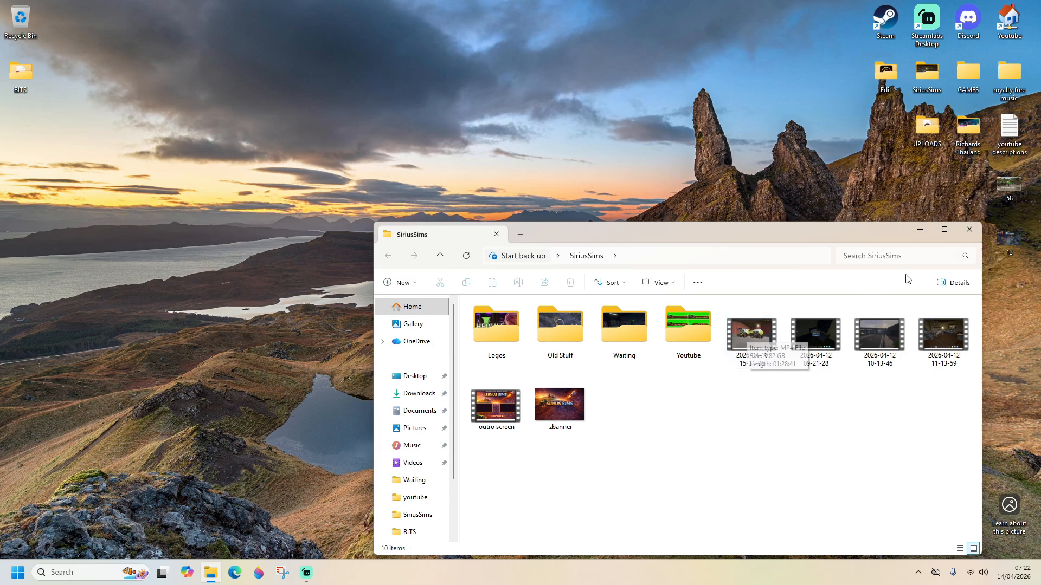
# Close the SiriusSims folder and launch CyberLink PowerDirector 16 (64-bit) from the Edit folder
pyautogui.click(970, 229)
pyautogui.doubleClick(886, 76)
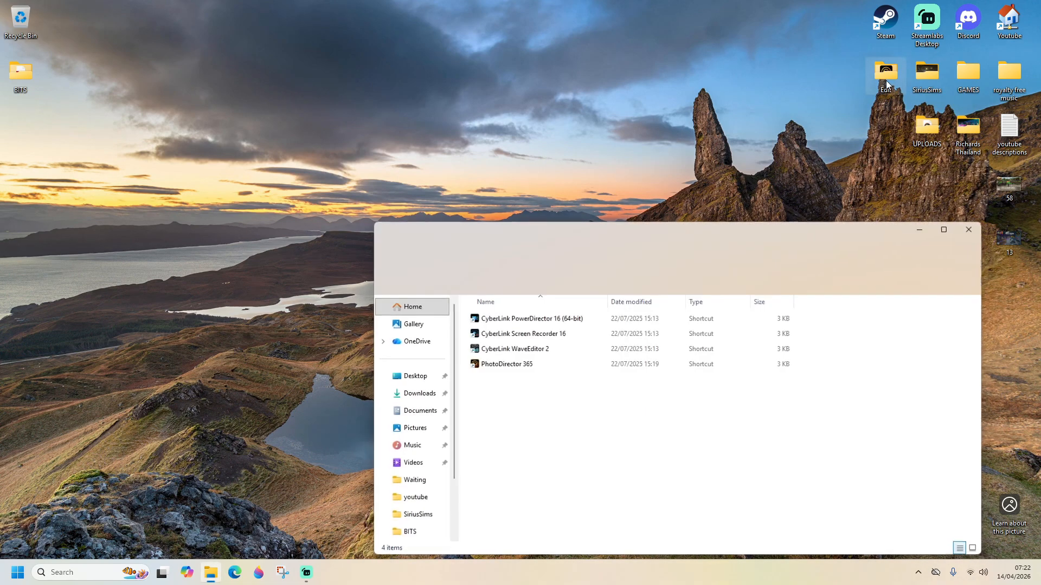
pyautogui.doubleClick(587, 321)
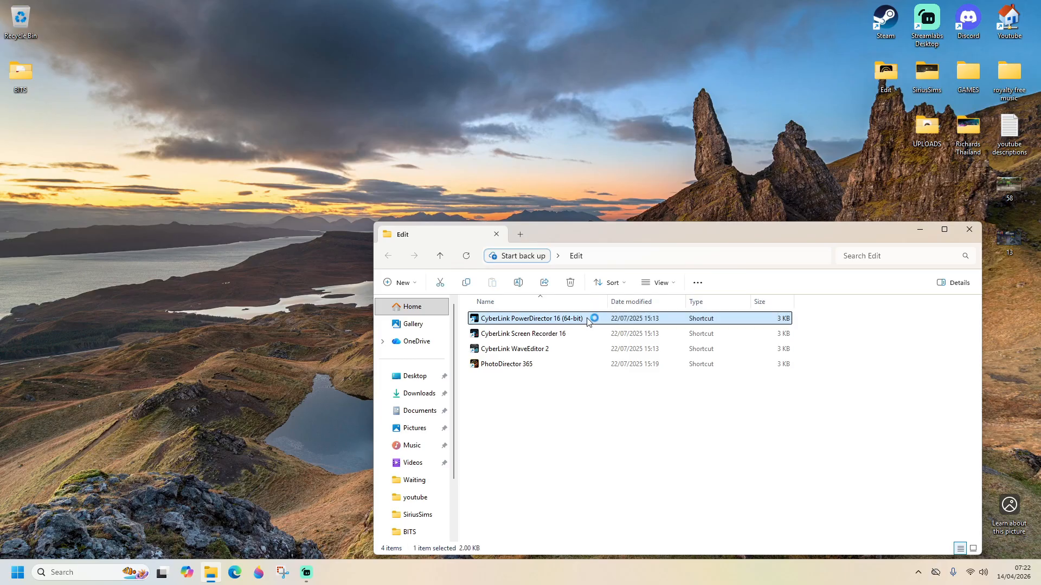
pyautogui.click(969, 229)
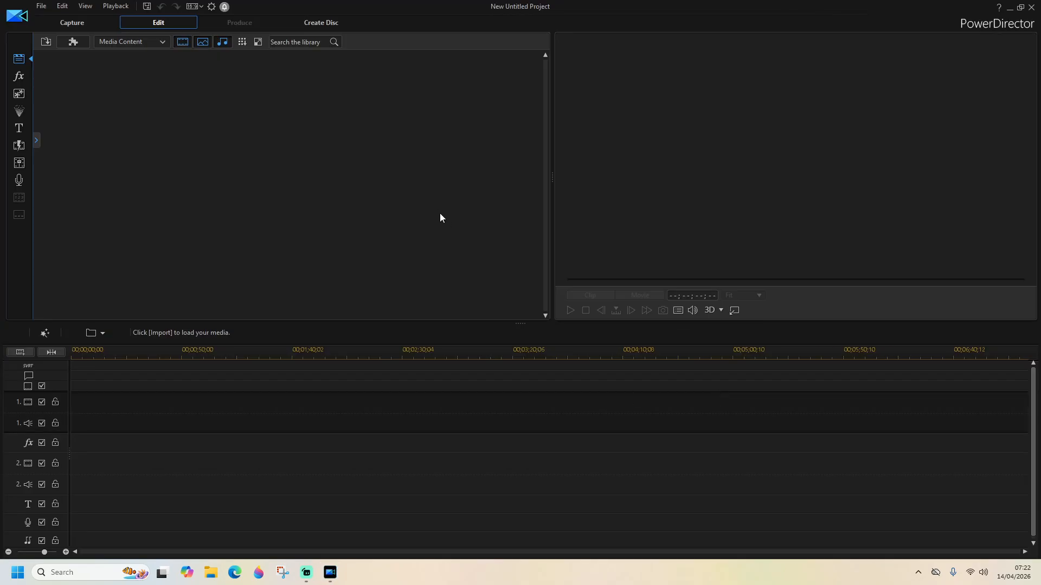
pyautogui.click(50, 41)
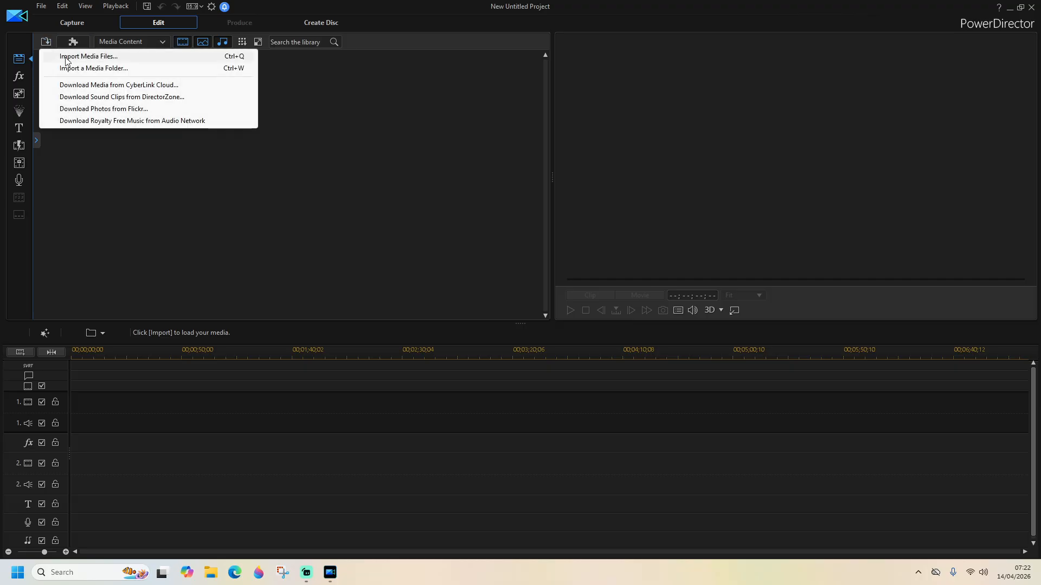
pyautogui.click(68, 57)
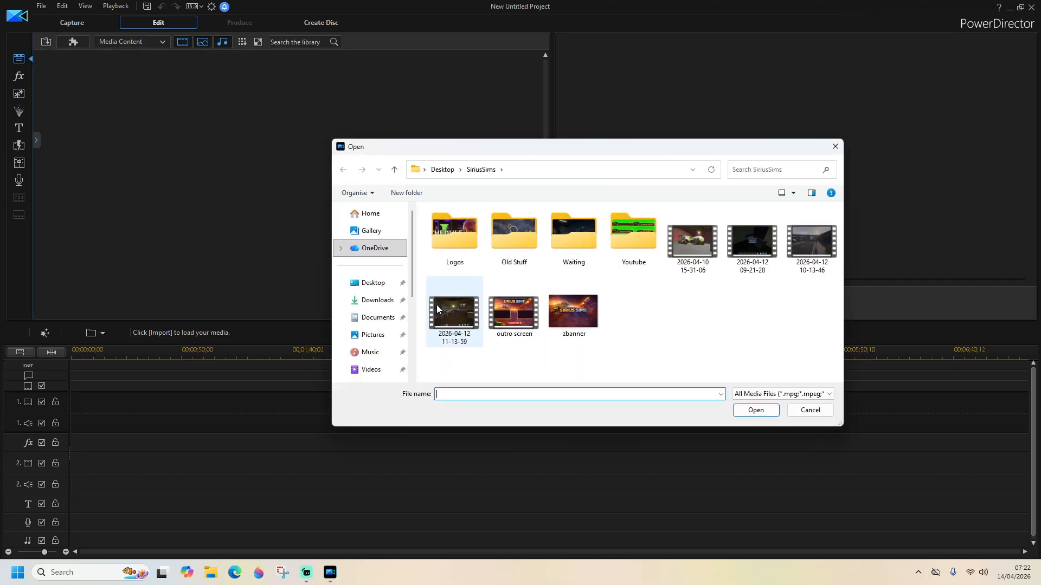
pyautogui.doubleClick(701, 246)
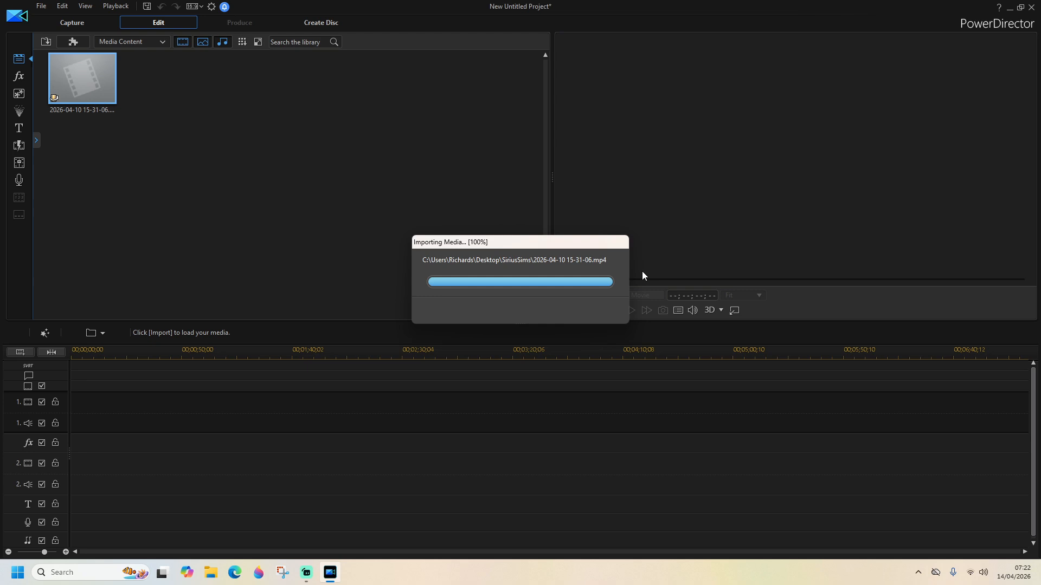
pyautogui.click(46, 43)
pyautogui.click(66, 54)
pyautogui.click(502, 307)
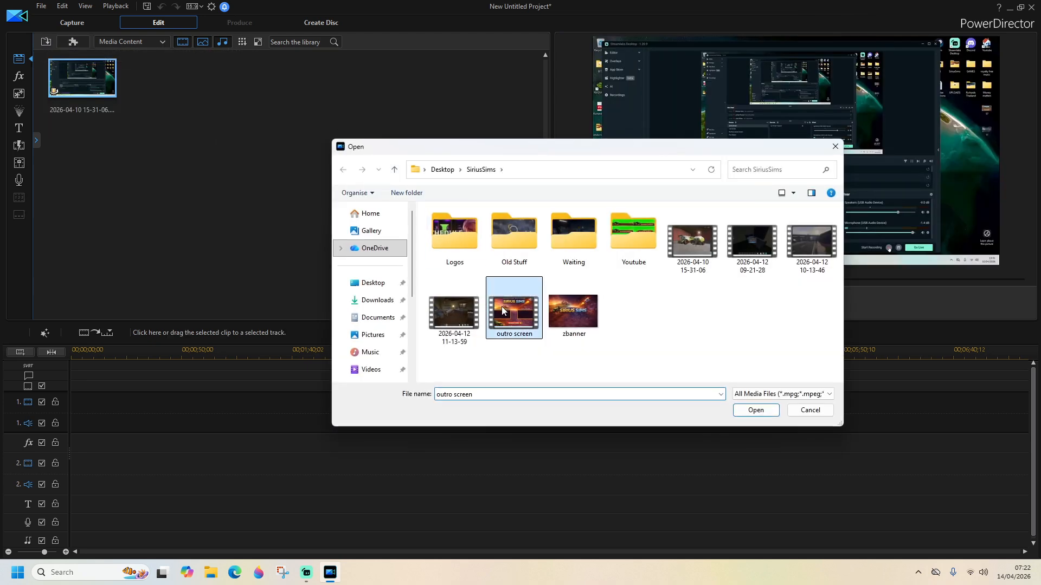
pyautogui.doubleClick(502, 307)
# Import Subscribe - 41554, Subscribe - 50759, subscribe sirius round and Youtube - 41789 from the Youtube folder
pyautogui.click(46, 42)
pyautogui.click(74, 56)
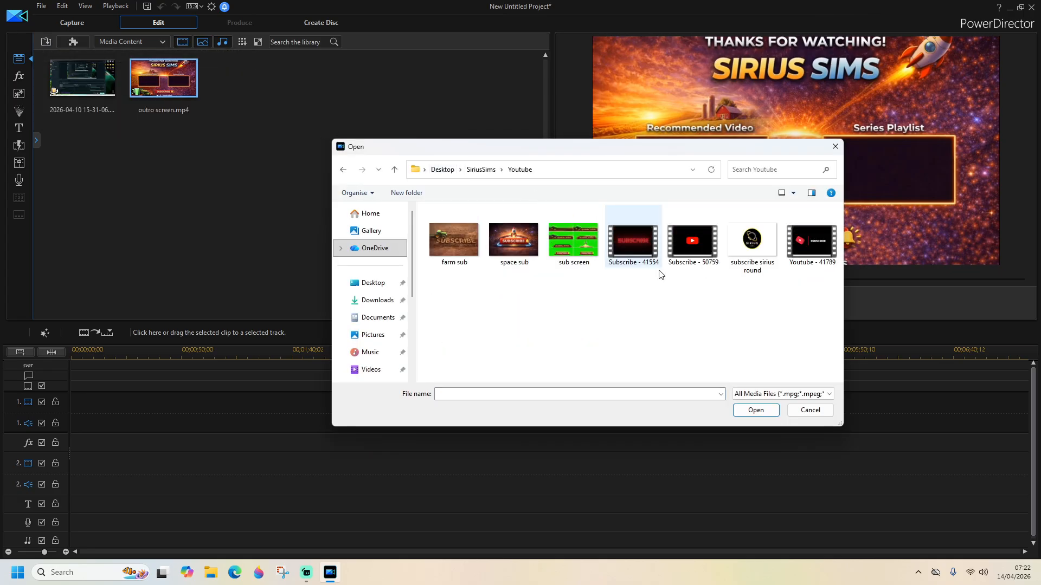
pyautogui.moveTo(639, 295); pyautogui.dragTo(824, 233)
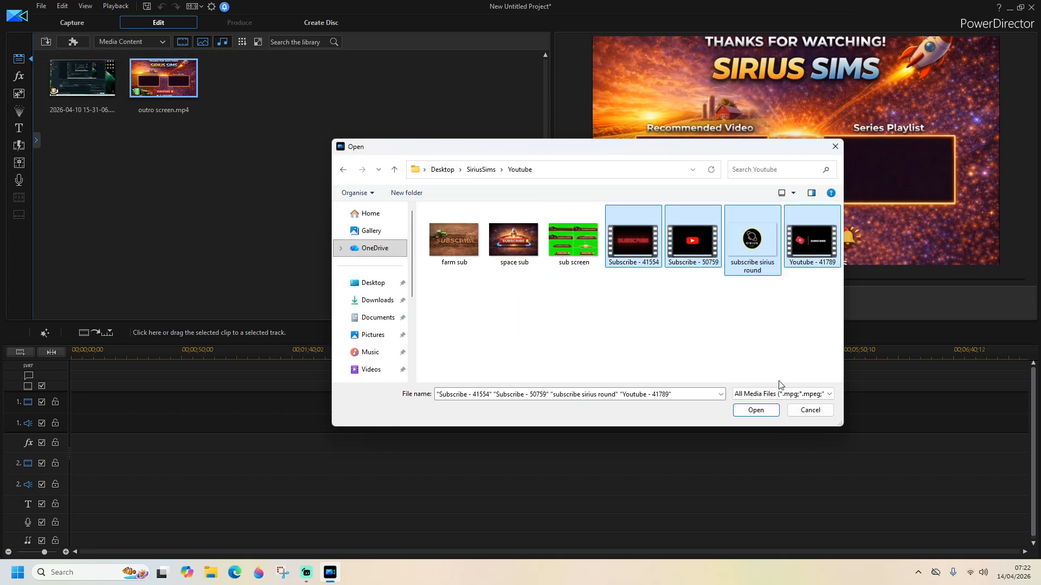
pyautogui.click(756, 410)
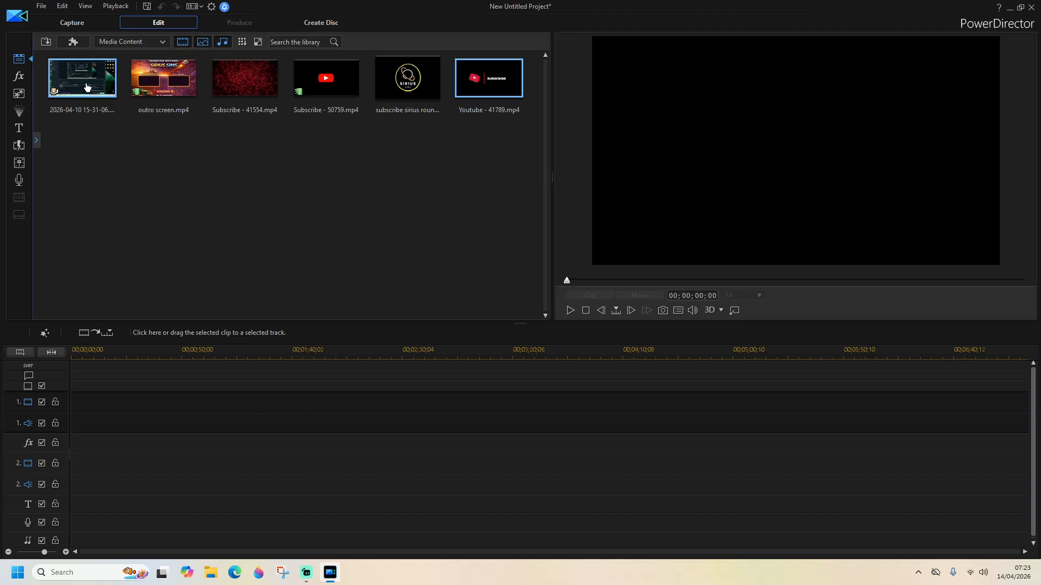
pyautogui.moveTo(87, 85); pyautogui.dragTo(75, 411)
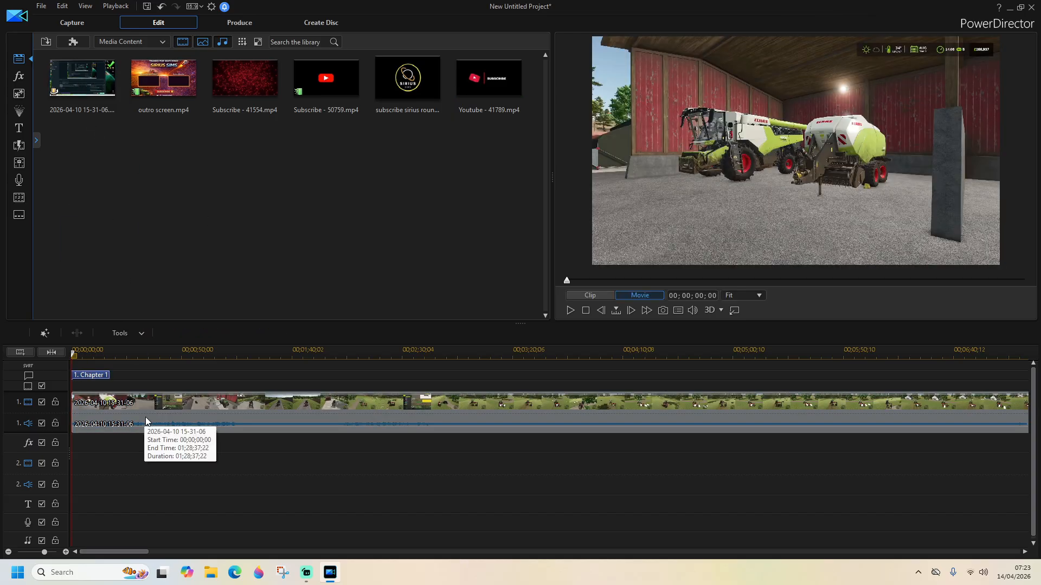
pyautogui.click(66, 552)
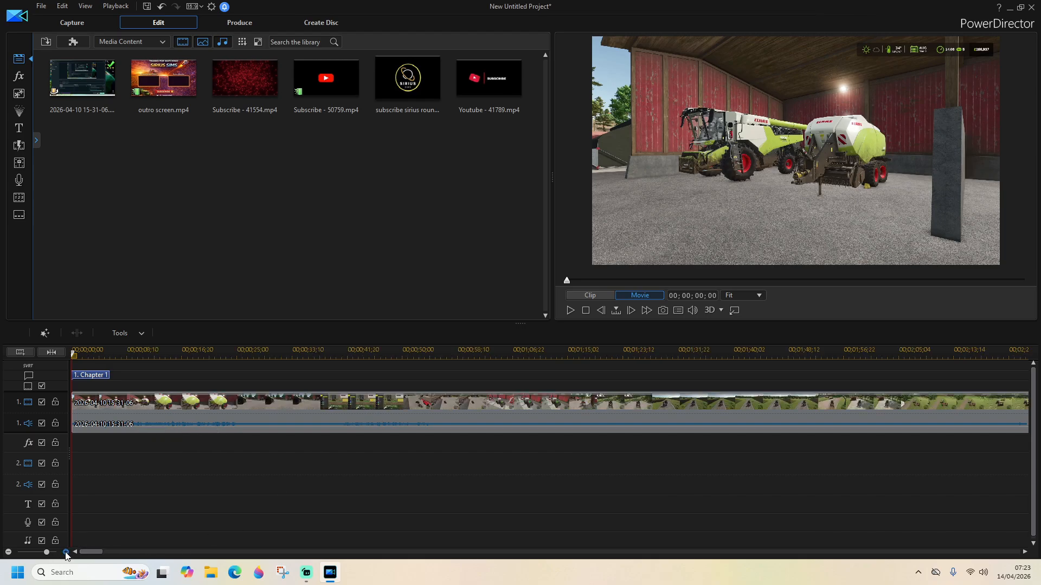
pyautogui.click(65, 551)
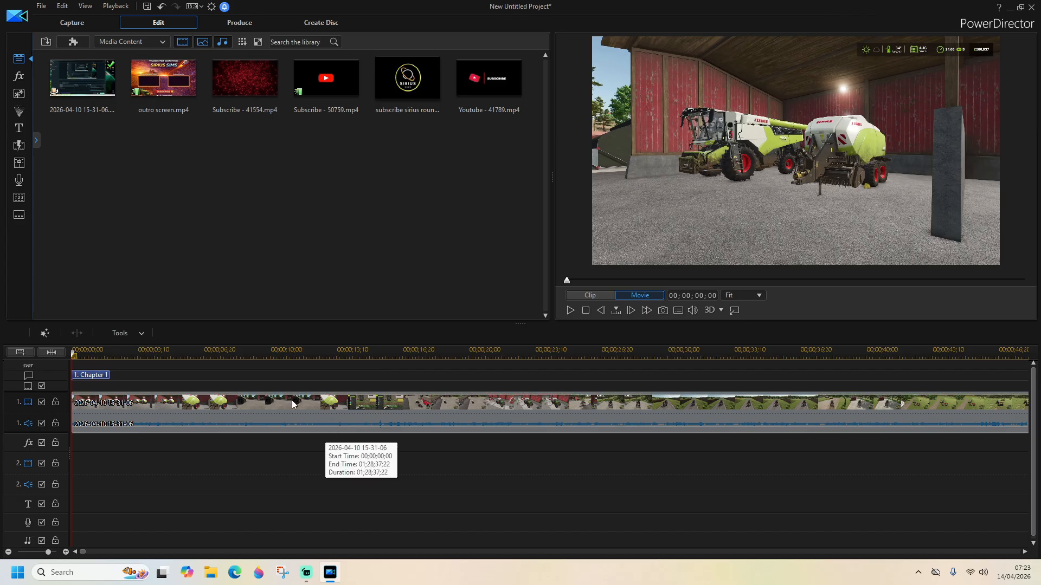
pyautogui.click(322, 427)
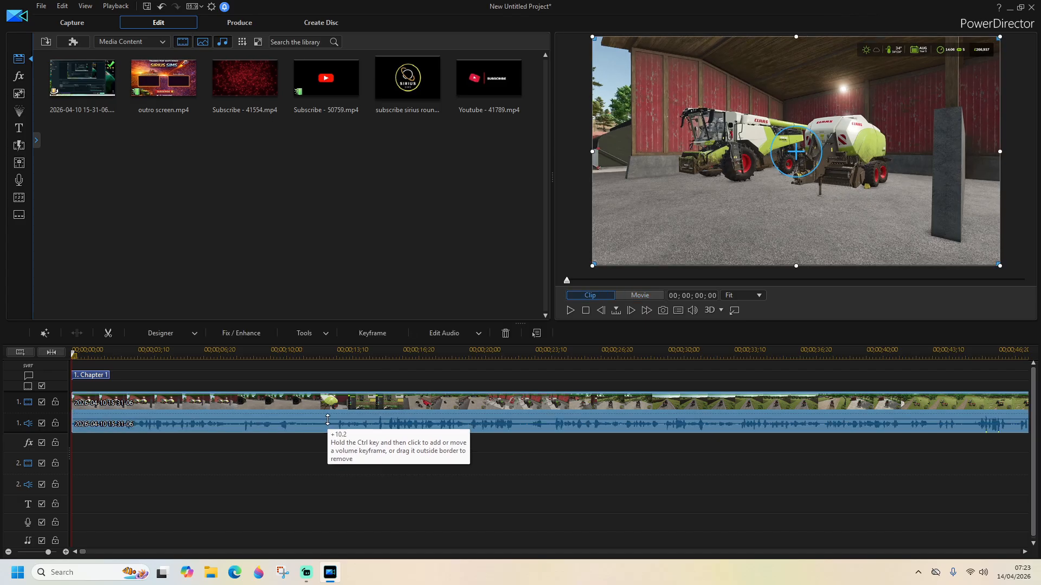
pyautogui.click(501, 372)
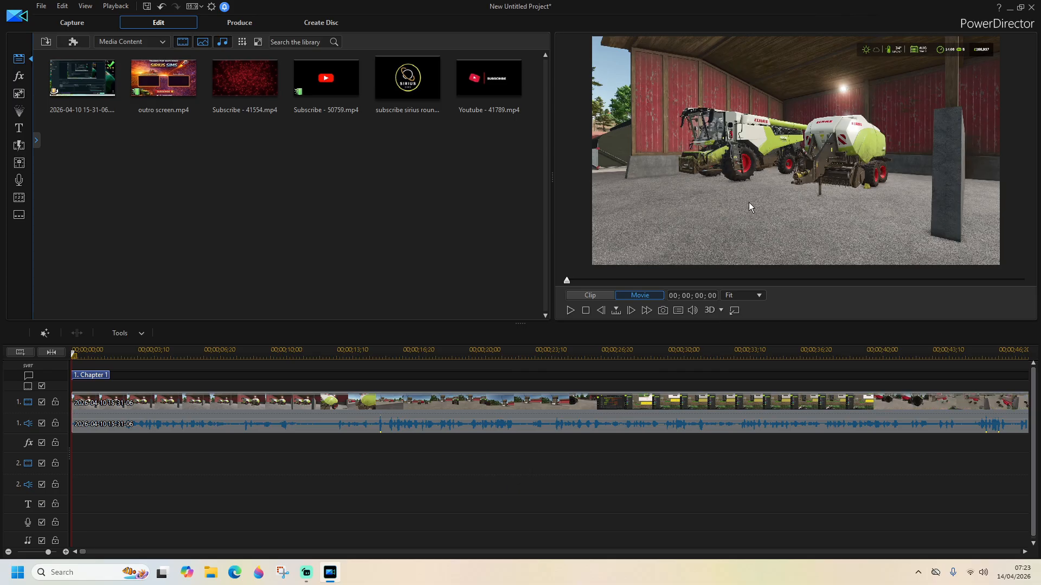
# Play through the opening of the recording and split the clip at 00;01;16;20, just after the commentary stops
pyautogui.click(571, 311)
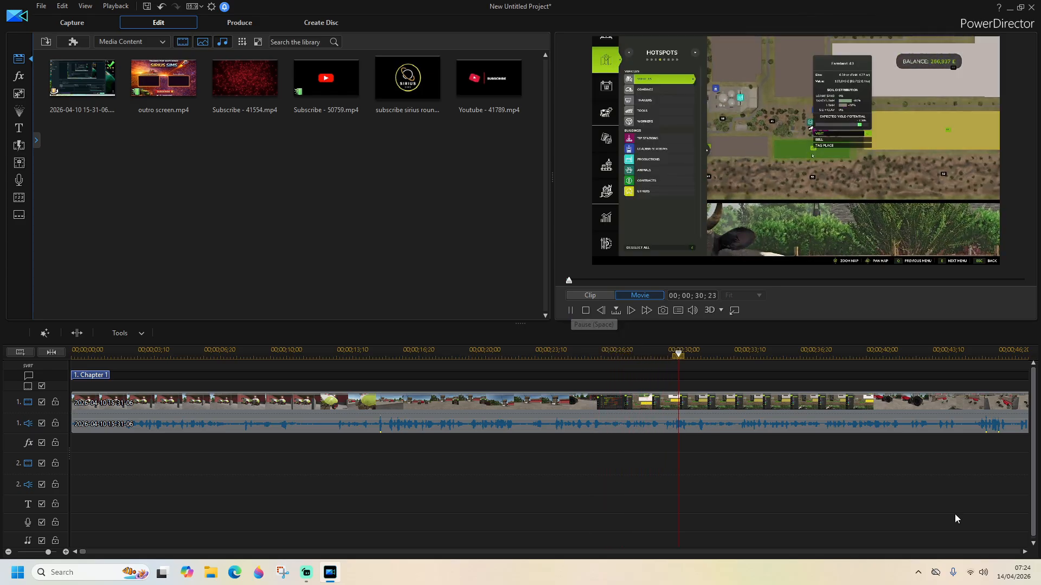
pyautogui.click(1025, 552)
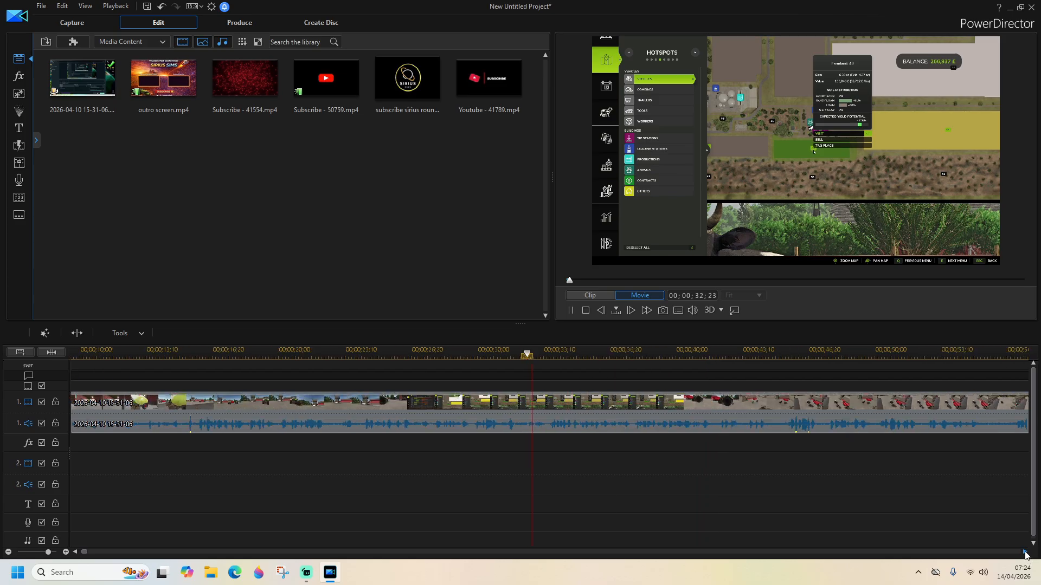
pyautogui.click(1025, 552)
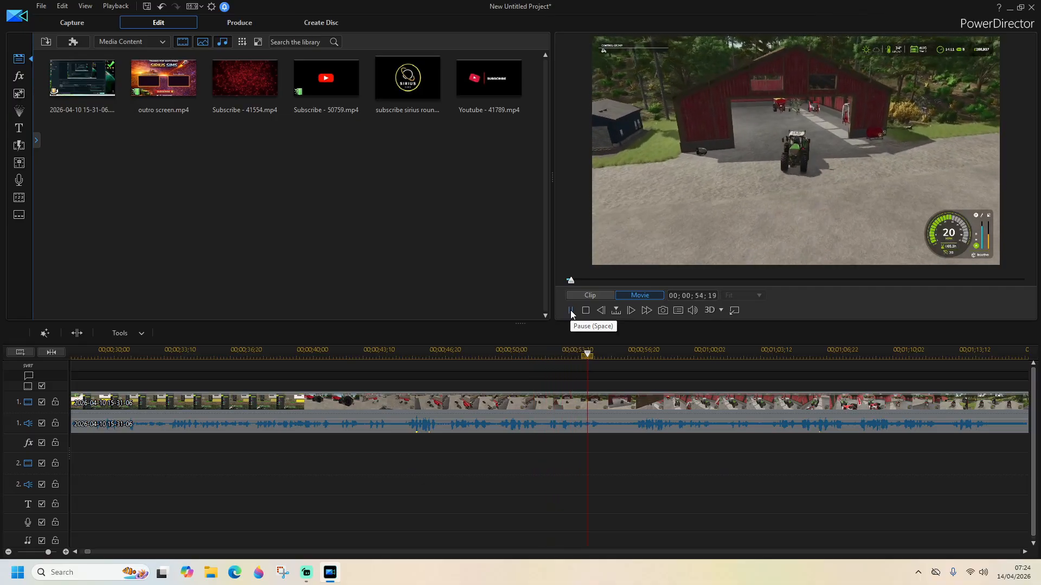
pyautogui.click(570, 310)
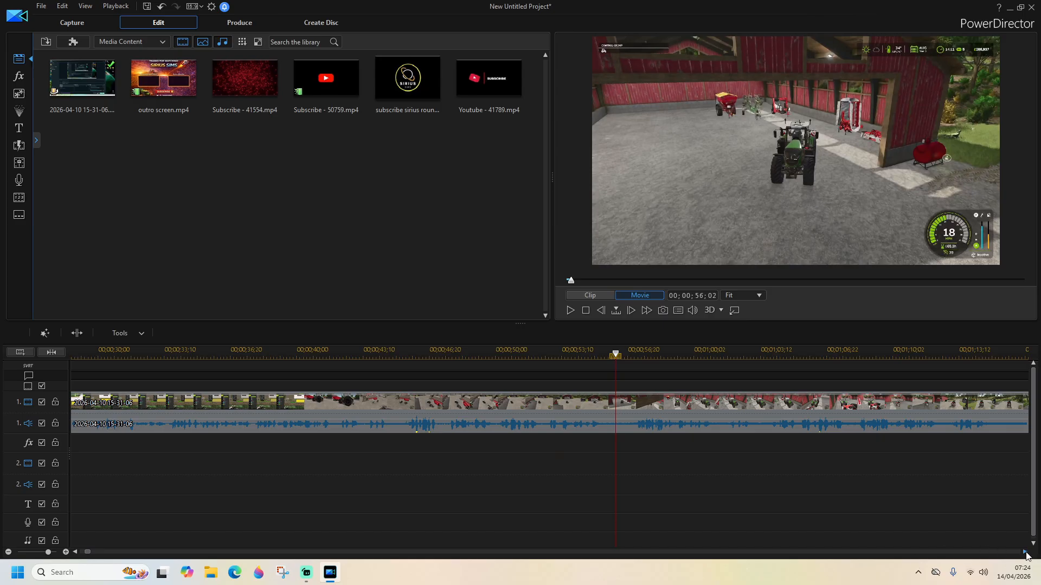
pyautogui.hscroll(5, 1024, 551)
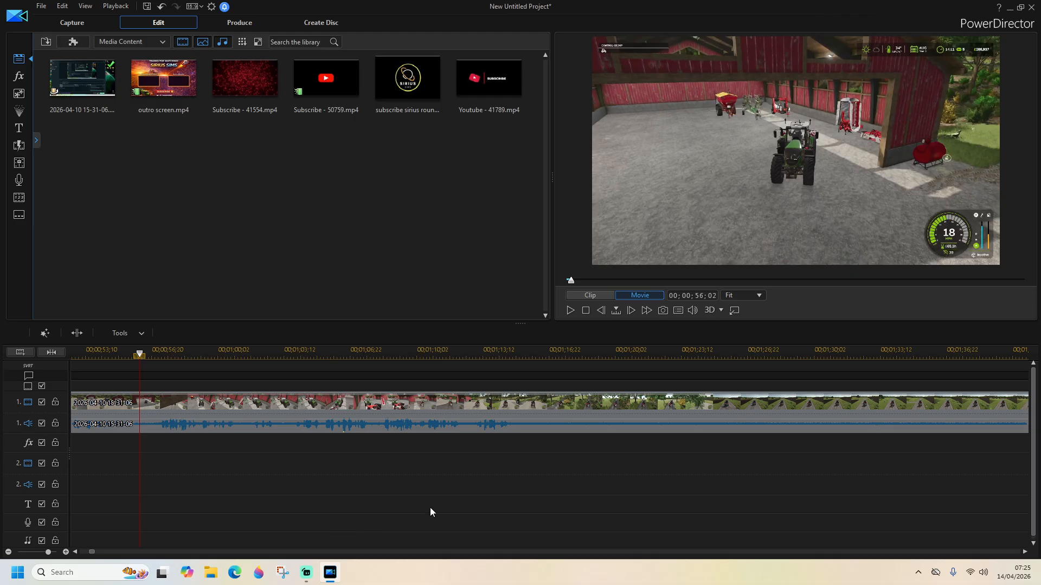
pyautogui.moveTo(93, 552); pyautogui.dragTo(88, 552)
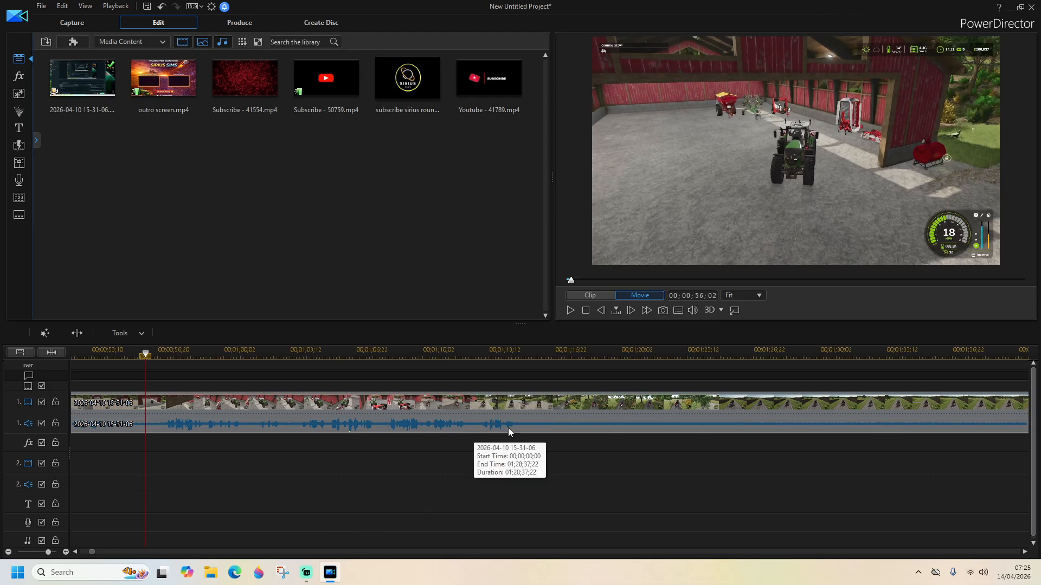
pyautogui.click(568, 311)
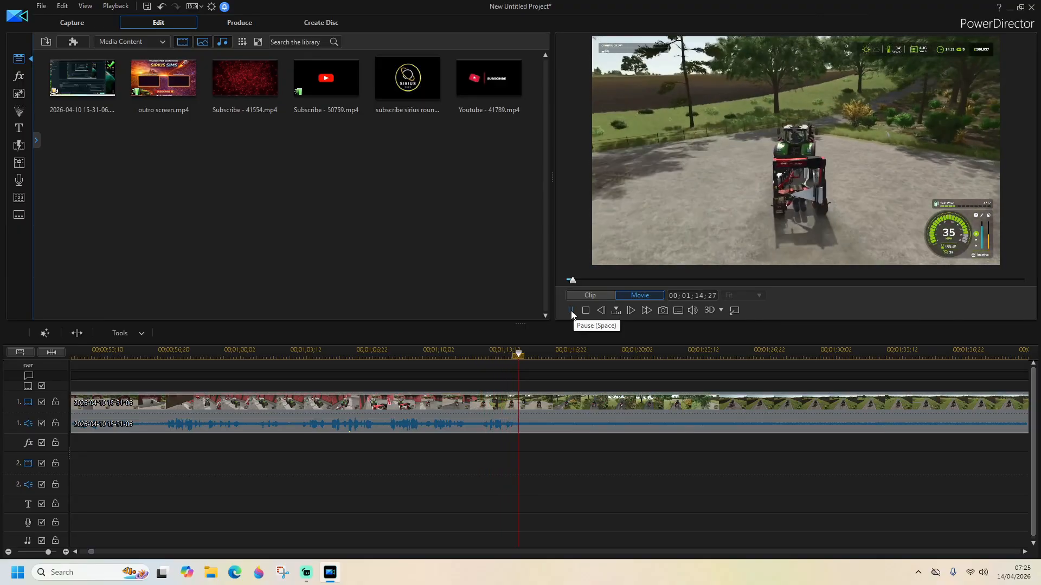
pyautogui.click(571, 312)
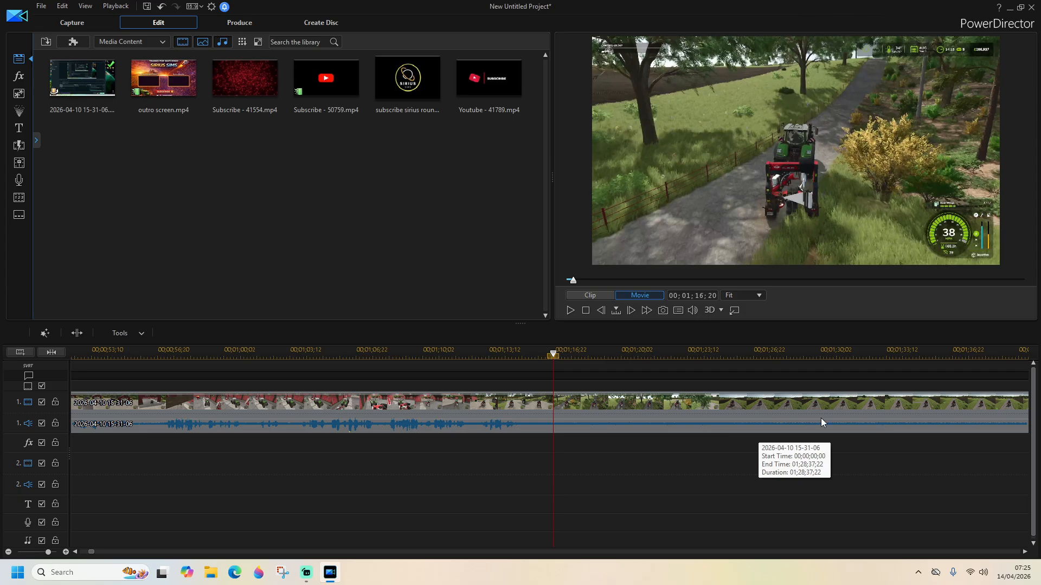
pyautogui.click(83, 334)
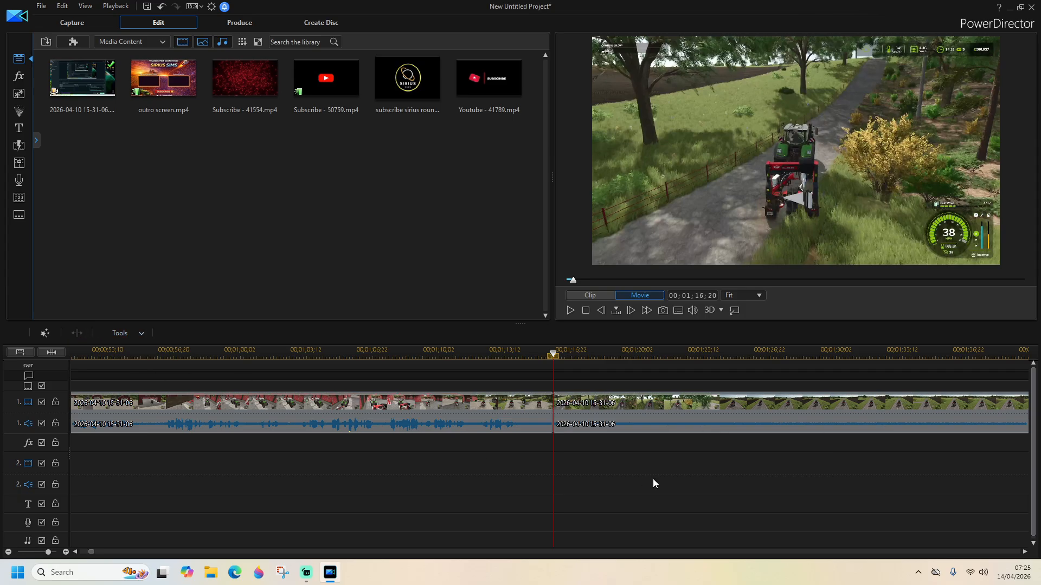
# Skim the silent drive to where the commentary resumes and split the clip just before it, at 00;02;02;01
pyautogui.click(569, 310)
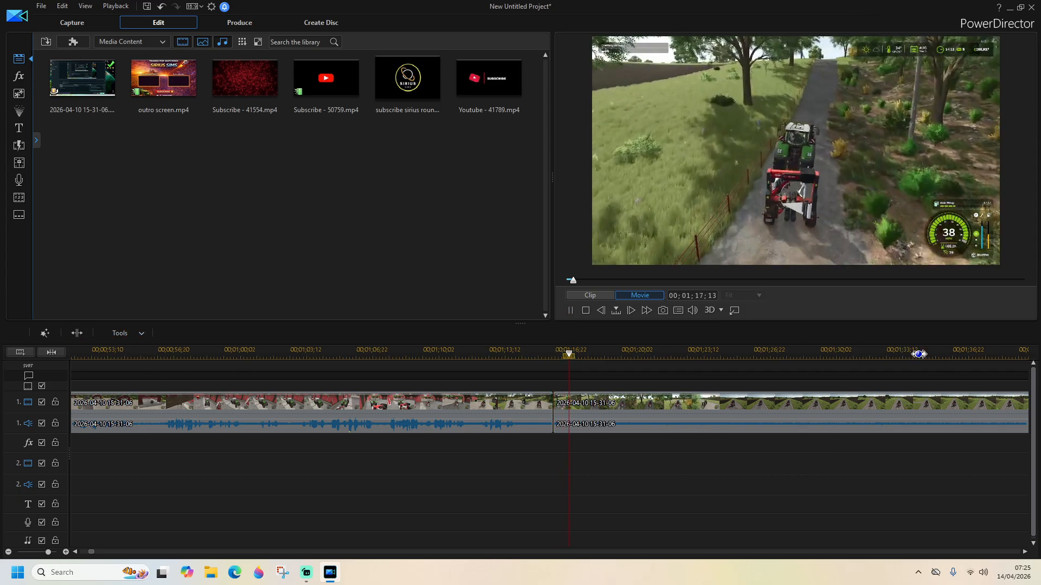
pyautogui.click(929, 354)
pyautogui.click(1020, 352)
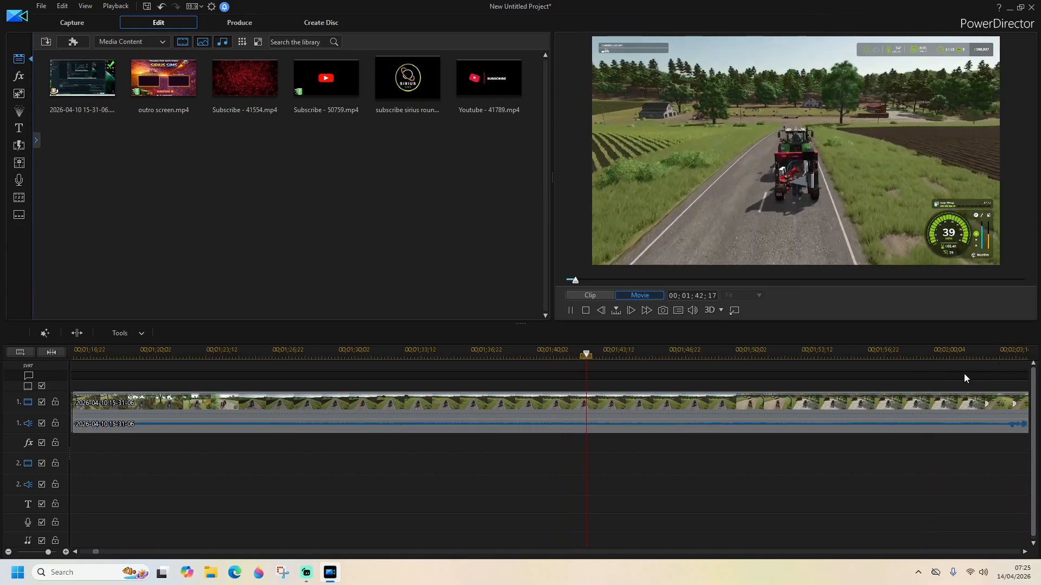
pyautogui.click(1002, 358)
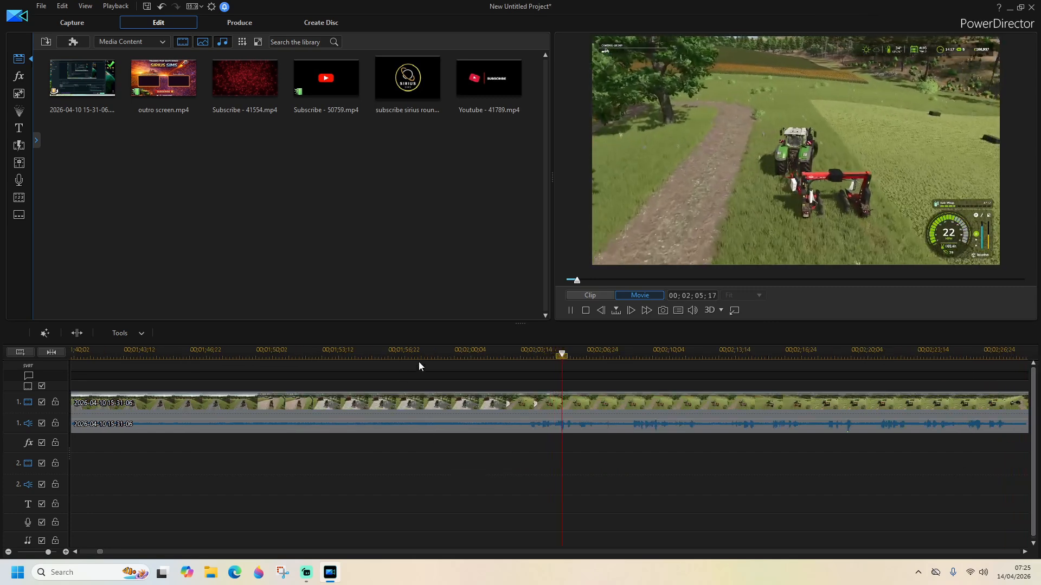
pyautogui.click(455, 353)
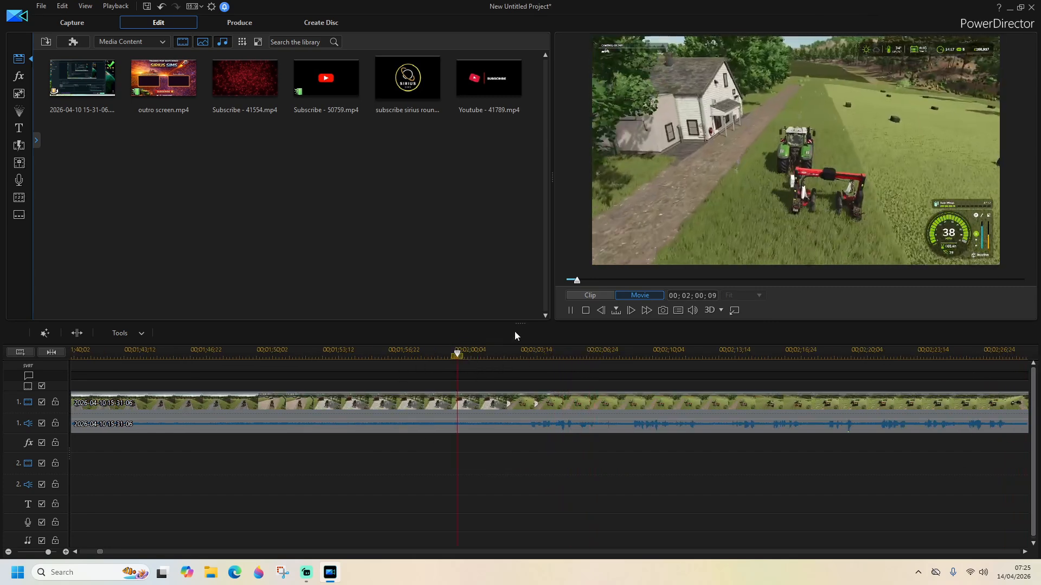
pyautogui.click(571, 311)
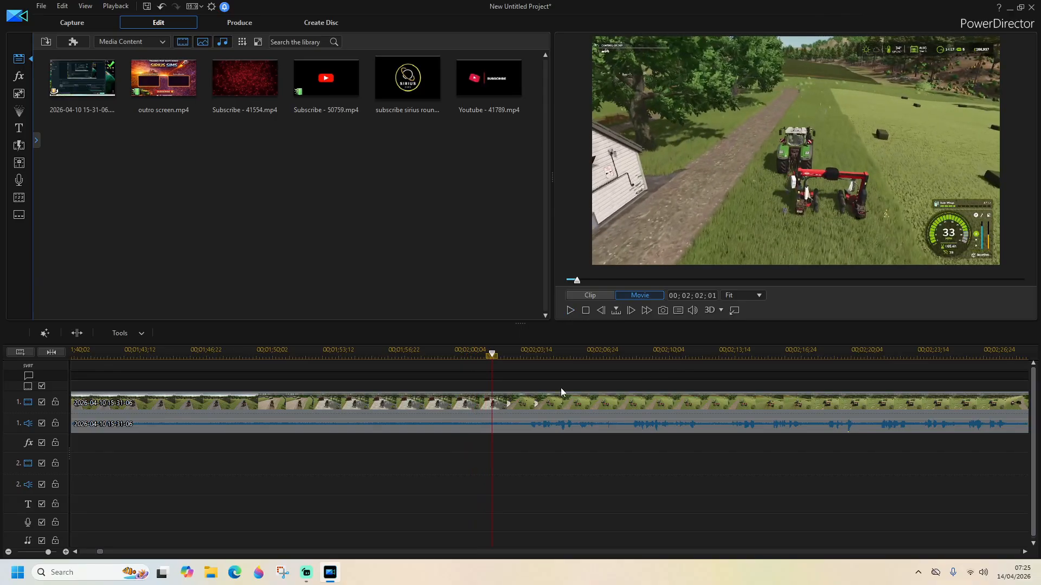
pyautogui.click(76, 333)
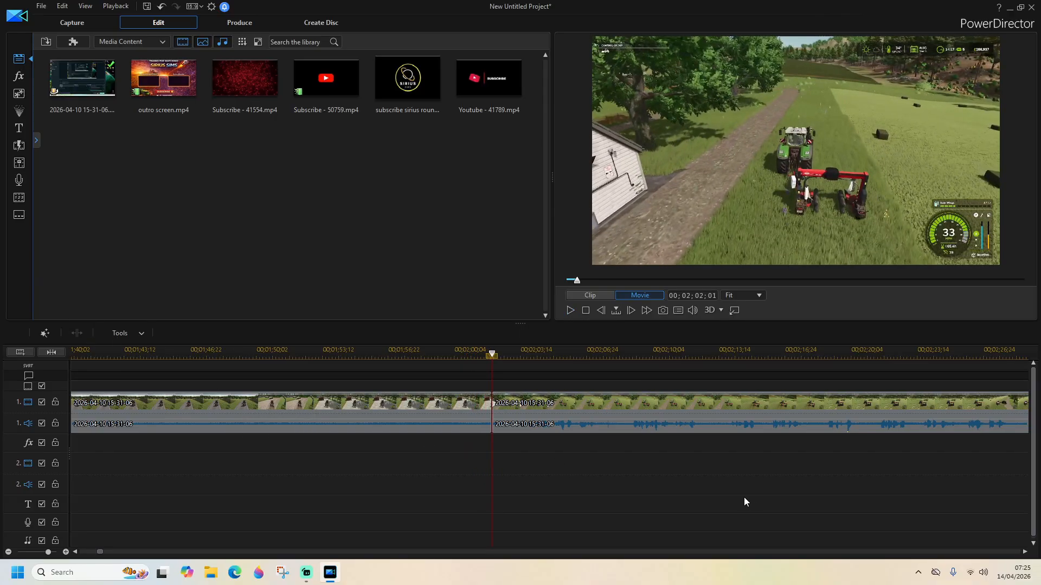
# Remove the silent driving section between the two splits and fill the gap
pyautogui.click(443, 420)
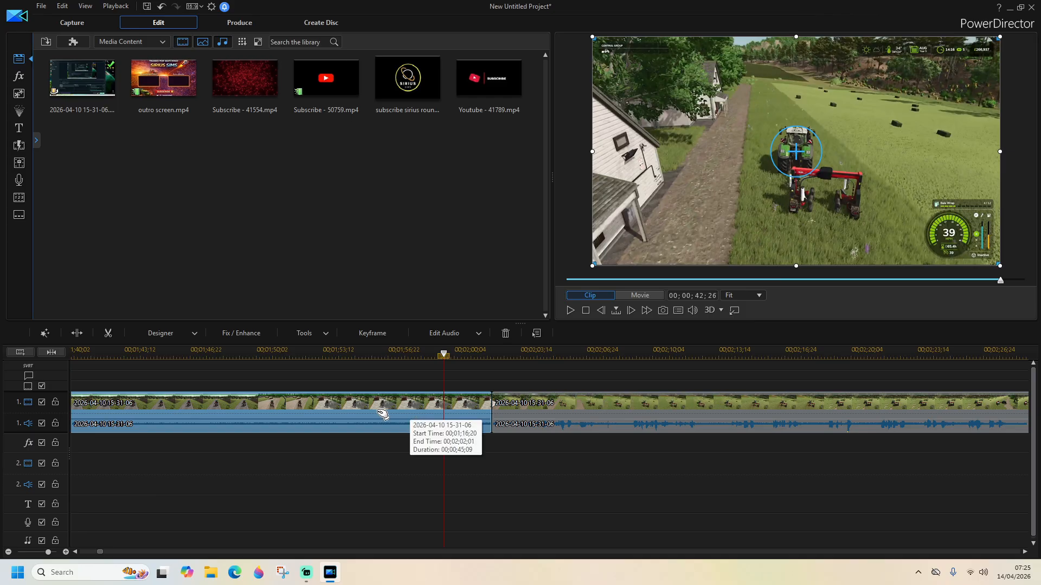
pyautogui.press('Delete')
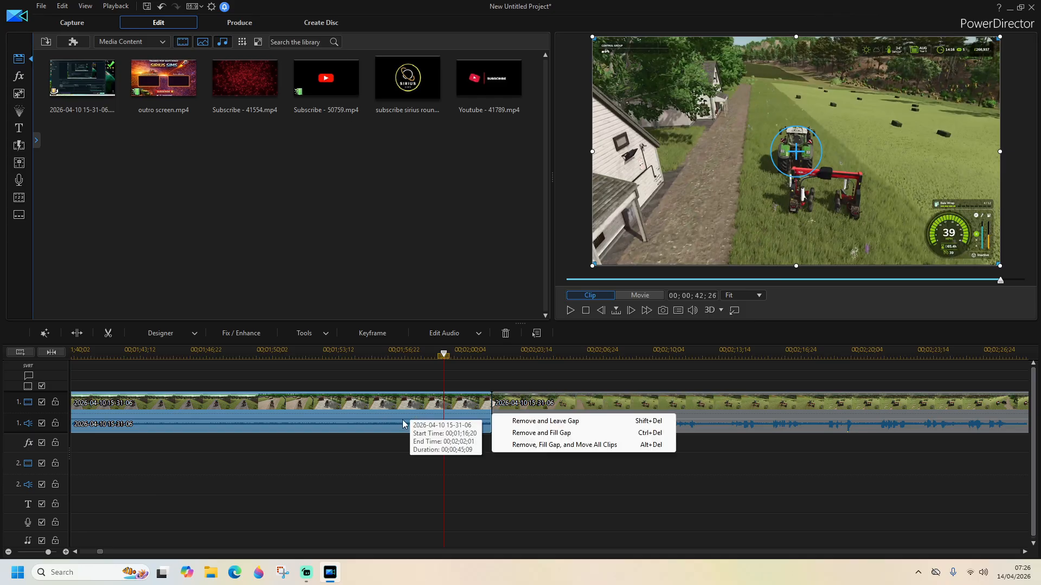
pyautogui.click(569, 435)
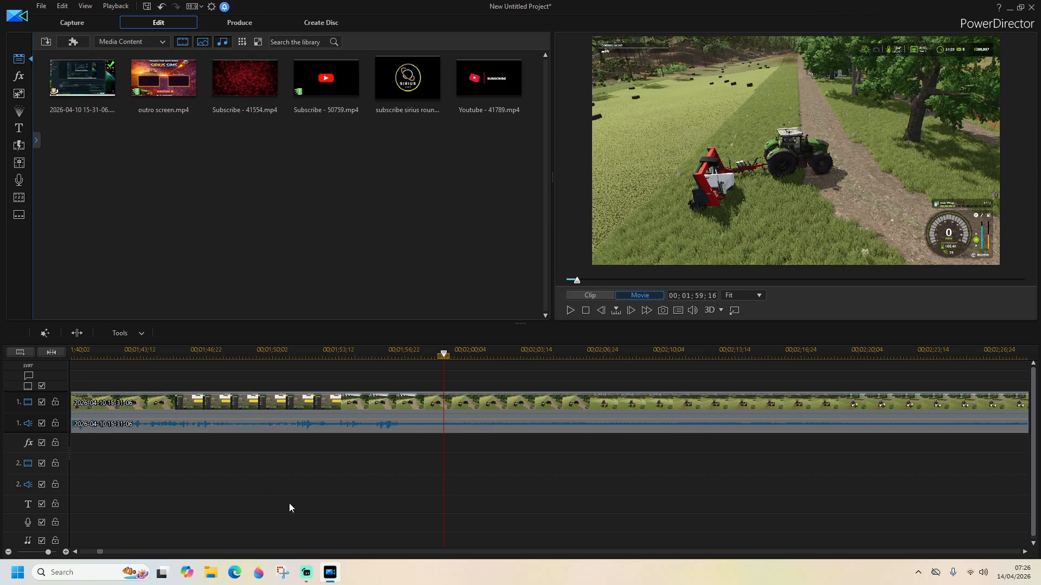
# Play back the join between the two remaining clips, starting shortly before the cut at 00;01;15;02
pyautogui.moveTo(99, 554); pyautogui.dragTo(92, 555)
pyautogui.click(348, 355)
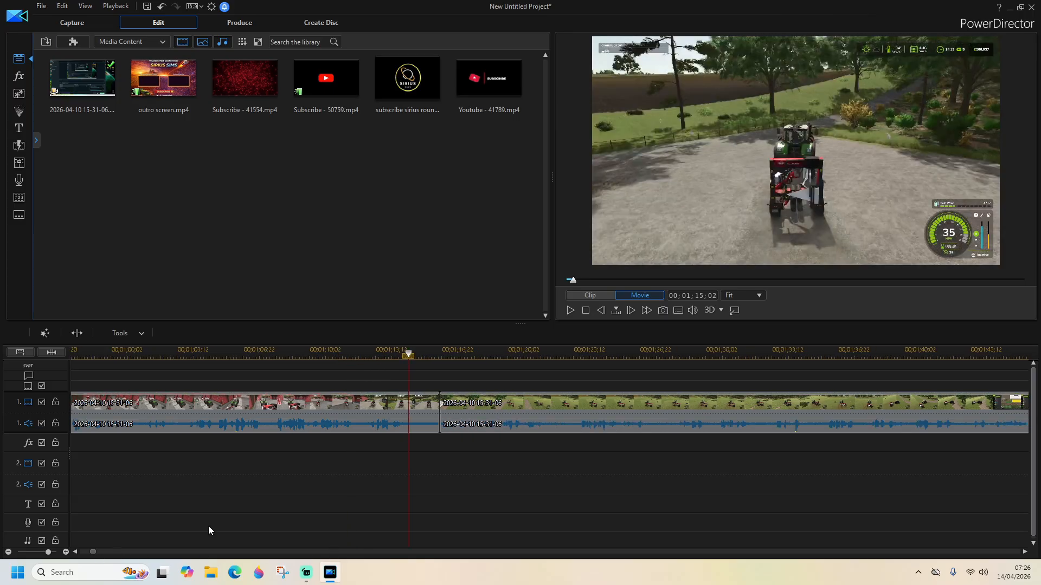
pyautogui.click(570, 310)
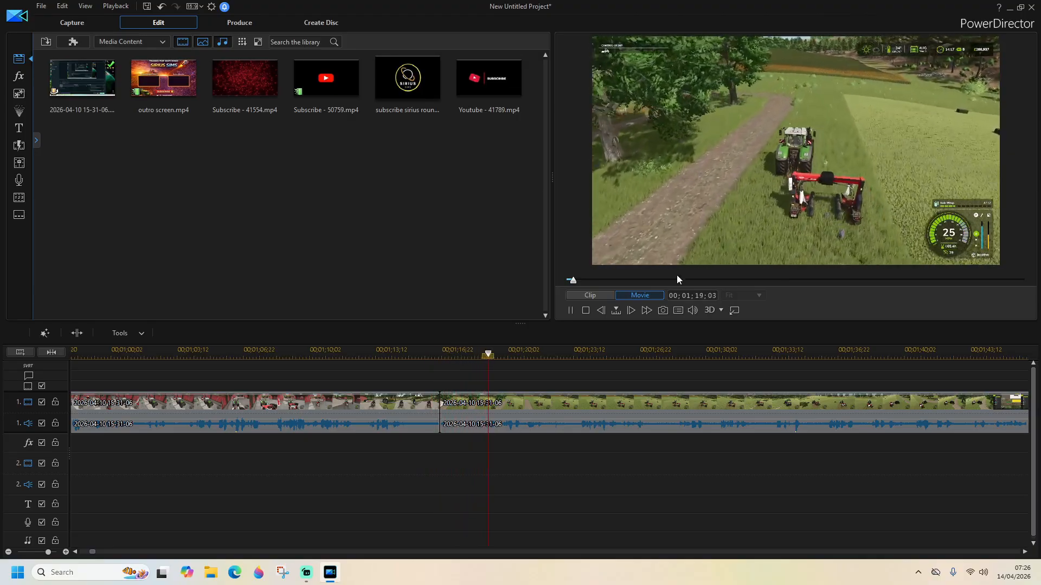
# Play on past the join and split the second clip at 00;01;23;09, stepping back slightly from where playback is paused
pyautogui.click(1025, 552)
pyautogui.click(1025, 551)
pyautogui.click(1025, 551)
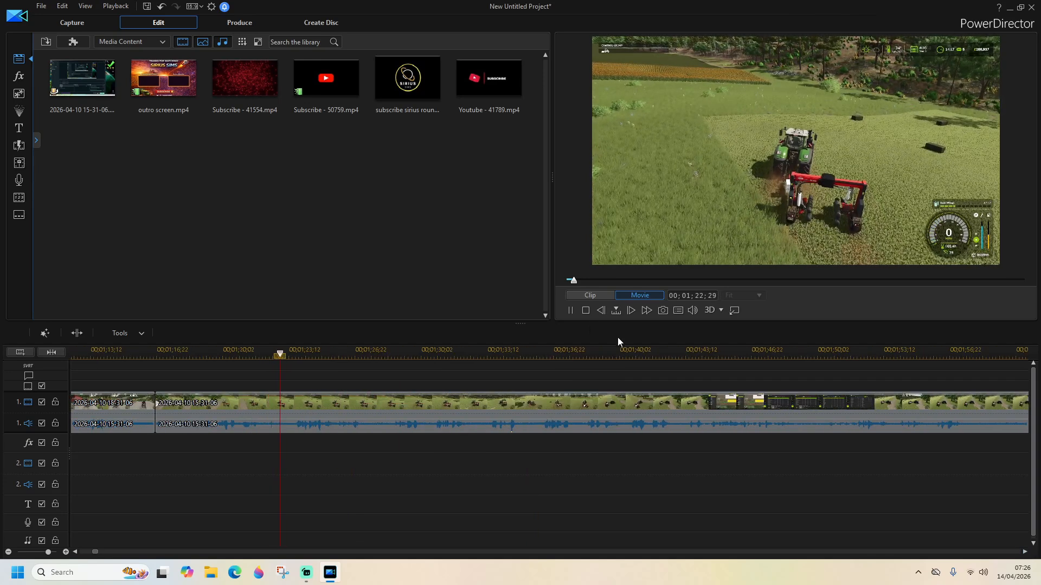
pyautogui.click(569, 311)
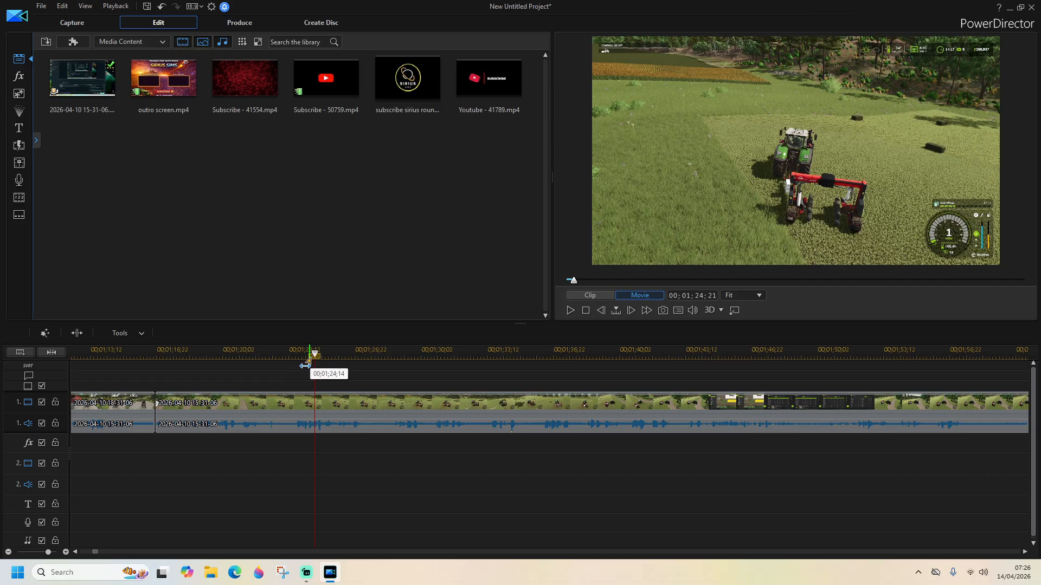
pyautogui.moveTo(320, 362); pyautogui.dragTo(301, 362)
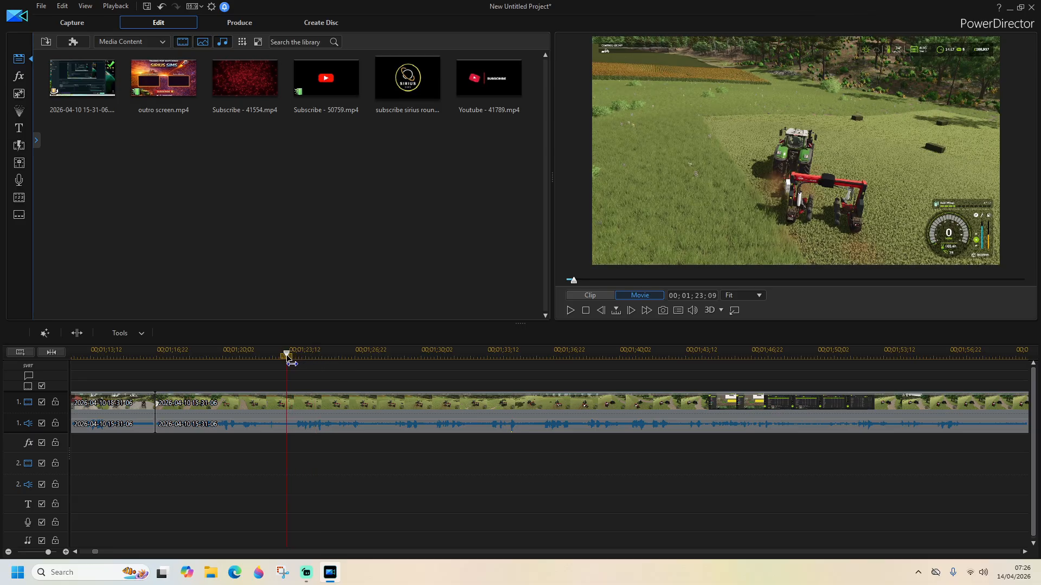
pyautogui.click(84, 333)
# Remove the short section between 00;01;16;20 and the new split and fill the gap
pyautogui.click(239, 412)
pyautogui.press('Delete')
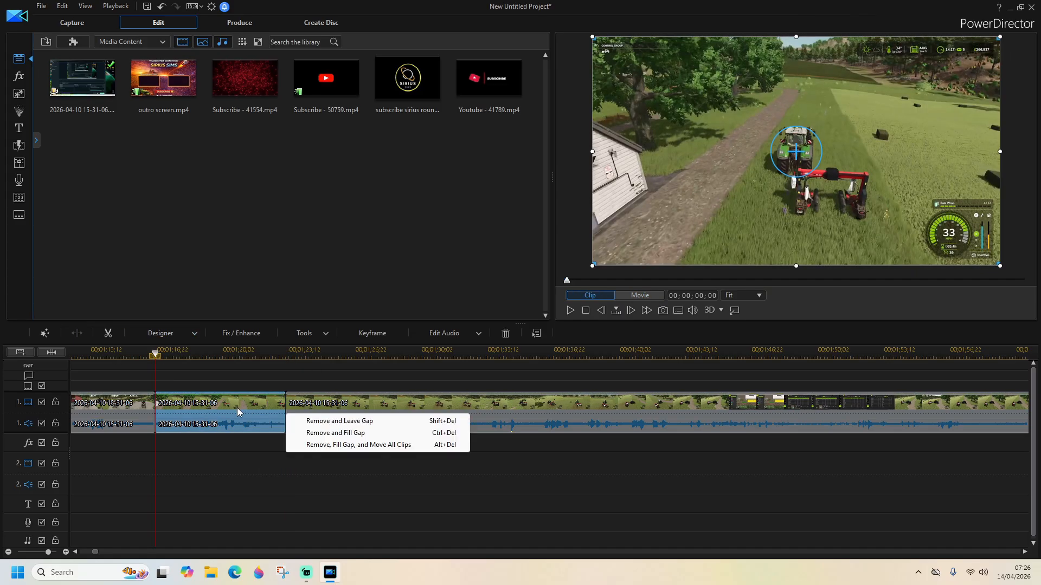
pyautogui.click(335, 433)
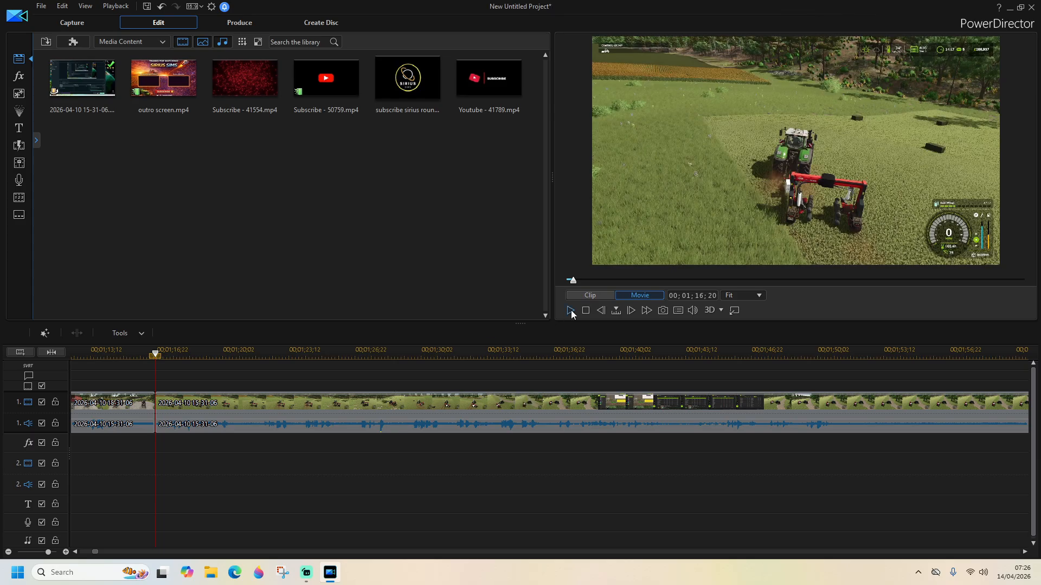
# Play the recording from shortly before the new join, at 00;01;14;10, and split the clip where the commentary stops, at 00;01;51;04
pyautogui.click(108, 355)
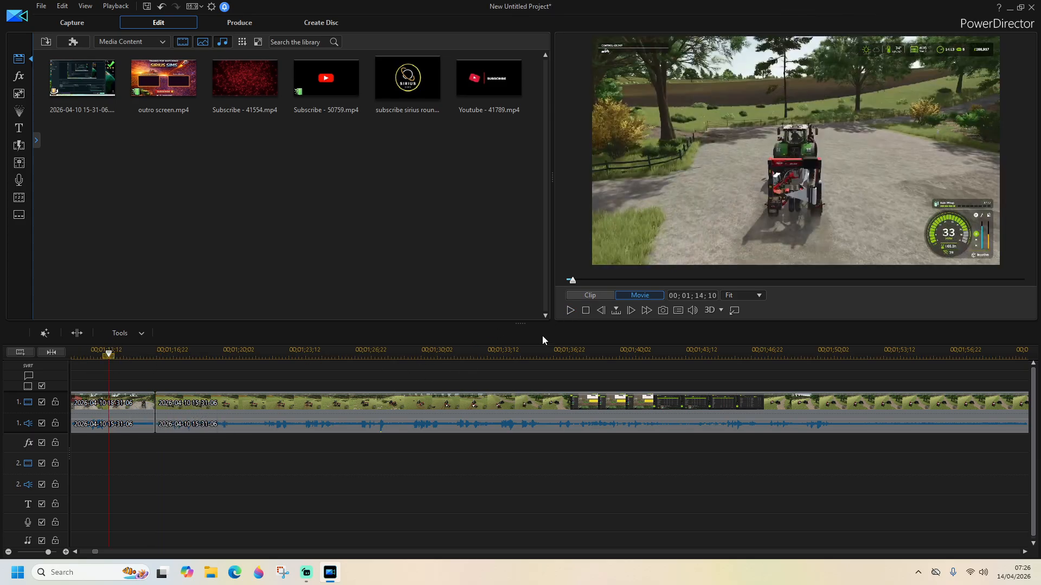
pyautogui.click(569, 310)
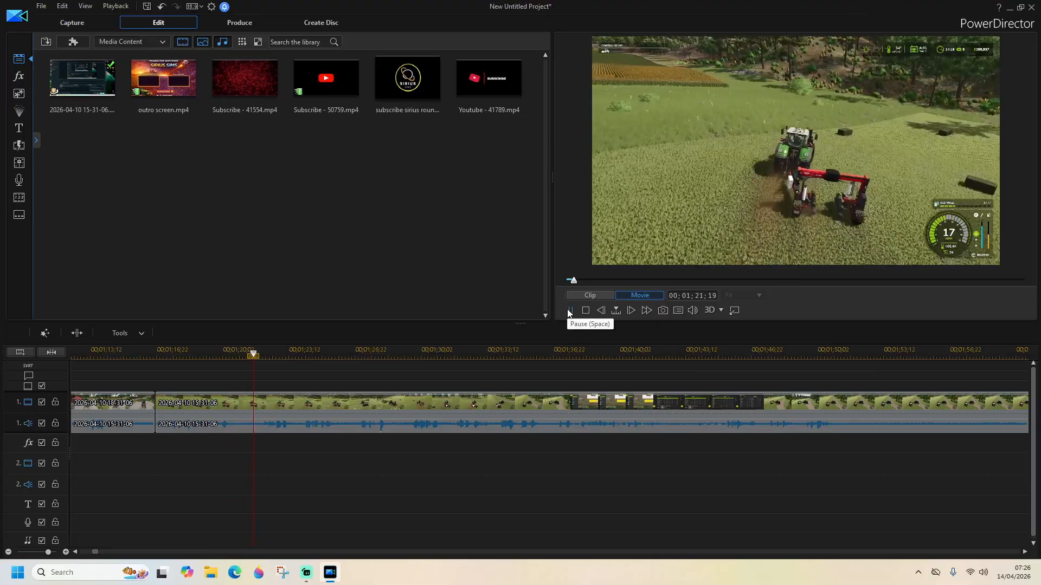
pyautogui.click(1026, 552)
pyautogui.click(1026, 552)
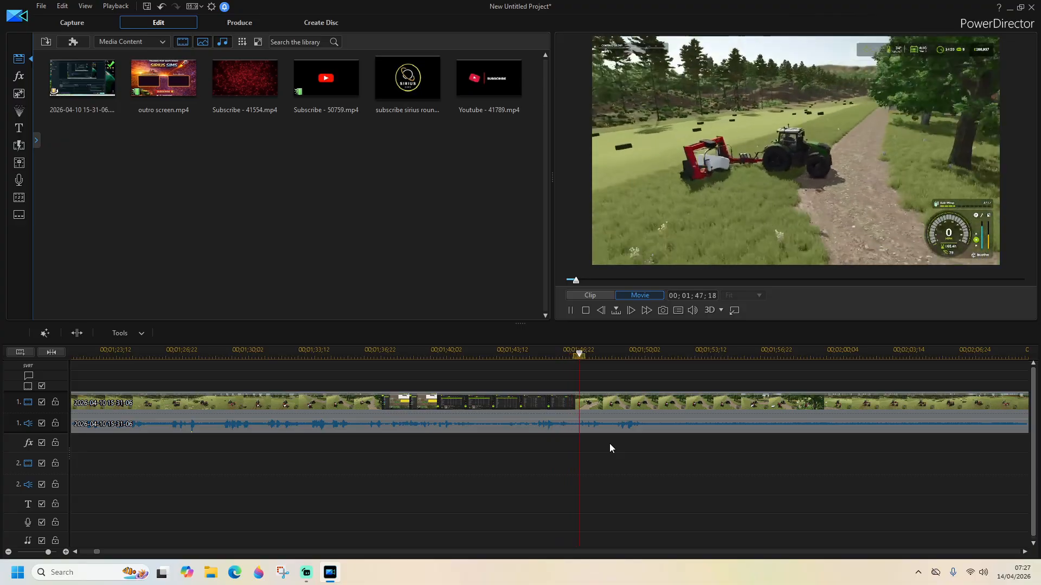
pyautogui.click(572, 310)
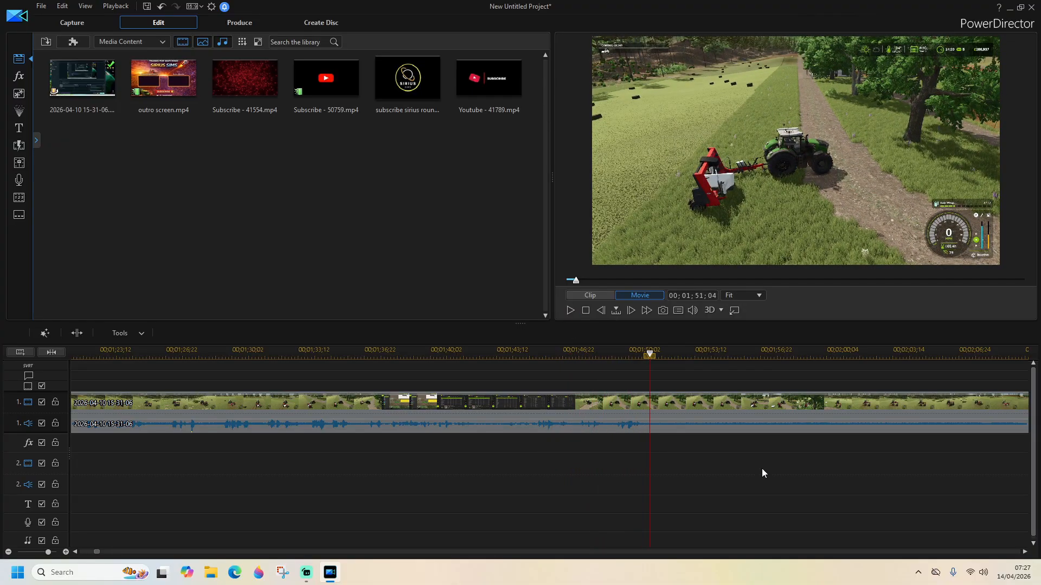
pyautogui.click(75, 334)
# Skim through the long silent bale-wrapping footage after the split to find where the commentary's audio waveform resumes
pyautogui.click(571, 310)
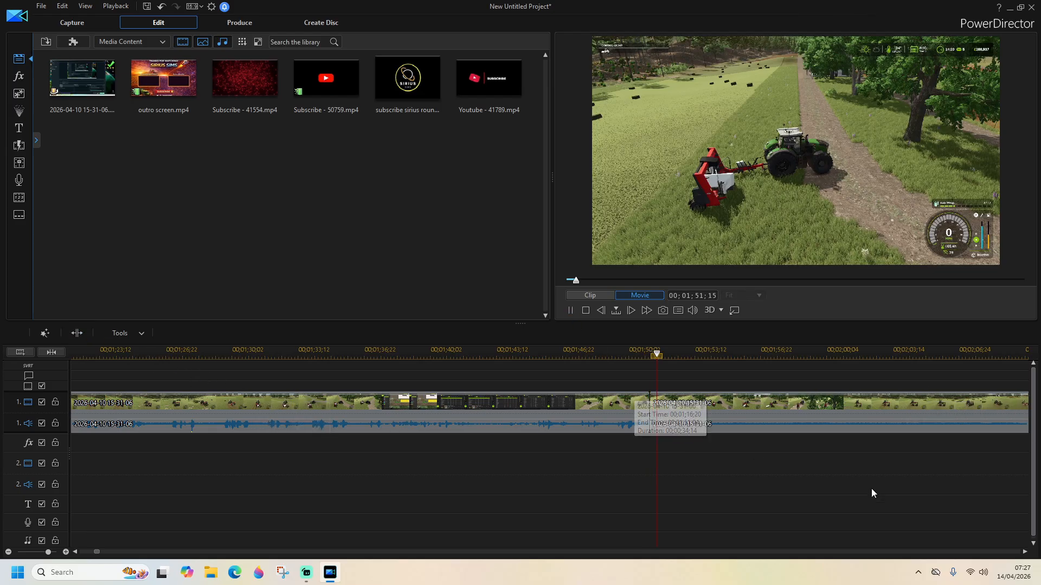
pyautogui.click(786, 352)
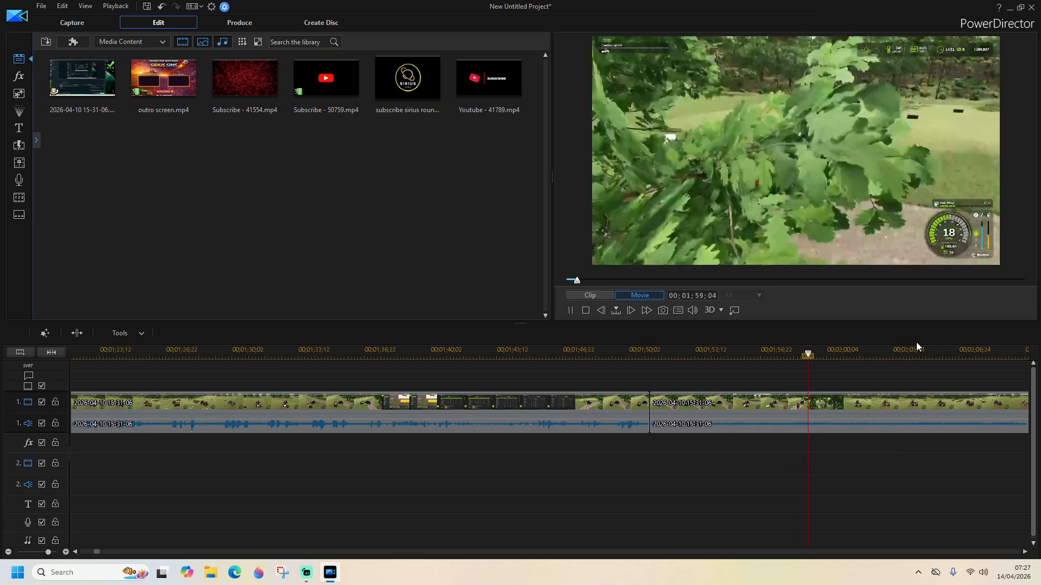
pyautogui.click(1021, 356)
pyautogui.click(1018, 354)
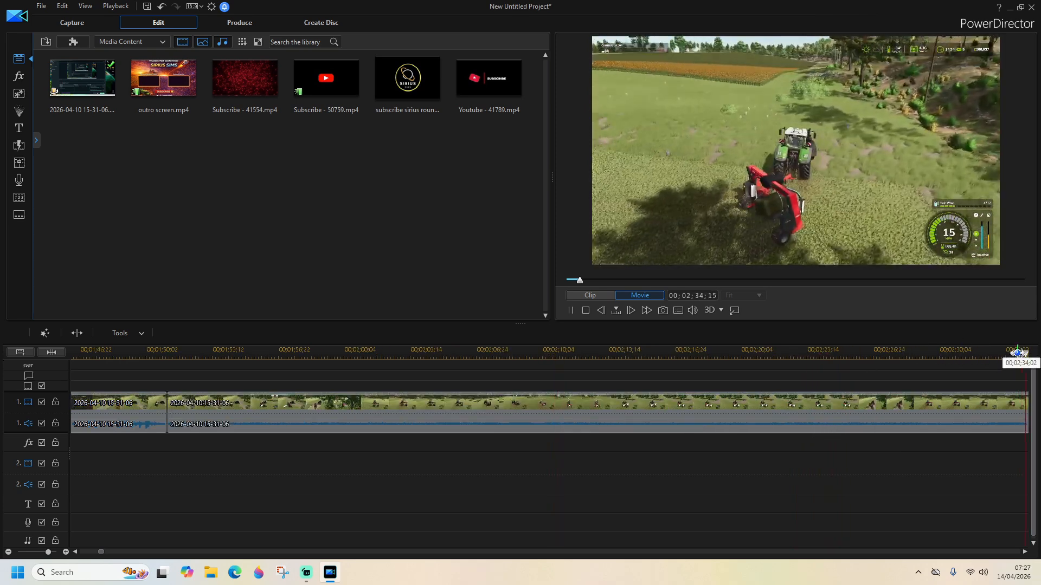
pyautogui.click(1018, 353)
pyautogui.click(1018, 353)
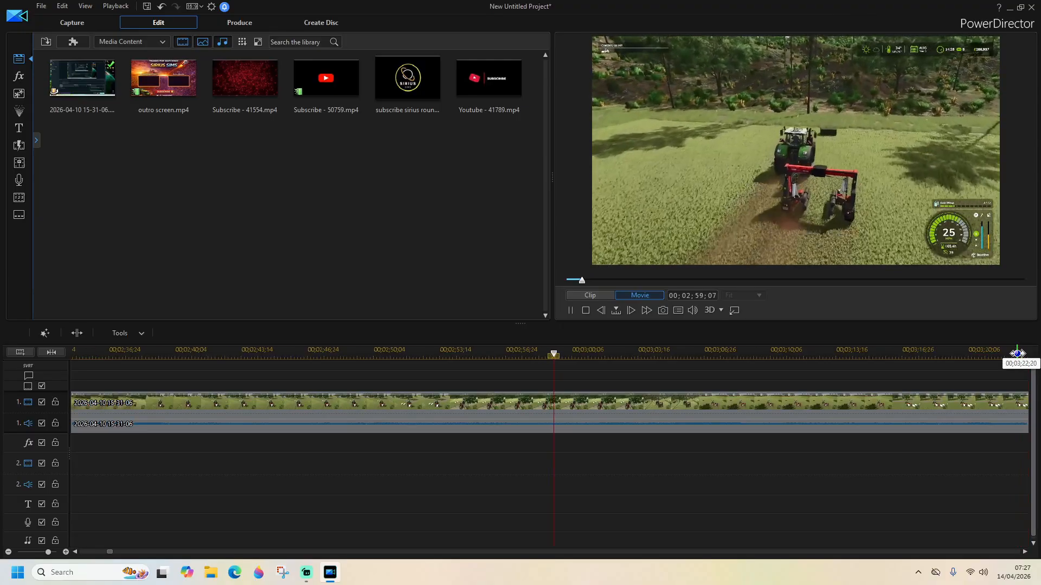
pyautogui.click(1018, 353)
pyautogui.click(1017, 354)
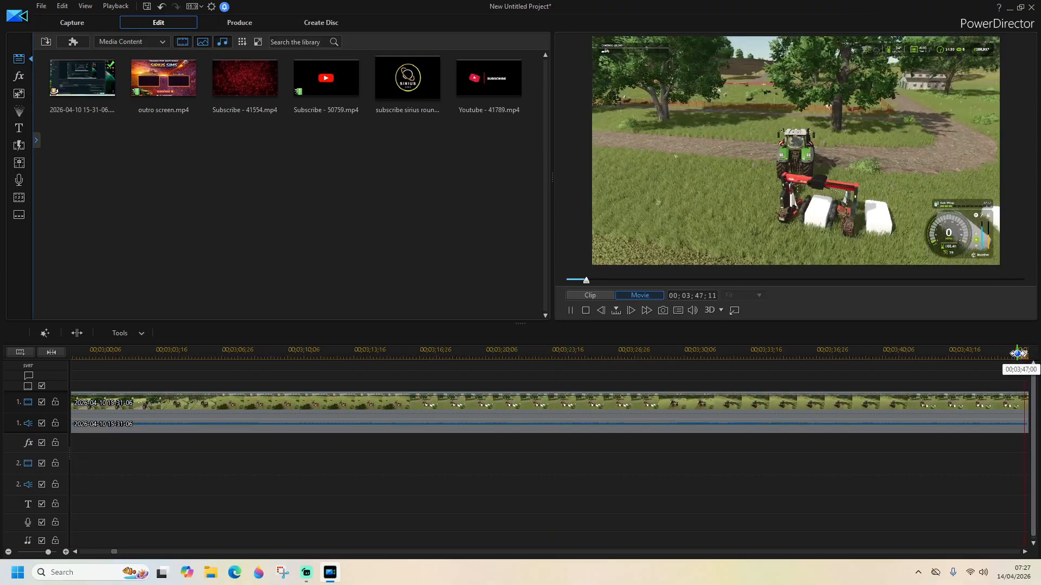
pyautogui.click(1018, 354)
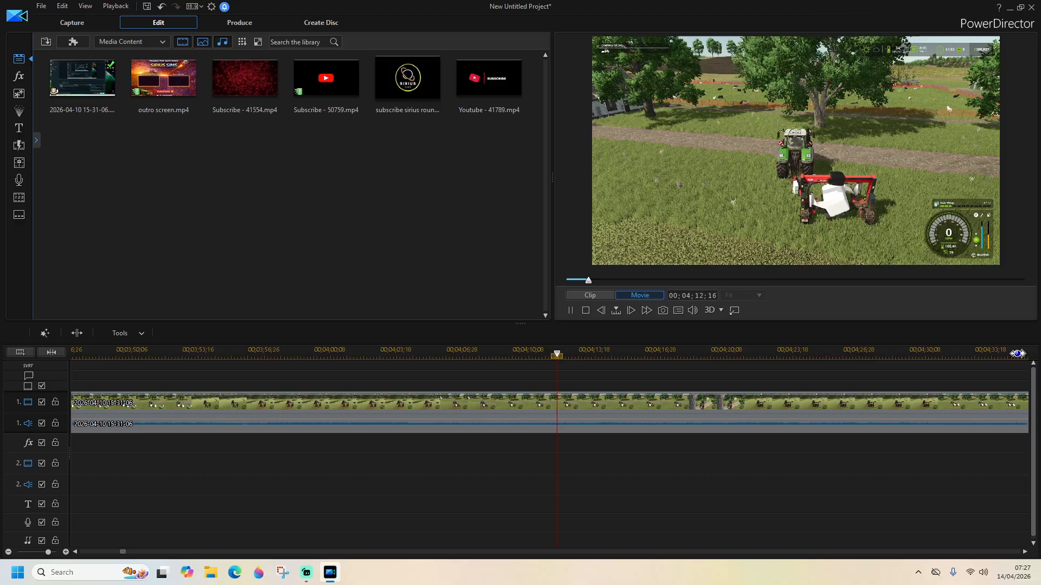
pyautogui.click(1017, 353)
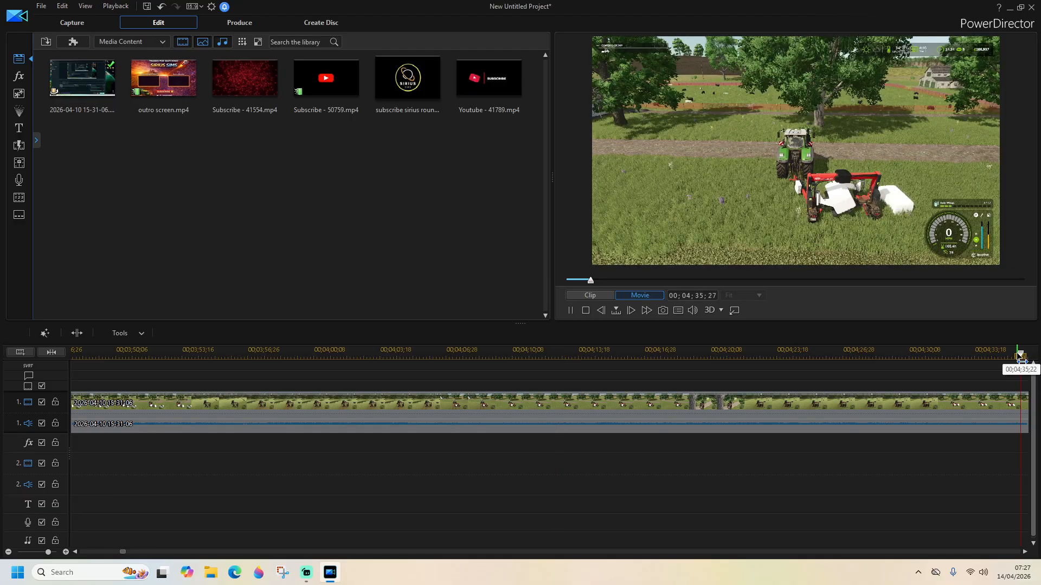
pyautogui.click(594, 278)
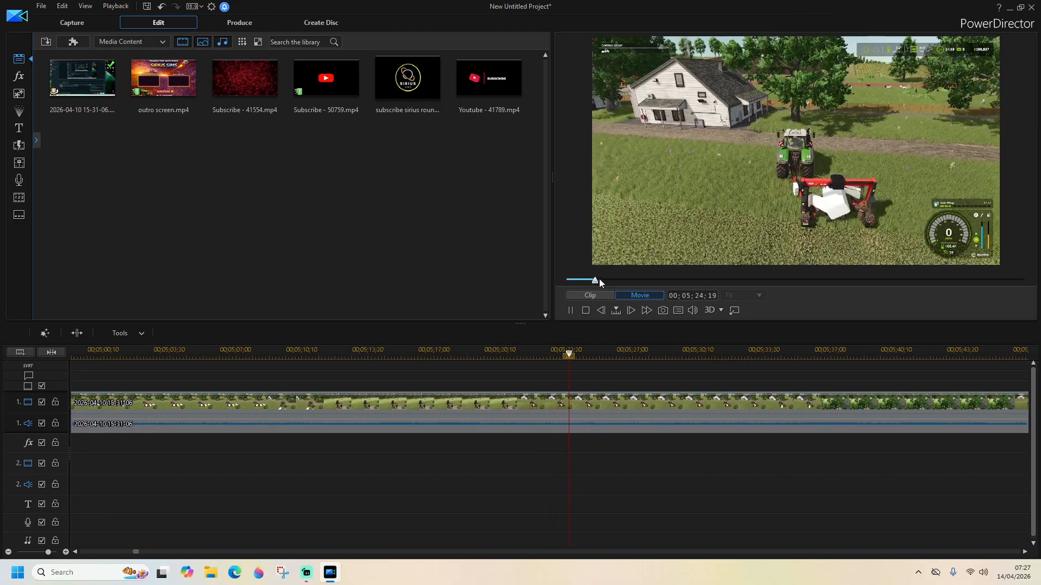
pyautogui.click(603, 280)
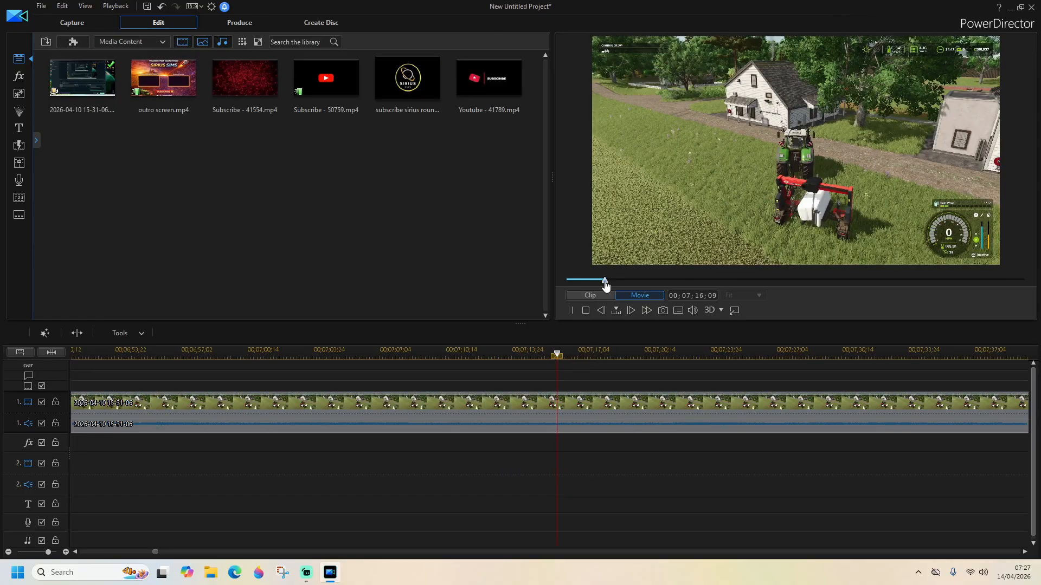
pyautogui.click(1019, 355)
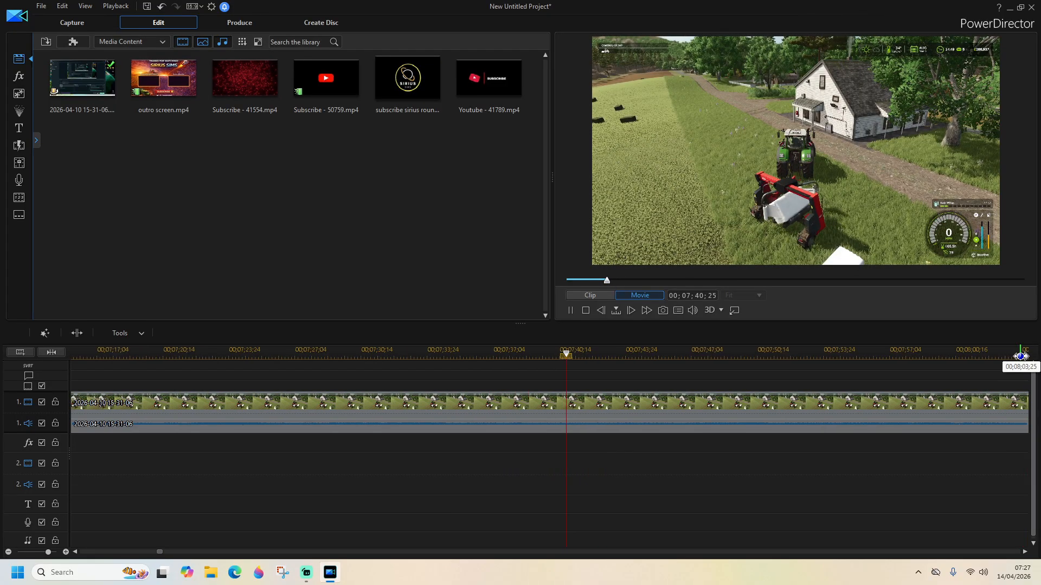
pyautogui.click(1022, 357)
pyautogui.click(1021, 356)
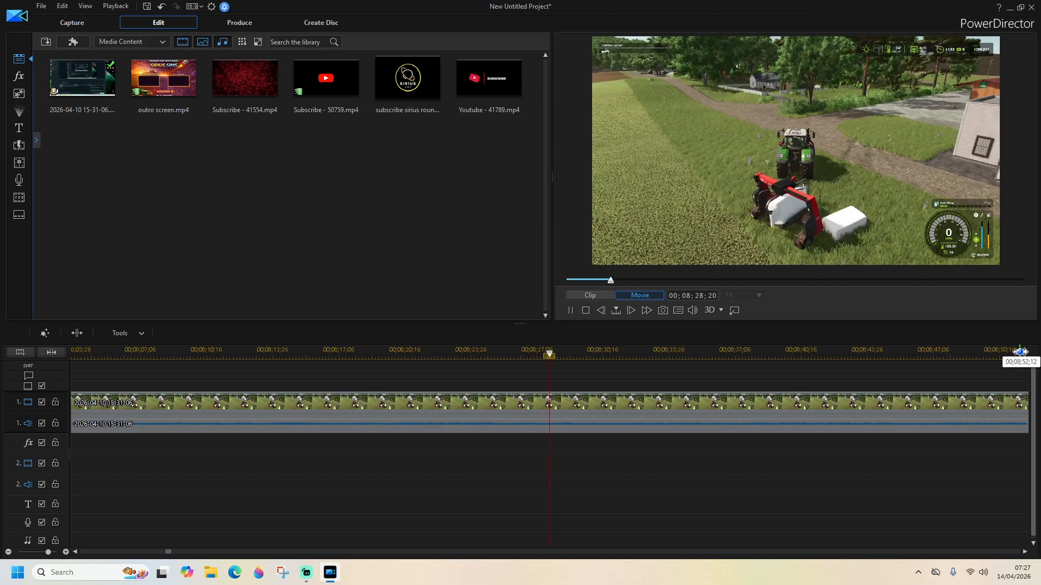
pyautogui.click(1020, 355)
pyautogui.click(1020, 355)
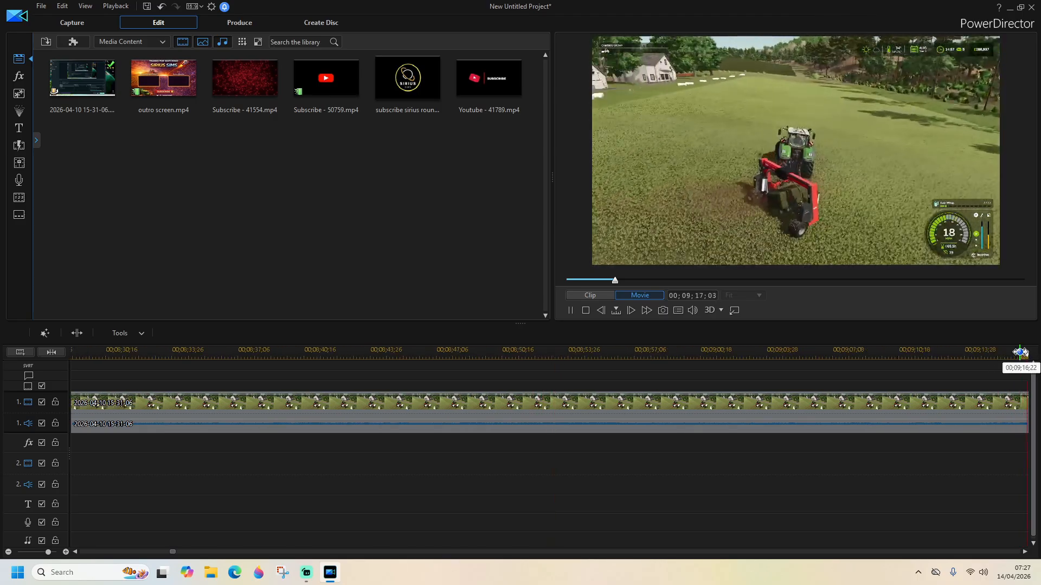
pyautogui.click(1020, 353)
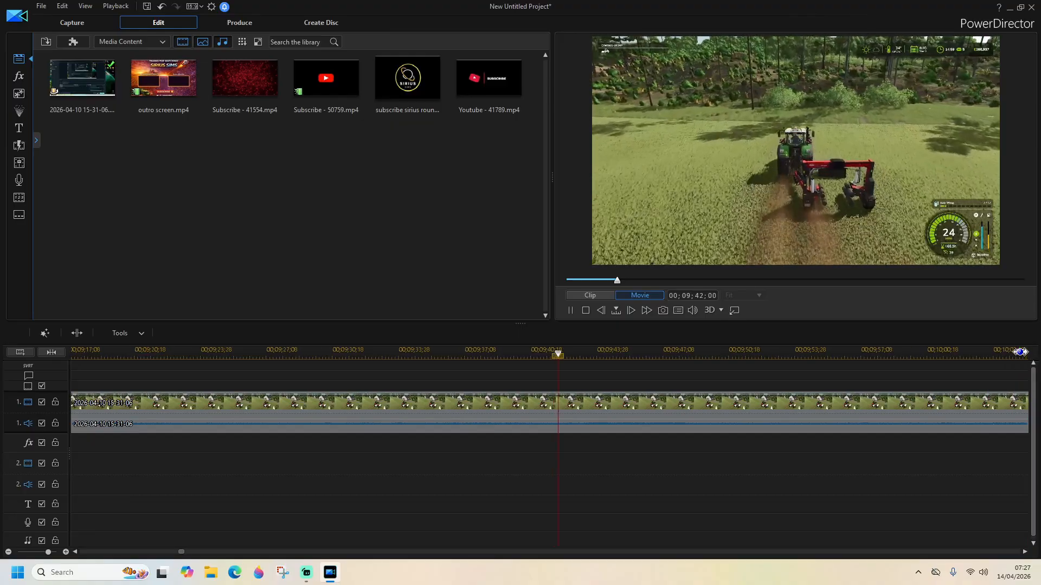
pyautogui.click(1022, 356)
pyautogui.click(1020, 354)
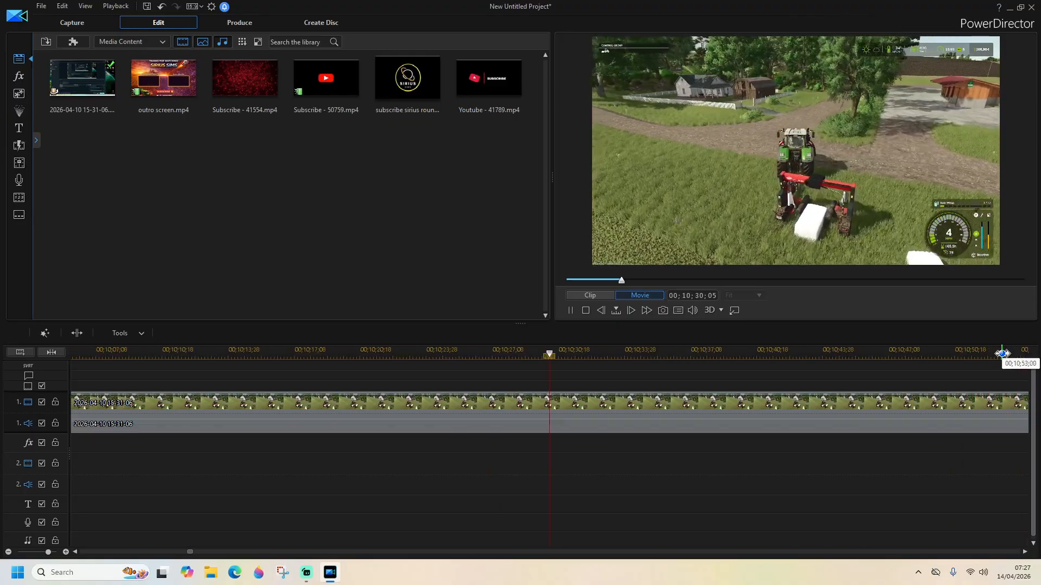
pyautogui.click(626, 279)
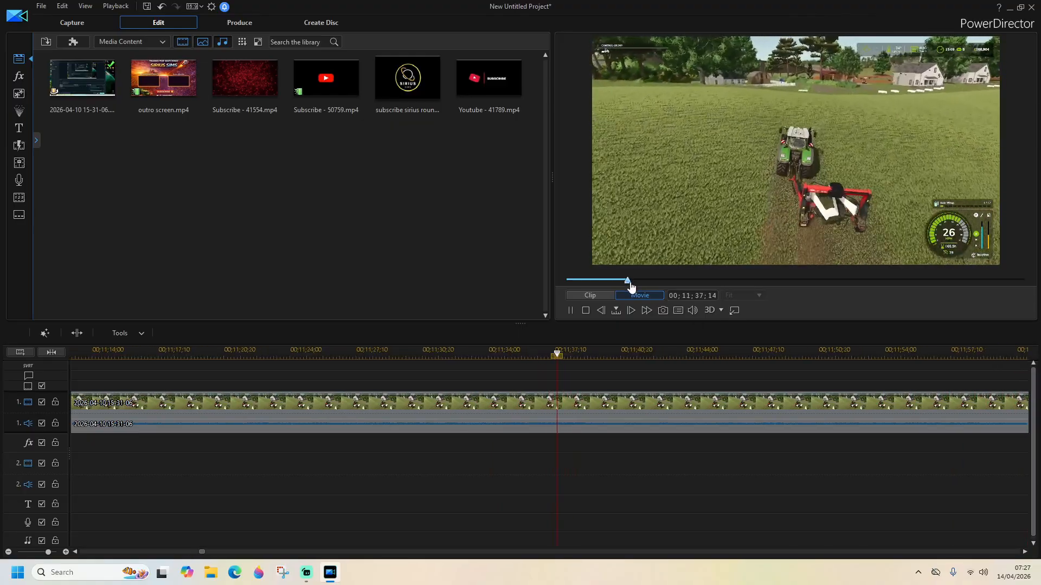
pyautogui.click(632, 278)
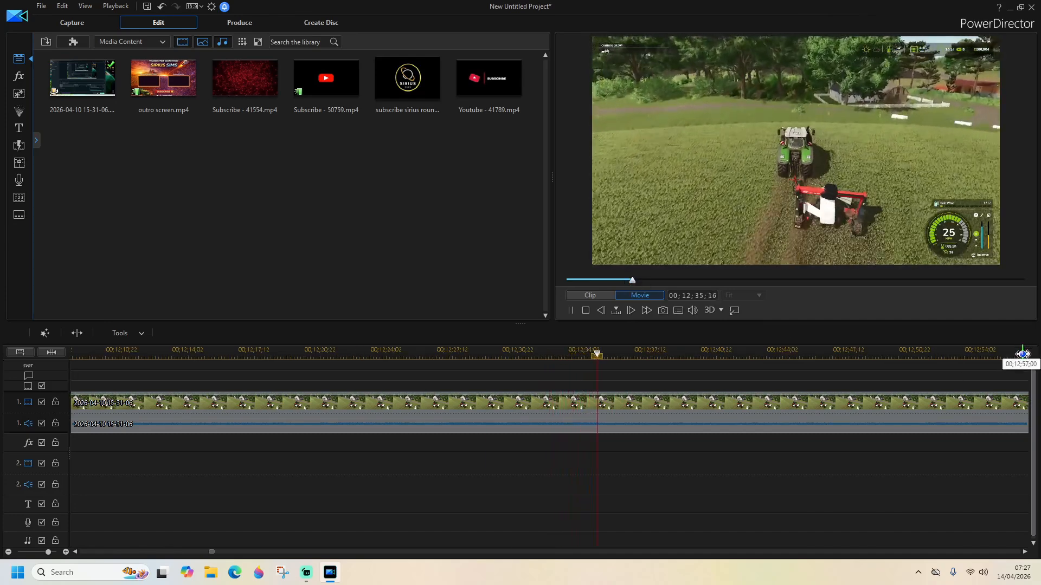
pyautogui.click(1020, 353)
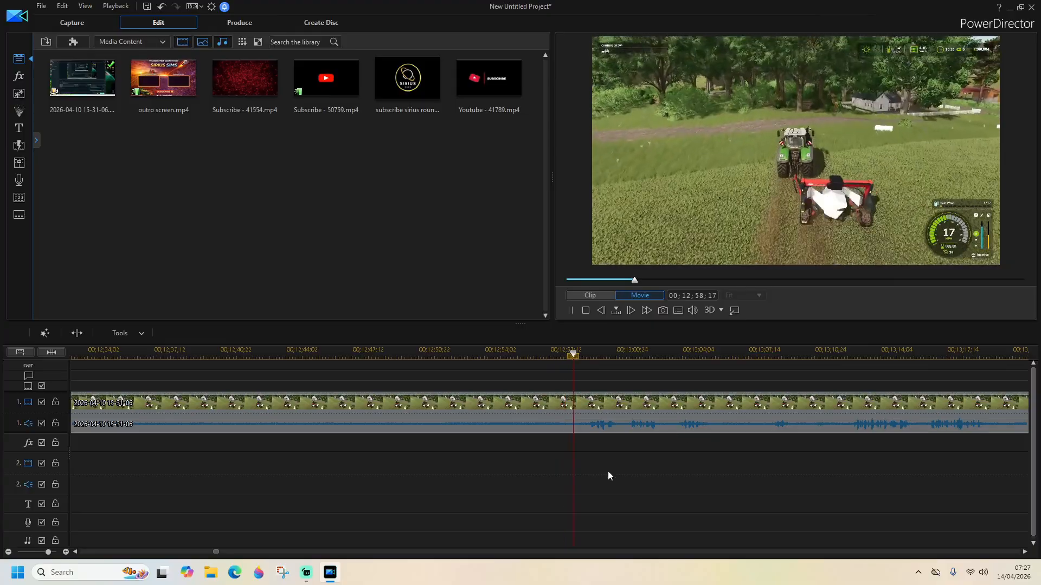
# Play the seconds leading up to the resumed commentary and split the clip just before it, at 00;12;59;02
pyautogui.click(534, 353)
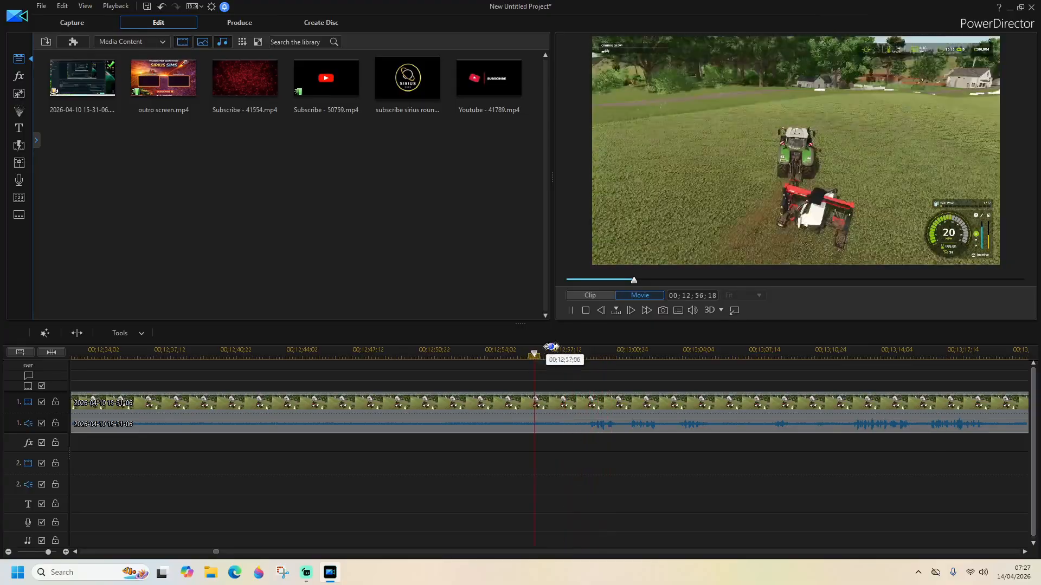
pyautogui.click(570, 310)
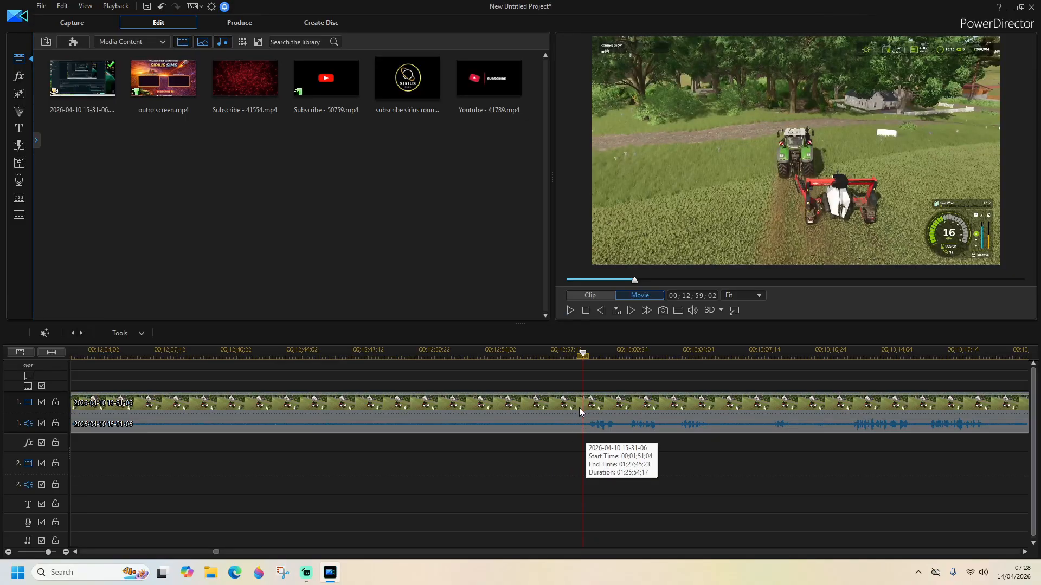
pyautogui.click(84, 335)
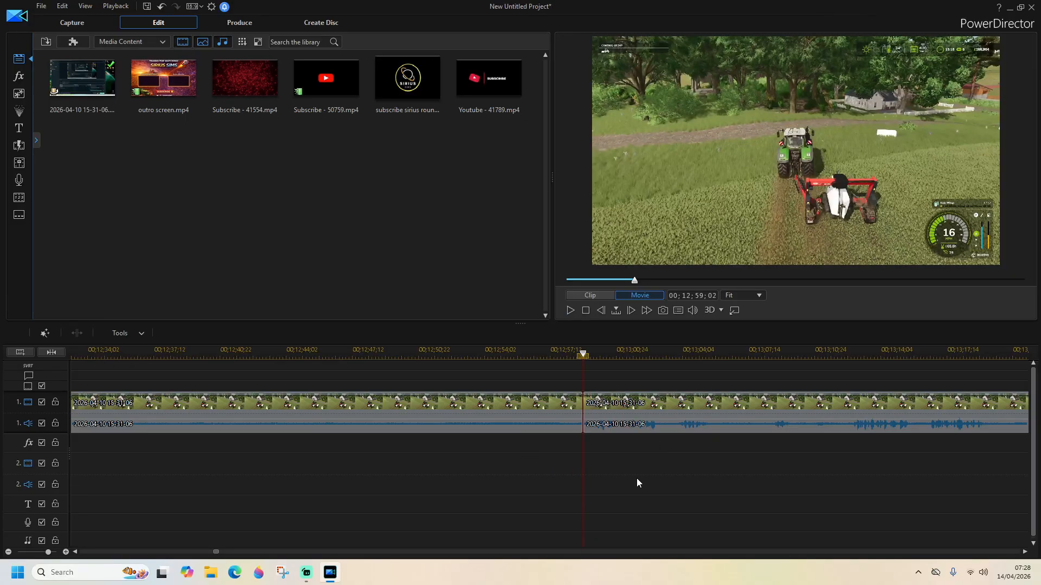
# Lower the audio volume of the long bale-wrapping section between the two splits
pyautogui.click(530, 407)
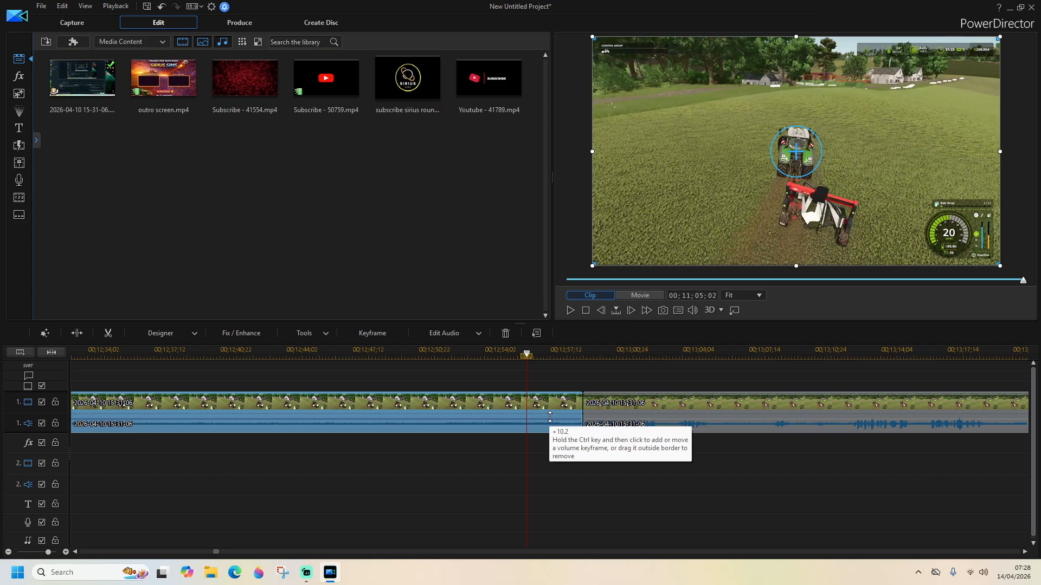
pyautogui.moveTo(549, 426); pyautogui.dragTo(548, 432)
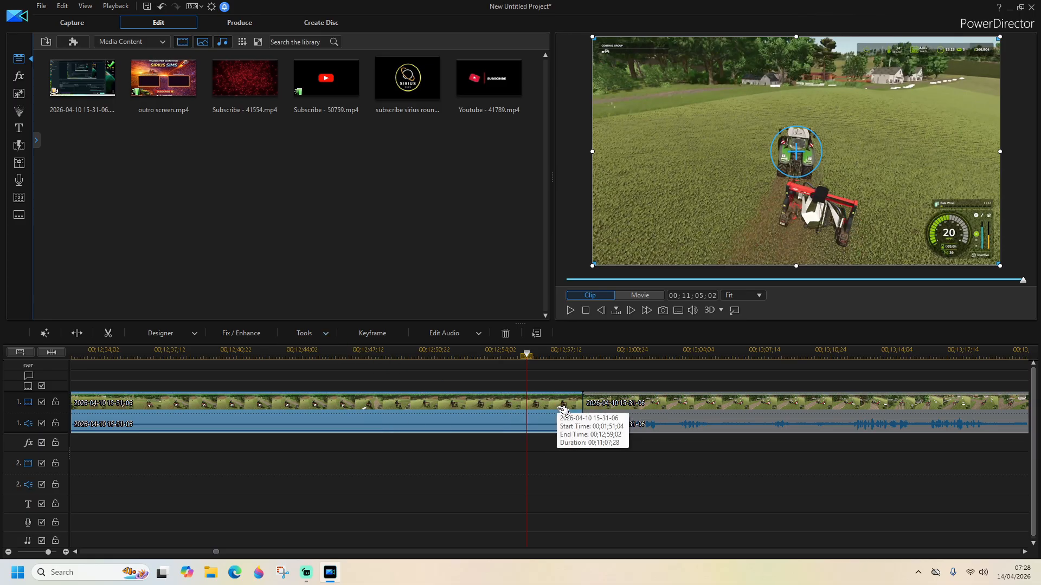
# Speed up the entire long bale-wrapping clip between the two splits with a speed multiplier of 7
pyautogui.click(322, 340)
pyautogui.click(320, 348)
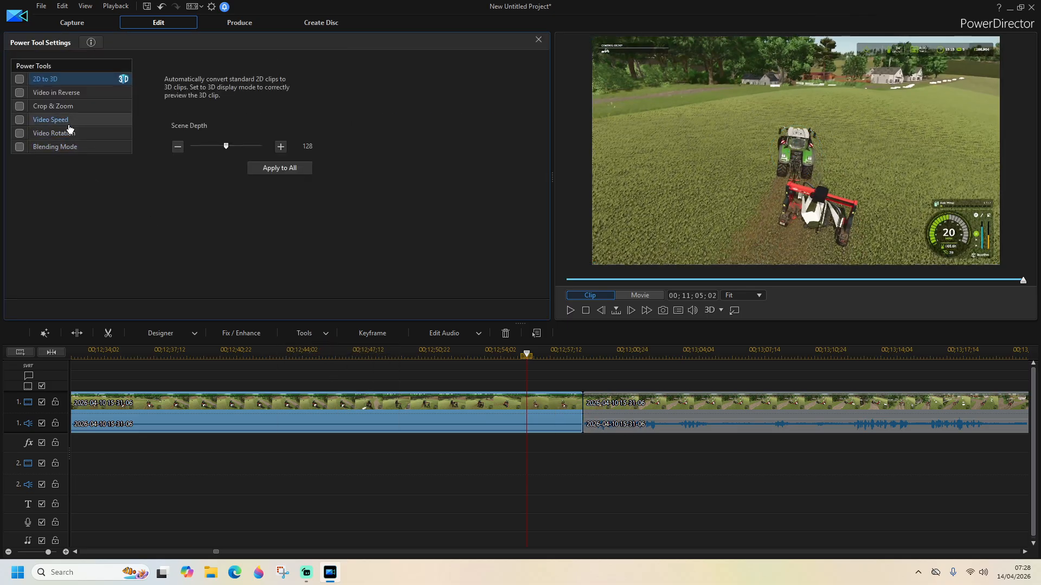
pyautogui.click(66, 120)
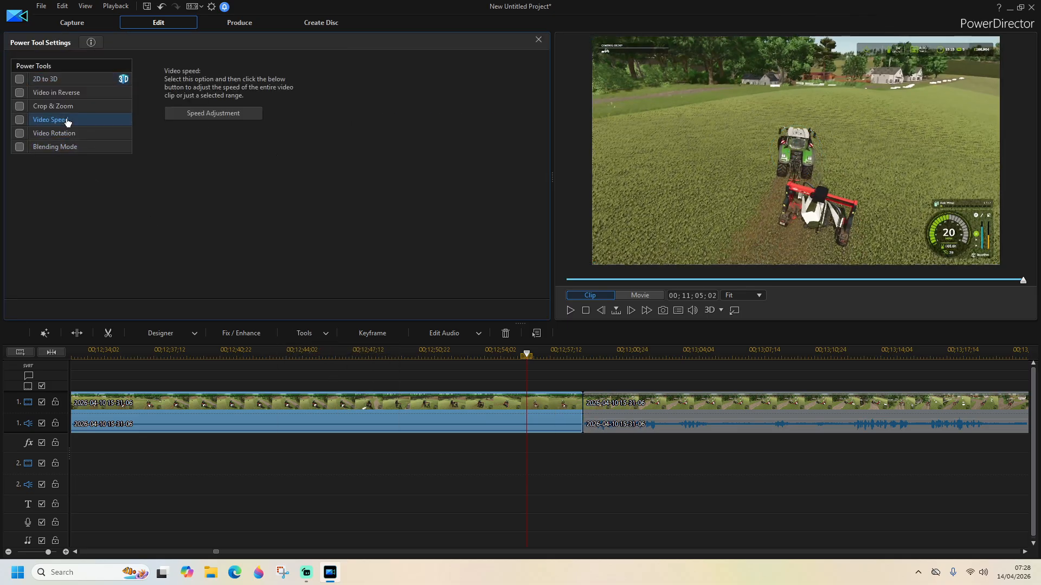
pyautogui.click(183, 115)
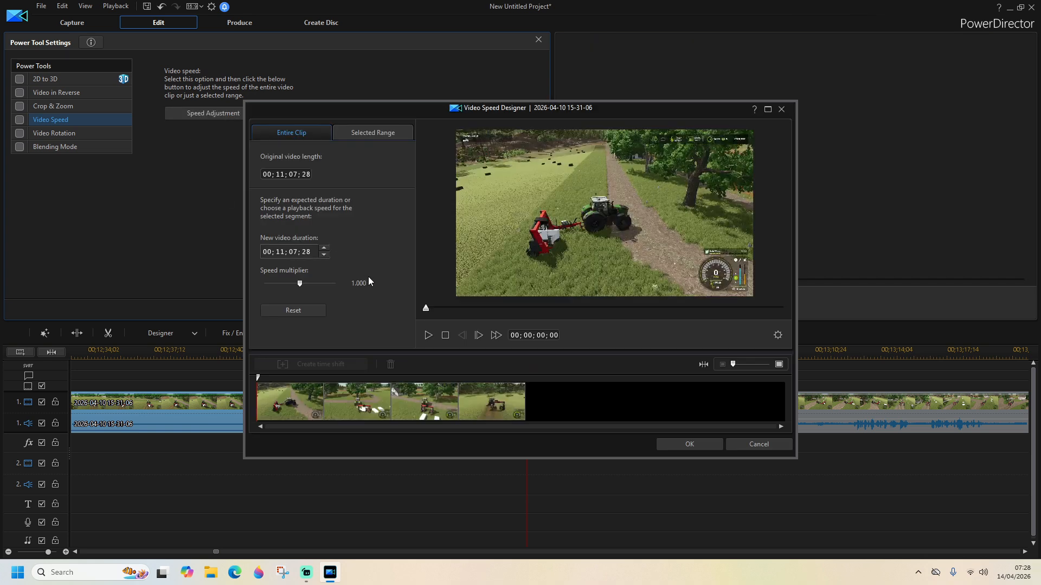
pyautogui.click(352, 283)
pyautogui.write('7')
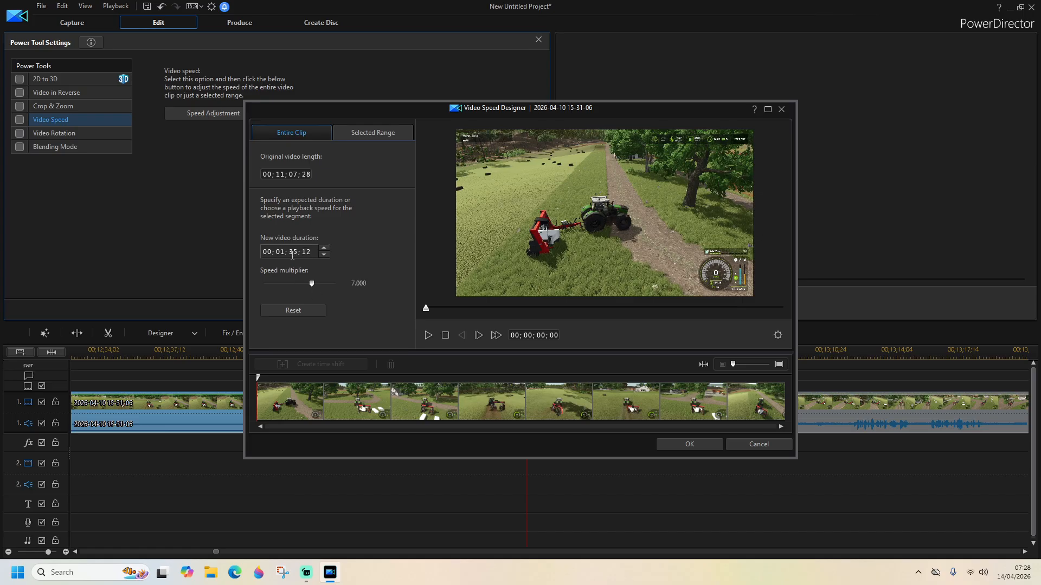
pyautogui.click(684, 444)
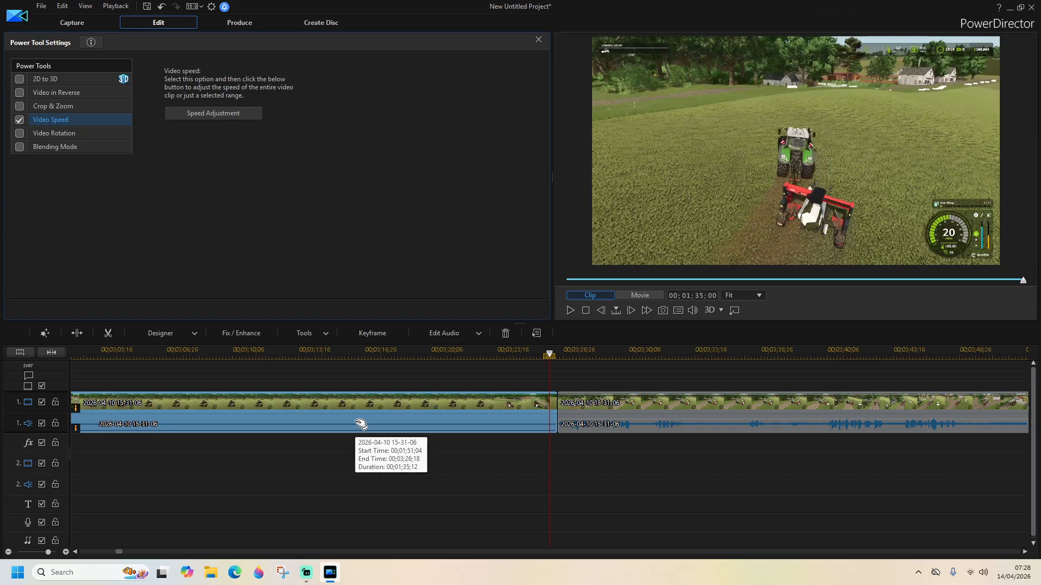
# Lock the first video track and its audio track against changes
pyautogui.moveTo(119, 553); pyautogui.dragTo(103, 552)
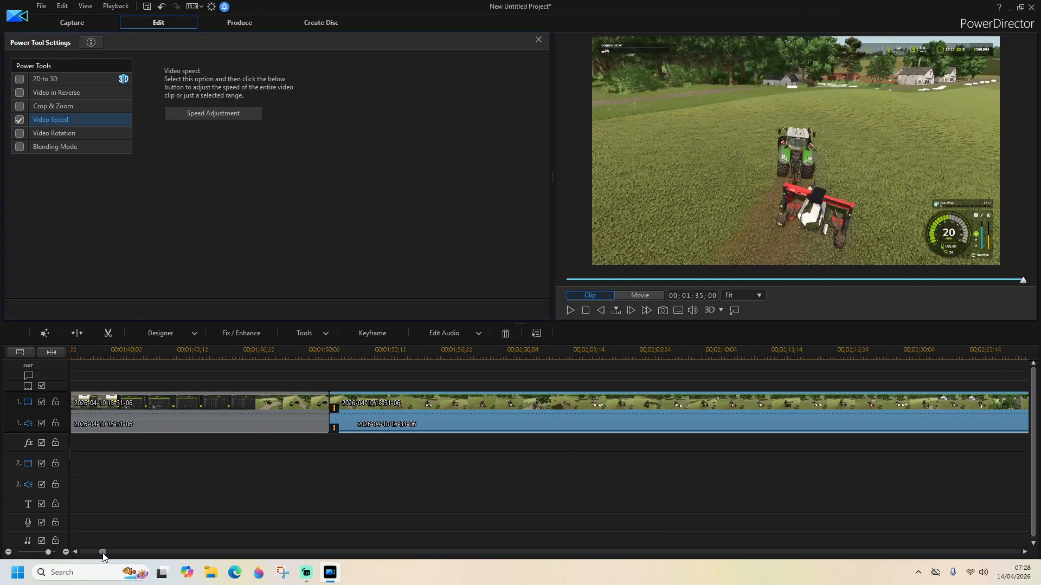
pyautogui.click(55, 403)
pyautogui.click(55, 424)
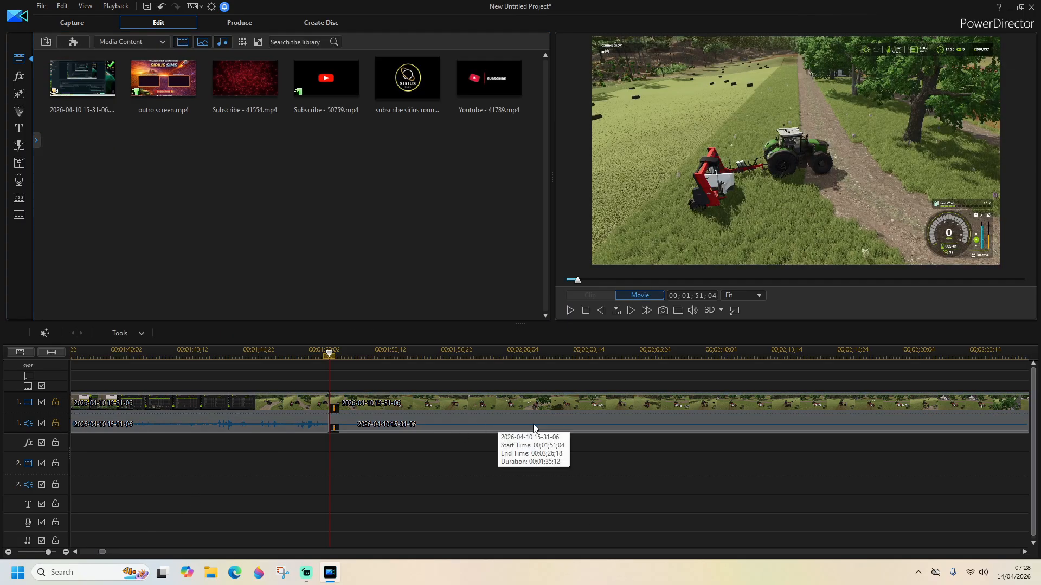
# Switch to the desktop and look through the songs in the youtube folder inside royalty free music
pyautogui.click(1010, 9)
pyautogui.doubleClick(1016, 81)
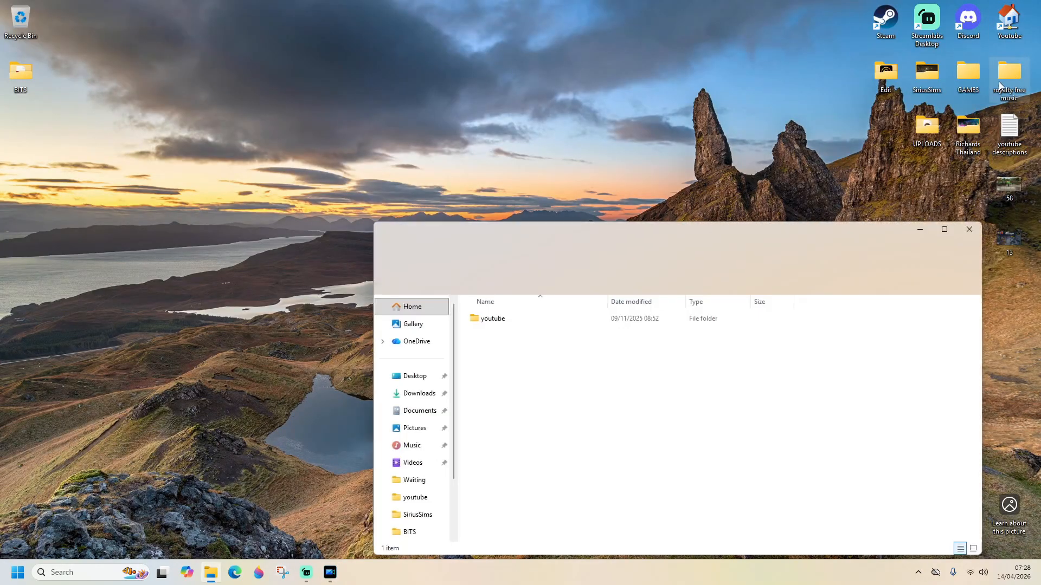
pyautogui.doubleClick(506, 322)
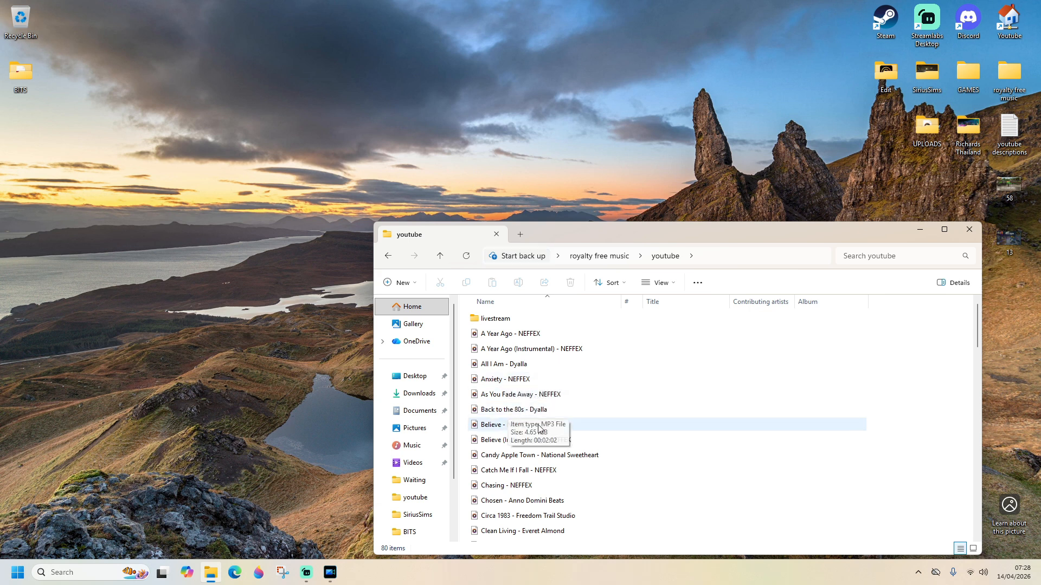
pyautogui.scroll(-15, 514, 423)
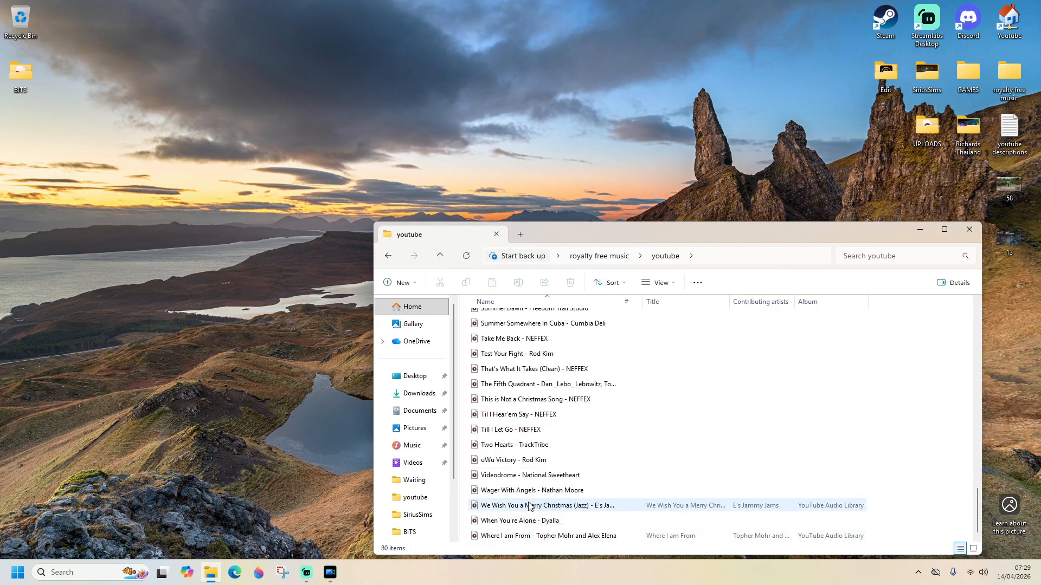
# Listen to the opening of uWu Victory - Rod Kim as possible background music, and close the media player
pyautogui.click(560, 462)
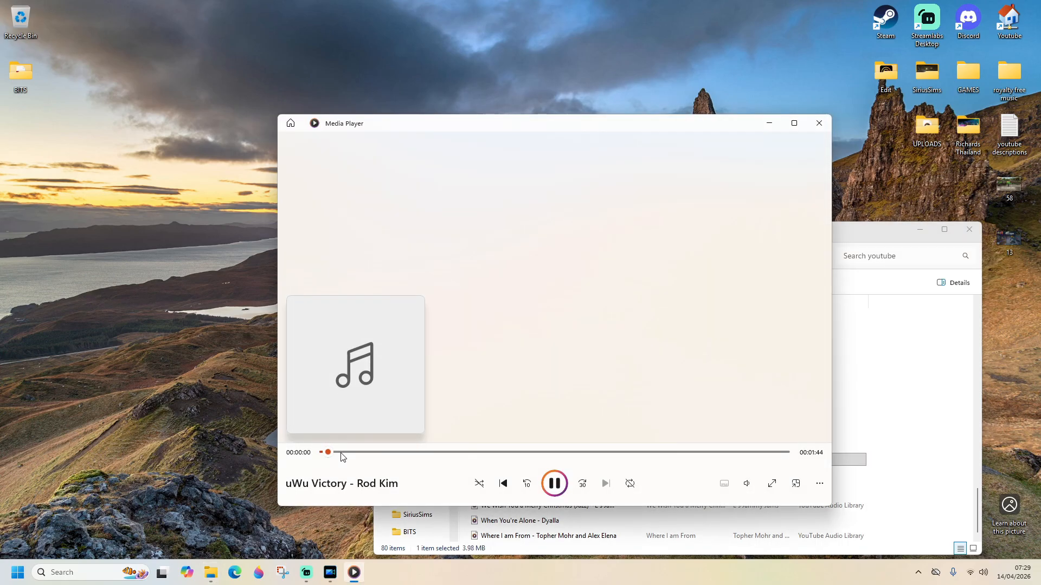
pyautogui.click(555, 484)
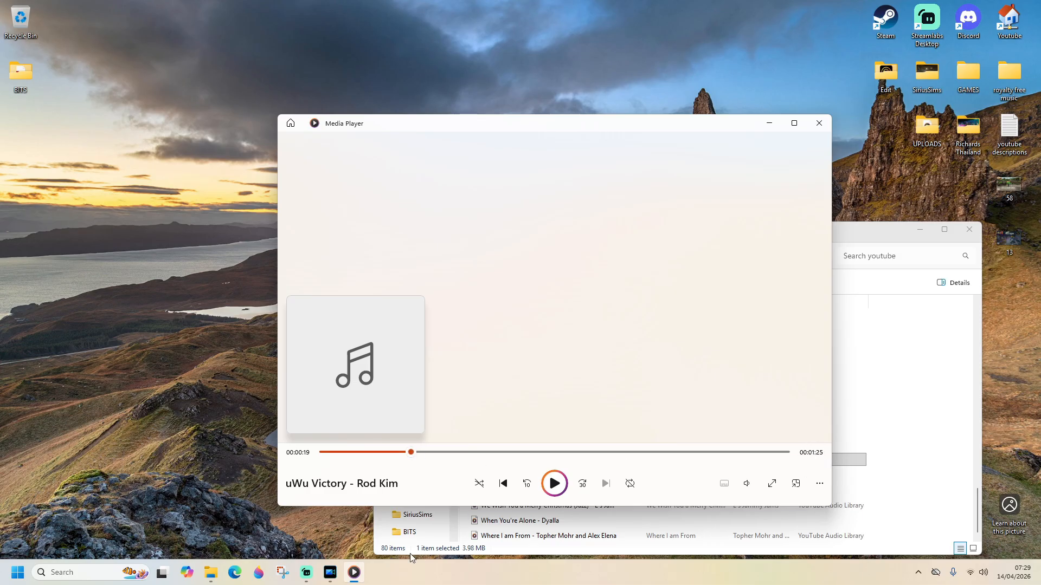
pyautogui.click(330, 572)
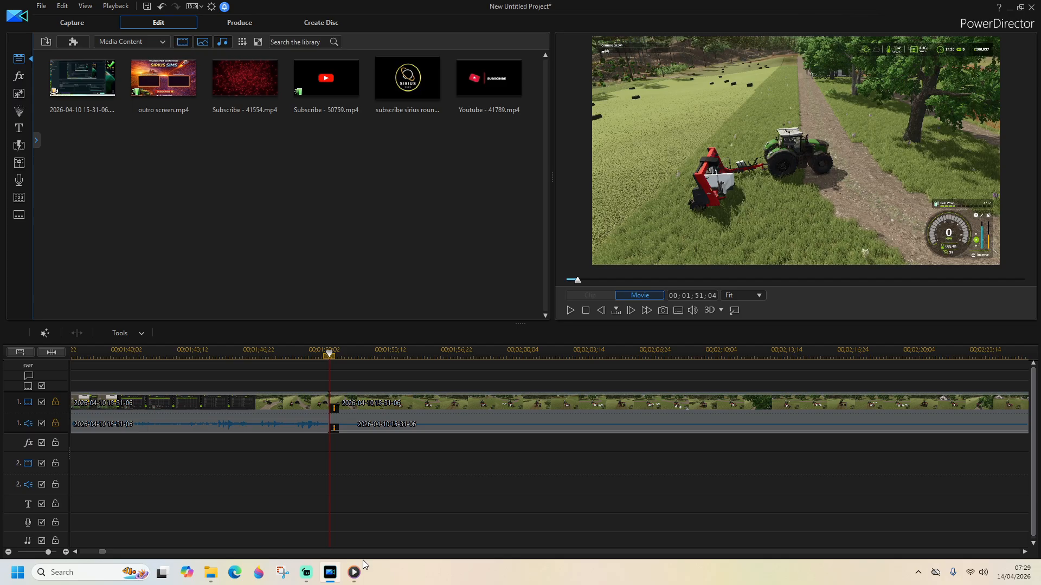
pyautogui.click(330, 572)
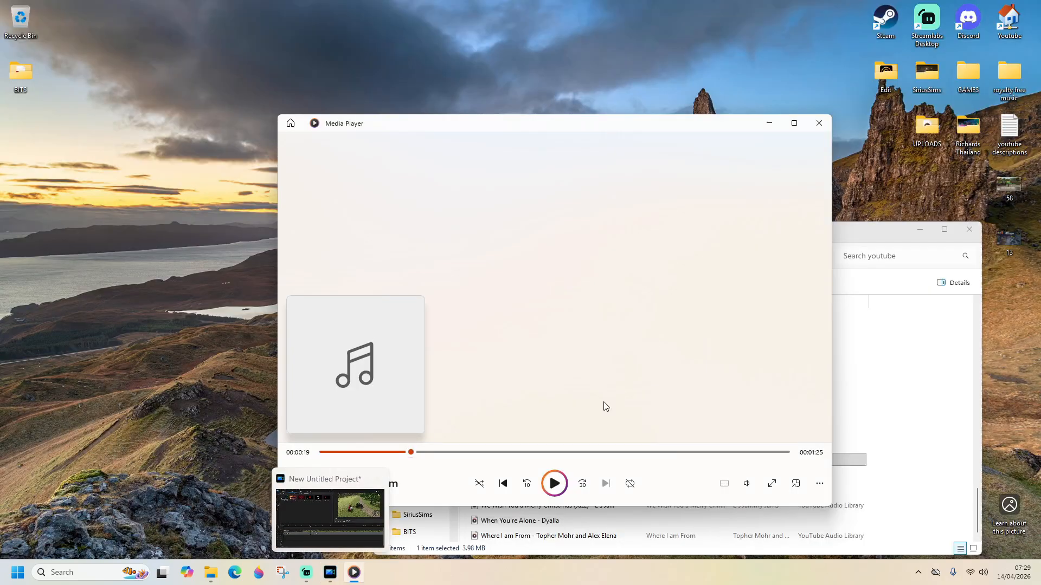
pyautogui.click(818, 123)
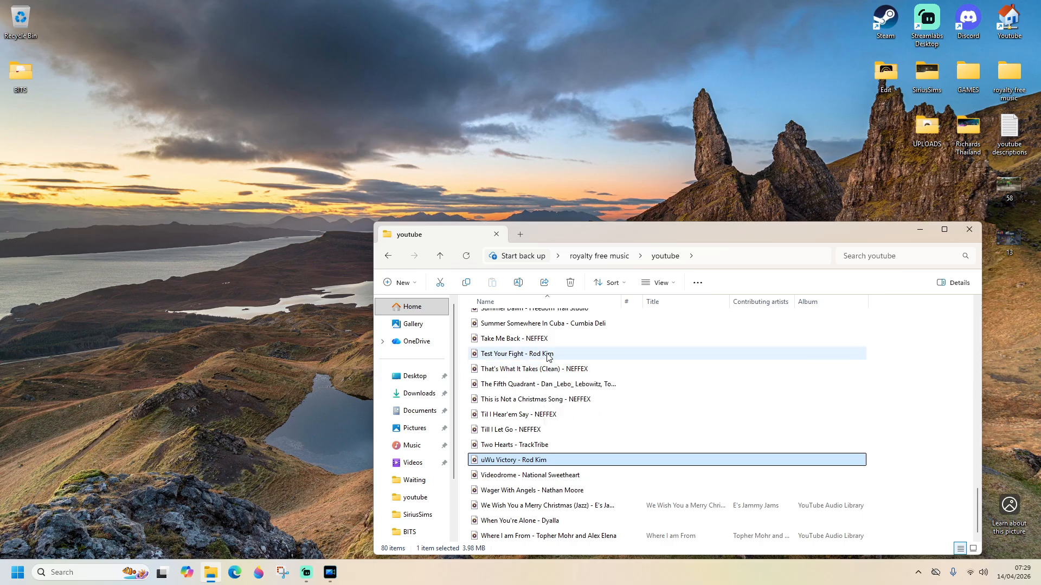
# Listen to the opening of Smart Riot - Huma-Huma as another music candidate, and close the media player and music folder
pyautogui.click(560, 329)
pyautogui.scroll(5, 563, 379)
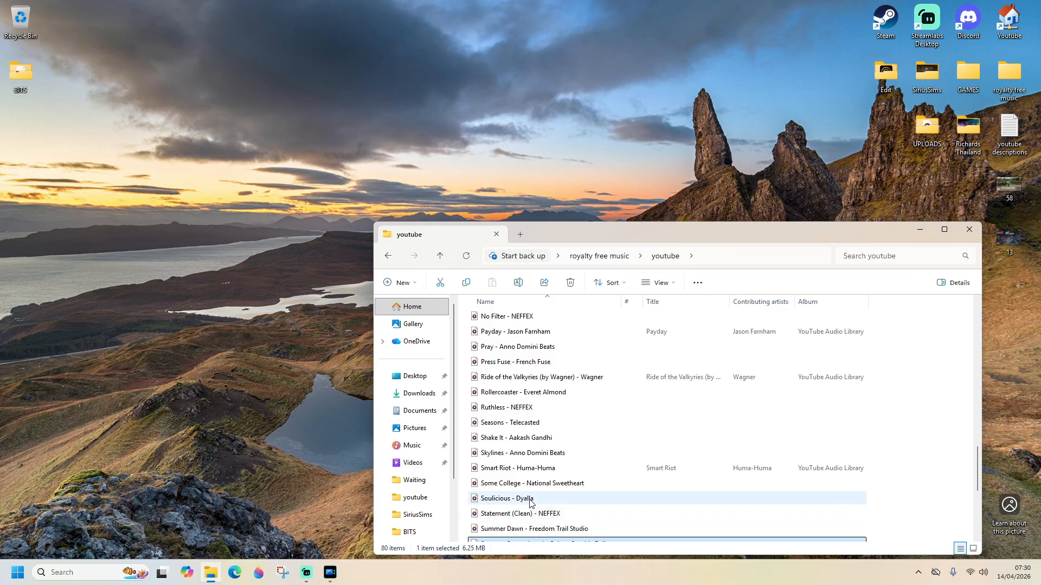
pyautogui.doubleClick(545, 471)
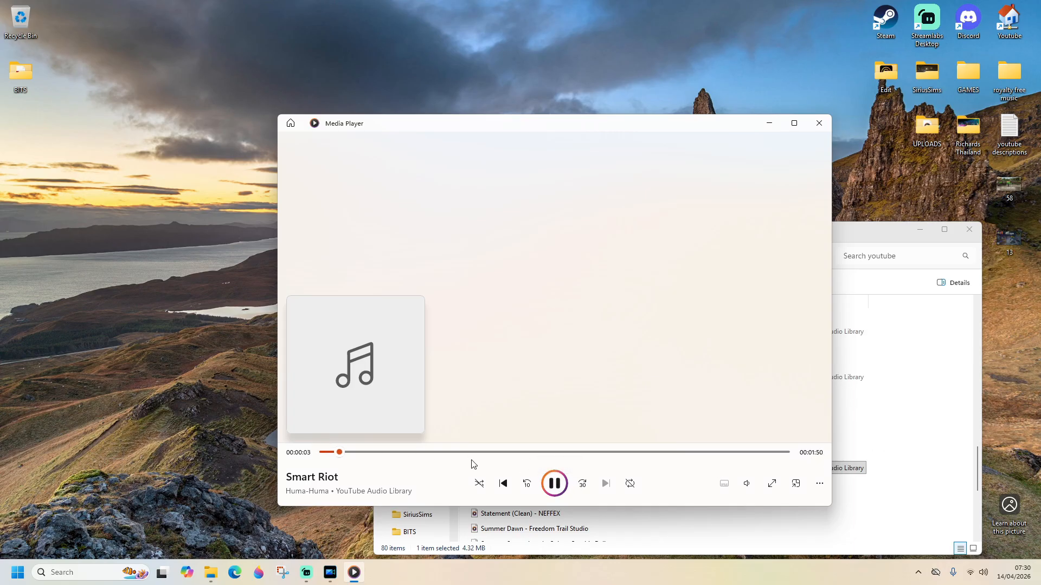
pyautogui.click(555, 484)
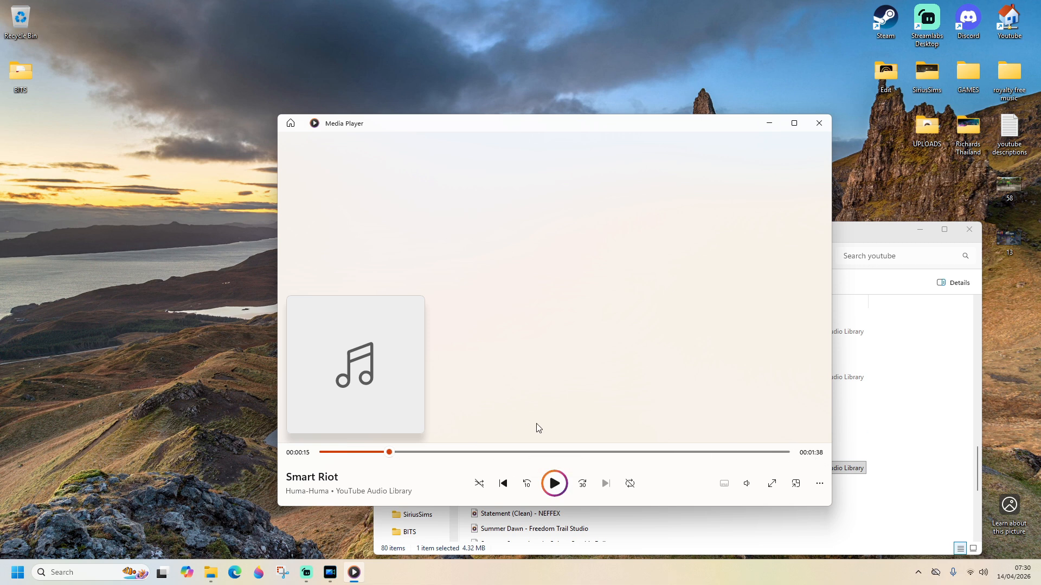
pyautogui.click(819, 124)
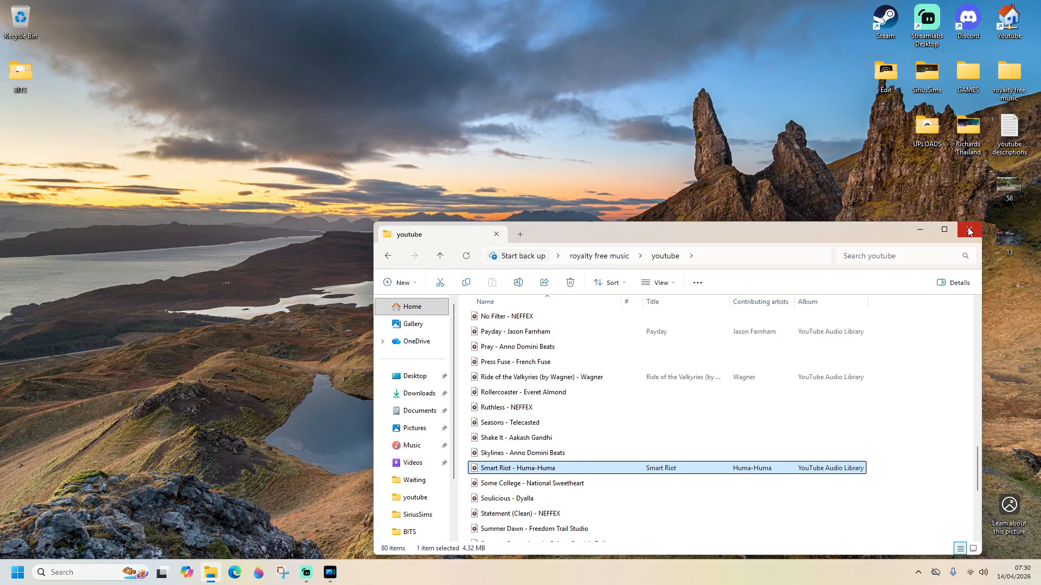
pyautogui.click(970, 231)
# Switch back to PowerDirector and import Smart Riot - Huma-Huma from Desktop > royalty free music > youtube into the media library
pyautogui.click(330, 573)
pyautogui.click(46, 42)
pyautogui.click(64, 53)
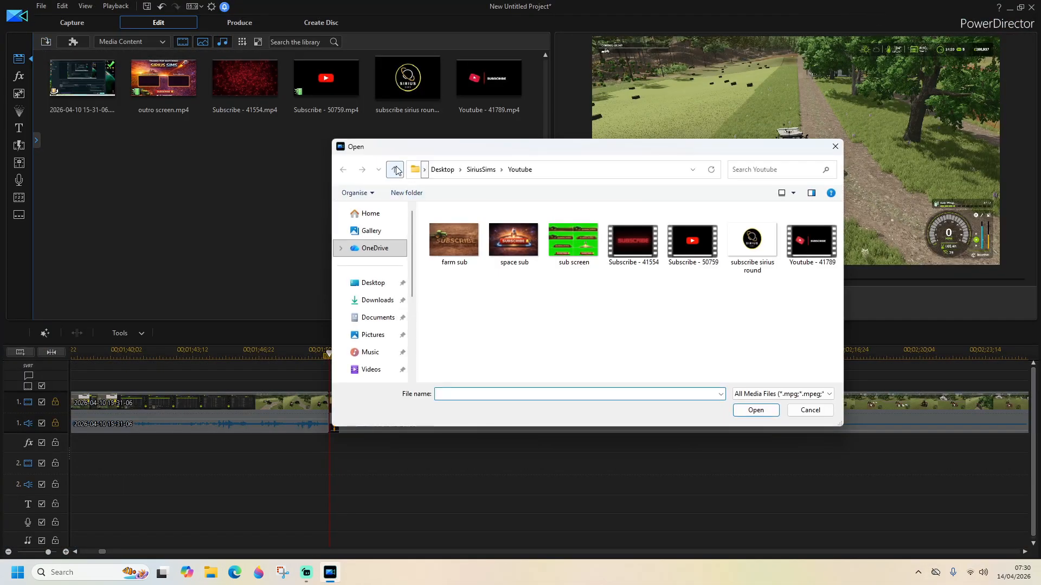
pyautogui.click(395, 170)
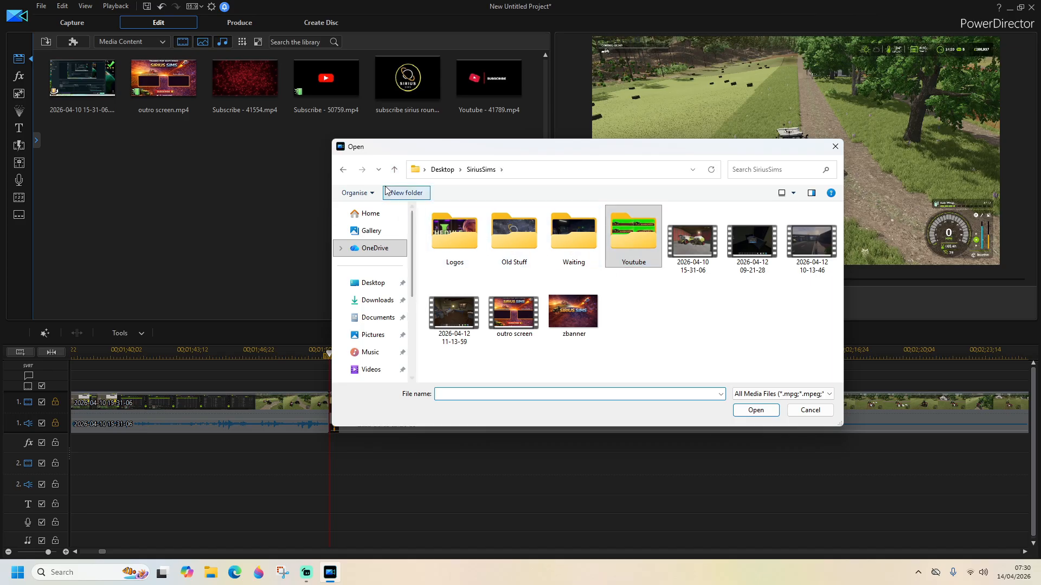
pyautogui.click(394, 169)
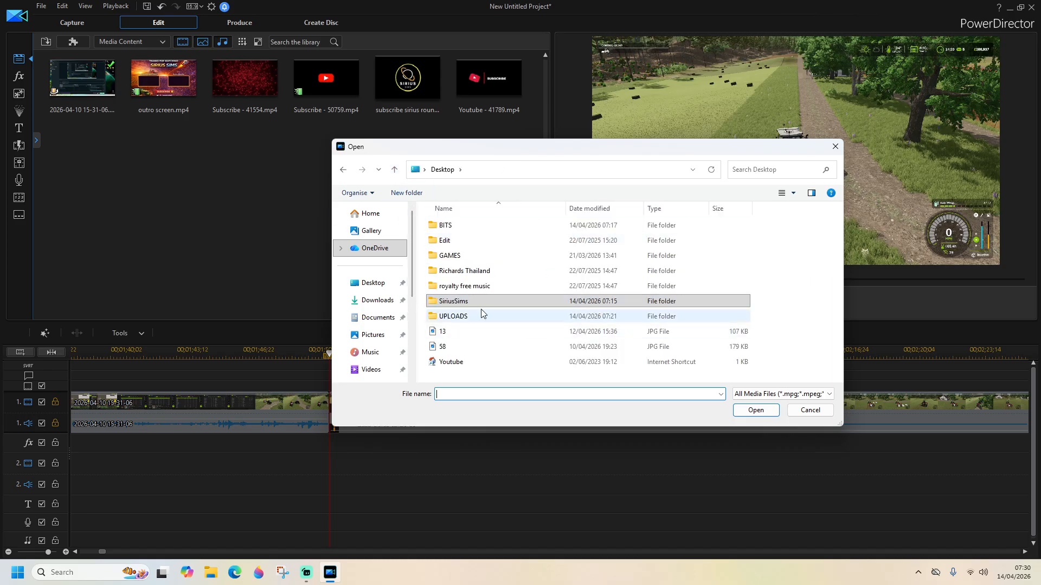
pyautogui.doubleClick(476, 286)
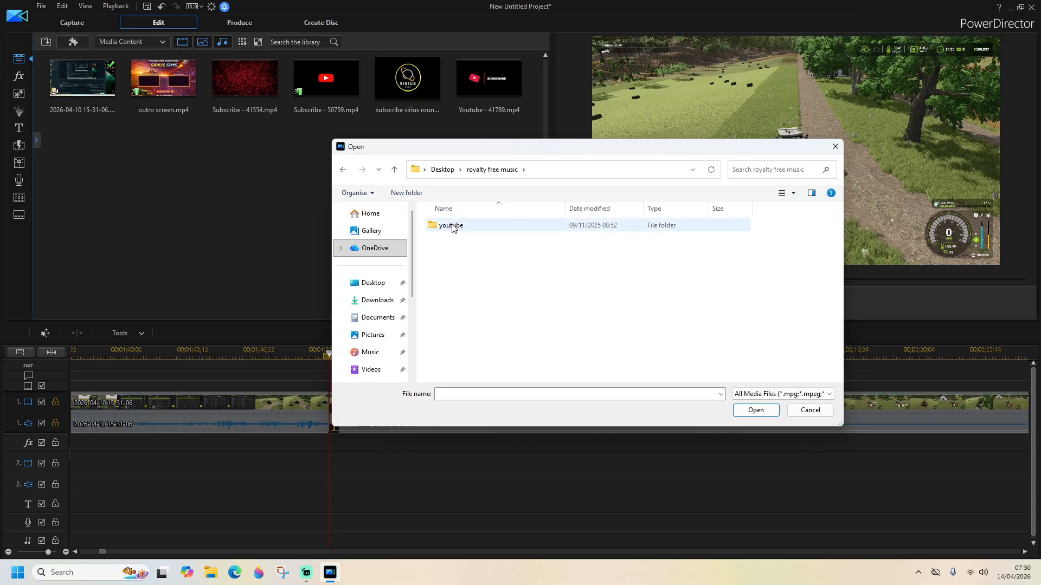
pyautogui.doubleClick(452, 226)
pyautogui.scroll(-10, 497, 310)
pyautogui.scroll(-8, 497, 310)
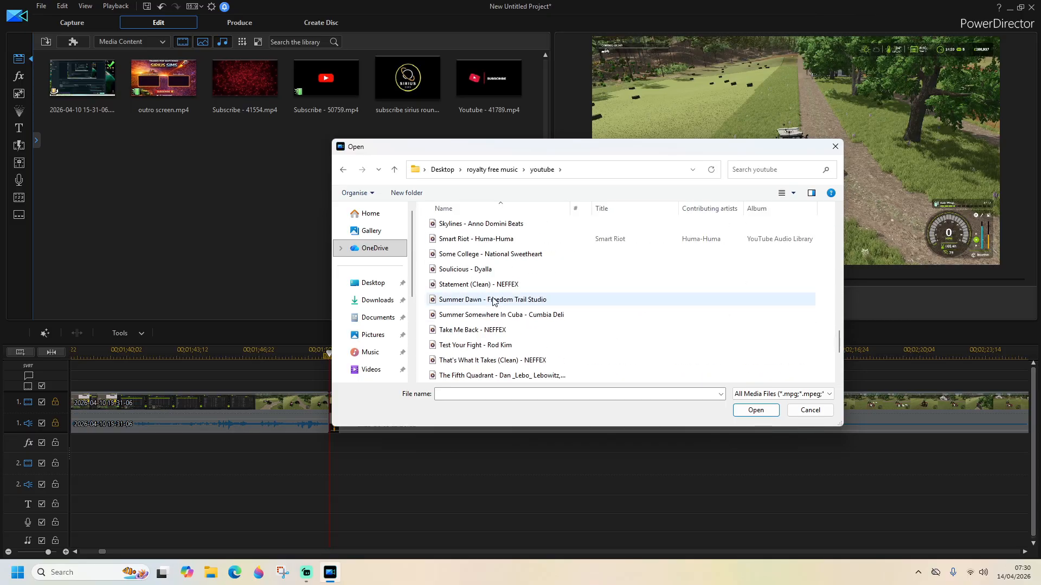
pyautogui.doubleClick(469, 240)
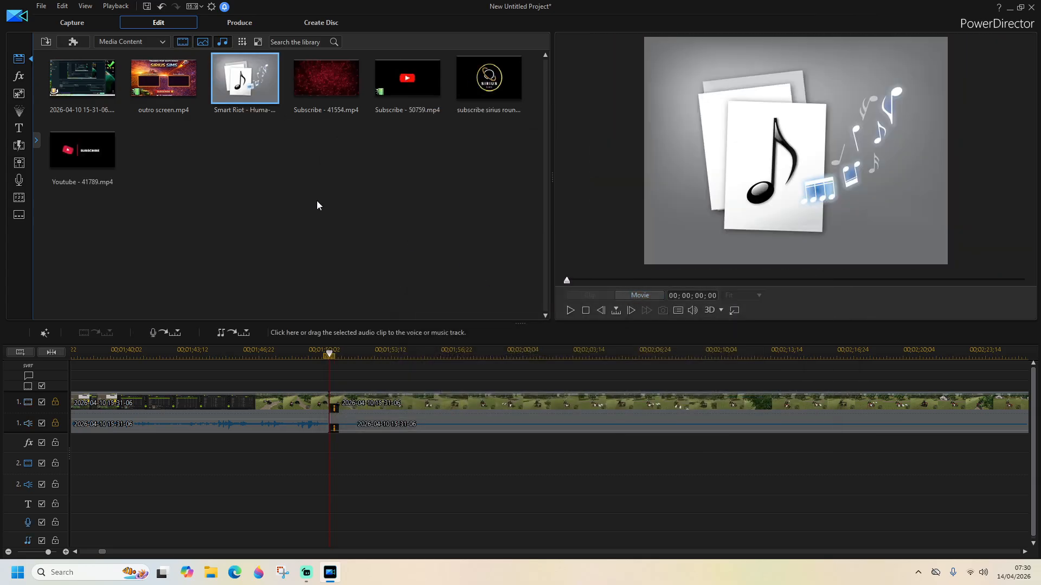
# Place the Smart Riot music on the second audio track, starting at 00;01;35;14, ahead of the sped-up section
pyautogui.moveTo(247, 90); pyautogui.dragTo(228, 484)
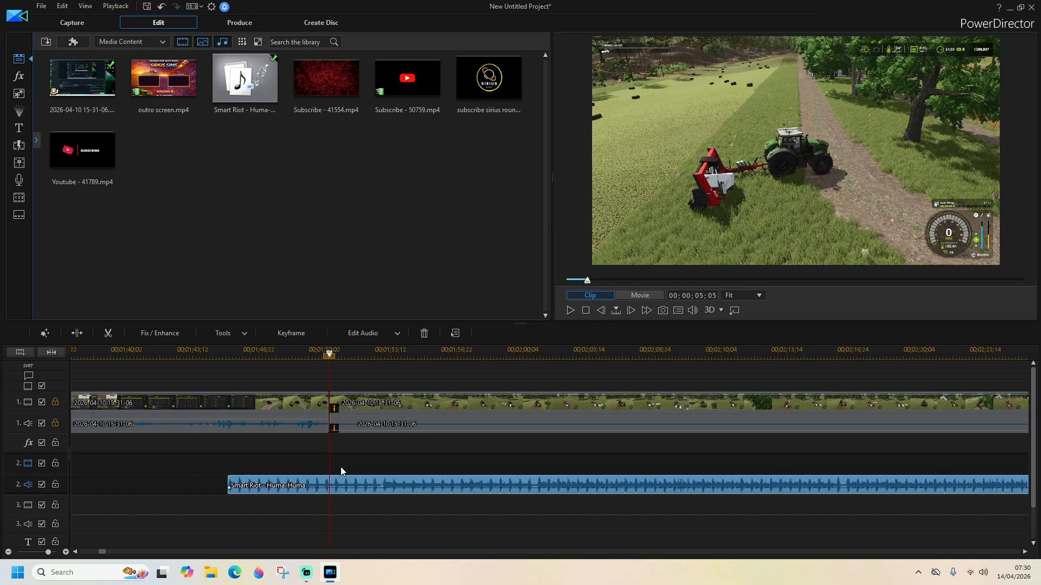
pyautogui.moveTo(544, 484); pyautogui.dragTo(335, 486)
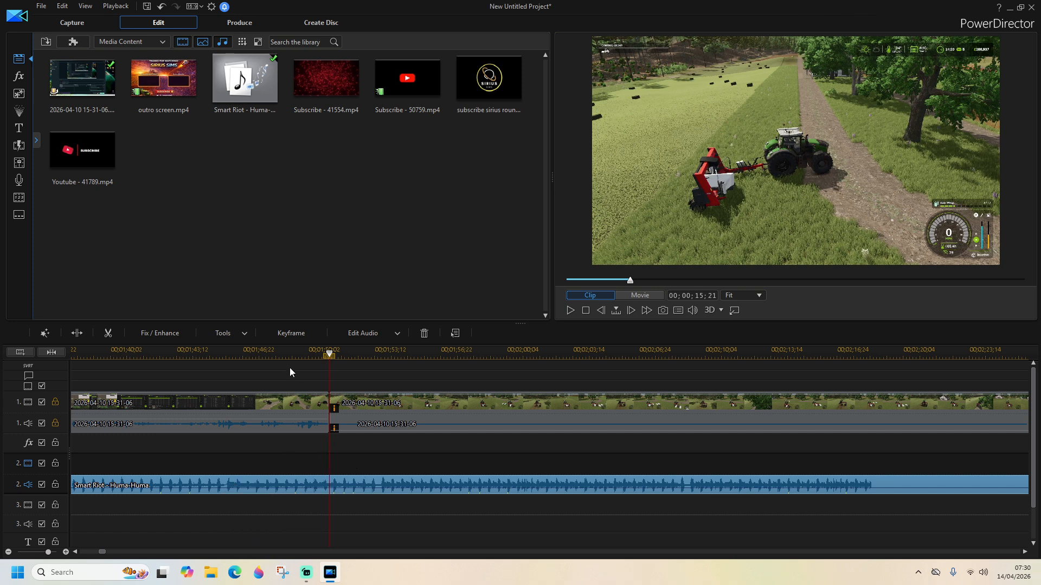
# Lower the Smart Riot clip's volume to -6.4 and play the lead-in to the sped-up section to judge the balance
pyautogui.click(178, 355)
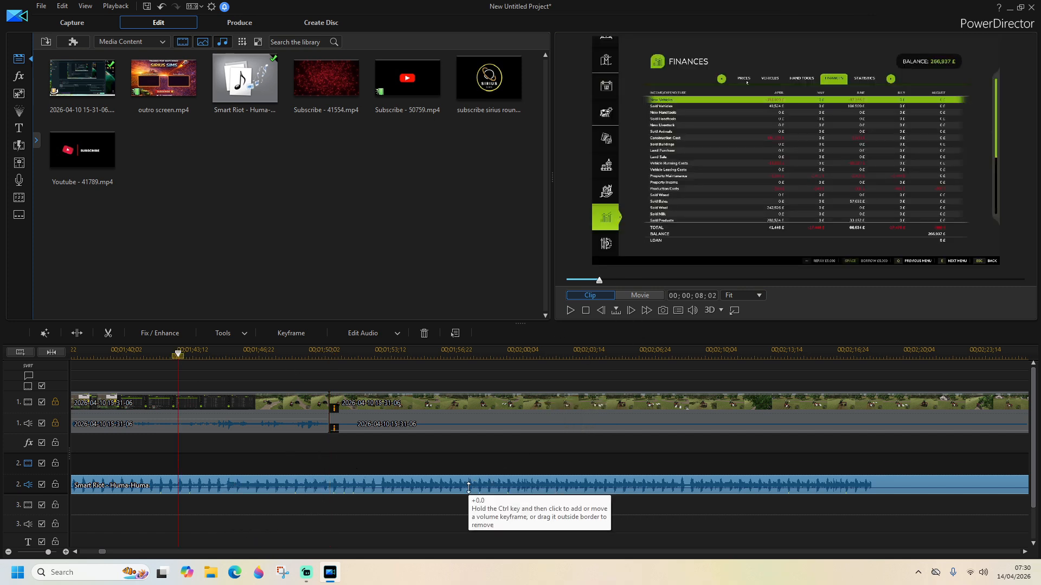
pyautogui.moveTo(468, 487); pyautogui.dragTo(471, 490)
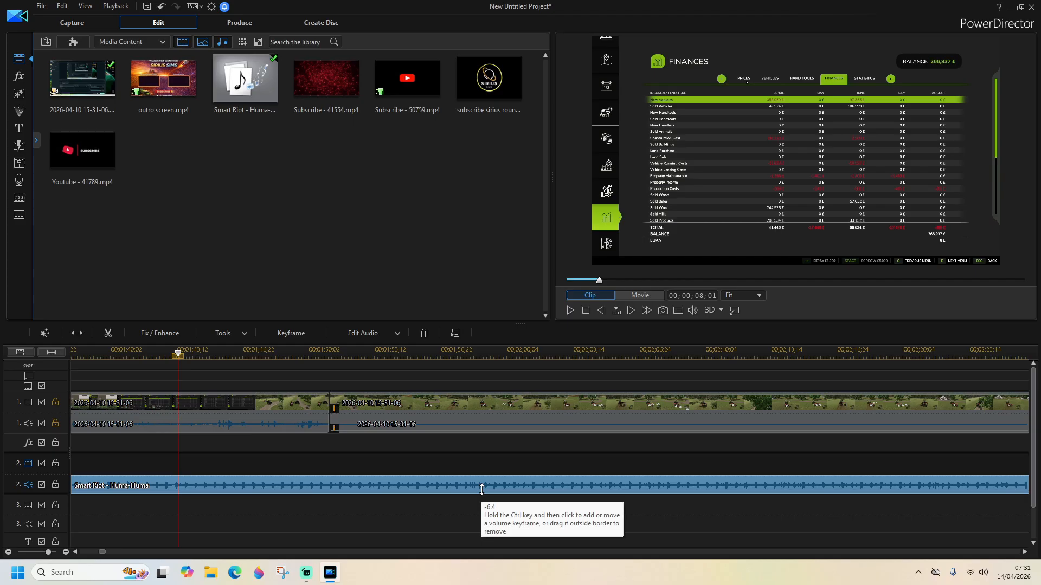
pyautogui.click(570, 310)
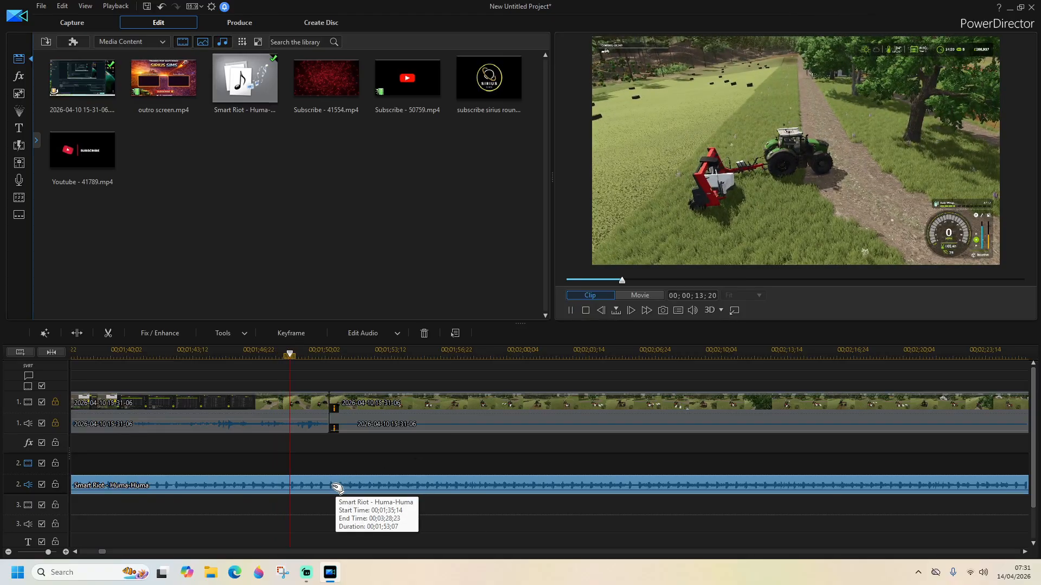
pyautogui.click(571, 310)
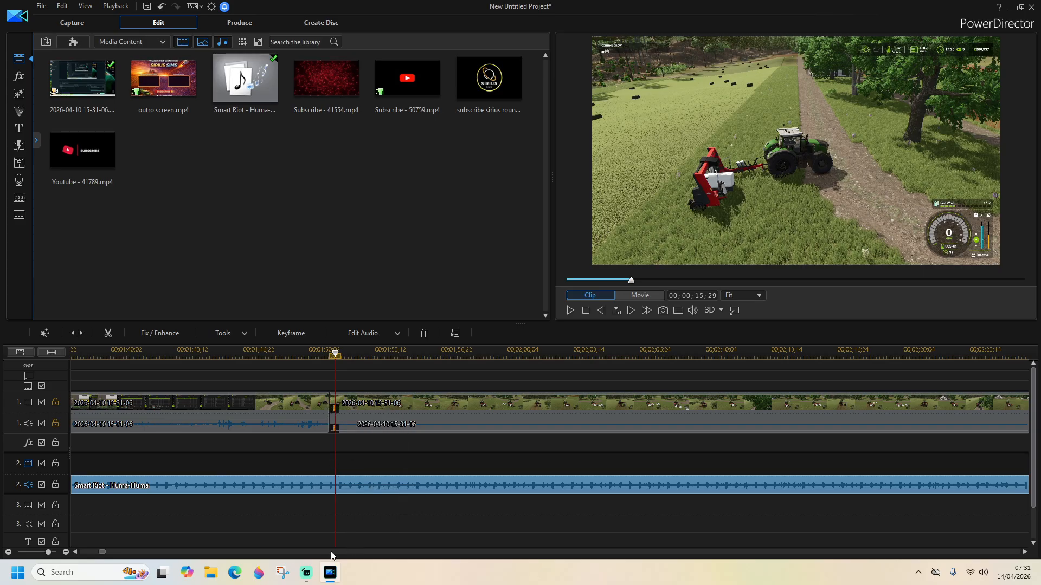
# Unlock the first video and audio tracks, and compare the music's end with the end of the sped-up section
pyautogui.moveTo(103, 552); pyautogui.dragTo(119, 546)
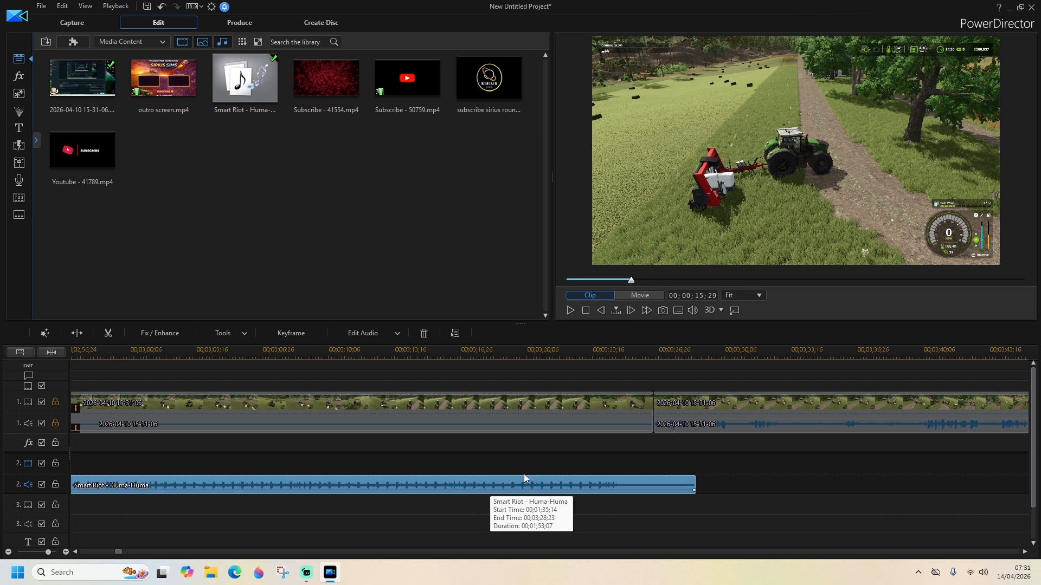
pyautogui.click(54, 405)
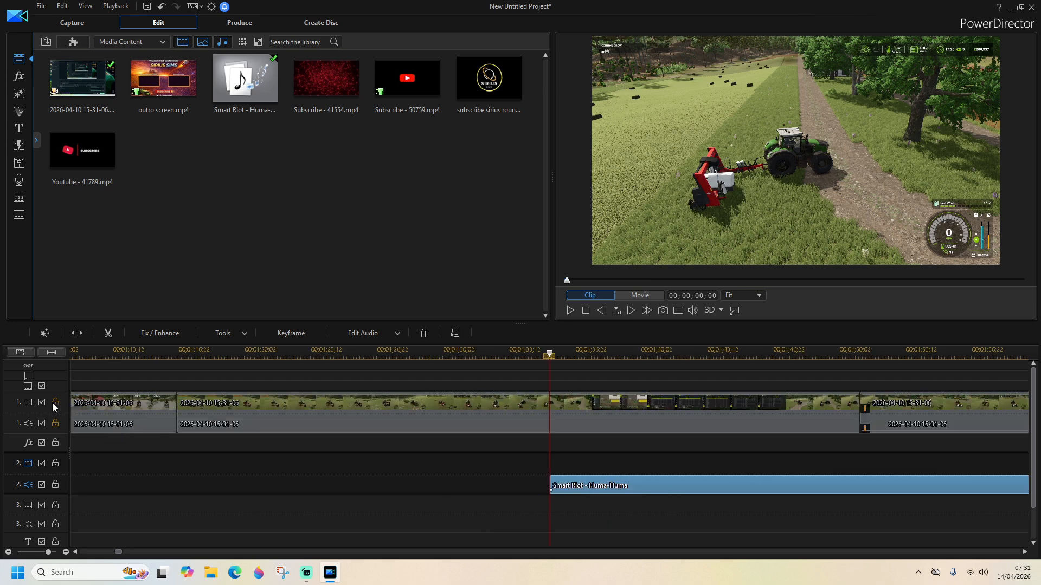
pyautogui.click(55, 424)
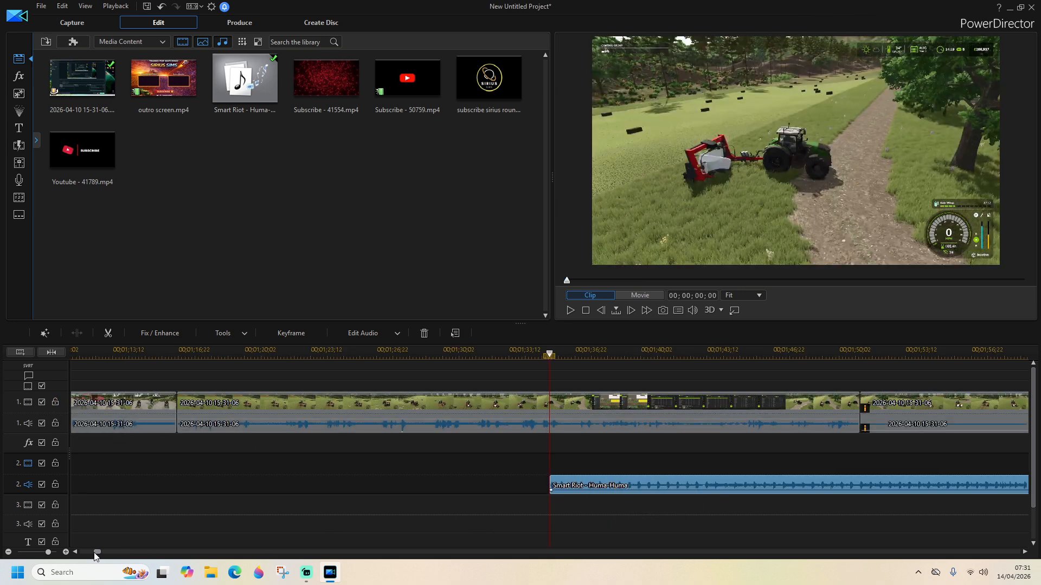
pyautogui.moveTo(98, 553); pyautogui.dragTo(119, 553)
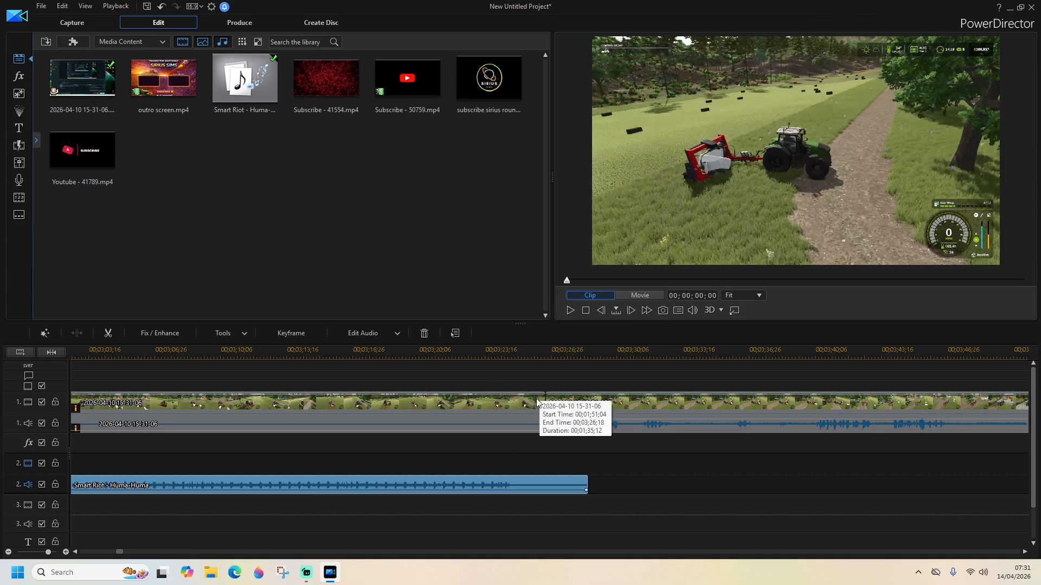
# Play the last seconds of the sped-up section from about 00;03;23 to check it against the music's fade-out
pyautogui.click(482, 353)
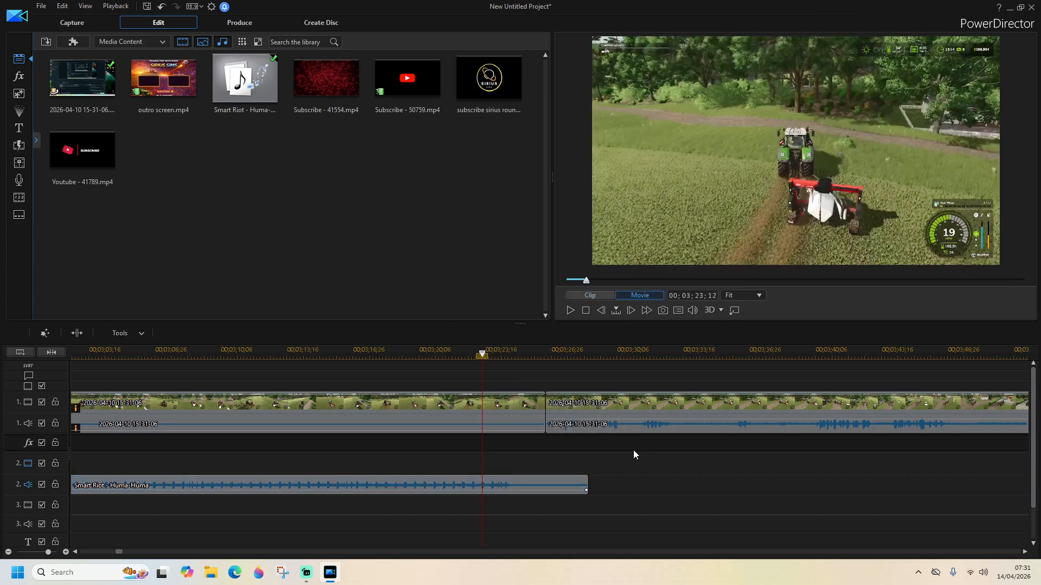
pyautogui.click(570, 312)
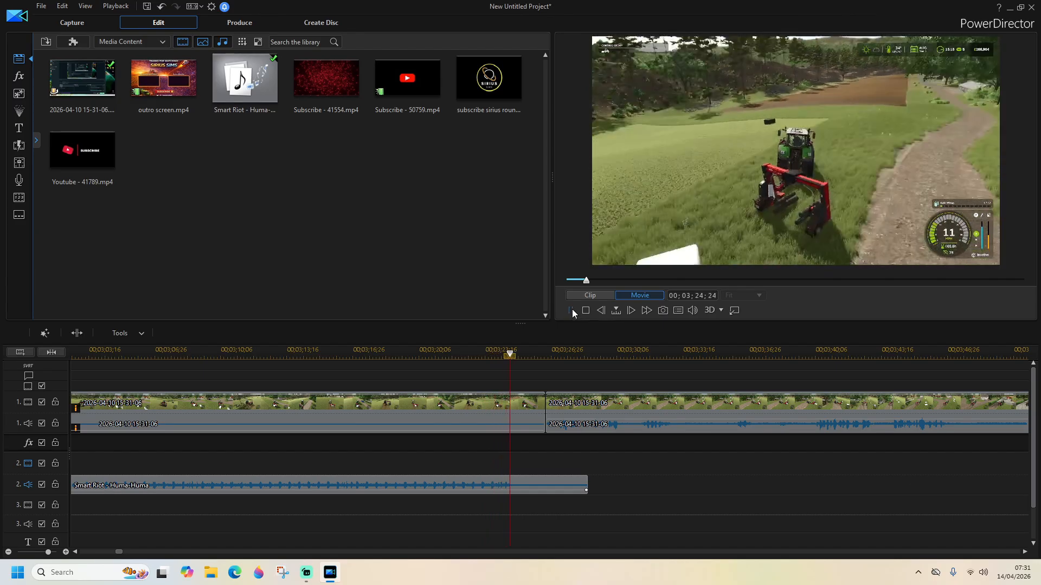
pyautogui.click(485, 355)
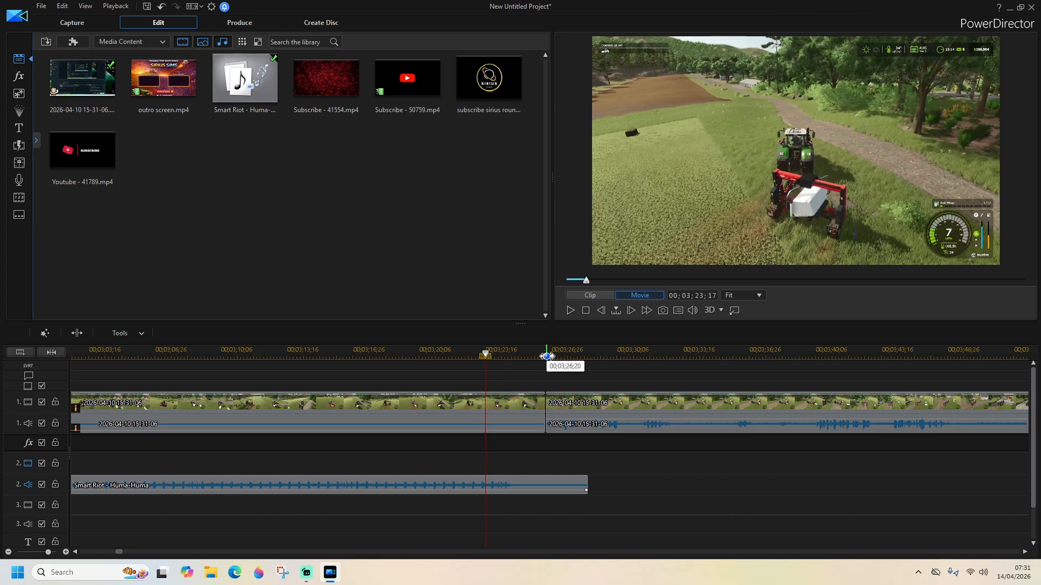
# Set the sped-up clip's new video duration to 00;01;38;12 with the Video Speed power tool
pyautogui.click(499, 404)
pyautogui.click(317, 338)
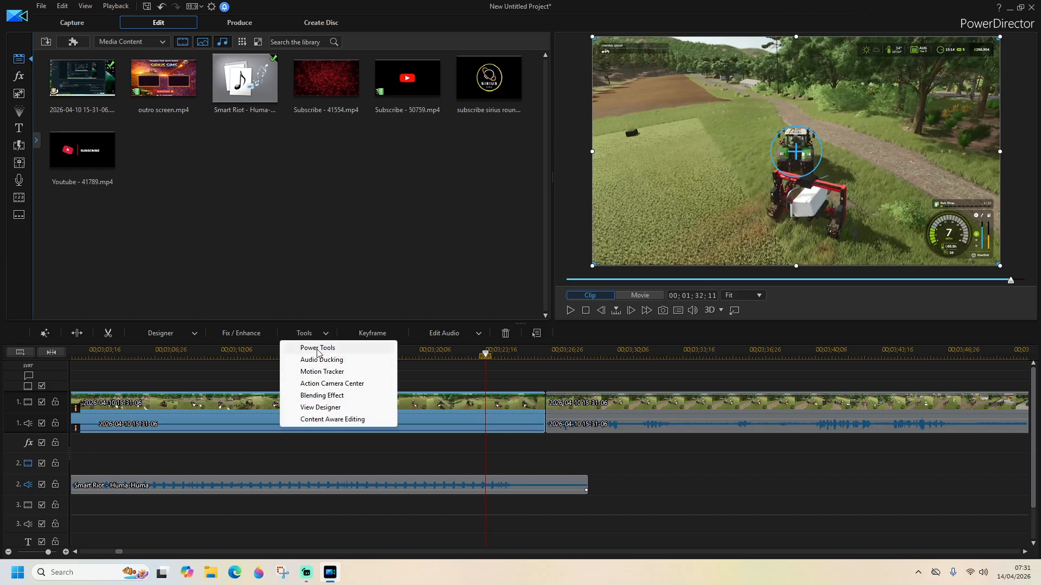
pyautogui.click(317, 348)
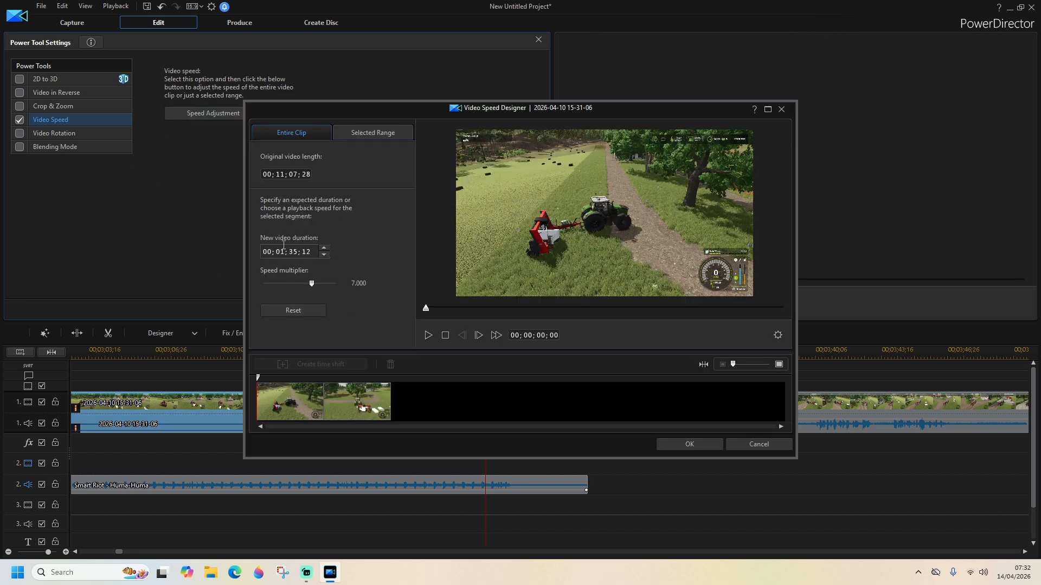
pyautogui.click(298, 253)
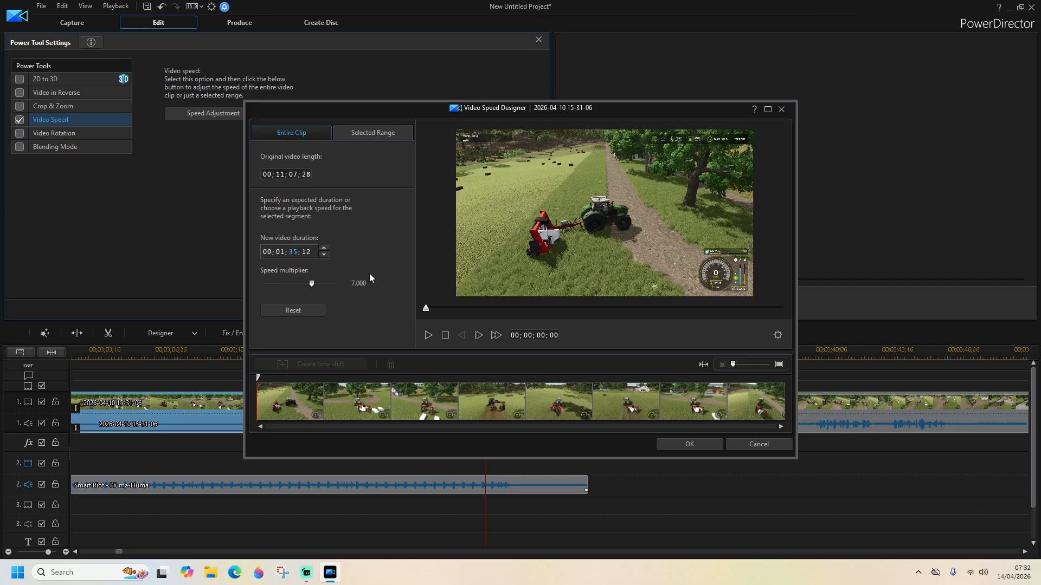
pyautogui.write('38')
pyautogui.click(677, 445)
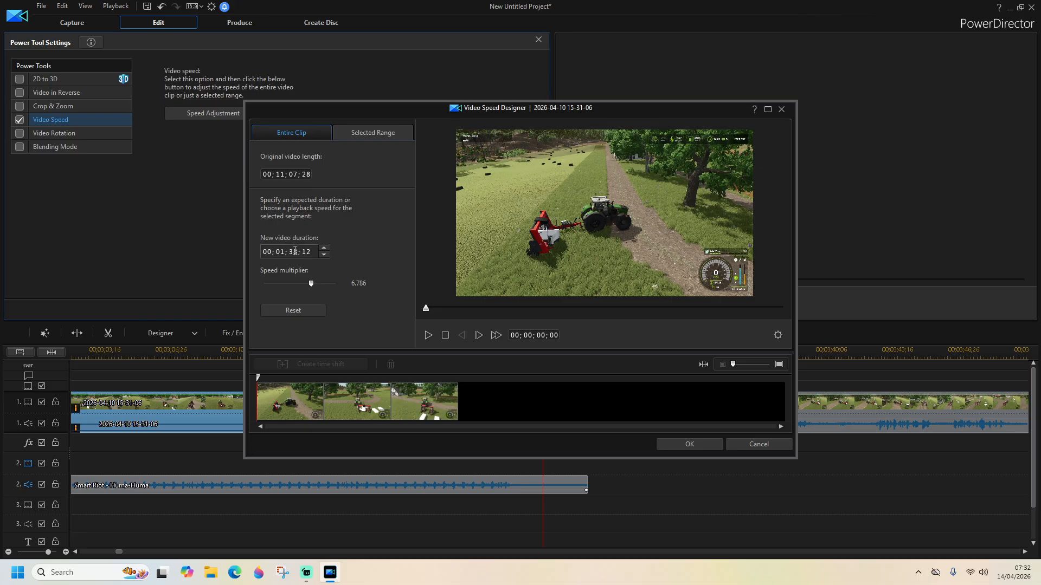
# Set the sped-up clip's new video duration to 00;01;32;12 and play its ending with the music
pyautogui.click(295, 251)
pyautogui.write('32')
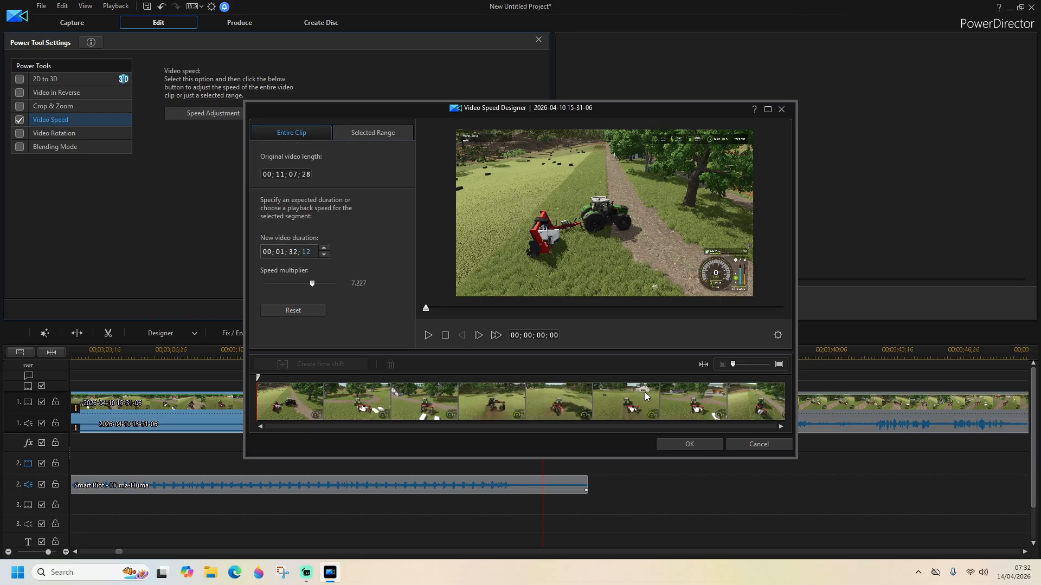
pyautogui.click(689, 444)
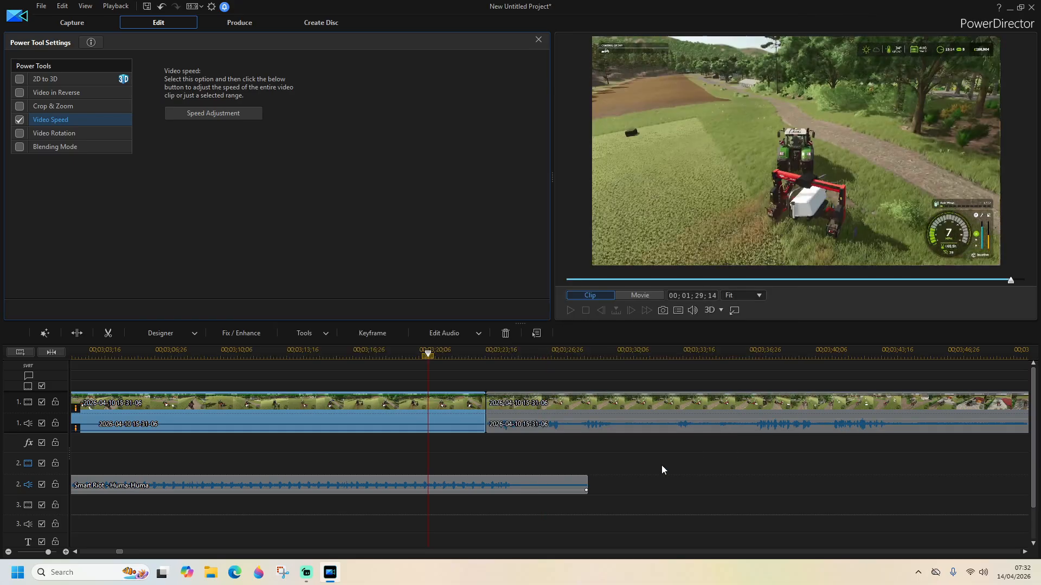
pyautogui.click(456, 369)
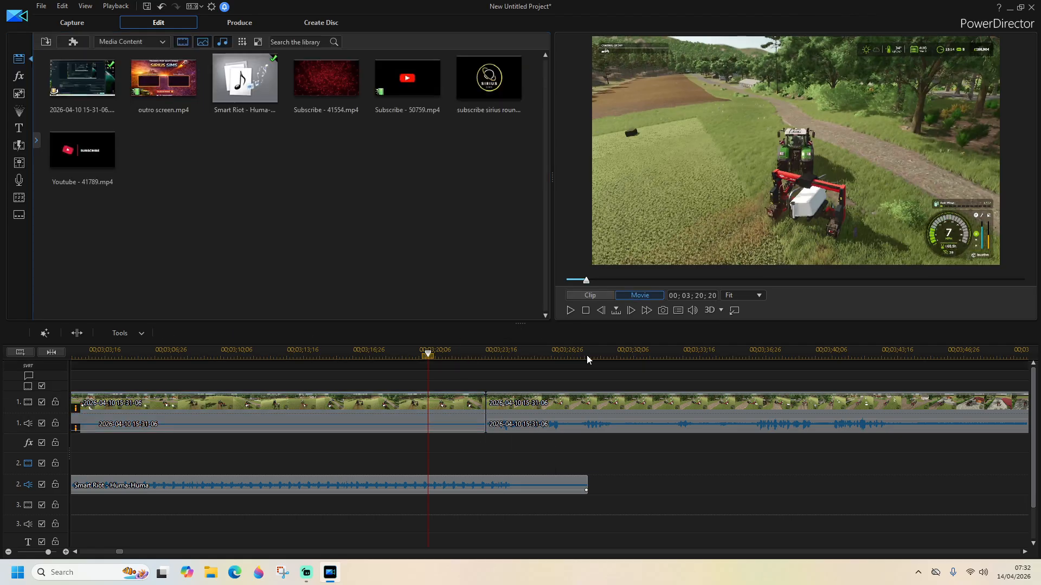
pyautogui.click(571, 310)
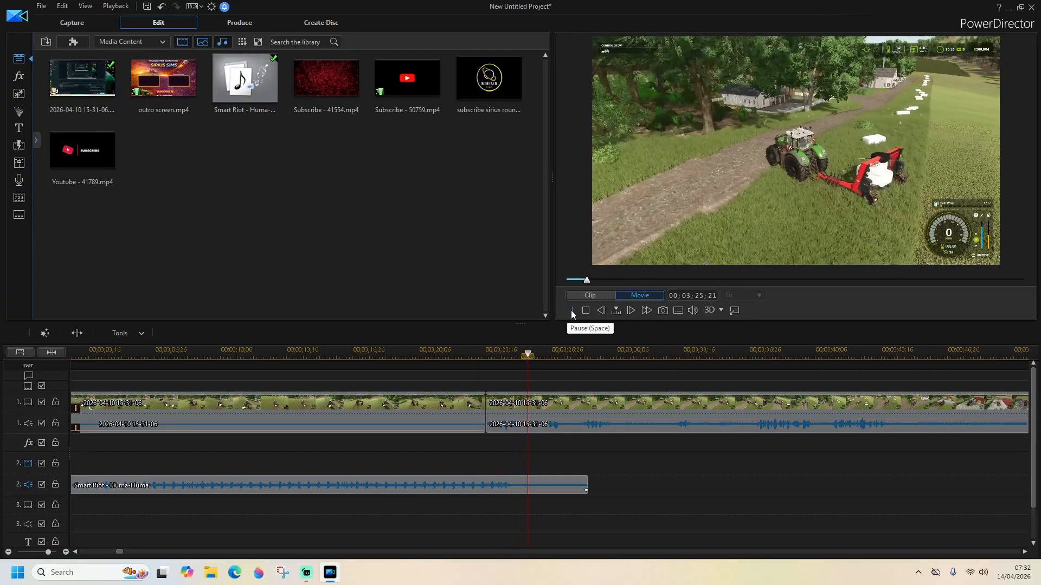
pyautogui.click(570, 310)
# Play from 00;01;29;14 across the music's start and into the sped-up section to check the transition
pyautogui.moveTo(124, 553); pyautogui.dragTo(98, 553)
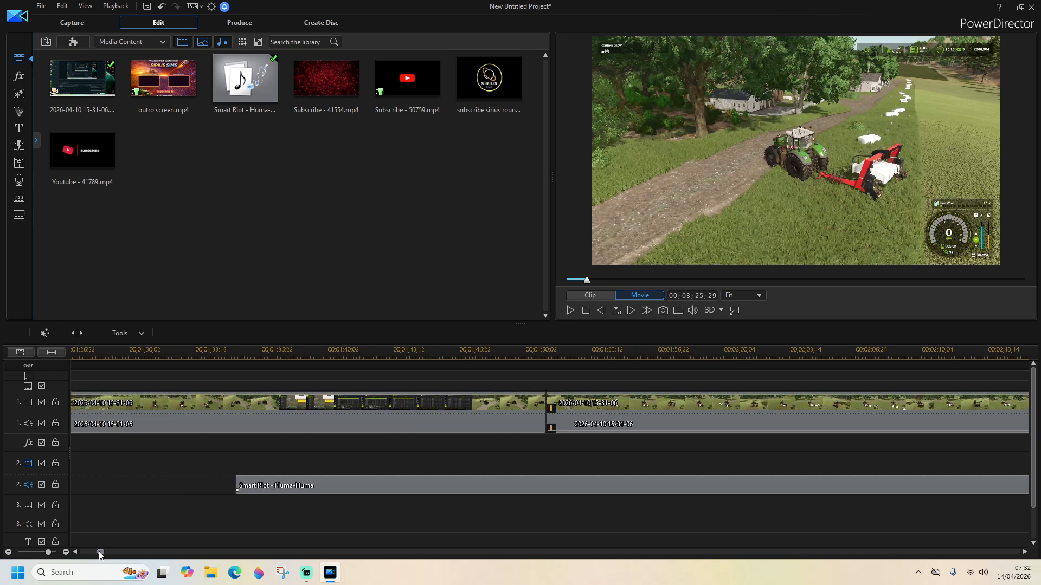
pyautogui.click(116, 359)
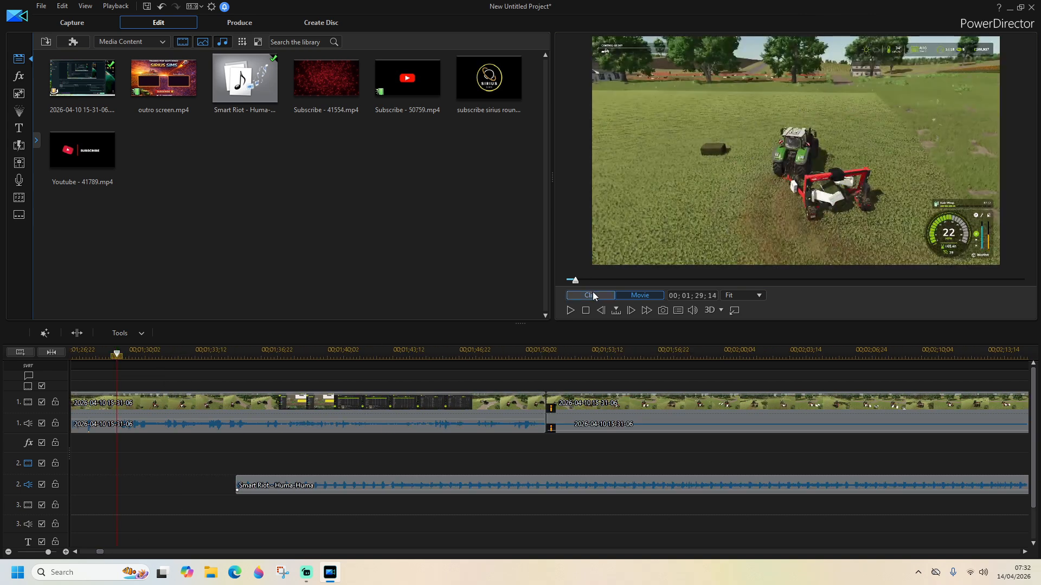
pyautogui.click(568, 310)
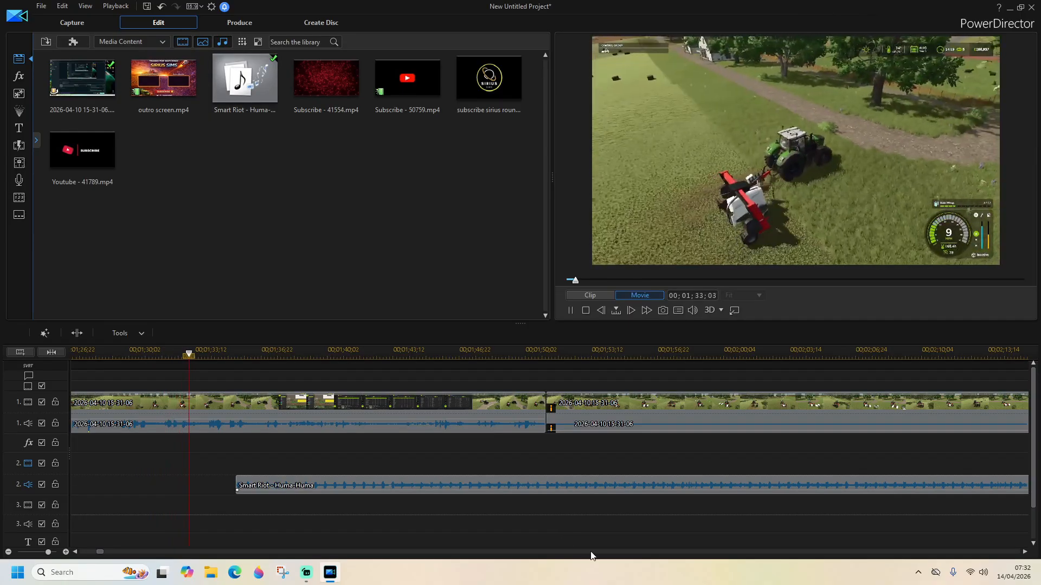
pyautogui.click(1023, 552)
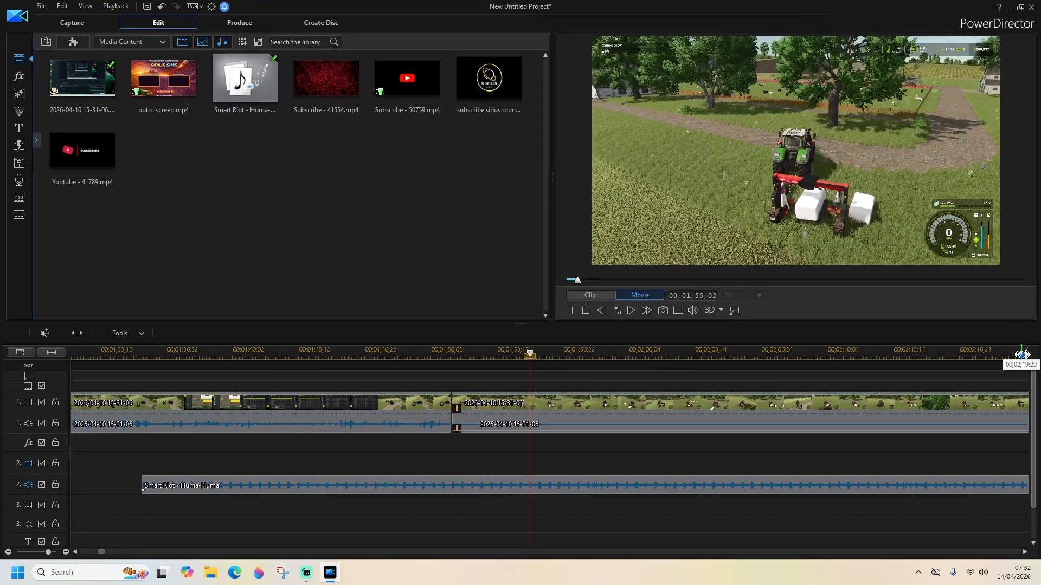
pyautogui.click(1022, 355)
pyautogui.moveTo(1022, 355); pyautogui.dragTo(1022, 356)
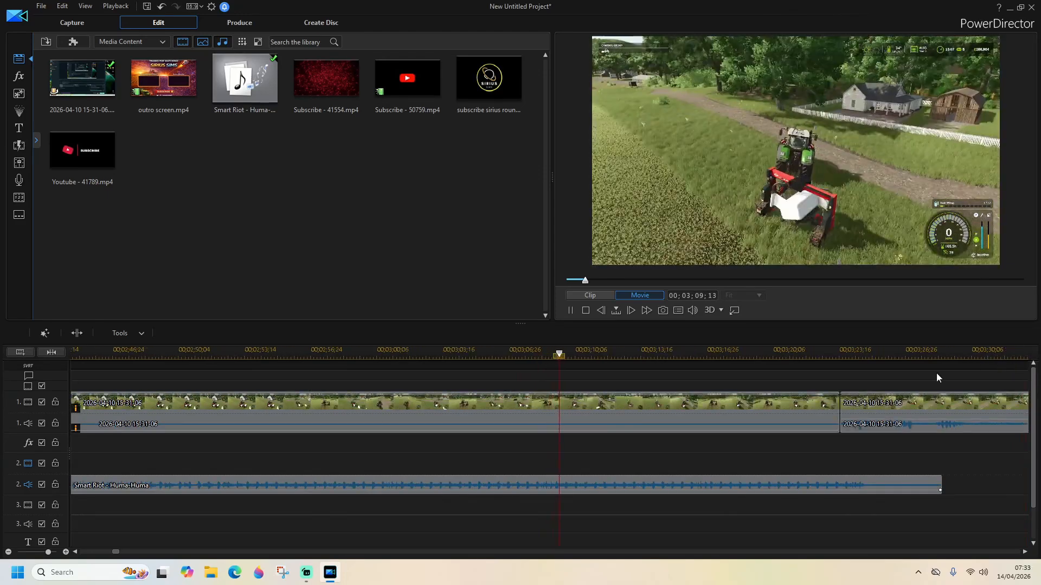
# Play the transition from the end of the sped-up section into the following commentary while the music fades out
pyautogui.click(809, 351)
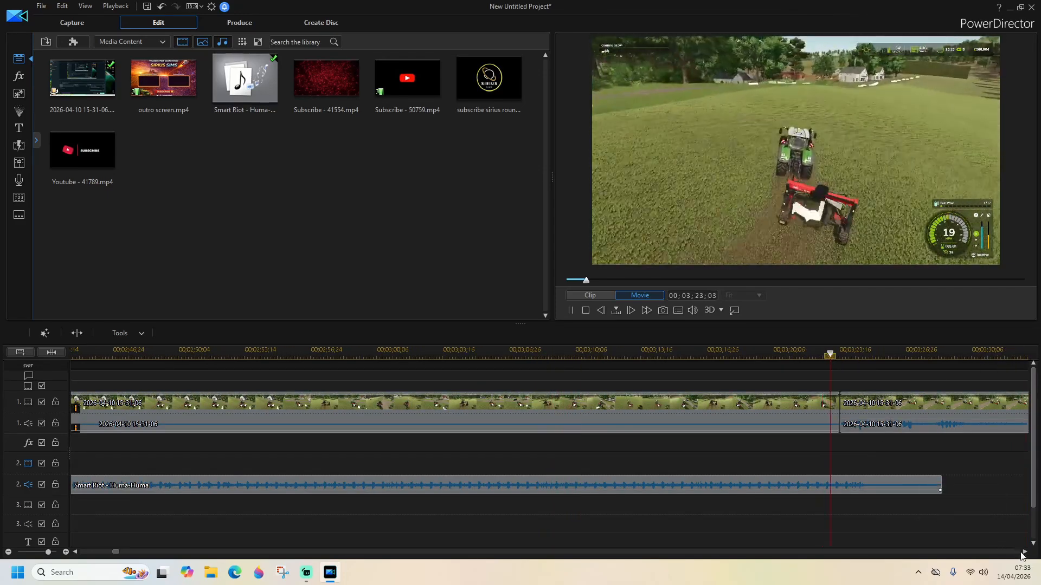
pyautogui.click(1025, 552)
pyautogui.click(1025, 552)
pyautogui.click(1025, 551)
pyautogui.click(1025, 552)
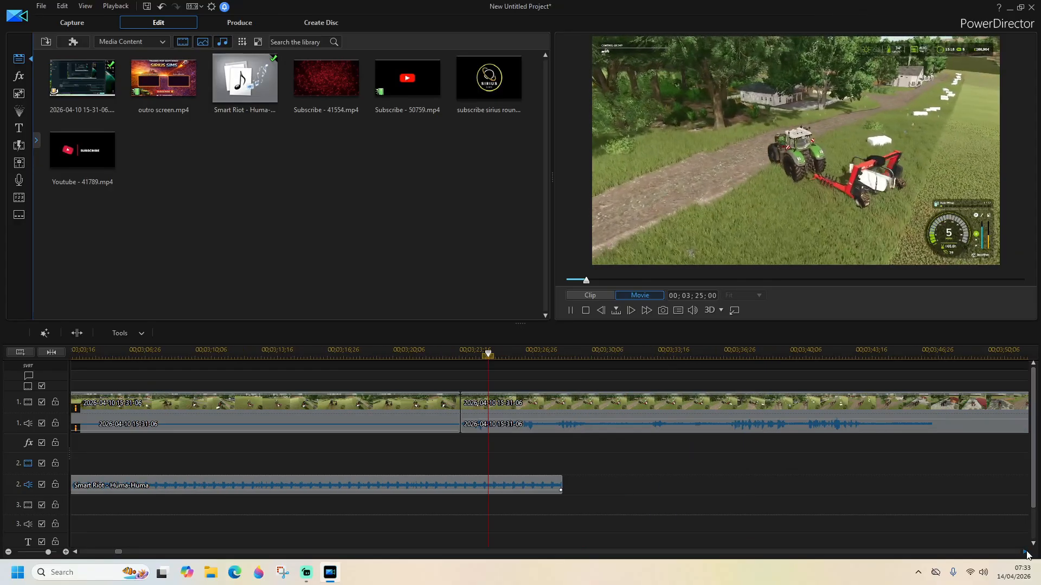
pyautogui.click(1024, 552)
pyautogui.click(1024, 552)
pyautogui.click(1025, 552)
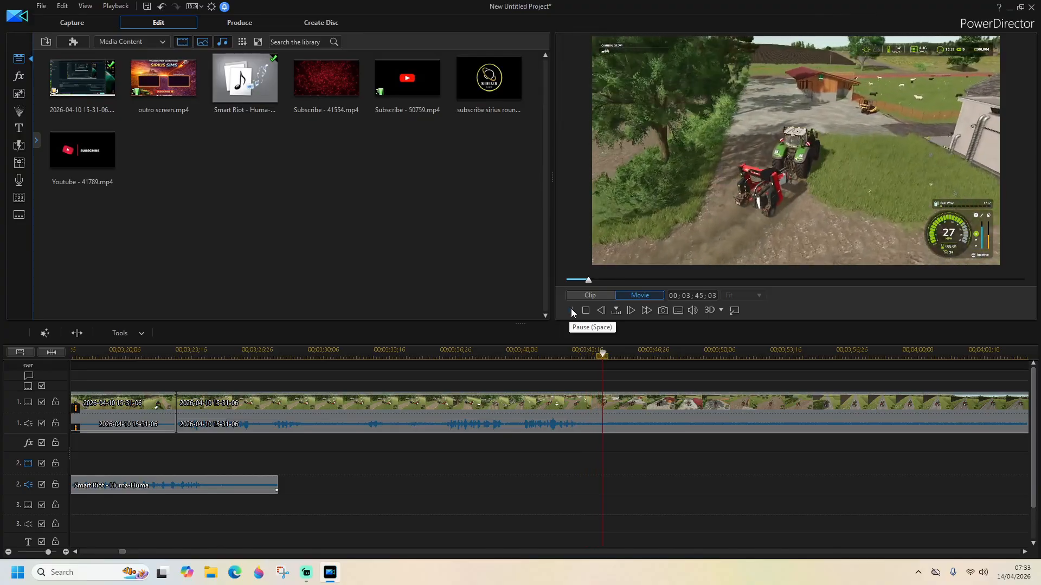
# Split the recording at 00;03;46;07 and 00;04;04;01 and delete the uncommented driving section between the cuts
pyautogui.click(571, 310)
pyautogui.click(85, 337)
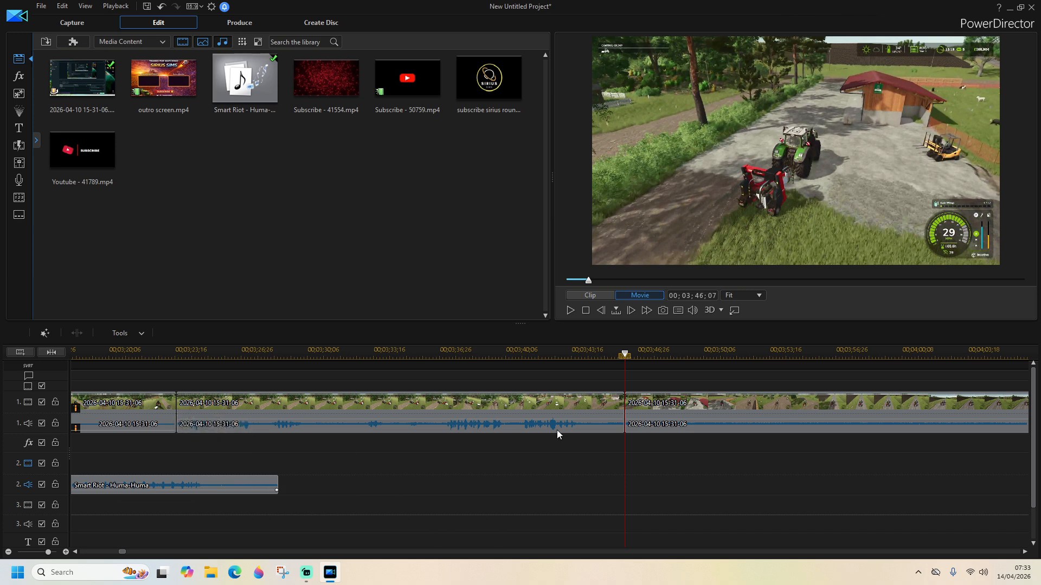
pyautogui.click(572, 310)
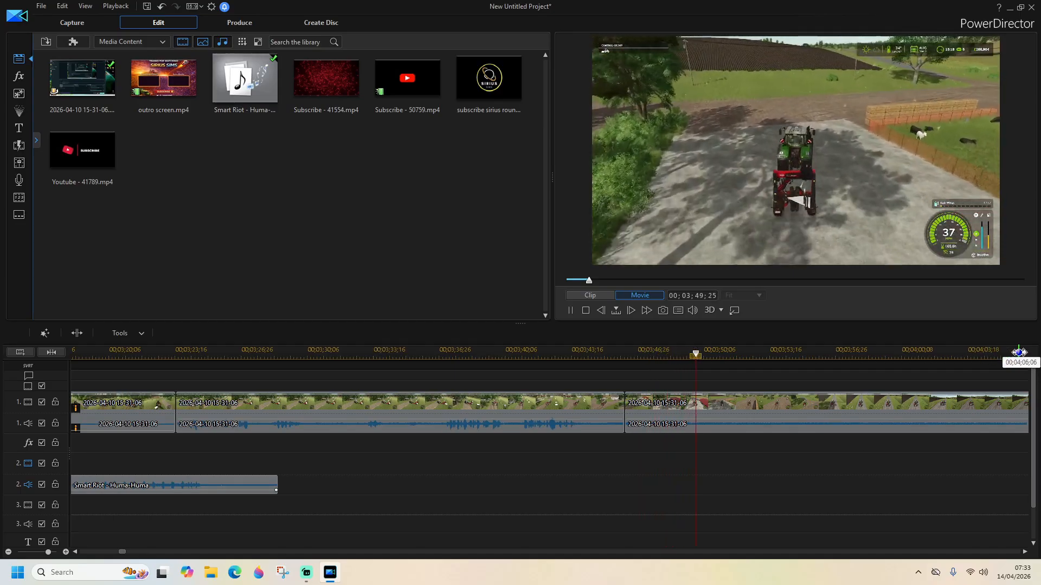
pyautogui.click(991, 349)
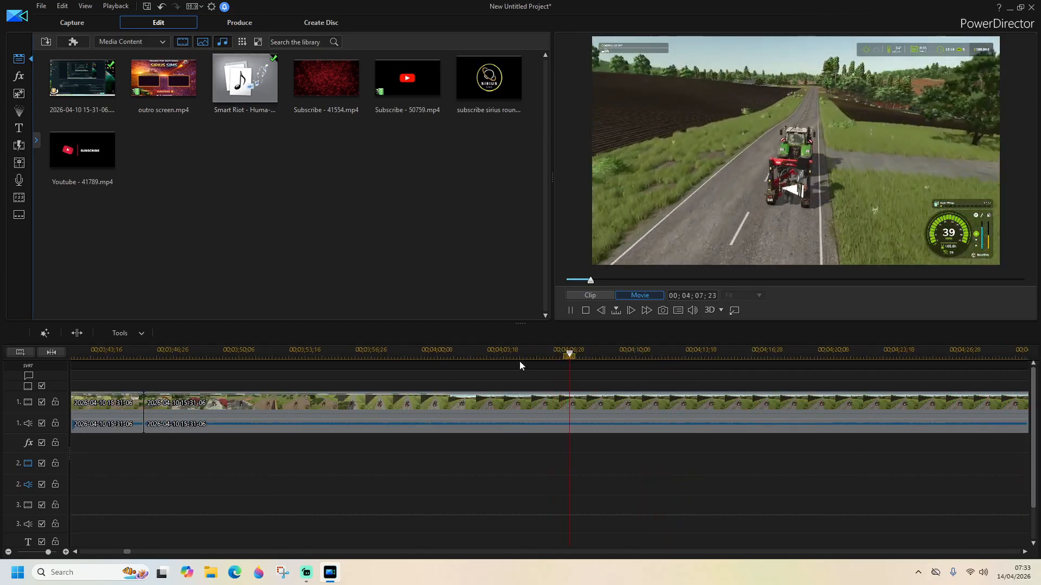
pyautogui.click(483, 353)
pyautogui.click(569, 312)
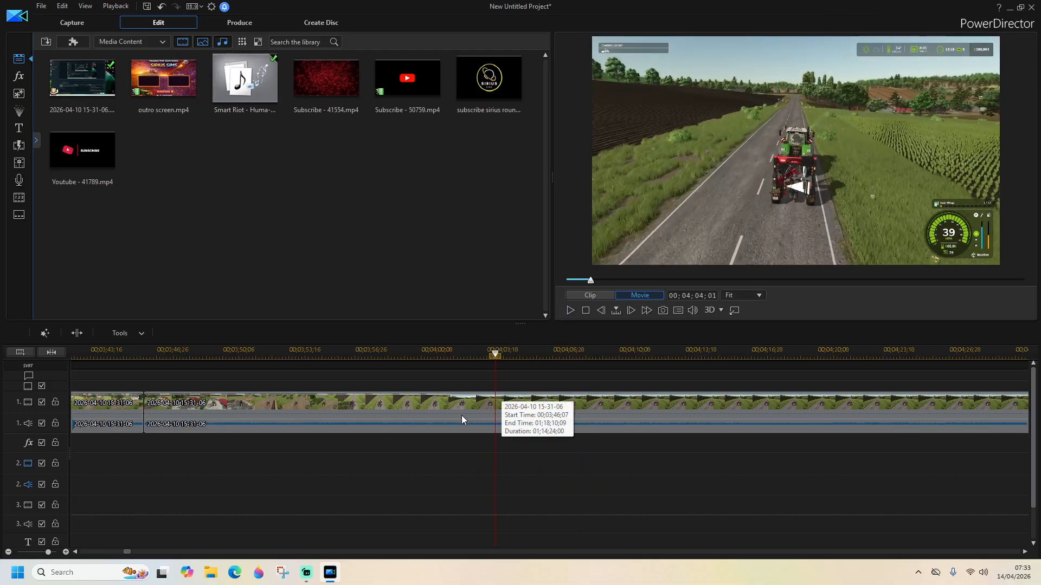
pyautogui.click(77, 333)
pyautogui.click(412, 407)
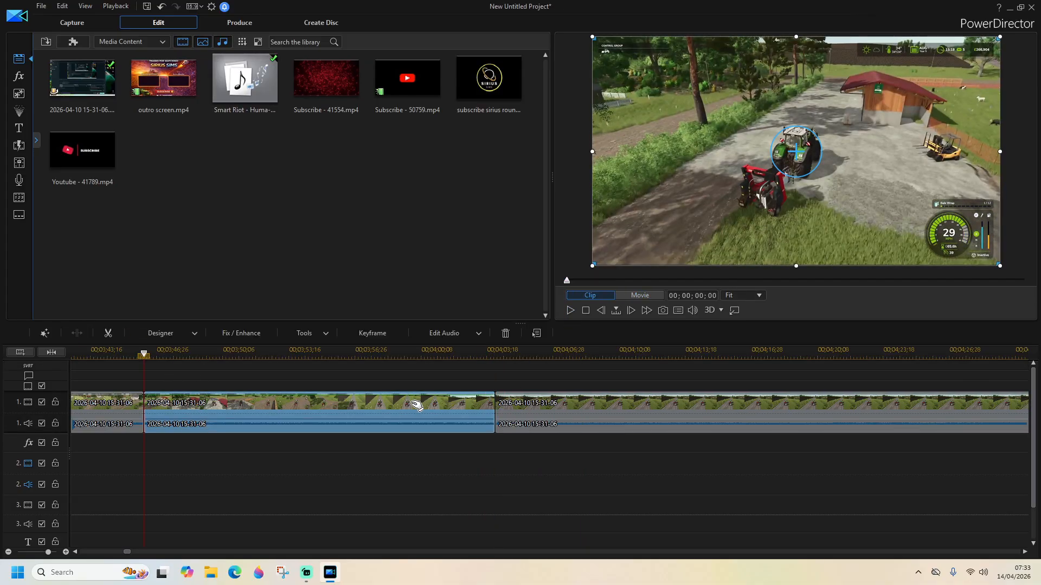
pyautogui.press('Delete')
pyautogui.click(528, 434)
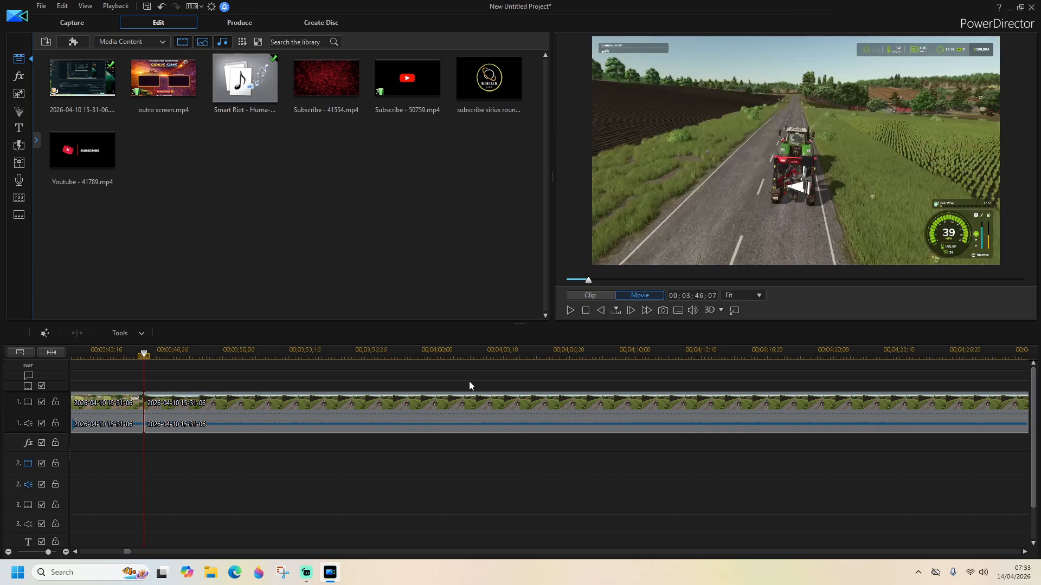
# Split the recording at 00;03;48;25 and 00;04;22;28 and delete the section between, up to the arrival in the shed
pyautogui.click(569, 311)
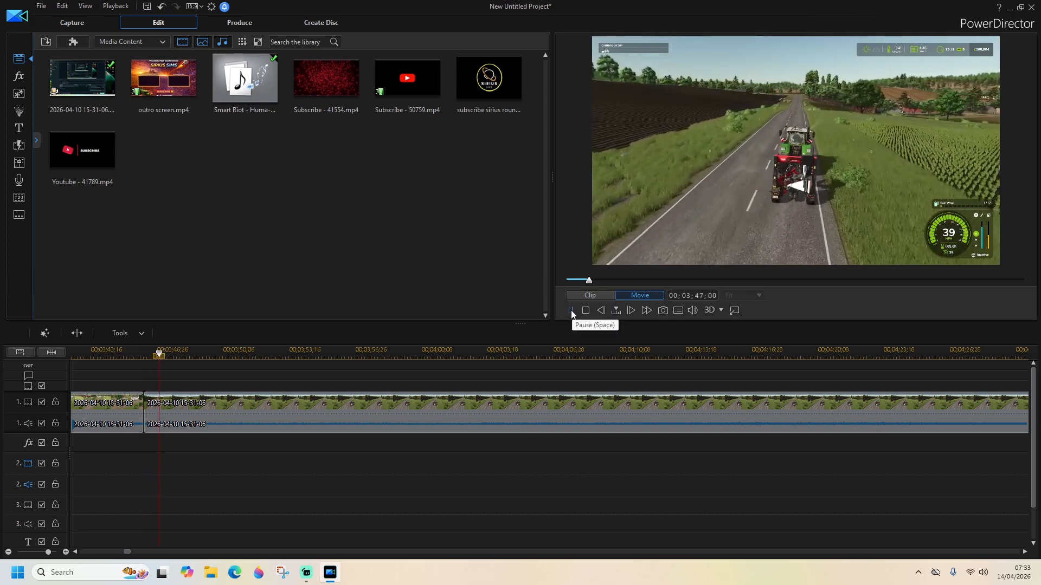
pyautogui.click(571, 312)
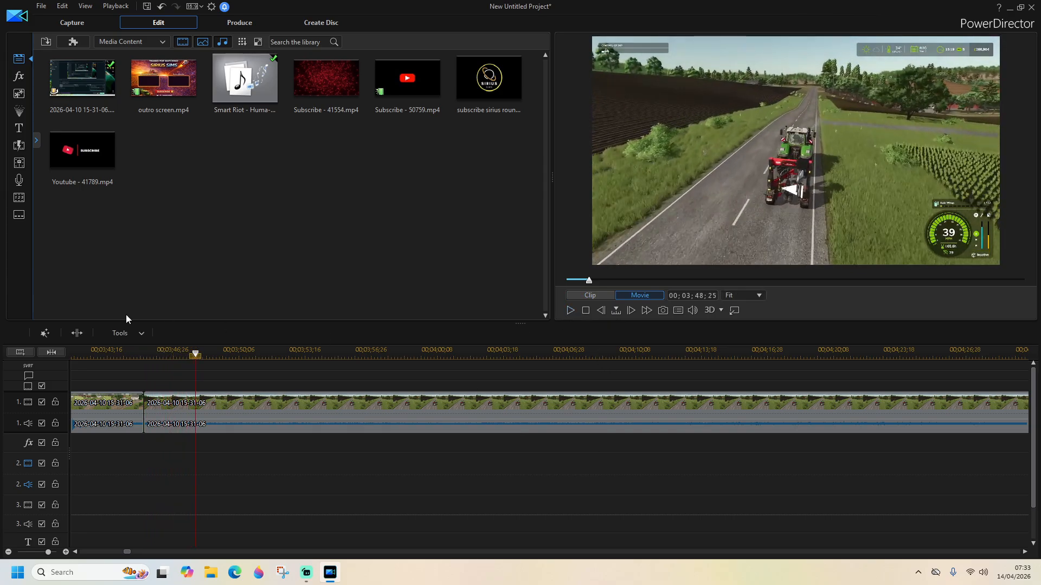
pyautogui.click(77, 333)
pyautogui.click(570, 311)
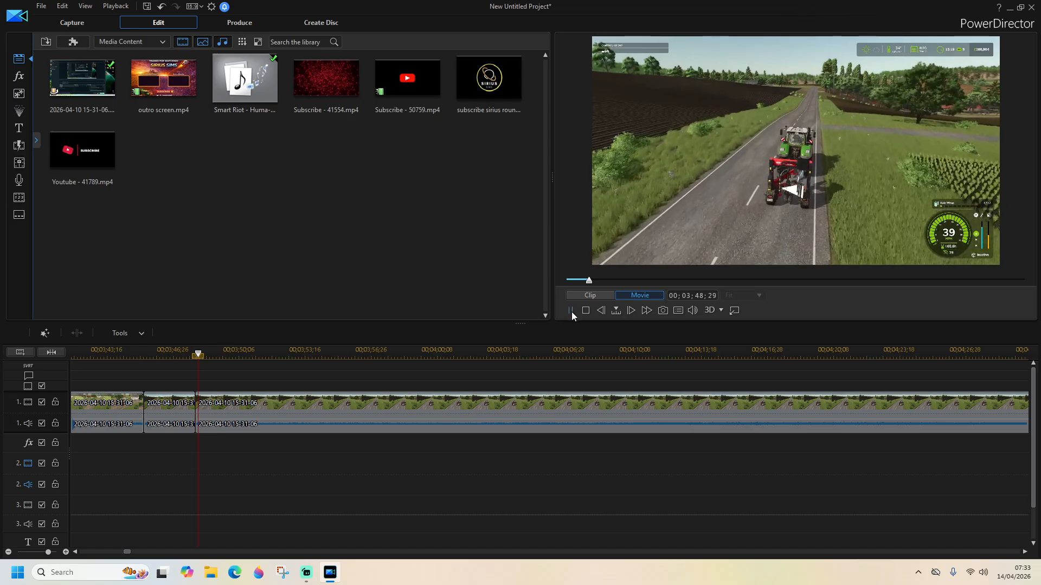
pyautogui.click(816, 355)
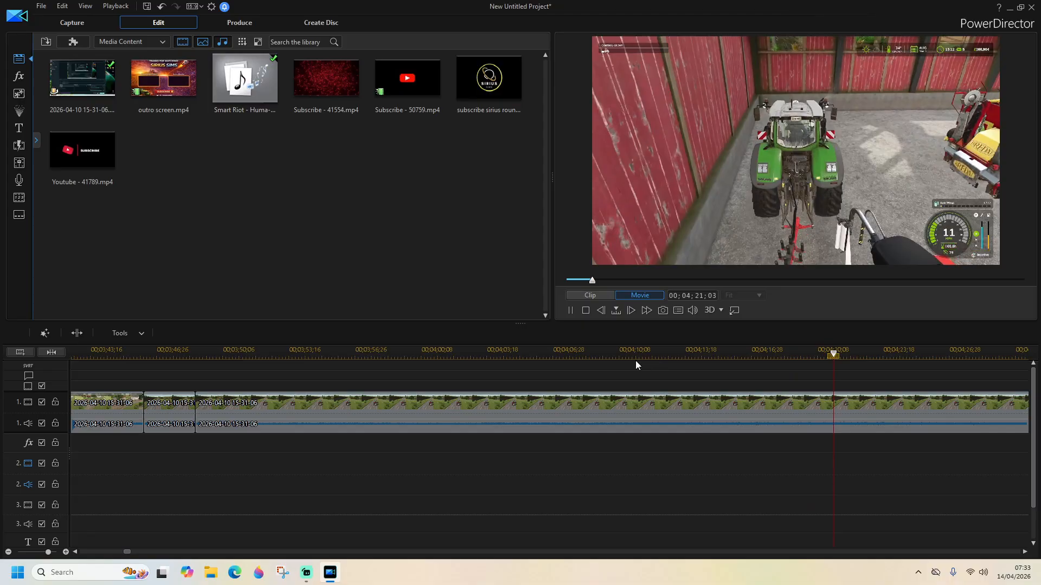
pyautogui.click(570, 311)
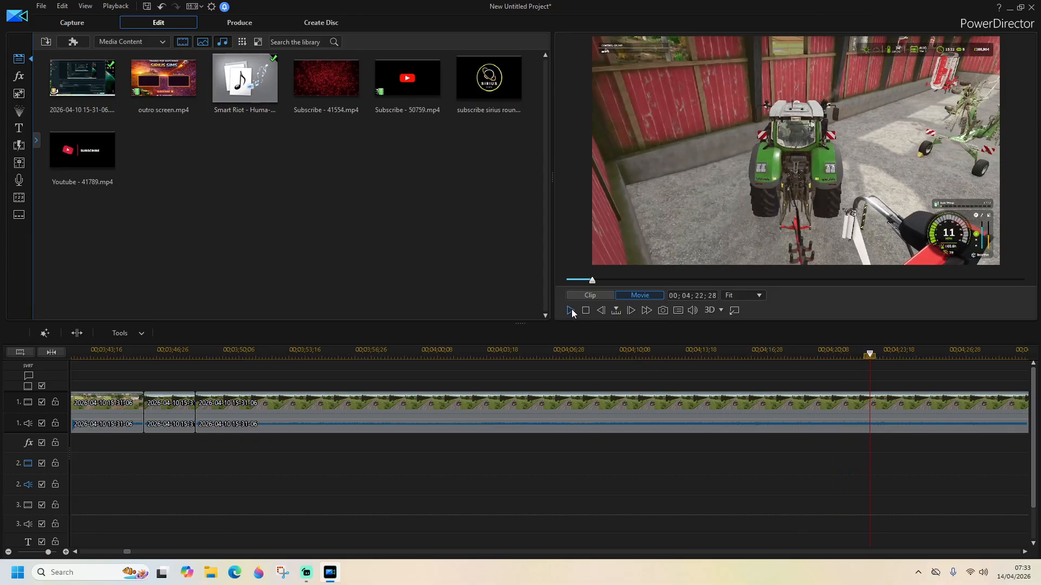
pyautogui.click(79, 334)
pyautogui.click(595, 401)
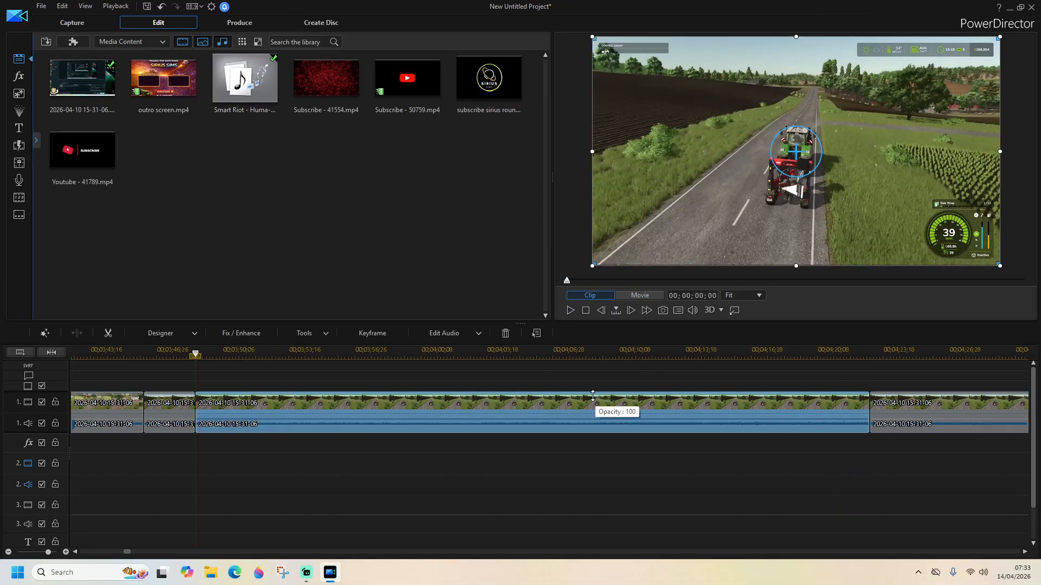
pyautogui.press('Delete')
pyautogui.click(894, 433)
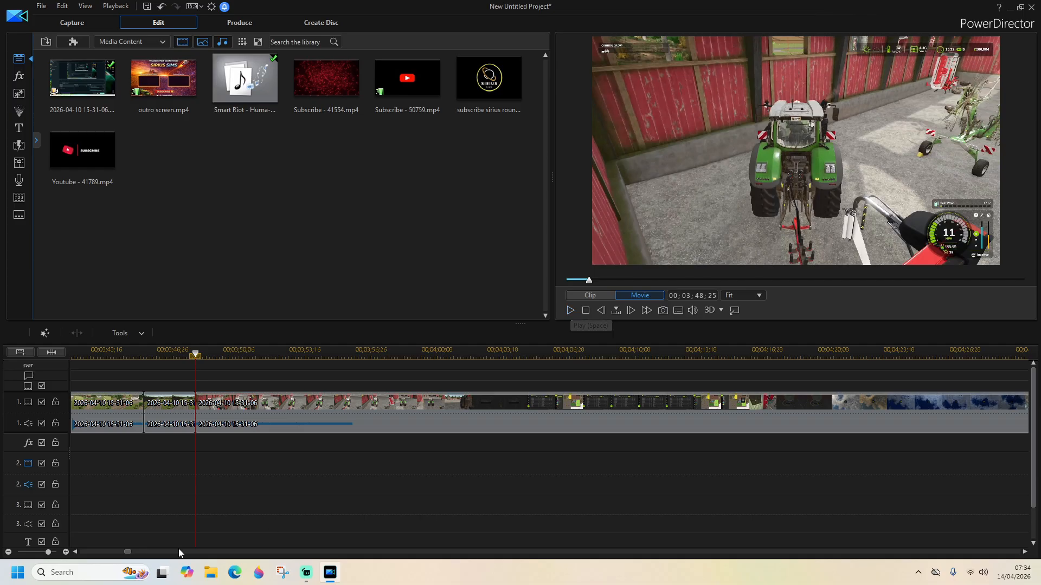
# Split the recording at 00;03;58;21 and right after the sleep sequence, and delete the section between with the gap filled
pyautogui.scroll(1, 613, 412)
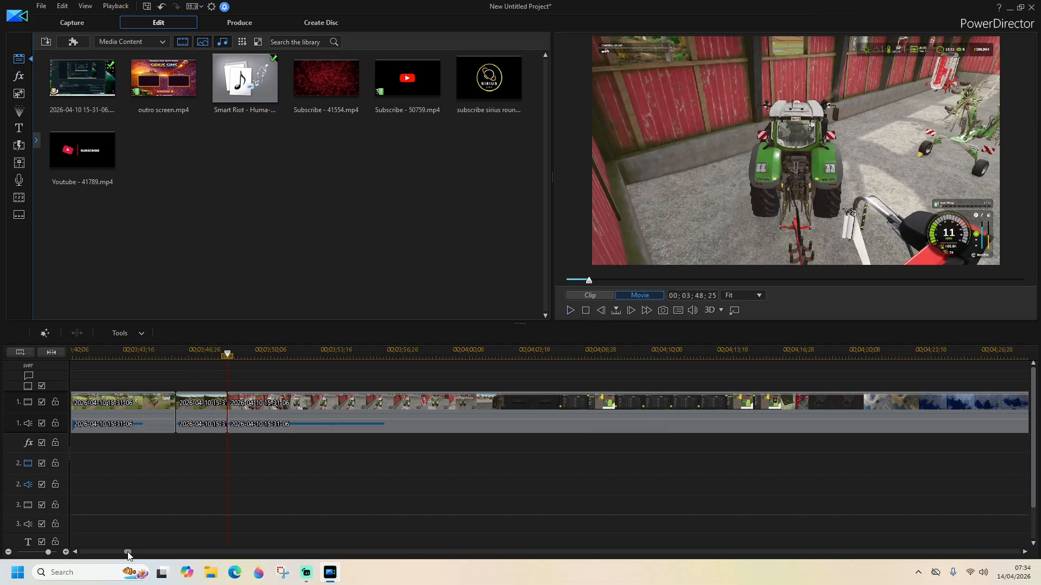
pyautogui.scroll(-2, 128, 554)
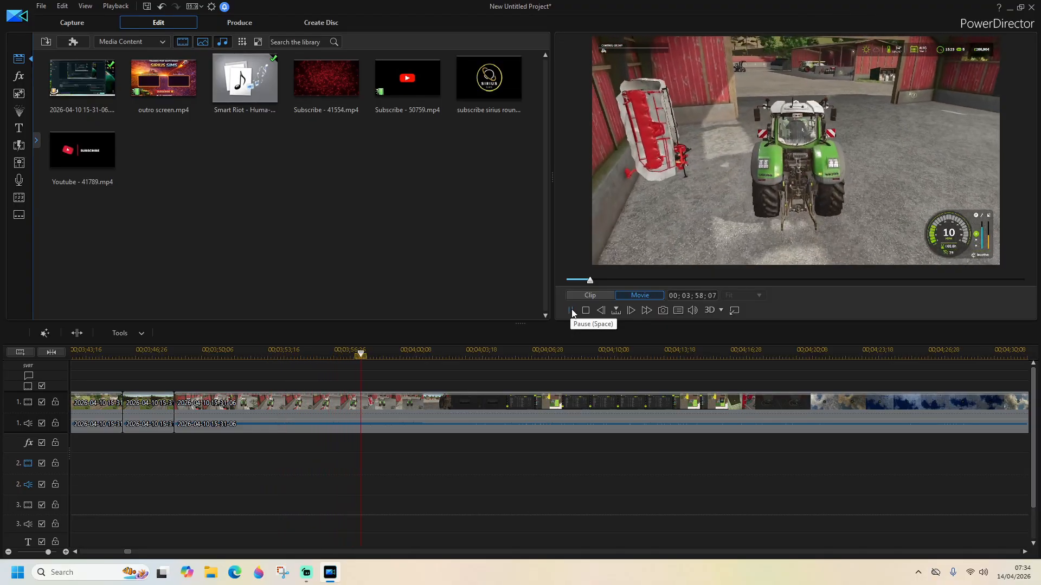
pyautogui.click(571, 310)
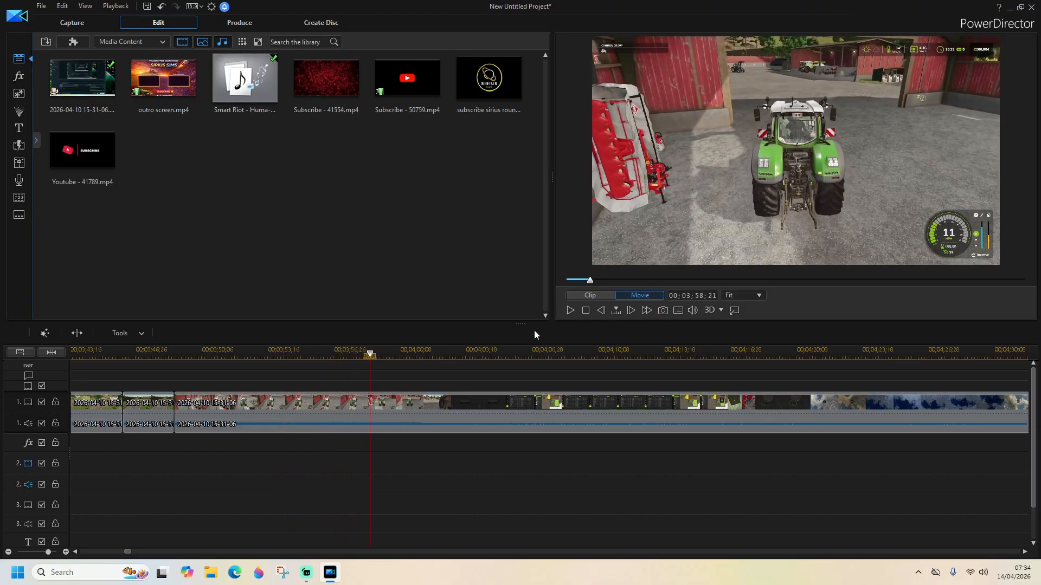
pyautogui.click(570, 310)
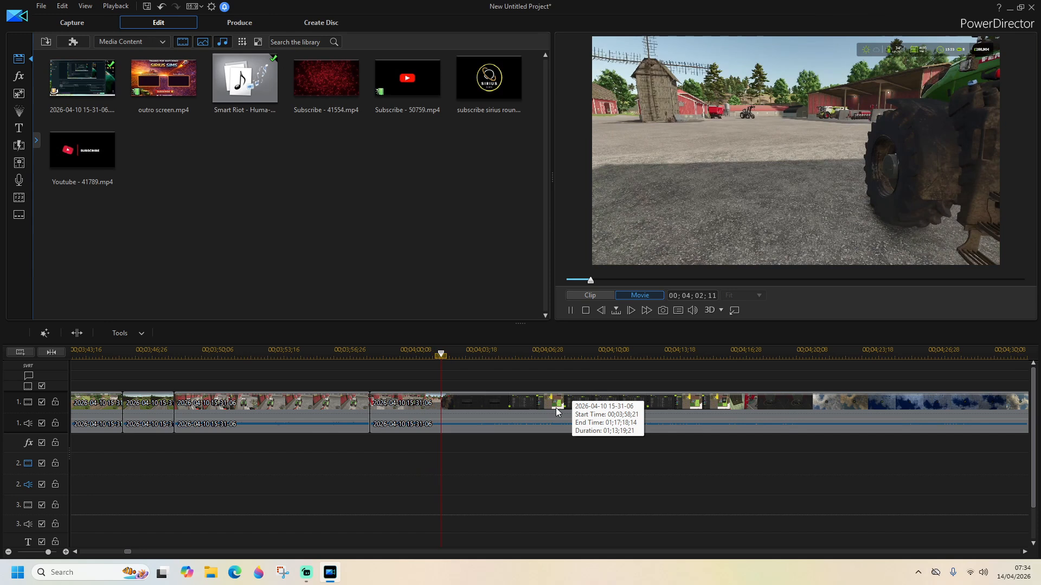
pyautogui.click(877, 359)
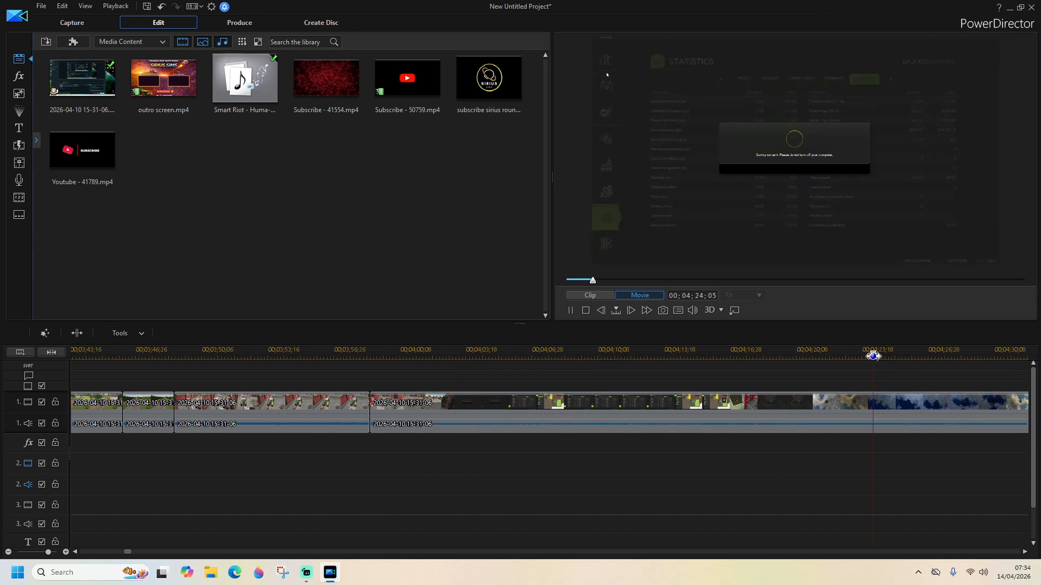
pyautogui.click(1012, 355)
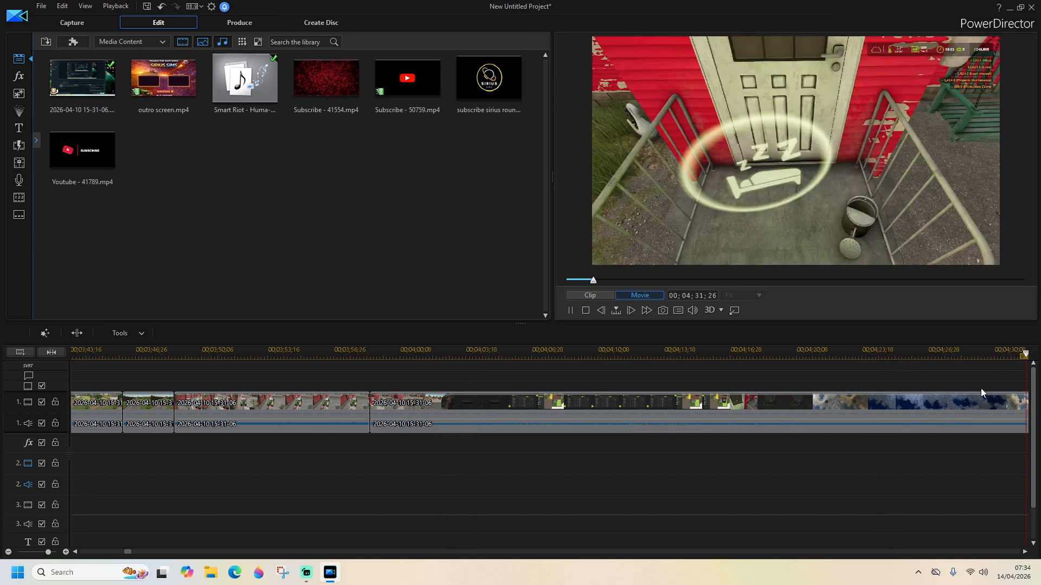
pyautogui.click(512, 357)
pyautogui.click(570, 310)
pyautogui.click(77, 333)
pyautogui.click(508, 410)
pyautogui.press('Delete')
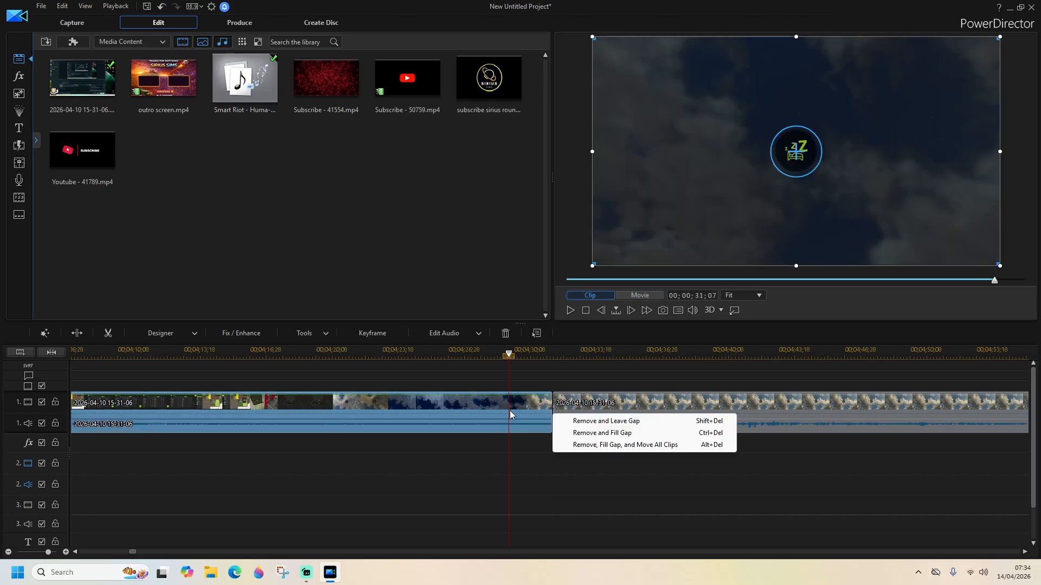
pyautogui.click(572, 434)
# Play from 00;03;57;00 across the new cut between the shed and the farmhouse door to check the transition
pyautogui.moveTo(133, 553); pyautogui.dragTo(128, 552)
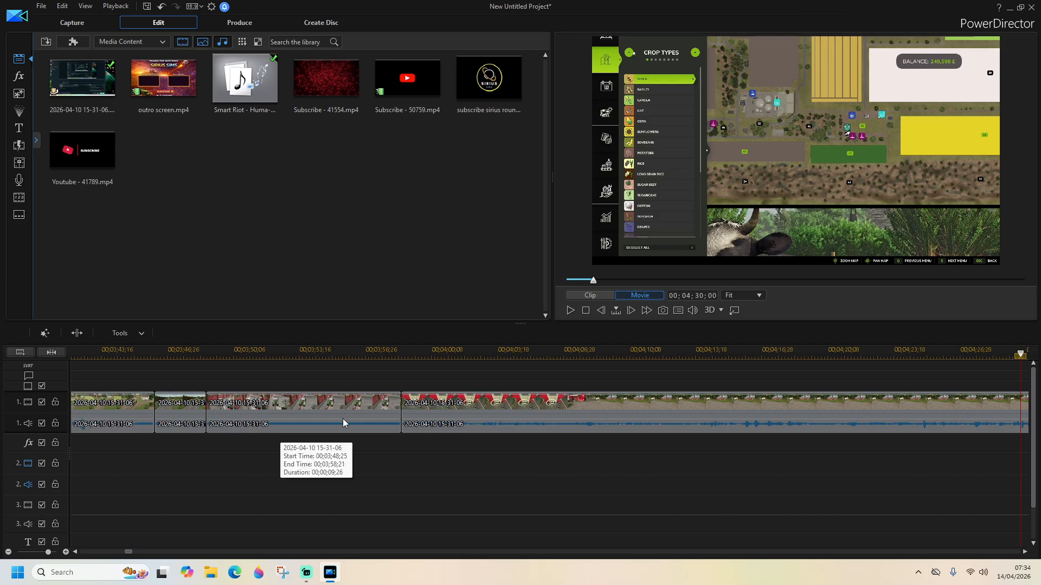
pyautogui.moveTo(348, 352); pyautogui.dragTo(357, 353)
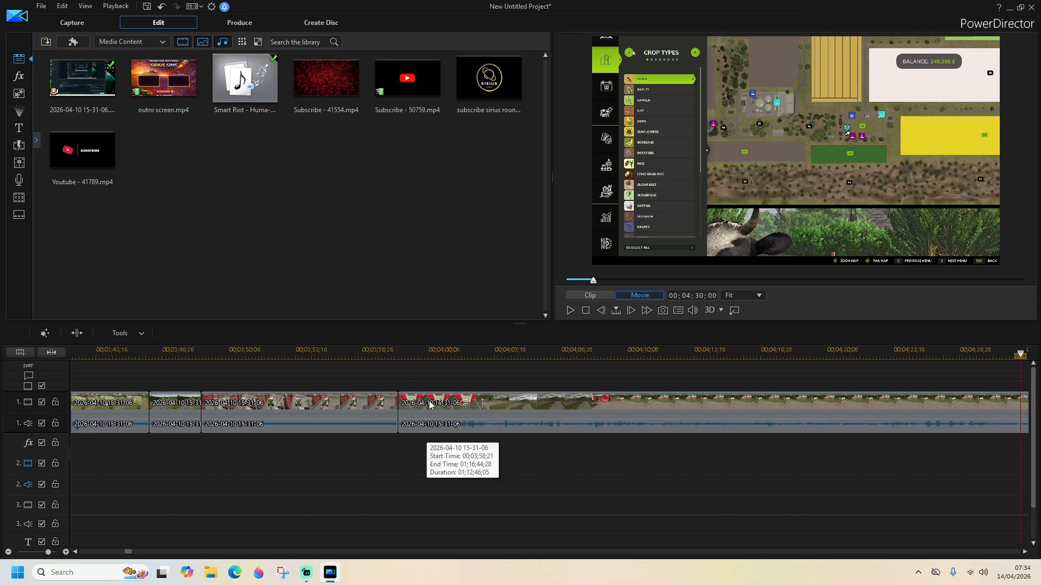
pyautogui.click(363, 353)
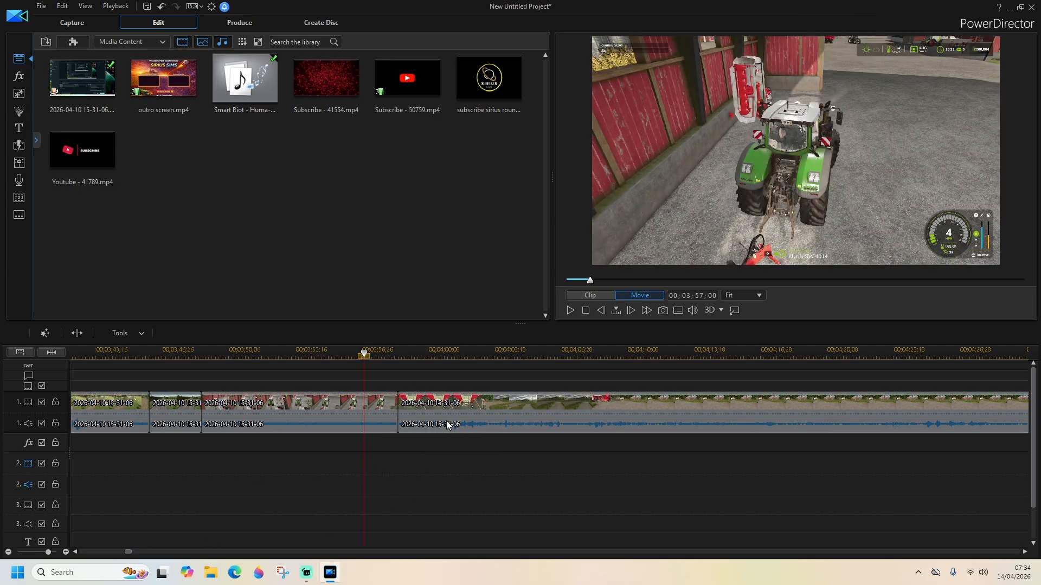
pyautogui.click(574, 311)
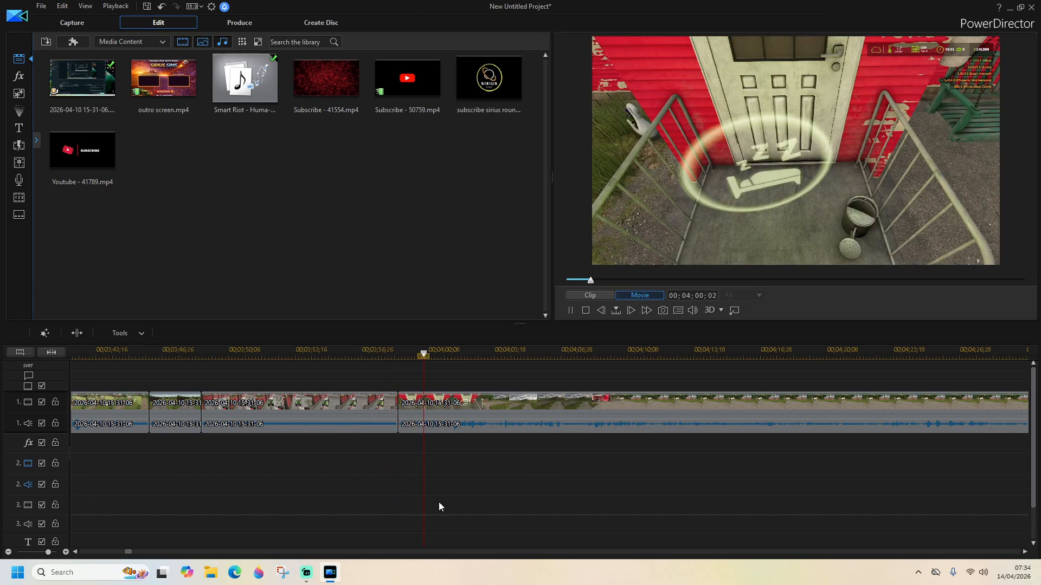
# Play on through the crop calendar and field map commentary to the sunflower field, checking for silent stretches
pyautogui.click(1024, 552)
pyautogui.click(1024, 552)
pyautogui.click(1024, 552)
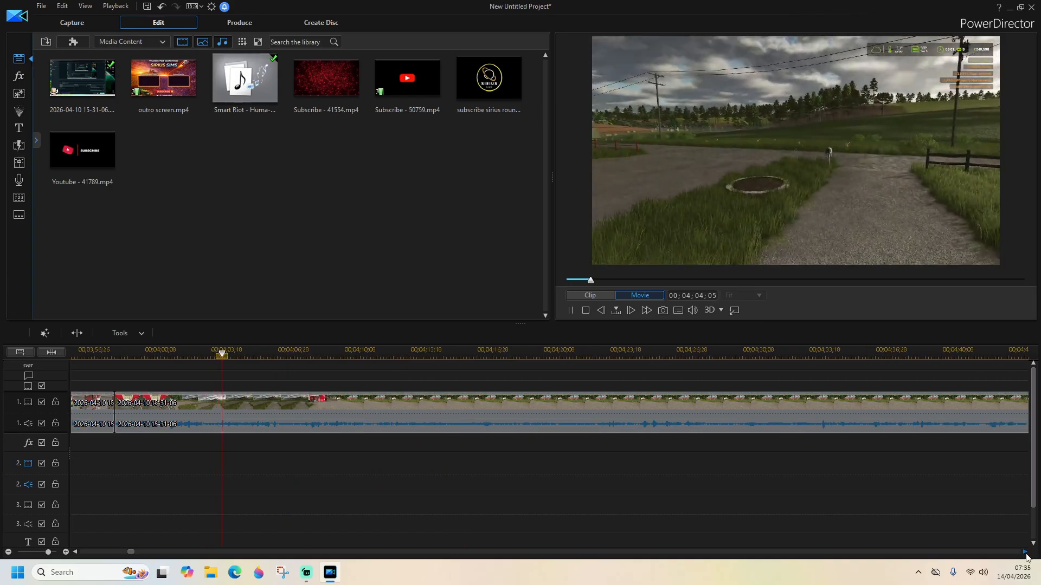
pyautogui.click(1024, 552)
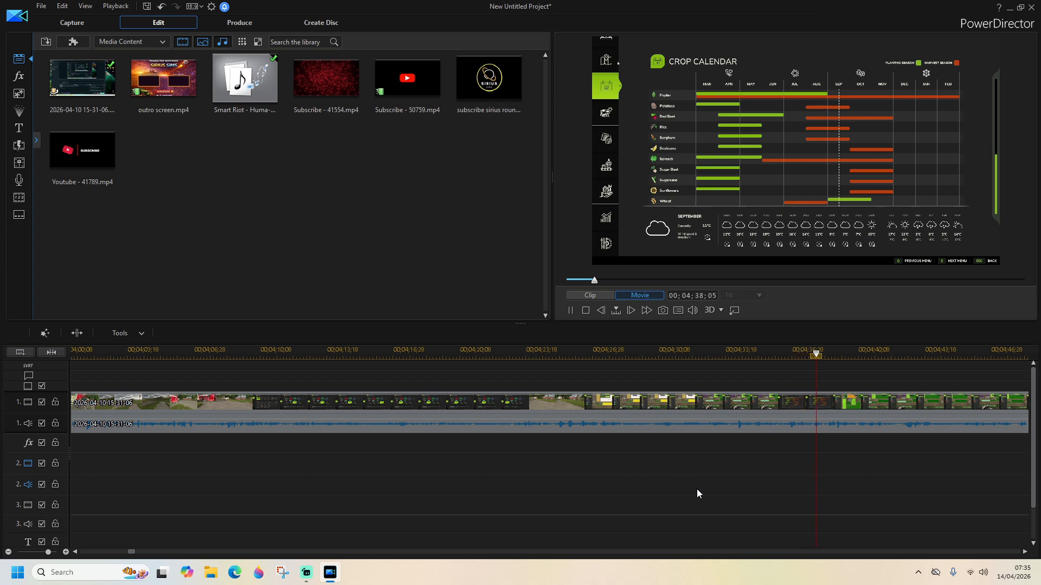
pyautogui.click(1025, 552)
pyautogui.click(1025, 552)
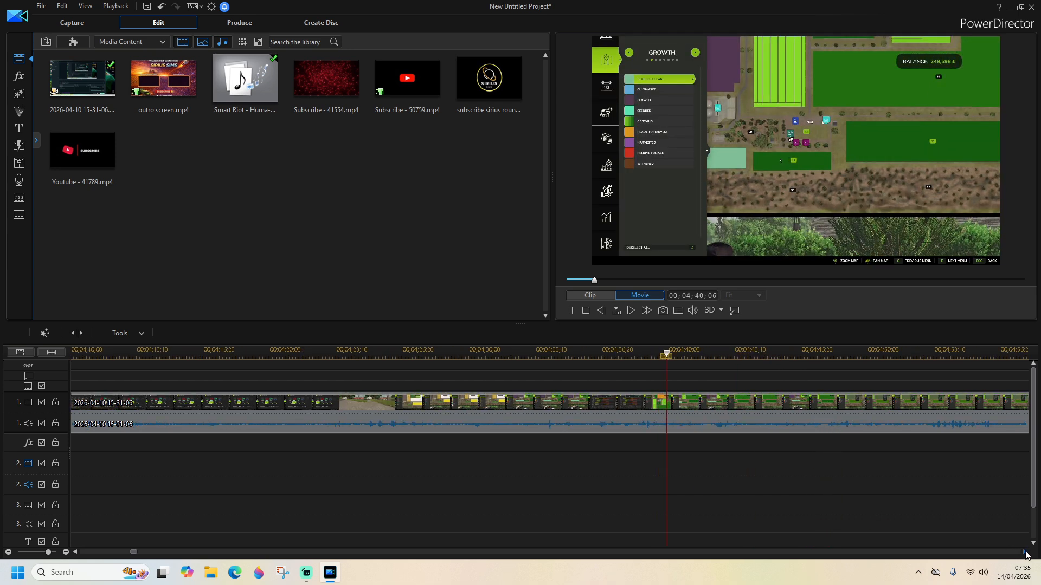
pyautogui.click(1025, 552)
pyautogui.click(1025, 552)
pyautogui.click(1025, 552)
pyautogui.click(1024, 552)
pyautogui.click(1025, 552)
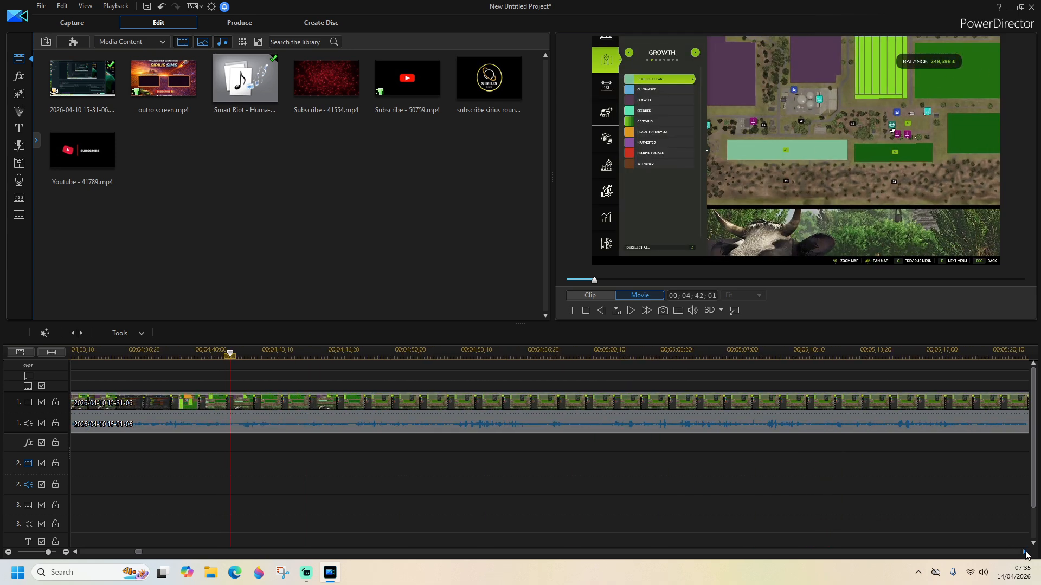
pyautogui.click(1025, 552)
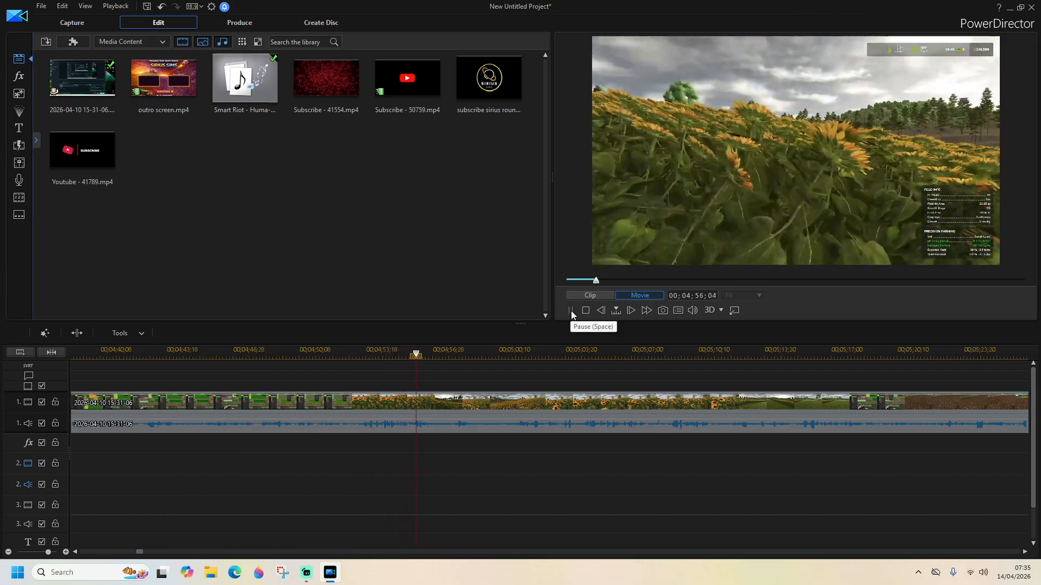
pyautogui.click(570, 310)
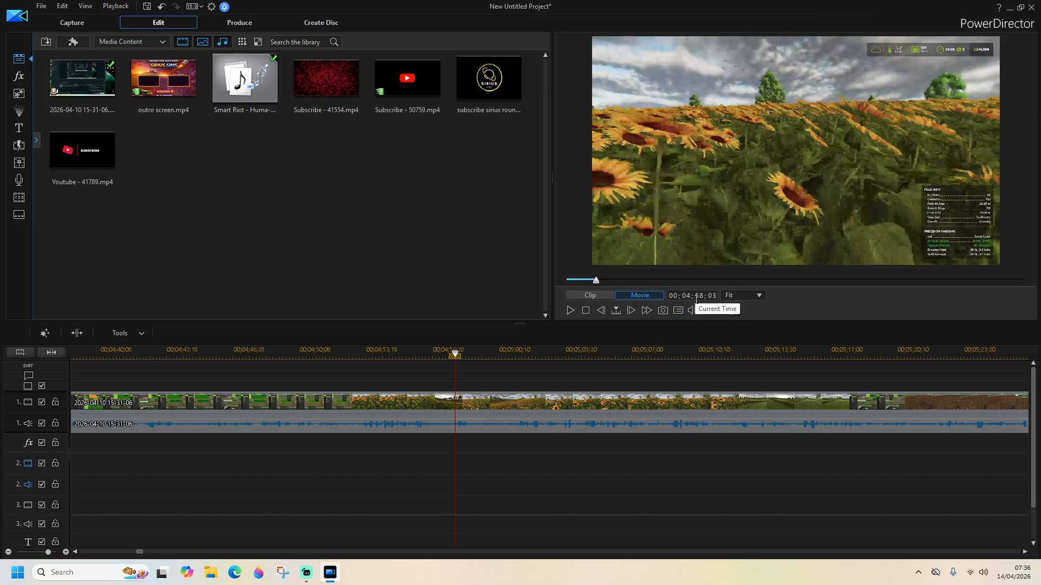
# Play from 00;04;58;03 through the sunflower and bare field footage to the shed, checking for silent stretches
pyautogui.click(570, 310)
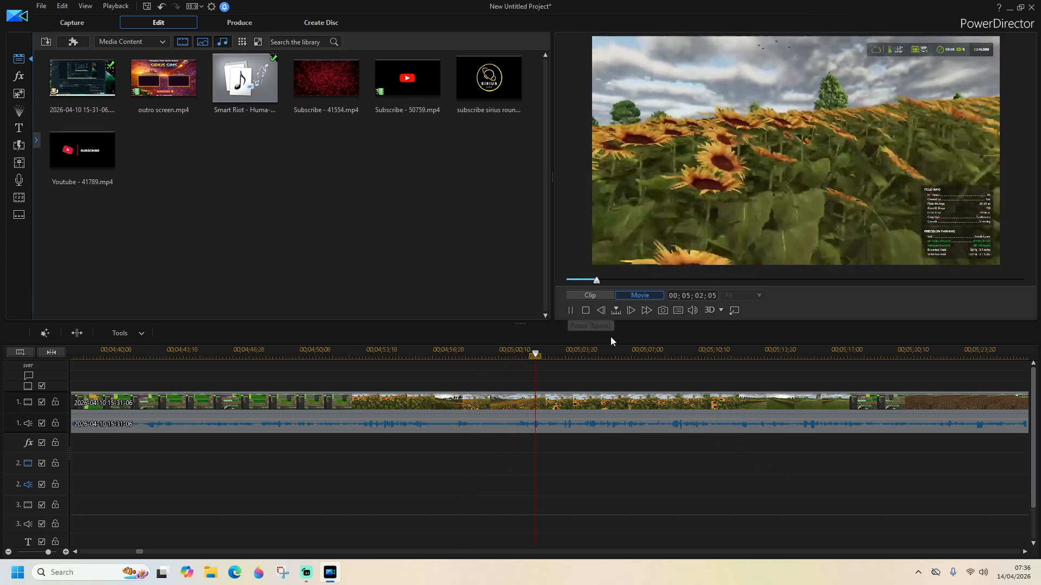
pyautogui.click(1025, 552)
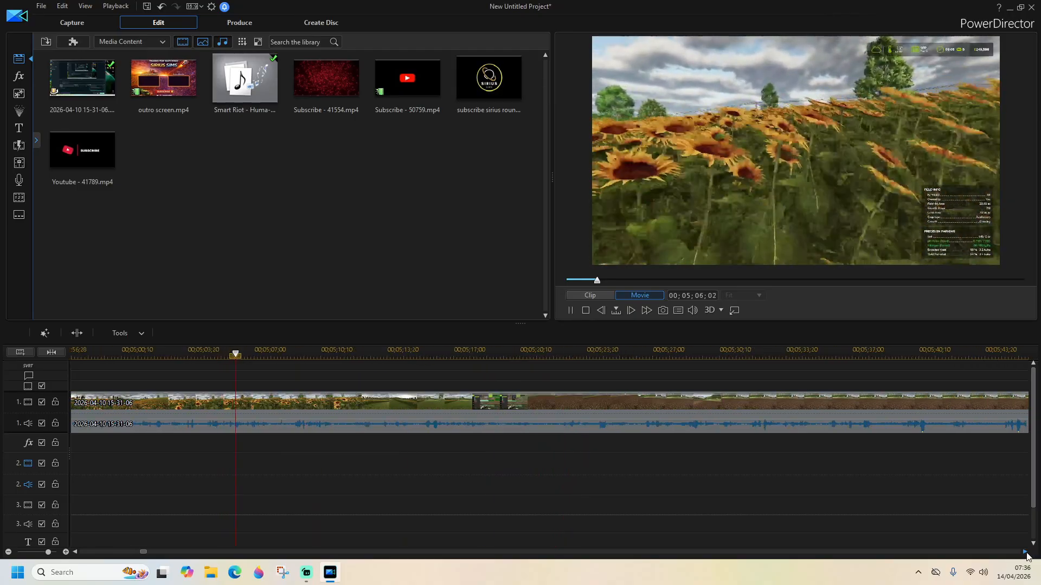
pyautogui.click(1025, 552)
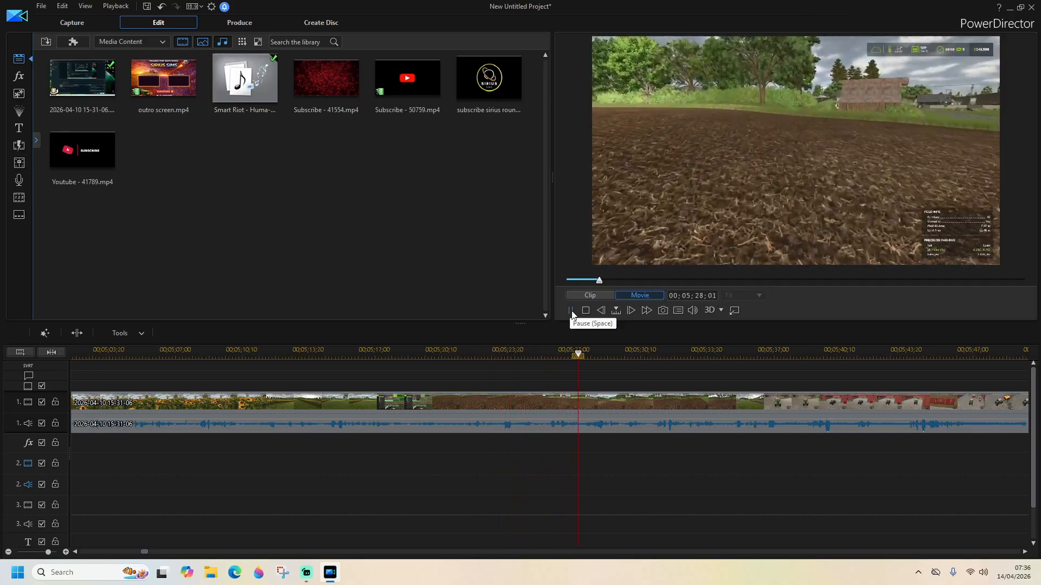
pyautogui.click(1024, 552)
pyautogui.click(1024, 551)
pyautogui.click(1025, 552)
pyautogui.click(1025, 551)
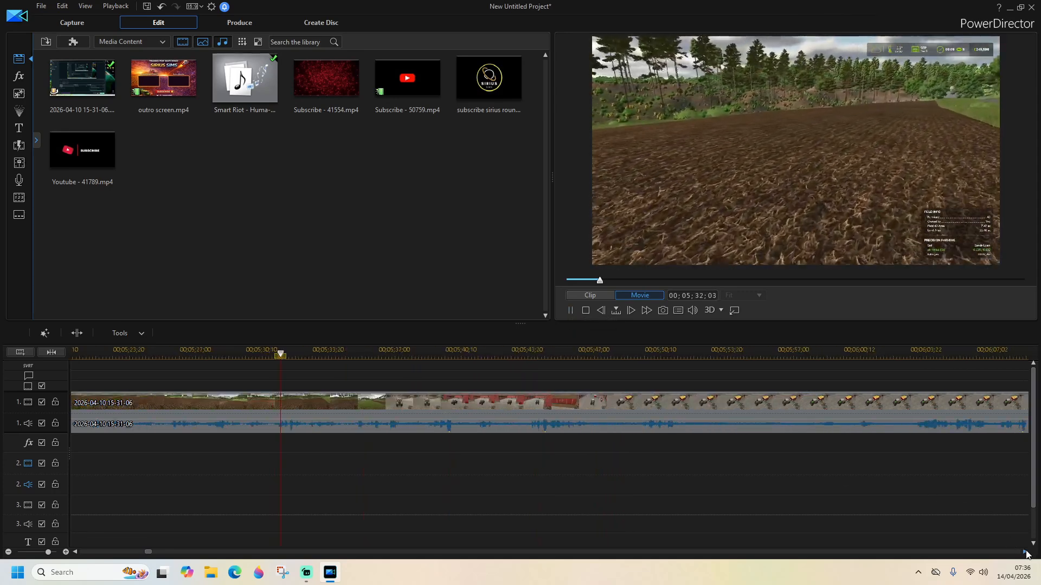
pyautogui.click(1025, 551)
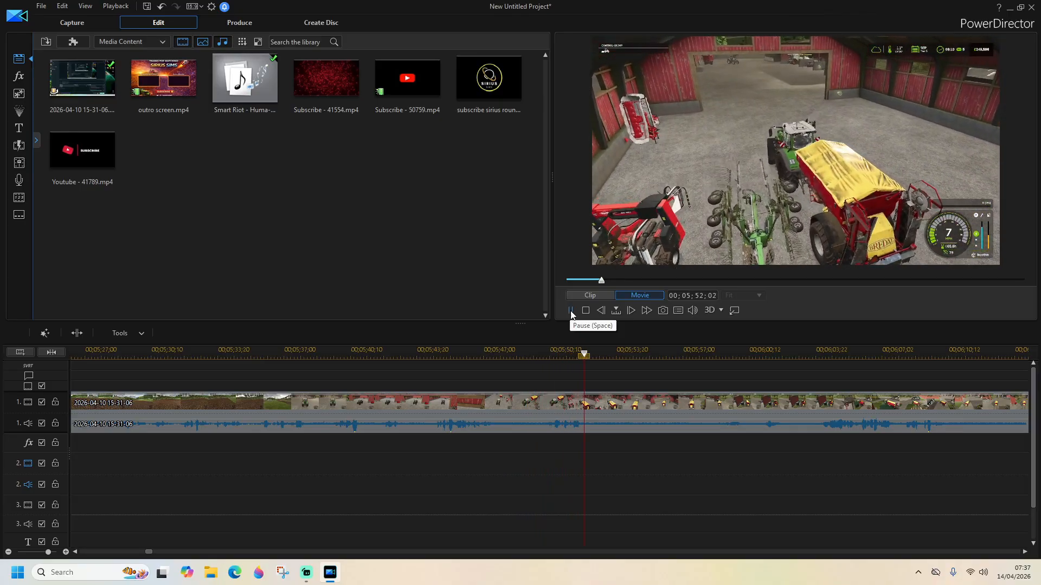
# Split the recording at 00;05;53;17 and 00;06;02;17 and delete the section between with the gap filled
pyautogui.click(571, 312)
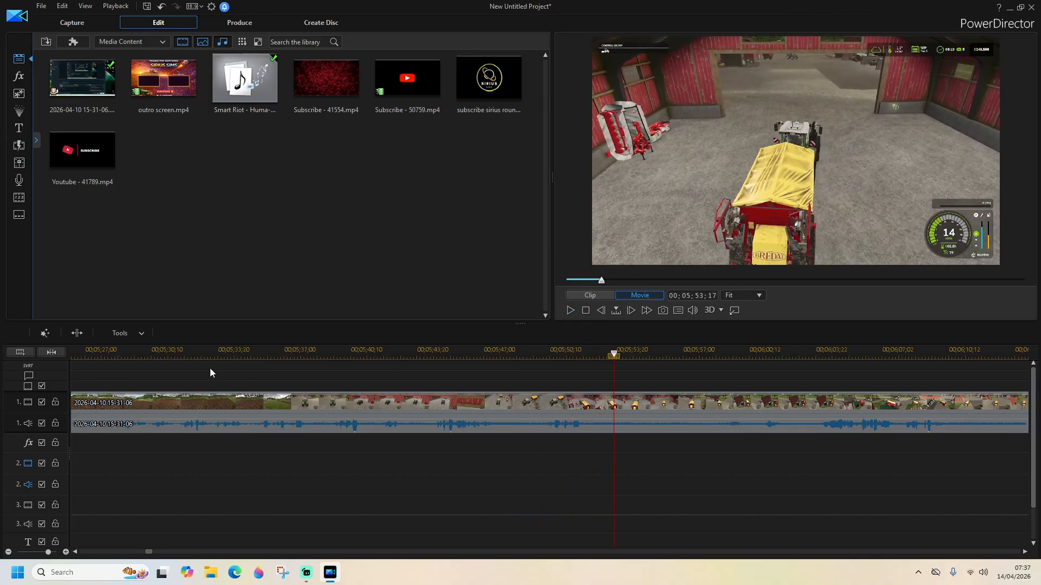
pyautogui.click(77, 333)
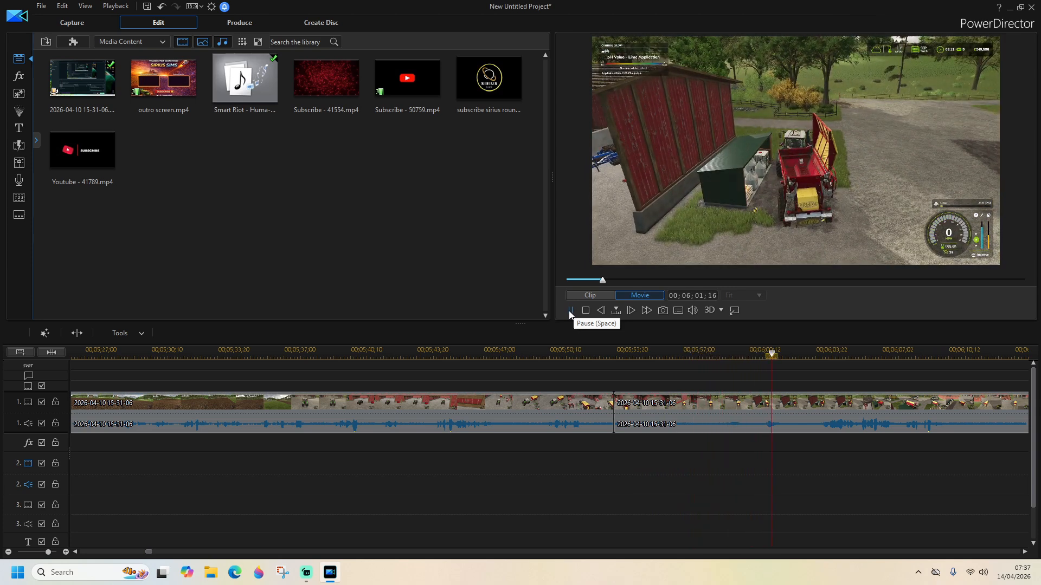
pyautogui.click(571, 311)
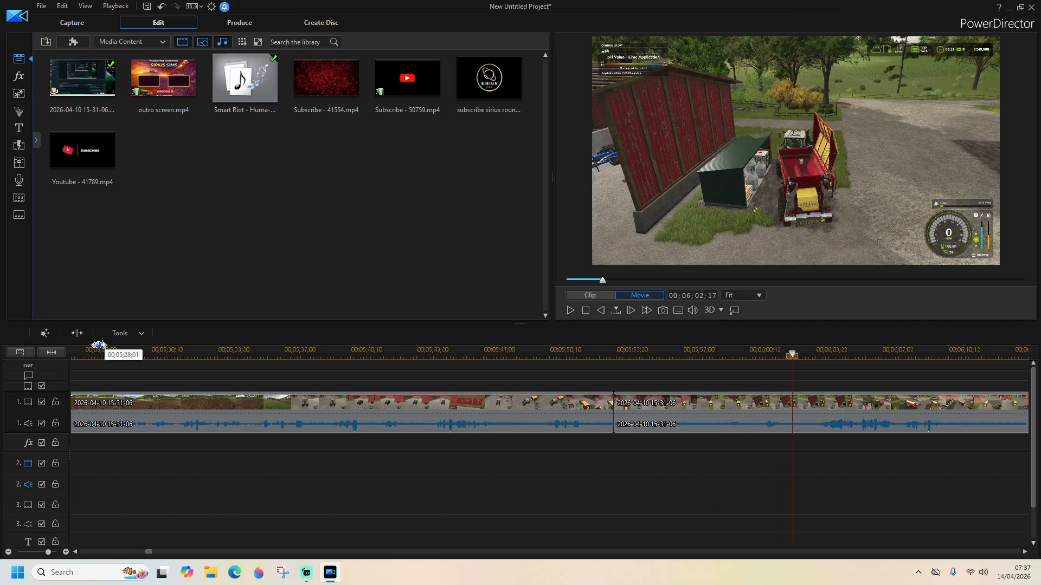
pyautogui.click(76, 334)
pyautogui.click(749, 418)
pyautogui.press('Delete')
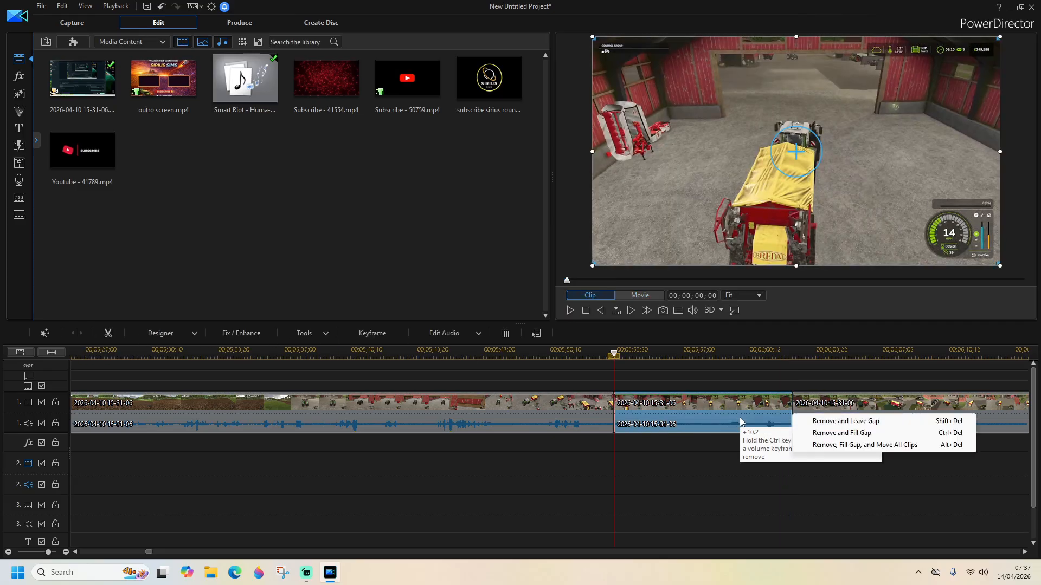
pyautogui.click(845, 437)
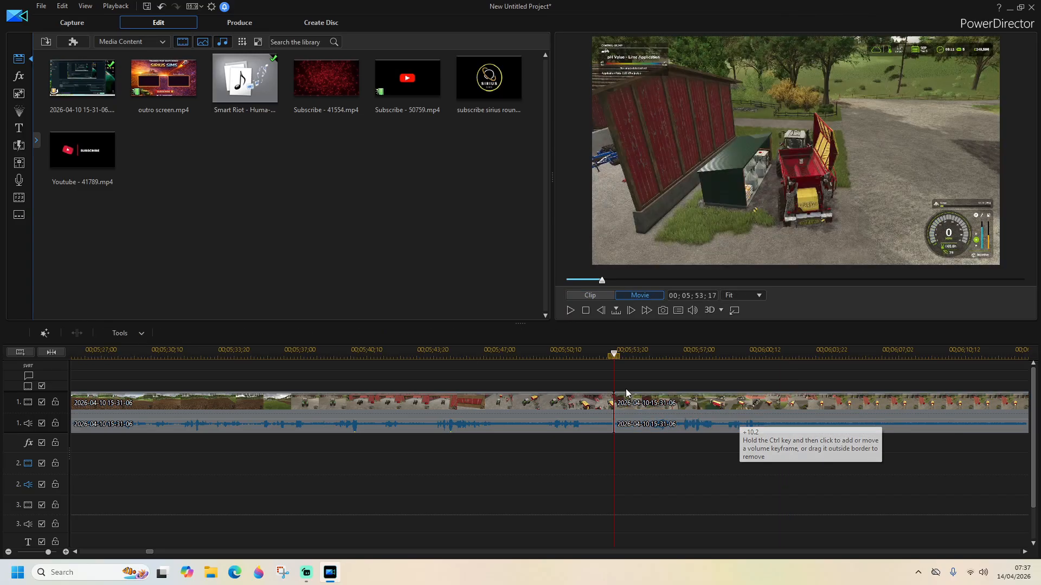
# Play from 00;05;52;18 across the new cut between the shed and the lime loading spot to check the transition
pyautogui.click(595, 357)
pyautogui.click(149, 552)
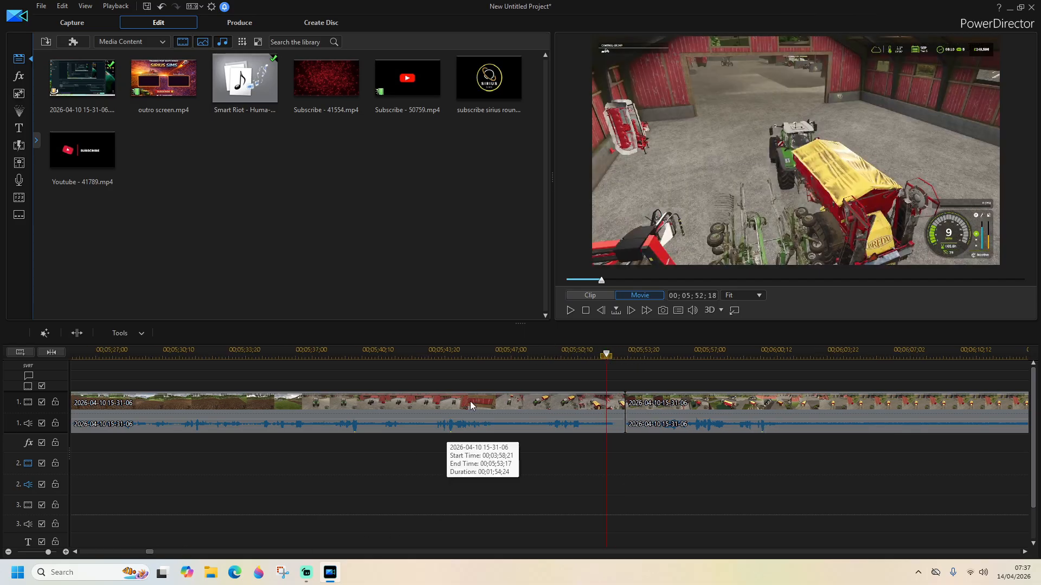
pyautogui.click(568, 311)
pyautogui.click(1025, 552)
pyautogui.click(1024, 552)
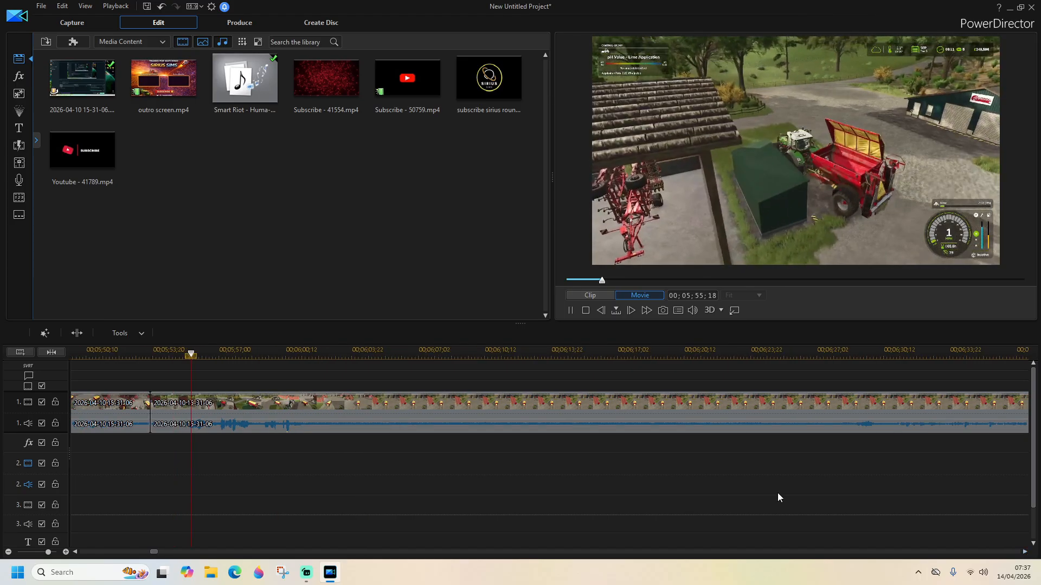
# Split the recording at 00;06;03;14 and 00;06;28;14 and delete the silent drive between with the gap filled
pyautogui.click(571, 314)
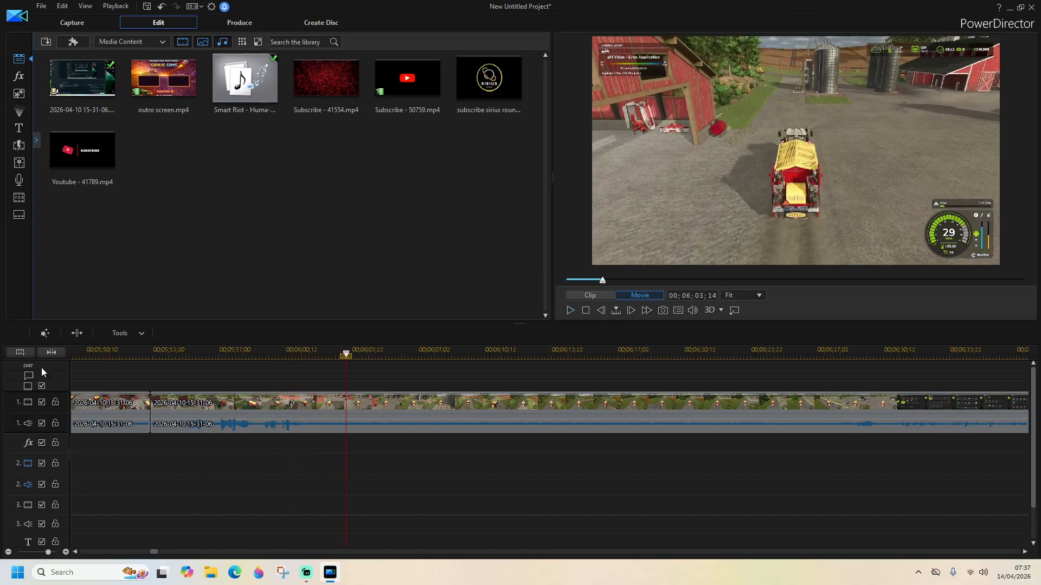
pyautogui.click(76, 333)
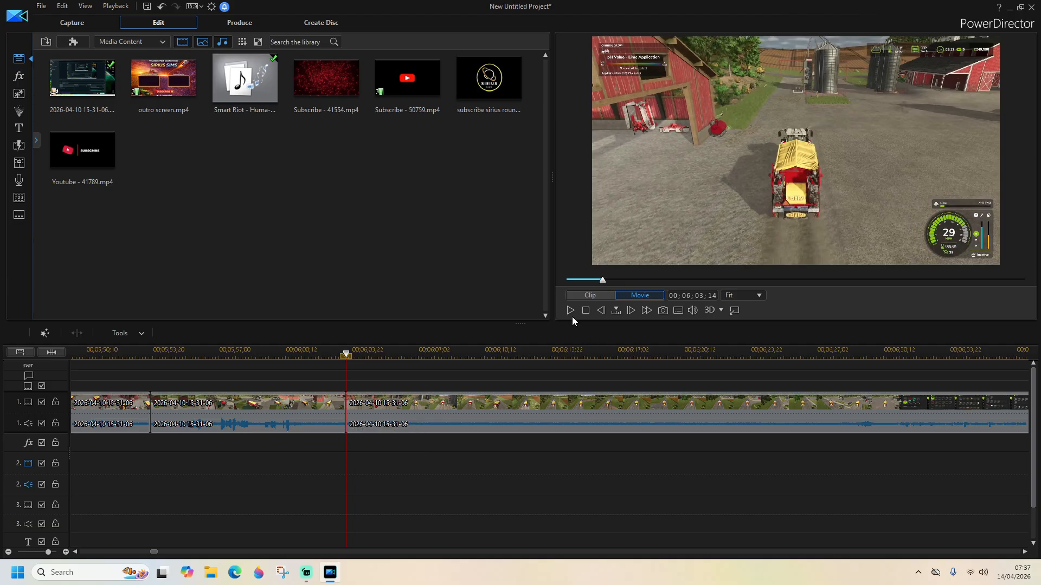
pyautogui.click(832, 352)
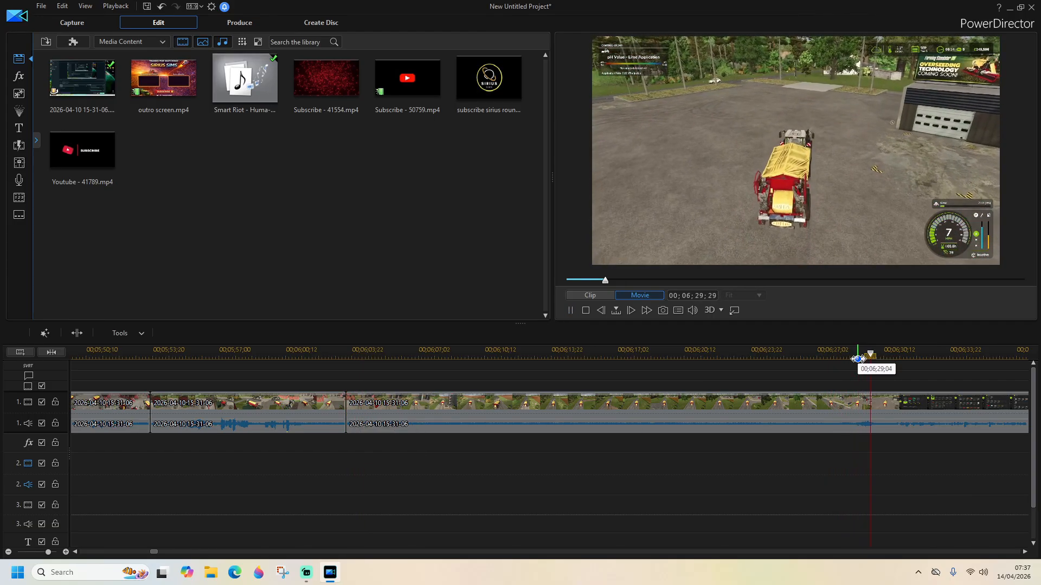
pyautogui.click(846, 355)
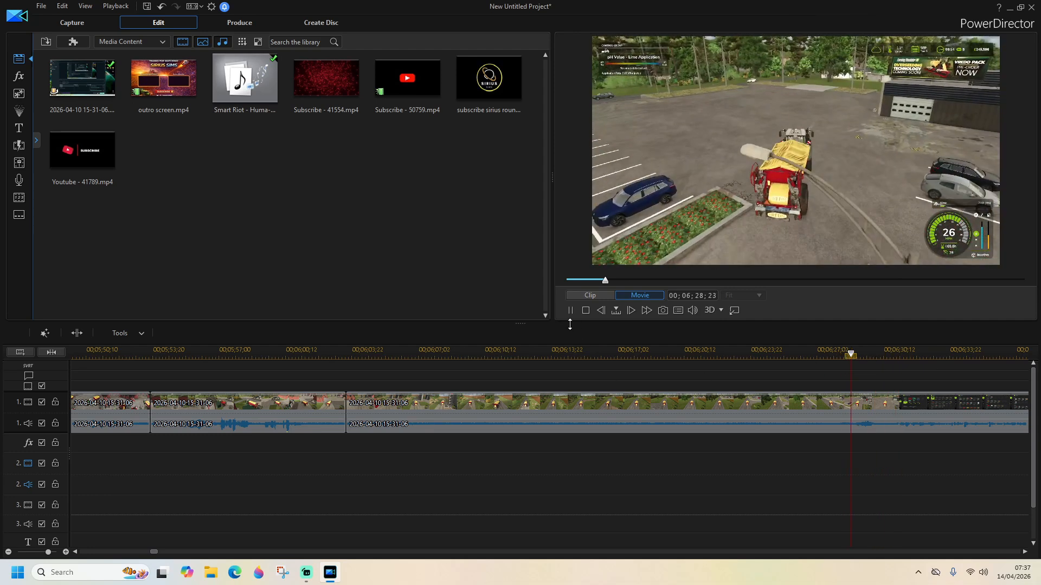
pyautogui.click(570, 311)
pyautogui.click(570, 311)
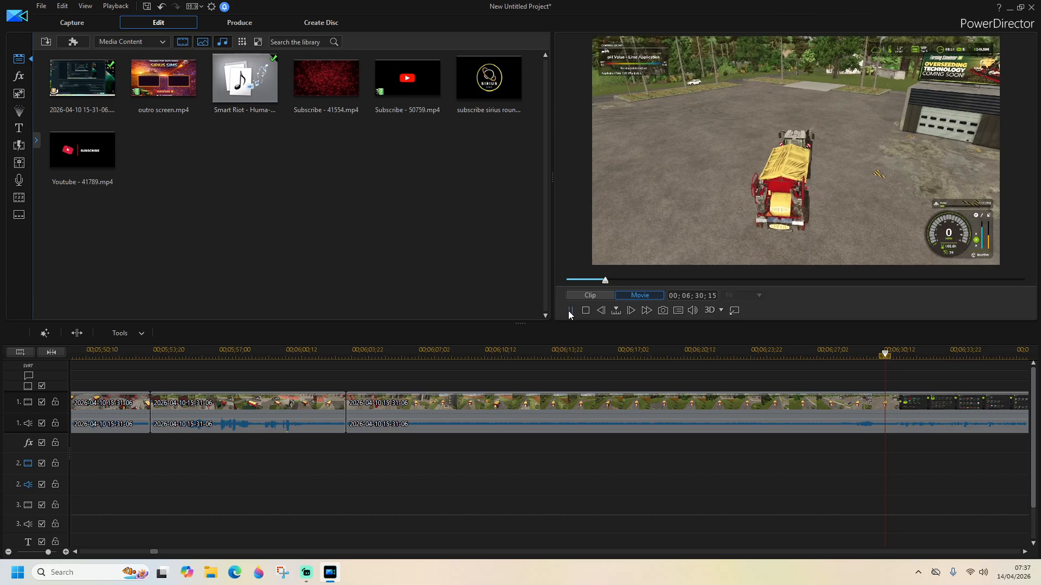
pyautogui.click(570, 312)
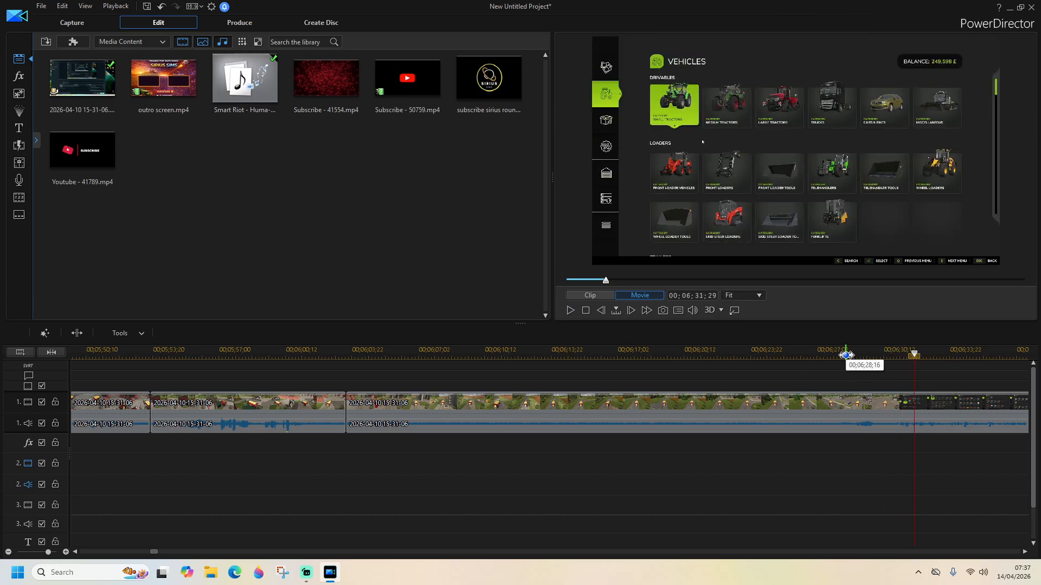
pyautogui.click(846, 355)
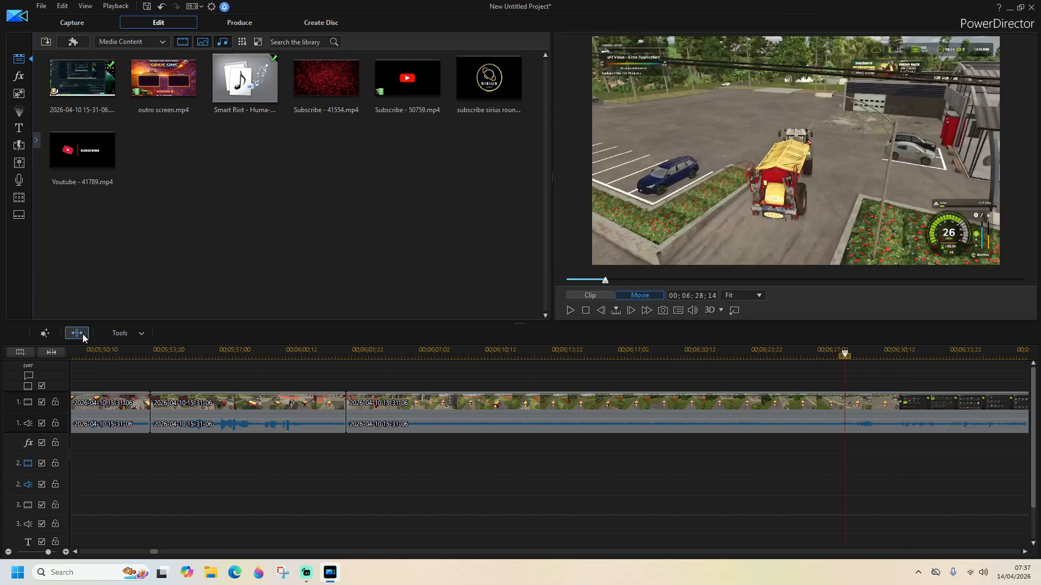
pyautogui.click(579, 408)
pyautogui.press('Delete')
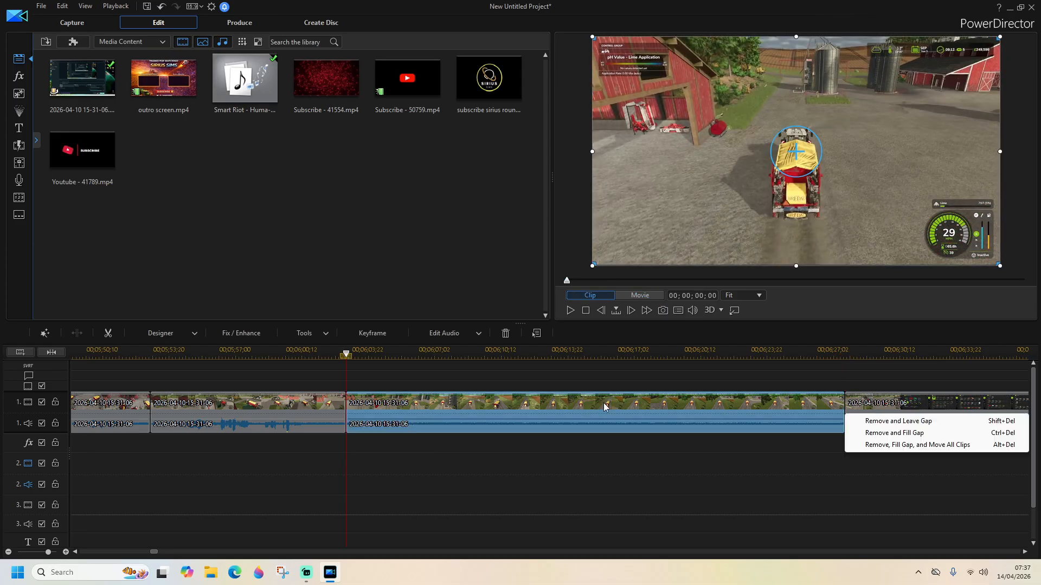
pyautogui.click(878, 432)
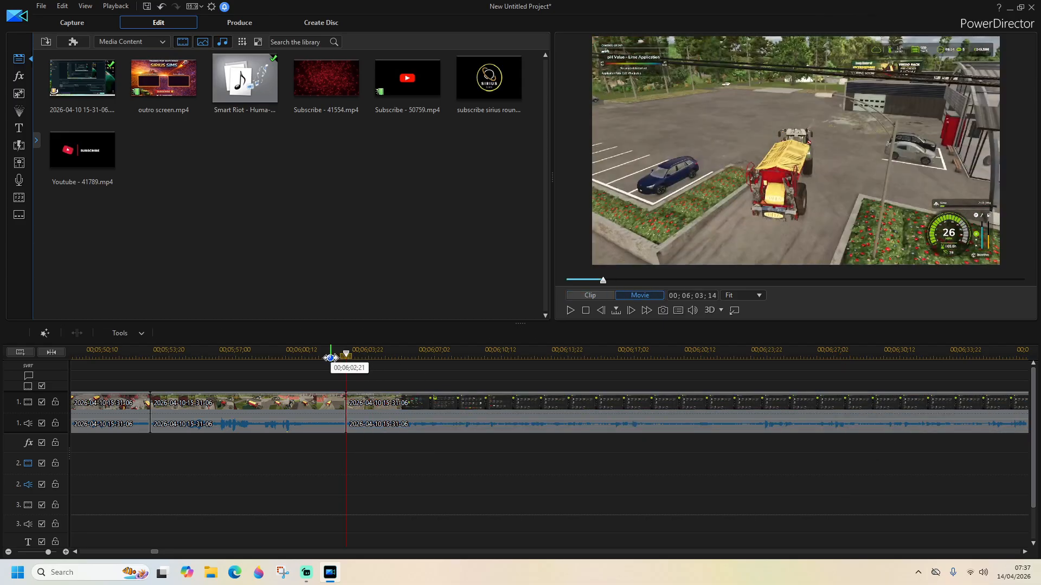
# Play across the new cut at 00;06;03;14 and on through the vehicle shop to the lime configuration, checking for silent stretches
pyautogui.click(321, 357)
pyautogui.click(575, 308)
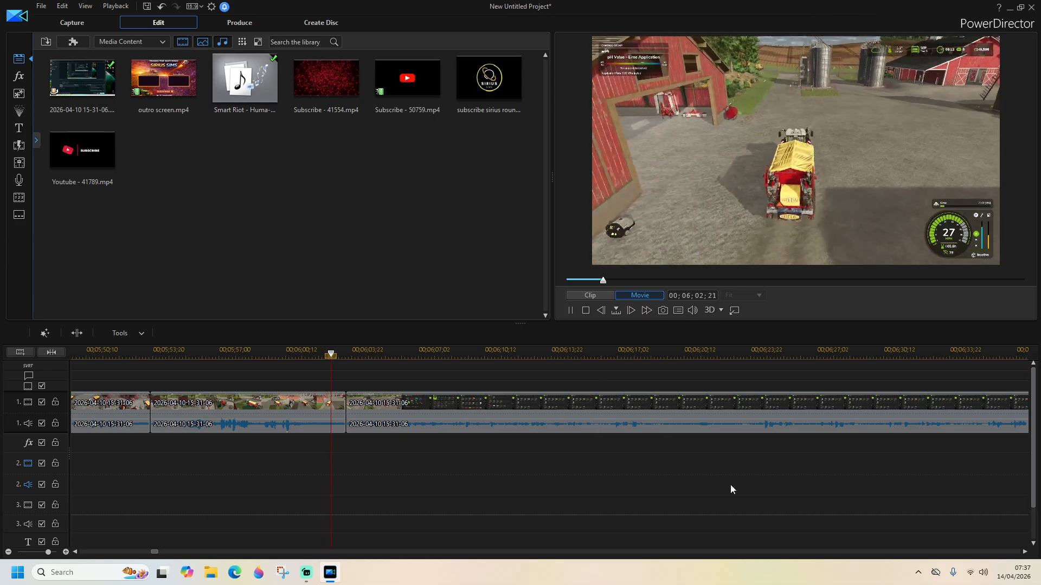
pyautogui.click(1024, 552)
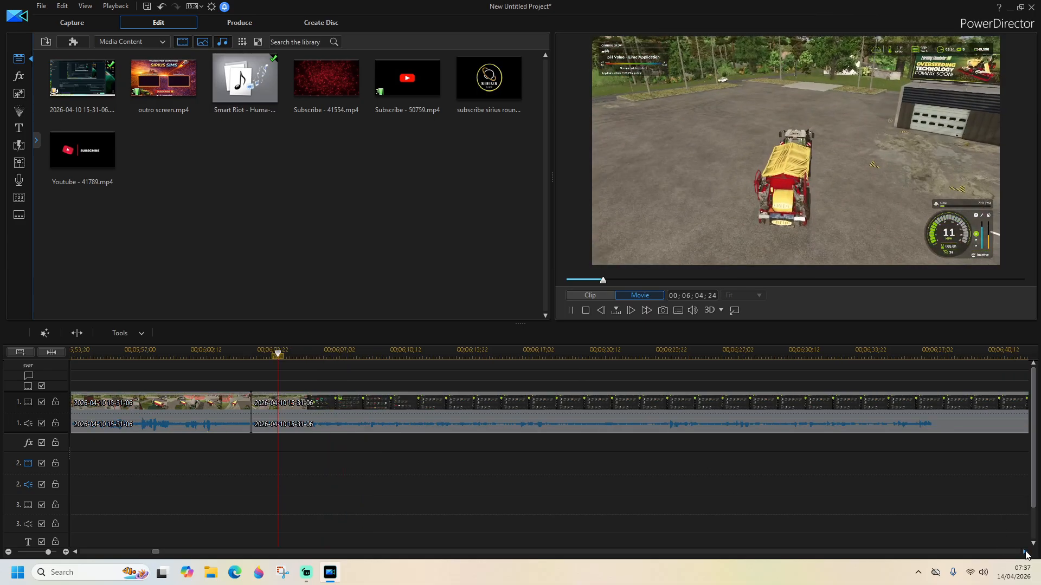
pyautogui.click(1025, 552)
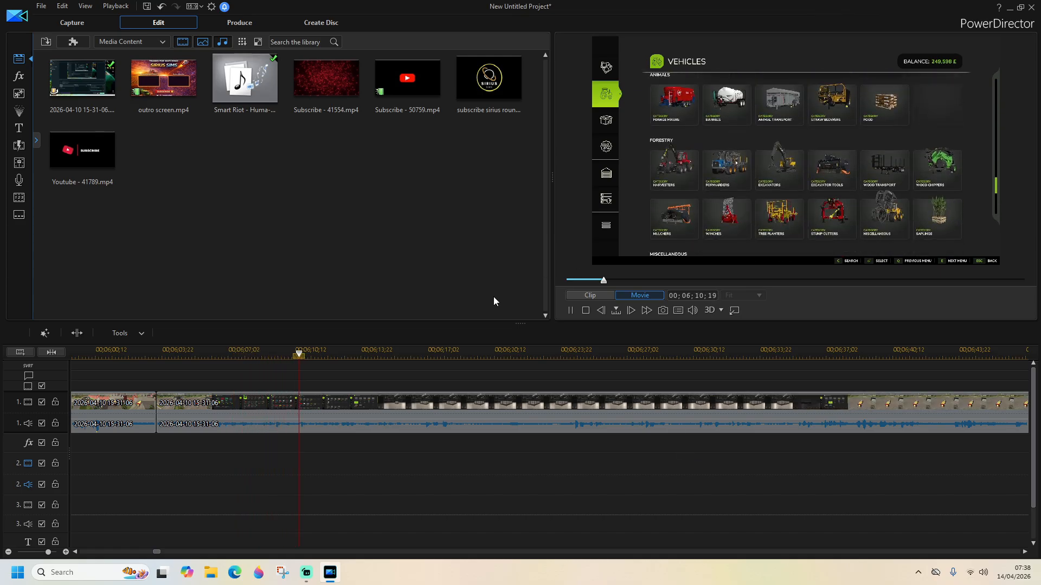
pyautogui.click(156, 552)
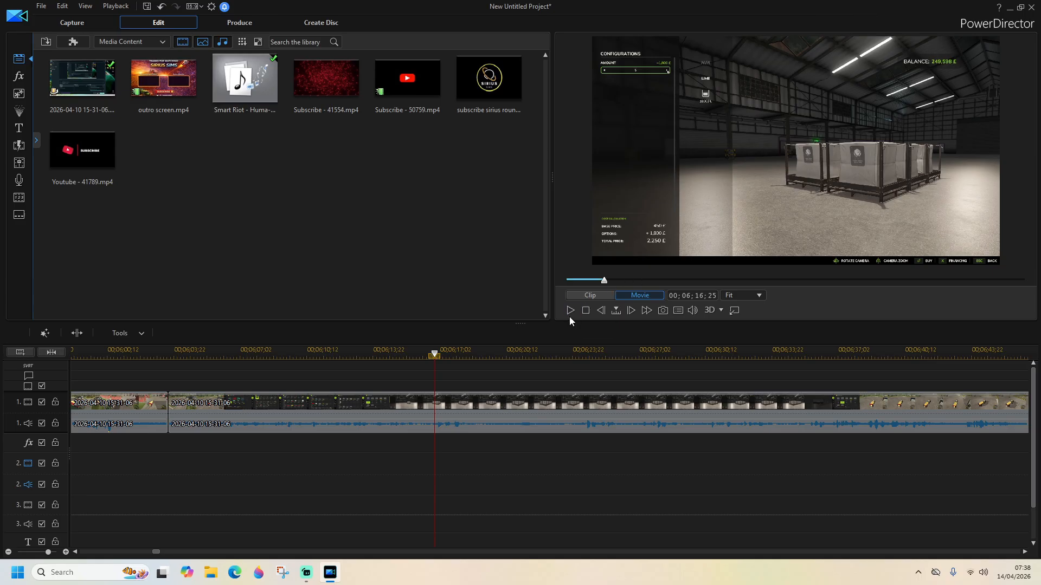
pyautogui.click(571, 311)
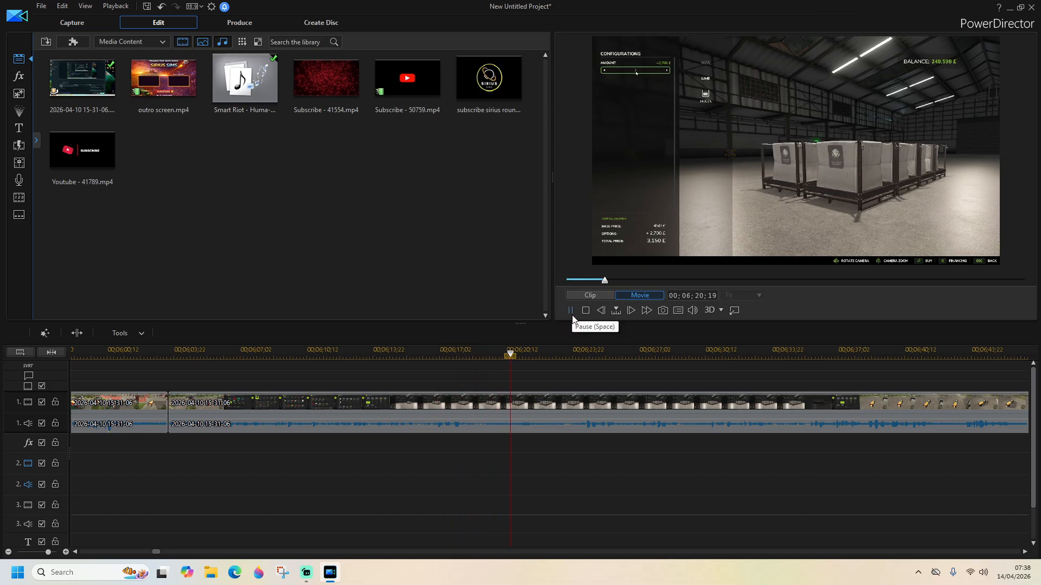
# Split the recording at 00;06;20;24 and 00;06;22;03 in the lime configuration and delete the section between with the gap filled
pyautogui.click(510, 352)
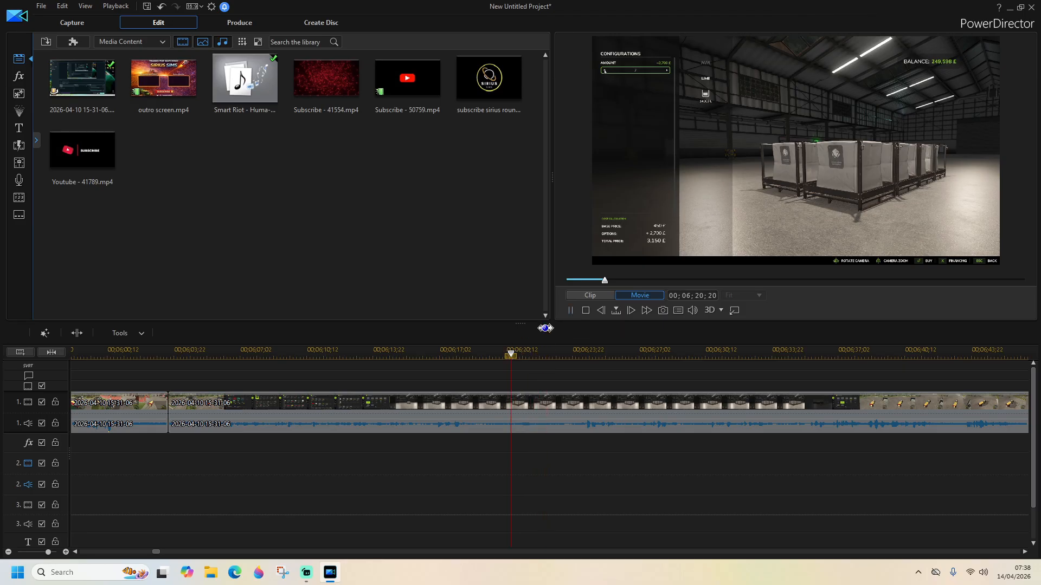
pyautogui.moveTo(526, 362); pyautogui.dragTo(521, 361)
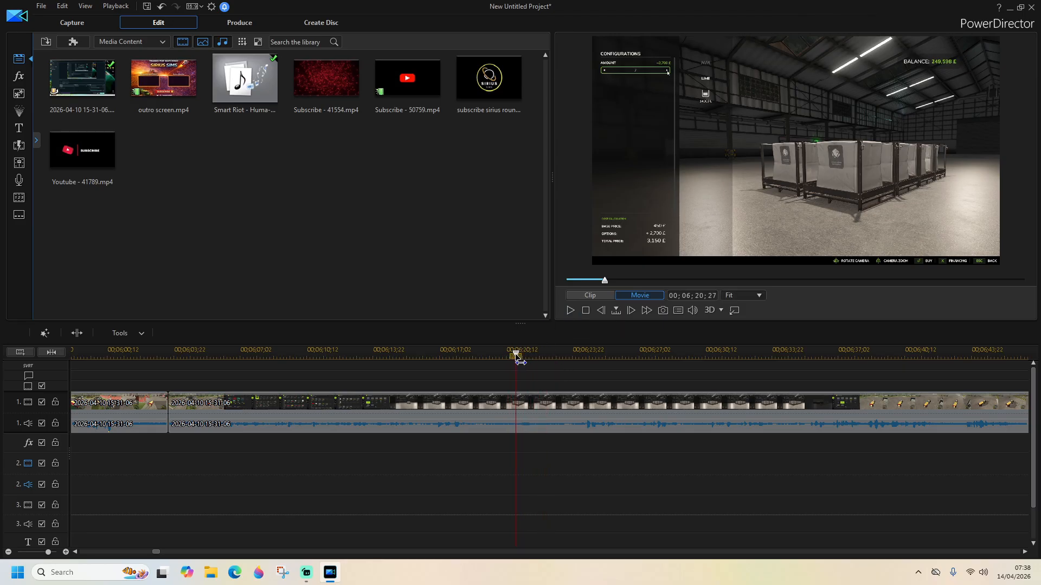
pyautogui.click(76, 333)
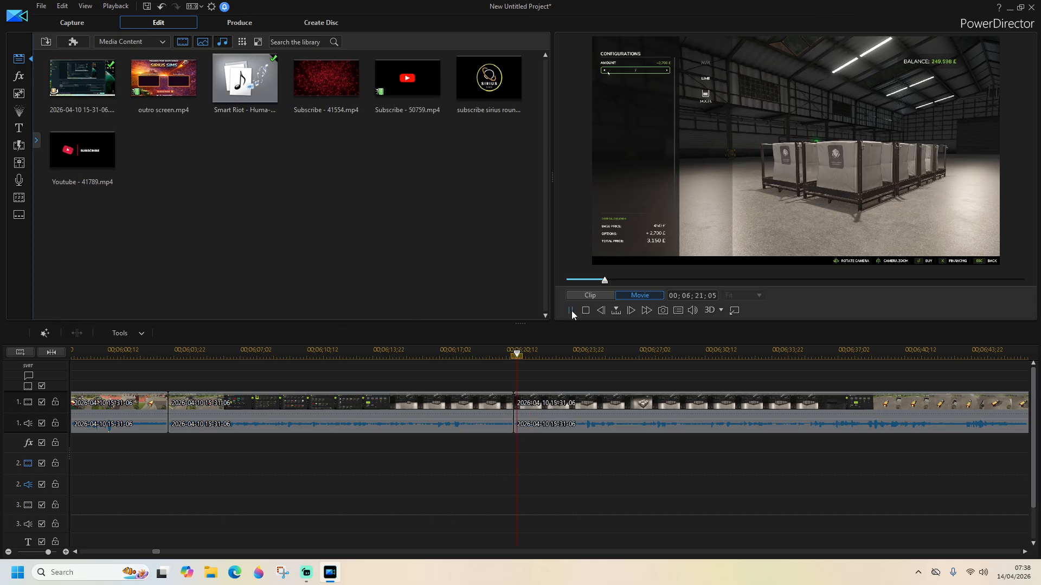
pyautogui.click(572, 313)
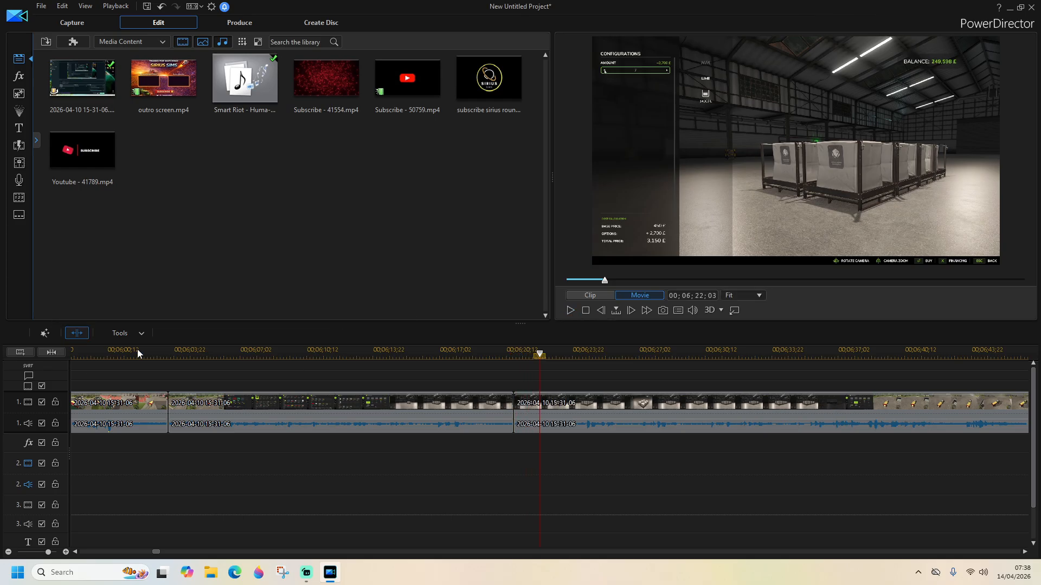
pyautogui.click(526, 412)
pyautogui.press('Delete')
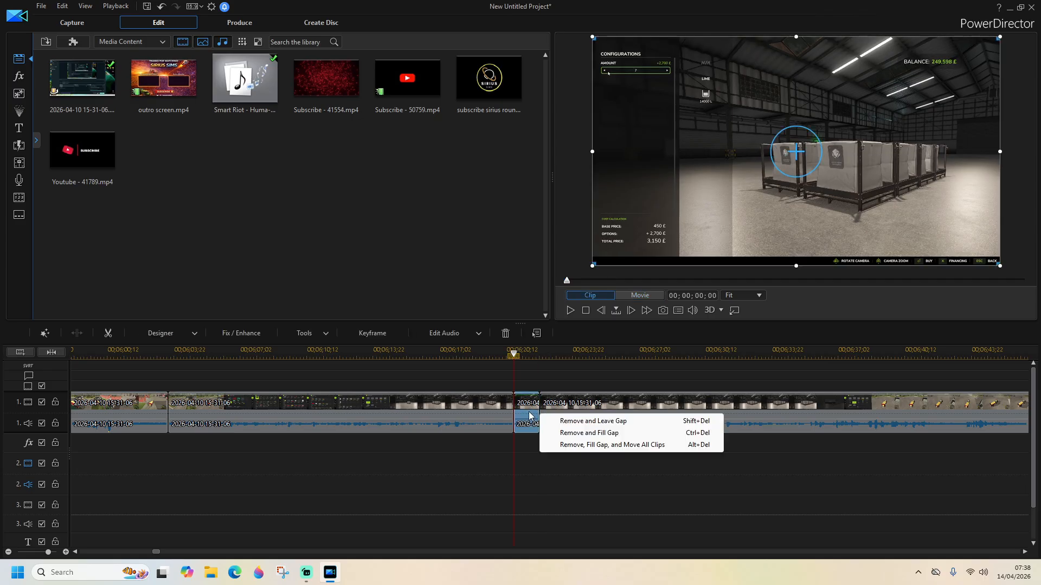
pyautogui.click(591, 434)
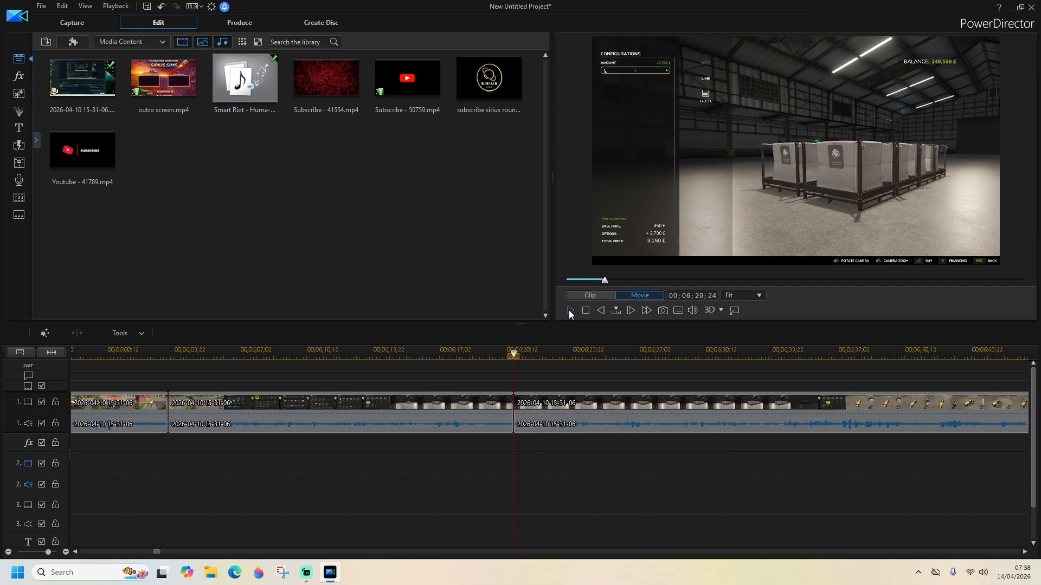
# Play on from 00;06;20;24 through the lime purchase and the drive towards the pallets, checking for silent stretches
pyautogui.click(1026, 554)
pyautogui.click(1026, 554)
pyautogui.click(1026, 553)
pyautogui.click(1026, 553)
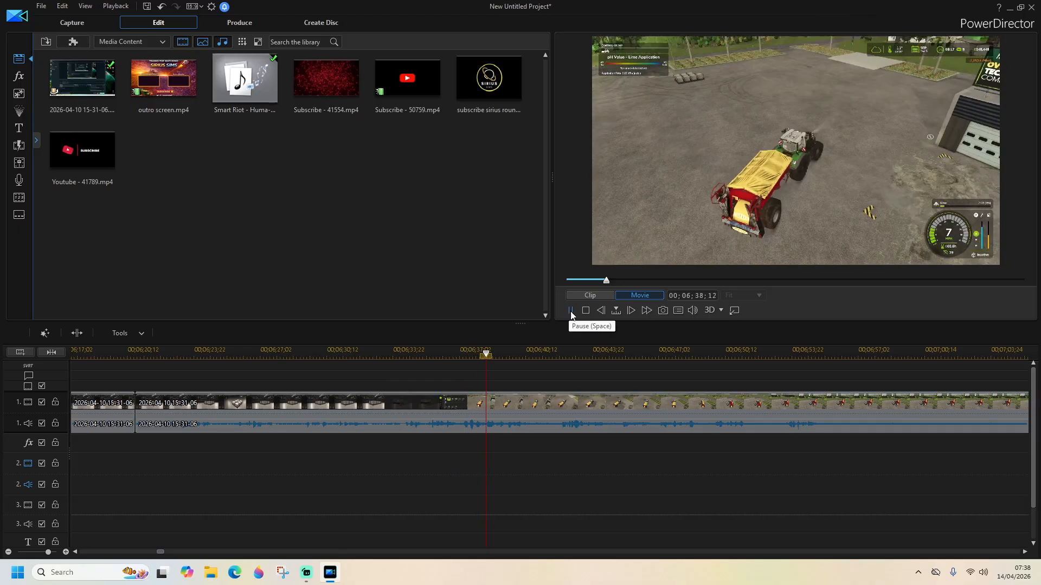
pyautogui.click(1024, 552)
pyautogui.click(1025, 551)
pyautogui.click(1024, 552)
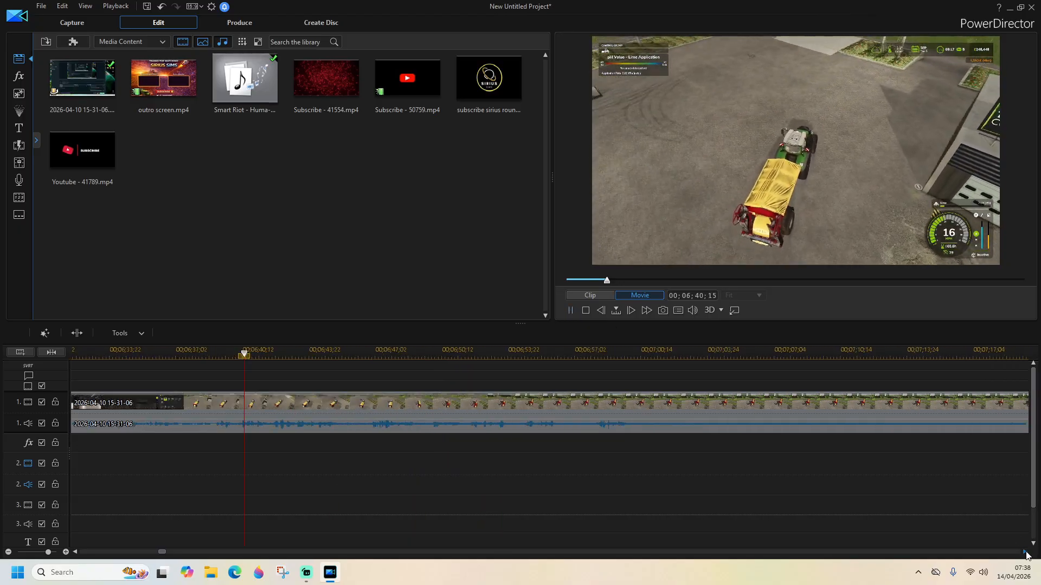
pyautogui.click(1025, 552)
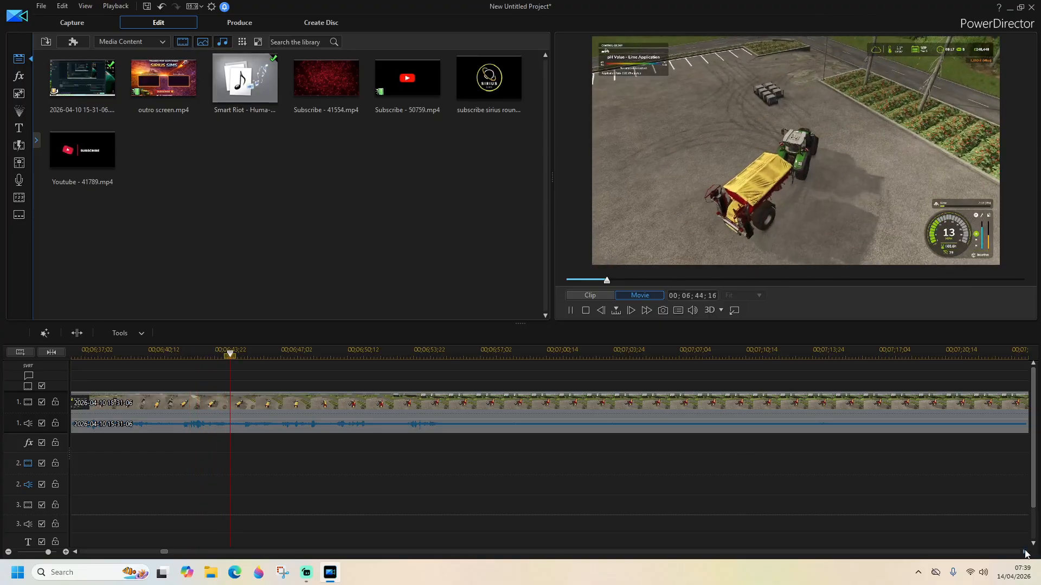
pyautogui.click(76, 552)
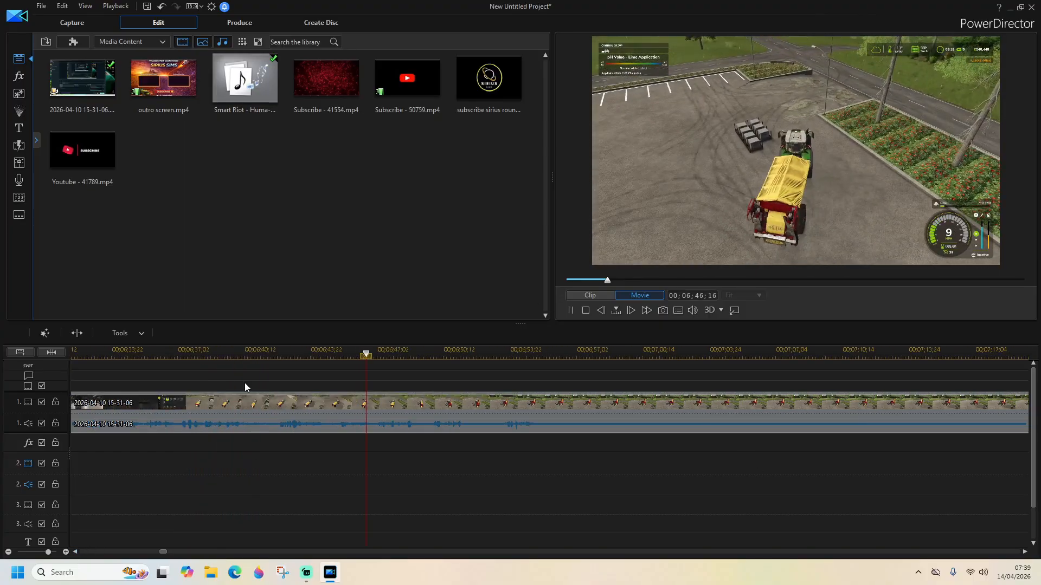
# Split the recording at 00;06;42;14 and 00;06;42;04 and delete the short piece between with the gap filled
pyautogui.click(239, 359)
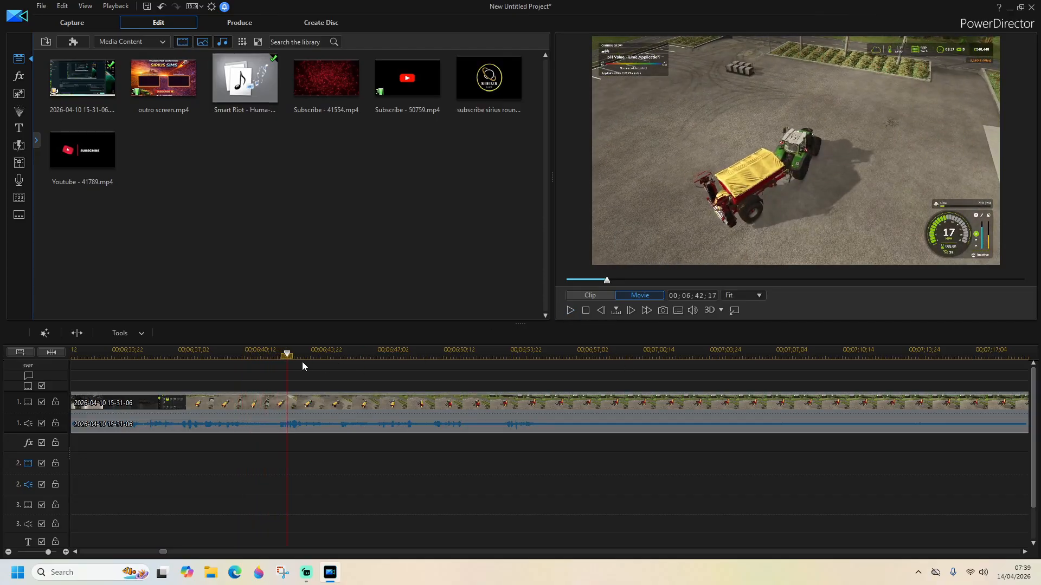
pyautogui.moveTo(290, 361); pyautogui.dragTo(291, 360)
pyautogui.click(77, 334)
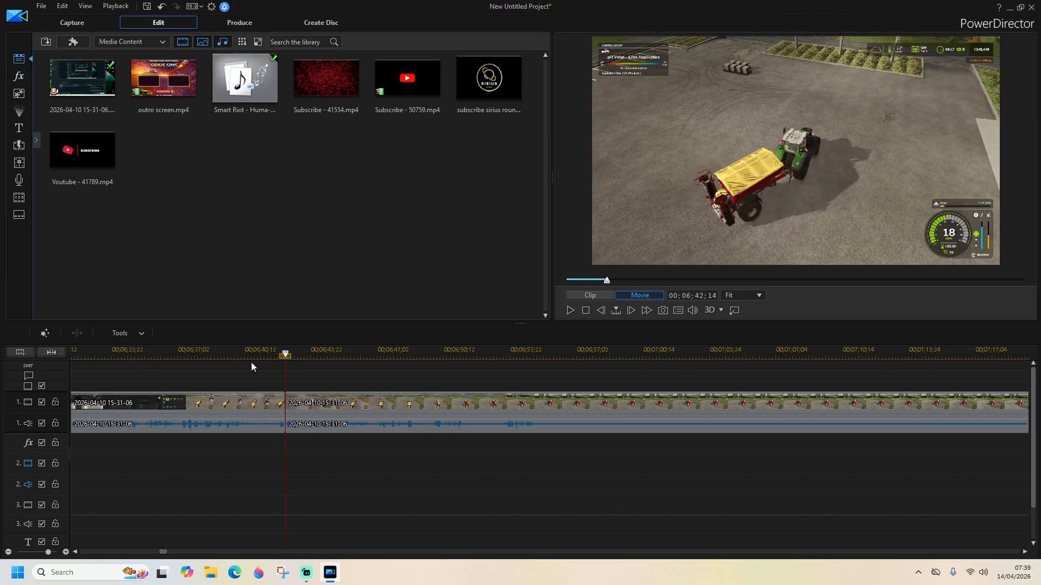
pyautogui.moveTo(290, 358); pyautogui.dragTo(283, 360)
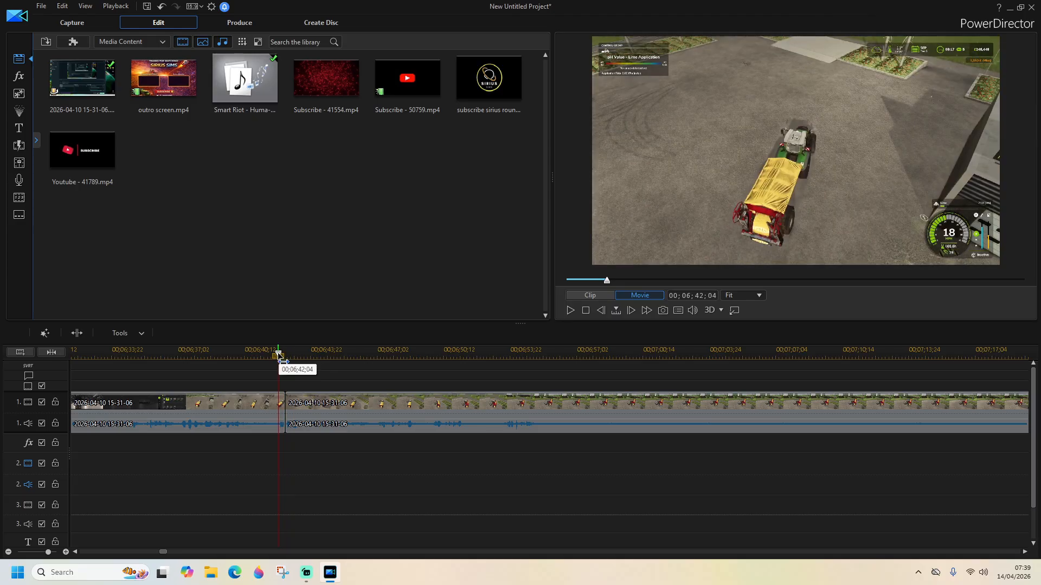
pyautogui.click(282, 402)
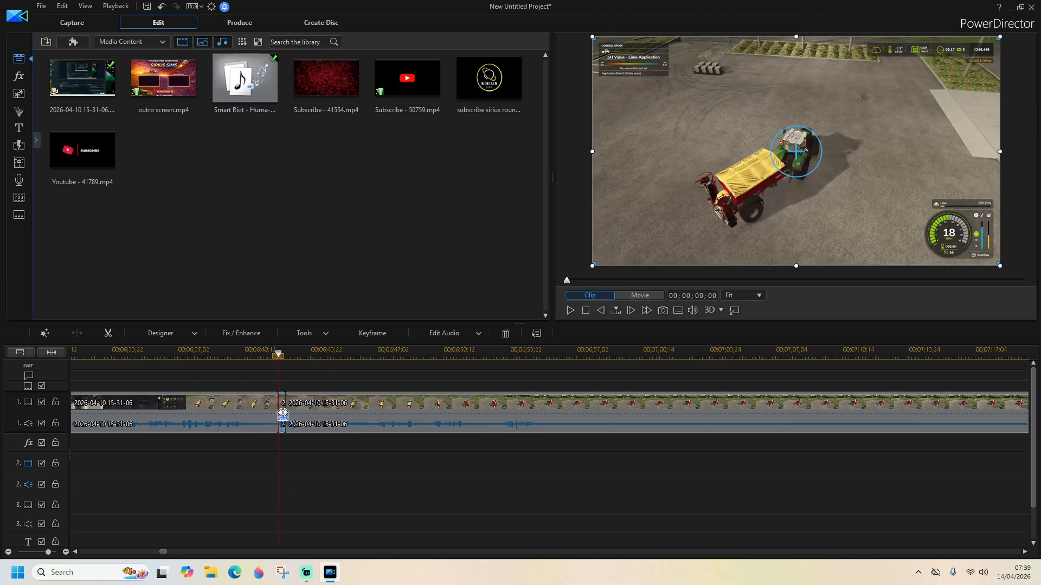
pyautogui.press('Delete')
pyautogui.click(332, 433)
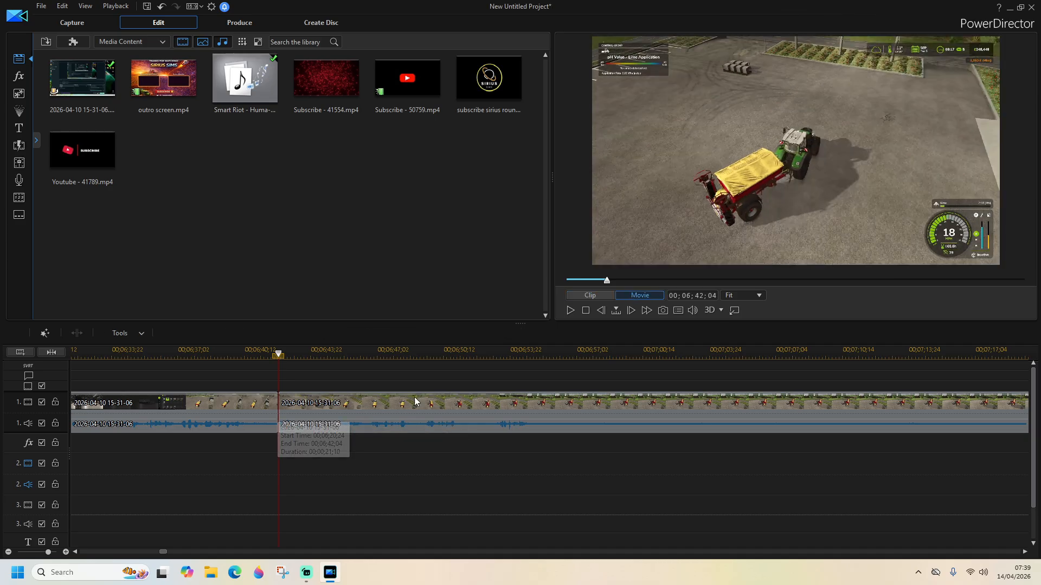
# Play from just before the new cut at 00;06;42;04 until the spreader reaches the lime pallets to check the transition
pyautogui.moveTo(256, 356); pyautogui.dragTo(253, 356)
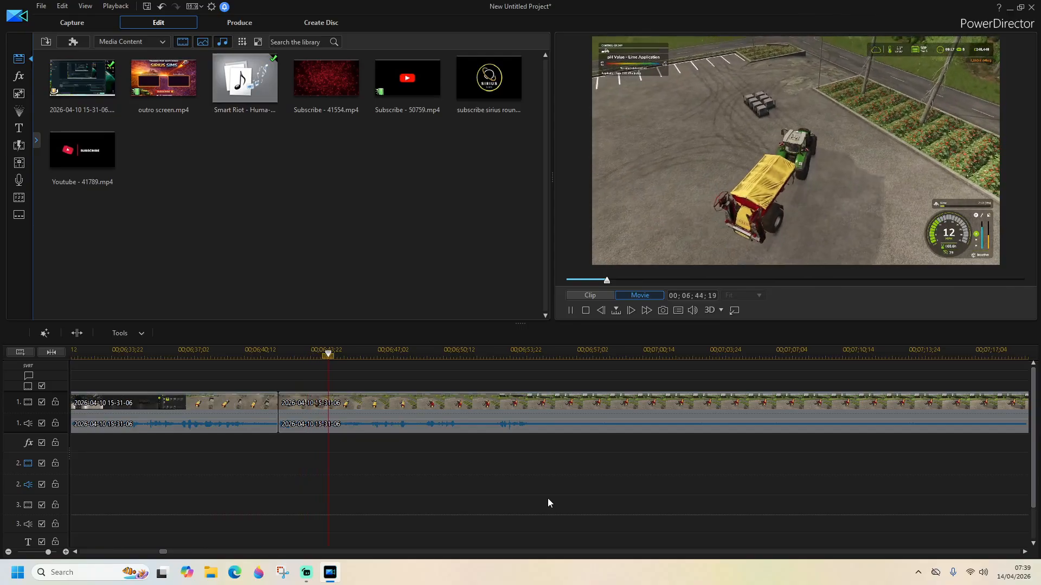
pyautogui.click(1025, 552)
pyautogui.click(1025, 552)
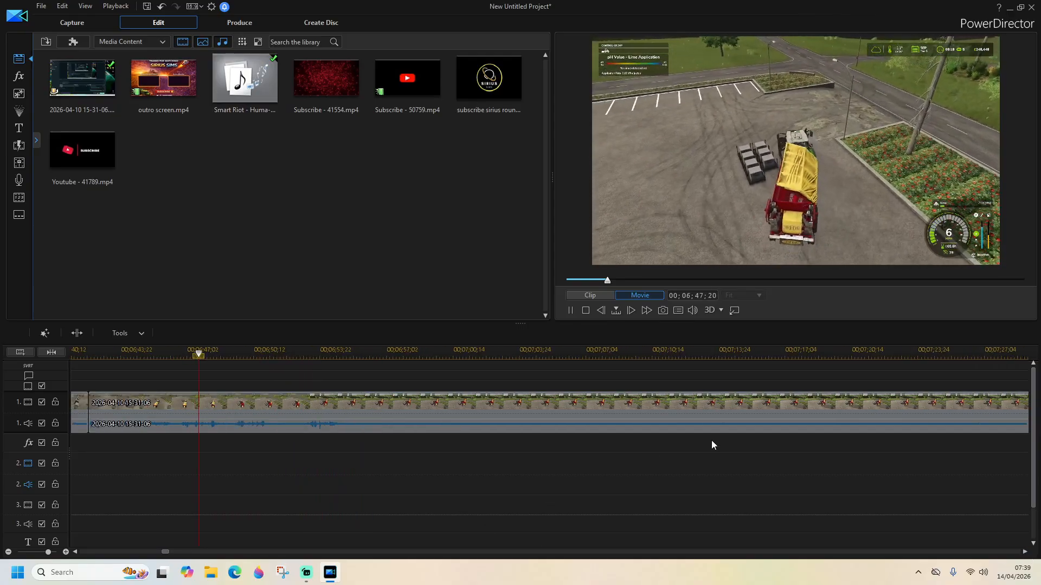
# Split the recording at 00;06;56;15 and about 00;07;55 during the lime loading and delete the silent section between with the gap filled
pyautogui.click(571, 309)
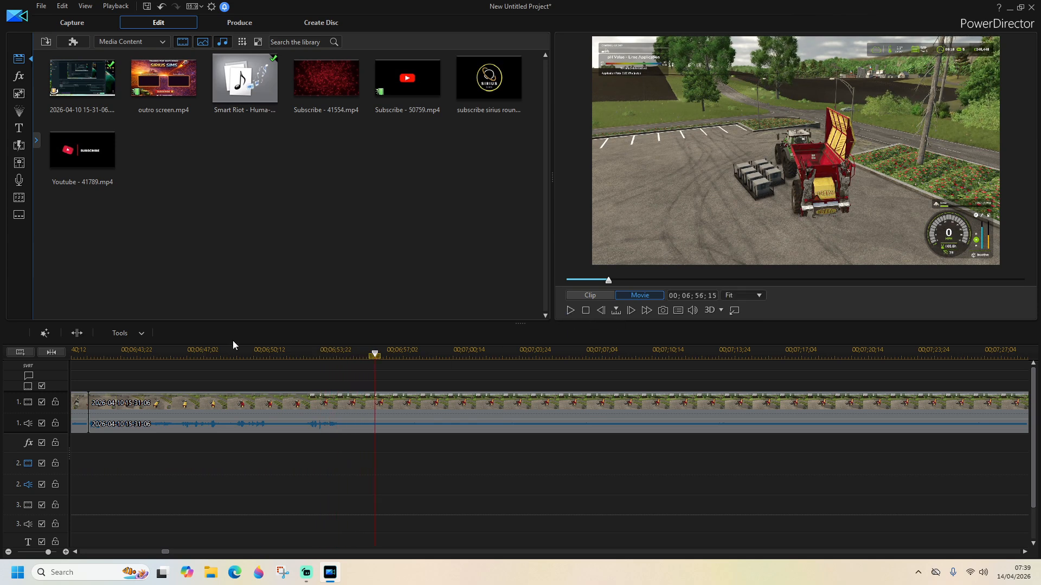
pyautogui.click(77, 334)
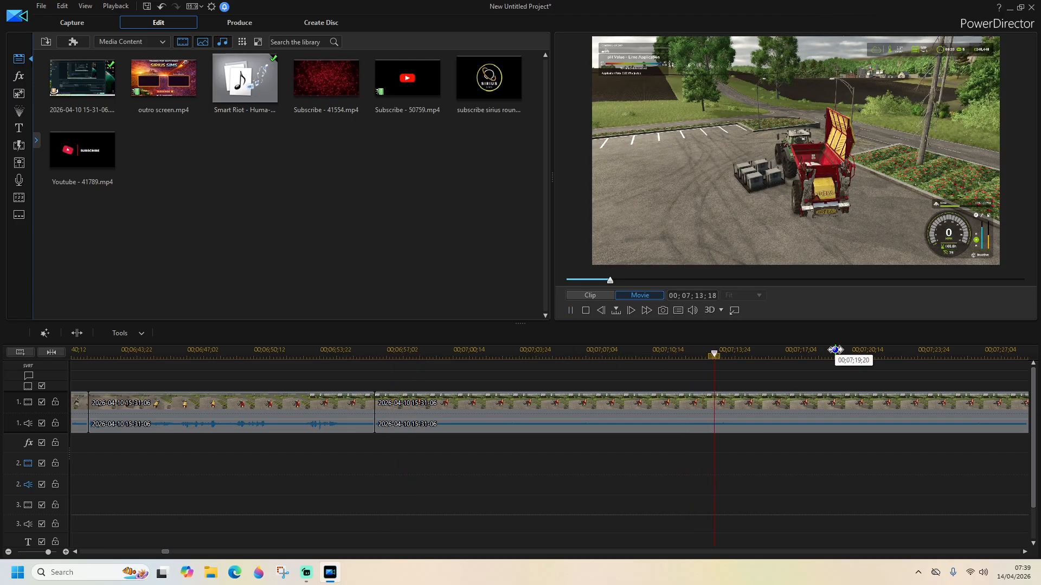
pyautogui.click(834, 349)
pyautogui.click(1011, 354)
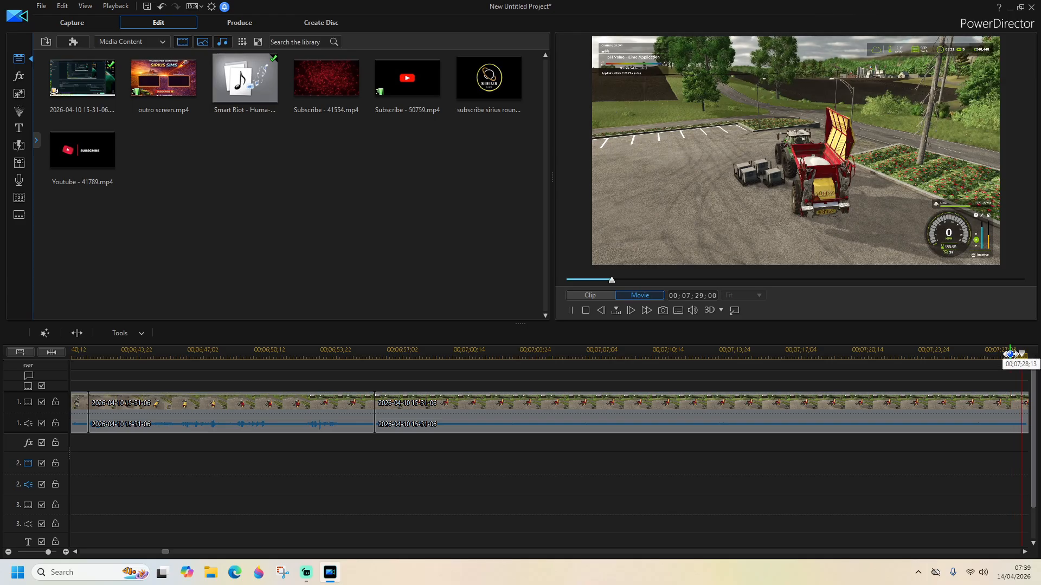
pyautogui.click(1012, 355)
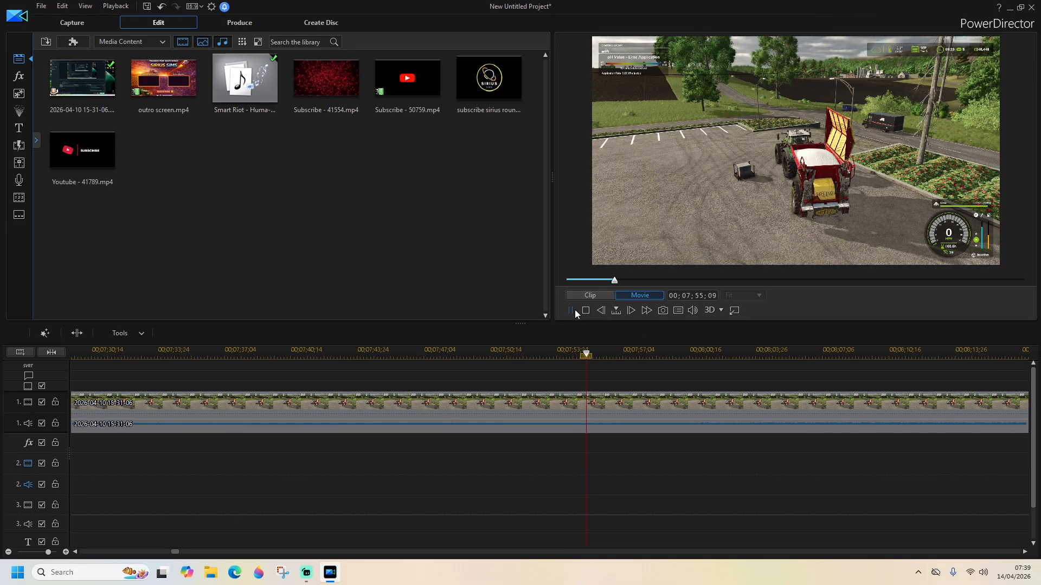
pyautogui.click(77, 333)
pyautogui.click(494, 415)
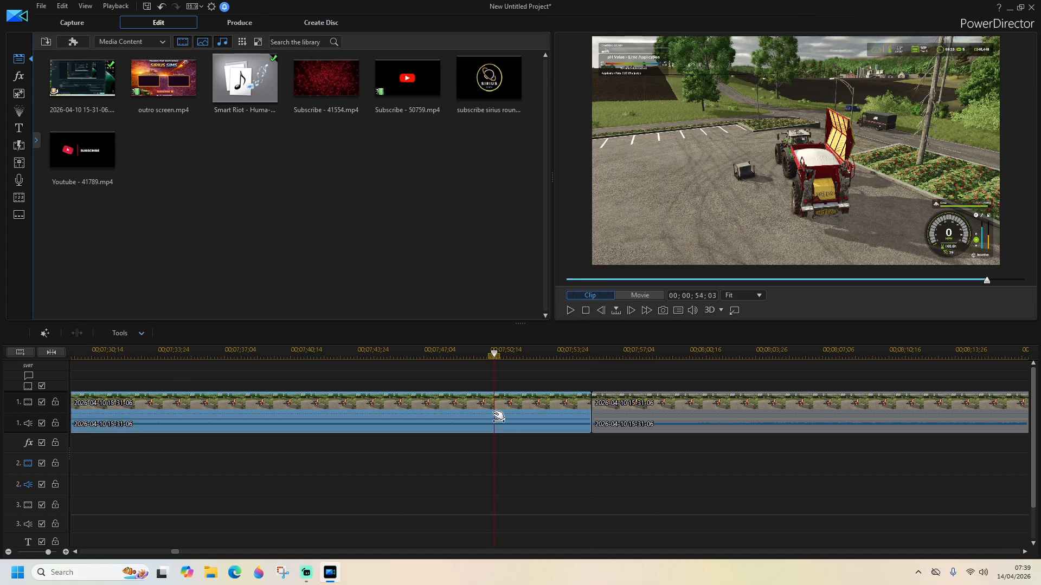
pyautogui.press('Delete')
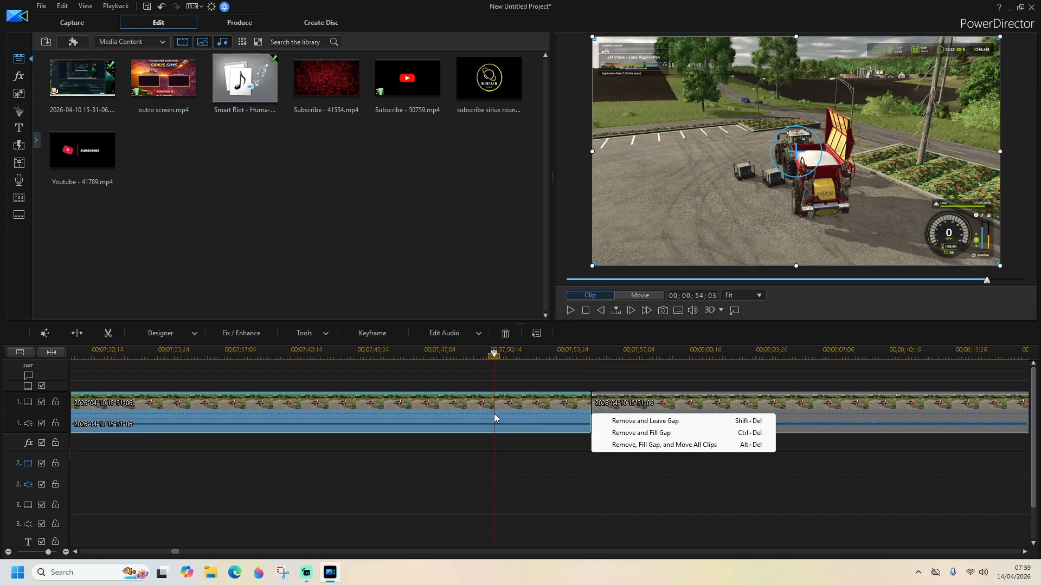
pyautogui.click(637, 433)
# Play on from the cut at 00;06;56;15 and split the recording at 00;07;09;19 on the road drive
pyautogui.moveTo(176, 553); pyautogui.dragTo(166, 554)
pyautogui.moveTo(368, 357); pyautogui.dragTo(364, 355)
pyautogui.click(571, 309)
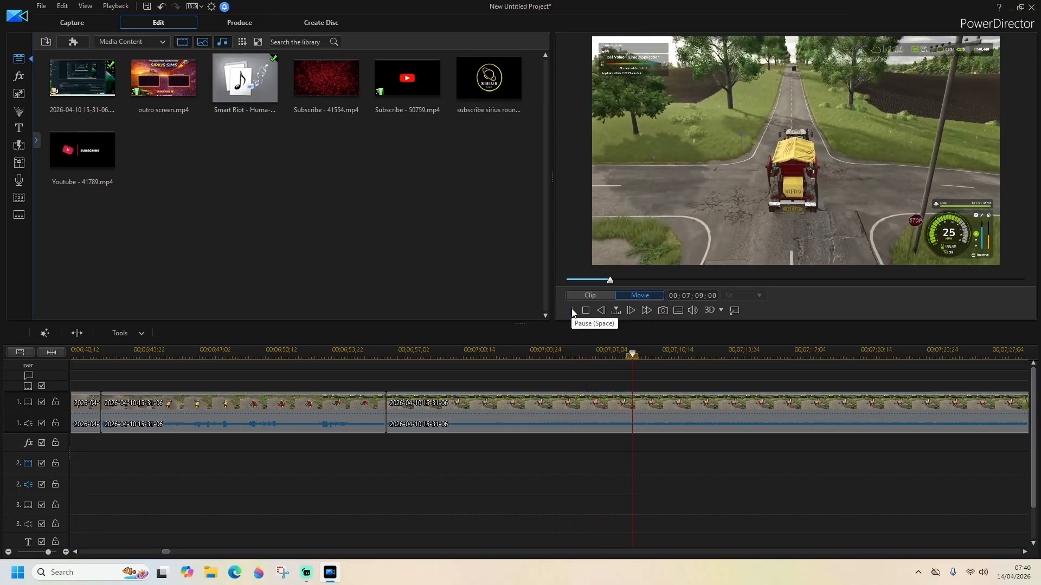
pyautogui.click(571, 311)
pyautogui.click(77, 332)
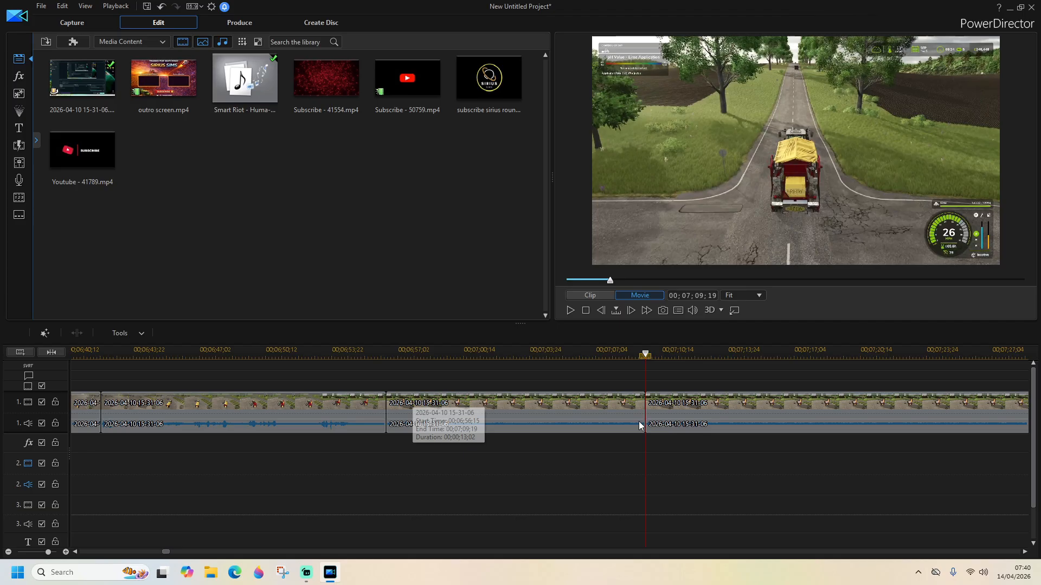
# Split the recording at 00;07;00;19 and delete the short piece between 00;06;56;15 and that split with the gap filled
pyautogui.click(366, 353)
pyautogui.click(570, 311)
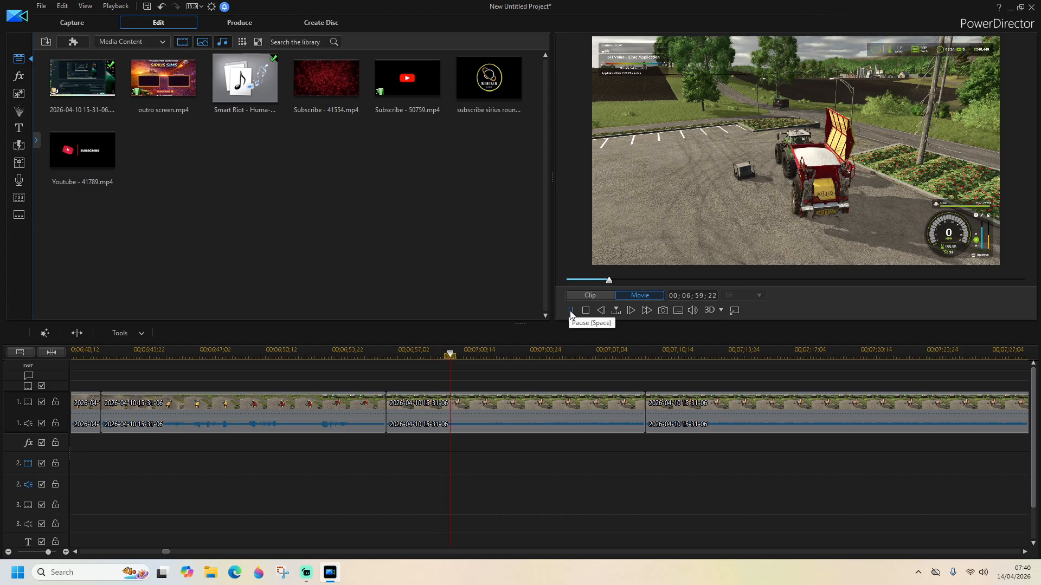
pyautogui.click(77, 334)
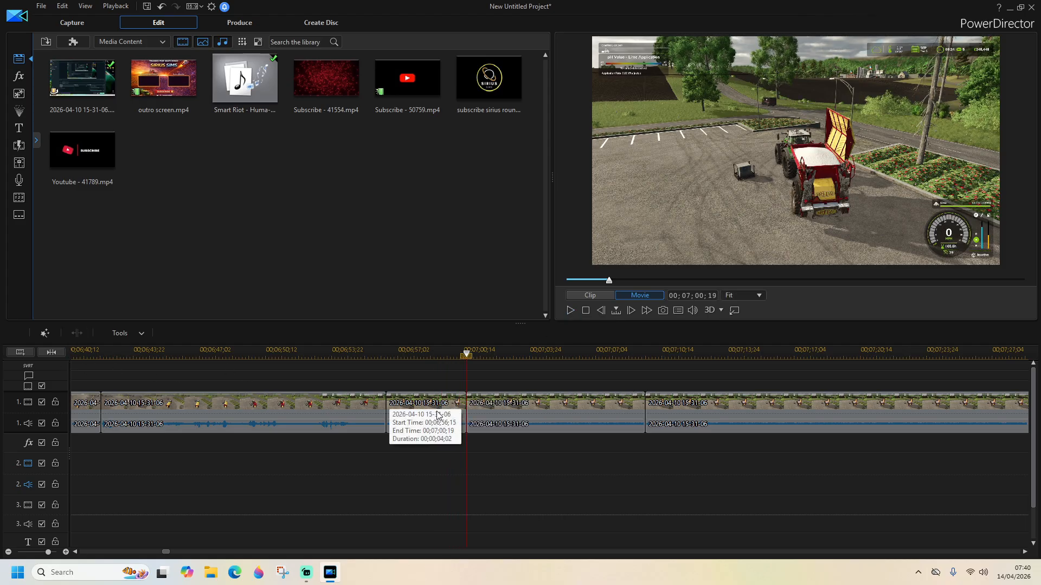
pyautogui.click(434, 416)
pyautogui.press('Delete')
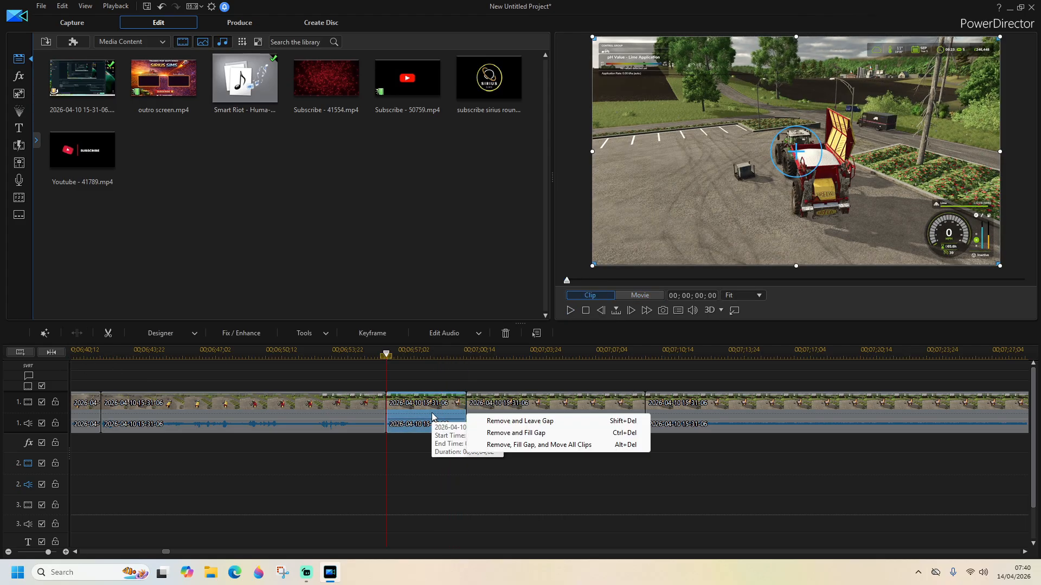
pyautogui.click(503, 434)
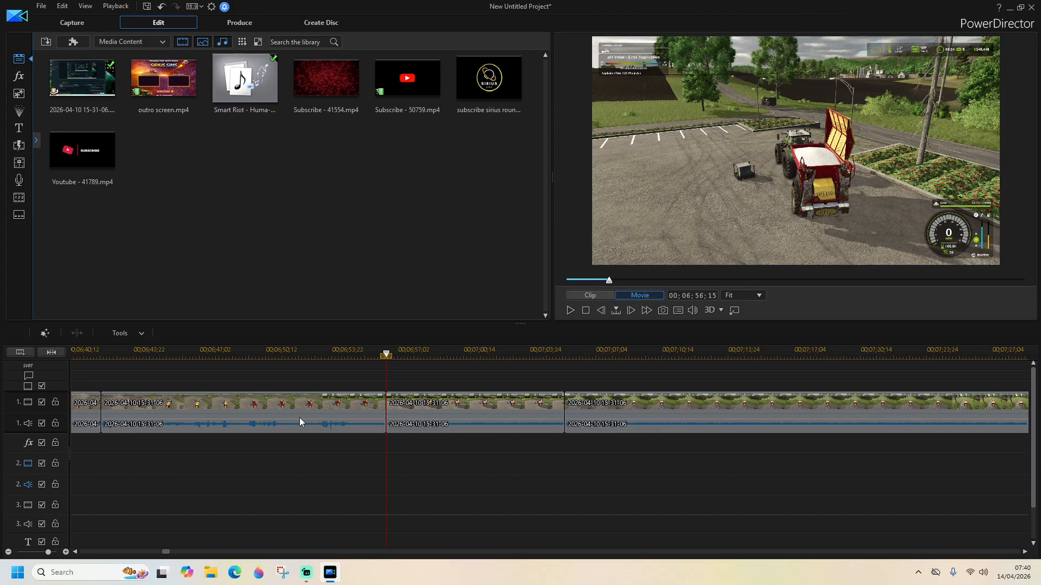
# Play from 00;06;53;20 across the new cut at 00;06;56;15 to check the transition from loading to driving
pyautogui.click(330, 356)
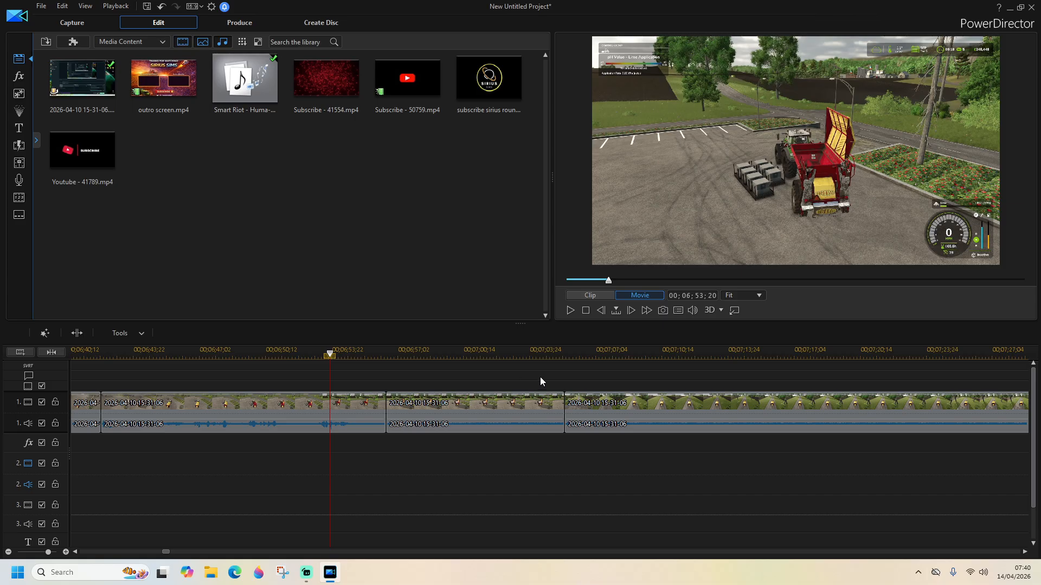
pyautogui.click(570, 310)
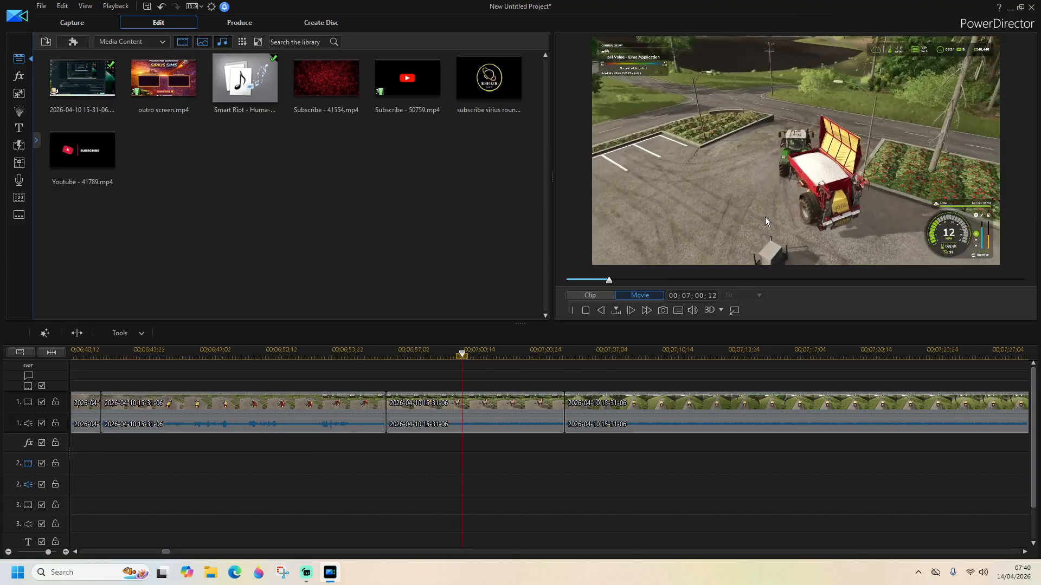
pyautogui.click(1027, 551)
pyautogui.click(1027, 552)
pyautogui.click(1026, 551)
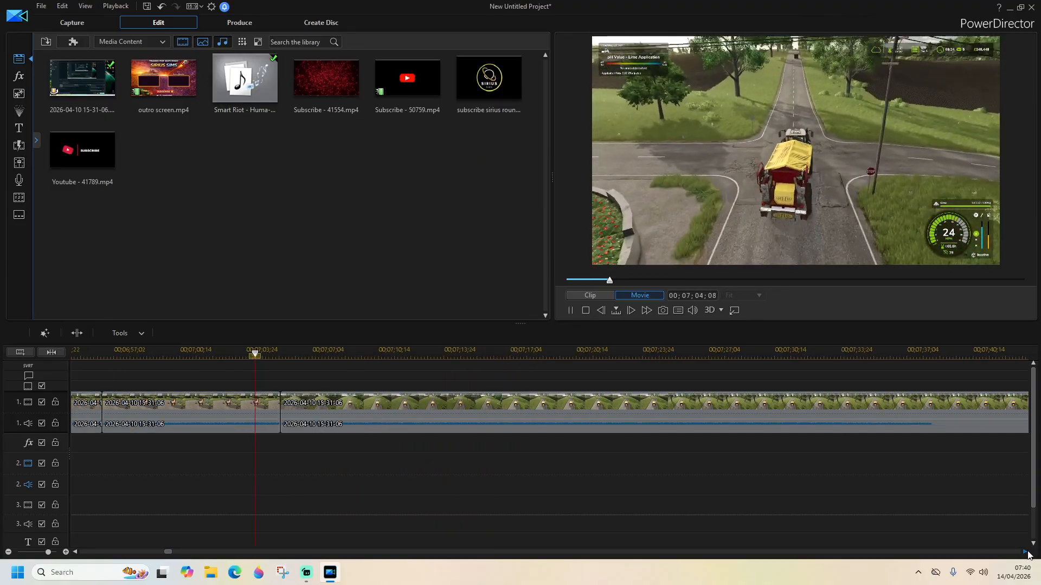
pyautogui.click(1027, 552)
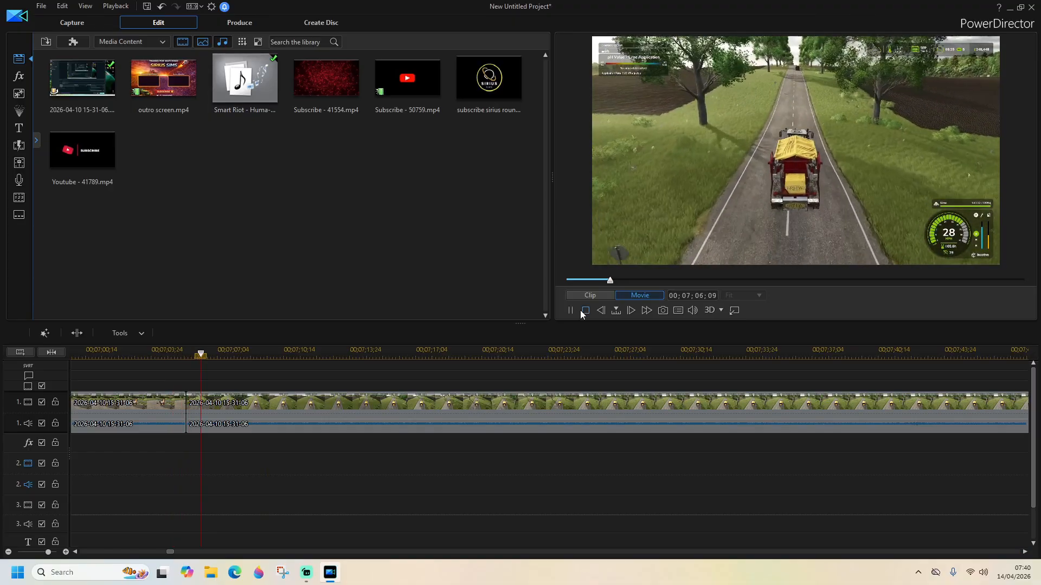
# Split the recording at 00;08;05;11 just before the speech resumes and delete the silent road drive ahead of it with the gap filled
pyautogui.click(1009, 353)
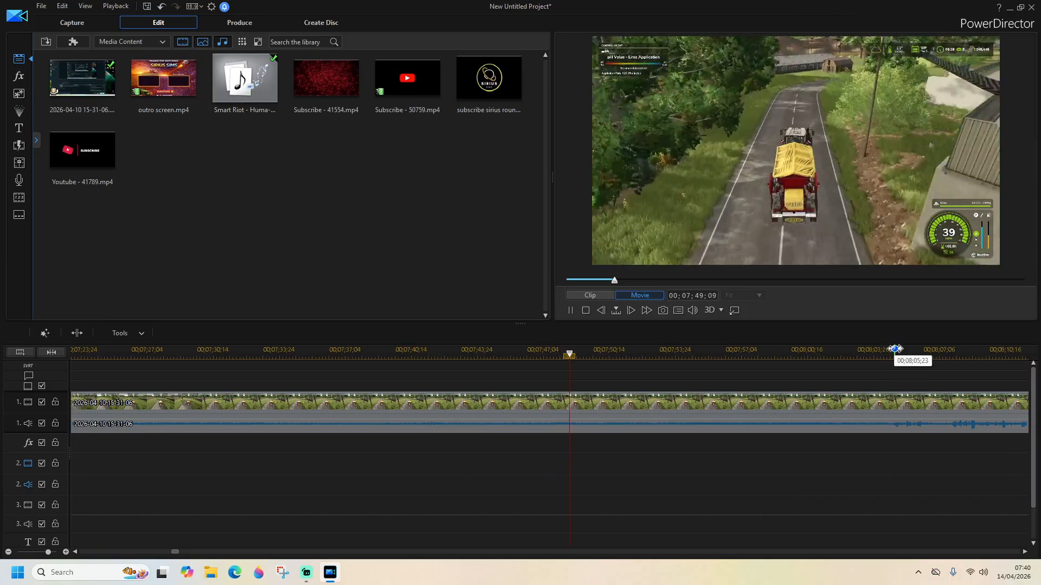
pyautogui.click(891, 353)
pyautogui.click(886, 353)
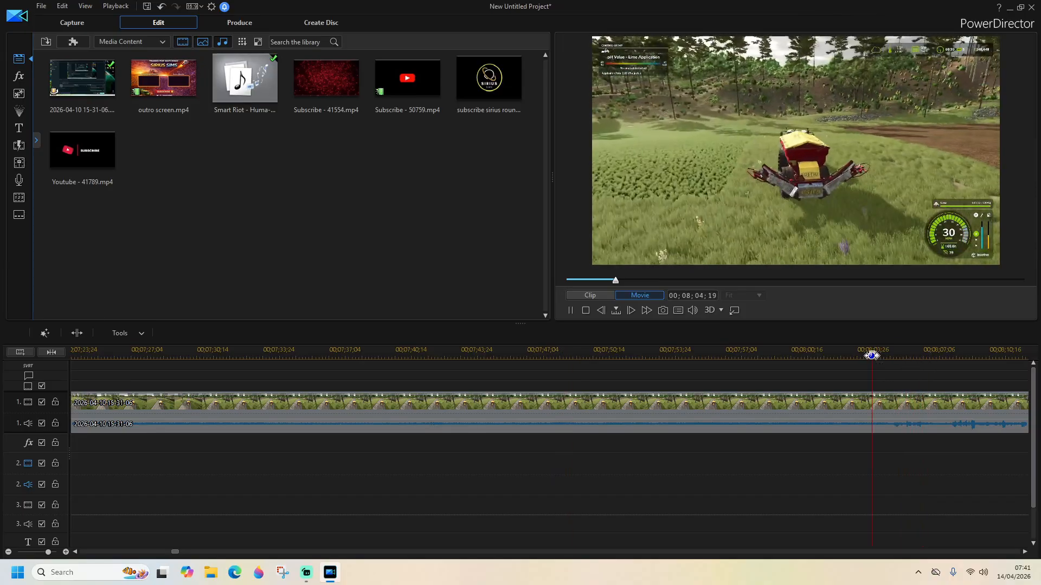
pyautogui.click(569, 311)
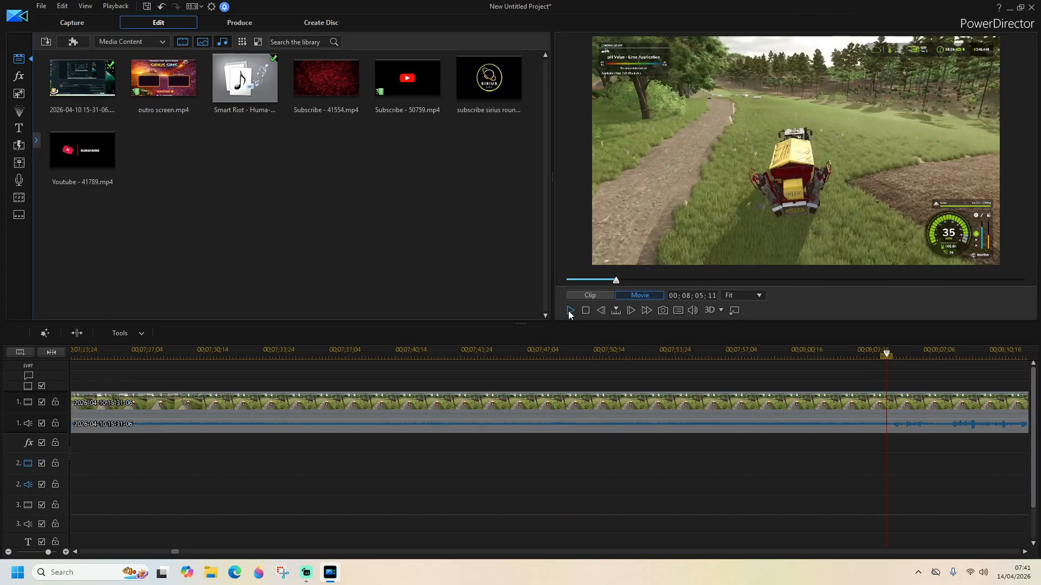
pyautogui.click(76, 333)
pyautogui.click(794, 404)
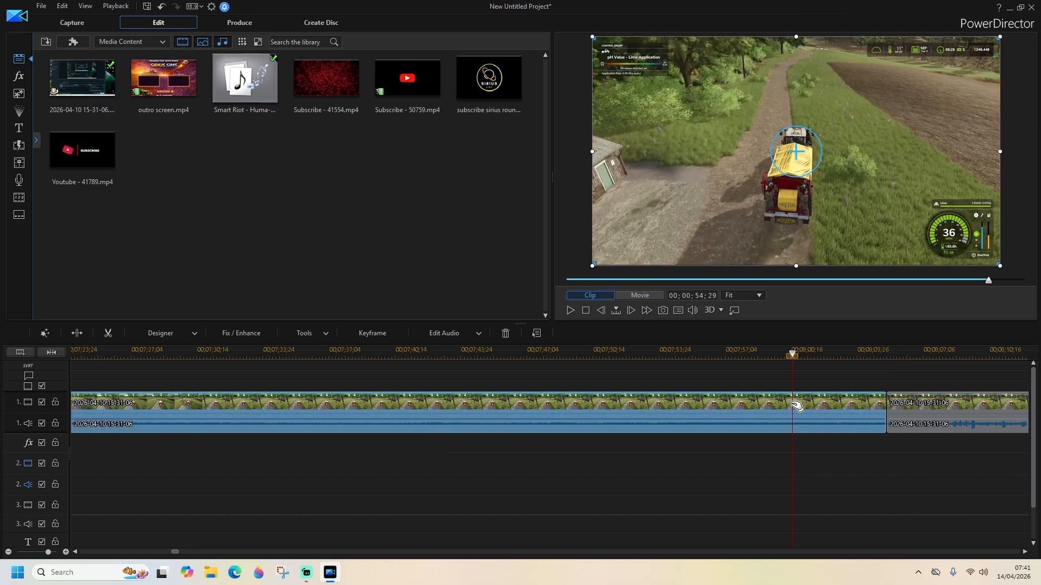
pyautogui.press('Delete')
pyautogui.click(876, 434)
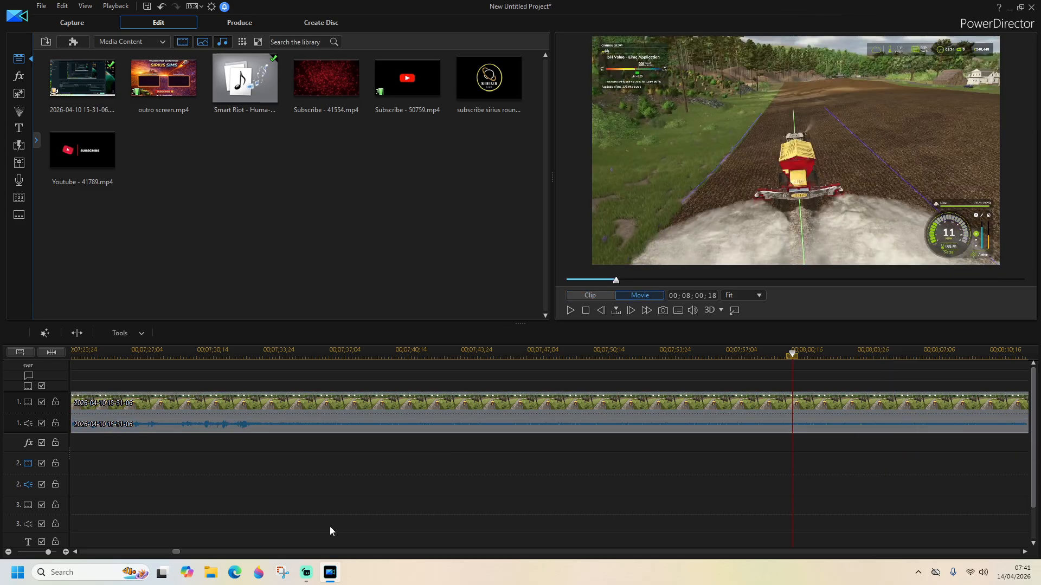
# Play from 00;07;04;24 across the new cut and split the recording at 00;07;33;23, where the commentary ends before lime spreading
pyautogui.moveTo(178, 553); pyautogui.dragTo(170, 554)
pyautogui.click(447, 360)
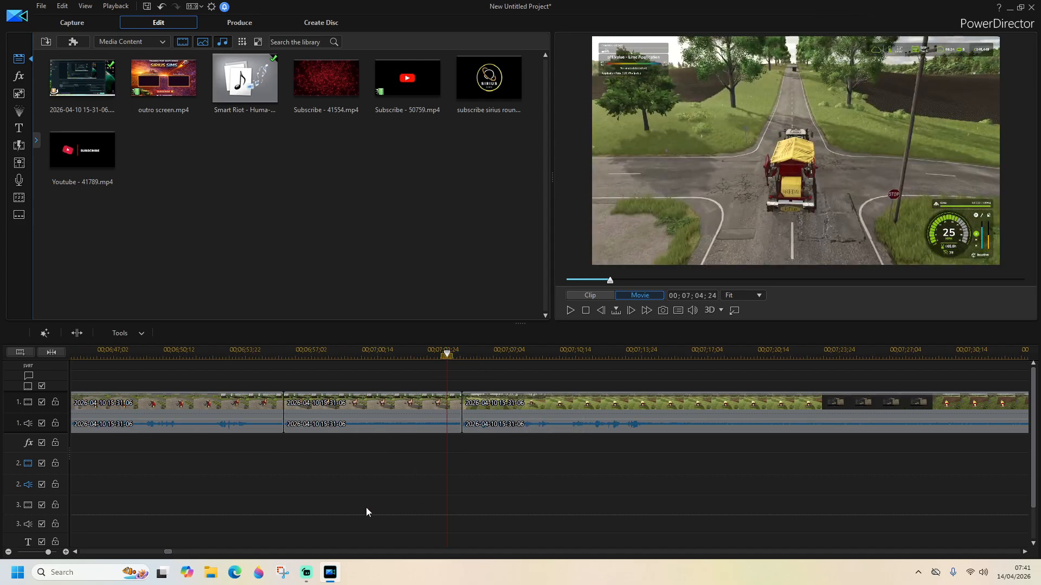
pyautogui.click(571, 309)
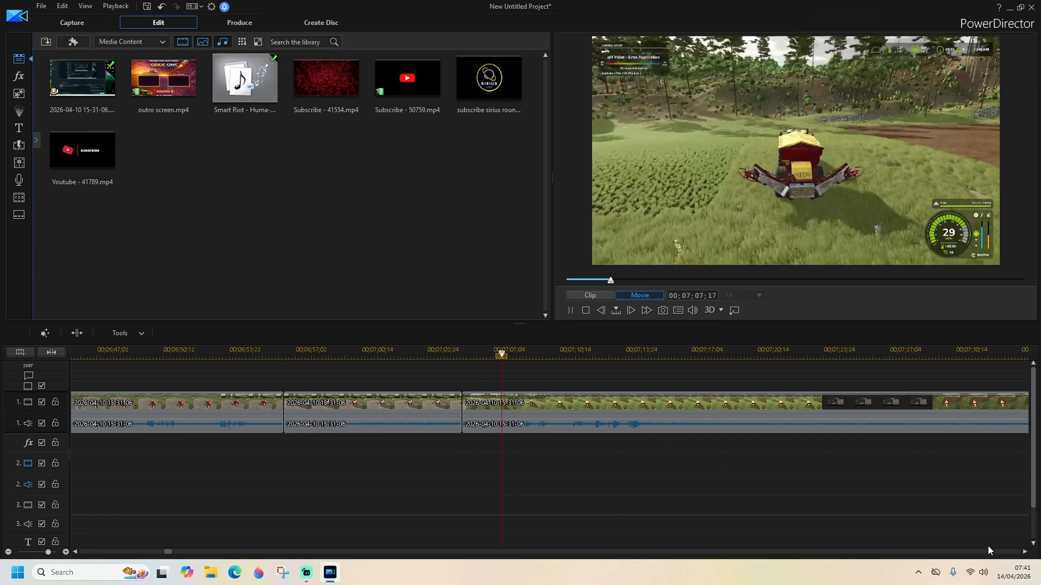
pyautogui.click(1025, 552)
pyautogui.click(1025, 552)
pyautogui.click(1025, 552)
pyautogui.click(1024, 552)
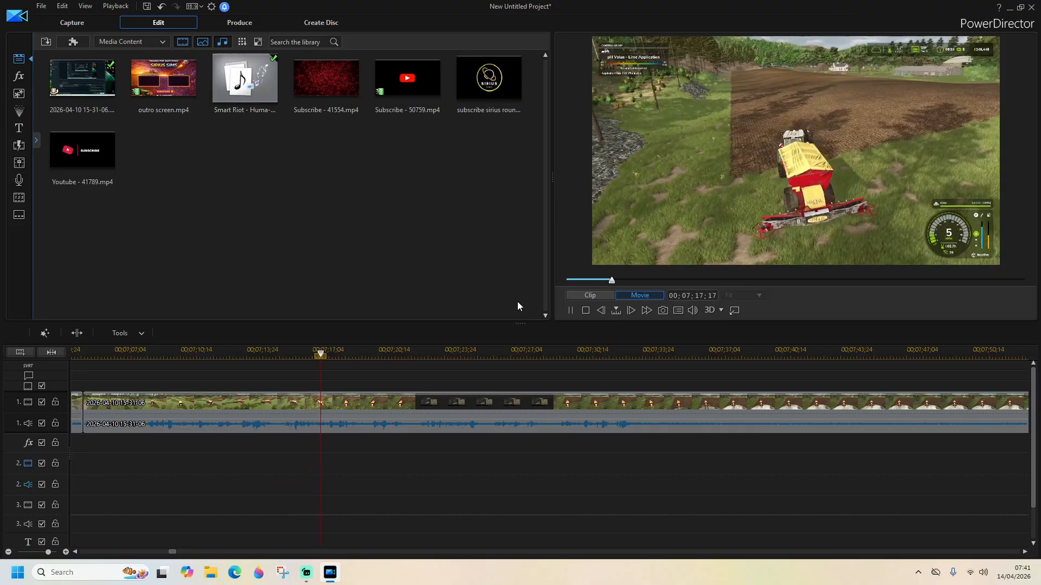
pyautogui.click(1025, 552)
pyautogui.click(1025, 552)
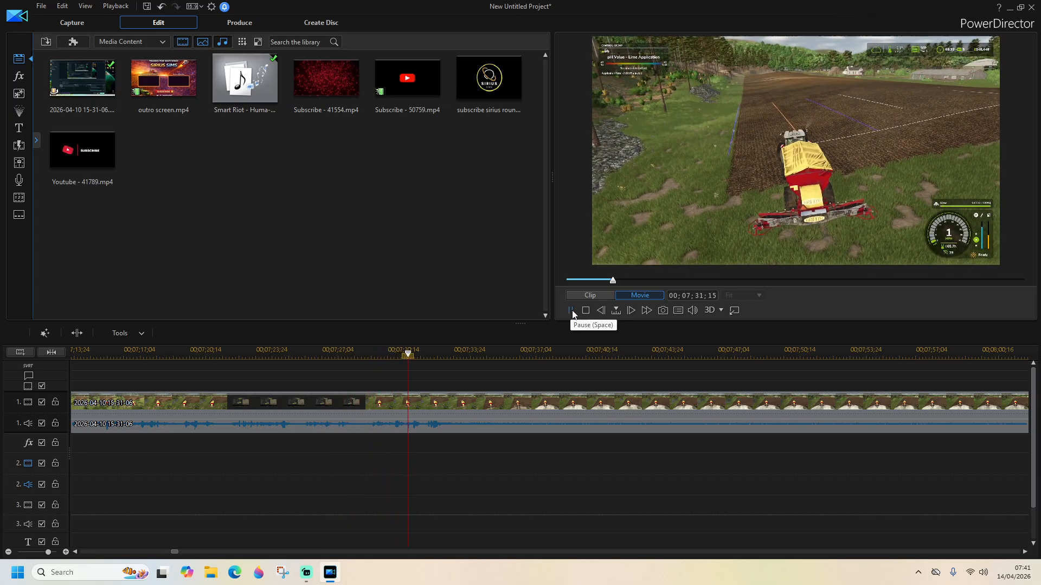
pyautogui.click(570, 310)
pyautogui.click(85, 335)
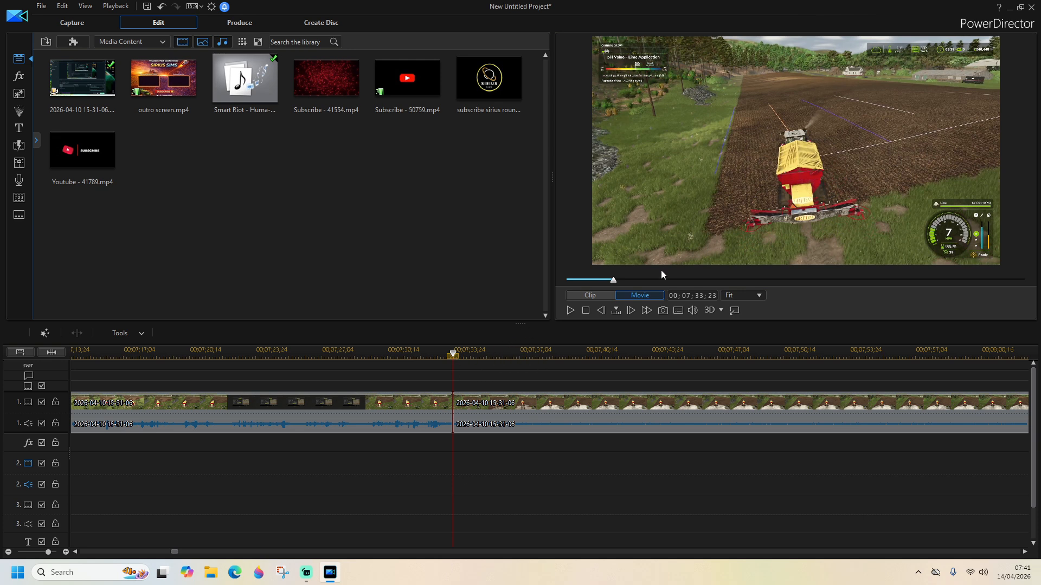
# Play and scan the lime-spreading footage onward from 00;07;33;23 and split the recording at 00;16;03;04, just before the speech resumes
pyautogui.click(569, 310)
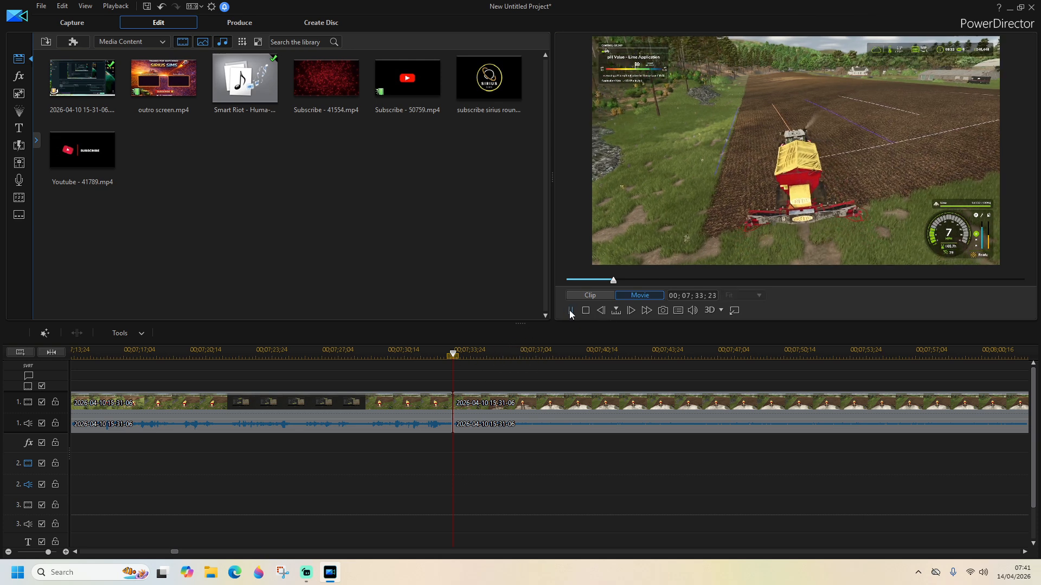
pyautogui.click(1002, 354)
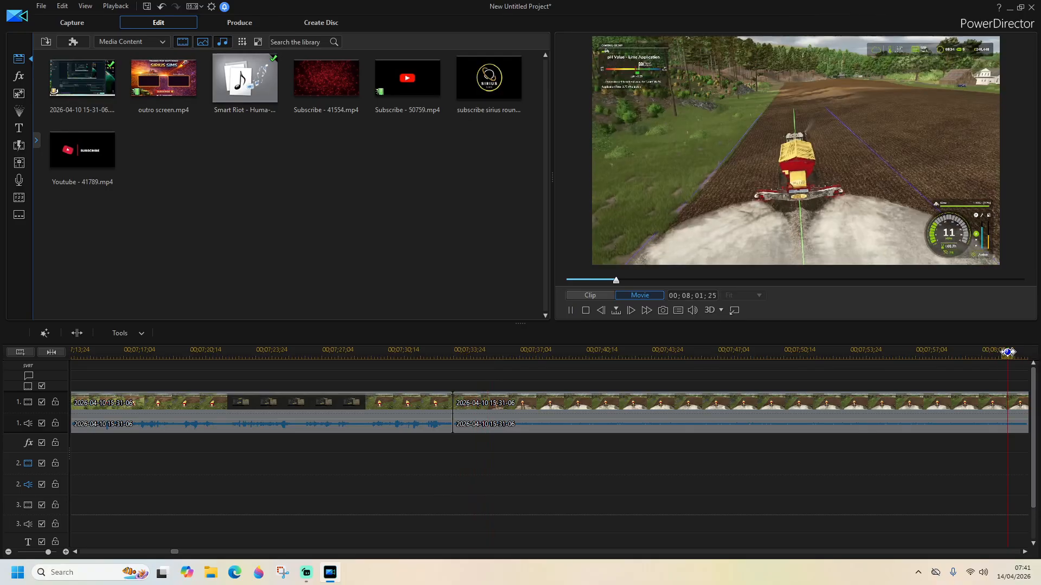
pyautogui.click(1006, 352)
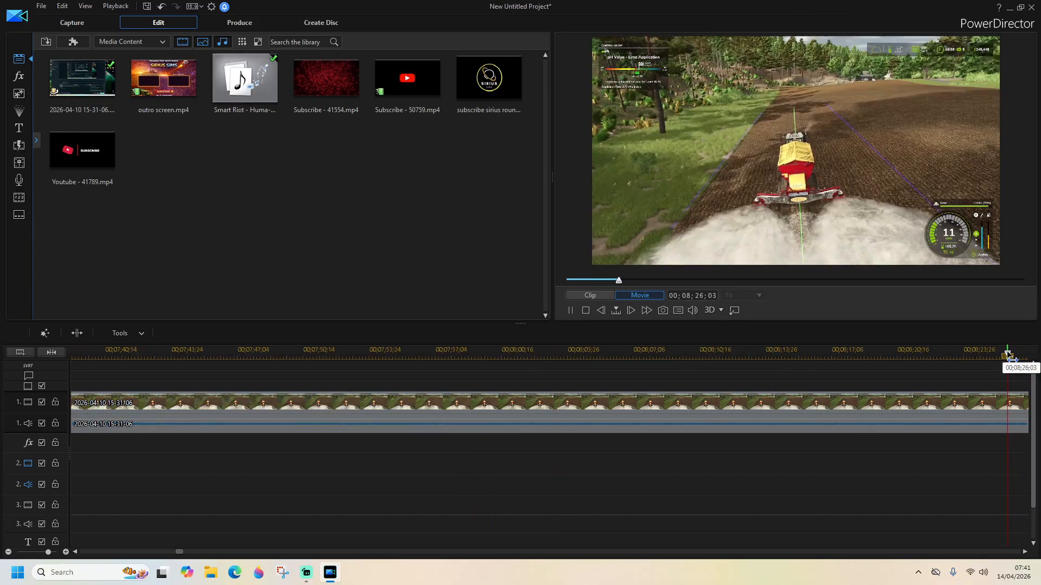
pyautogui.click(1011, 352)
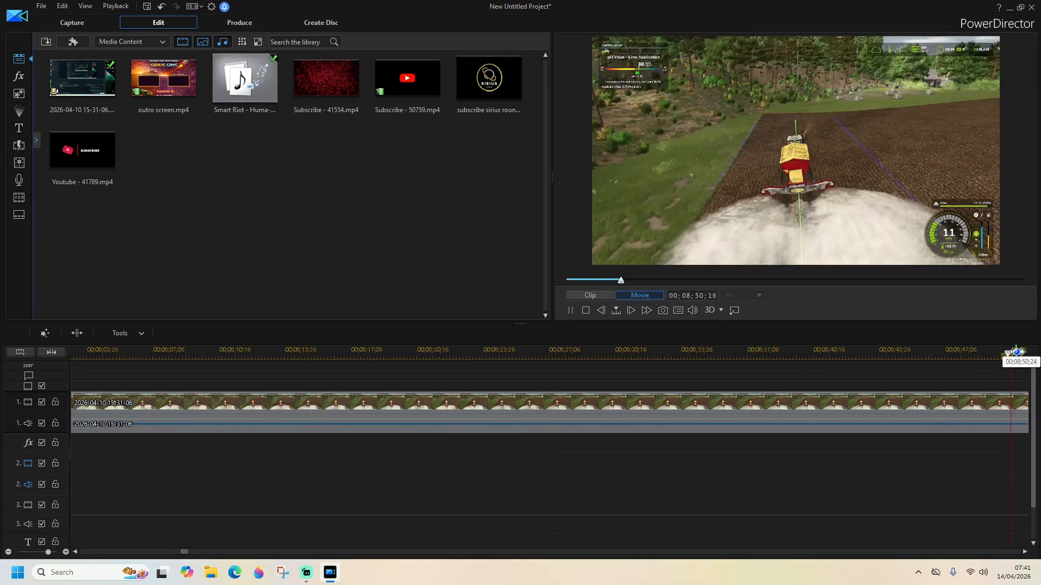
pyautogui.click(1016, 352)
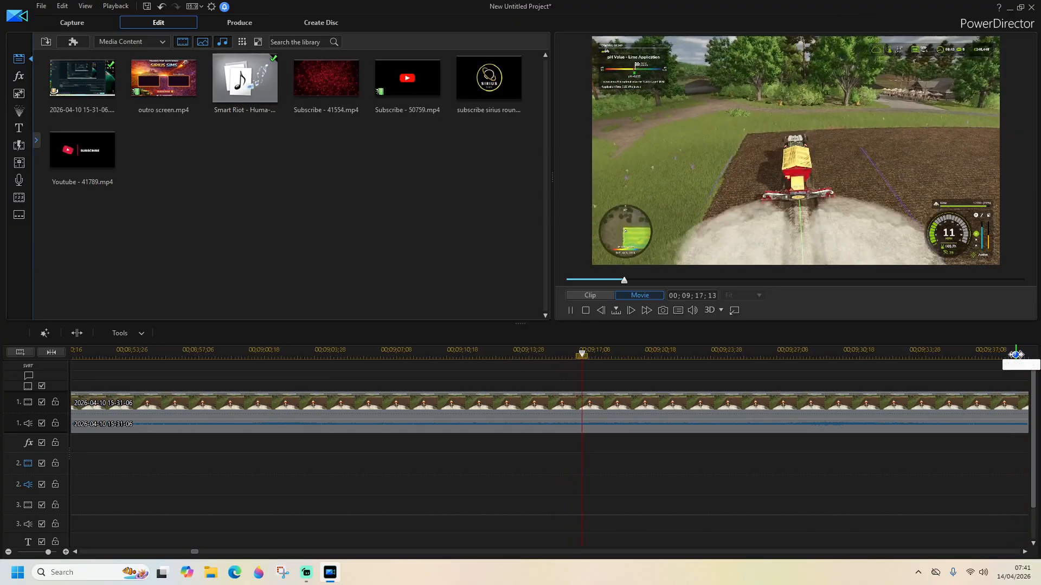
pyautogui.click(1013, 352)
pyautogui.click(1012, 353)
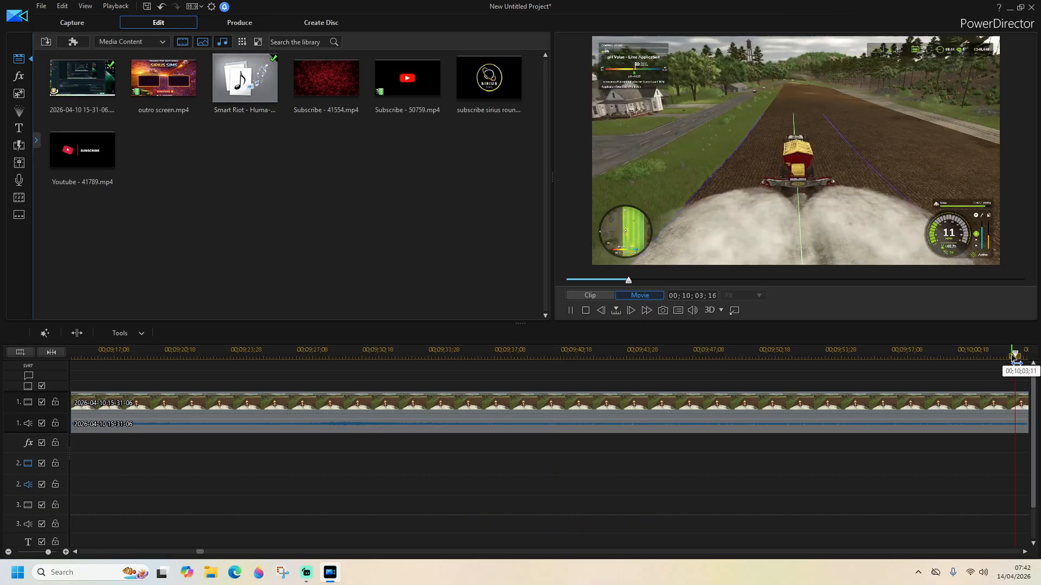
pyautogui.click(1011, 353)
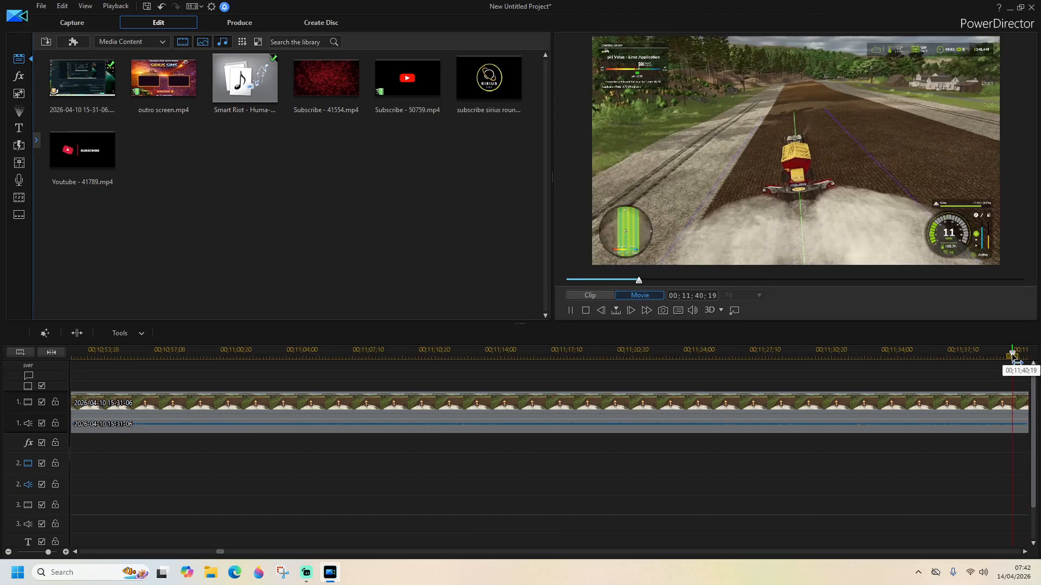
pyautogui.moveTo(1013, 354); pyautogui.dragTo(984, 363)
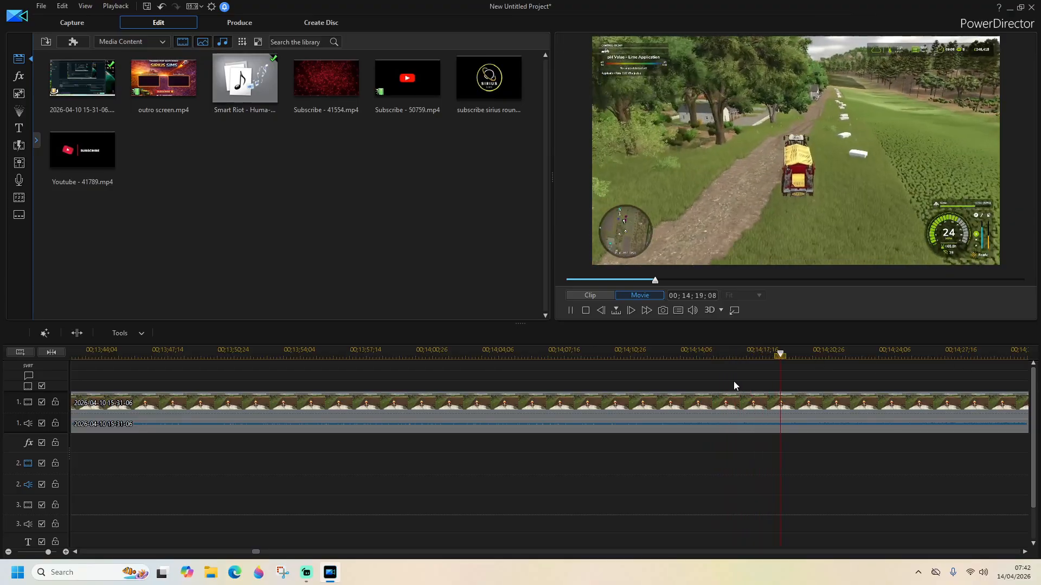
pyautogui.click(1020, 353)
pyautogui.moveTo(1020, 354); pyautogui.dragTo(1015, 353)
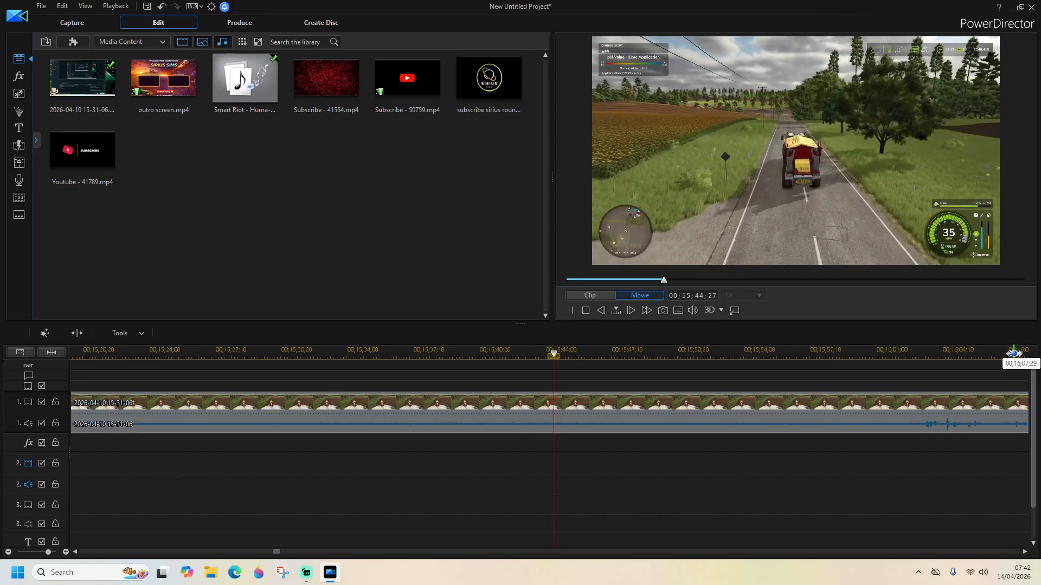
pyautogui.click(909, 355)
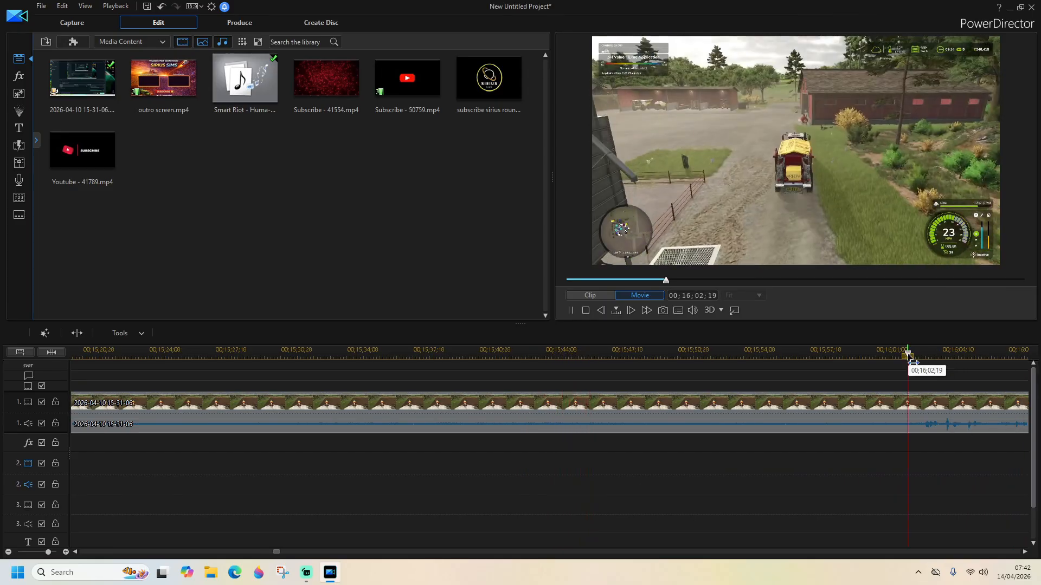
pyautogui.click(570, 310)
pyautogui.moveTo(944, 355); pyautogui.dragTo(923, 364)
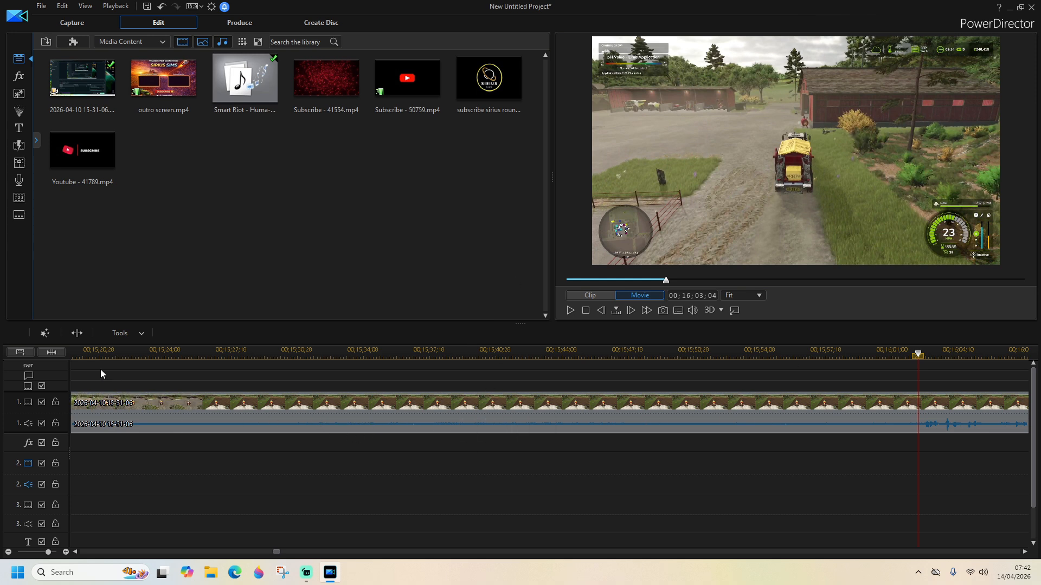
pyautogui.click(78, 334)
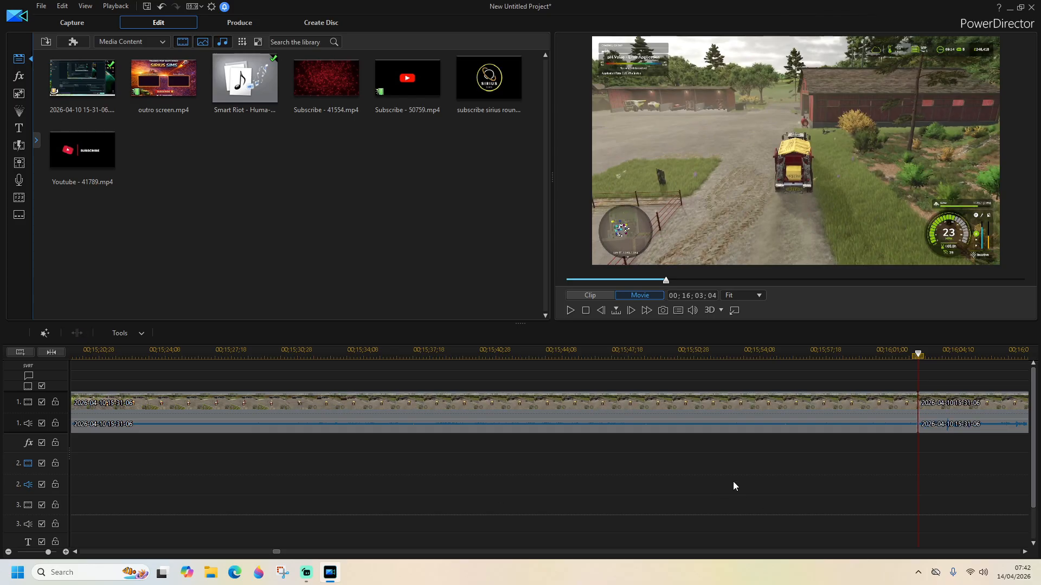
# Open the Video Speed Designer for the uncommented lime-spreading clip between 00;07;33;23 and 00;16;03;04
pyautogui.click(698, 419)
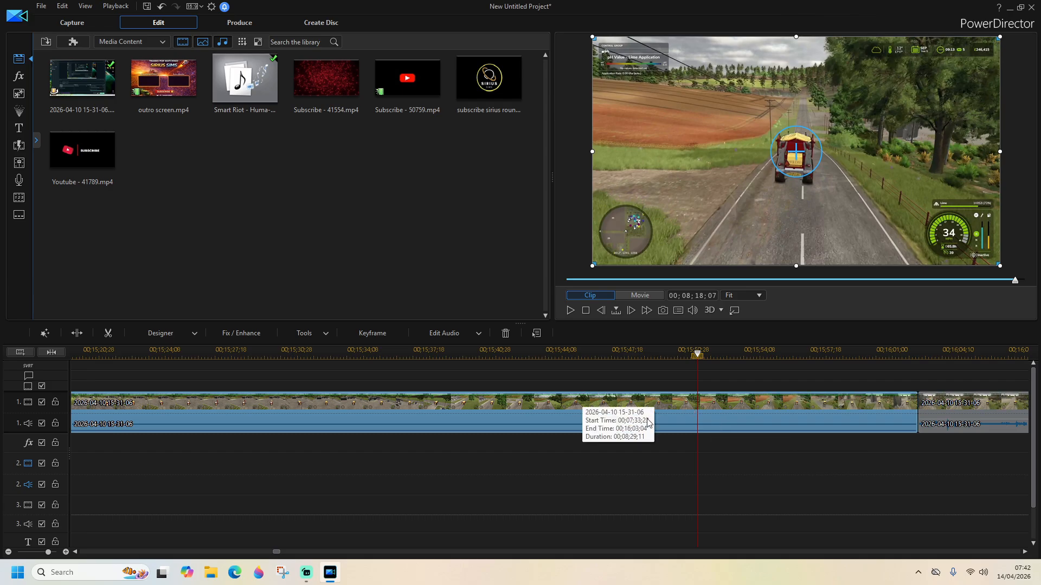
pyautogui.click(315, 333)
pyautogui.click(318, 348)
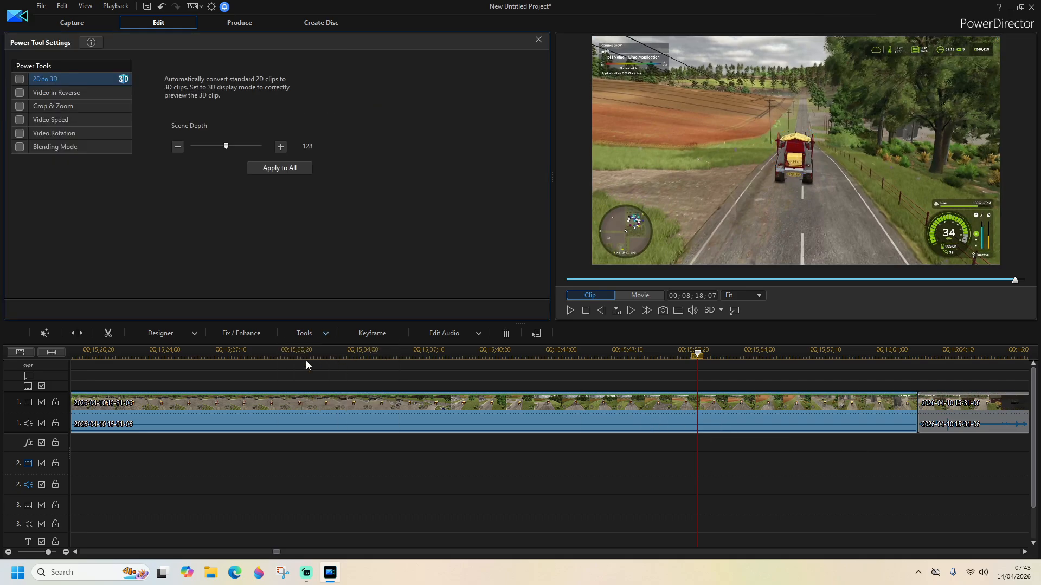
pyautogui.click(72, 120)
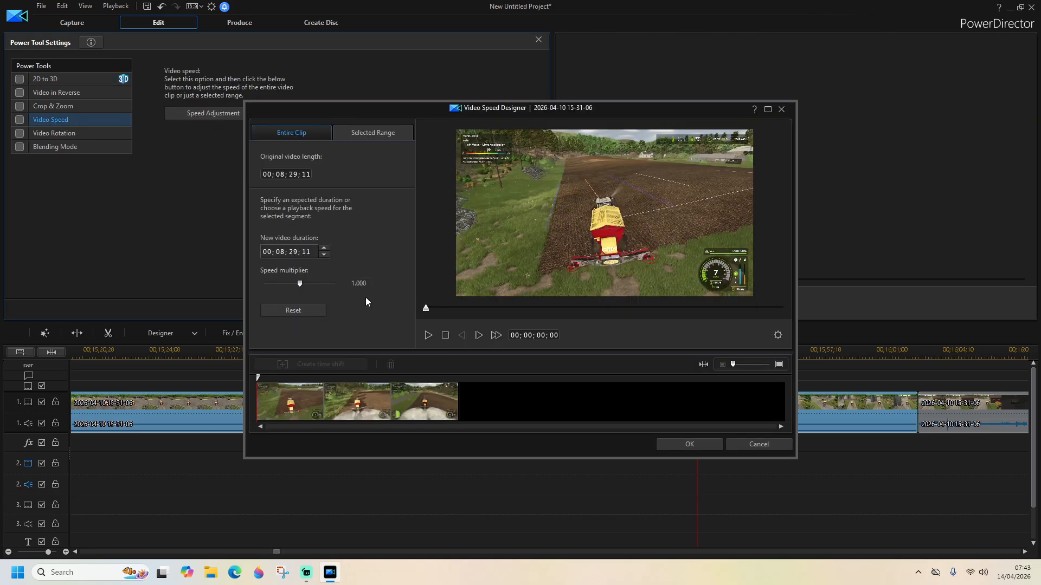
# Try a speed multiplier of 7 on the entire lime-spreading clip
pyautogui.doubleClick(365, 283)
pyautogui.write('7')
pyautogui.press('Return')
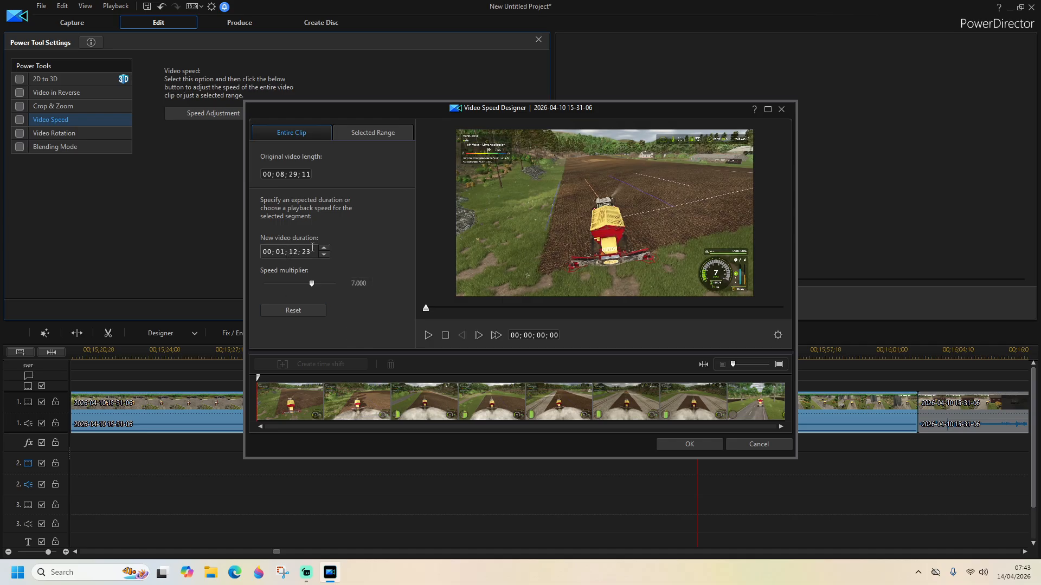
# Set the lime-spreading clip's speed multiplier to 5 and apply the speed change
pyautogui.doubleClick(369, 279)
pyautogui.write('5')
pyautogui.press('Return')
pyautogui.click(697, 449)
# Lock the first track and place the playhead at the start of the sped-up clip, 00;07;33;23
pyautogui.moveTo(199, 554); pyautogui.dragTo(186, 554)
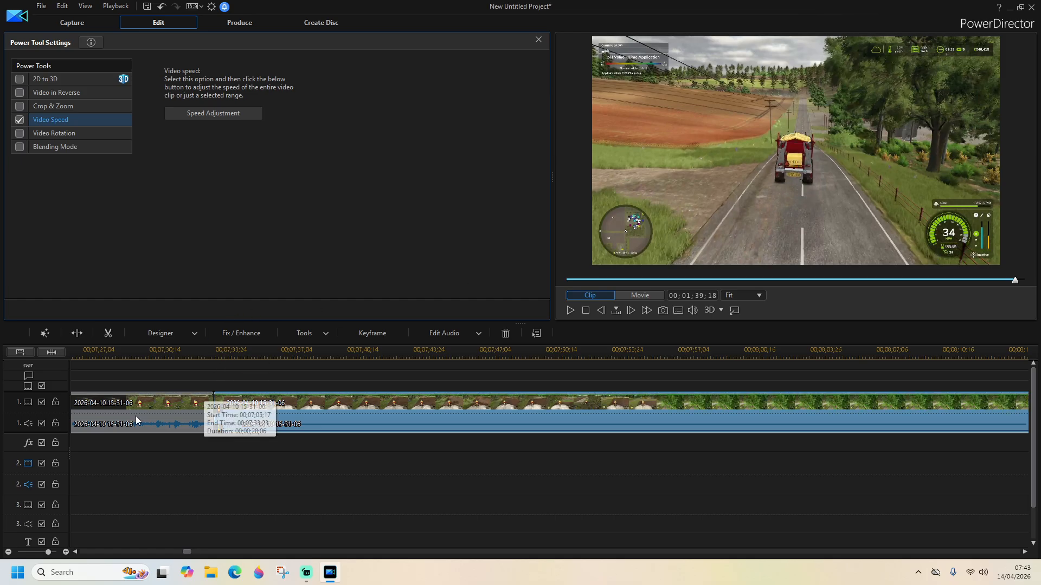
pyautogui.click(58, 404)
pyautogui.click(212, 405)
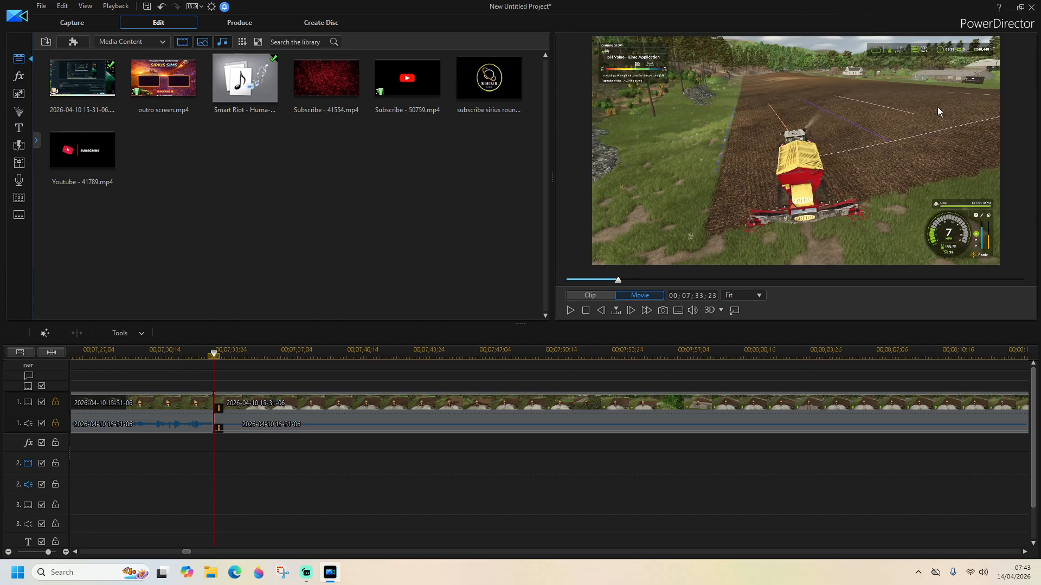
# Switch to the desktop and open the youtube folder inside the royalty free music folder
pyautogui.click(1011, 8)
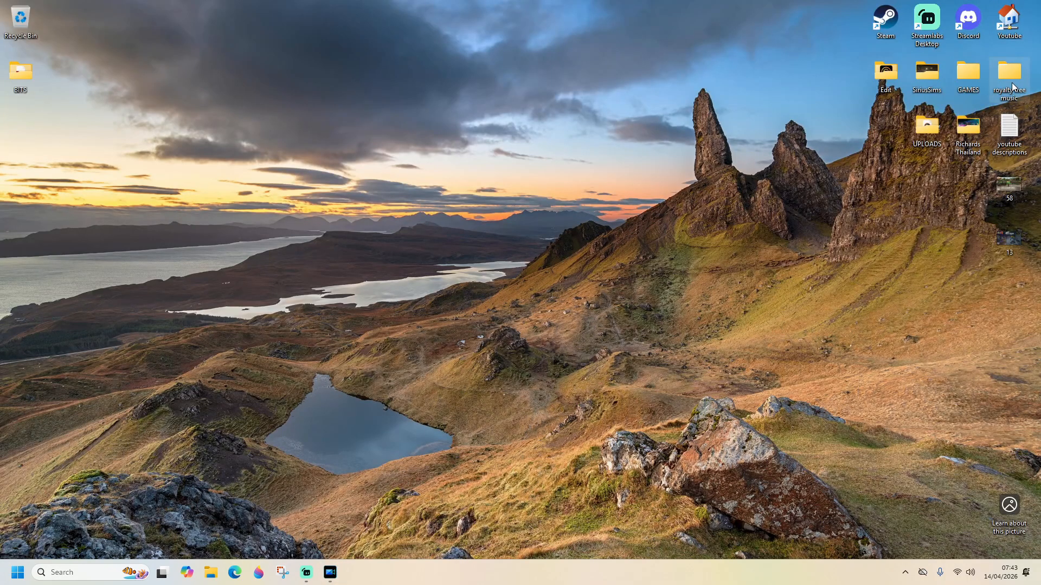
pyautogui.doubleClick(1010, 79)
pyautogui.doubleClick(488, 320)
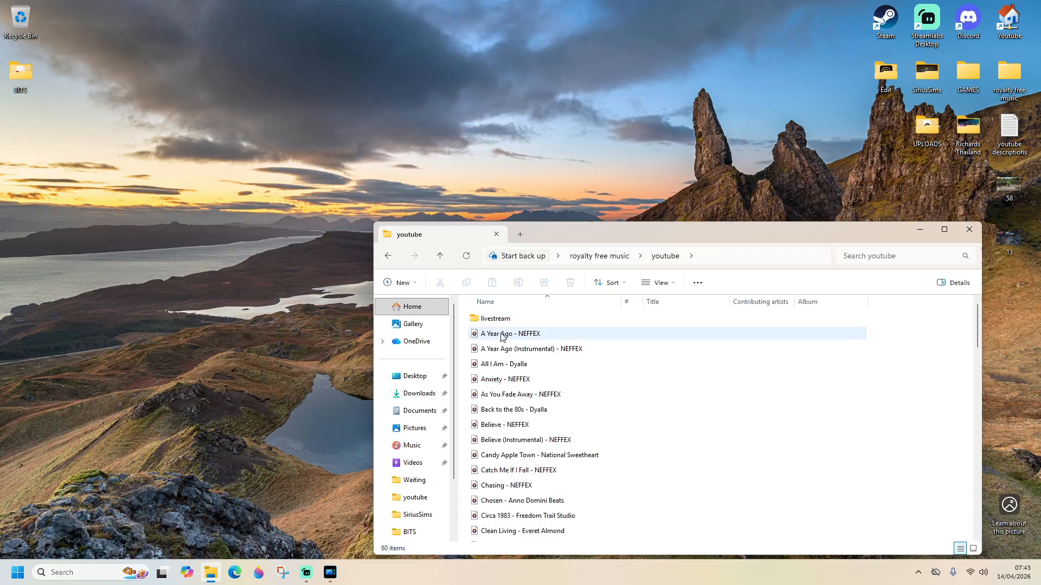
pyautogui.moveTo(582, 228); pyautogui.dragTo(522, 141)
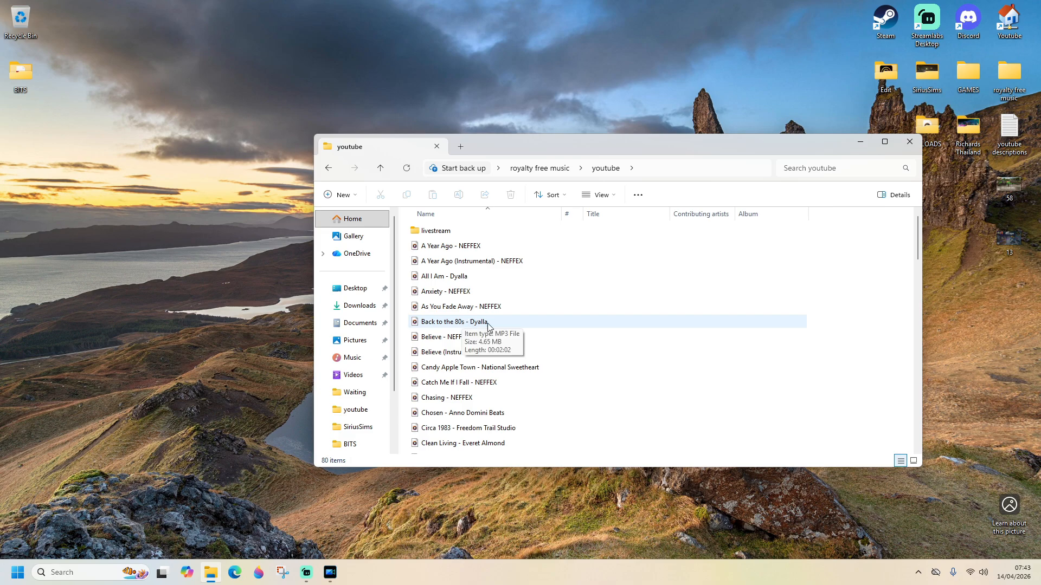
# Preview the track "Back to the 80s - Dyalla" in Media Player, pausing and resuming it, and close the player
pyautogui.doubleClick(504, 323)
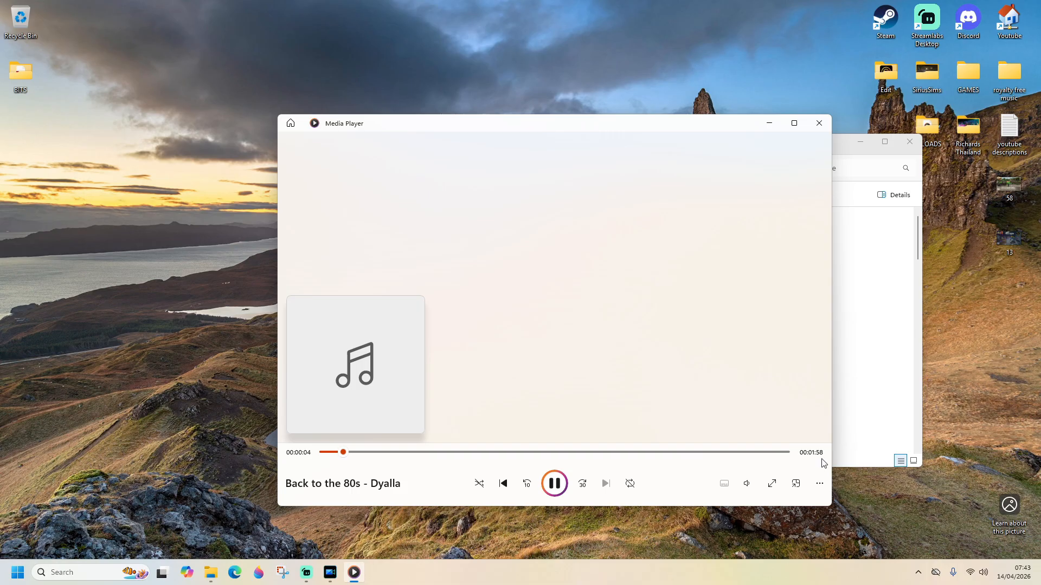
pyautogui.click(556, 487)
pyautogui.click(556, 488)
pyautogui.click(554, 484)
pyautogui.click(554, 483)
pyautogui.click(554, 484)
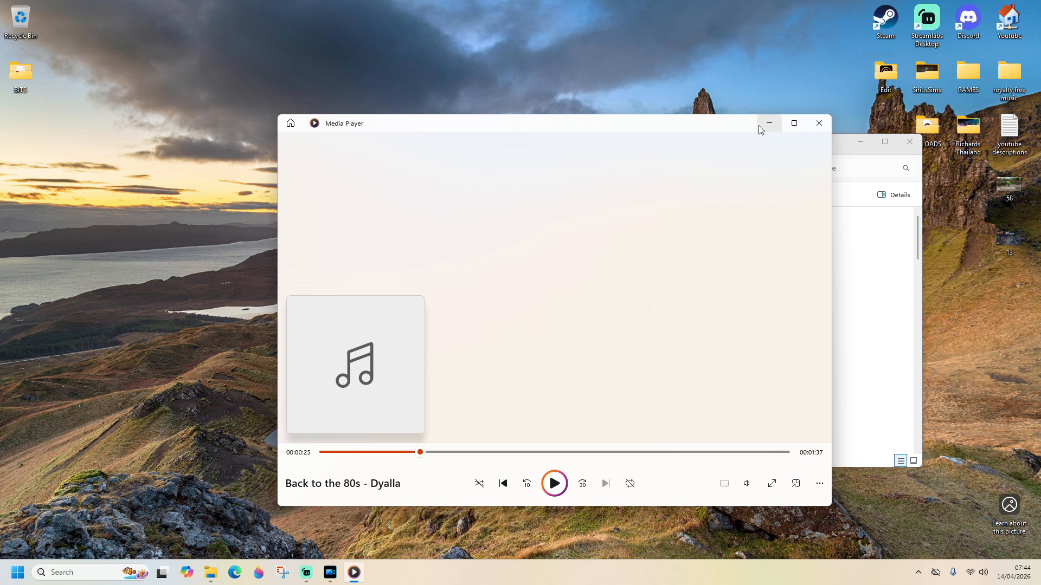
pyautogui.click(818, 123)
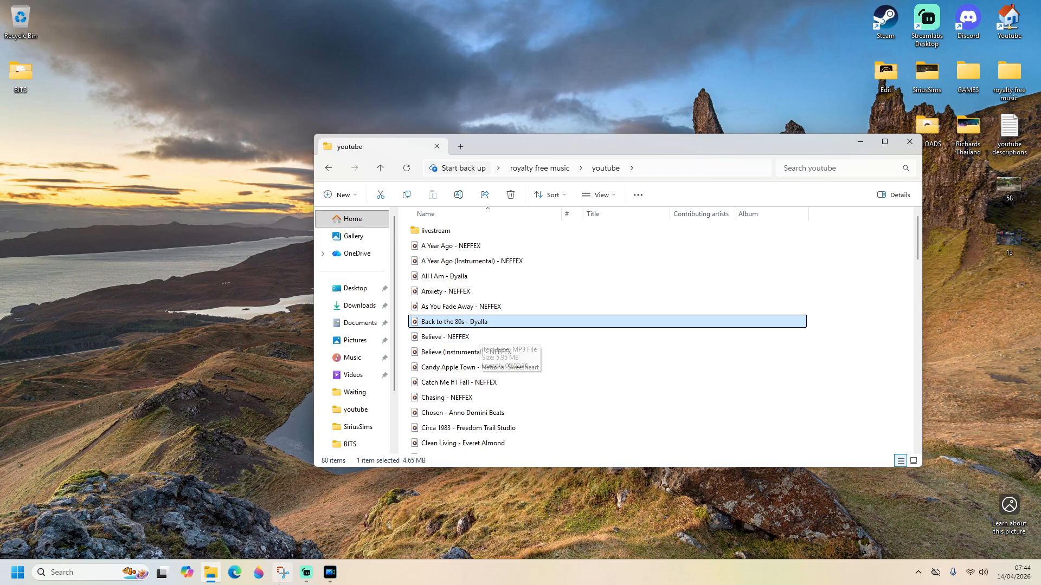
# Check the sped-up clip's duration in PowerDirector and browse the youtube music folder for a track of suitable length
pyautogui.click(330, 573)
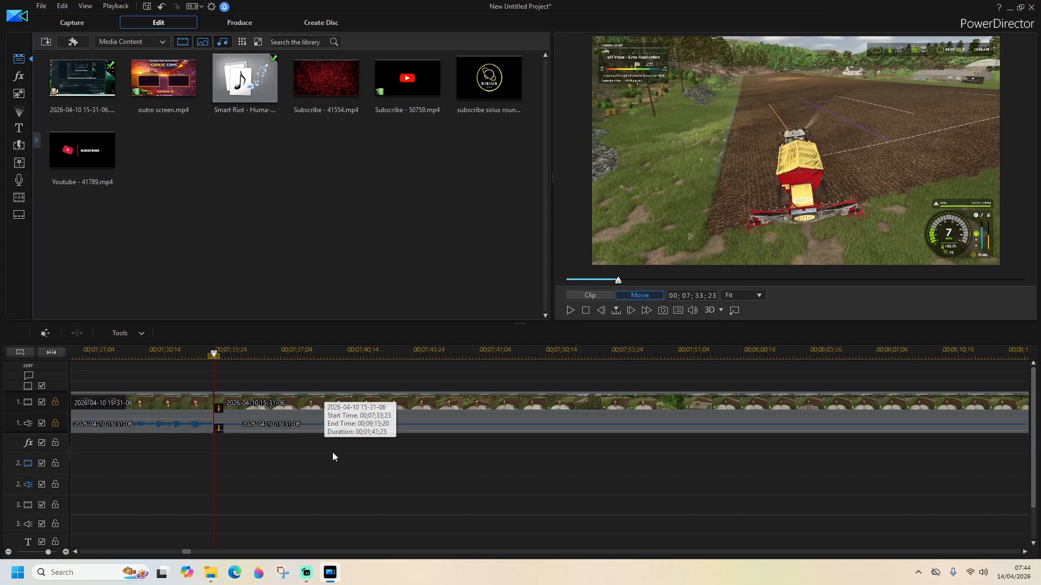
pyautogui.click(331, 572)
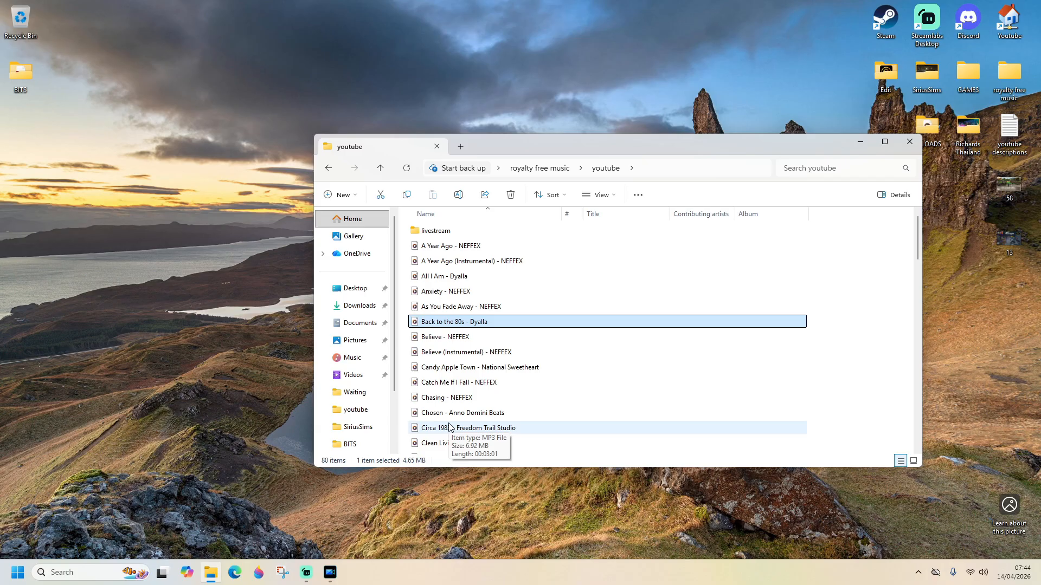
pyautogui.click(451, 444)
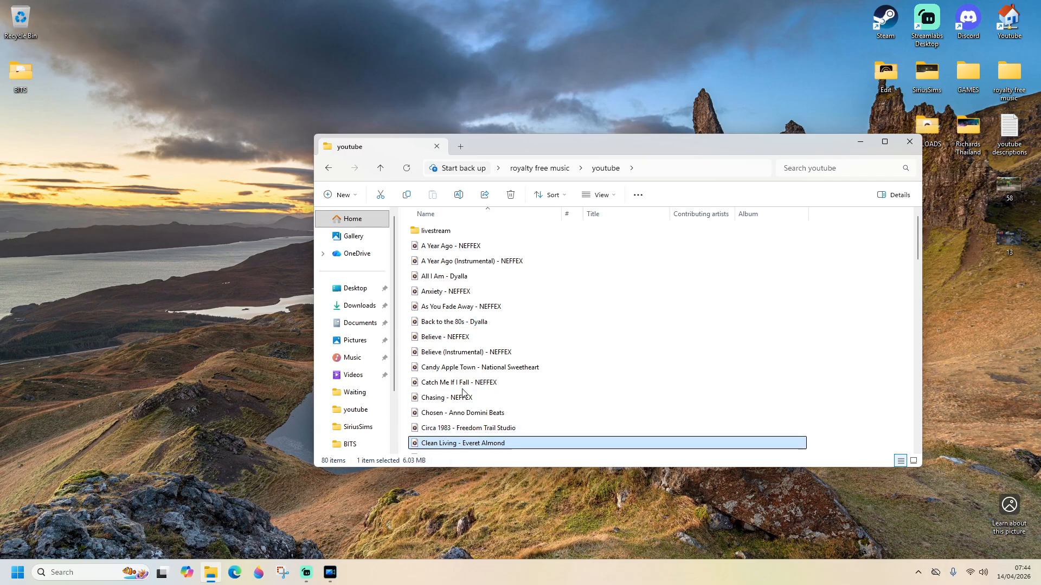
pyautogui.scroll(-5, 447, 388)
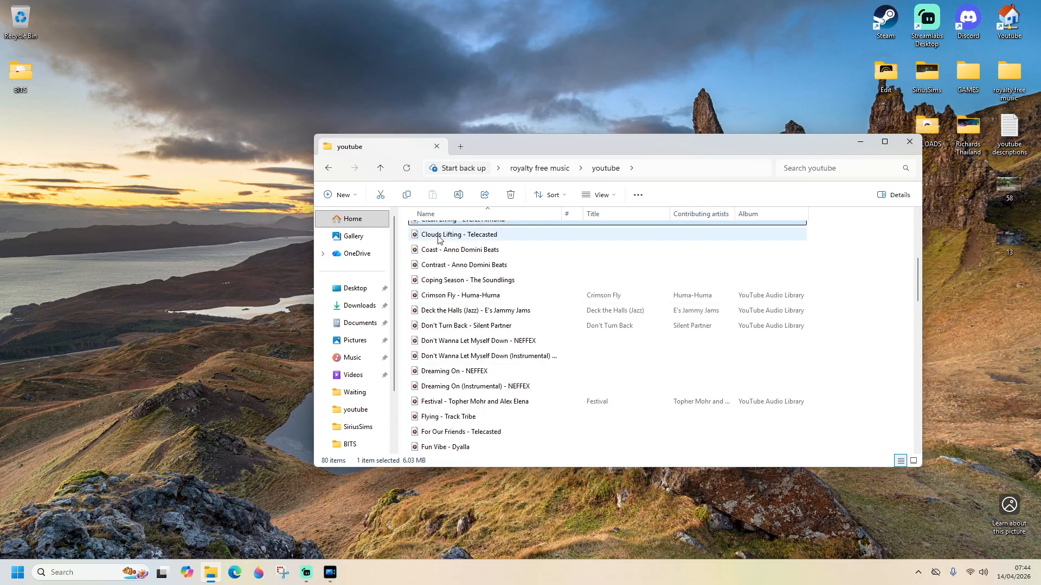
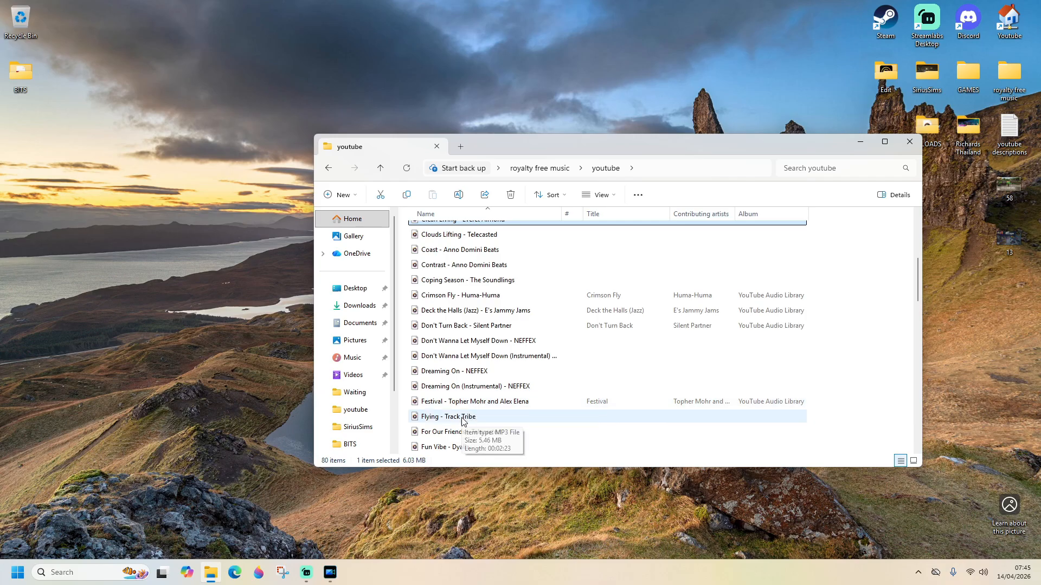
pyautogui.click(461, 449)
pyautogui.scroll(-4, 464, 401)
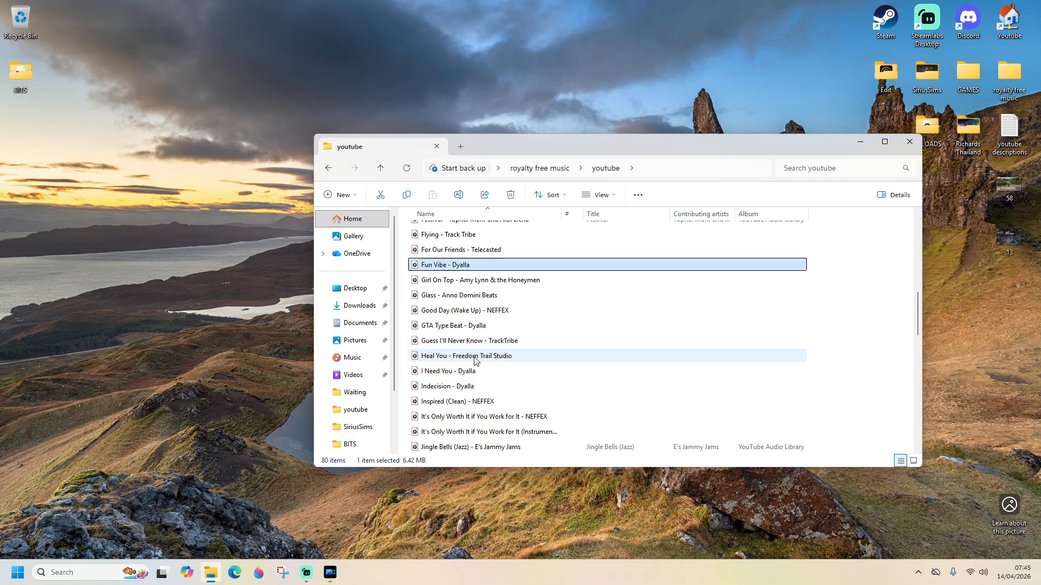
# Preview several positions of "Inspired (Clean) - NEFFEX" in Media Player, and close both the player and the music folder
pyautogui.doubleClick(471, 402)
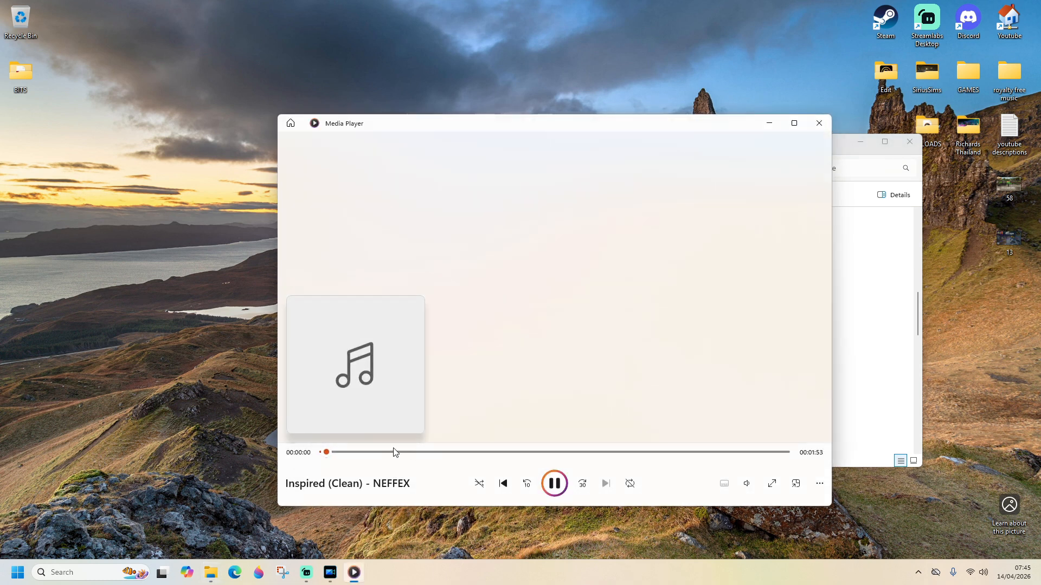
pyautogui.click(554, 484)
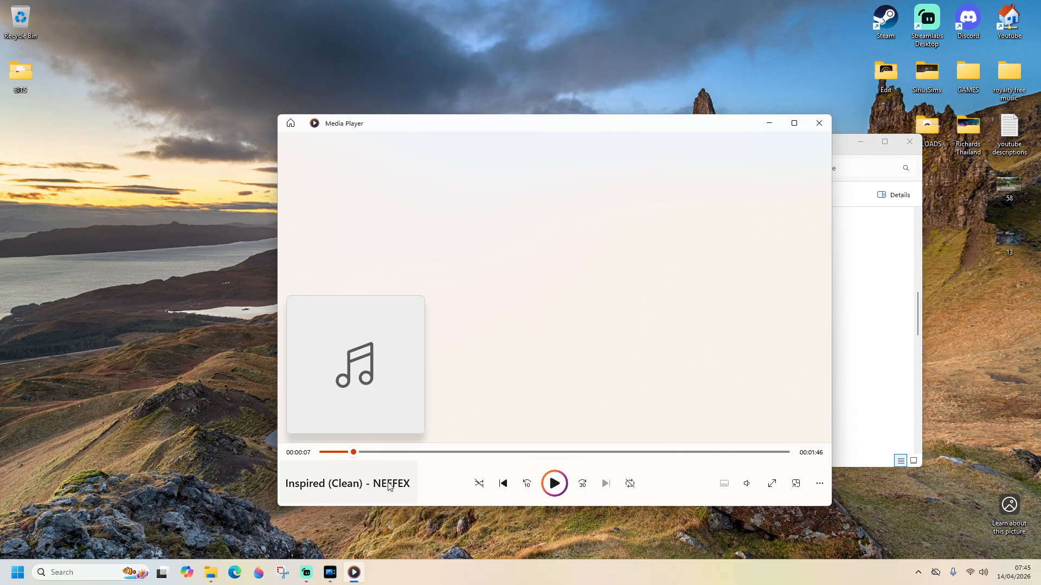
pyautogui.click(555, 485)
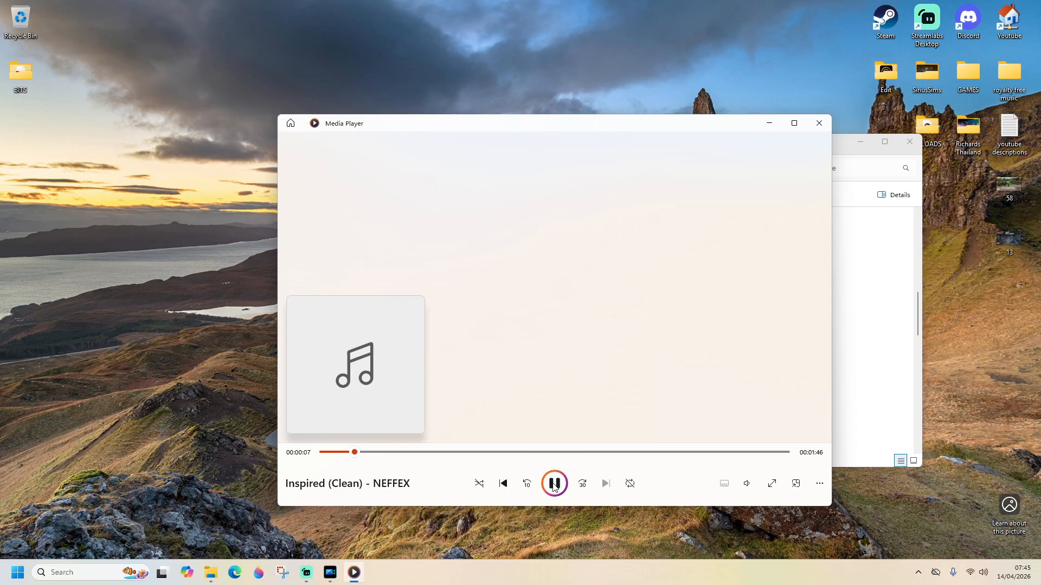
pyautogui.click(557, 485)
pyautogui.click(557, 486)
pyautogui.click(413, 452)
pyautogui.click(464, 453)
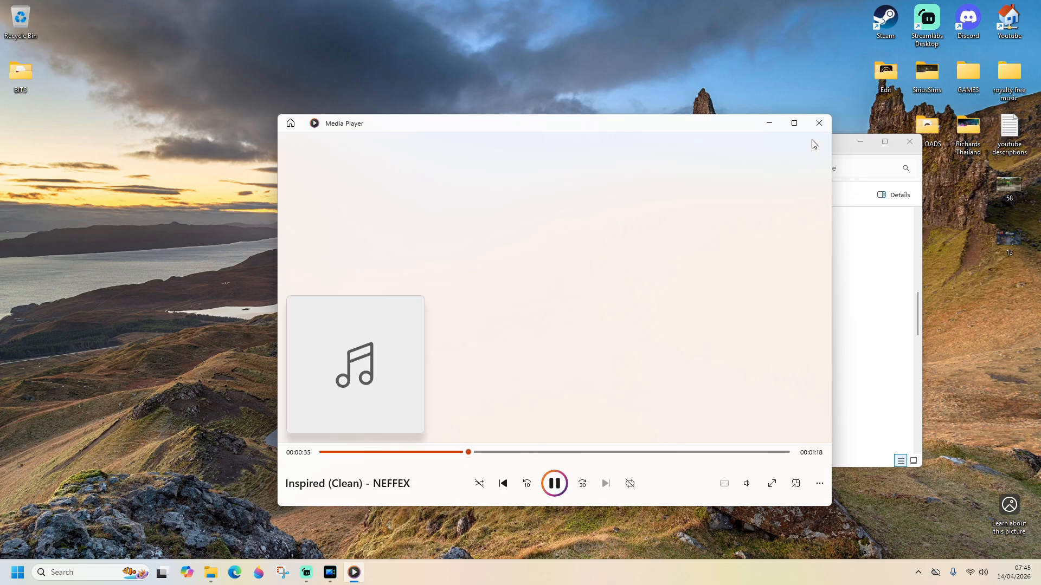
pyautogui.click(819, 123)
pyautogui.click(910, 142)
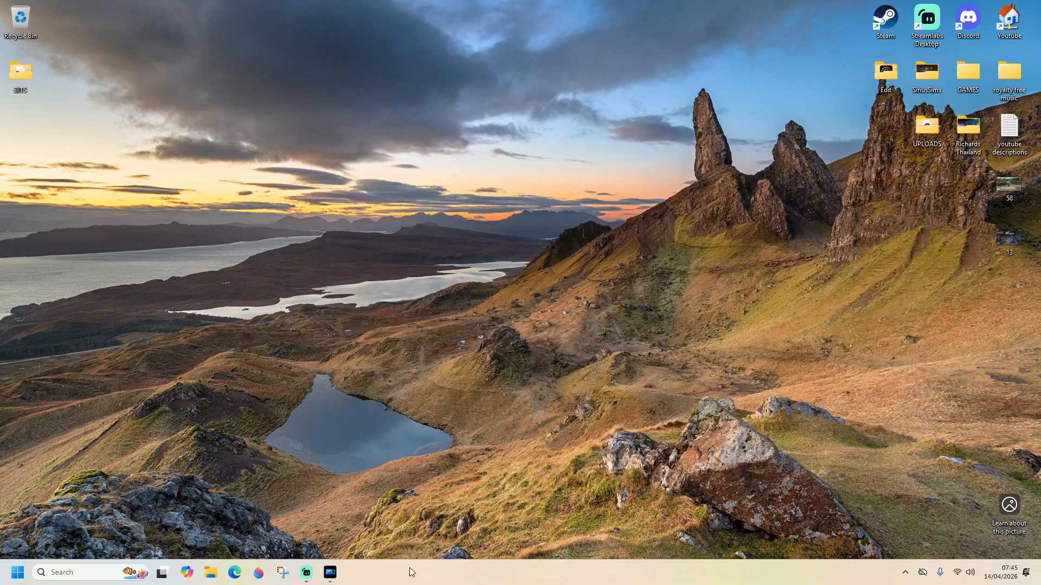
# Switch to PowerDirector, import "Inspired (Clean) - NEFFEX" from the youtube music folder and place it on audio track 2, starting slightly before the sped-up clip
pyautogui.click(331, 572)
pyautogui.click(46, 42)
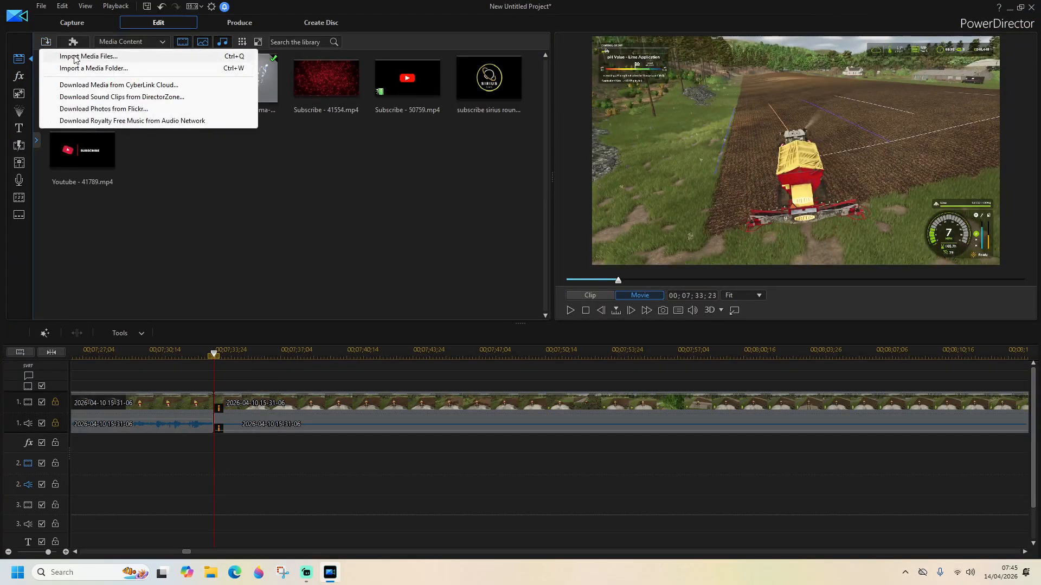
pyautogui.click(75, 57)
pyautogui.scroll(-10, 483, 288)
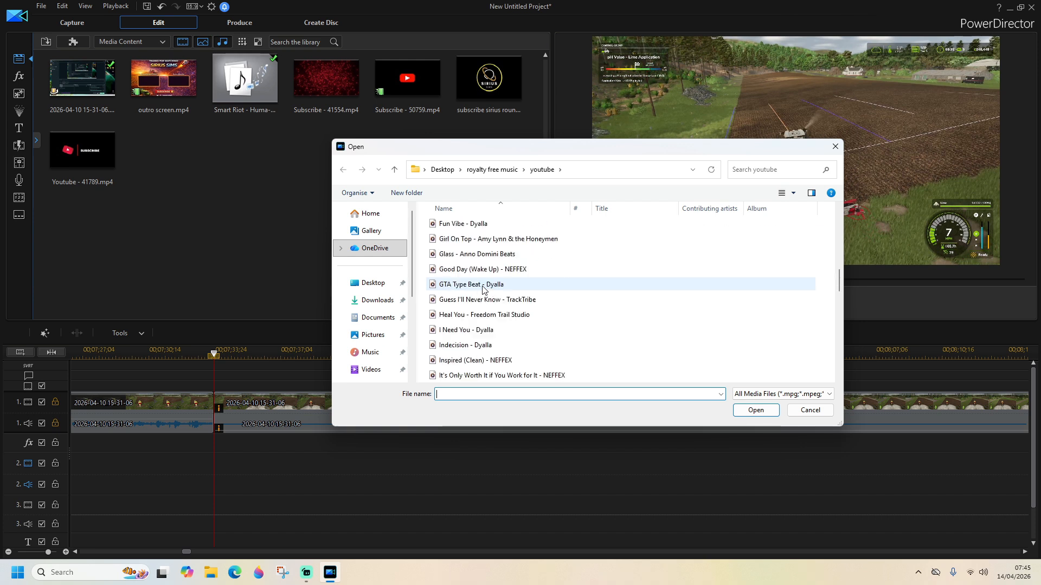
pyautogui.scroll(-1, 483, 288)
pyautogui.doubleClick(483, 309)
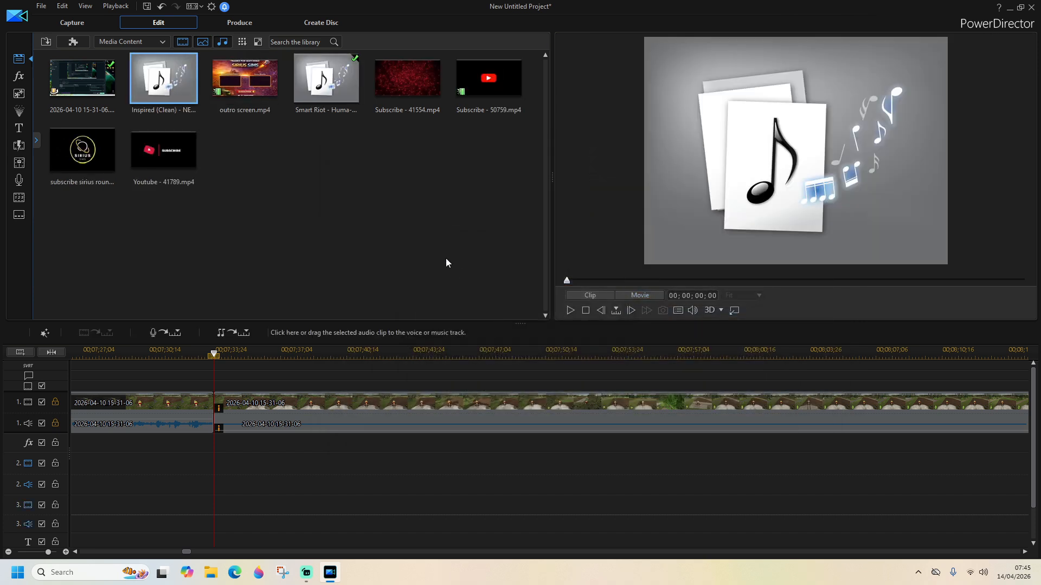
pyautogui.moveTo(171, 78); pyautogui.dragTo(106, 481)
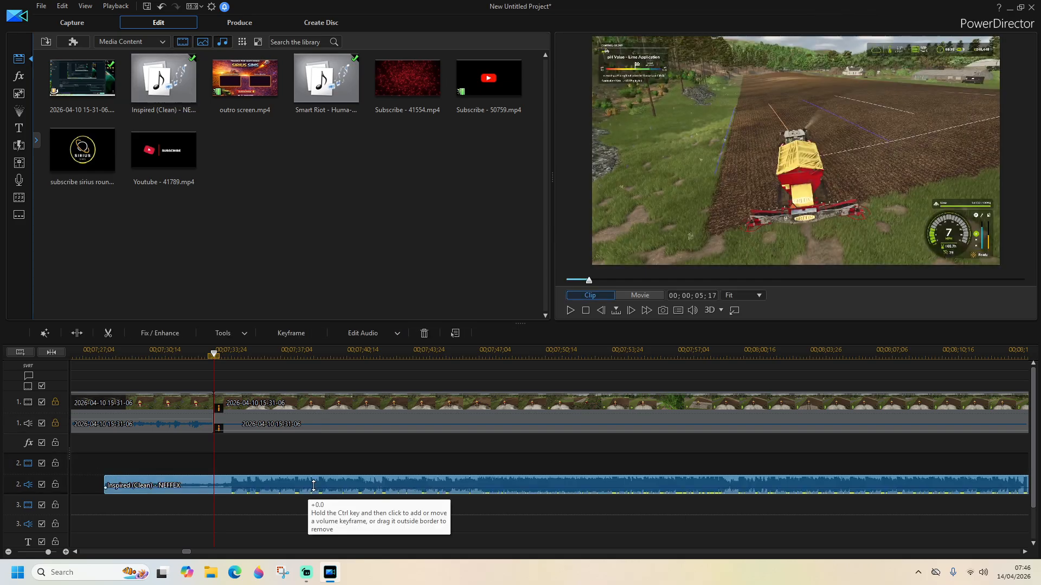
# Lower the volume of the "Inspired (Clean) - NEFFEX" clip on audio track 2 to -15.9
pyautogui.moveTo(316, 488); pyautogui.dragTo(335, 492)
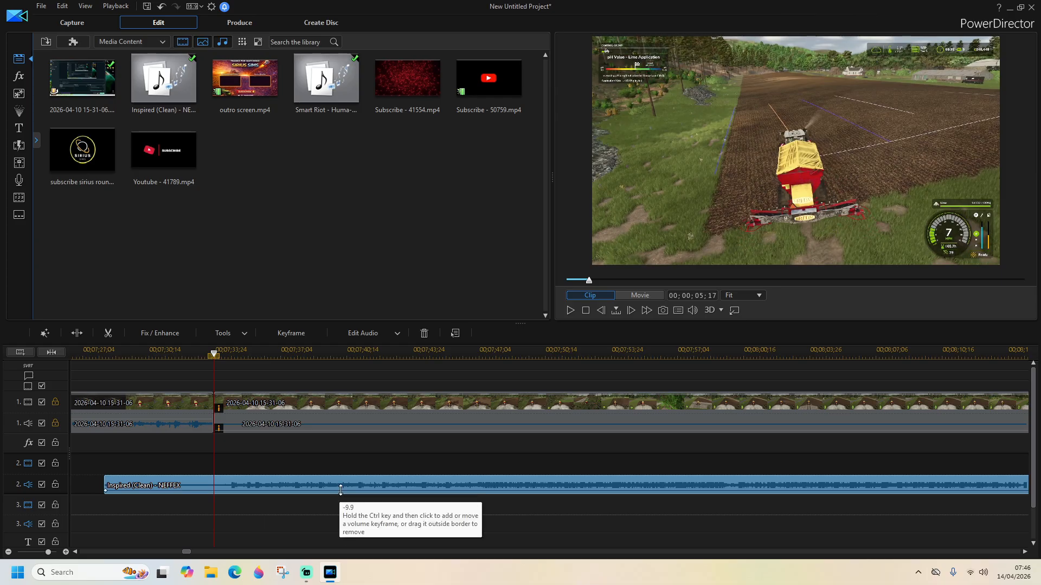
pyautogui.moveTo(340, 490); pyautogui.dragTo(341, 491)
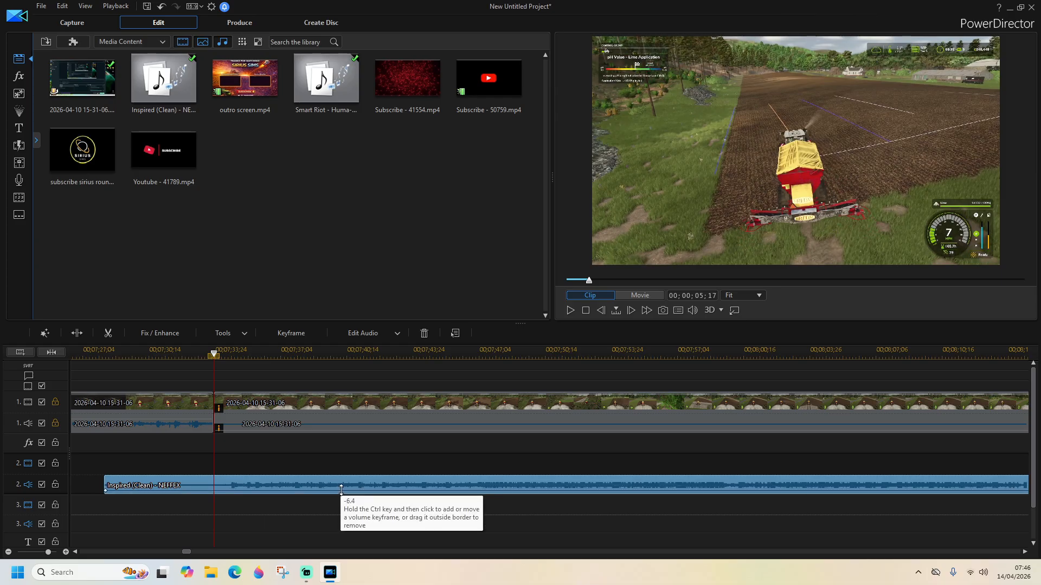
pyautogui.moveTo(342, 490); pyautogui.dragTo(343, 490)
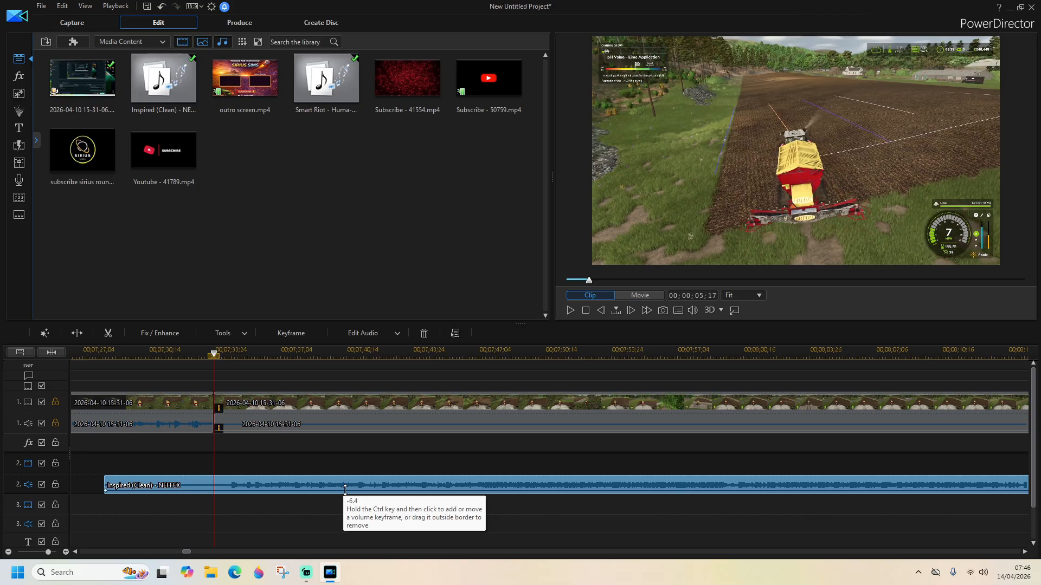
pyautogui.click(66, 552)
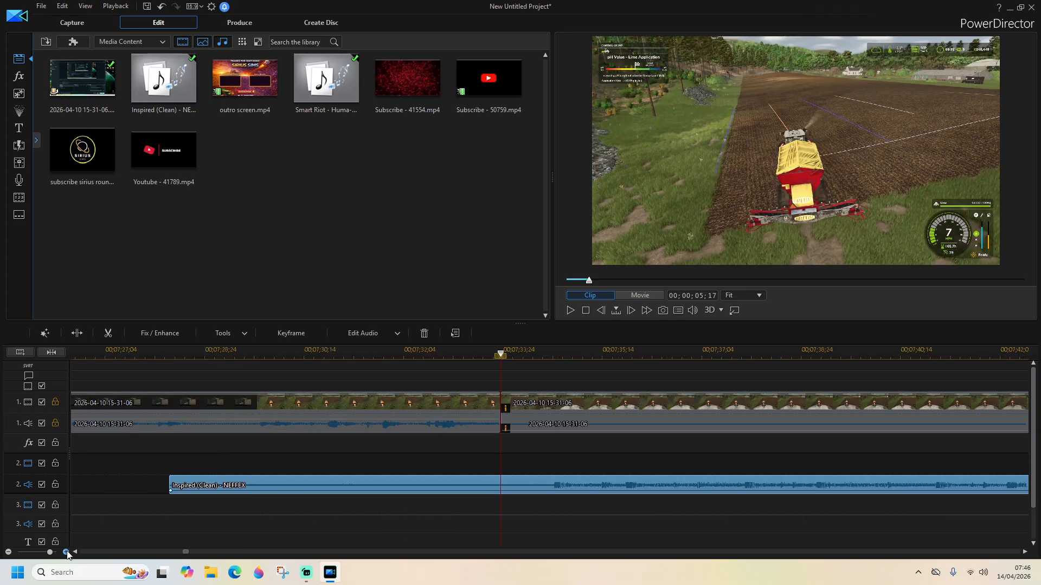
pyautogui.click(66, 551)
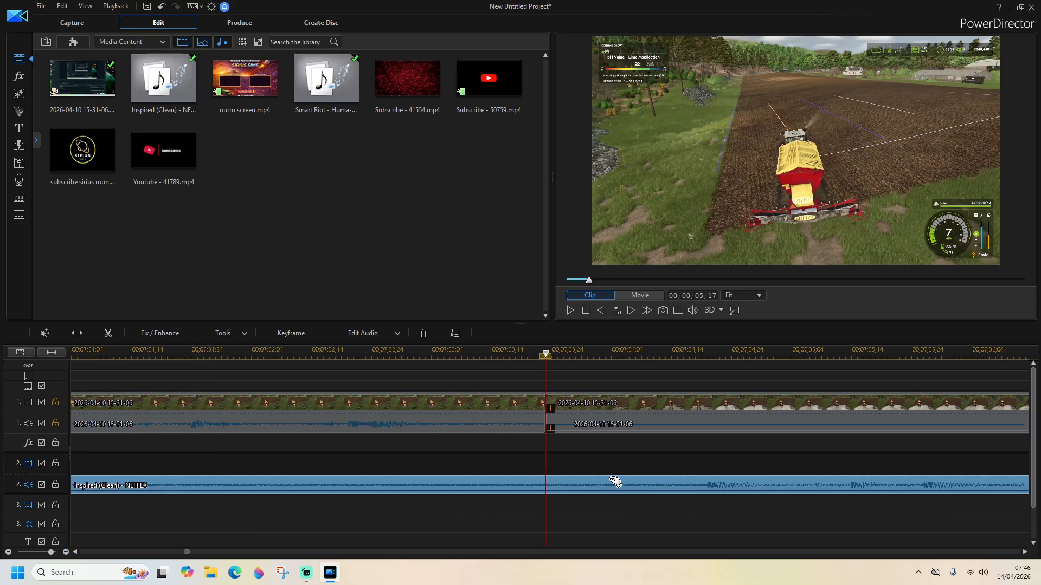
pyautogui.moveTo(599, 488); pyautogui.dragTo(601, 489)
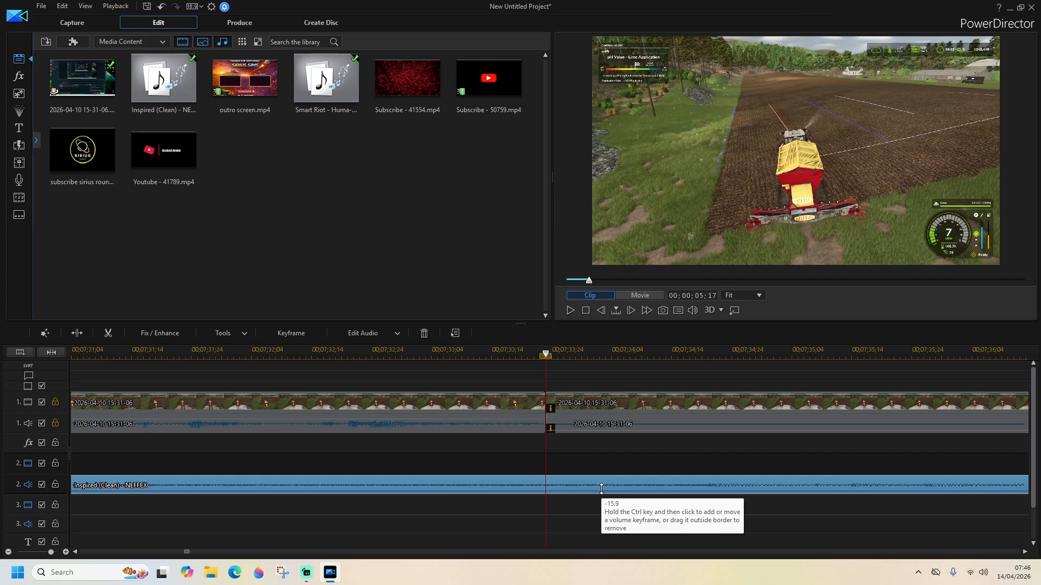
pyautogui.click(8, 552)
pyautogui.click(8, 553)
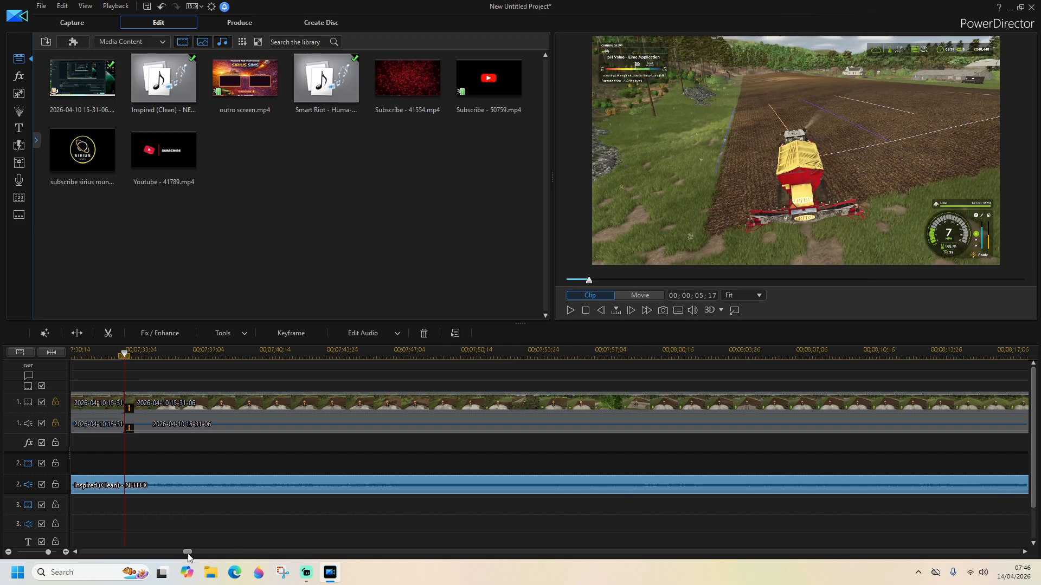
# Play the section where the music comes in, and raise the Inspired clip's volume moderately on audio track 2
pyautogui.moveTo(187, 552); pyautogui.dragTo(186, 553)
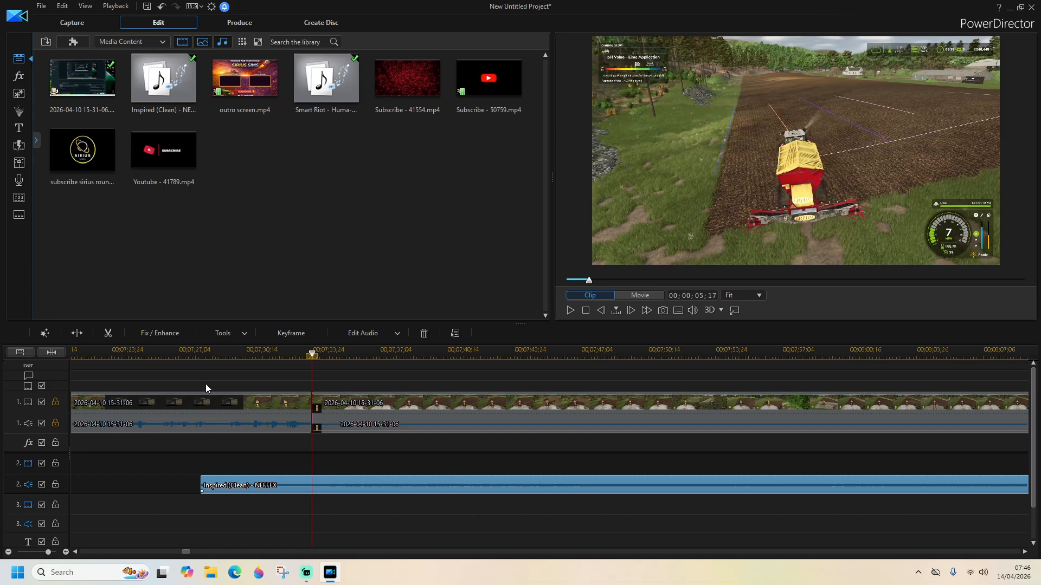
pyautogui.click(174, 353)
pyautogui.click(570, 311)
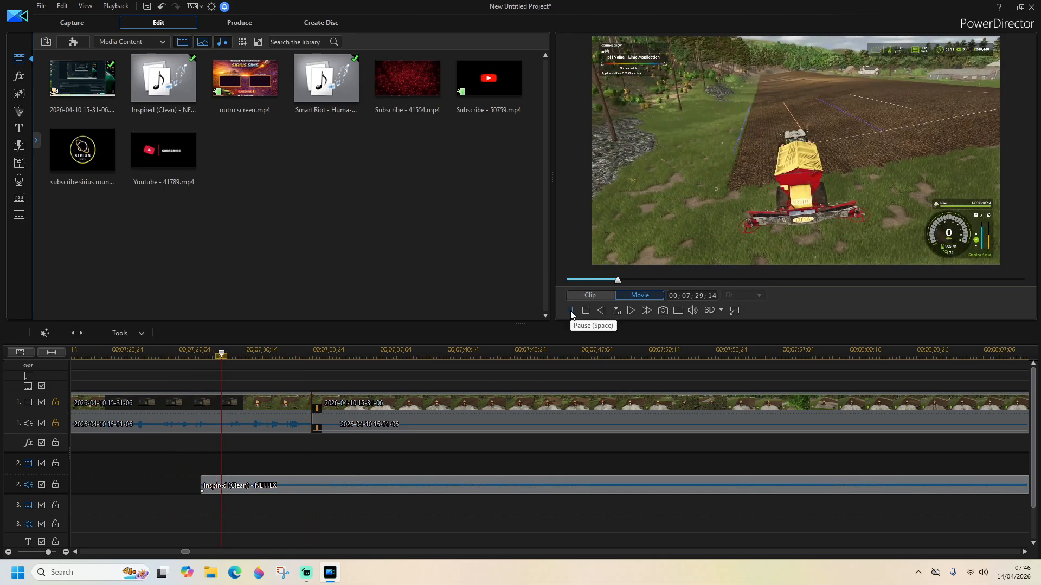
pyautogui.click(349, 483)
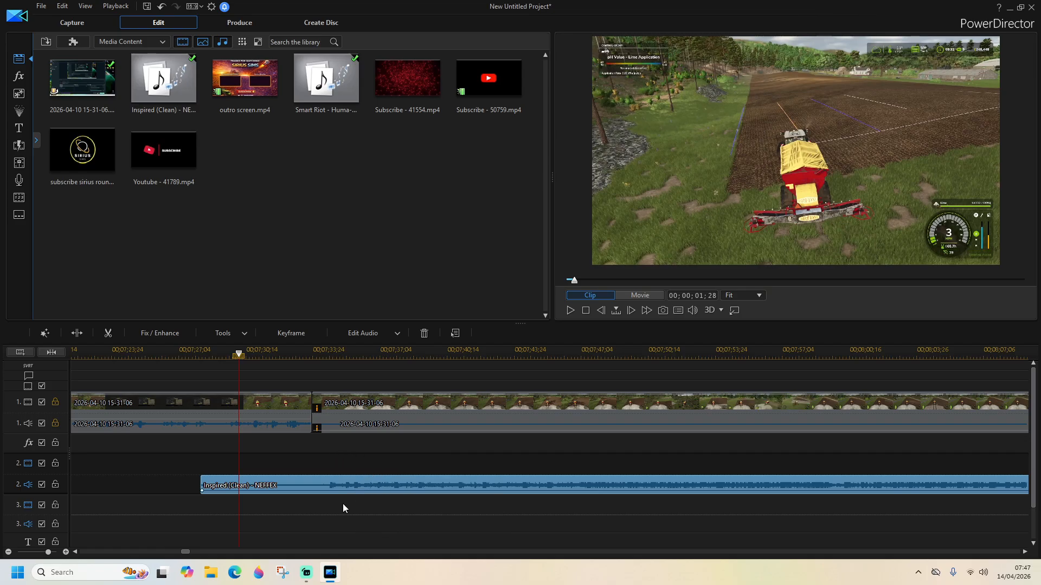
pyautogui.moveTo(356, 491); pyautogui.dragTo(357, 491)
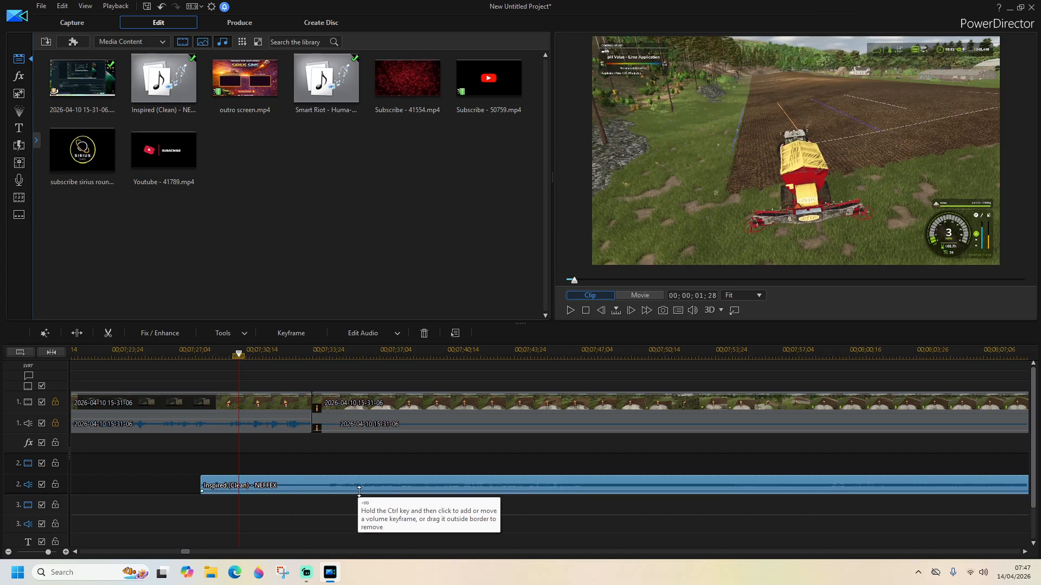
pyautogui.moveTo(359, 491); pyautogui.dragTo(360, 490)
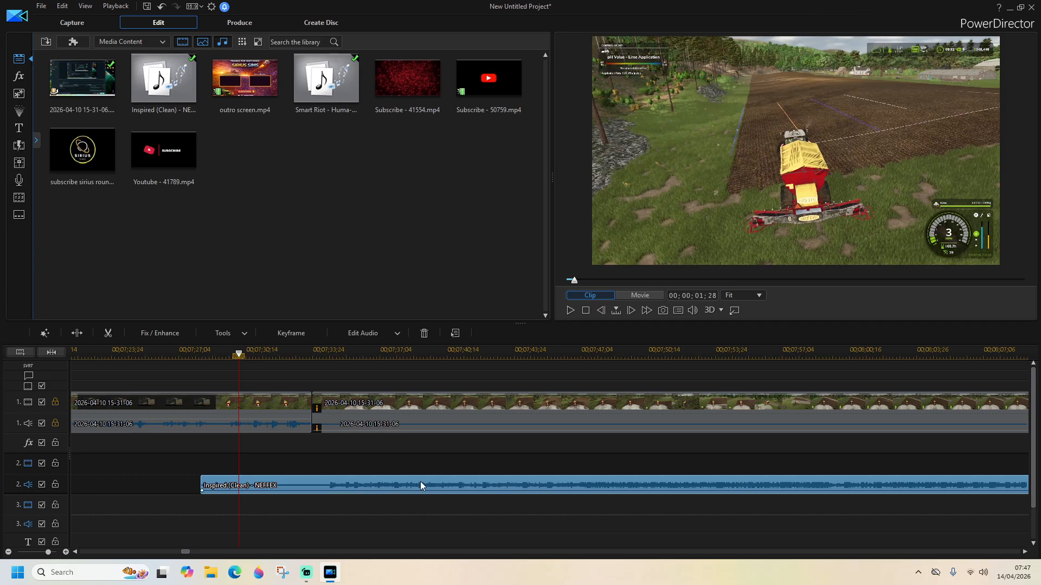
# Shift the Inspired music clip slightly earlier so its beat comes in around the start of the sped-up clip, and play the transition
pyautogui.click(168, 347)
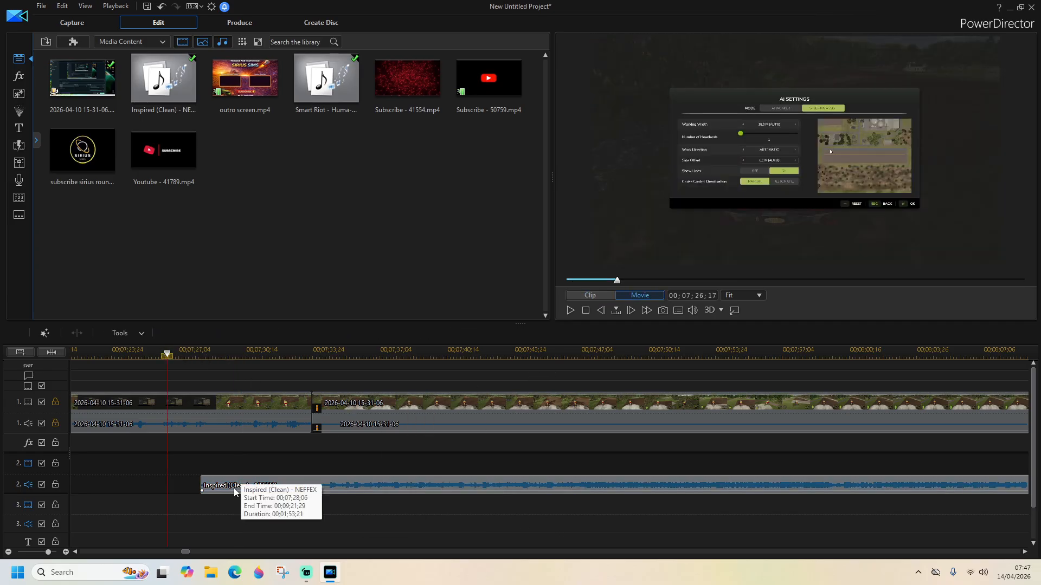
pyautogui.moveTo(332, 485); pyautogui.dragTo(307, 485)
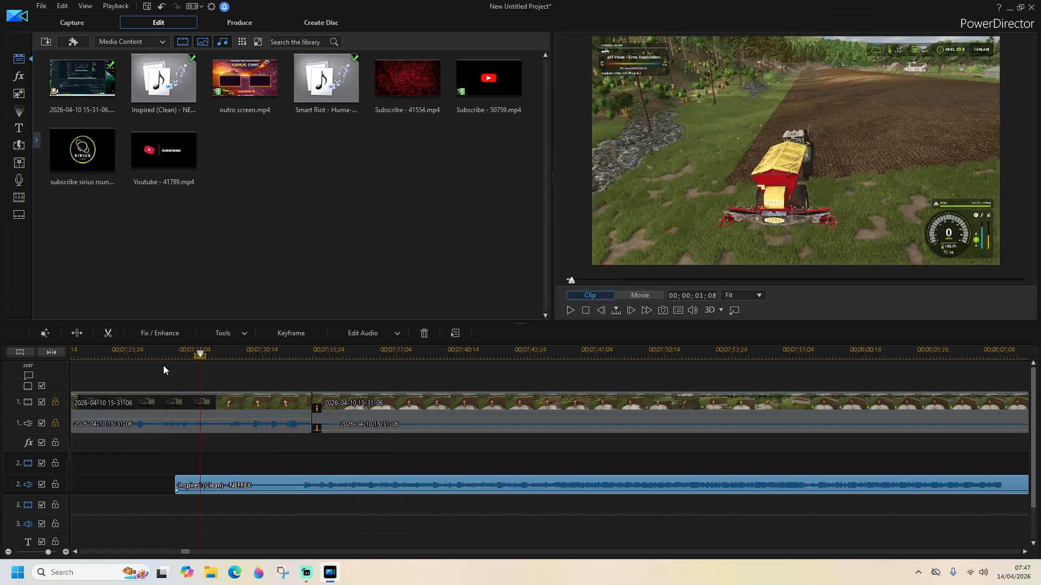
pyautogui.click(145, 355)
pyautogui.click(571, 310)
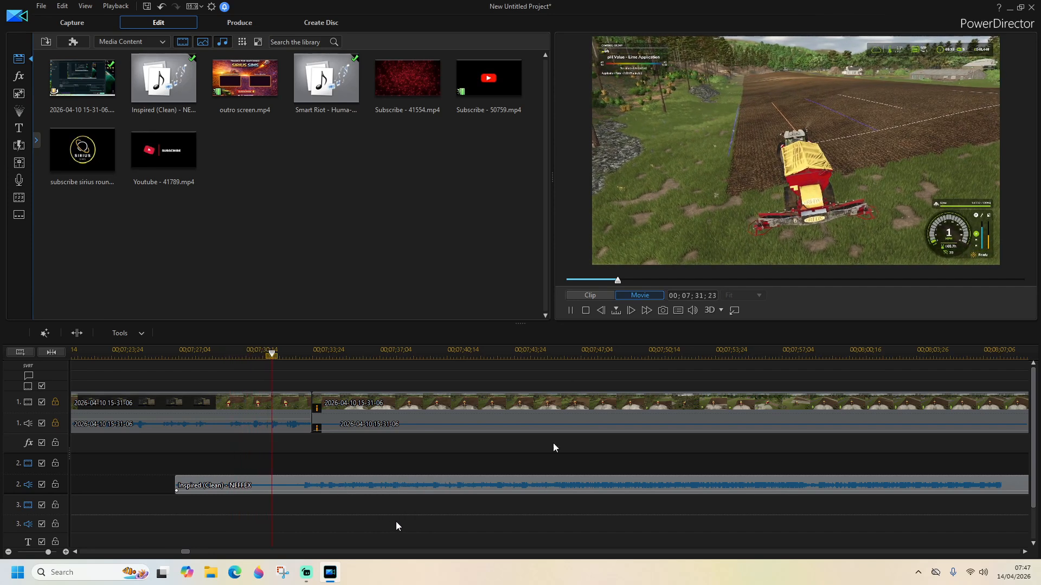
pyautogui.click(573, 313)
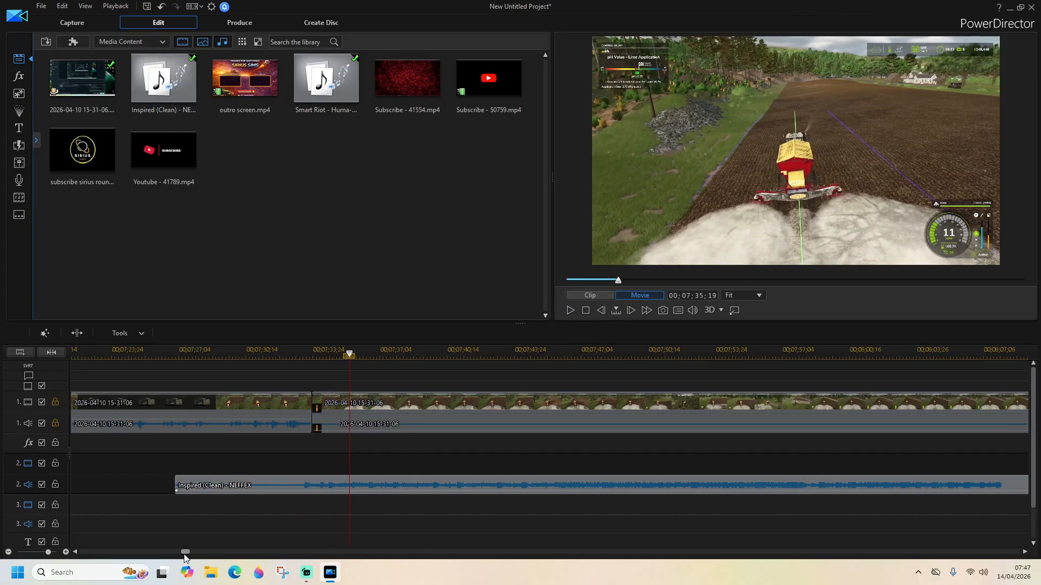
# Play the end of the sped-up clip to check how the music runs out, and unlock the first video and audio tracks
pyautogui.moveTo(186, 552); pyautogui.dragTo(211, 560)
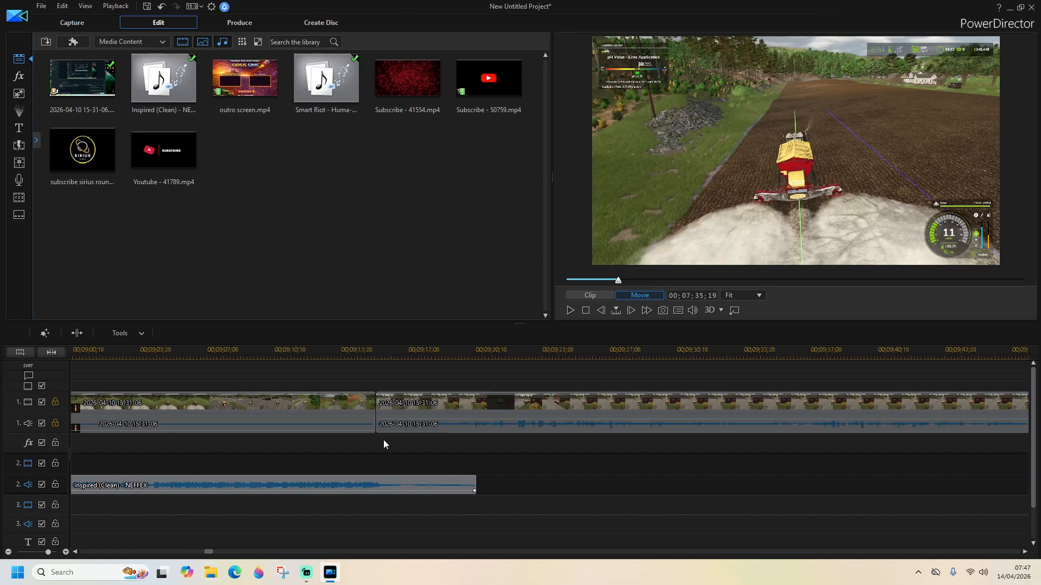
pyautogui.click(345, 356)
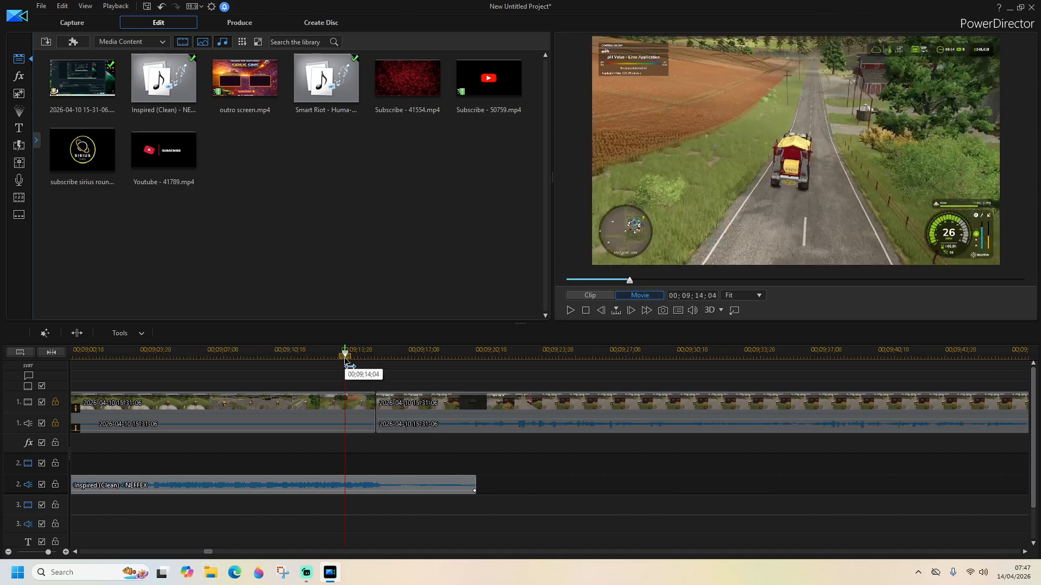
pyautogui.click(570, 311)
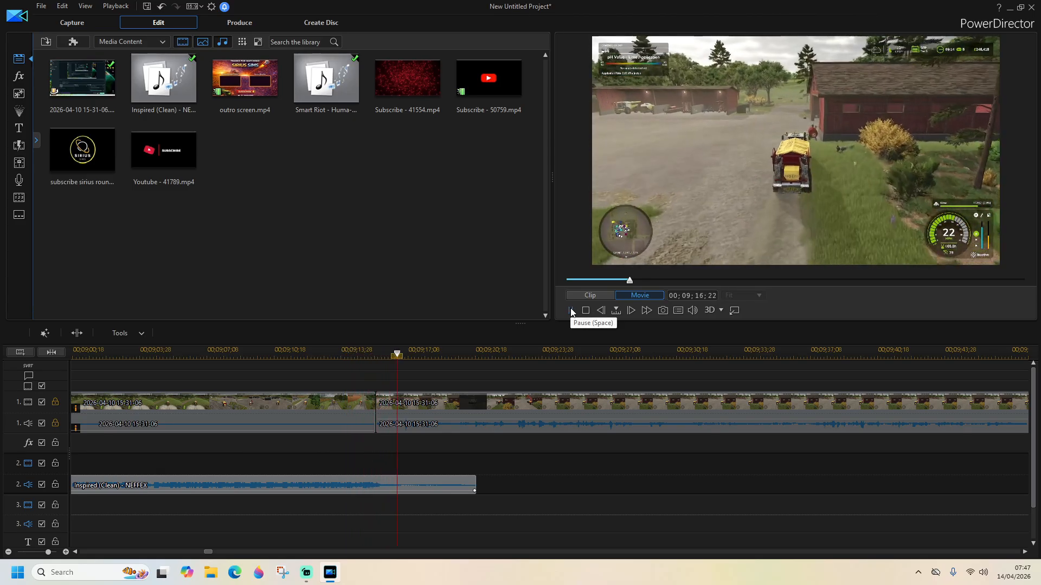
pyautogui.click(570, 311)
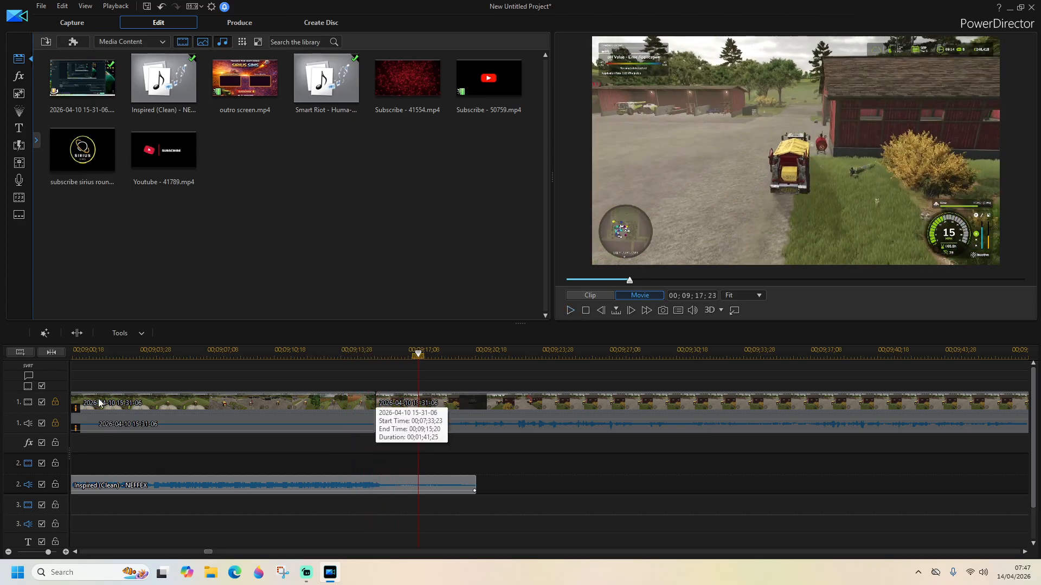
pyautogui.click(55, 425)
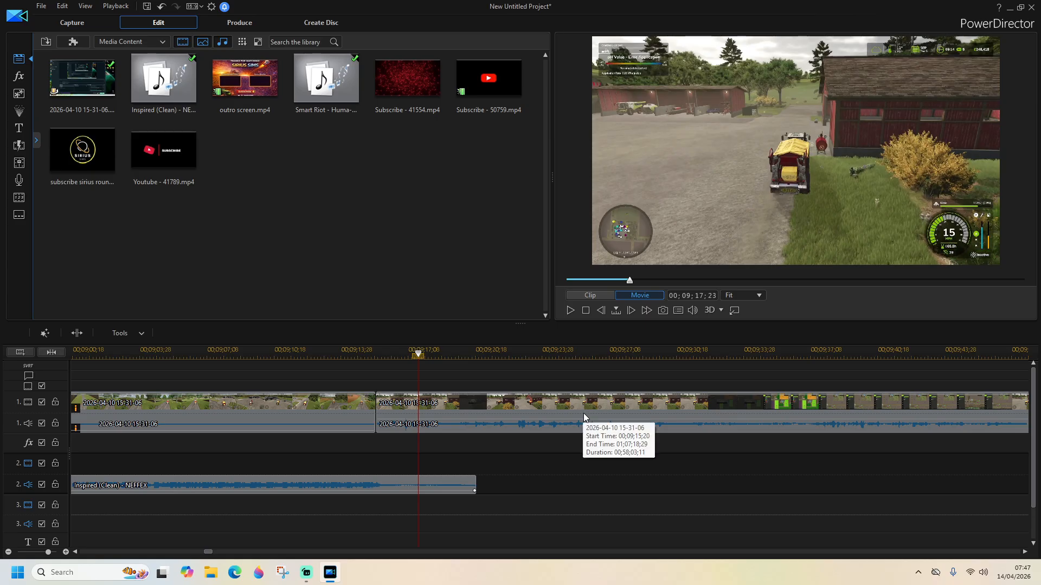
# Play the footage following the sped-up clip up to about 10:10, checking the commentary and waveform for sections to cut or speed up
pyautogui.click(568, 313)
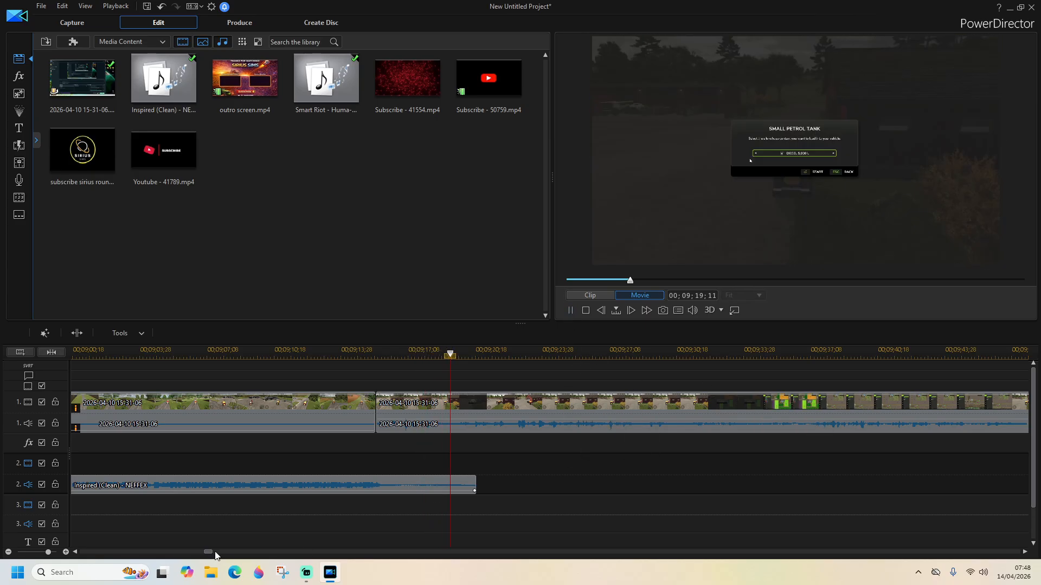
pyautogui.moveTo(207, 552); pyautogui.dragTo(212, 552)
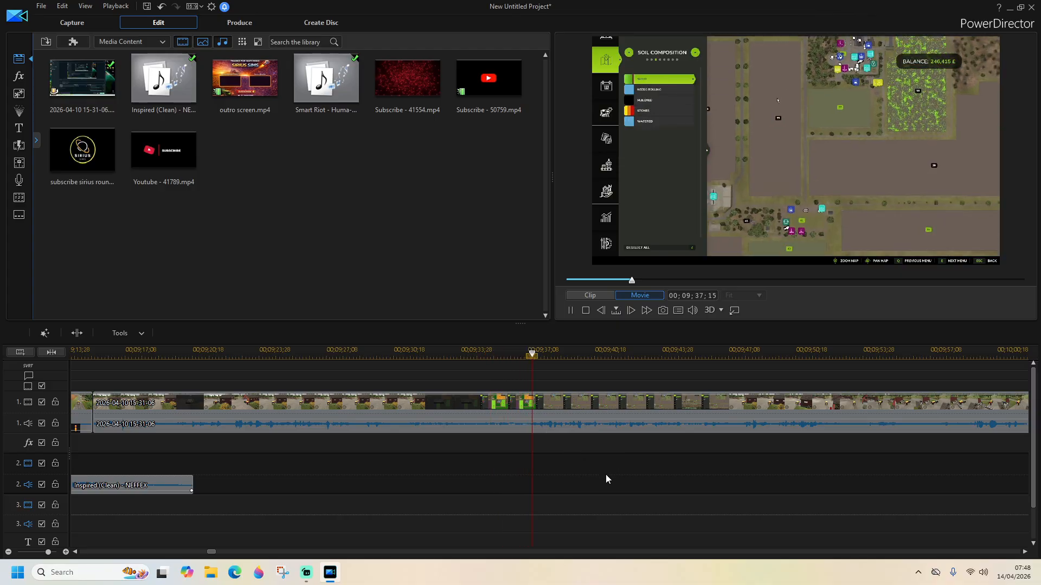
pyautogui.click(1025, 552)
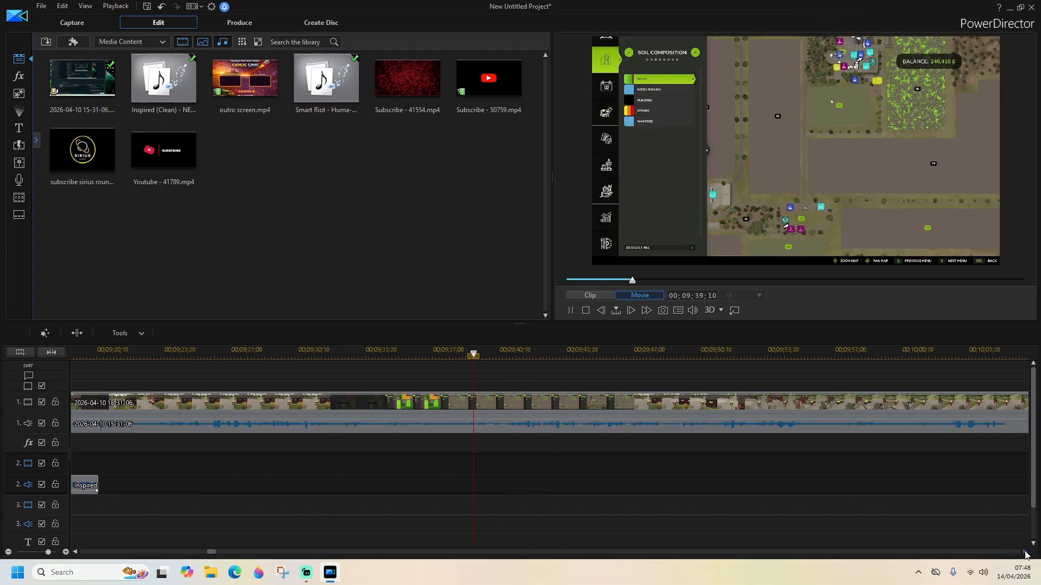
pyautogui.click(1025, 553)
pyautogui.click(1025, 553)
pyautogui.click(1025, 552)
pyautogui.click(1025, 552)
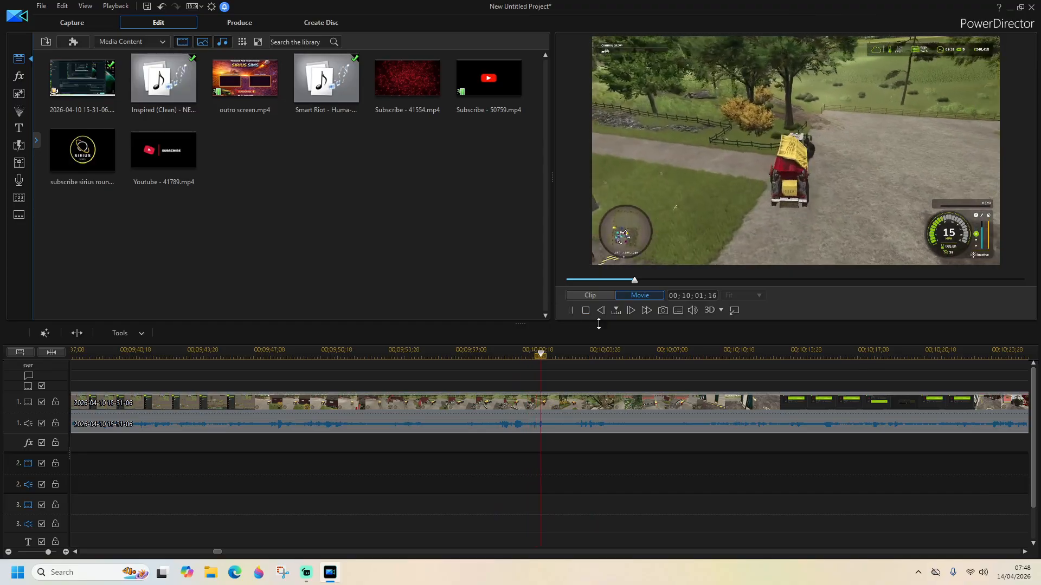
pyautogui.click(1025, 552)
pyautogui.click(1024, 551)
pyautogui.click(1024, 552)
pyautogui.click(1025, 552)
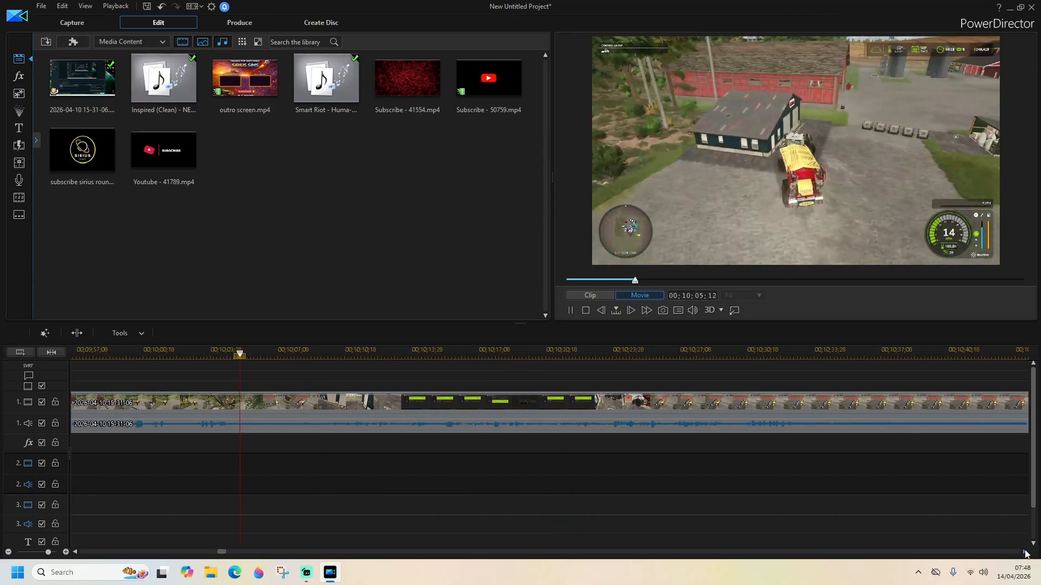
pyautogui.click(1024, 551)
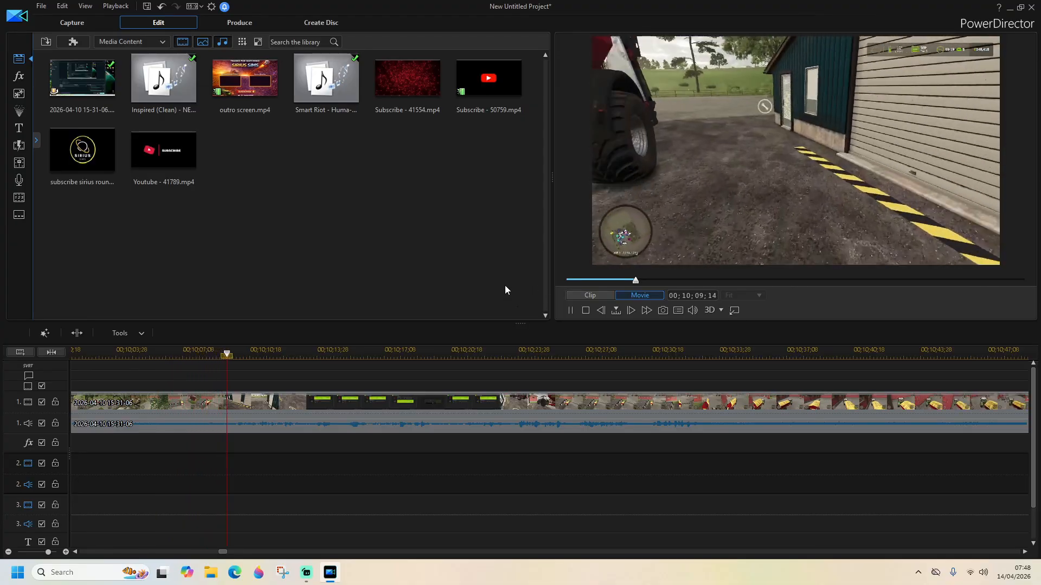
pyautogui.click(571, 310)
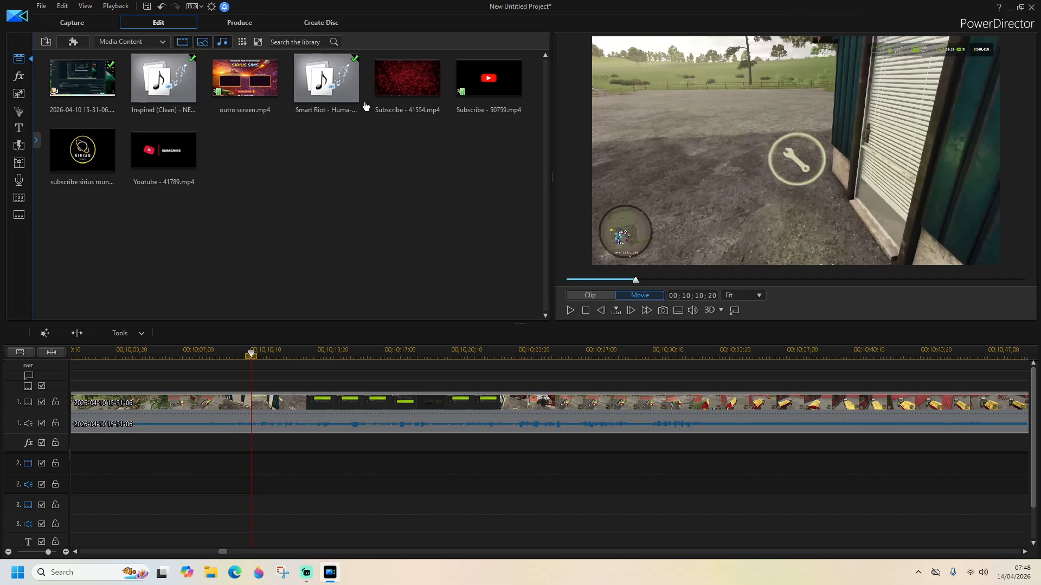
# Play the gameplay footage on from 00;10;10;20 and split the clip at 00;10;34;13 as the tractor pulls the red spreader away
pyautogui.click(277, 80)
pyautogui.click(448, 157)
pyautogui.click(570, 312)
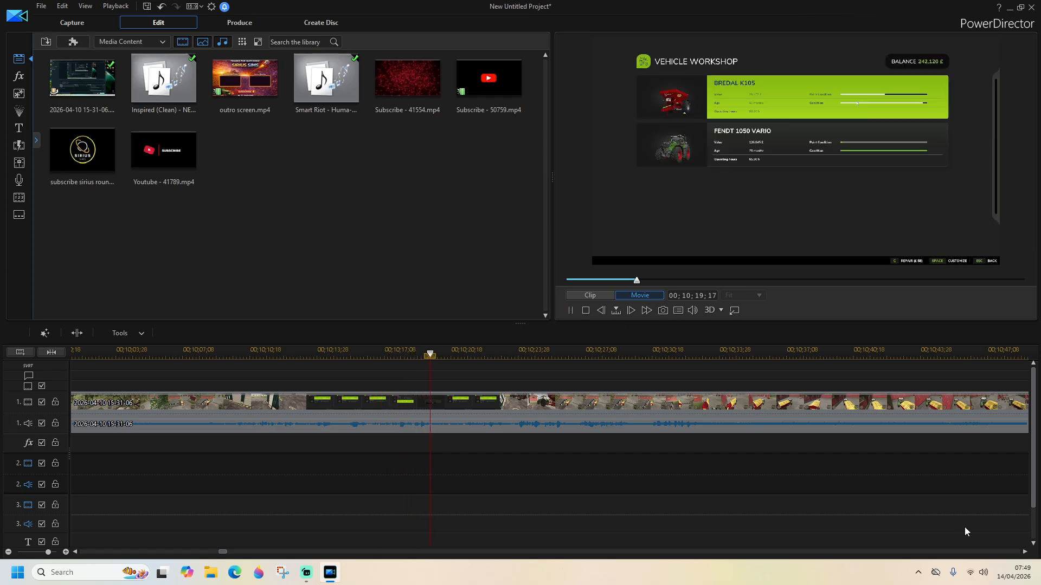
pyautogui.click(1024, 552)
pyautogui.click(1024, 552)
pyautogui.click(1025, 552)
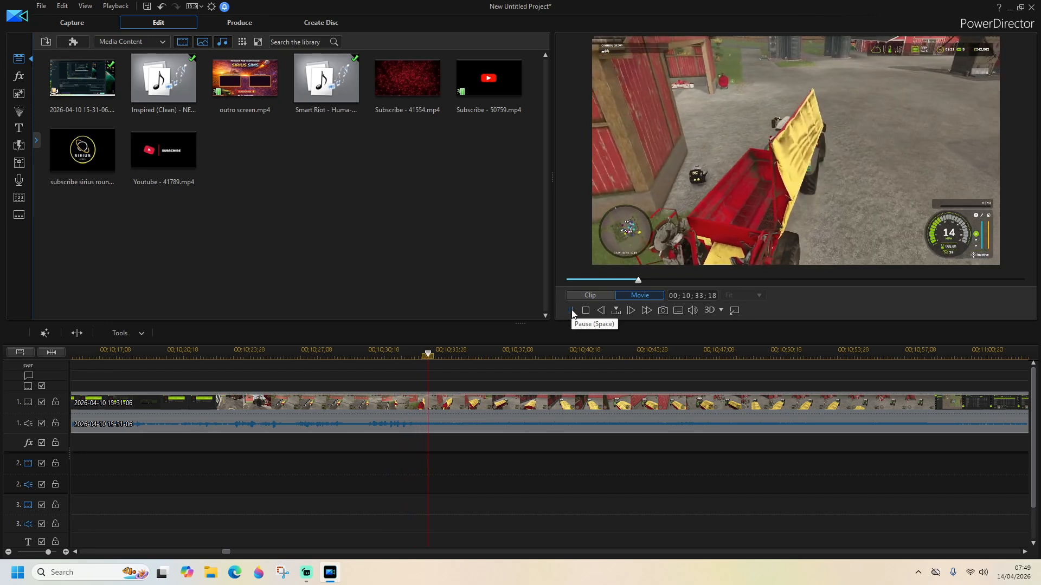
pyautogui.click(571, 312)
pyautogui.click(75, 333)
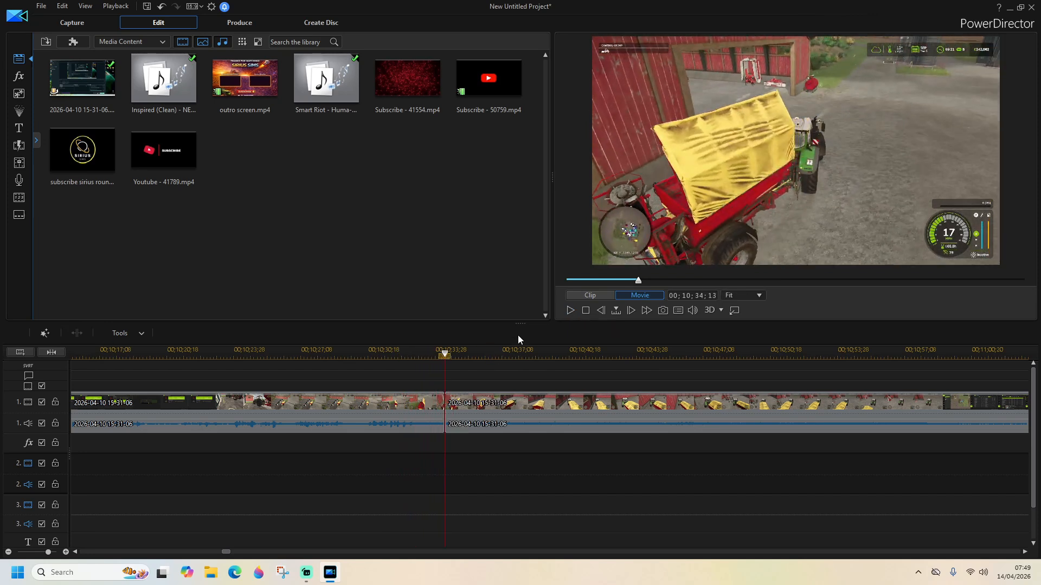
# Skip ahead past the vehicle menu footage and split the clip at 00;11;20;22, where the tractor is driving alone
pyautogui.click(571, 311)
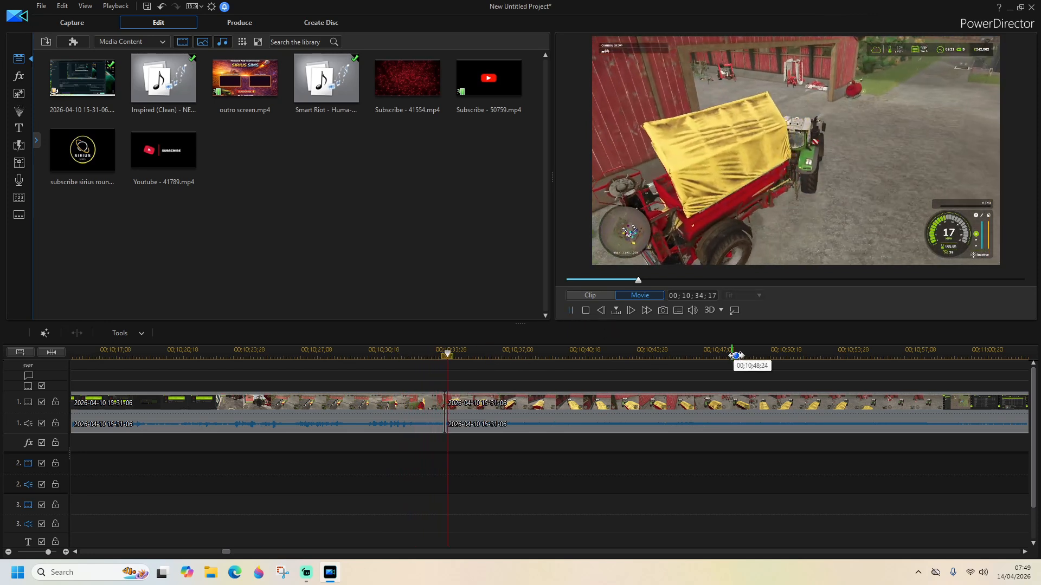
pyautogui.click(927, 354)
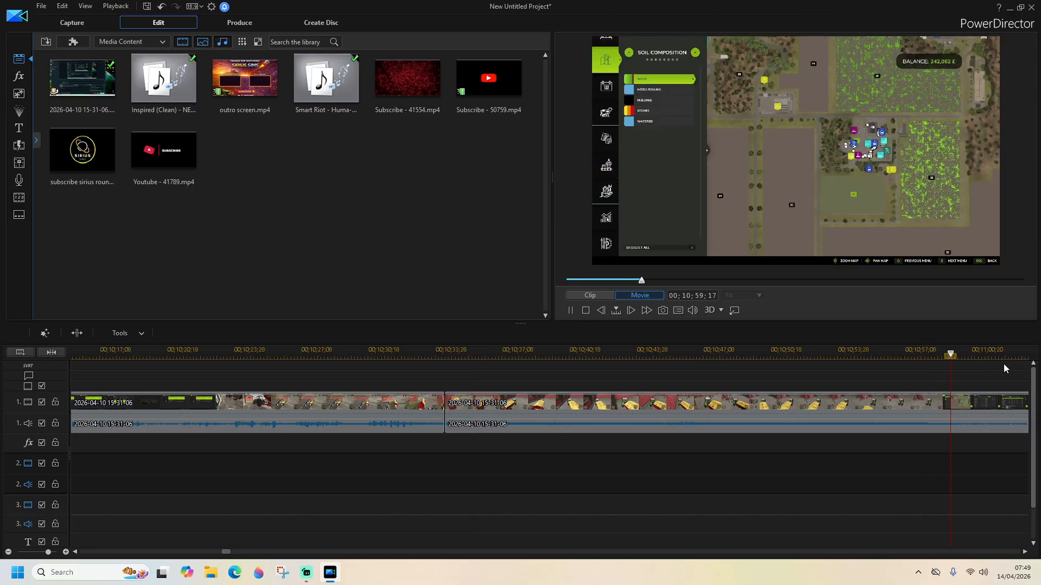
pyautogui.click(1018, 354)
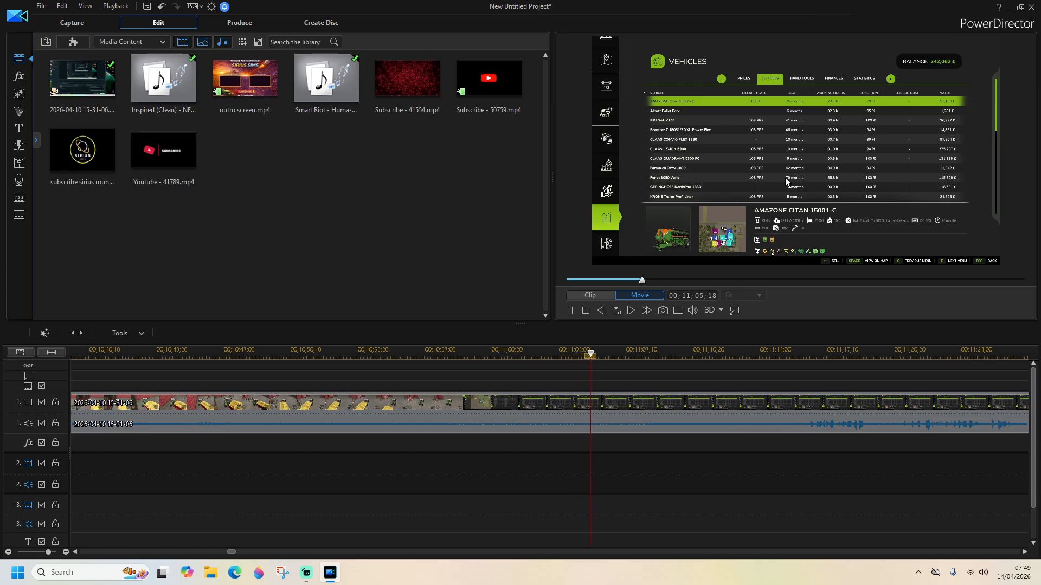
pyautogui.click(797, 356)
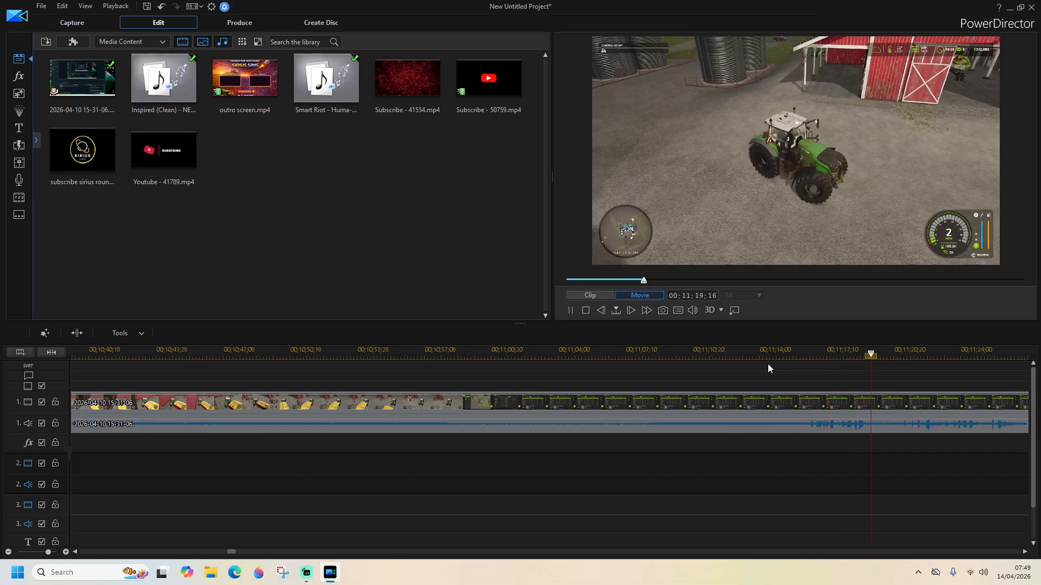
pyautogui.click(571, 311)
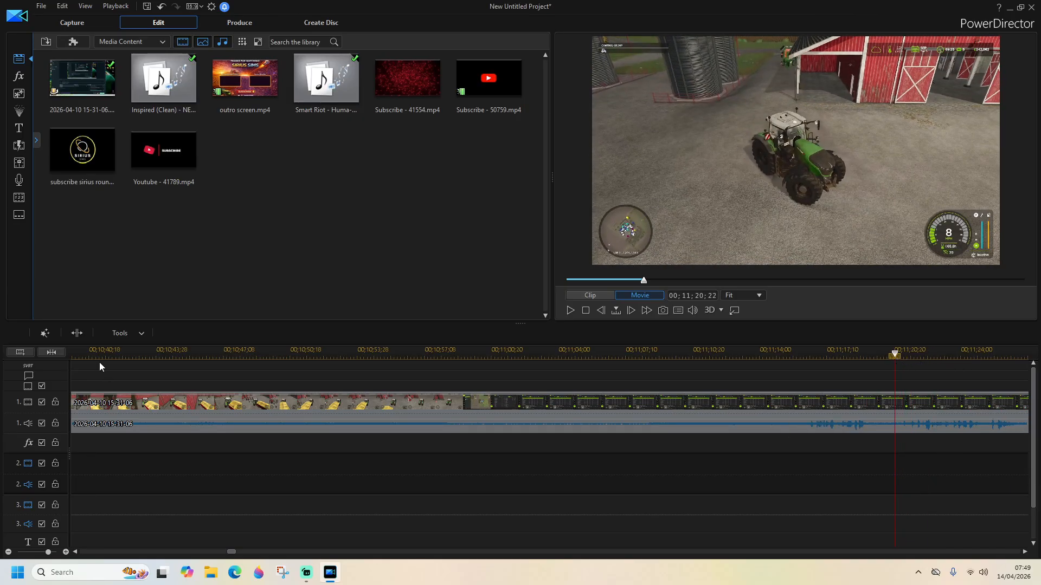
pyautogui.click(76, 333)
# Delete the segment between the two splits using Remove and Fill Gap
pyautogui.click(721, 416)
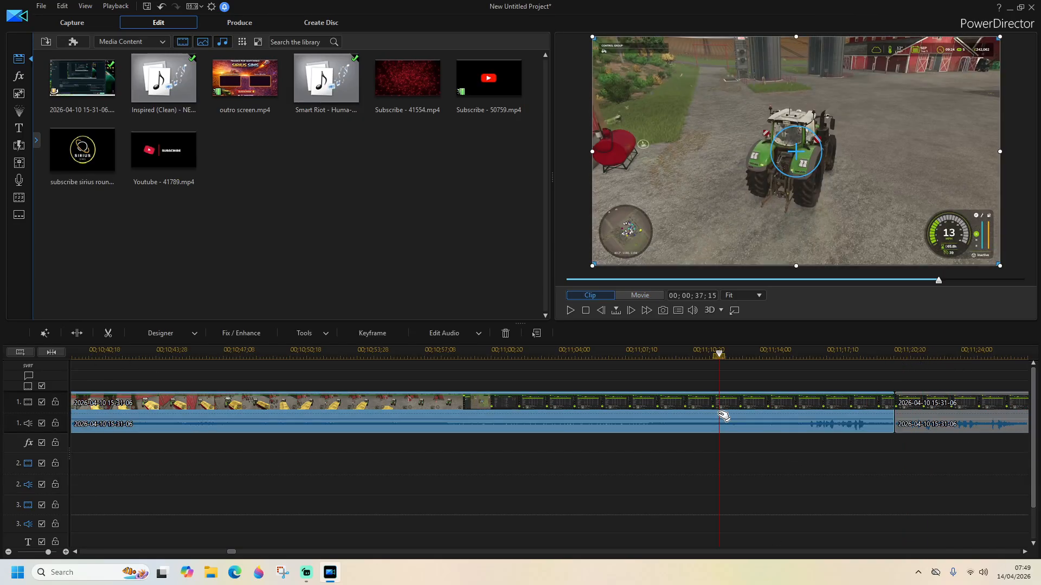
pyautogui.press('Delete')
pyautogui.click(883, 433)
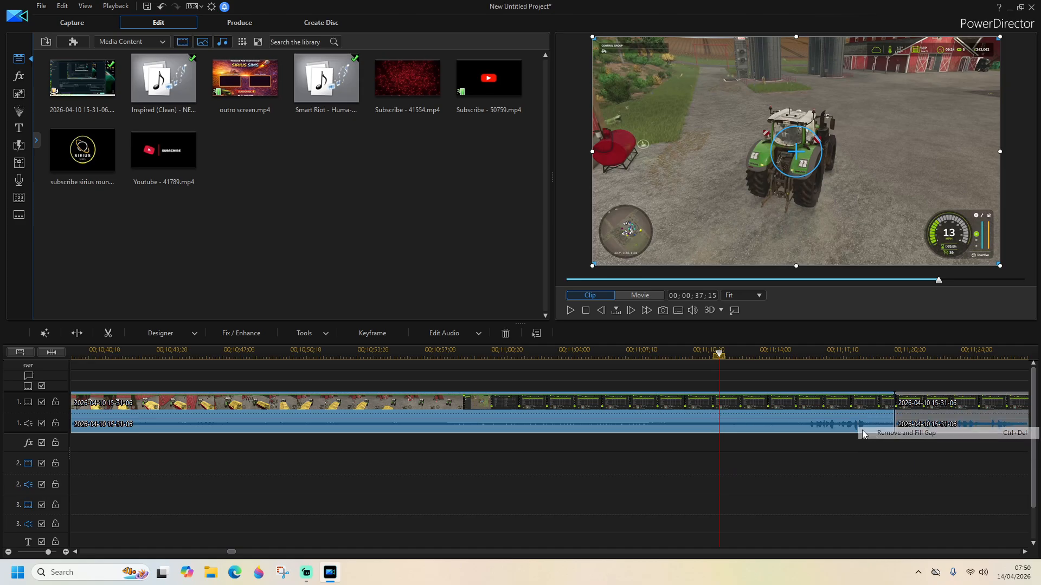
# Play back the new join and the footage after it, and split the clip at 00;10;58;11
pyautogui.moveTo(233, 551); pyautogui.dragTo(231, 551)
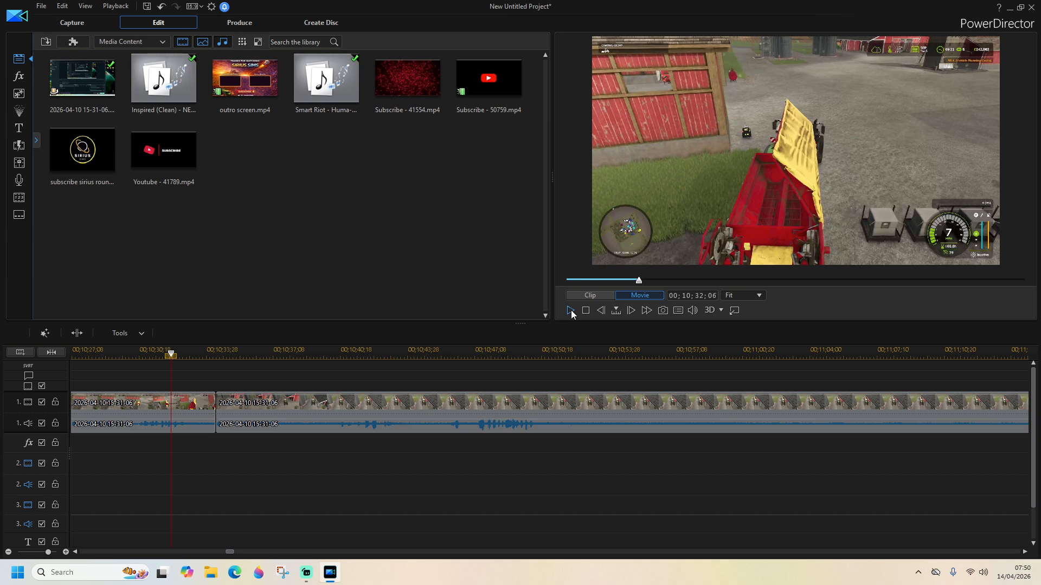
pyautogui.press('space')
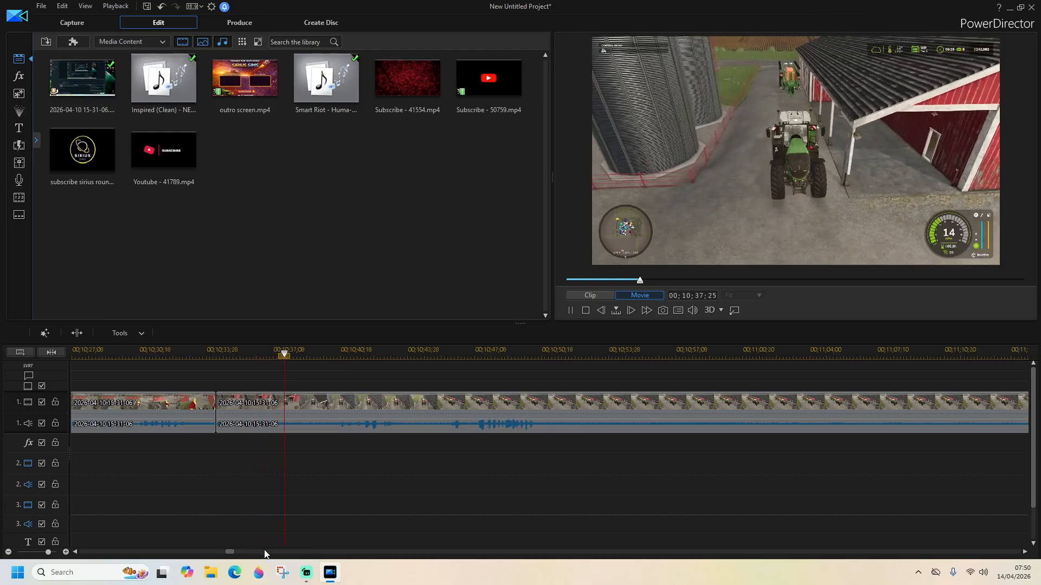
pyautogui.moveTo(230, 552); pyautogui.dragTo(229, 552)
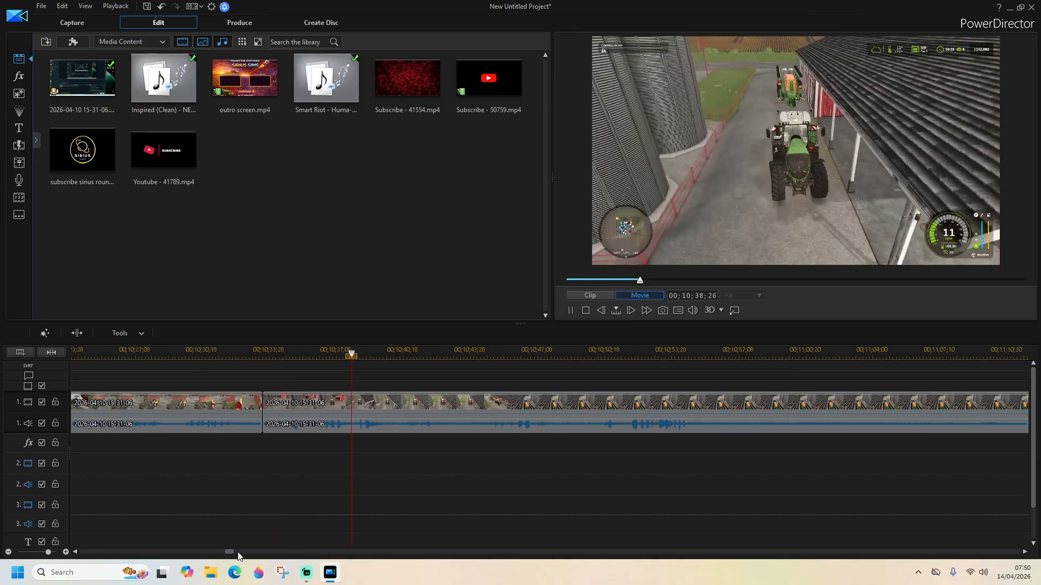
pyautogui.click(1024, 551)
pyautogui.click(1025, 551)
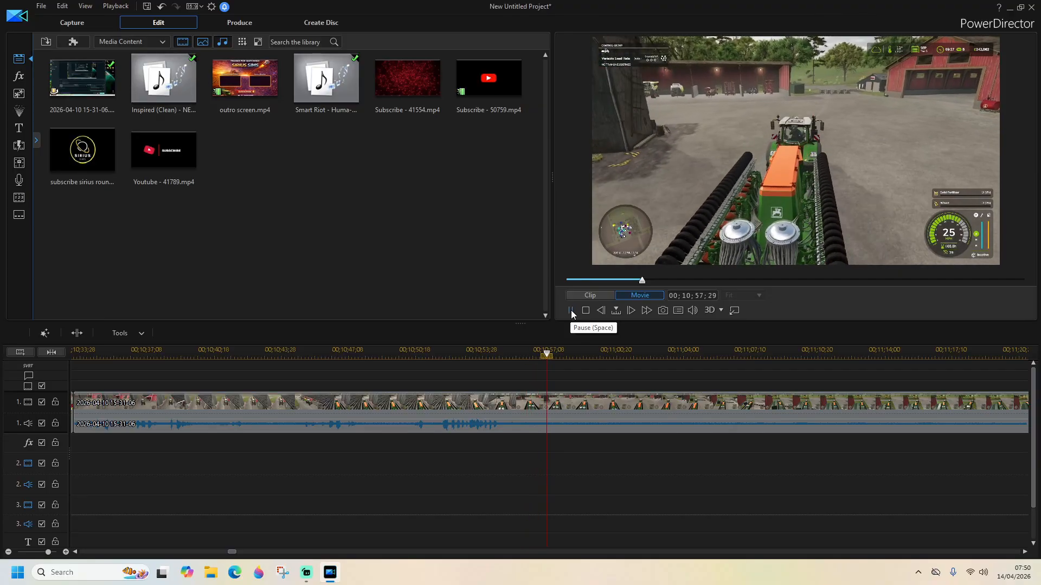
pyautogui.click(570, 311)
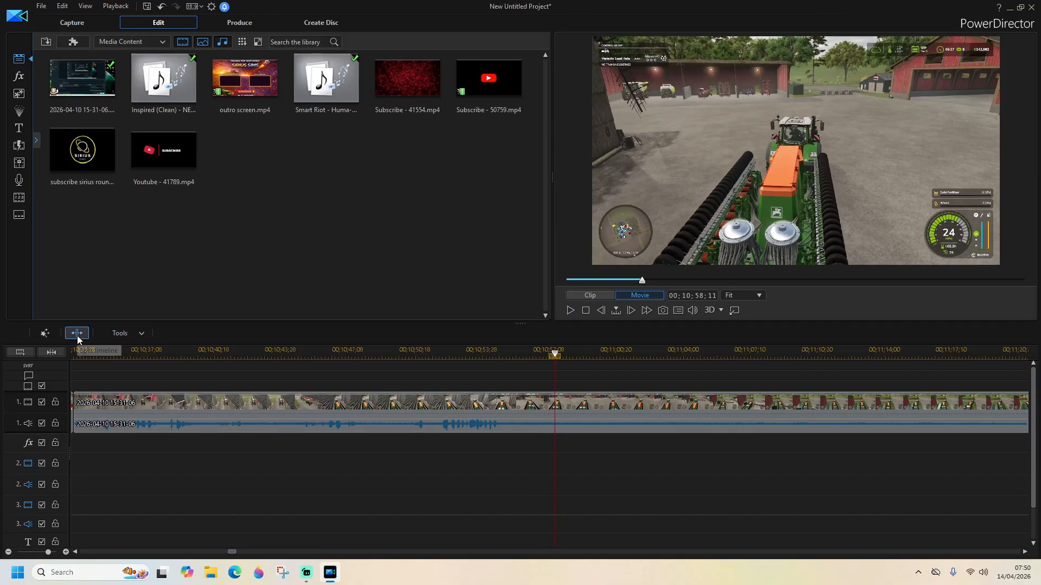
pyautogui.click(77, 334)
# Skip forward to where the seeder is parked beside the red barn and split the clip at 00;11;21;28
pyautogui.click(569, 310)
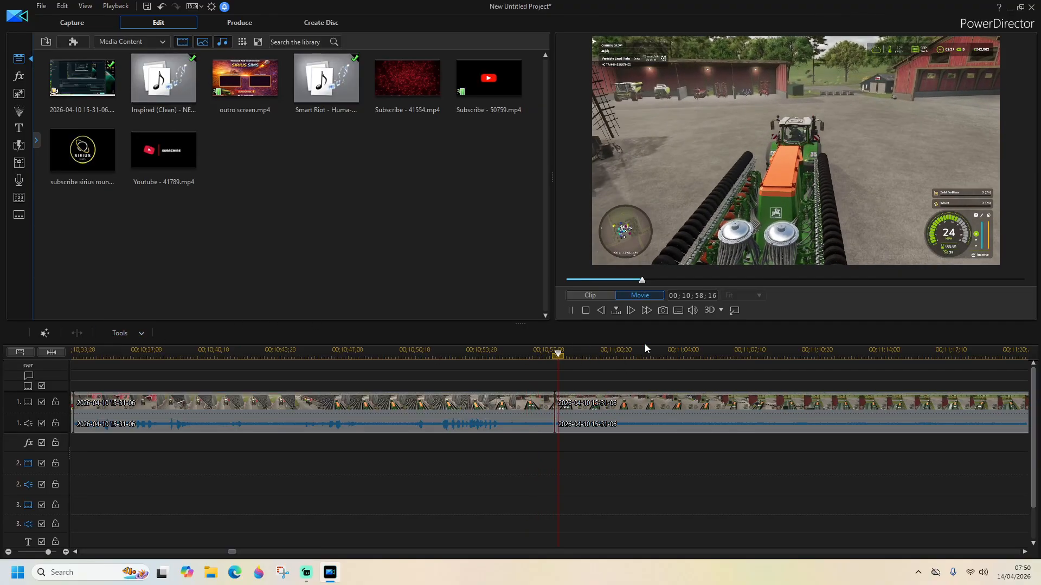
pyautogui.click(838, 357)
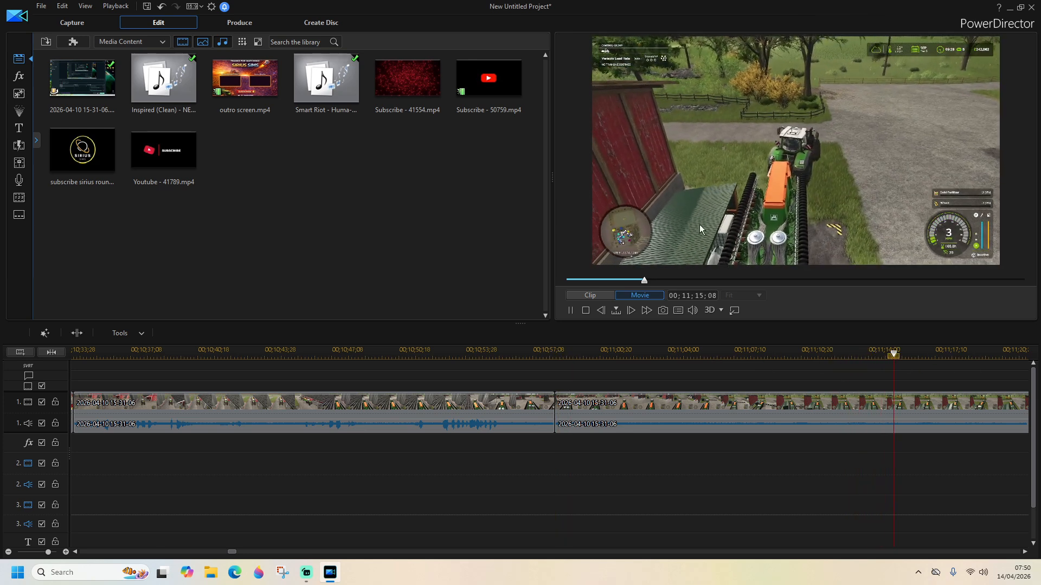
pyautogui.click(572, 311)
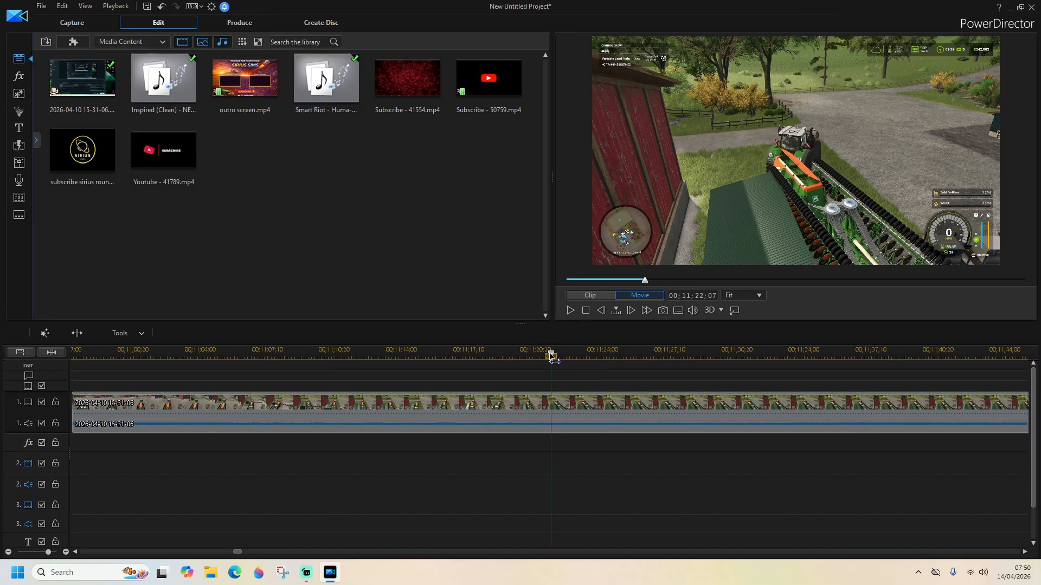
pyautogui.moveTo(552, 359); pyautogui.dragTo(547, 359)
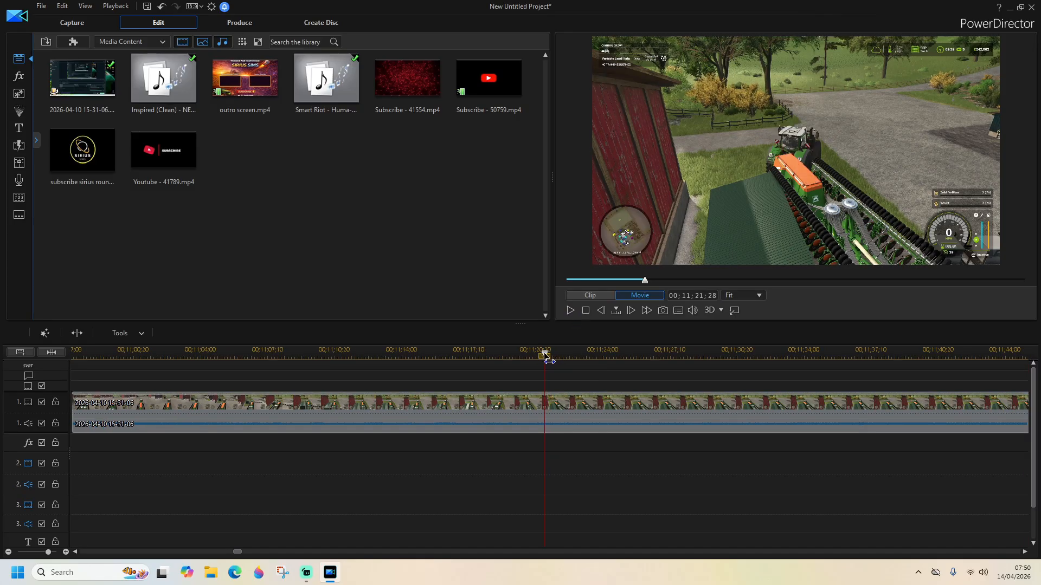
pyautogui.click(78, 334)
# Delete the segment between 00;10;58;11 and 00;11;21;28 with Remove, Fill Gap, and Move All Clips
pyautogui.click(438, 413)
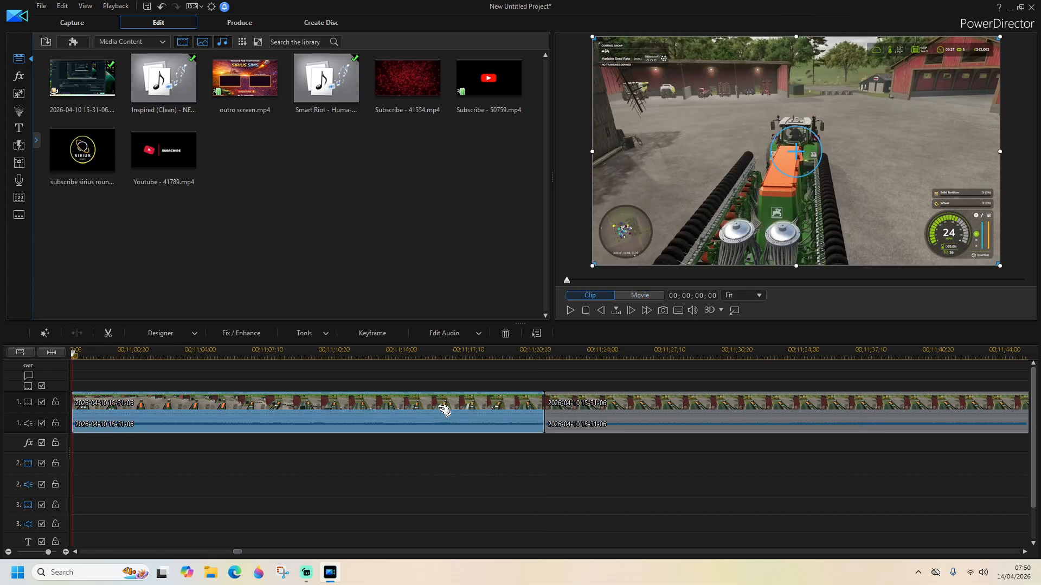
pyautogui.press('Delete')
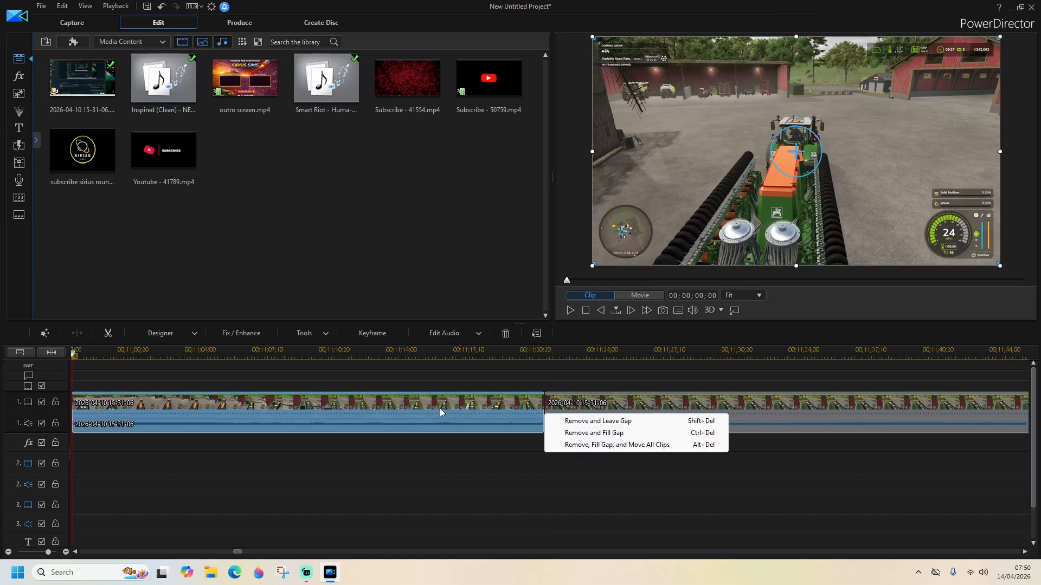
pyautogui.click(593, 445)
# Play back both joins from about 00;10;33;27 and continue through the footage following the second one
pyautogui.moveTo(236, 553); pyautogui.dragTo(229, 552)
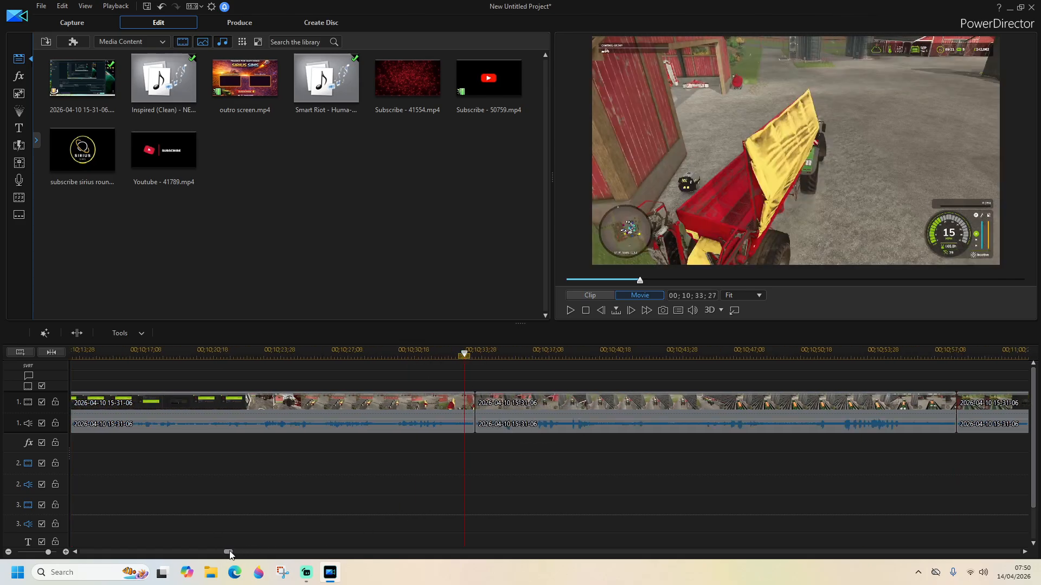
pyautogui.click(571, 311)
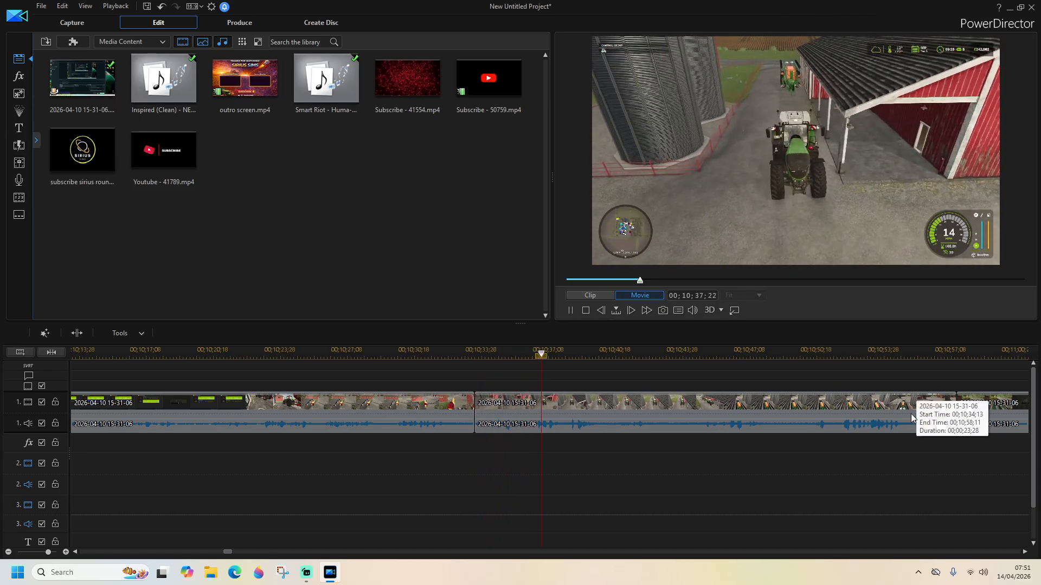
pyautogui.click(927, 353)
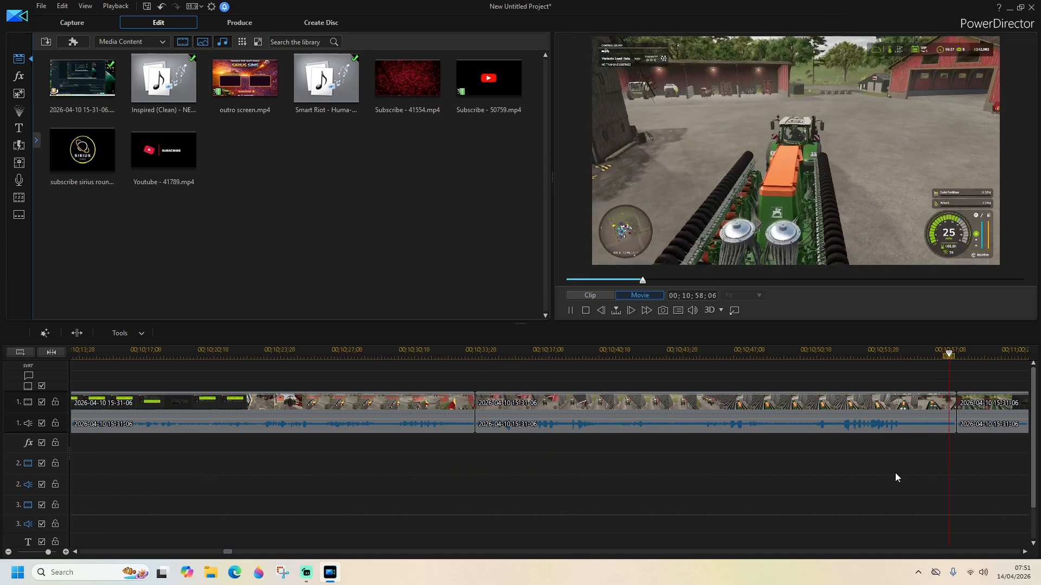
pyautogui.click(1025, 553)
pyautogui.click(1025, 553)
pyautogui.click(1025, 552)
pyautogui.click(1025, 553)
pyautogui.click(1025, 553)
pyautogui.click(1024, 553)
pyautogui.click(1025, 553)
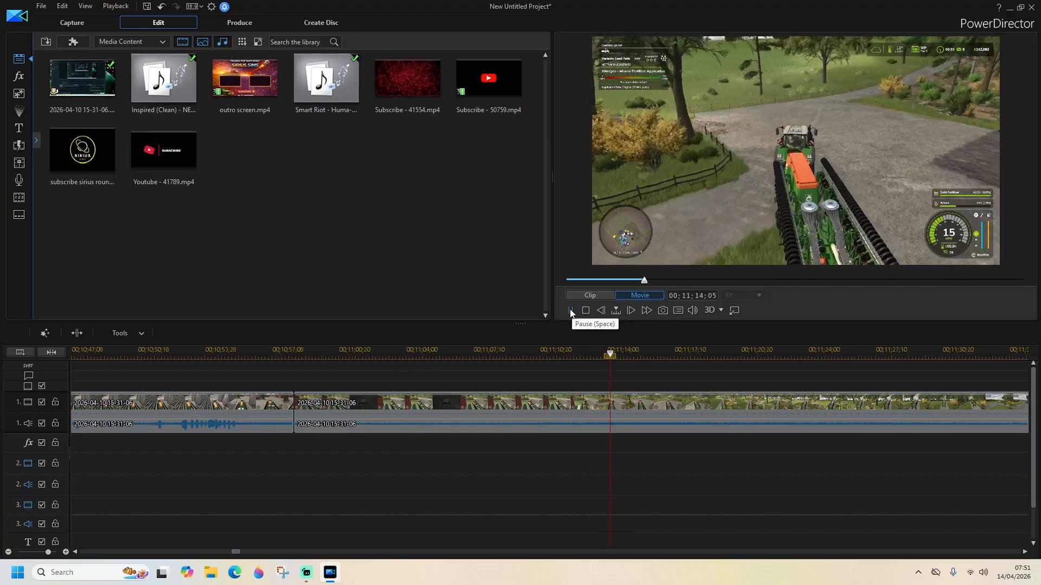
# Find the frame where the seeder's camera view jumps and split the clip at 00;11;13;23
pyautogui.click(570, 313)
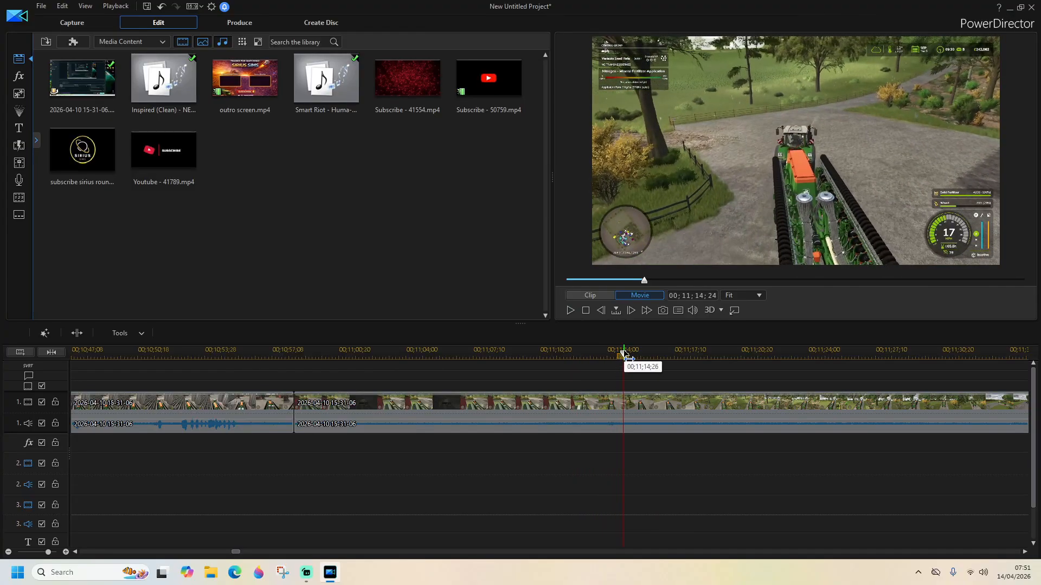
pyautogui.moveTo(624, 355); pyautogui.dragTo(586, 354)
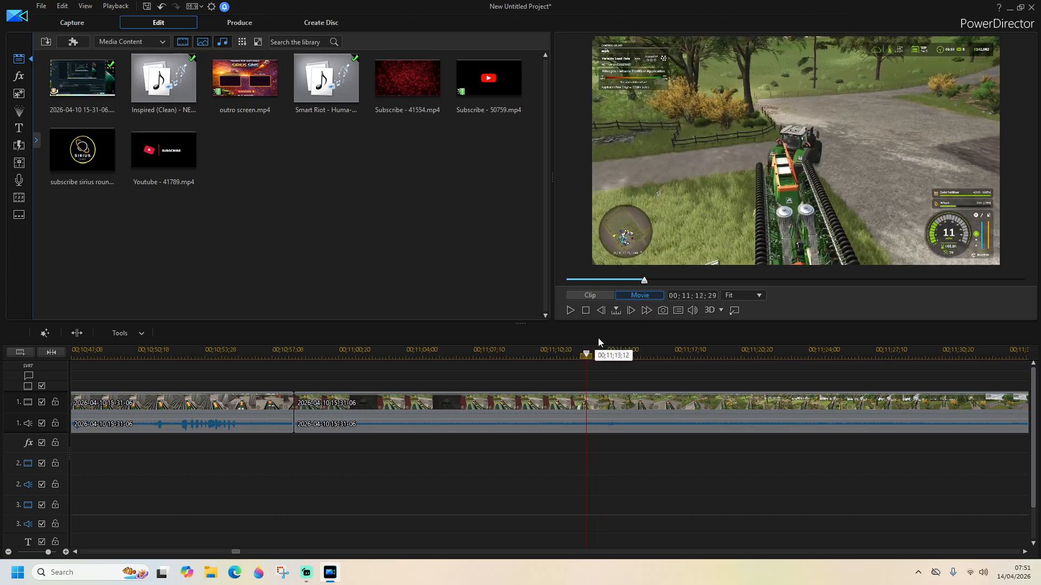
pyautogui.click(570, 311)
pyautogui.click(613, 346)
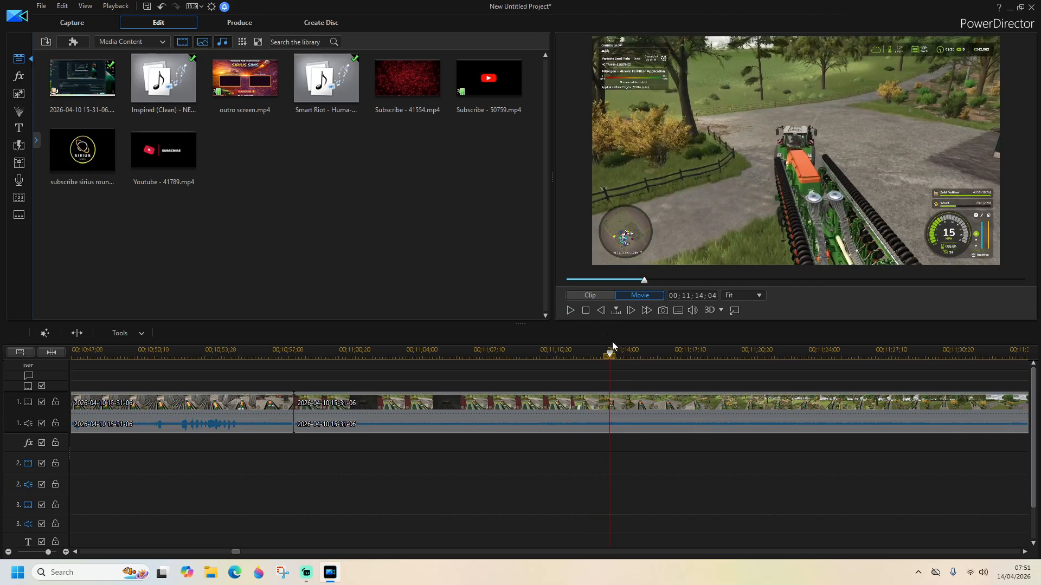
pyautogui.moveTo(609, 357); pyautogui.dragTo(604, 360)
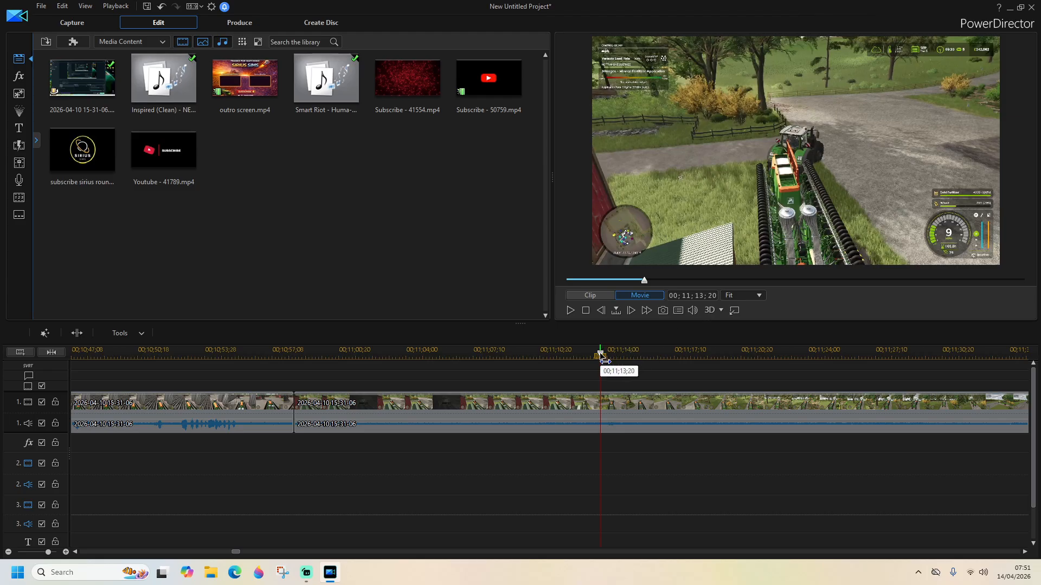
pyautogui.moveTo(600, 356); pyautogui.dragTo(604, 359)
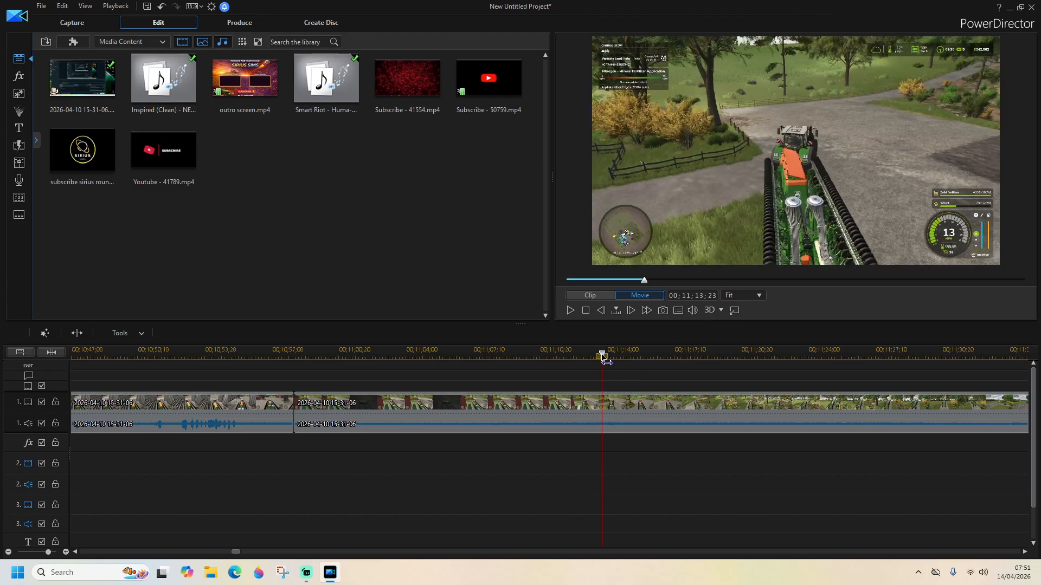
pyautogui.click(82, 339)
# Play on past the cut at 00;11;13;23 and skip forward to the footage where seed pallets are bought in the shop
pyautogui.click(570, 310)
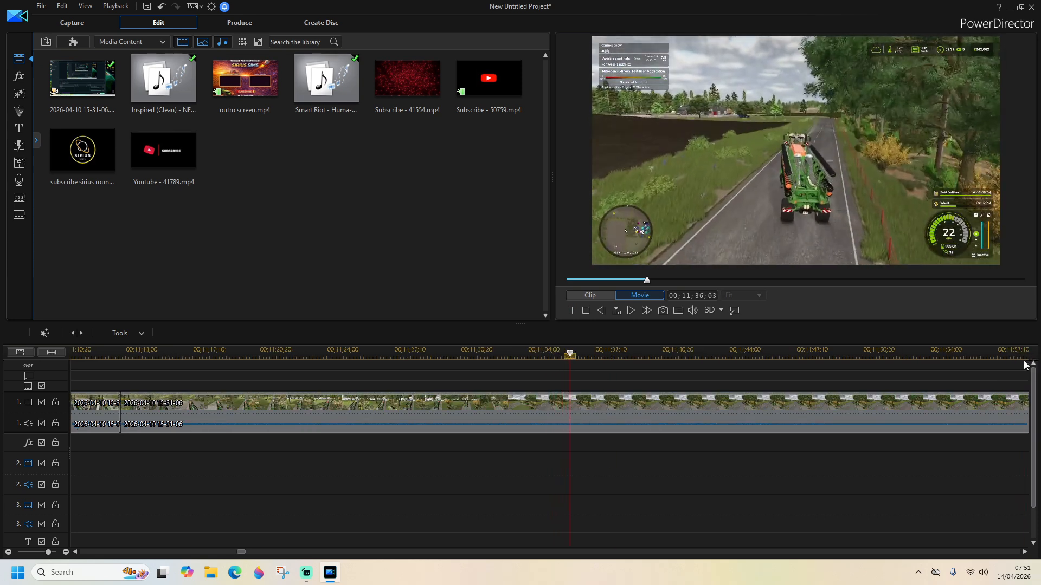
pyautogui.click(1014, 359)
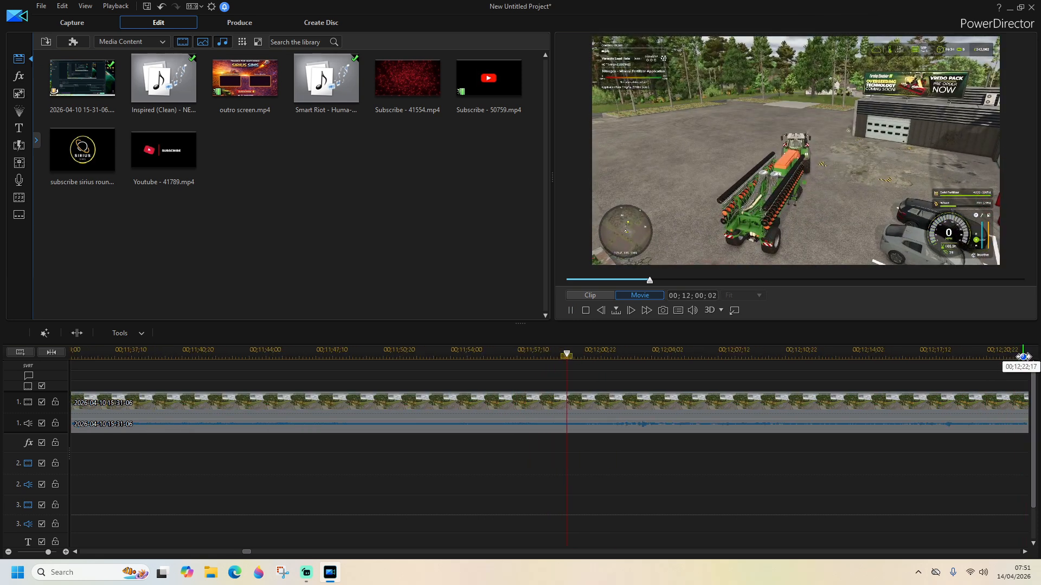
pyautogui.click(1022, 356)
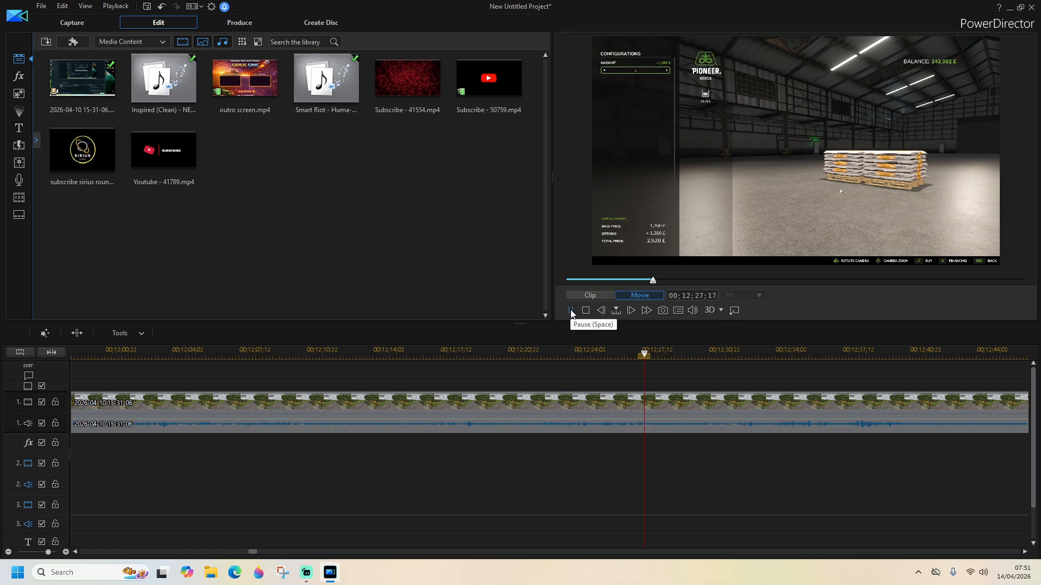
# Review the seed-buying footage from about 00;12;14 through the shop menus to the seeder standing on the yard
pyautogui.click(576, 355)
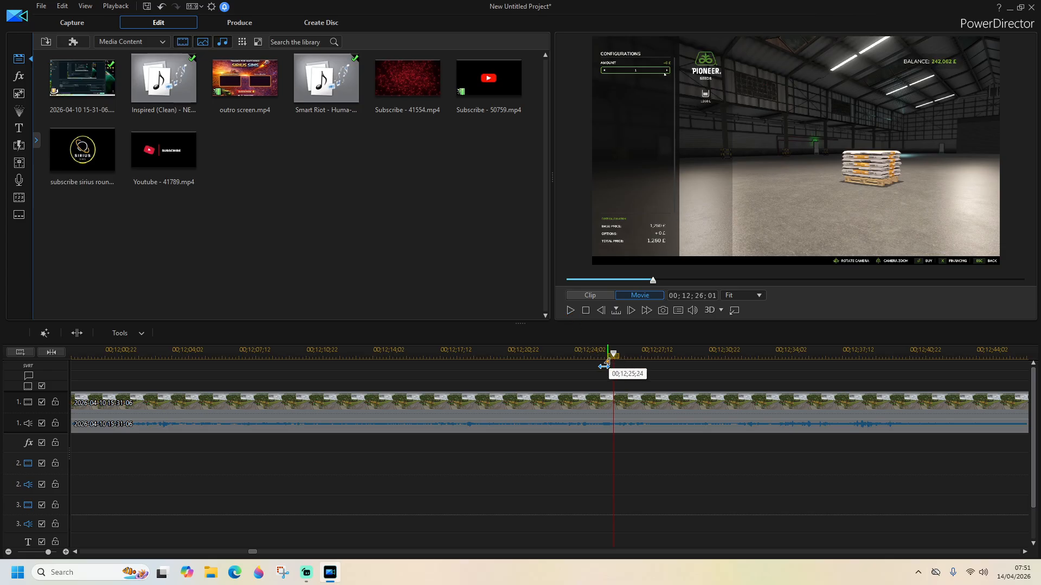
pyautogui.click(569, 310)
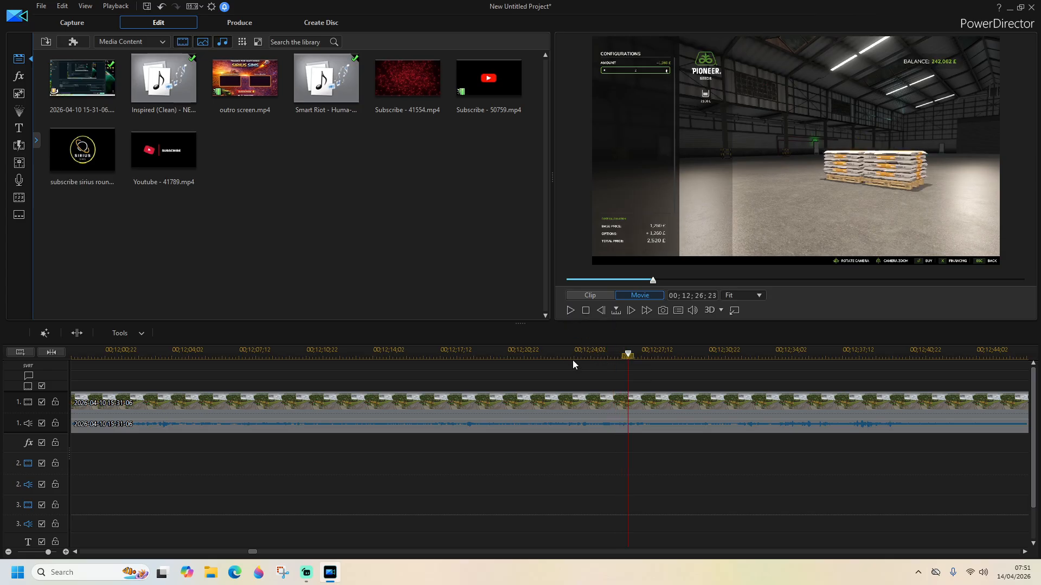
pyautogui.click(573, 358)
pyautogui.click(535, 355)
pyautogui.click(439, 357)
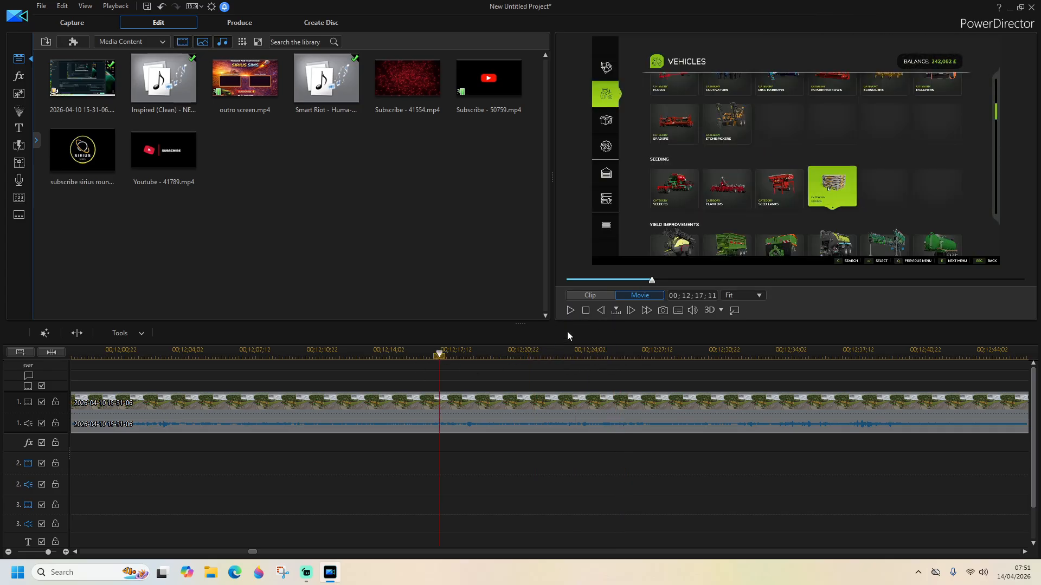
pyautogui.click(570, 311)
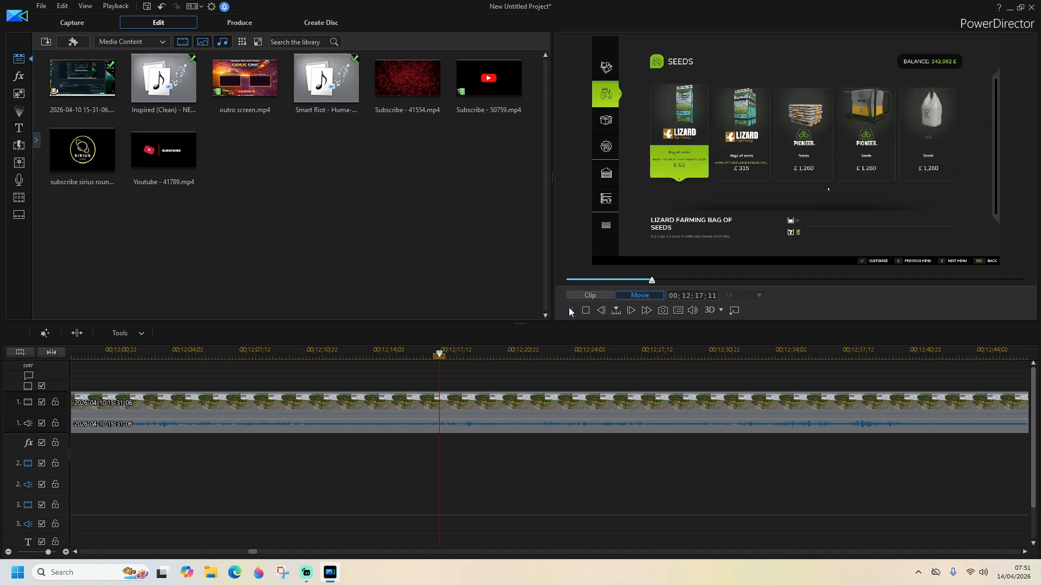
pyautogui.click(388, 355)
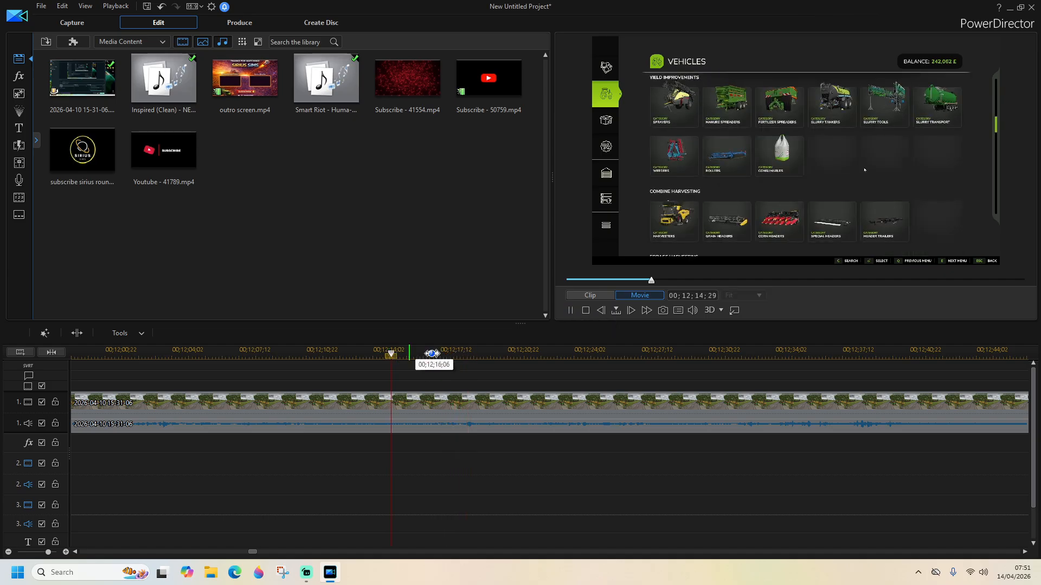
pyautogui.press('space')
pyautogui.click(570, 310)
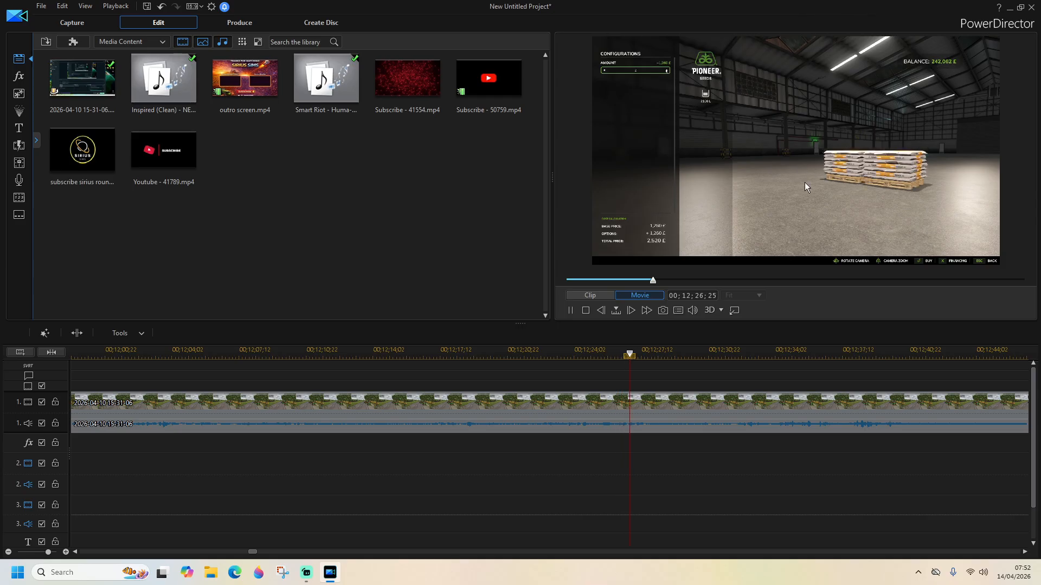
pyautogui.press('space')
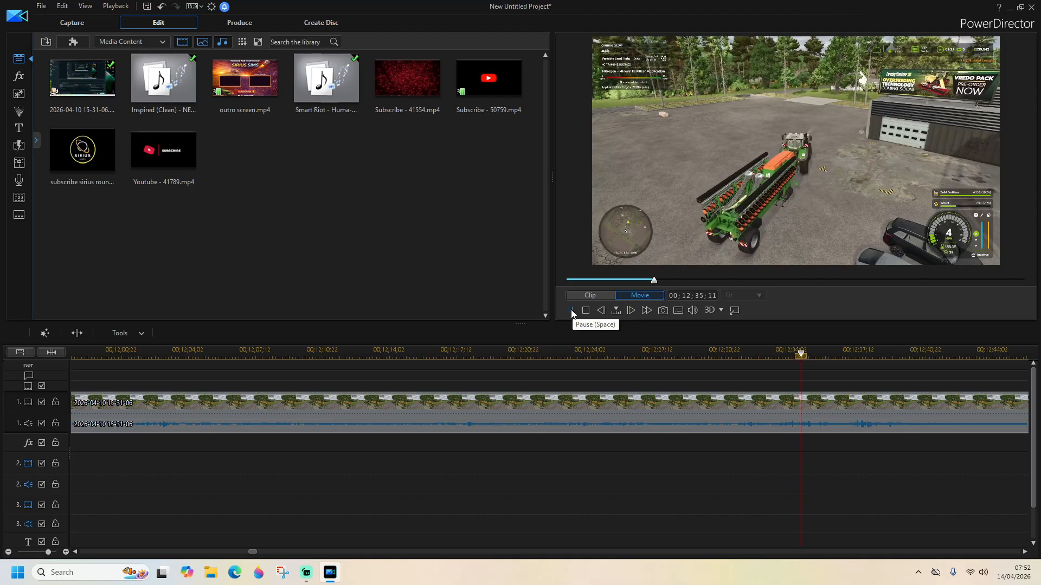
# Split the clip at 00;12;34;07 after the purchase and delete the segment back to 00;11;13;23 with Remove and Fill Gap
pyautogui.click(730, 353)
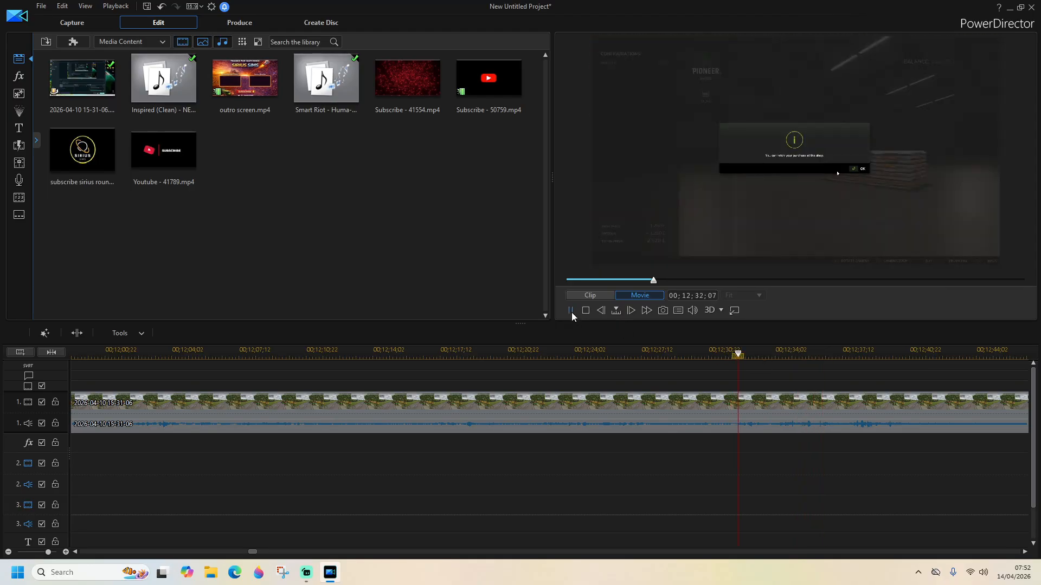
pyautogui.click(571, 314)
pyautogui.click(77, 332)
pyautogui.click(593, 400)
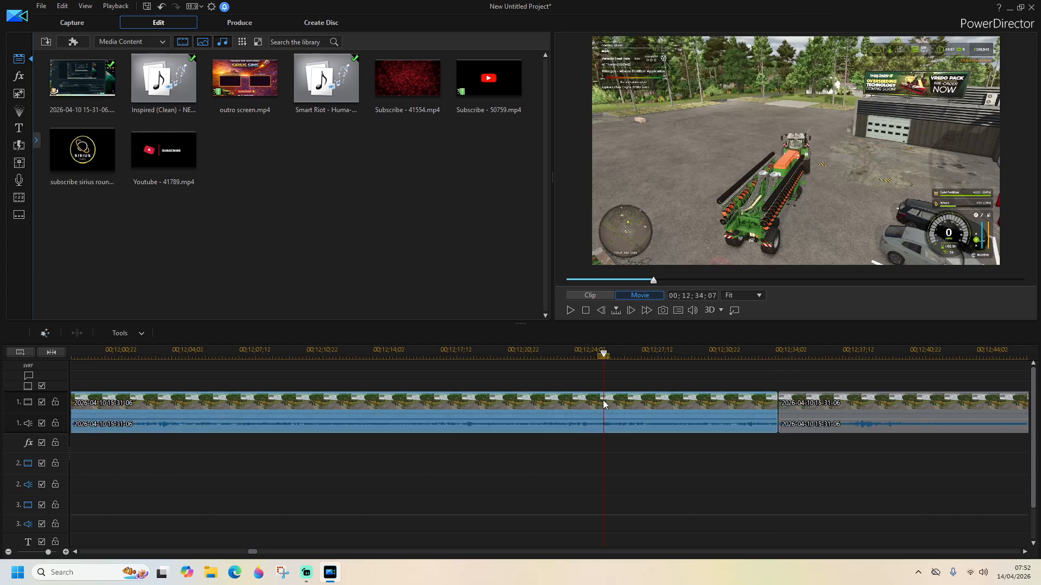
pyautogui.press('Delete')
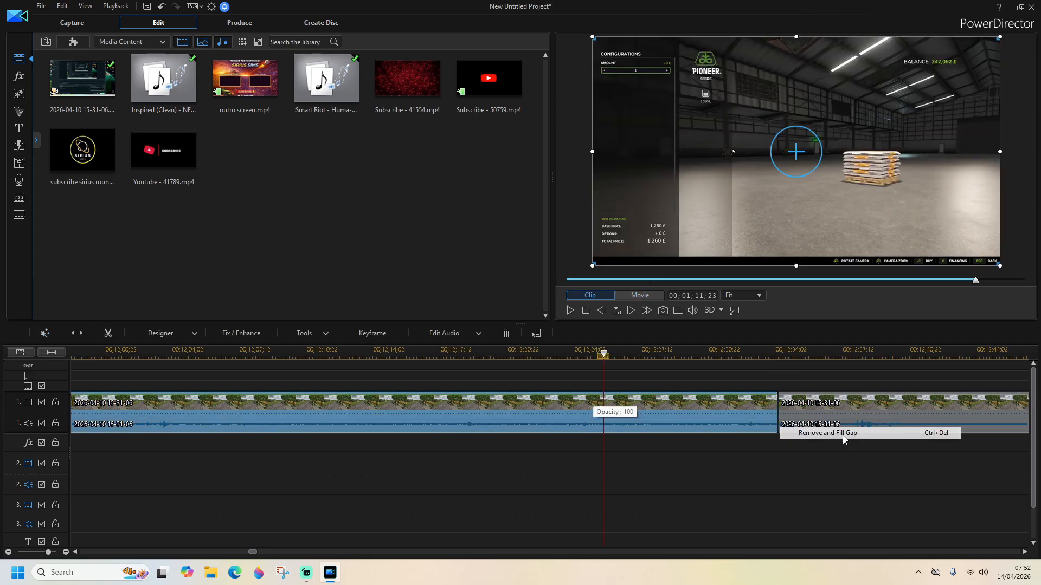
pyautogui.click(789, 432)
# Play back the join at 00;11;13;23, starting from 00;11;12;02
pyautogui.moveTo(258, 553); pyautogui.dragTo(243, 553)
pyautogui.click(309, 354)
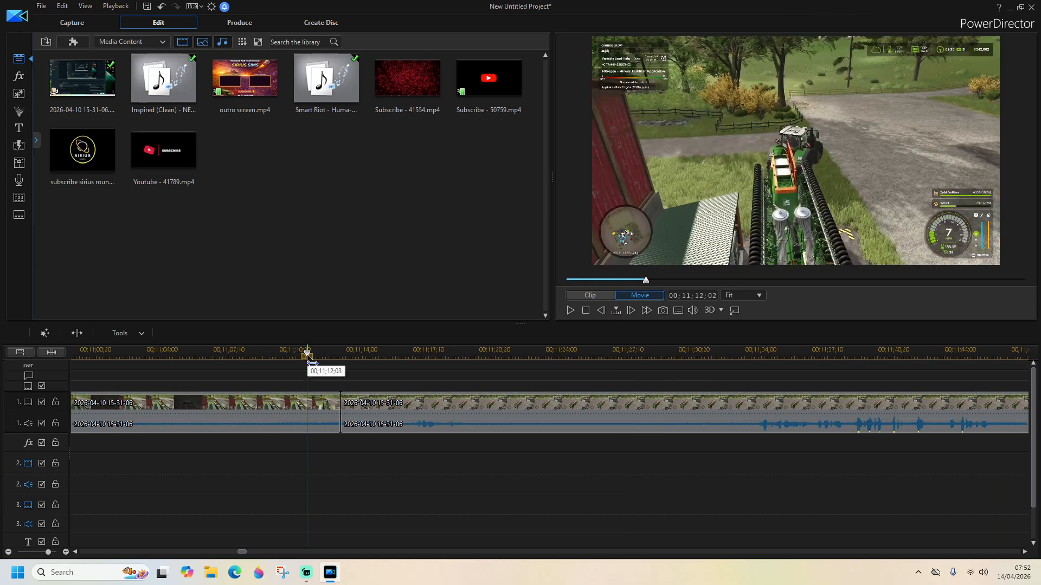
pyautogui.click(570, 311)
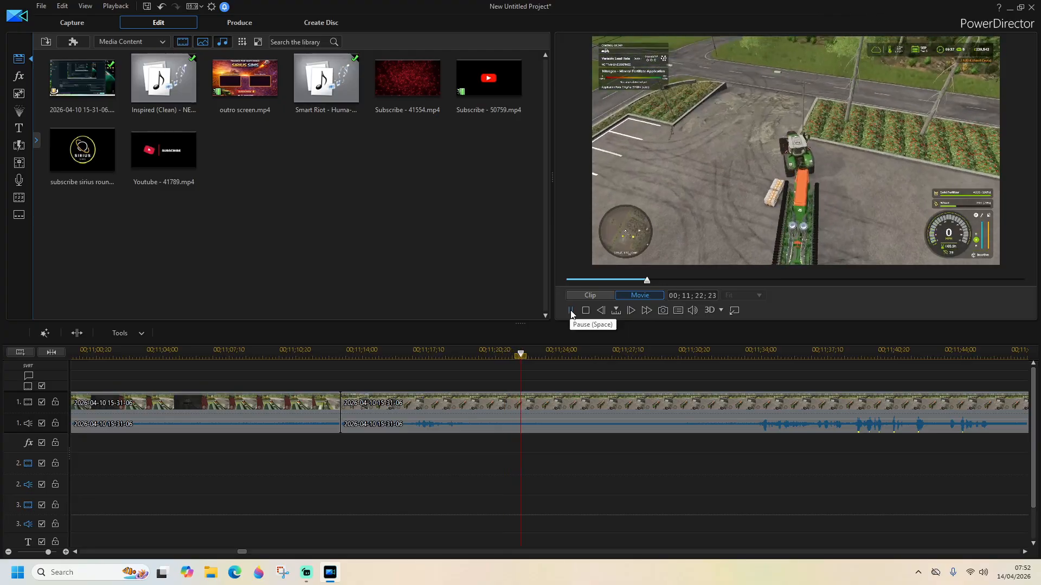
# Split the clip at 00;11;34;01 beside the seed pallet and delete the segment back to 00;11;13;23 with Remove and Fill Gap
pyautogui.click(702, 355)
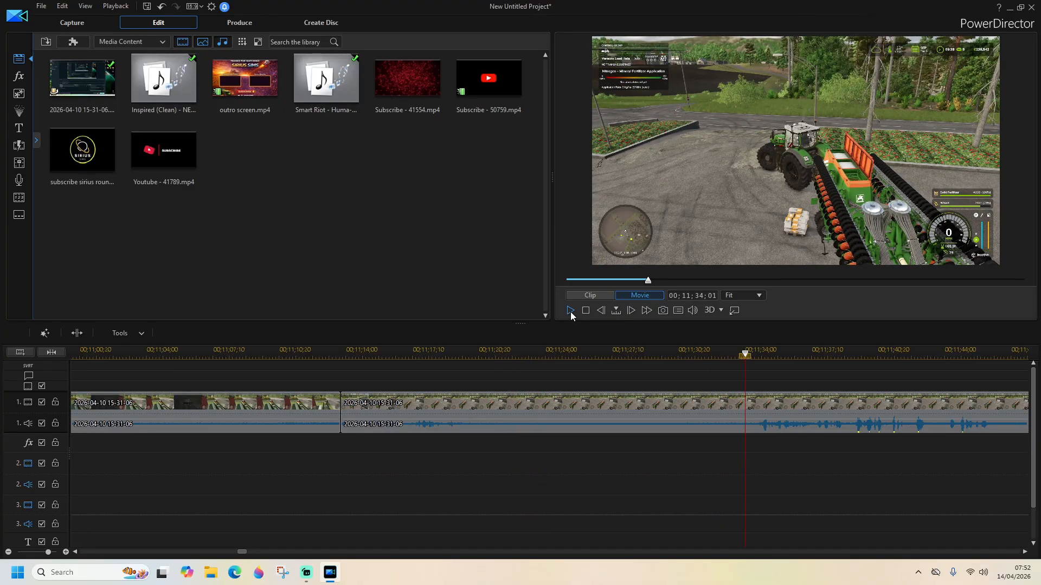
pyautogui.click(74, 333)
pyautogui.click(663, 424)
pyautogui.press('Delete')
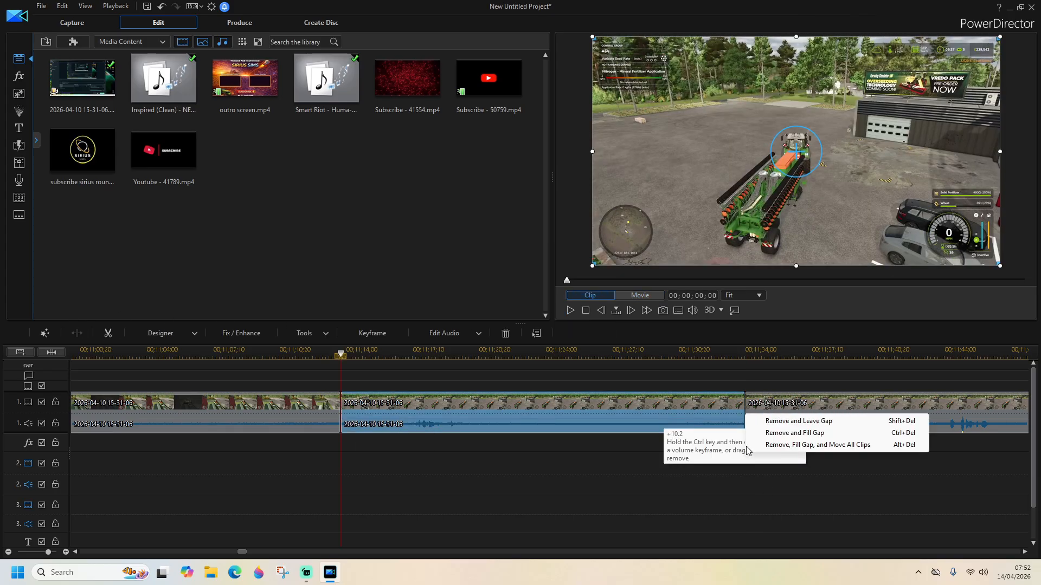
pyautogui.click(767, 433)
# Play through the footage after the new join and split the clip at 00;11;28;21 on the tree-lined road
pyautogui.click(570, 312)
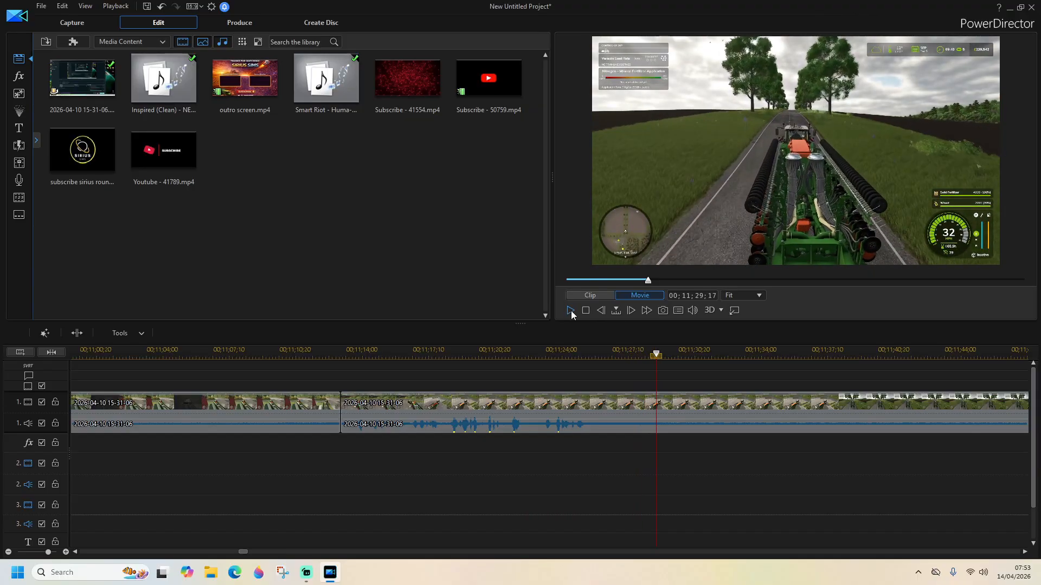
pyautogui.click(598, 352)
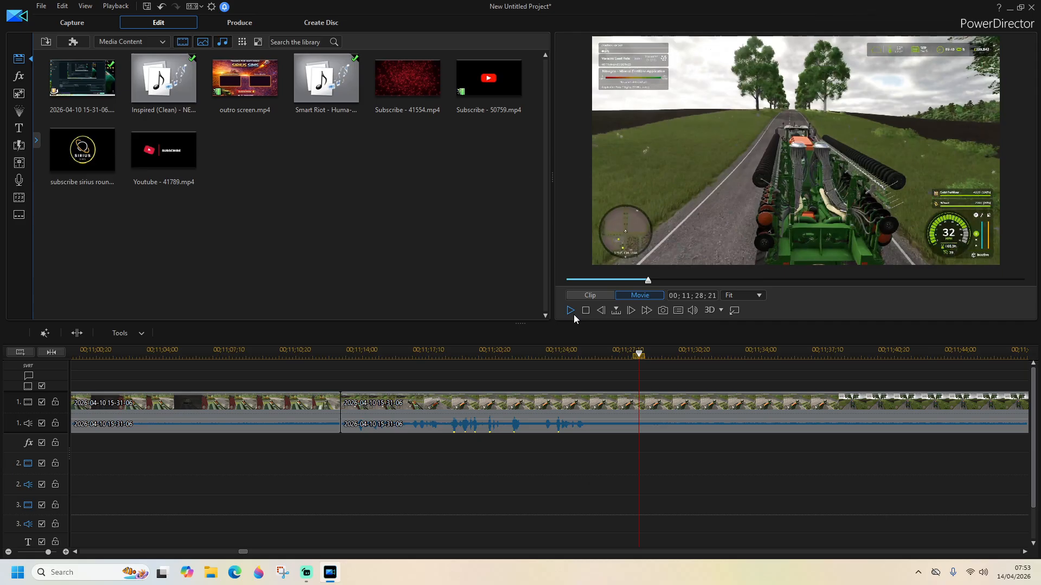
pyautogui.click(73, 336)
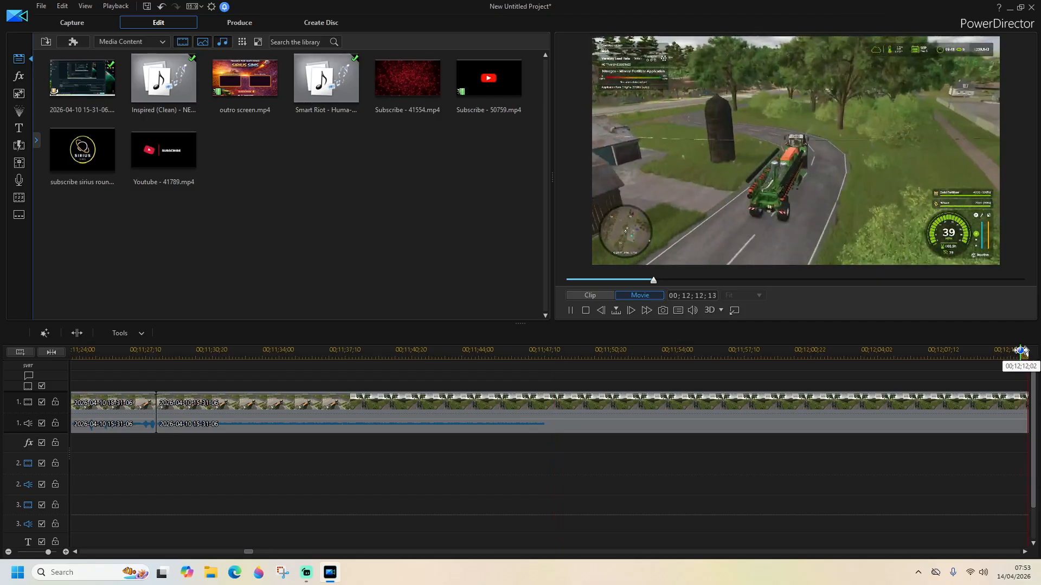
# Split the clip at 00;12;21;12 on the dirt track and delete the segment back to 00;11;28;21 with Remove and Fill Gap
pyautogui.click(691, 355)
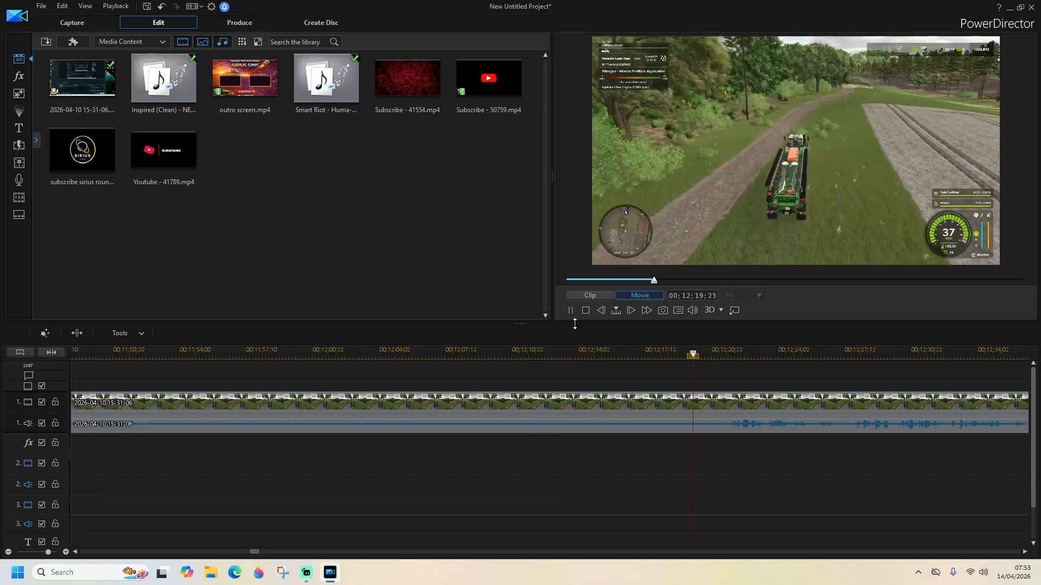
pyautogui.click(568, 310)
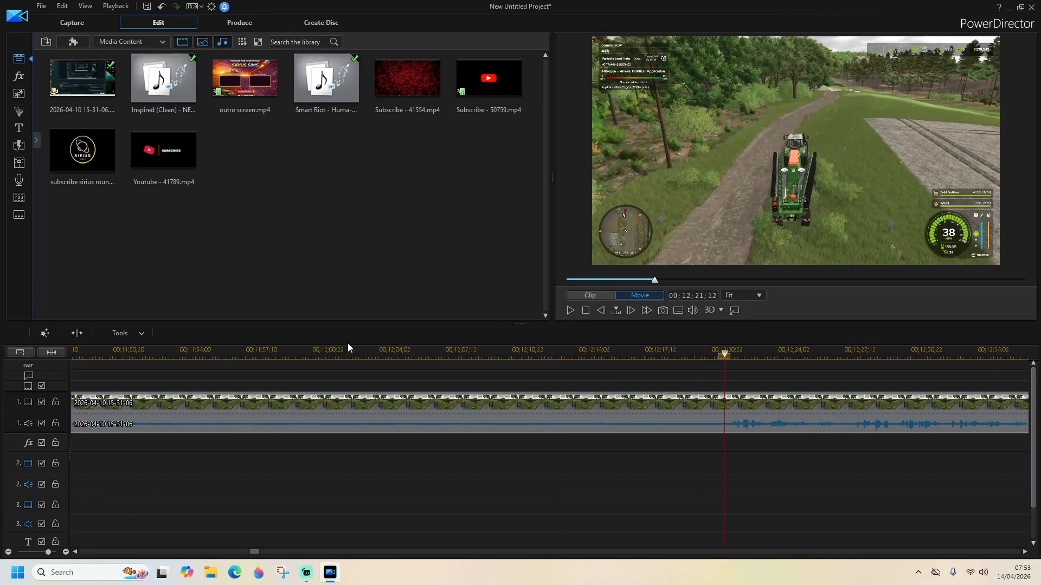
pyautogui.click(72, 334)
pyautogui.click(594, 402)
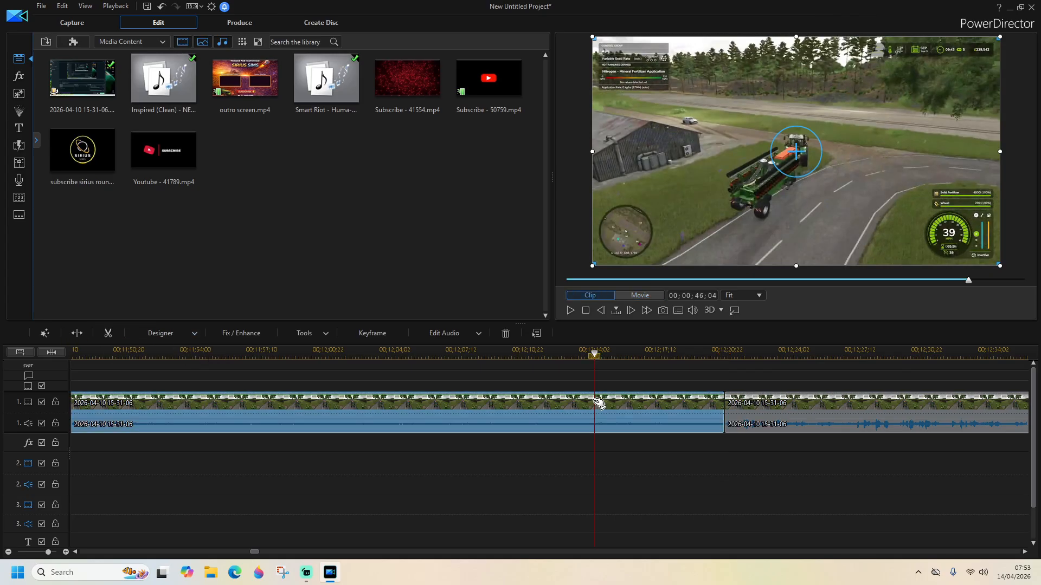
pyautogui.press('Delete')
pyautogui.click(749, 434)
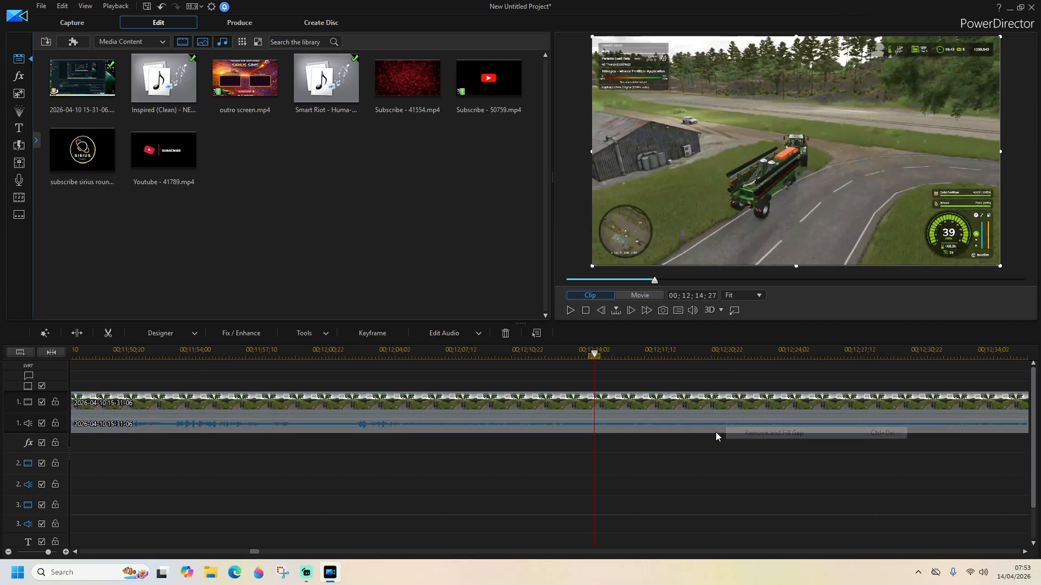
# Play back the join at 00;11;28;21 and continue watching until the AI Settings dialog in the footage
pyautogui.moveTo(256, 553); pyautogui.dragTo(246, 553)
pyautogui.click(463, 353)
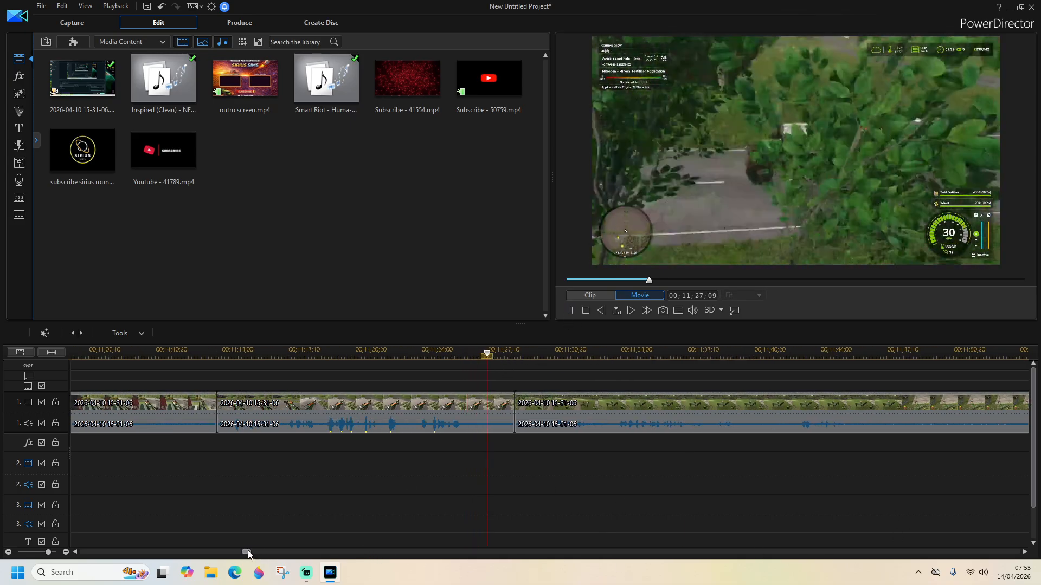
pyautogui.moveTo(247, 552); pyautogui.dragTo(246, 552)
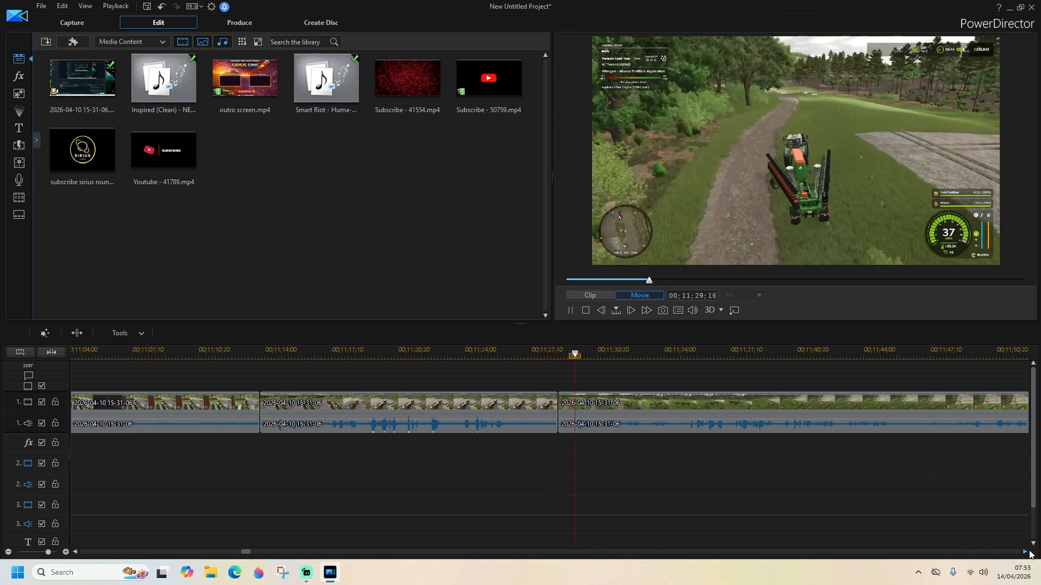
pyautogui.click(1025, 552)
pyautogui.click(1025, 551)
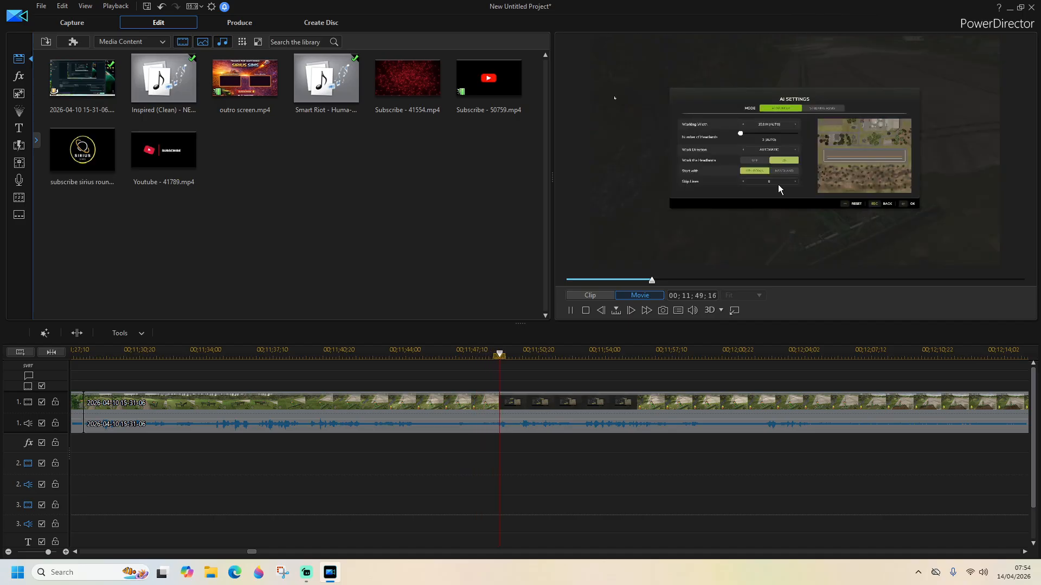
# Replay the AI Settings footage from about 00;11;44 and split the clip at 00;12;06;10 where the seeder sets off along the field
pyautogui.click(391, 353)
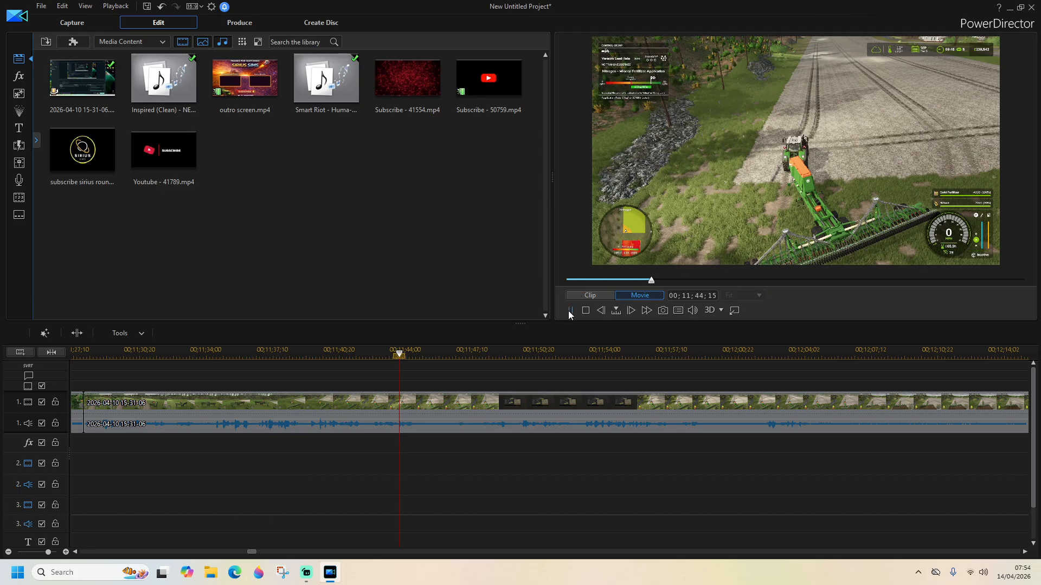
pyautogui.click(569, 310)
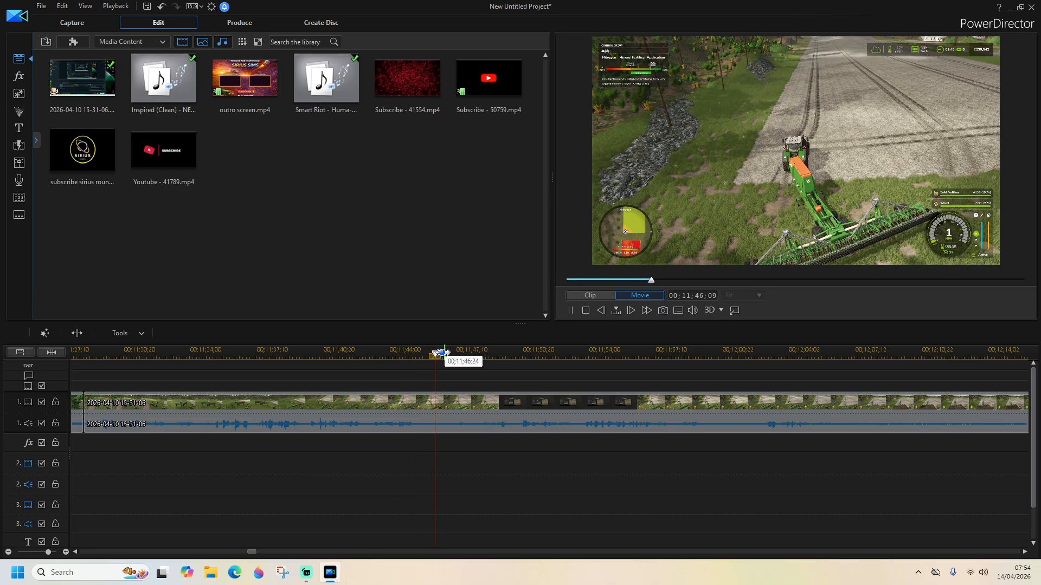
pyautogui.click(384, 353)
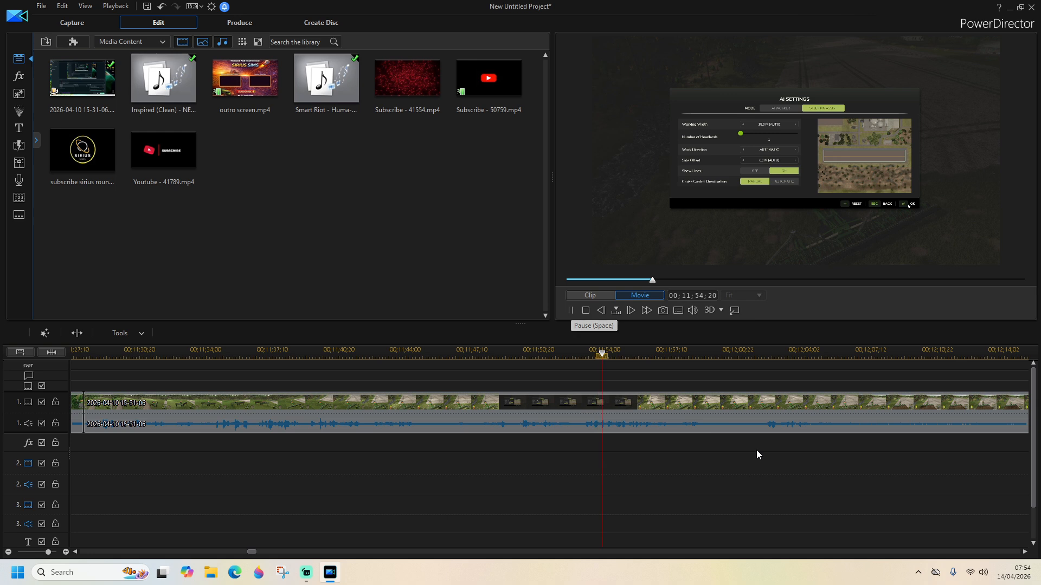
pyautogui.click(1025, 551)
pyautogui.click(1026, 552)
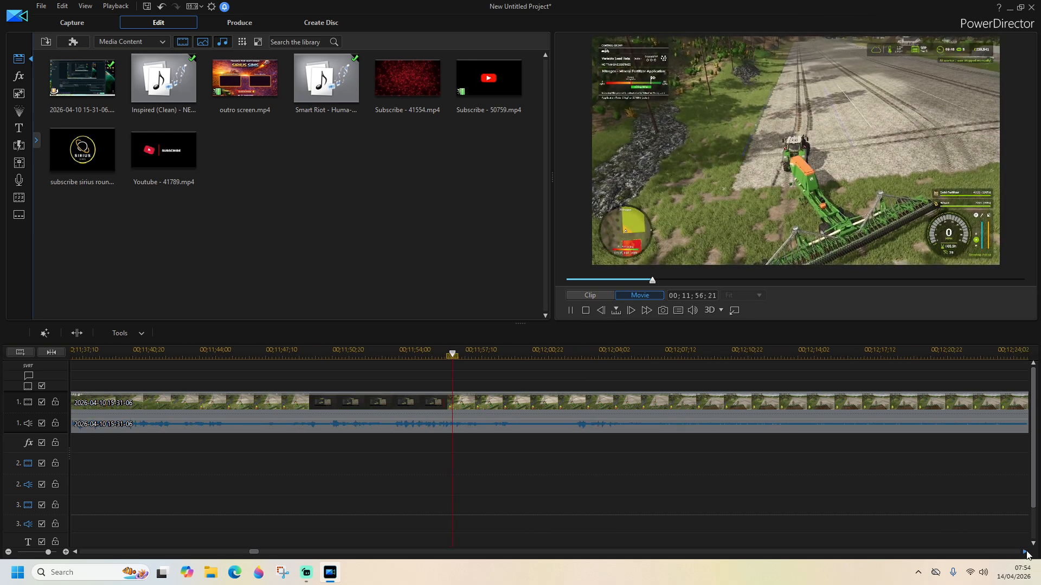
pyautogui.click(1026, 551)
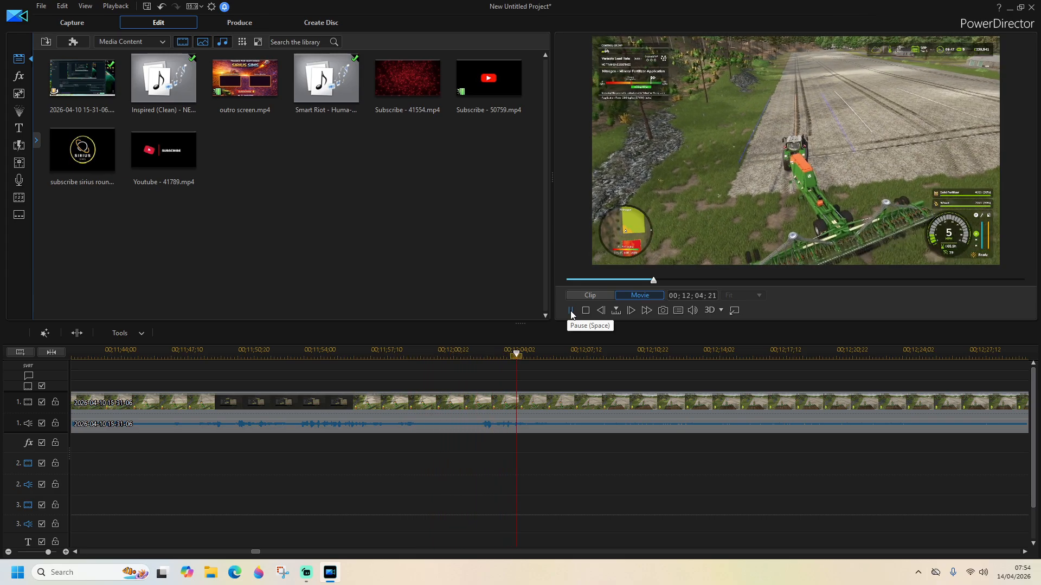
pyautogui.click(571, 311)
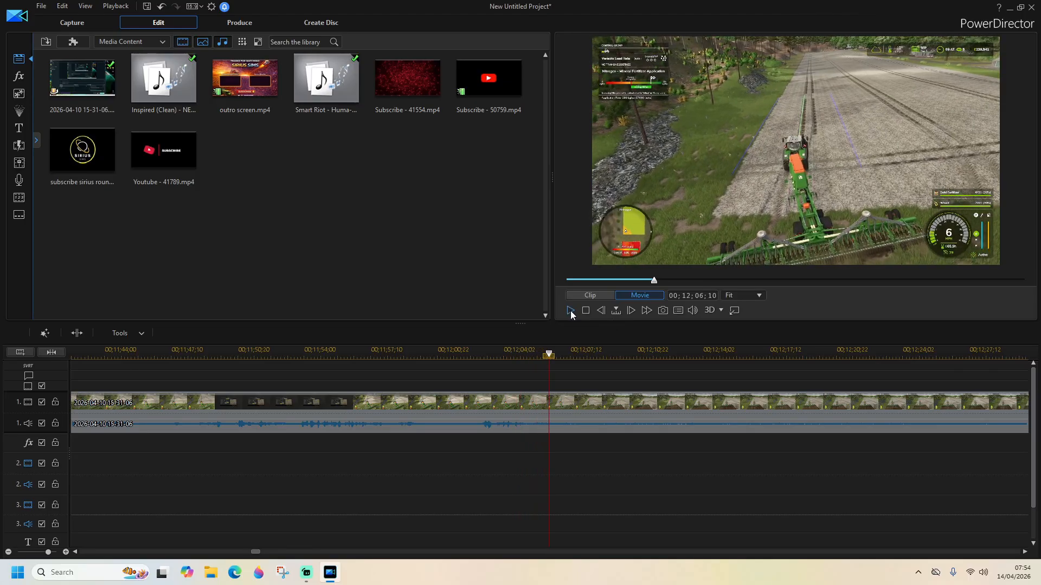
pyautogui.click(77, 333)
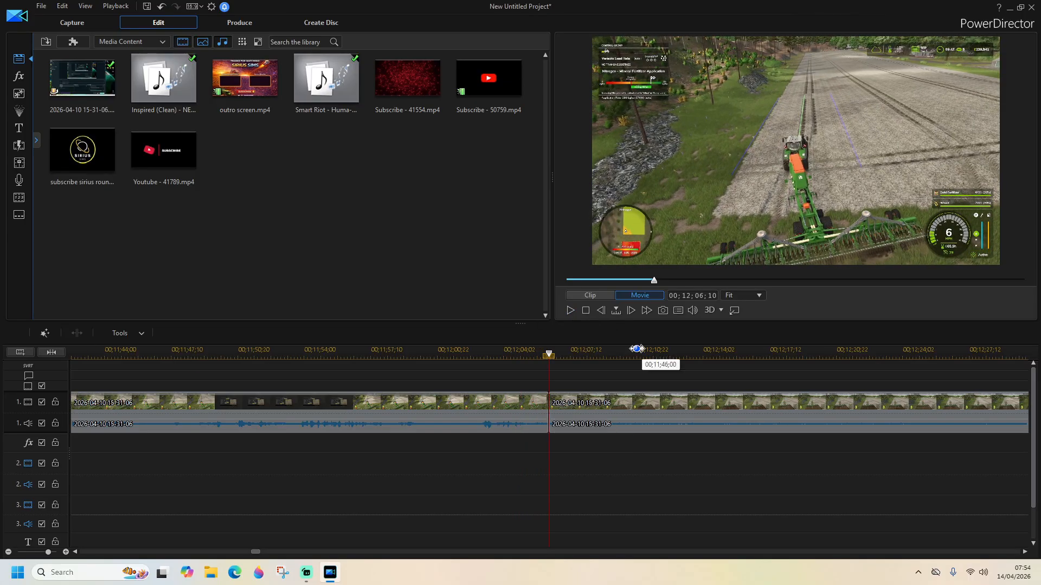
# Skim the seeding footage from 00;12;06;10 to about 00;14;30, where the seeder turns at the field's end
pyautogui.press('space')
pyautogui.click(909, 353)
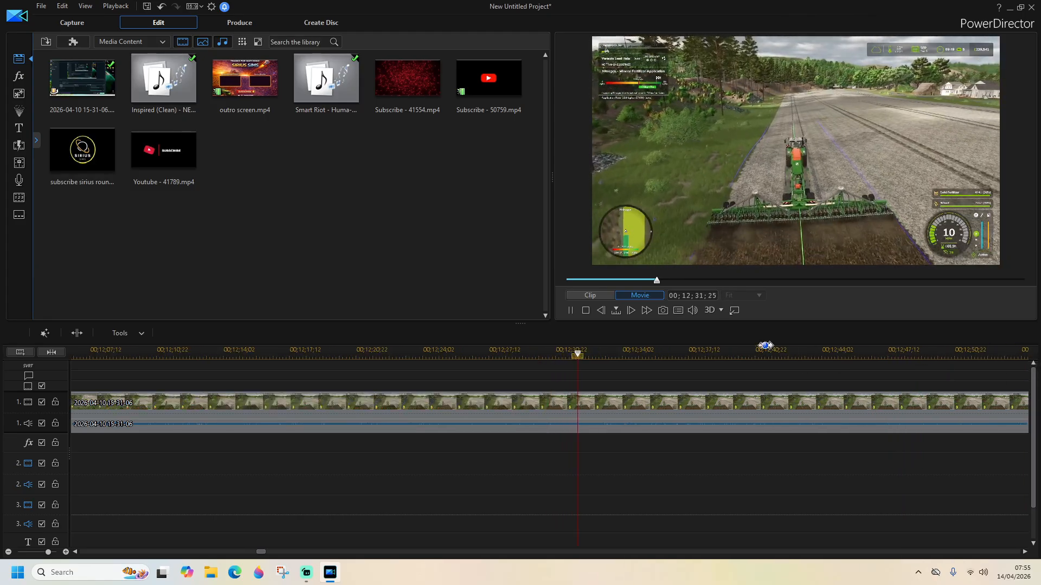
pyautogui.click(853, 355)
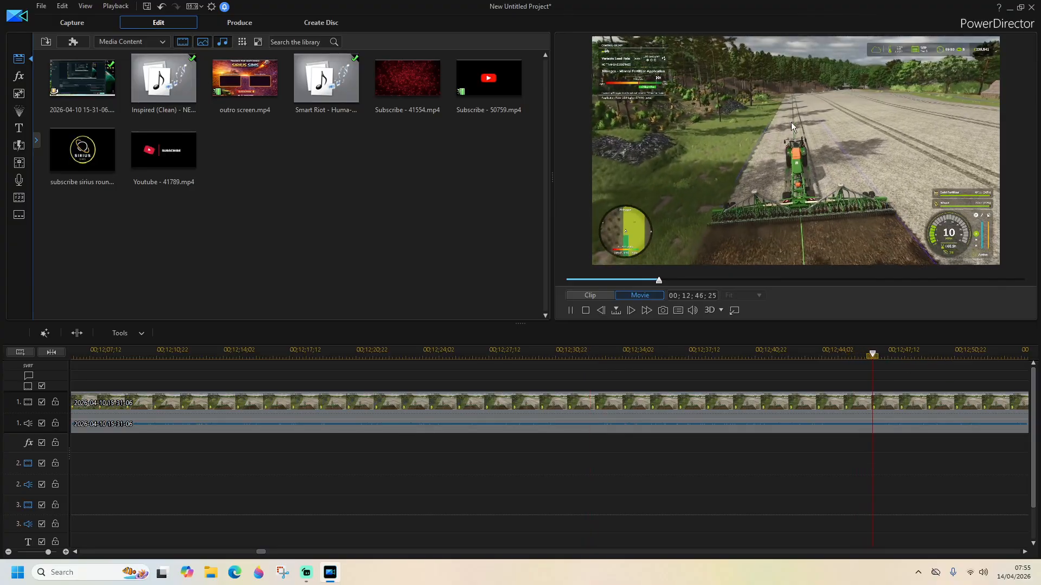
pyautogui.click(1017, 355)
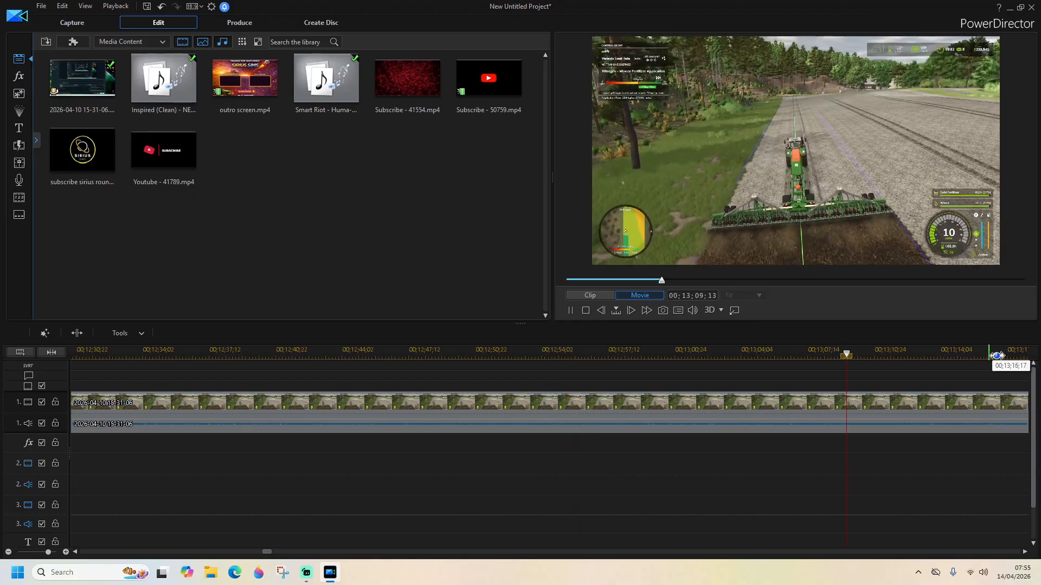
pyautogui.click(1016, 355)
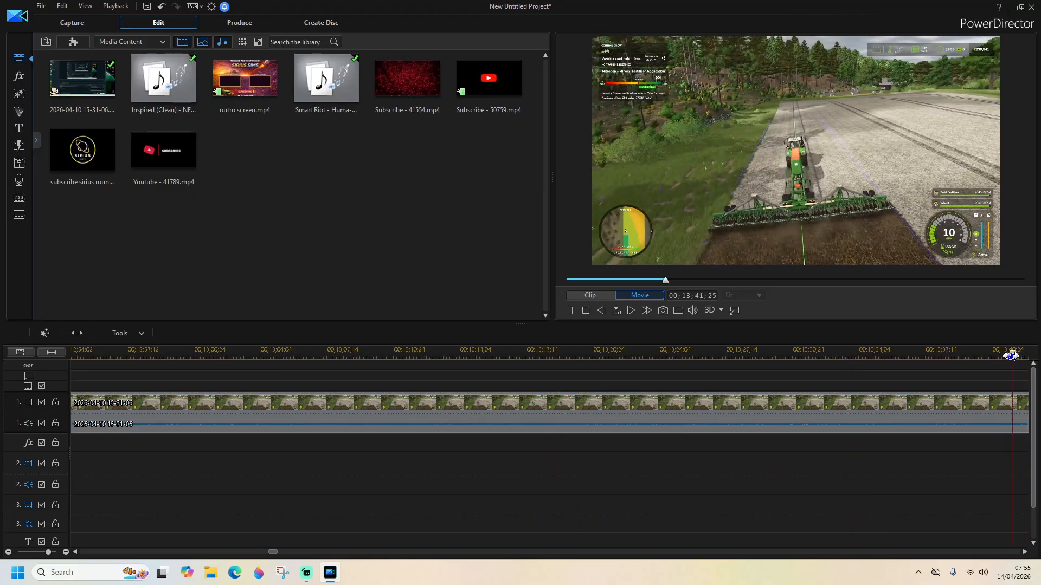
pyautogui.click(1012, 355)
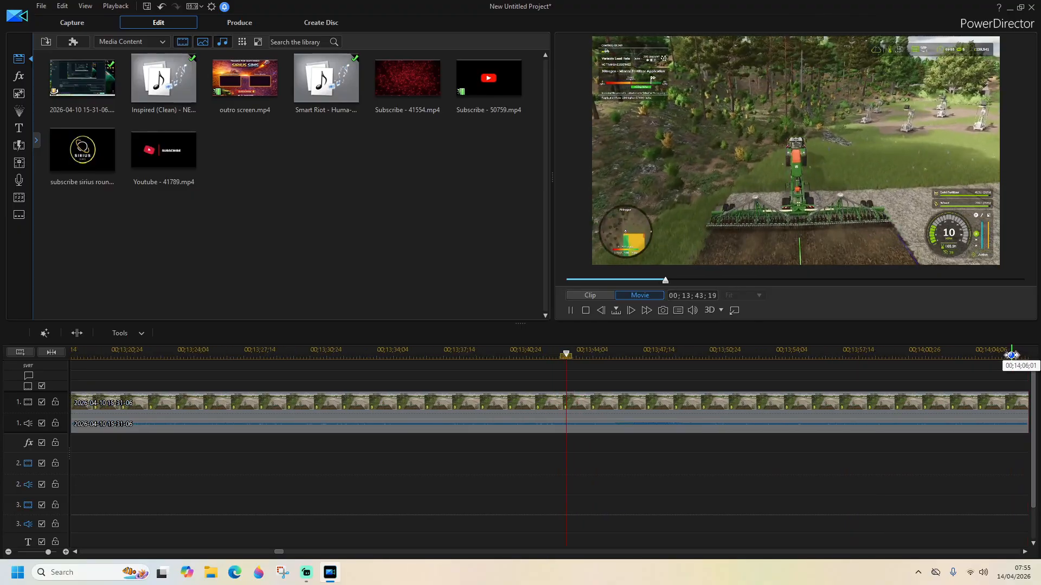
pyautogui.click(1011, 355)
pyautogui.click(1016, 355)
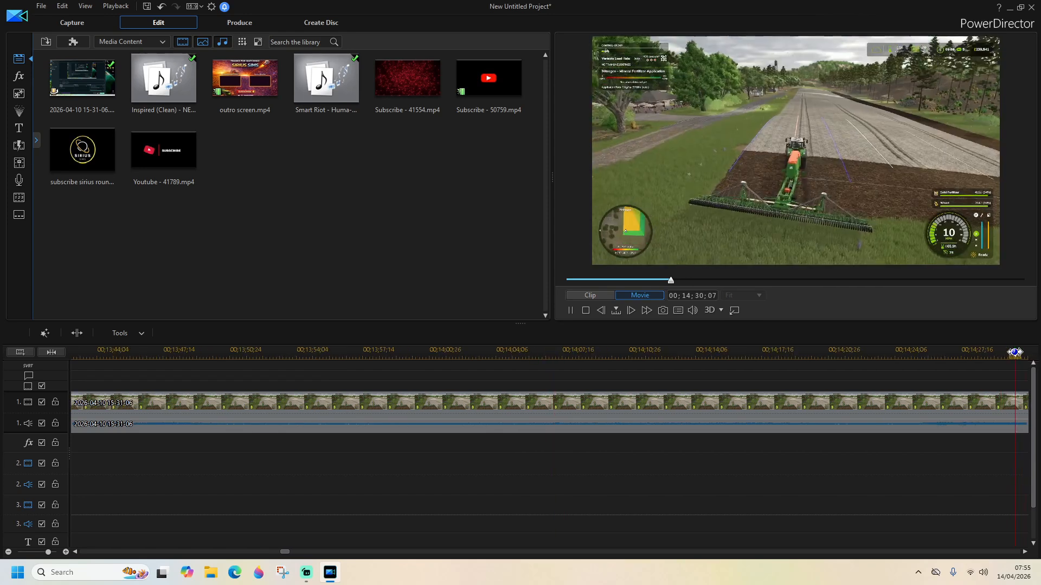
# Continue skimming the seeding passes from about 00;14;30 to about 00;18;27, checking the footage at intervals
pyautogui.click(1015, 354)
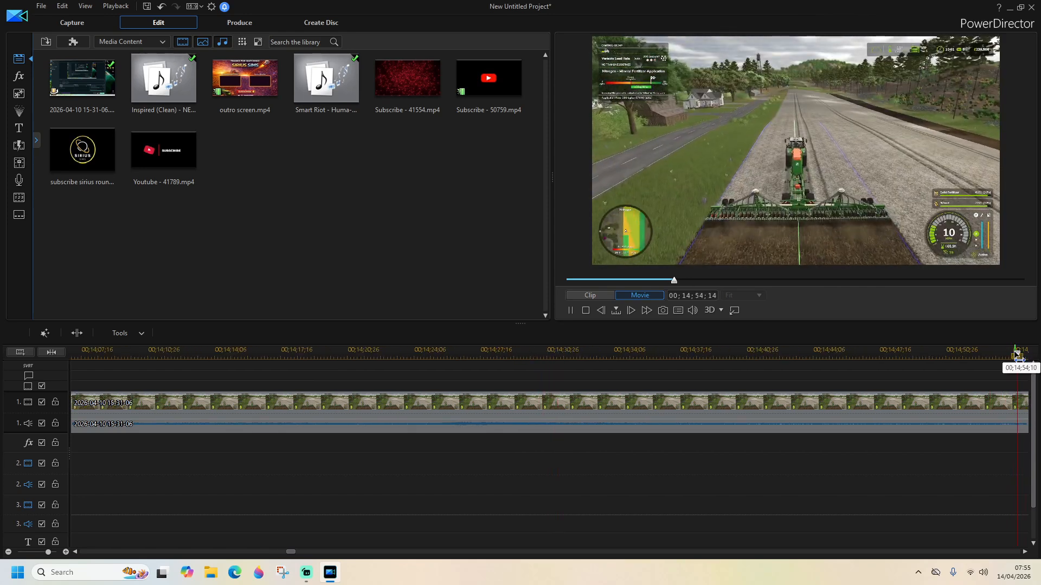
pyautogui.click(1016, 354)
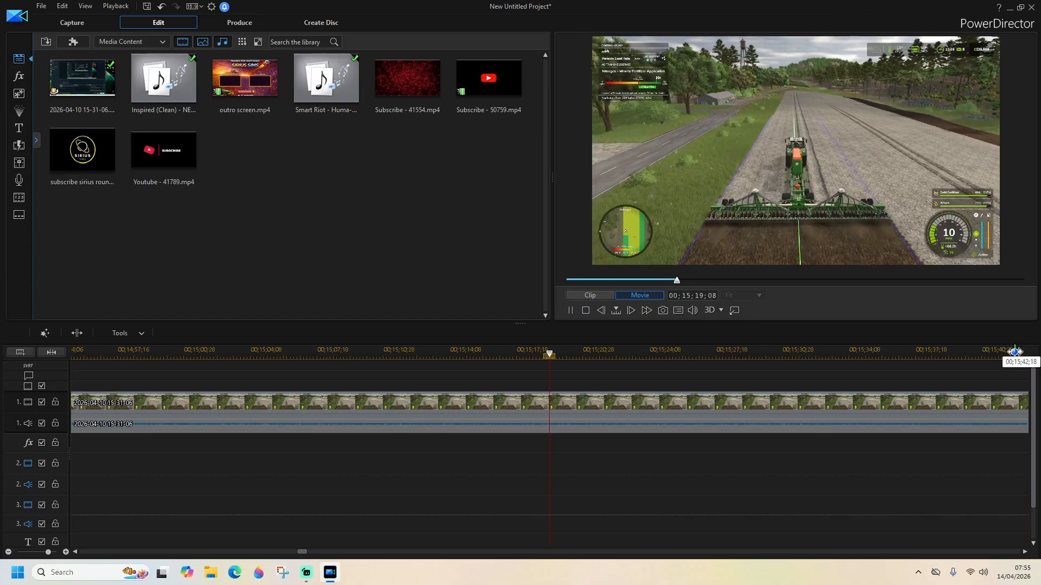
pyautogui.click(1015, 355)
pyautogui.click(1016, 354)
pyautogui.click(1016, 352)
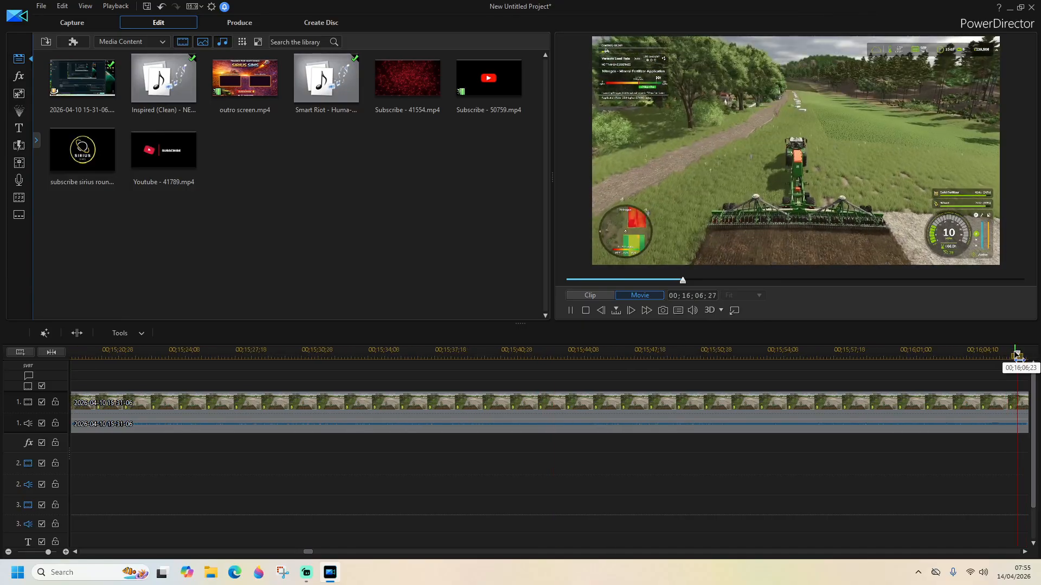
pyautogui.click(1015, 353)
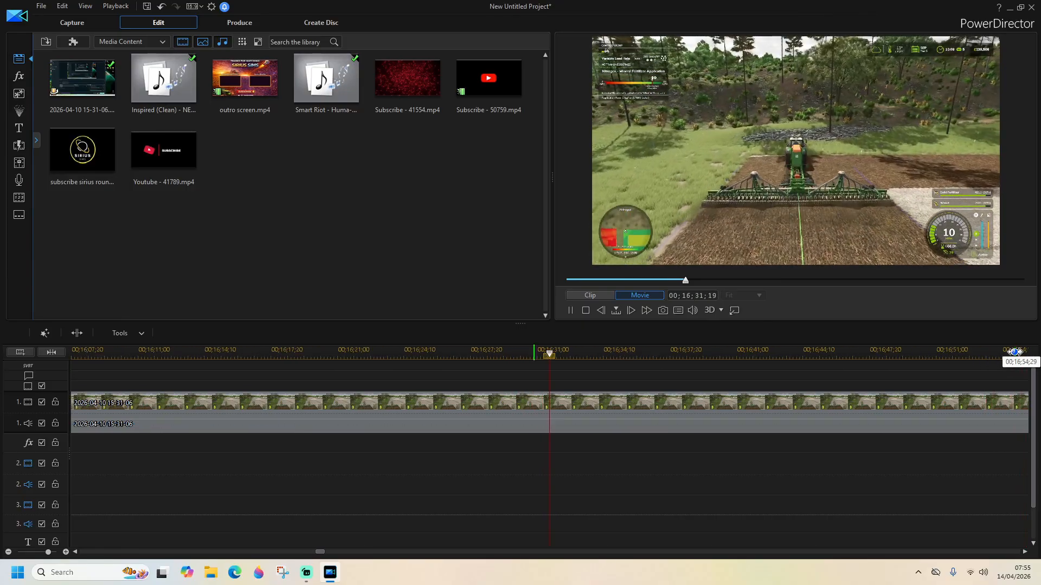
pyautogui.click(1015, 353)
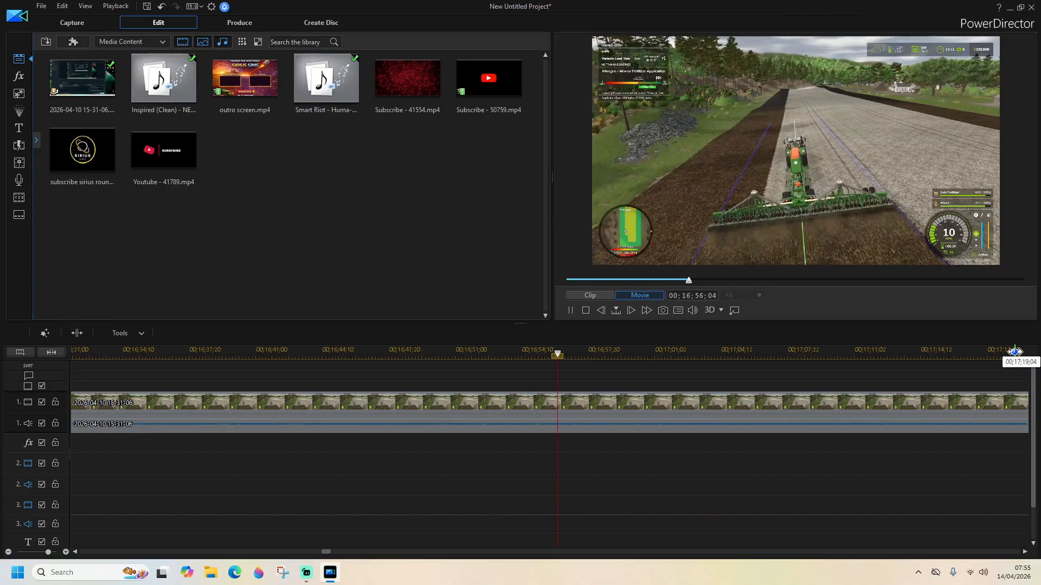
pyautogui.click(1016, 355)
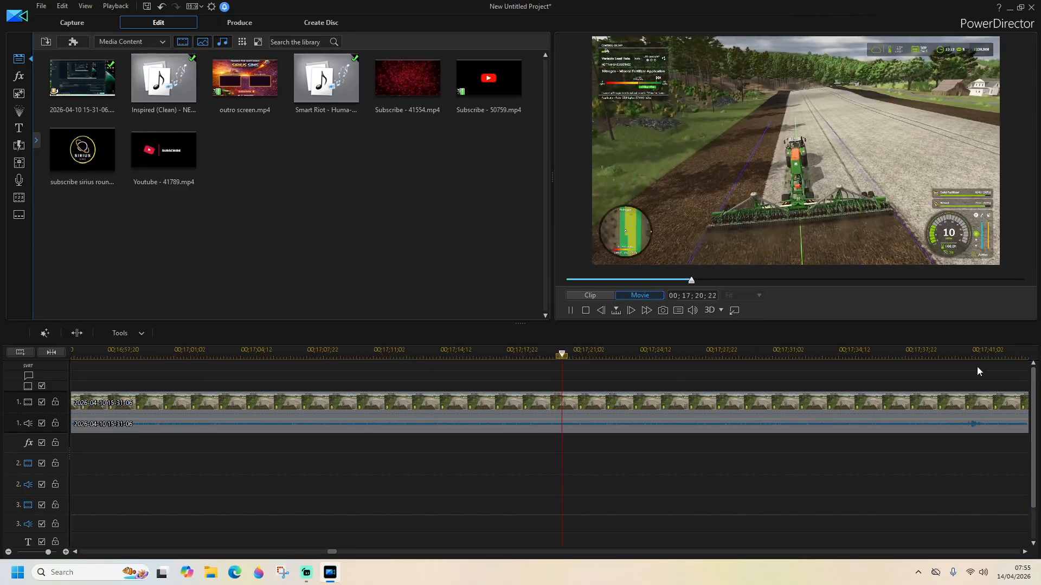
pyautogui.click(947, 354)
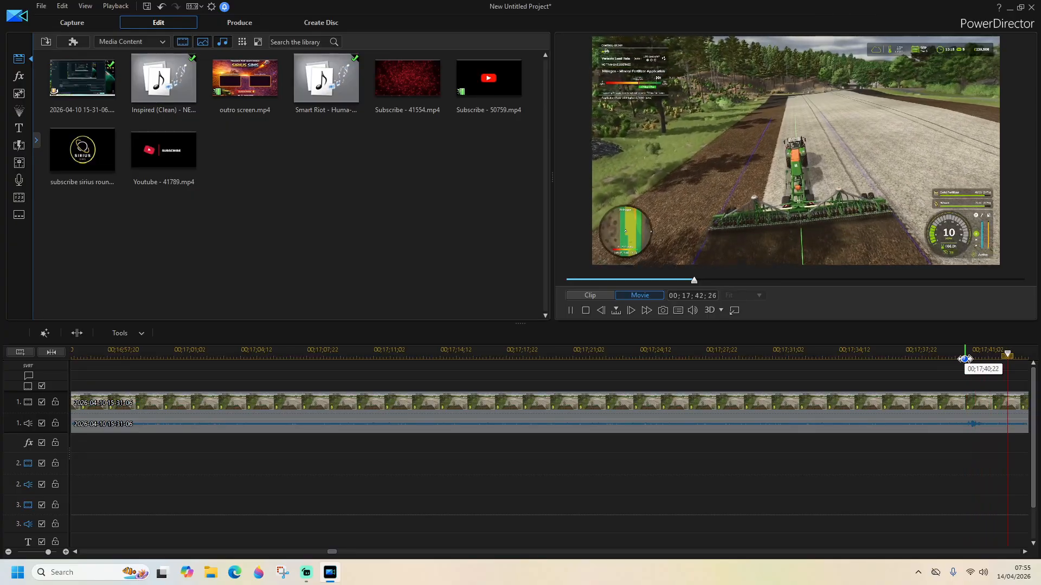
pyautogui.click(964, 353)
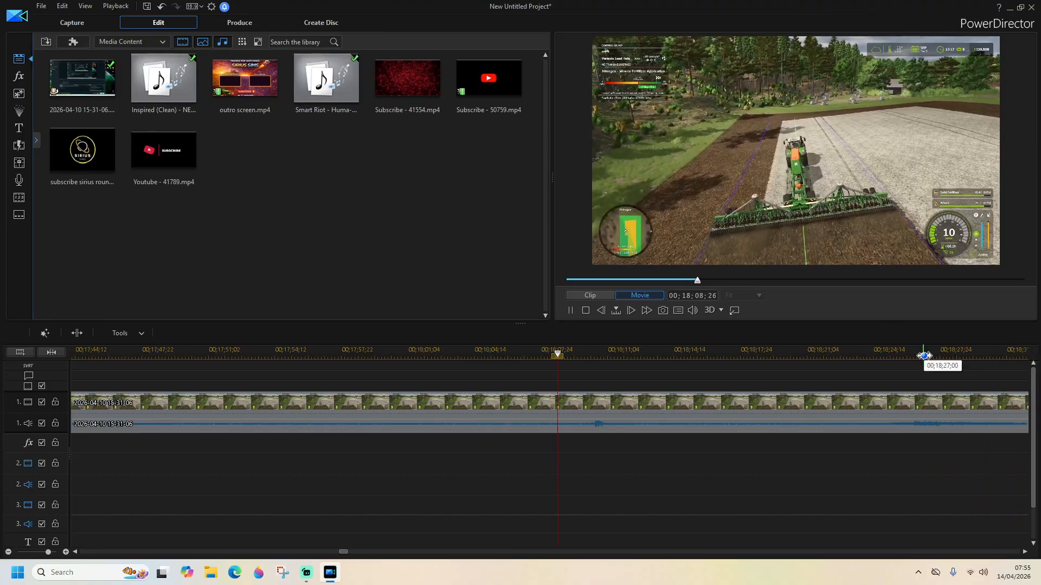
pyautogui.click(920, 355)
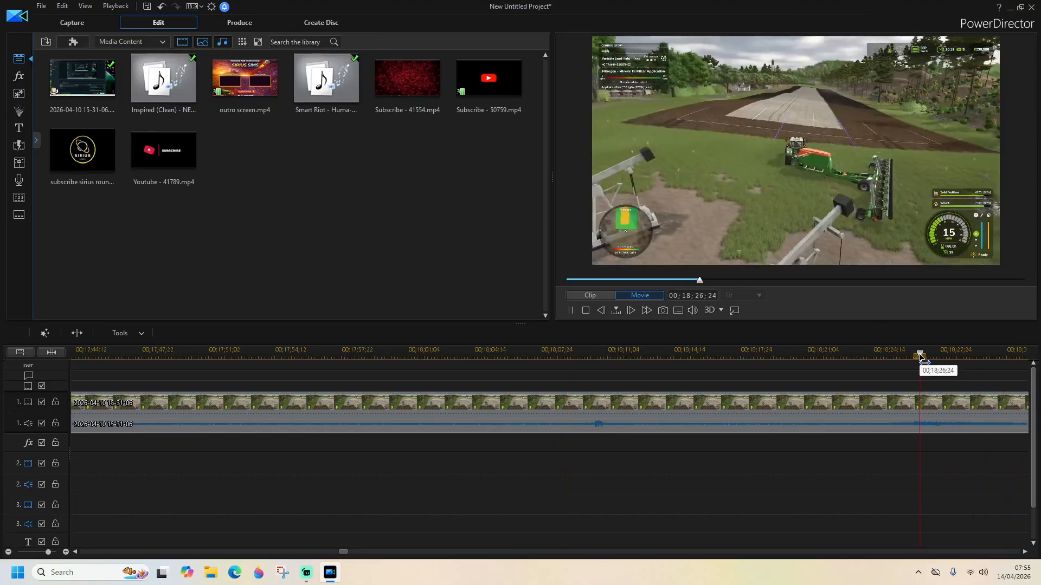
# Skim the remaining seeding passes to about 00;21;45 and split the clip at 00;21;29;28, just before the speech resumes
pyautogui.click(1015, 356)
pyautogui.click(1013, 353)
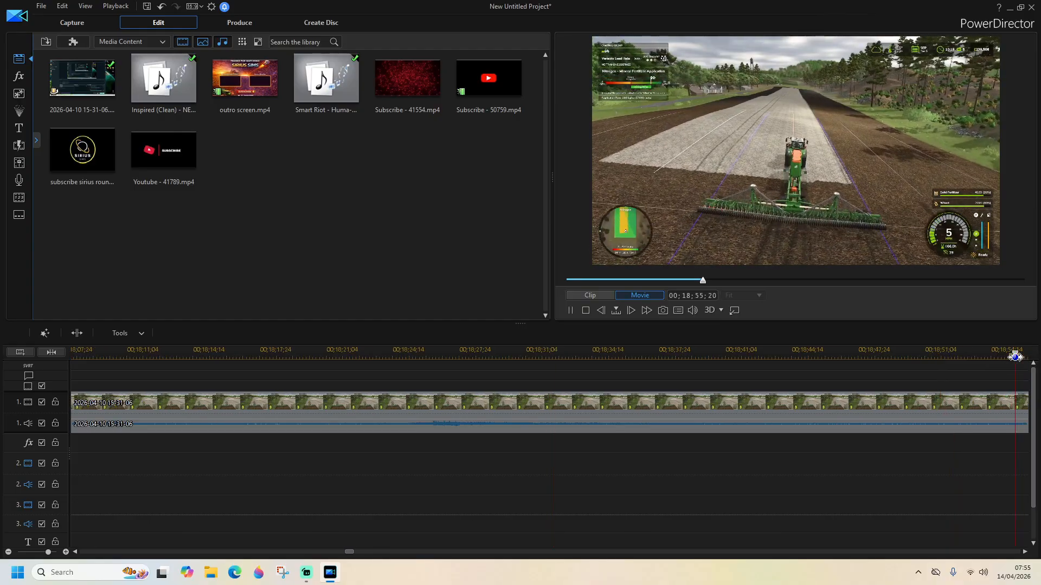
pyautogui.click(1014, 353)
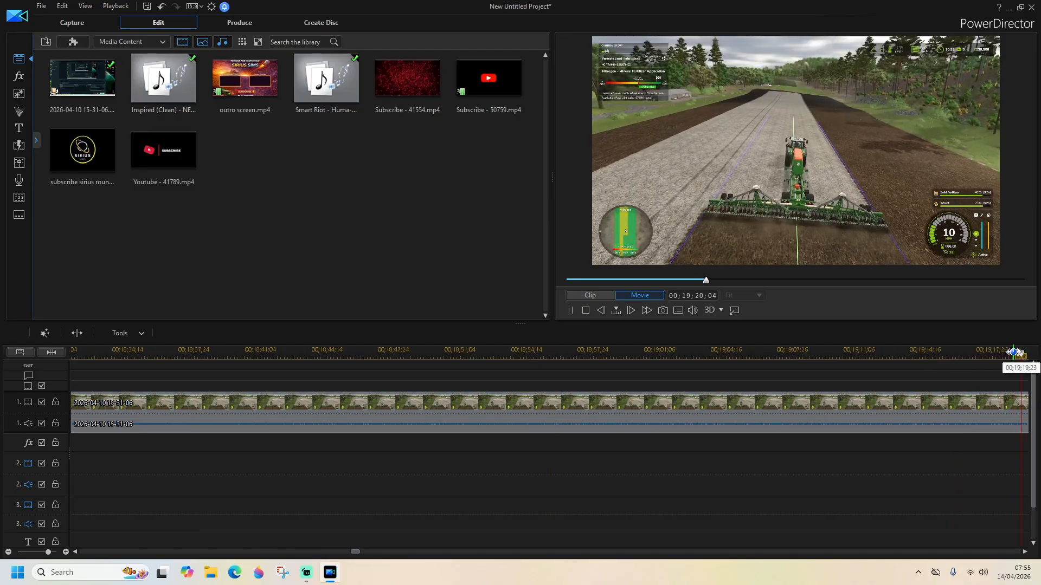
pyautogui.click(1013, 354)
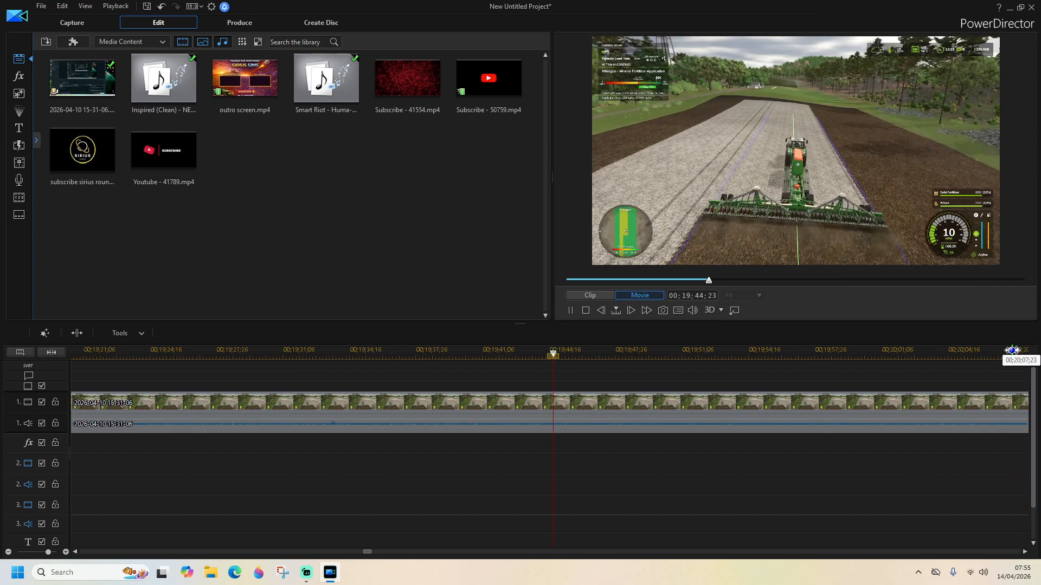
pyautogui.click(1015, 355)
pyautogui.click(1013, 353)
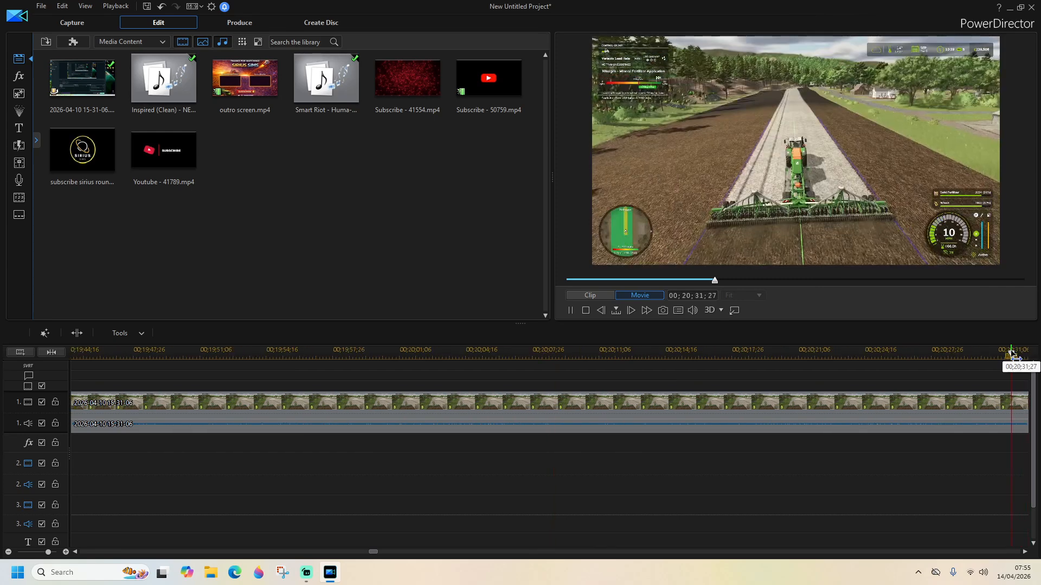
pyautogui.click(1013, 352)
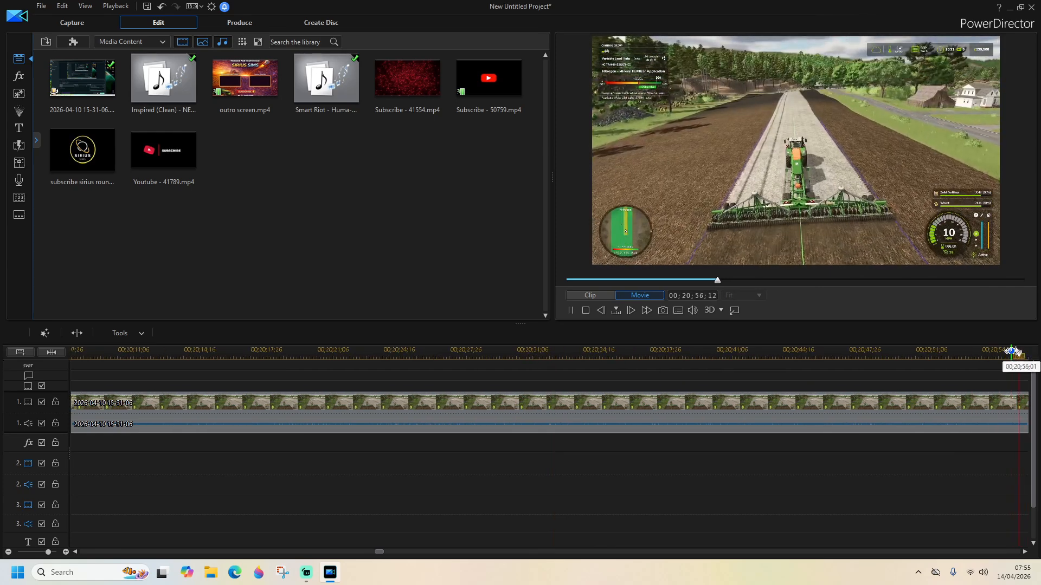
pyautogui.click(1012, 353)
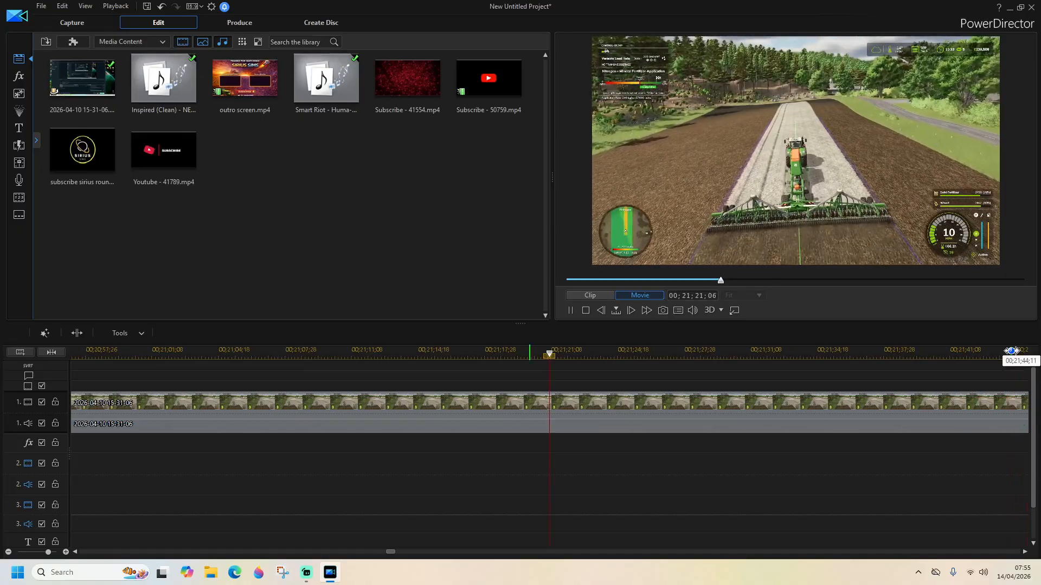
pyautogui.click(1012, 354)
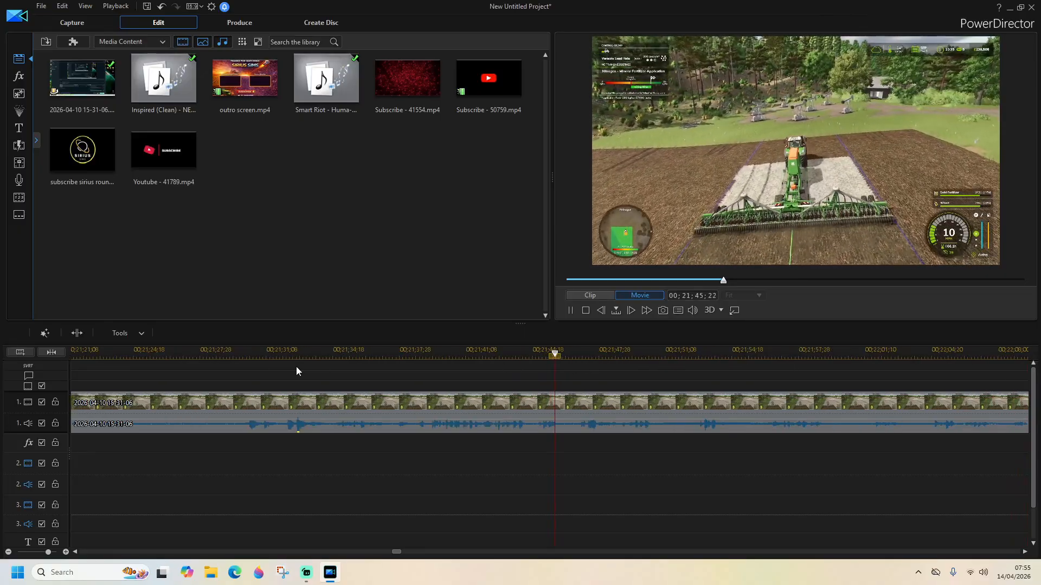
pyautogui.click(179, 350)
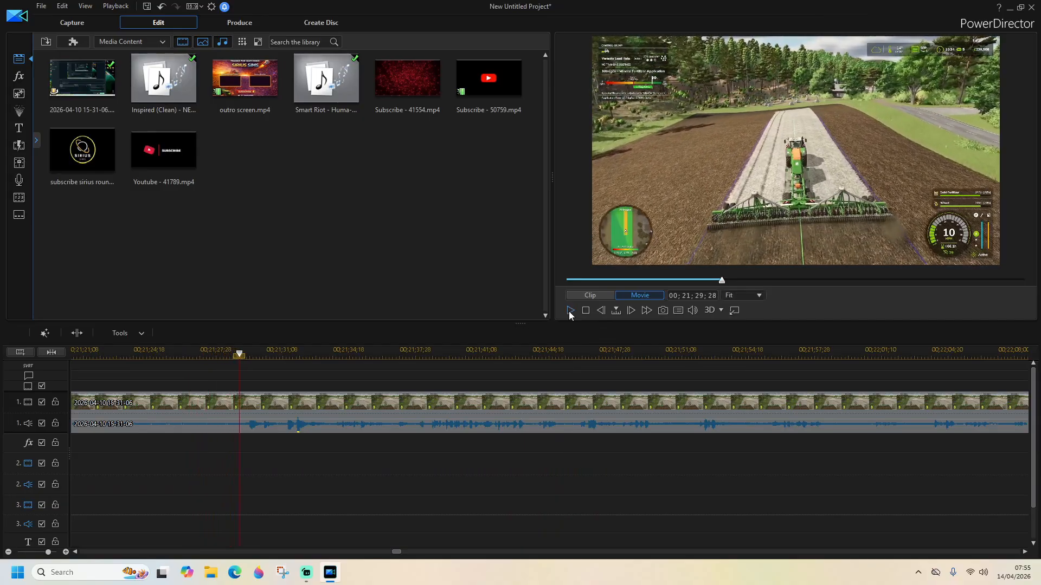
pyautogui.click(76, 333)
# Return to the split at 00;12;06;10 and review the first seeding pass in short jumps up to about 00;13;13
pyautogui.moveTo(395, 554); pyautogui.dragTo(260, 548)
pyautogui.moveTo(190, 351); pyautogui.dragTo(405, 352)
pyautogui.click(599, 352)
pyautogui.click(855, 354)
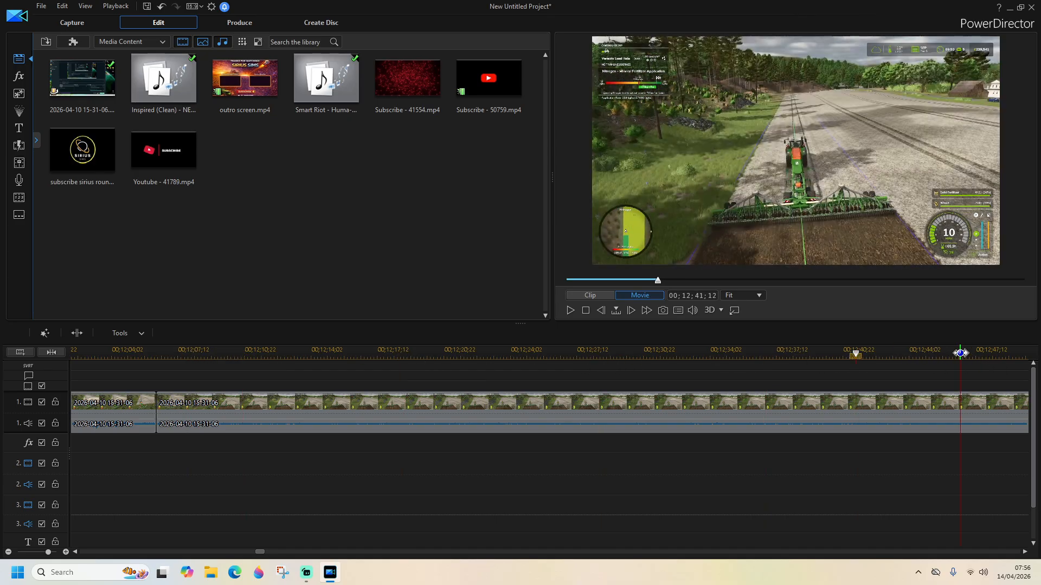
pyautogui.click(960, 353)
pyautogui.click(1004, 354)
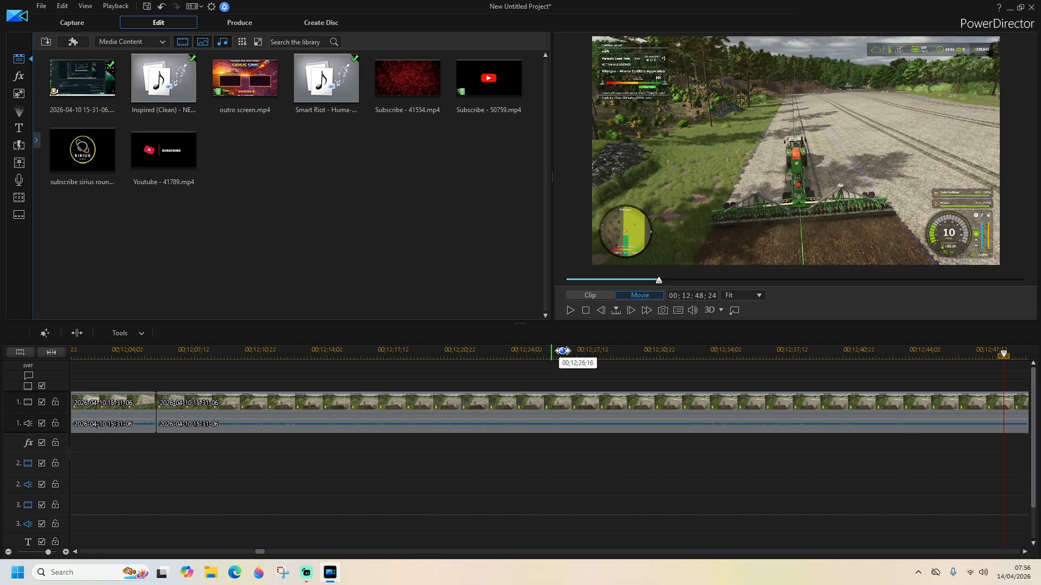
pyautogui.click(570, 311)
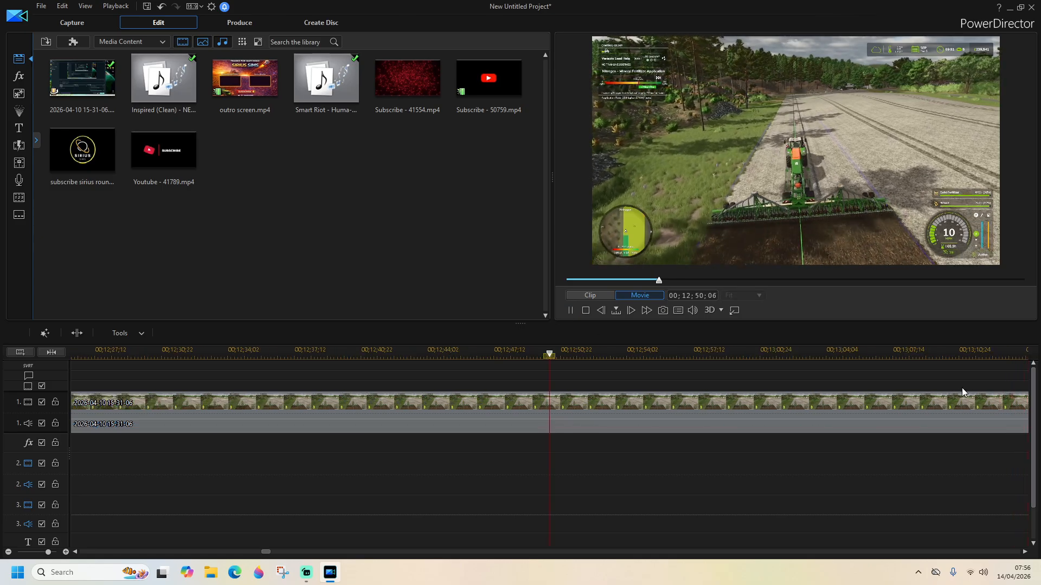
pyautogui.click(666, 356)
pyautogui.moveTo(810, 353); pyautogui.dragTo(991, 353)
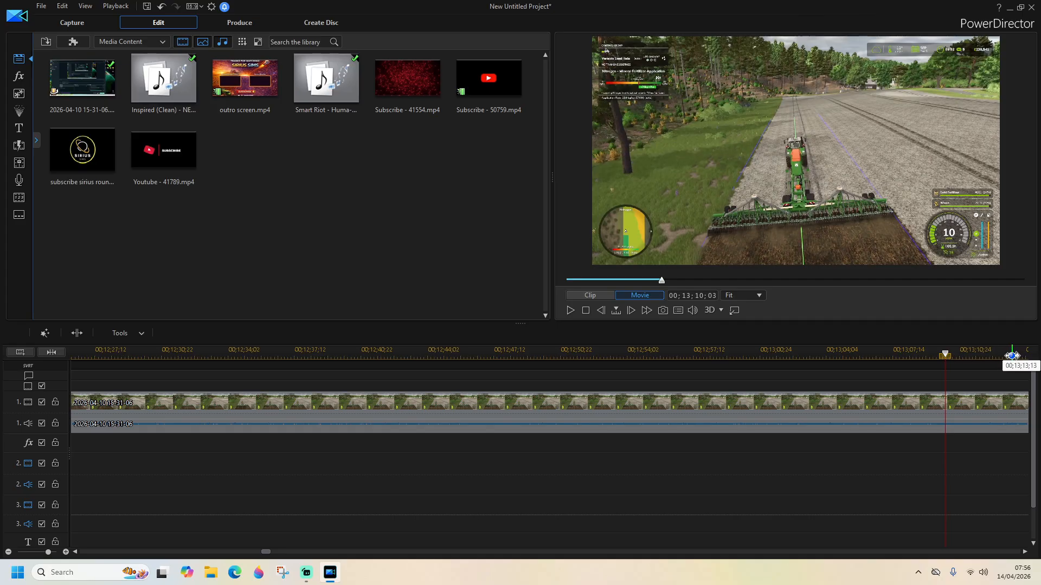
pyautogui.click(1012, 355)
# Play on from 00;13;13 and skim the seeding pass in short jumps to the field-end turn at about 00;13;55
pyautogui.click(570, 310)
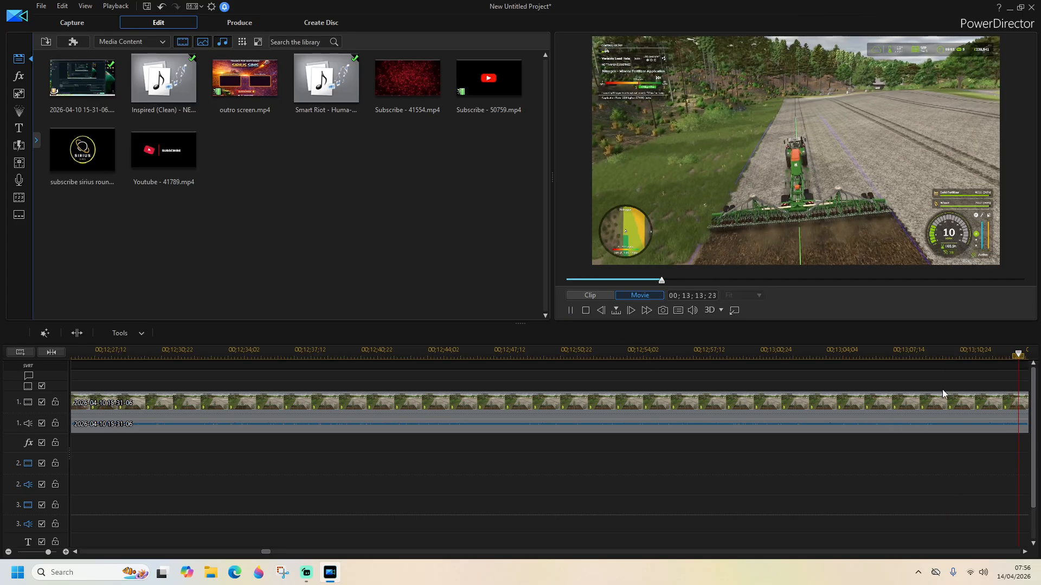
pyautogui.click(643, 352)
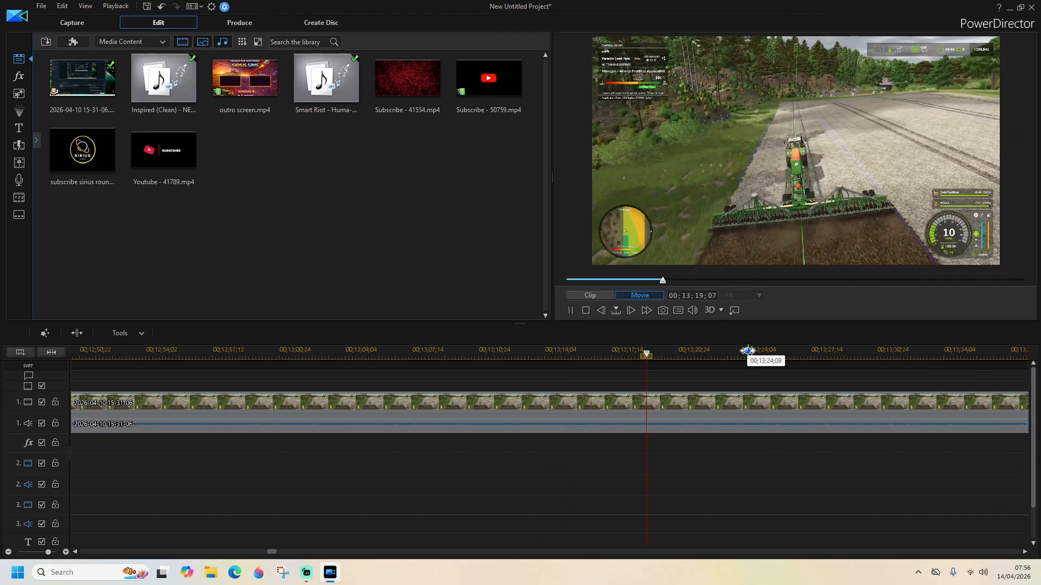
pyautogui.click(750, 352)
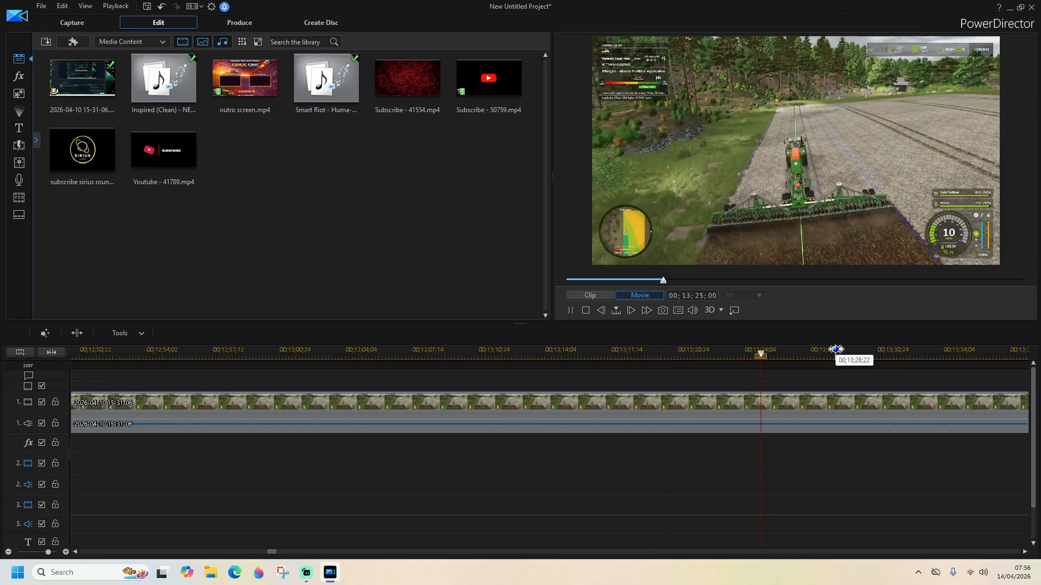
pyautogui.click(838, 353)
pyautogui.click(913, 353)
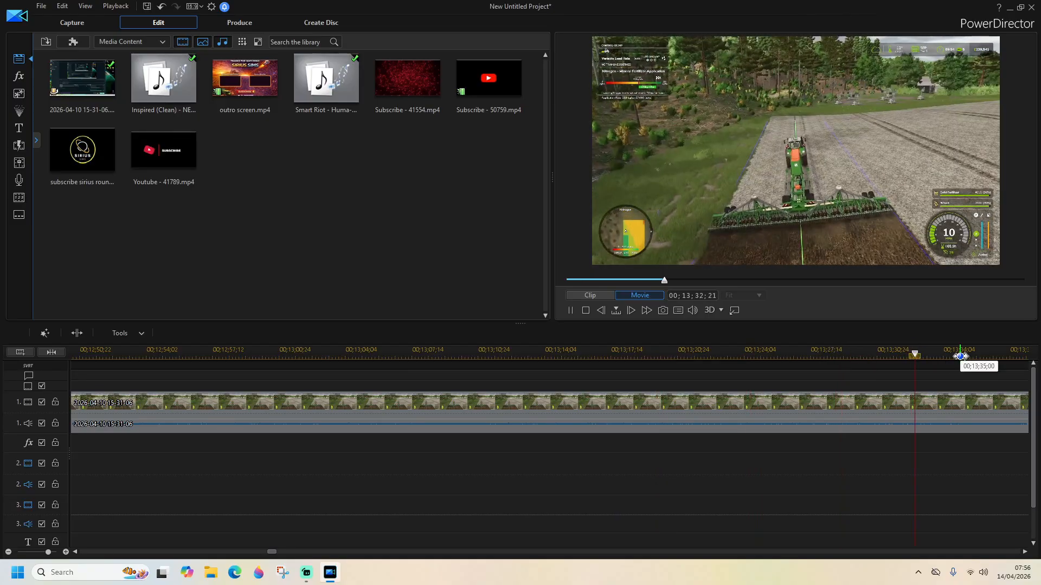
pyautogui.click(1013, 354)
pyautogui.click(622, 352)
pyautogui.click(691, 353)
pyautogui.click(810, 353)
pyautogui.click(866, 353)
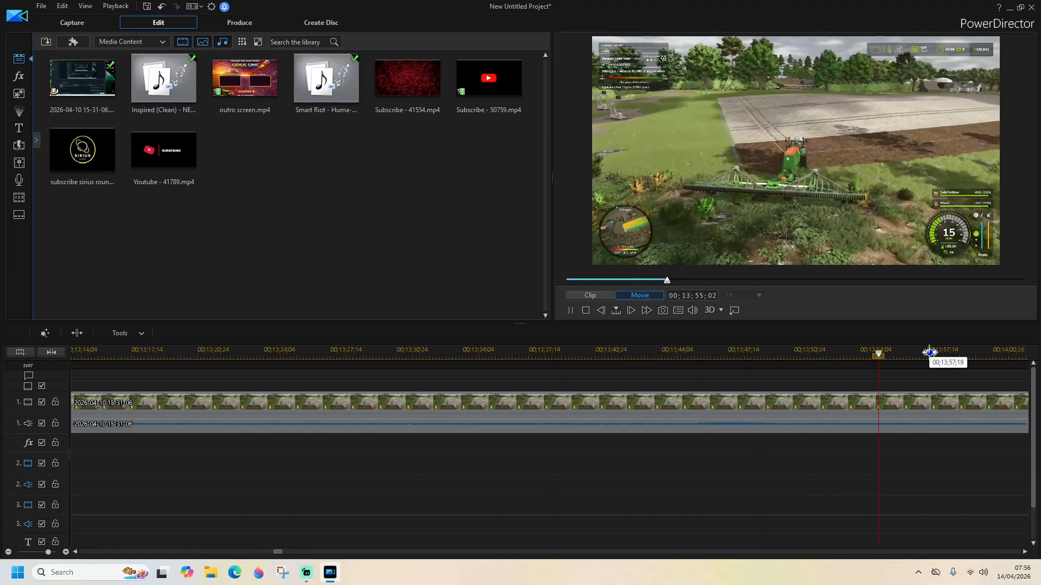
# Skim the headland and the second field-end turn, from about 00;13;57 to the new pass at about 00;14;36
pyautogui.click(924, 353)
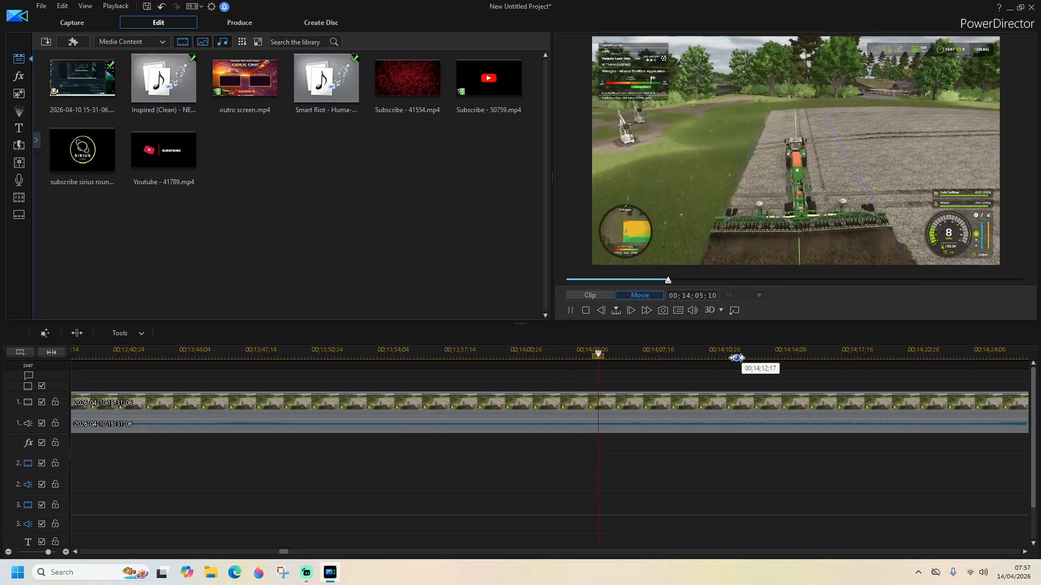
pyautogui.click(701, 354)
pyautogui.click(917, 352)
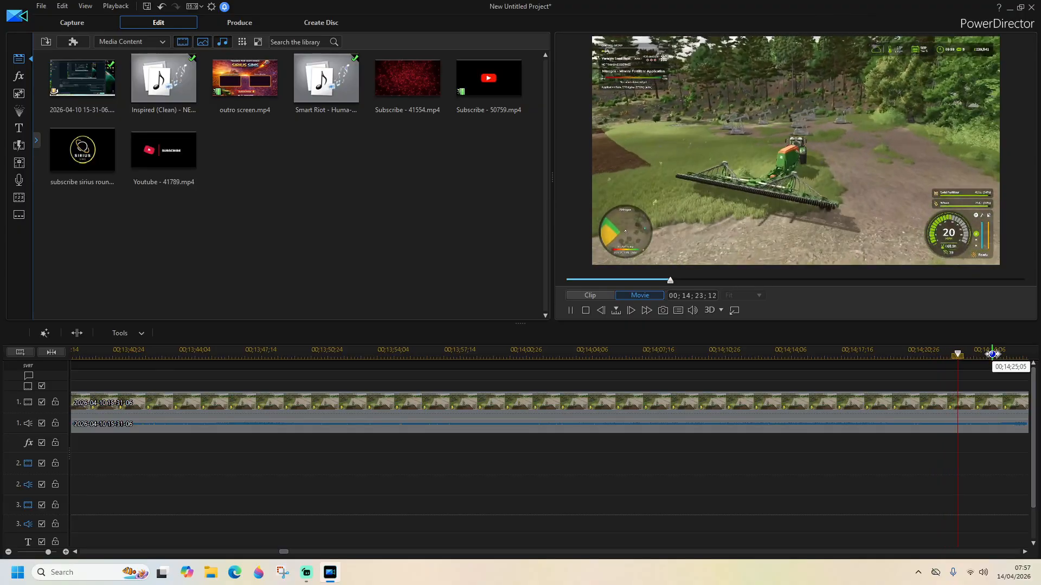
pyautogui.click(992, 353)
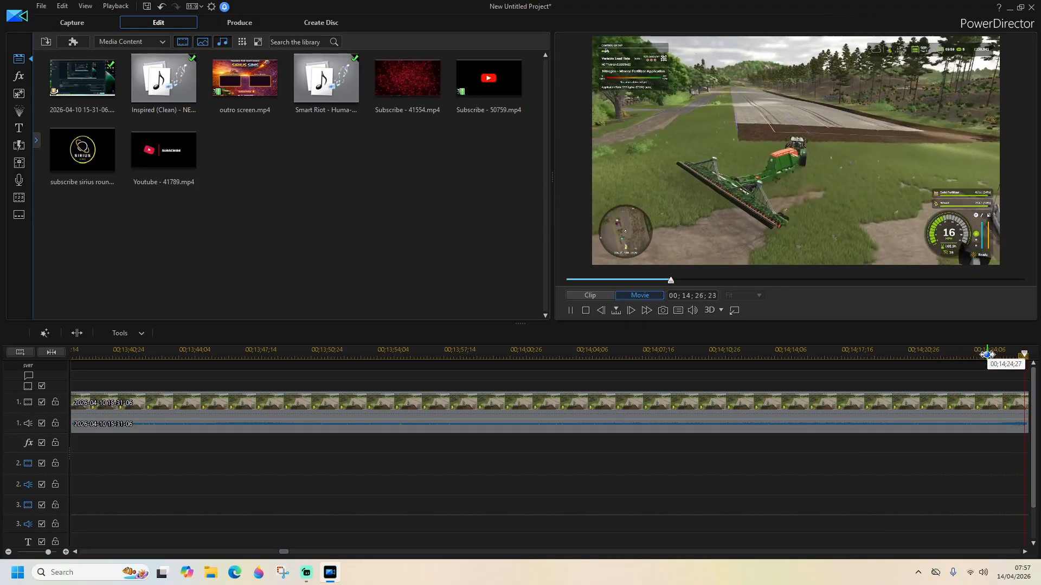
pyautogui.click(733, 354)
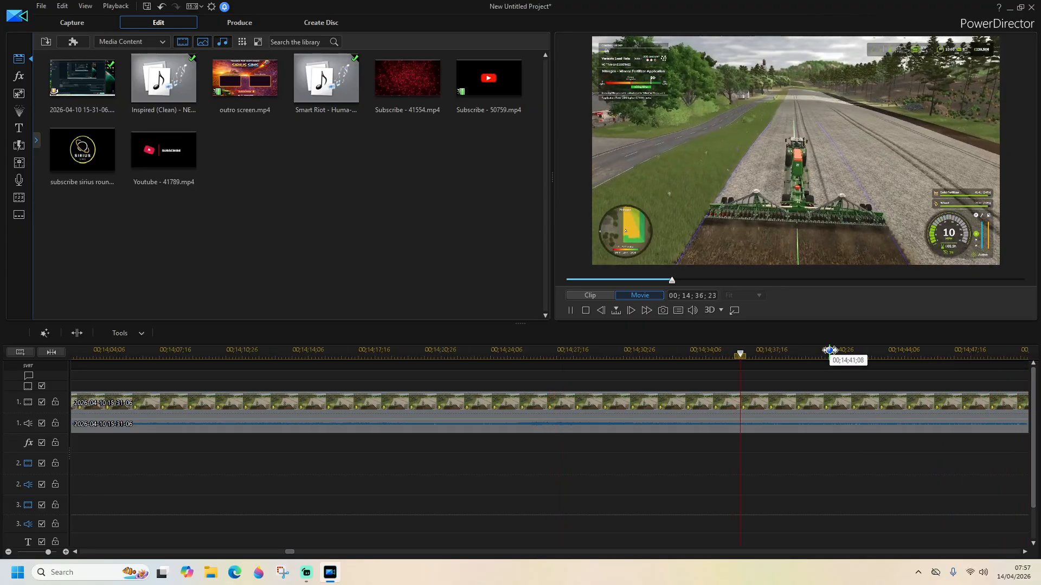
# Pause the seeding footage at 00;14;45;14 and save a snapshot of the frame to the Desktop as SnapShot in JPG format
pyautogui.click(569, 310)
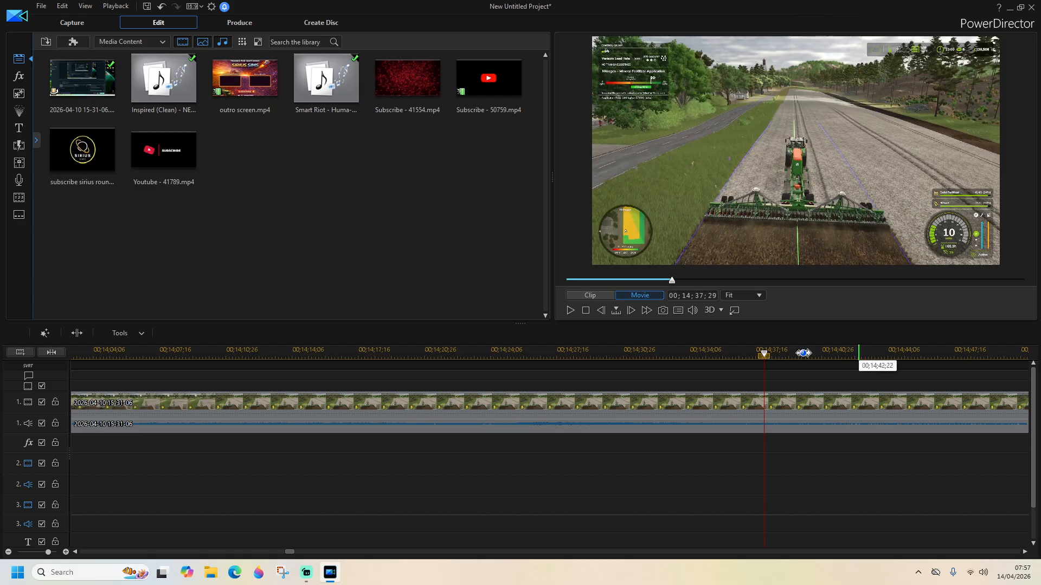
pyautogui.click(571, 310)
pyautogui.click(878, 354)
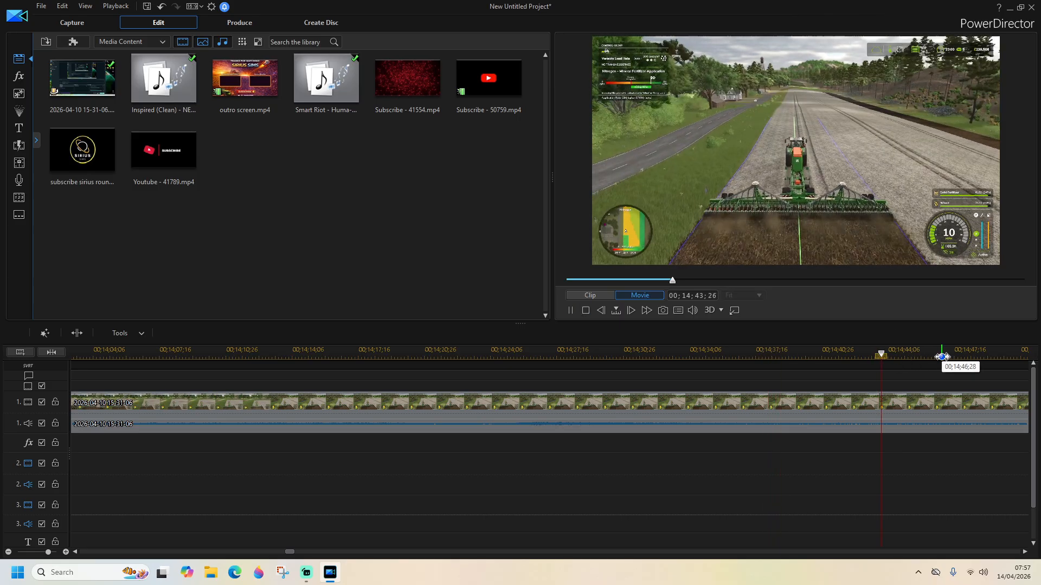
pyautogui.click(571, 310)
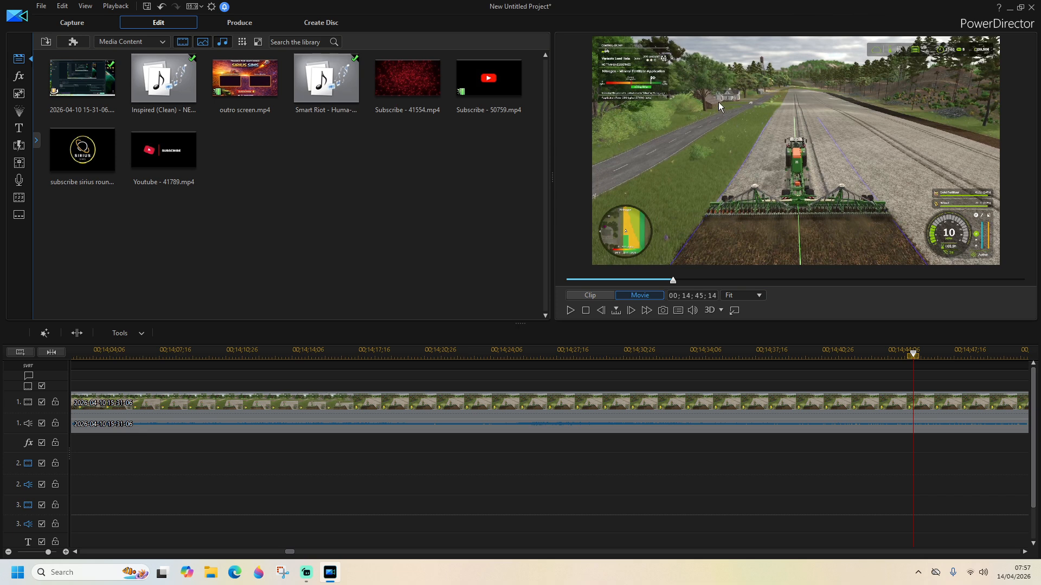
pyautogui.click(664, 311)
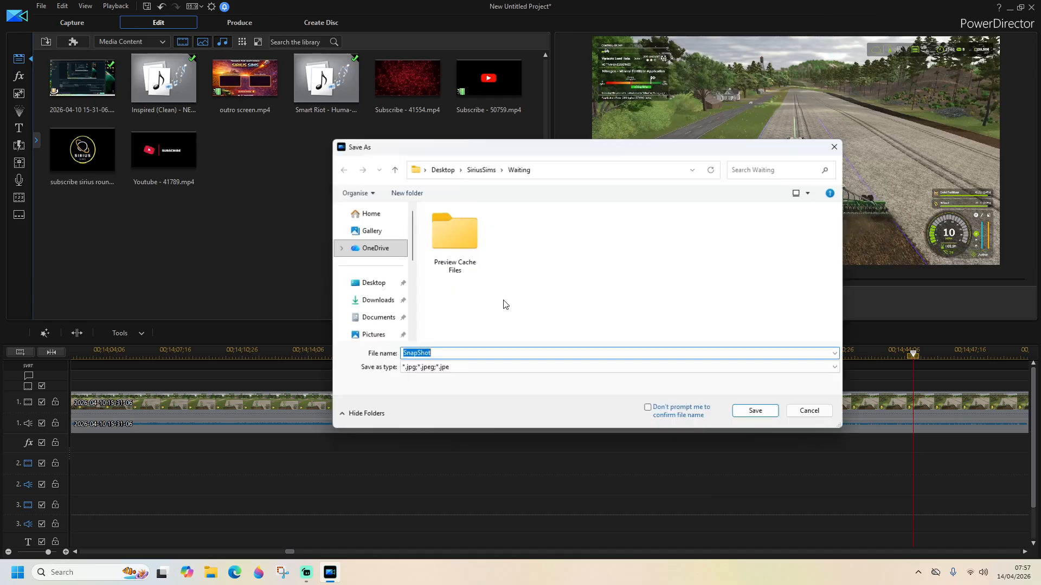
pyautogui.click(357, 286)
pyautogui.click(772, 414)
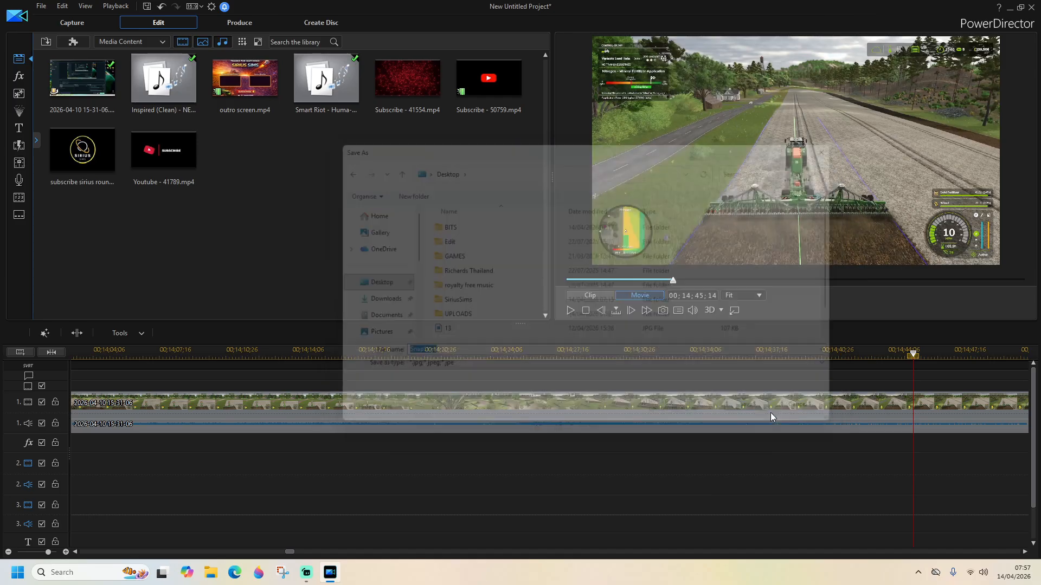
# Resume playback and skim the roadside seeding pass from 00;14;45 to about 00;16;02 in jumps of roughly ten seconds
pyautogui.click(571, 311)
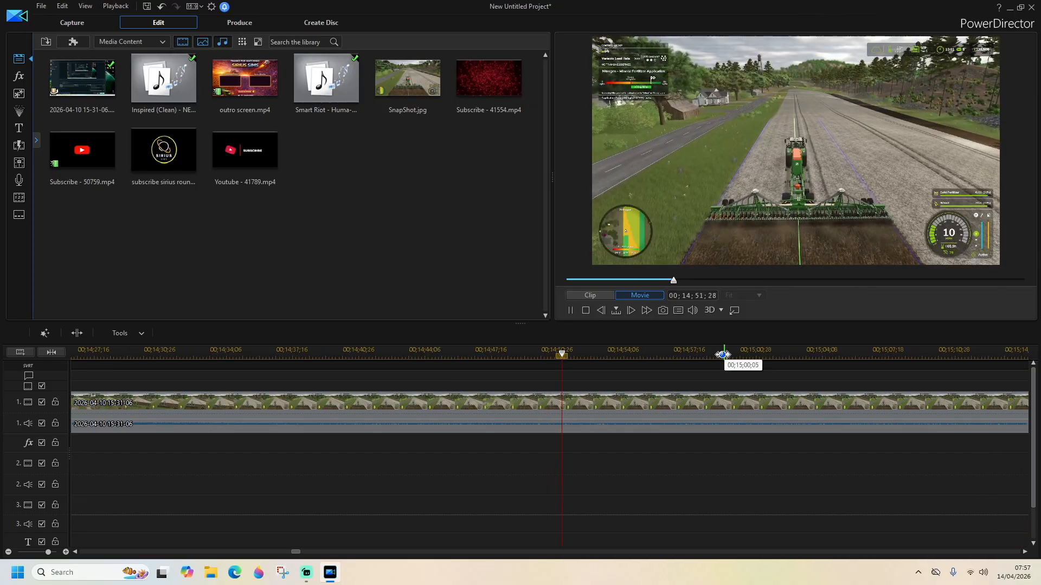
pyautogui.click(685, 351)
pyautogui.click(806, 349)
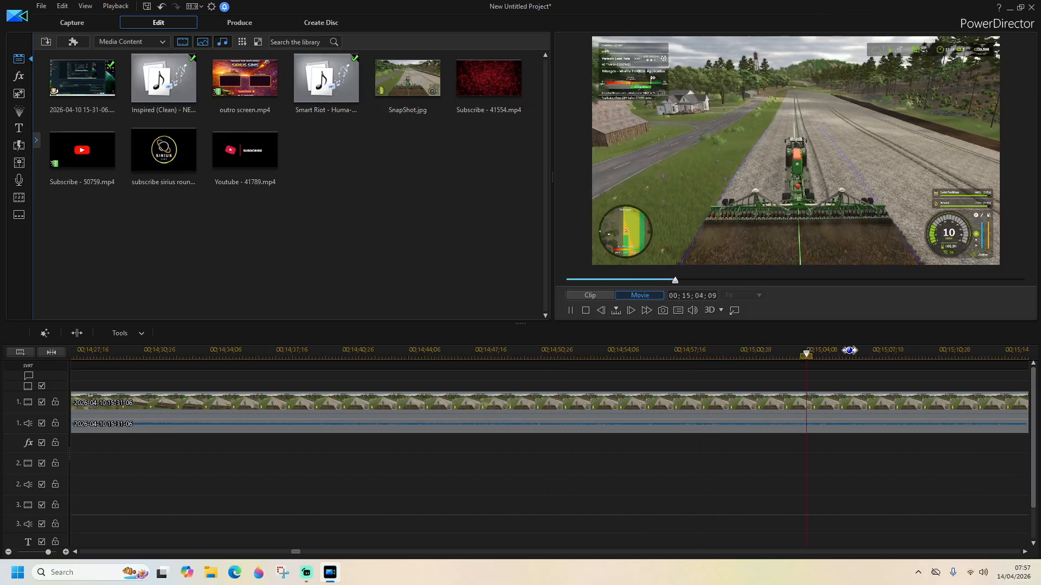
pyautogui.click(991, 351)
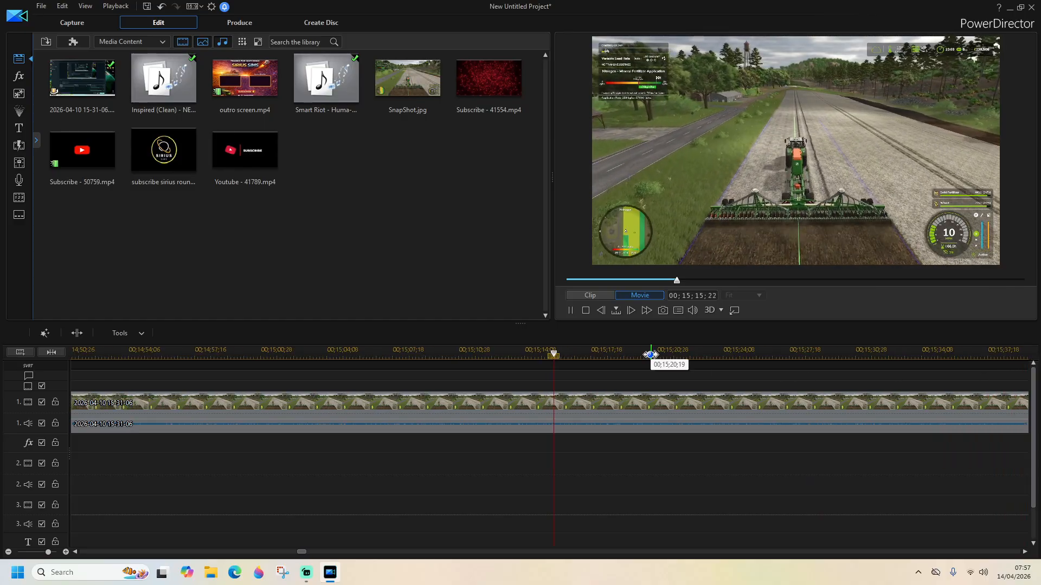
pyautogui.click(770, 350)
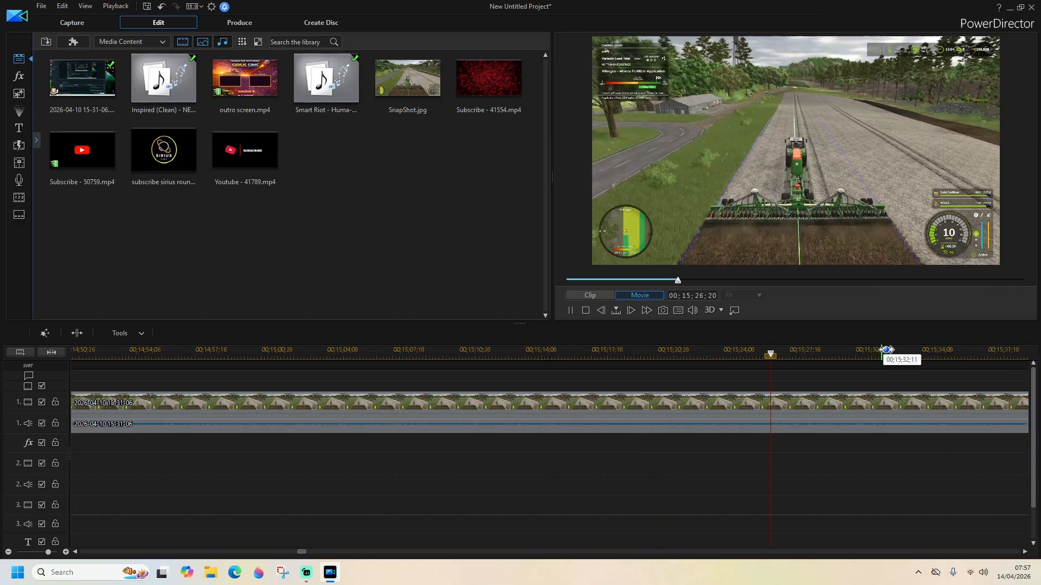
pyautogui.click(900, 351)
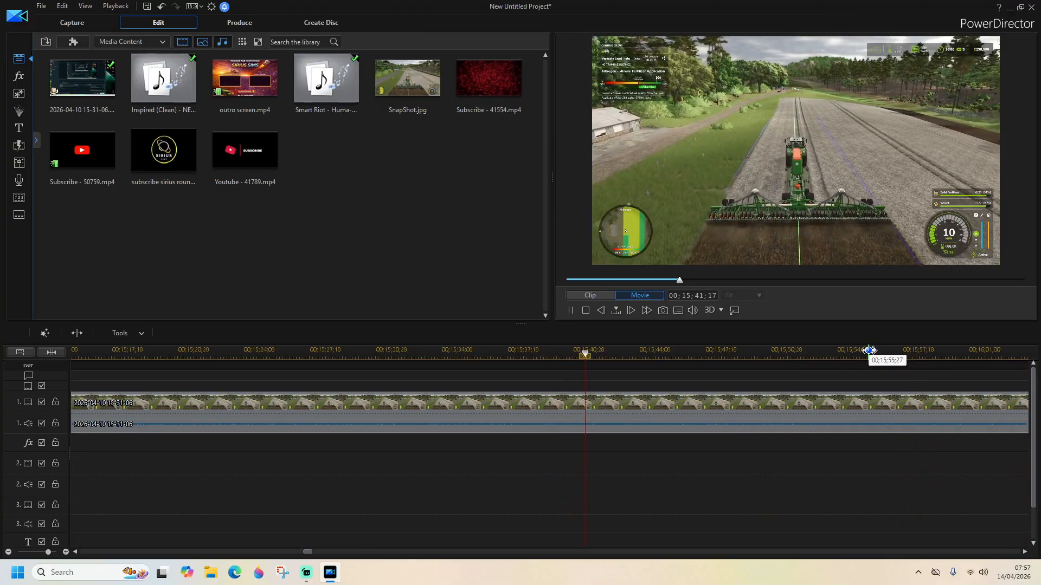
pyautogui.click(1013, 351)
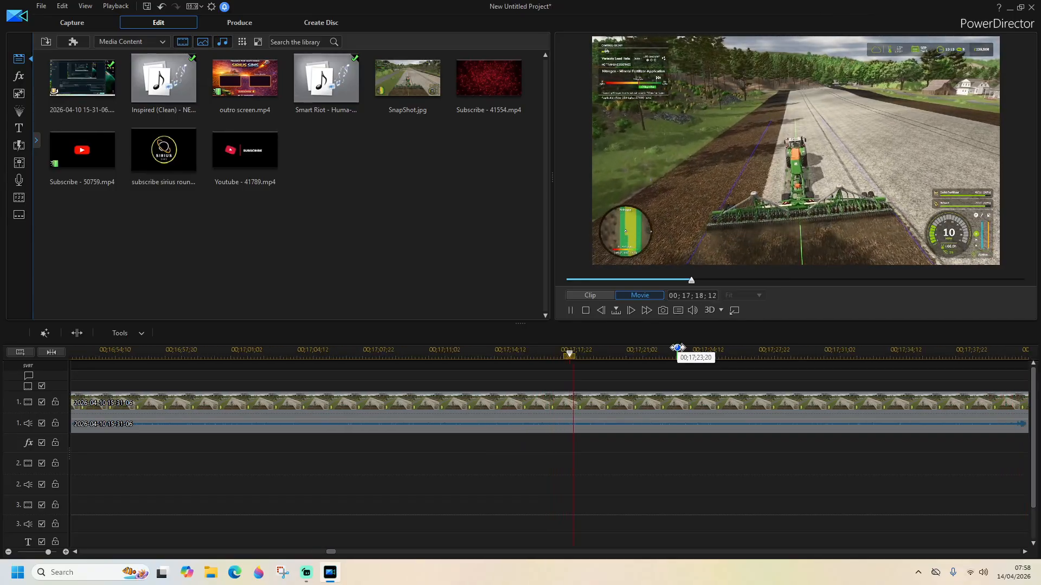
# Skim the later seeding pass from about 00;17;18 and pause it at 00;18;05;01
pyautogui.click(749, 352)
pyautogui.click(819, 351)
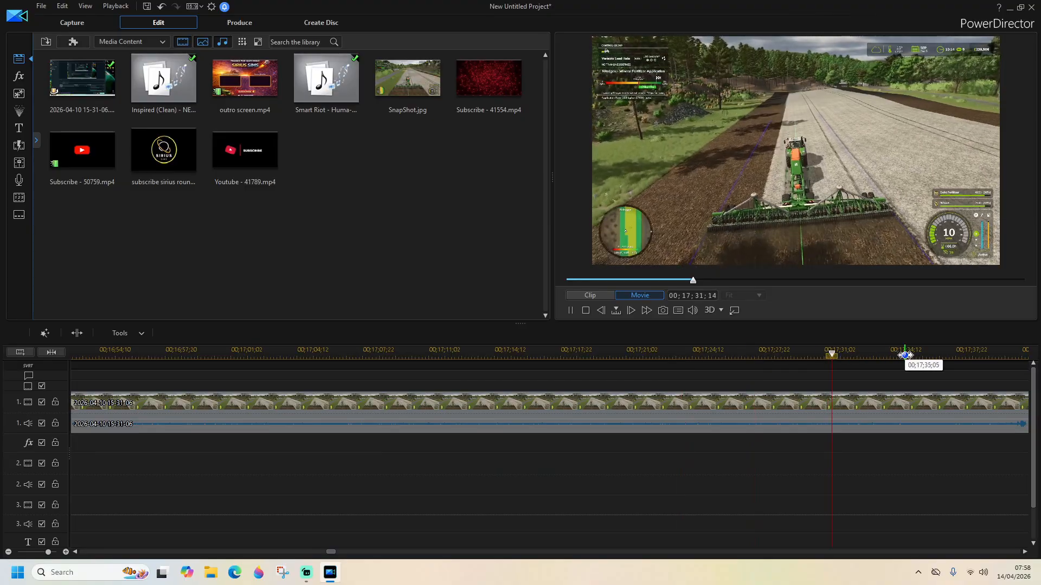
pyautogui.click(959, 352)
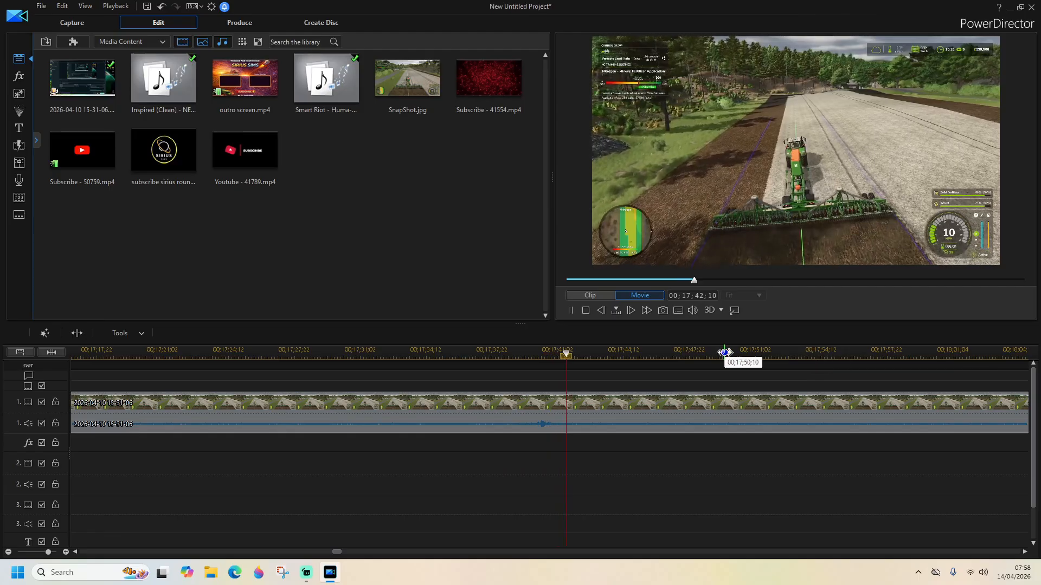
pyautogui.click(726, 352)
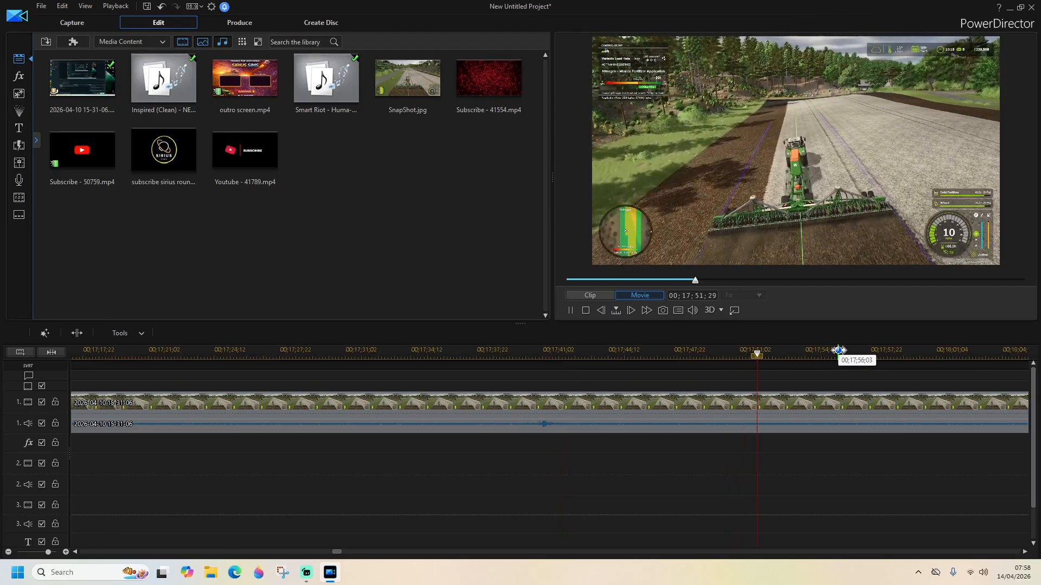
pyautogui.click(836, 355)
pyautogui.click(976, 353)
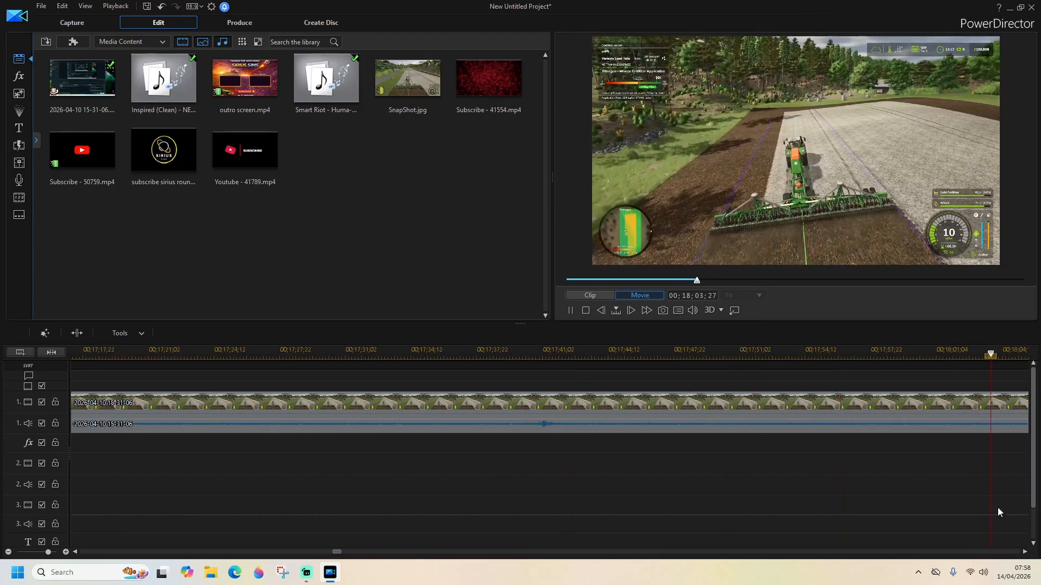
pyautogui.click(570, 310)
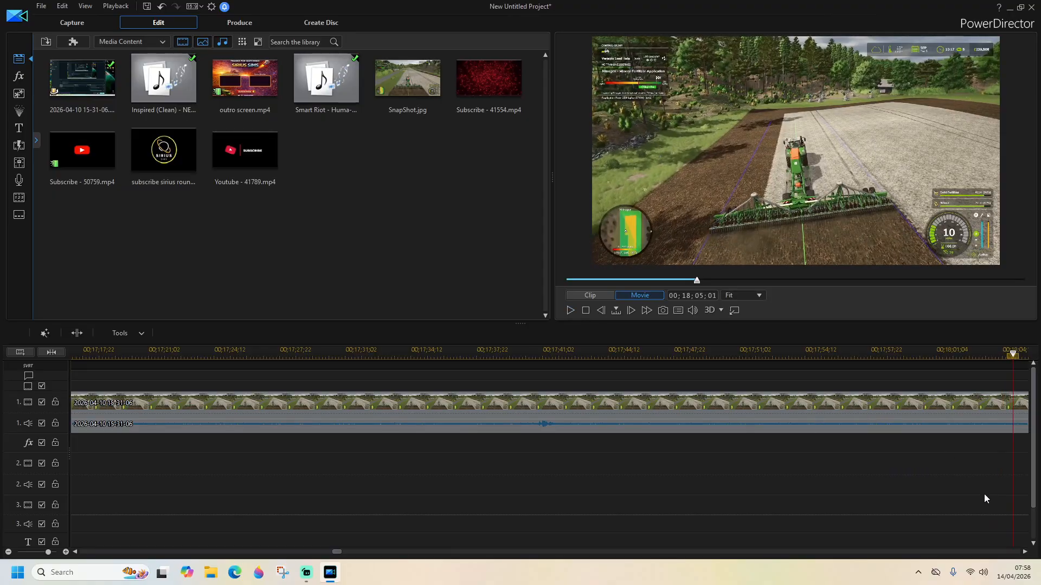
# Move further along the seeding clip and check the frame at 00;18;26;17, where the audio waveform swells
pyautogui.click(1024, 552)
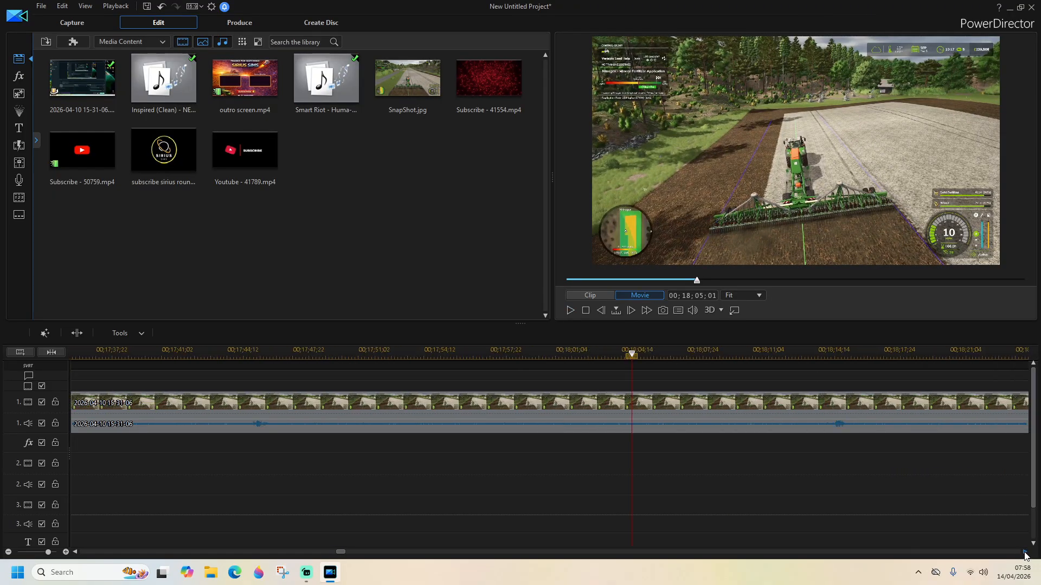
pyautogui.click(1024, 553)
pyautogui.click(1024, 552)
pyautogui.click(1025, 553)
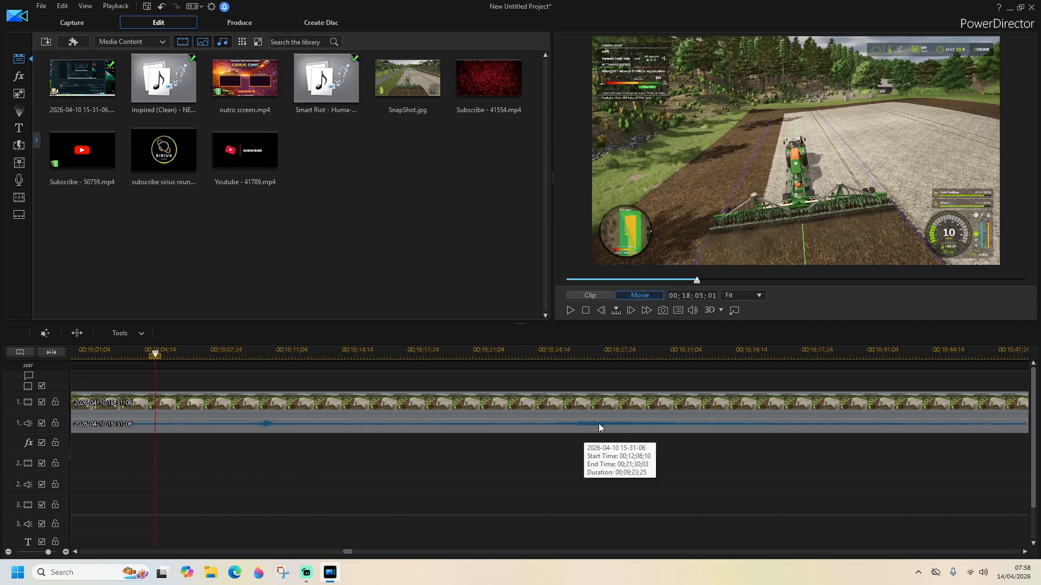
pyautogui.click(578, 355)
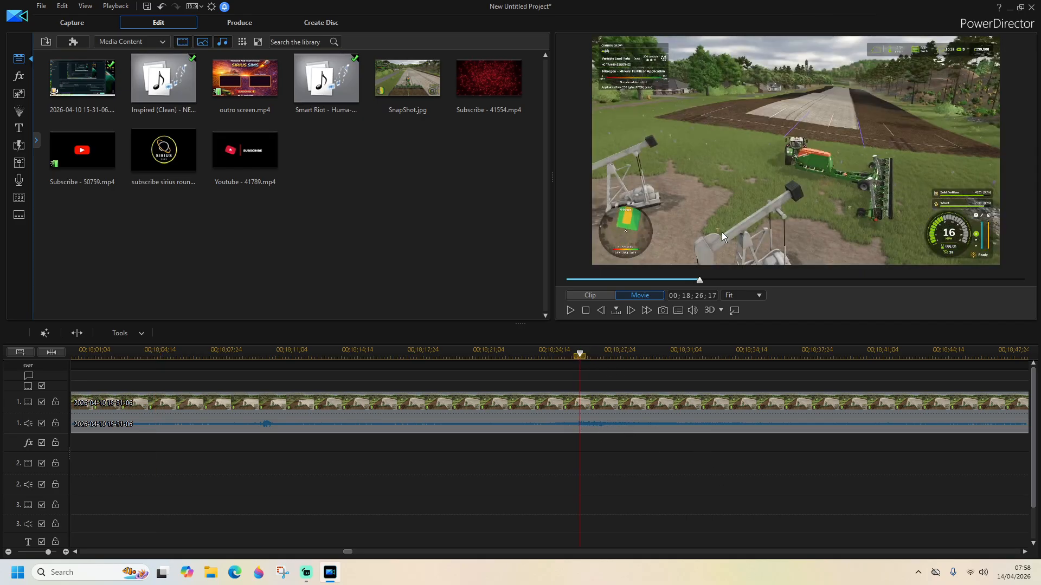
# Select the long seeding clip near its end at about 00;21;22 and lower its audio volume to silence
pyautogui.moveTo(348, 553); pyautogui.dragTo(389, 562)
pyautogui.click(682, 420)
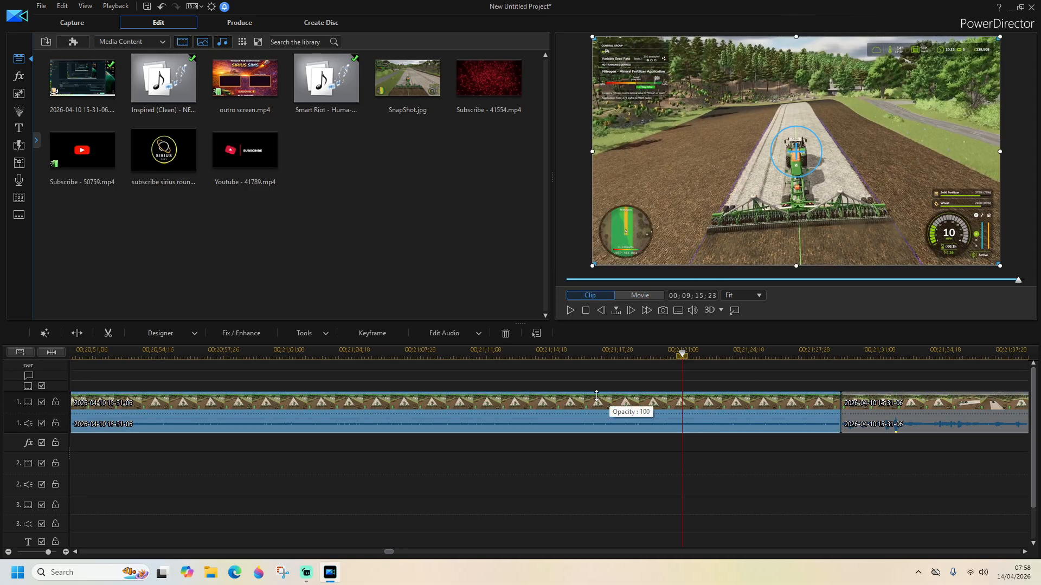
pyautogui.moveTo(601, 421); pyautogui.dragTo(616, 430)
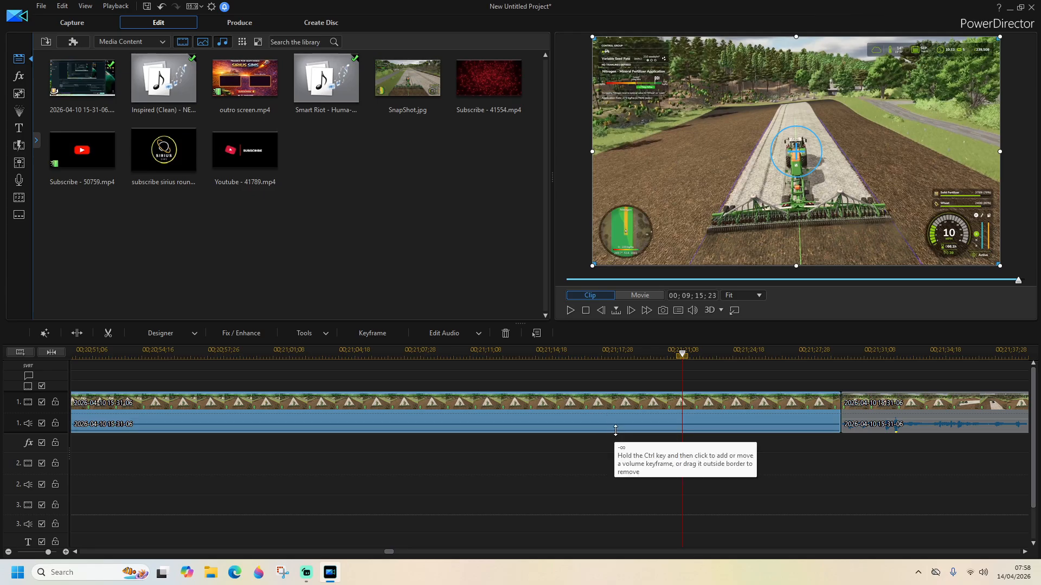
# Apply the Video Speed power tool to the entire seeding clip with a speed multiplier of 7.000
pyautogui.click(320, 335)
pyautogui.click(320, 346)
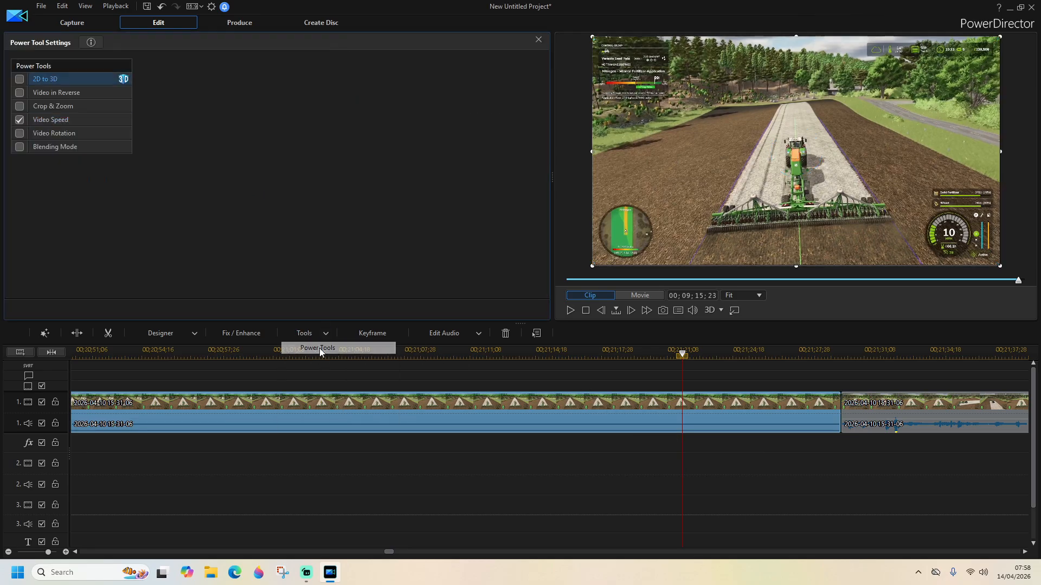
pyautogui.click(59, 121)
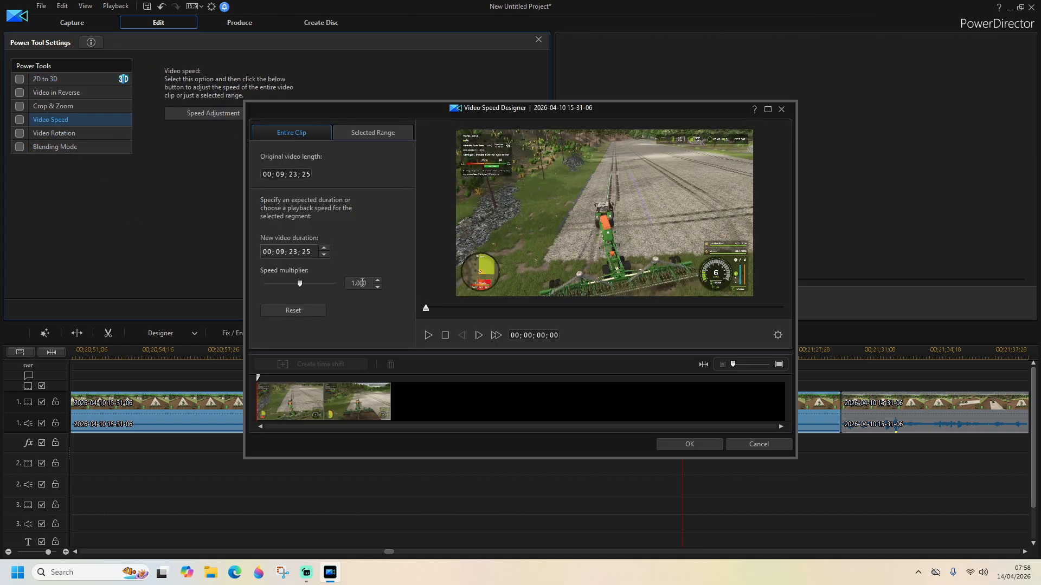
pyautogui.moveTo(368, 284); pyautogui.dragTo(348, 288)
pyautogui.write('7')
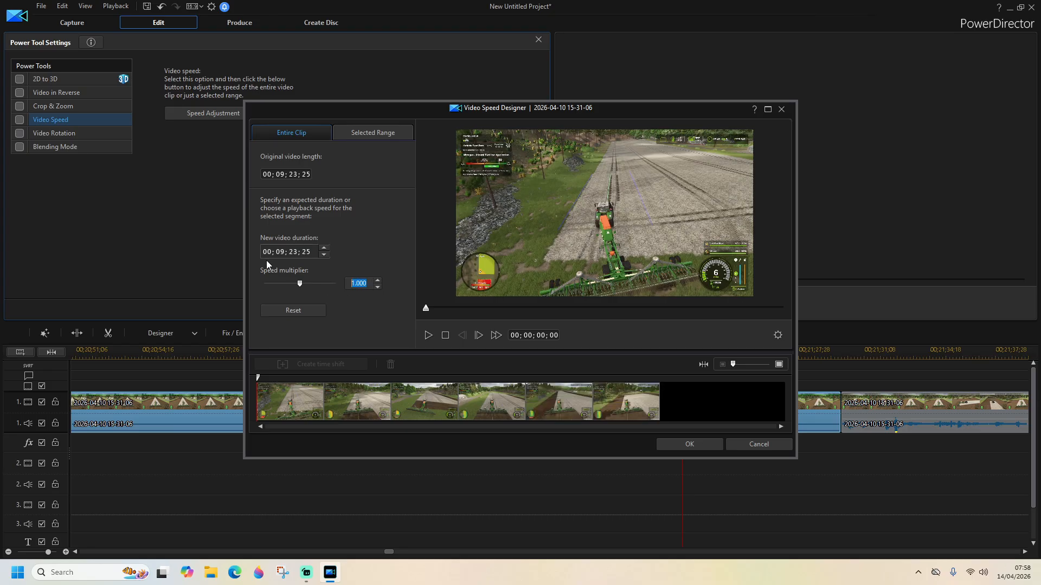
pyautogui.click(265, 260)
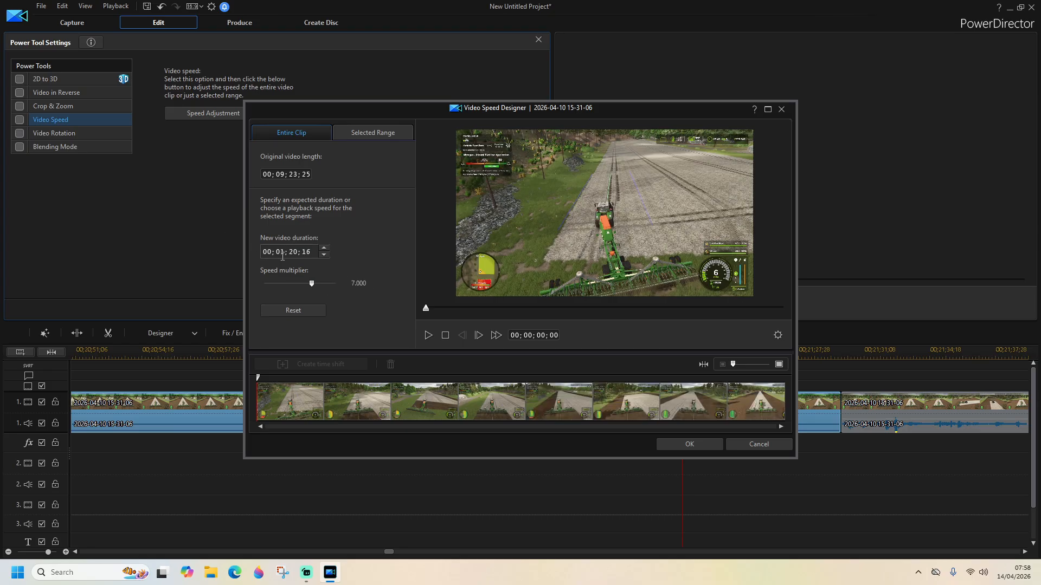
pyautogui.click(687, 445)
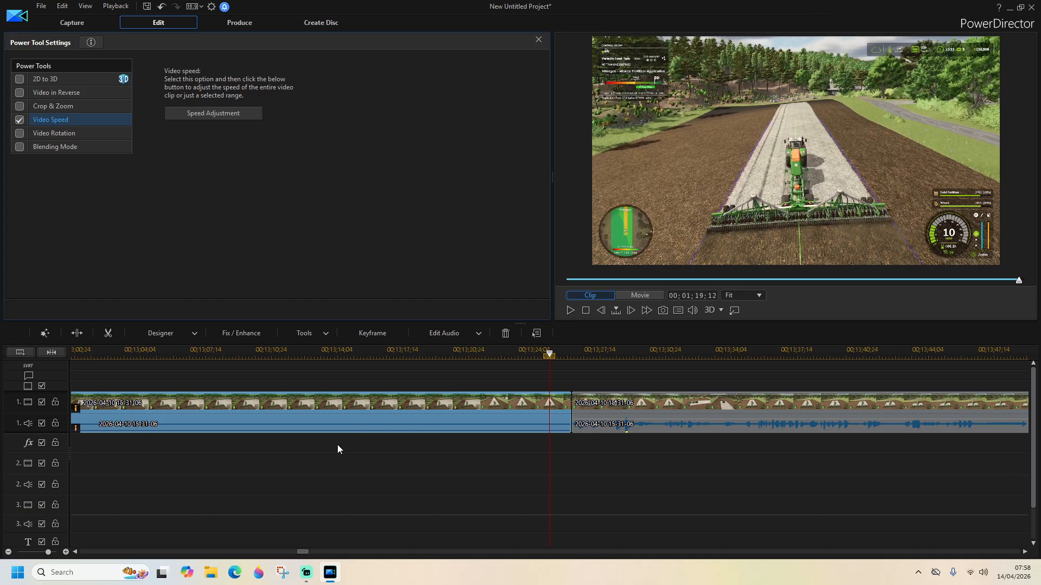
# Set the speed multiplier of the entire sped-up seeding clip to 5.000 in the Video Speed Designer
pyautogui.moveTo(301, 555)
pyautogui.mouseDown()
pyautogui.moveTo(280, 553)
pyautogui.moveTo(307, 553)
pyautogui.mouseUp()
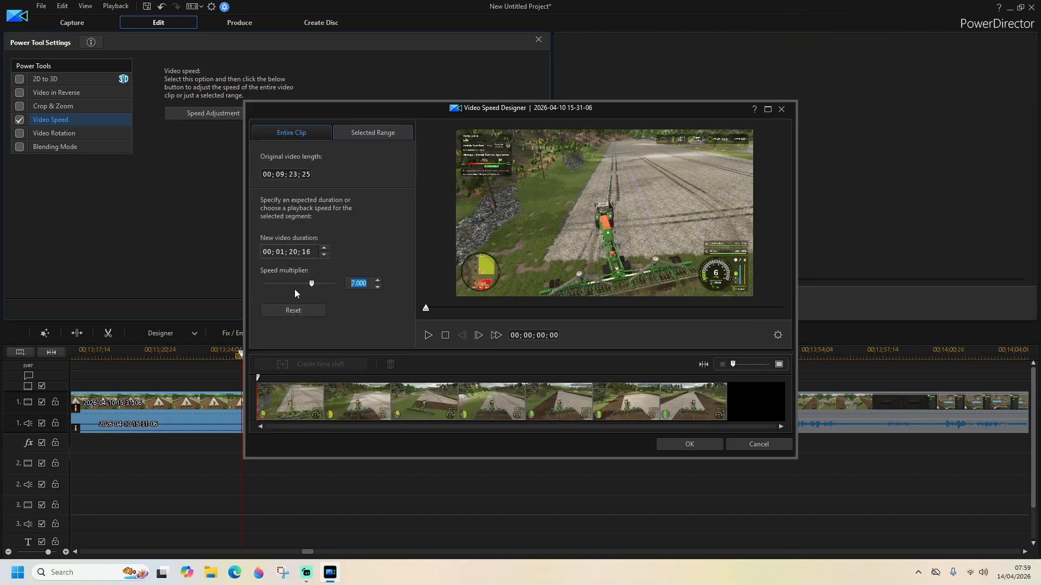
pyautogui.write('5')
pyautogui.press('Return')
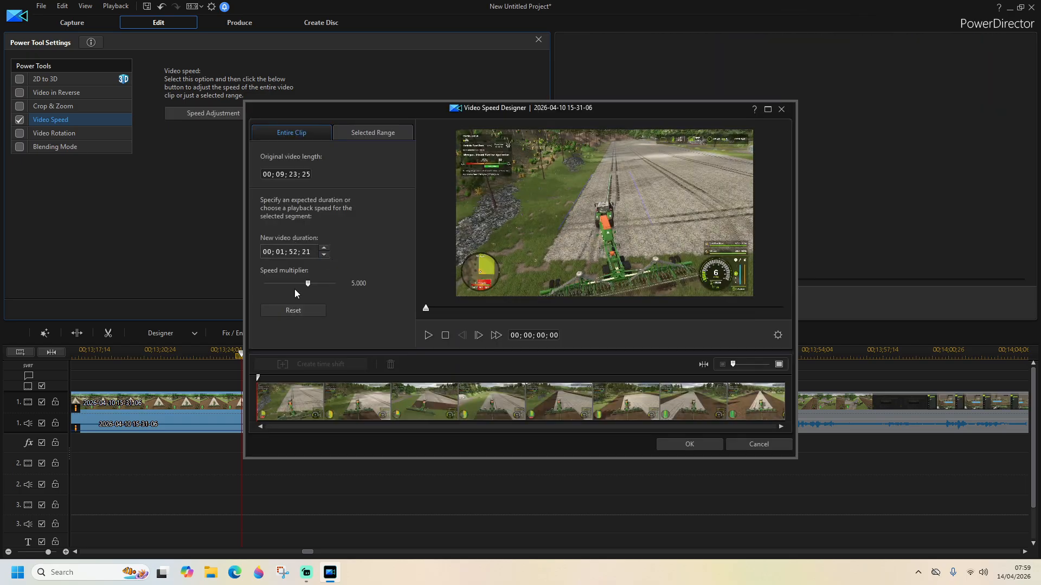
pyautogui.click(686, 445)
# Go back to the start of the sped-up seeding clip and lock the video and audio of track 1
pyautogui.moveTo(303, 555); pyautogui.dragTo(284, 552)
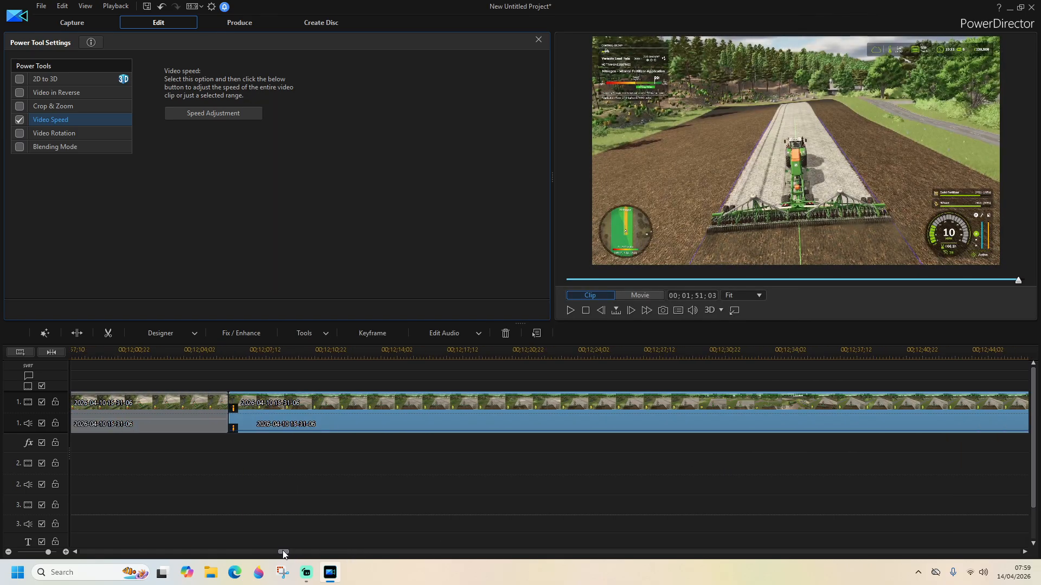
pyautogui.press('space')
pyautogui.click(54, 404)
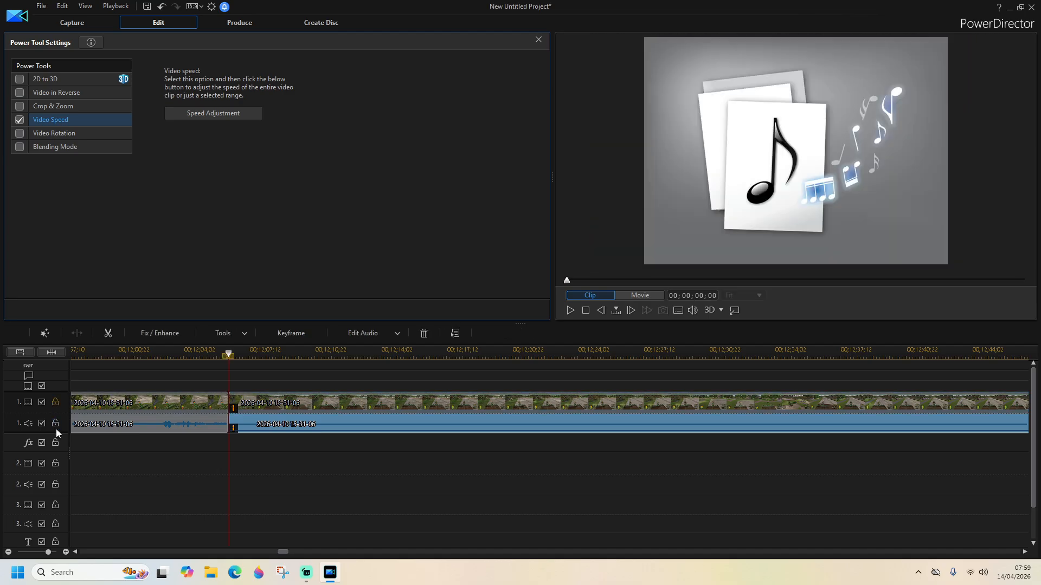
pyautogui.click(56, 424)
# Switch to File Explorer, browse the youtube subfolder of the royalty free music folder, and preview the track "Shake It"
pyautogui.click(1010, 9)
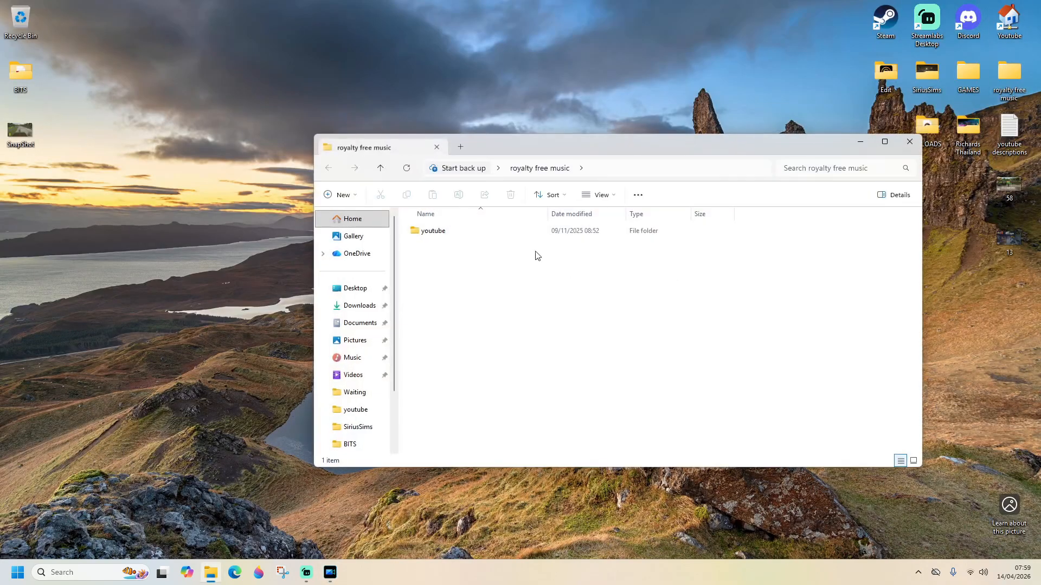
pyautogui.doubleClick(472, 232)
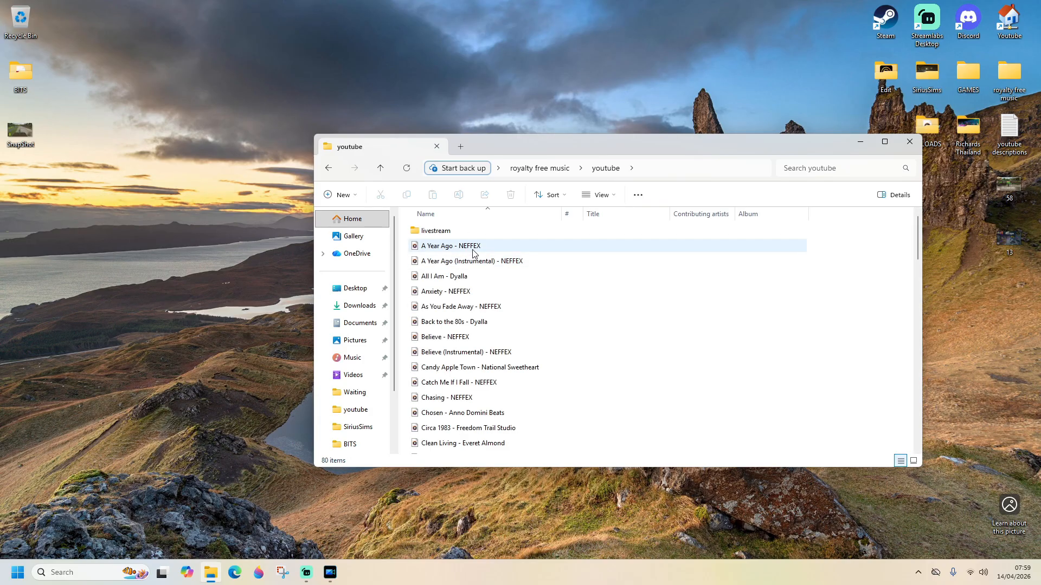
pyautogui.scroll(-20, 466, 363)
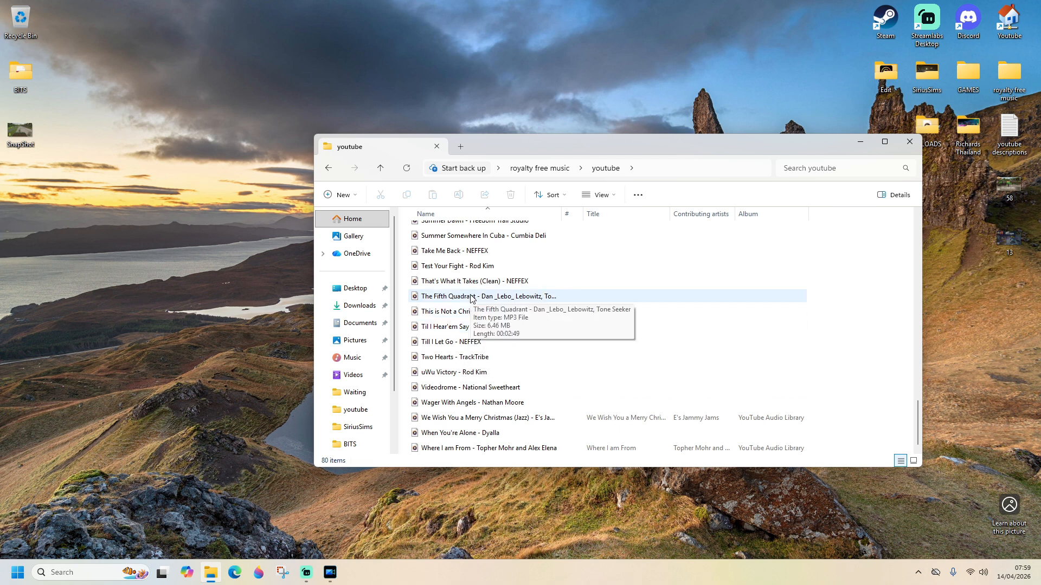
pyautogui.click(469, 252)
pyautogui.scroll(4, 472, 303)
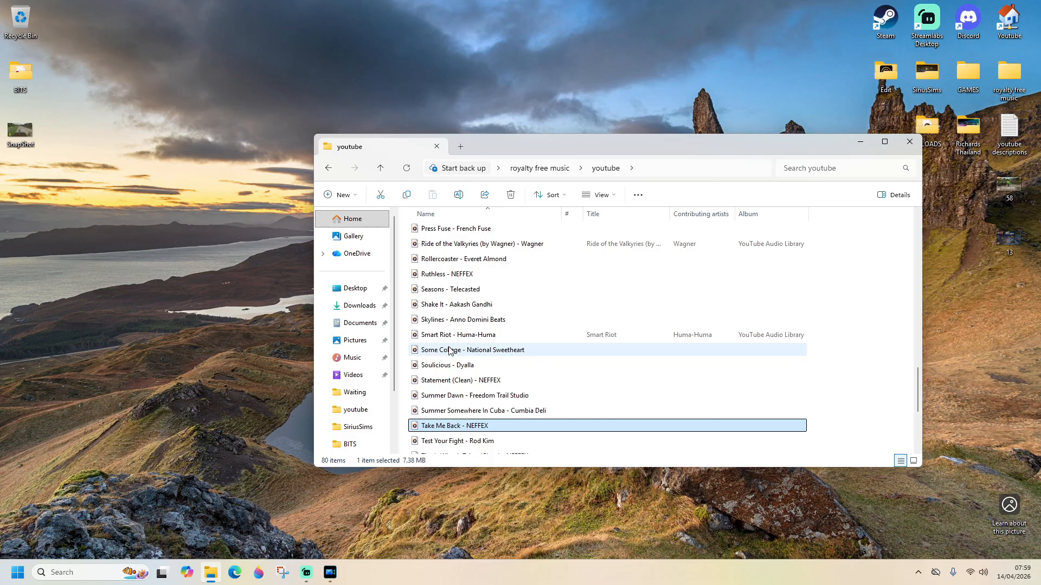
pyautogui.doubleClick(446, 307)
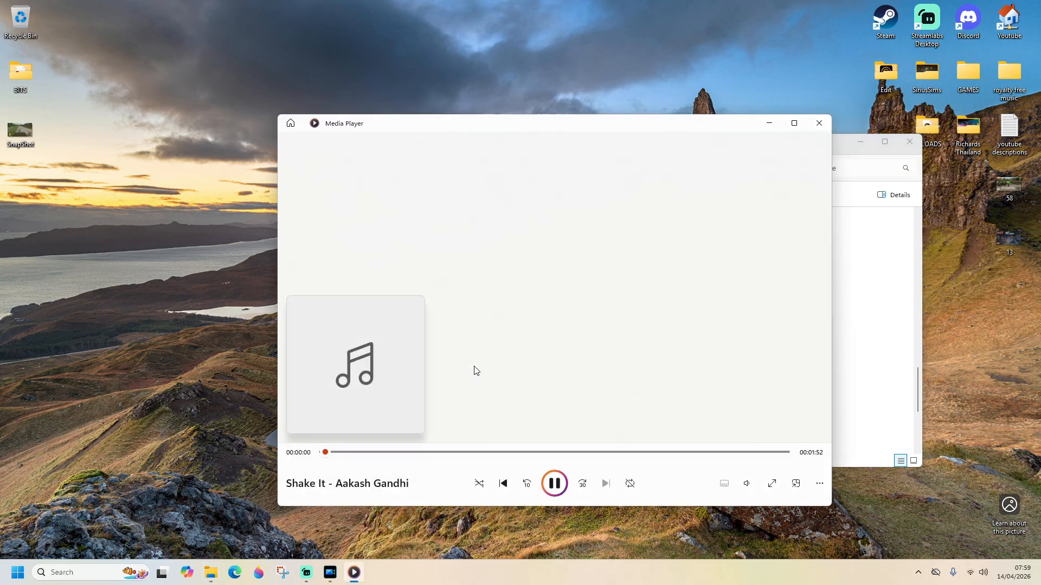
pyautogui.click(818, 123)
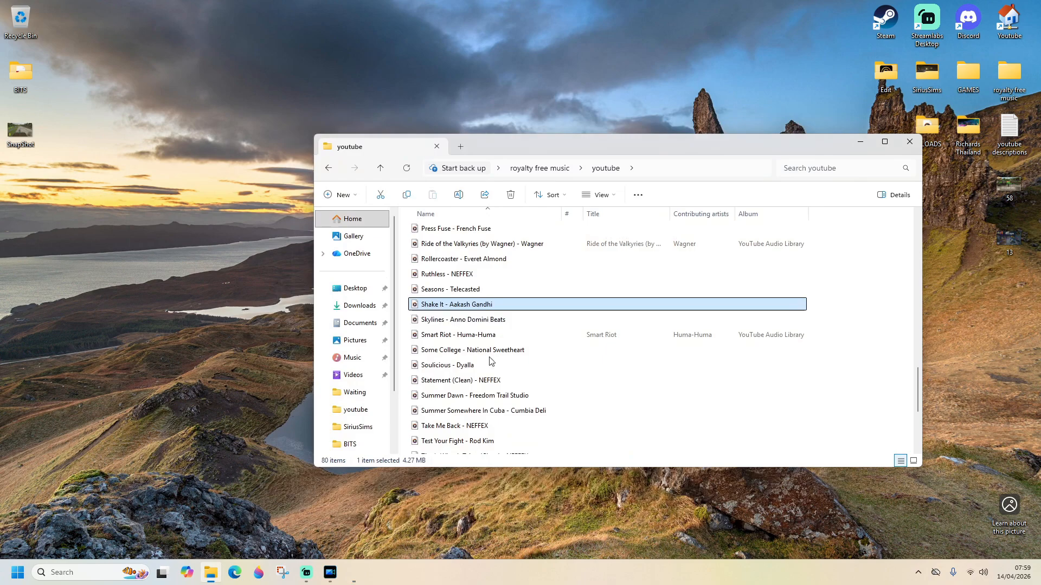
# Listen to the opening of the track "Press Fuse" in Media Player, then close the player
pyautogui.scroll(2, 431, 374)
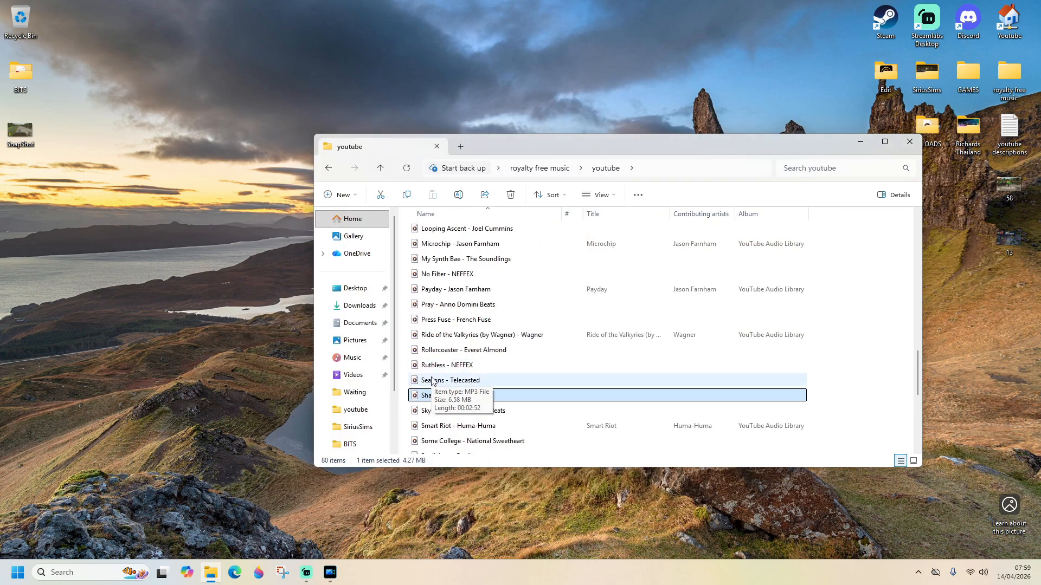
pyautogui.doubleClick(457, 323)
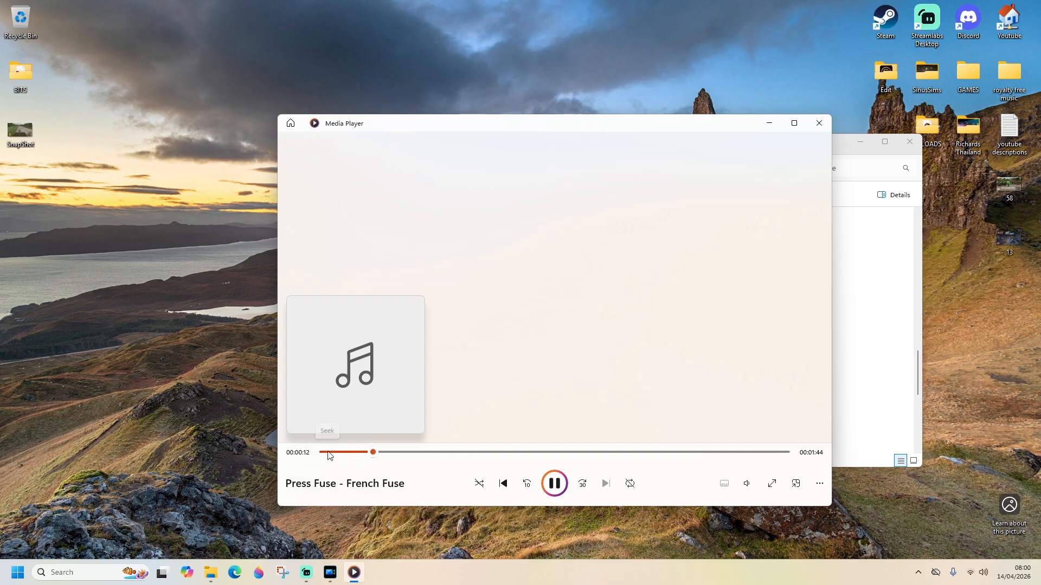
pyautogui.click(555, 484)
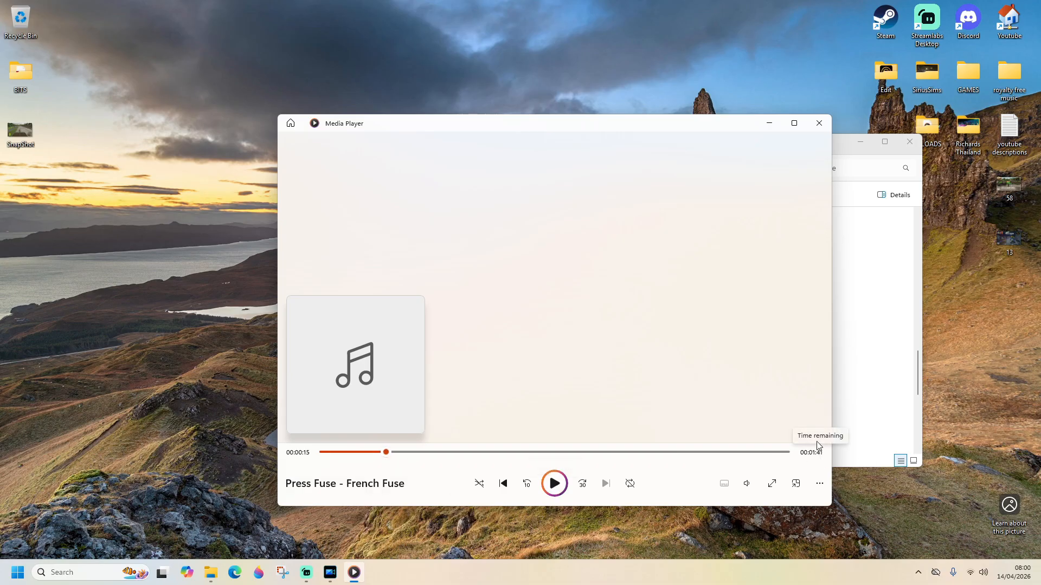
pyautogui.click(819, 123)
# Browse further up the song list and compare it with the music already imported in the PowerDirector media library
pyautogui.scroll(2, 575, 321)
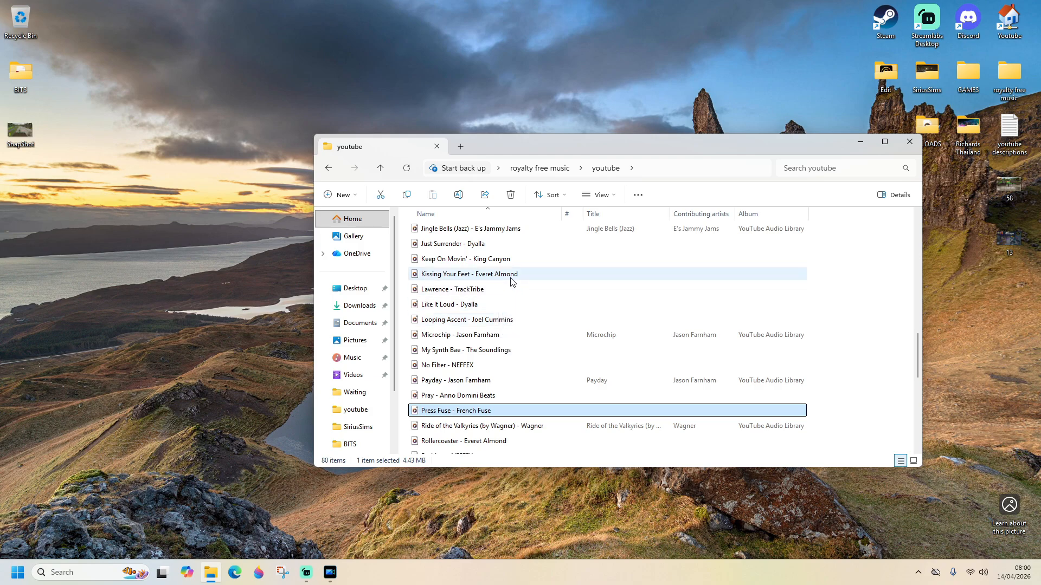
pyautogui.click(509, 245)
pyautogui.scroll(4, 512, 271)
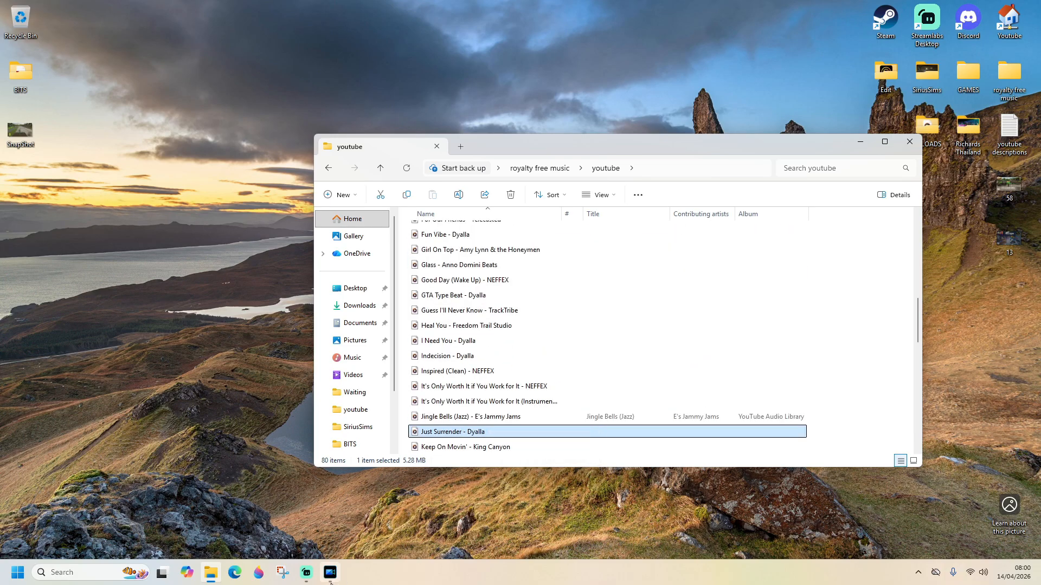
pyautogui.click(330, 579)
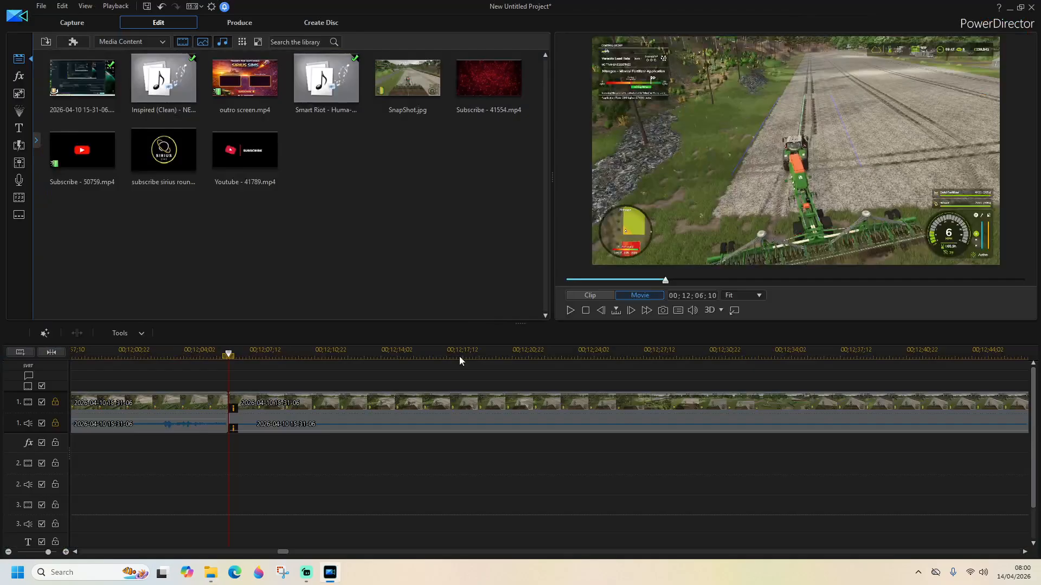
pyautogui.click(330, 572)
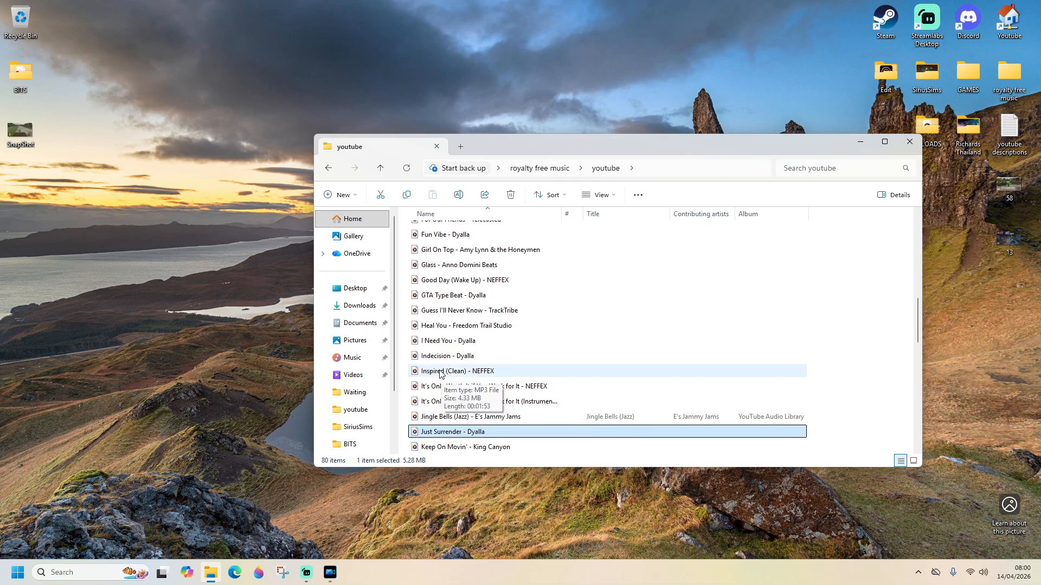
pyautogui.click(330, 572)
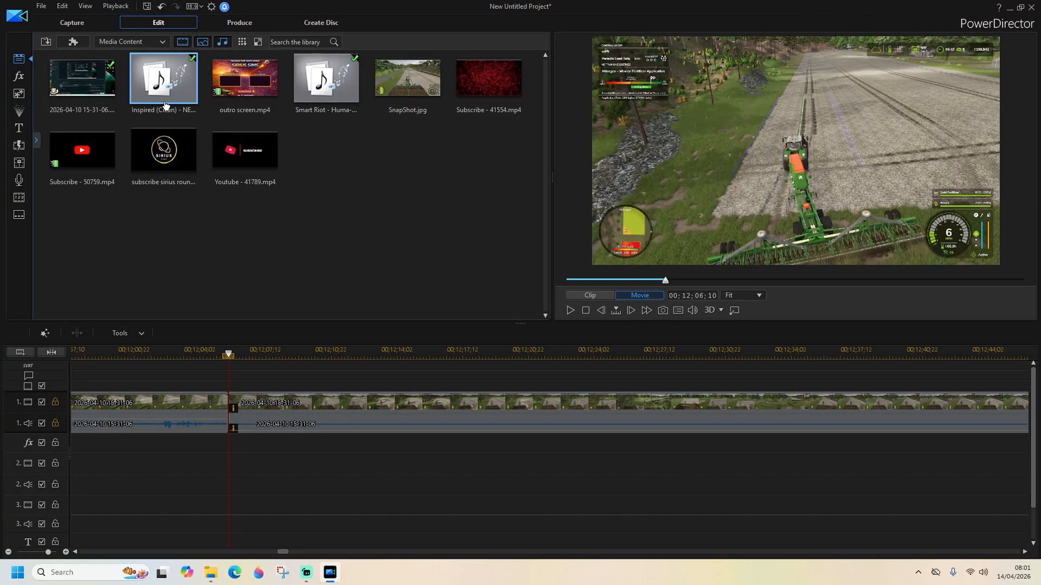
pyautogui.click(330, 573)
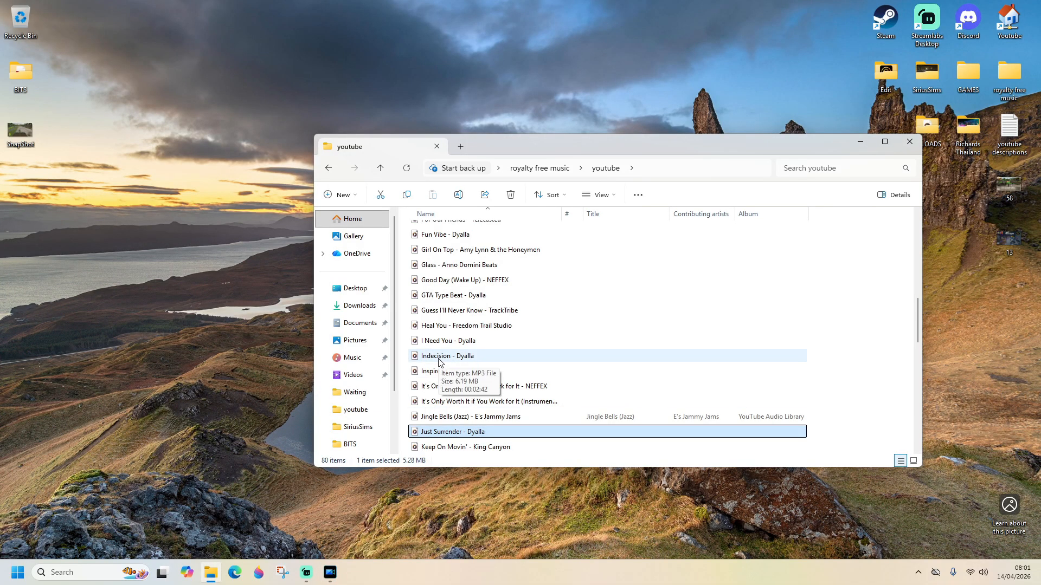
# Preview the track "Heal You" and continue browsing the songs listed above it
pyautogui.doubleClick(455, 326)
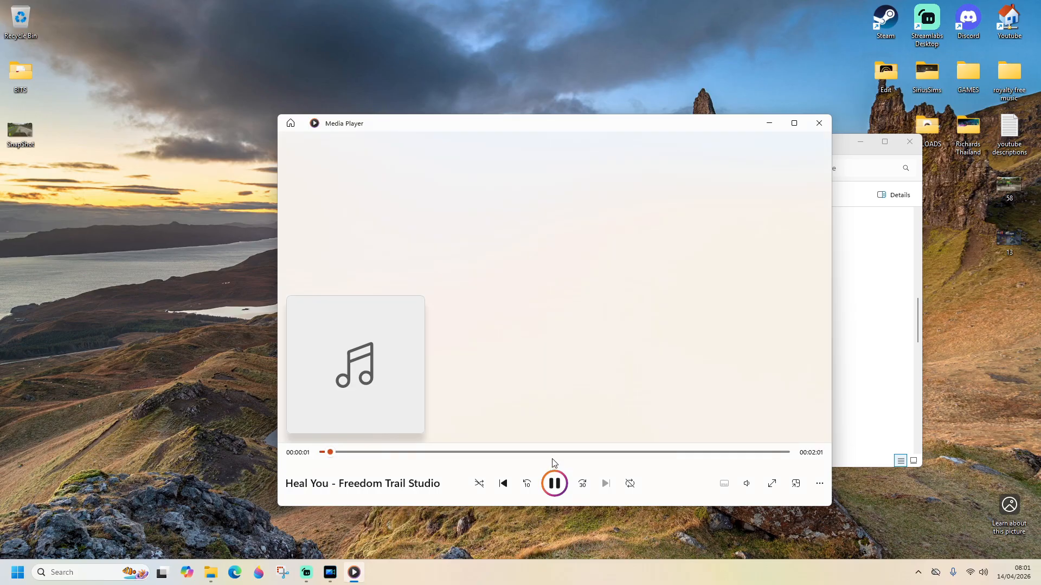
pyautogui.click(818, 123)
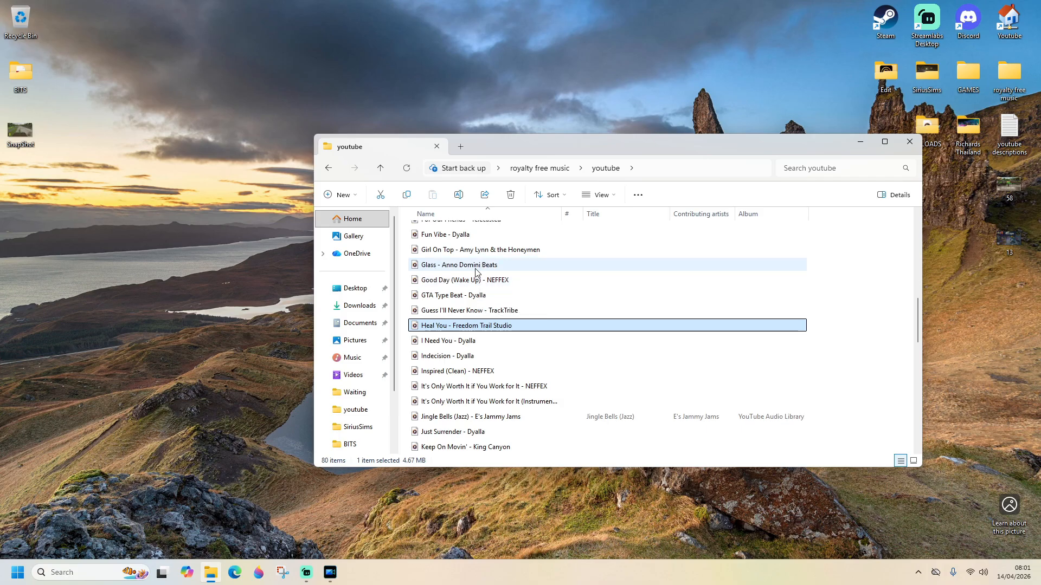
pyautogui.click(484, 235)
pyautogui.scroll(4, 490, 286)
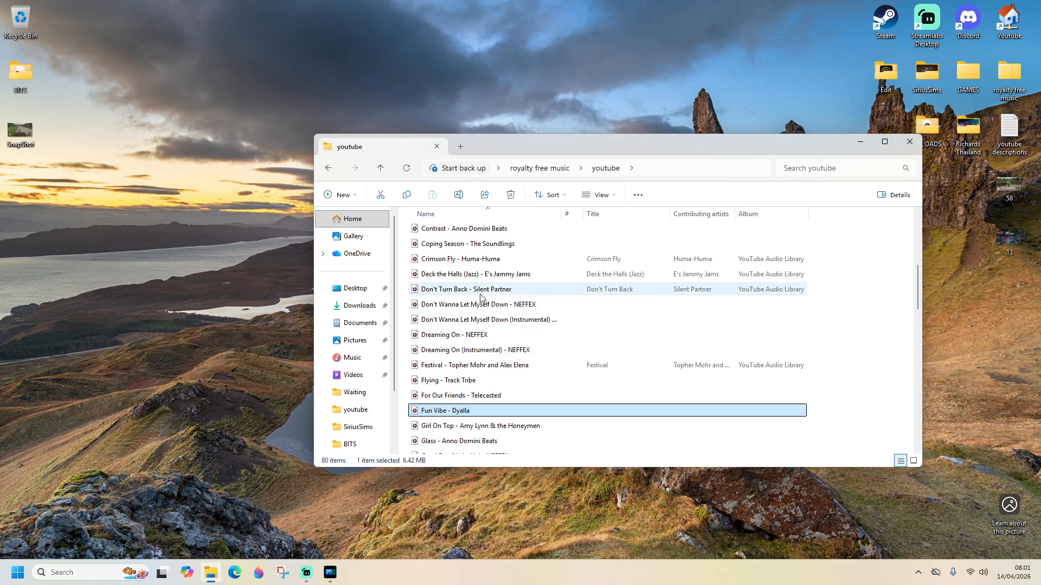
# Find the track "Contrast" in the music folder and listen to its opening
pyautogui.click(490, 231)
pyautogui.scroll(2, 484, 320)
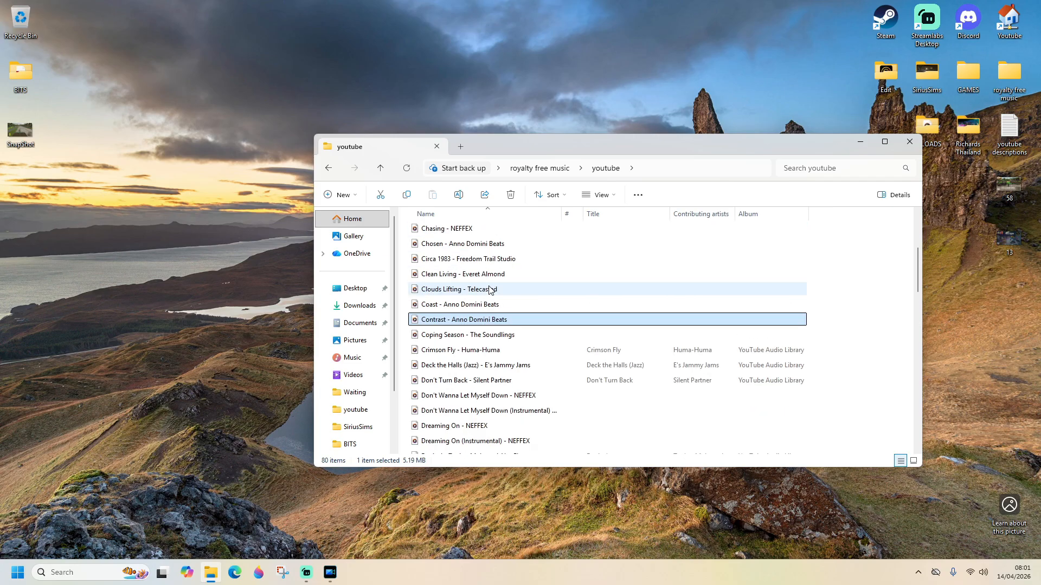
pyautogui.doubleClick(483, 324)
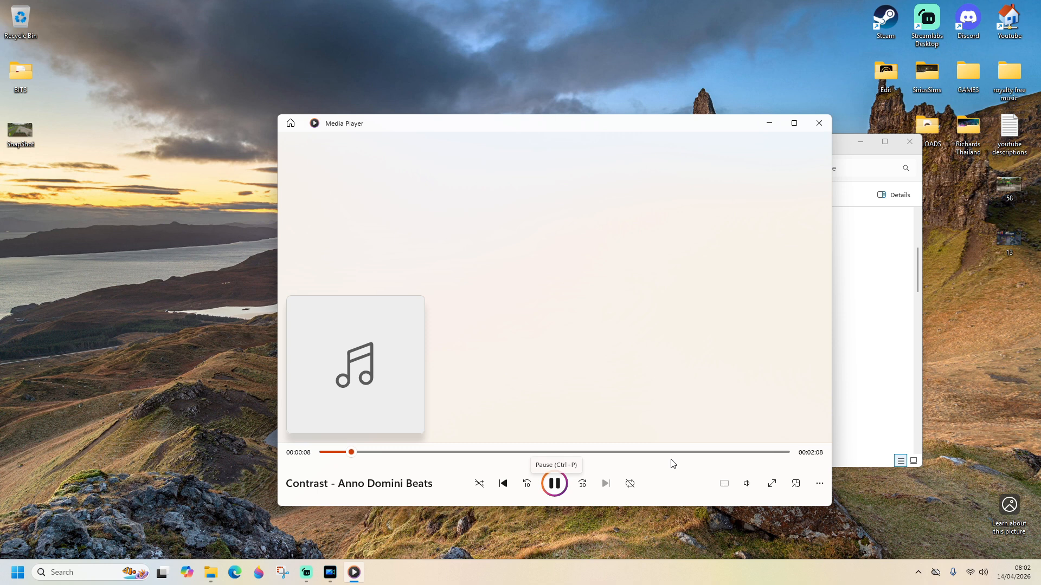
pyautogui.click(555, 486)
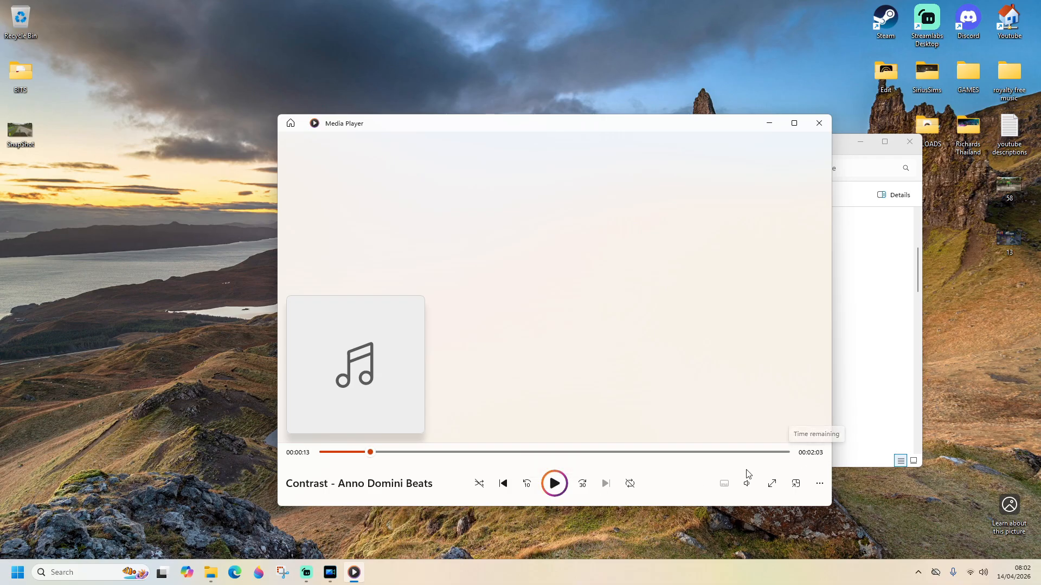
pyautogui.click(557, 490)
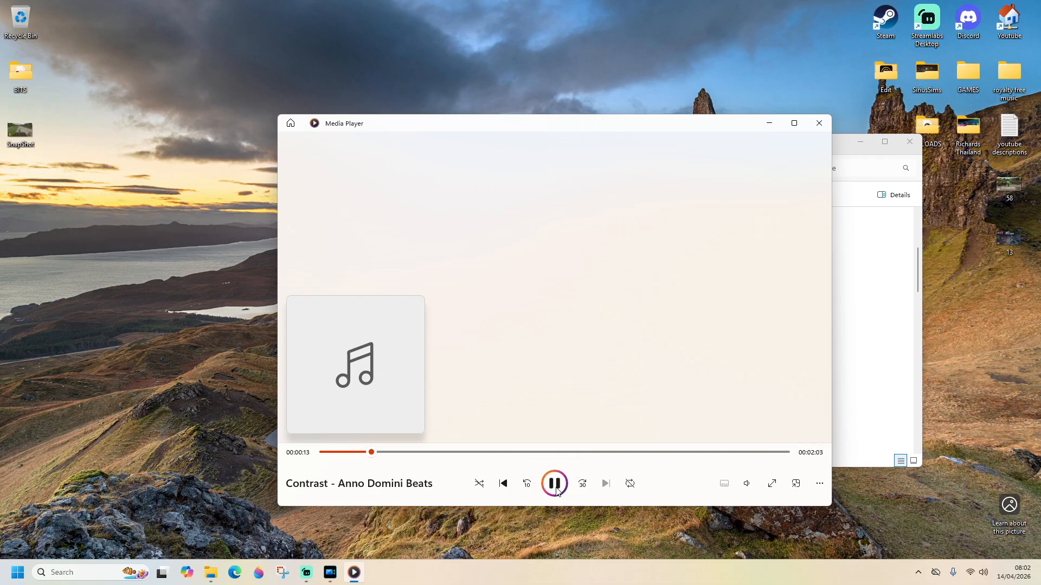
pyautogui.click(819, 123)
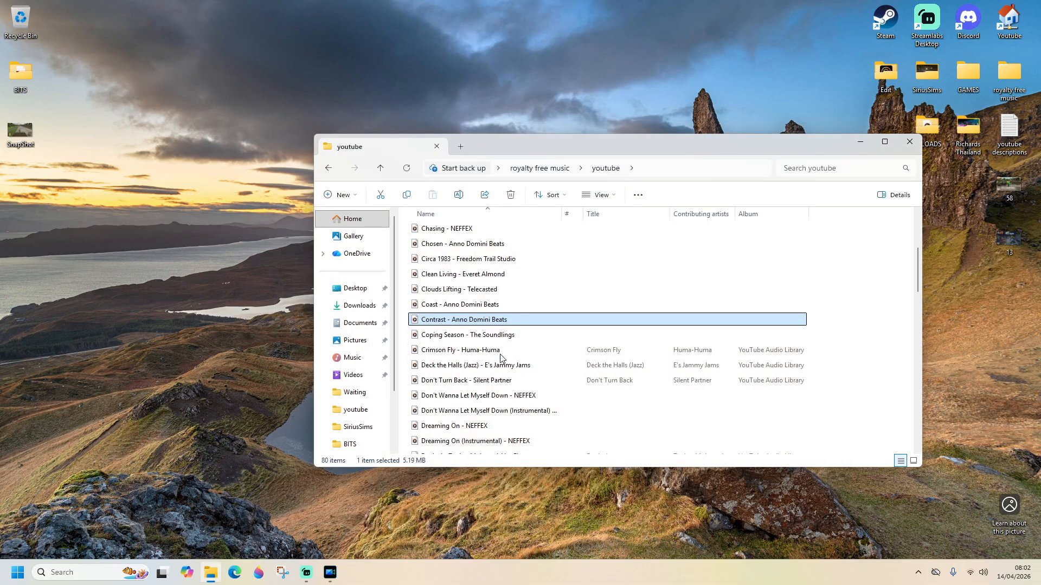
# Preview the track "Clouds Lifting" and compare its length with the duration of the sped-up seeding clip in PowerDirector
pyautogui.click(484, 295)
pyautogui.doubleClick(484, 293)
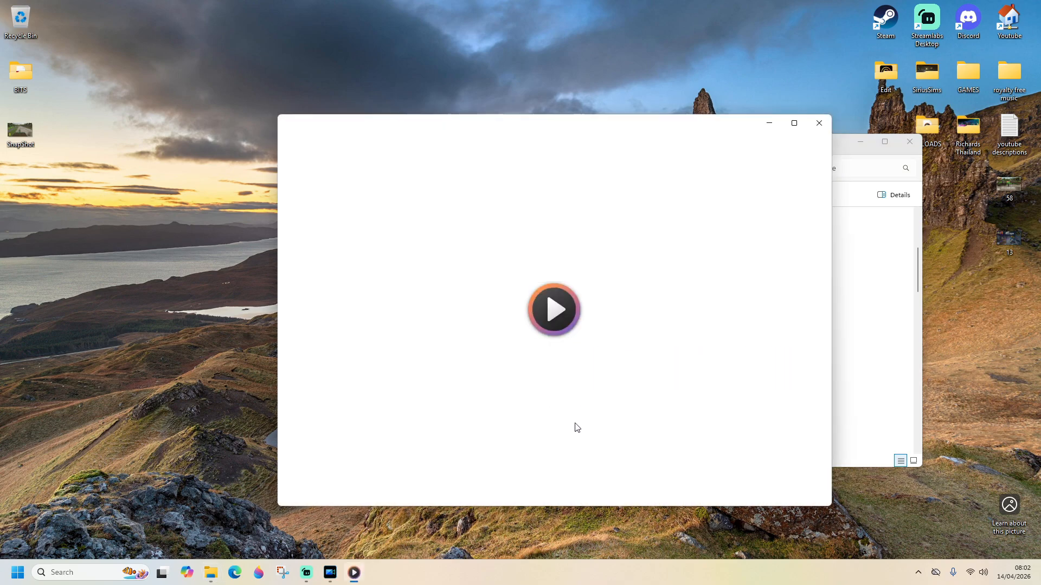
pyautogui.click(335, 574)
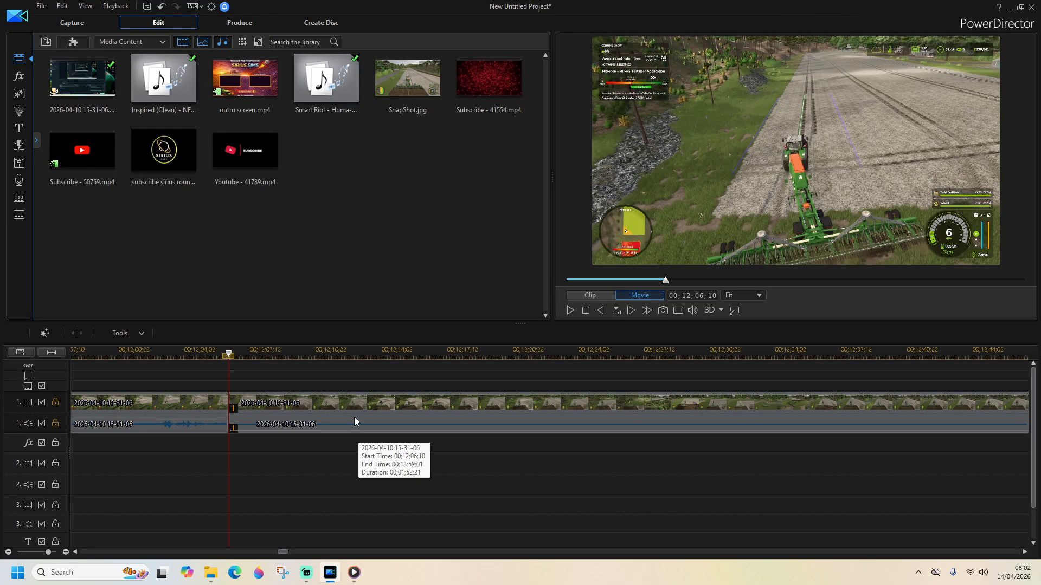
pyautogui.click(329, 573)
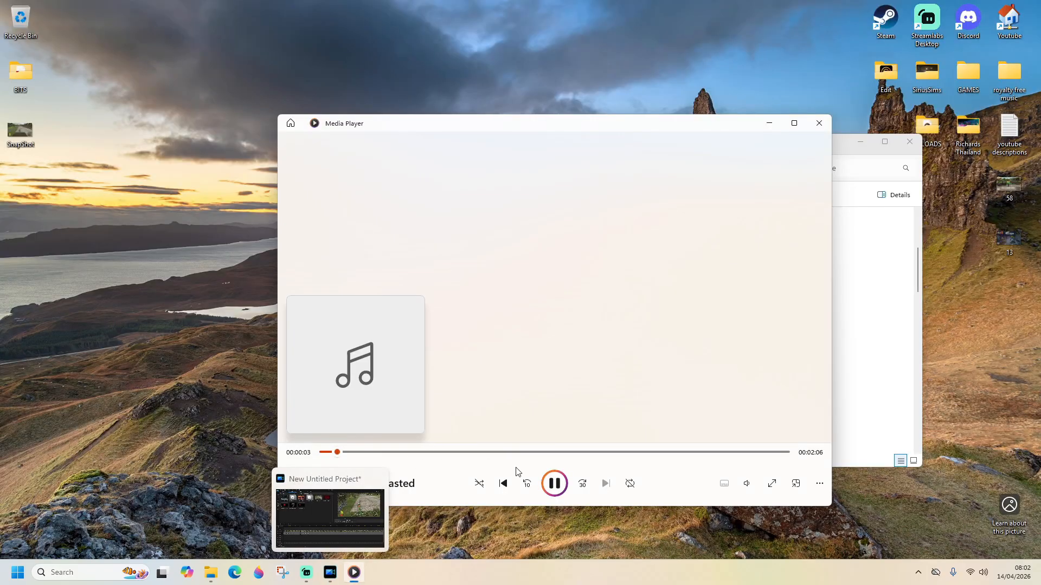
pyautogui.click(819, 123)
# Listen to the opening of the track "Catch Me If I Fall", then close the player and the music folder
pyautogui.scroll(3, 553, 352)
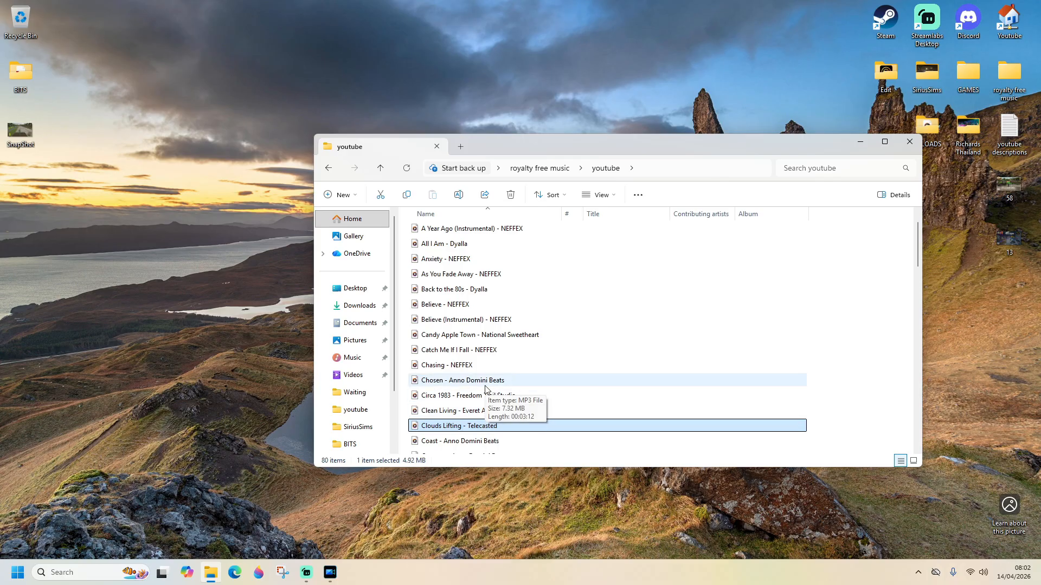
pyautogui.doubleClick(480, 351)
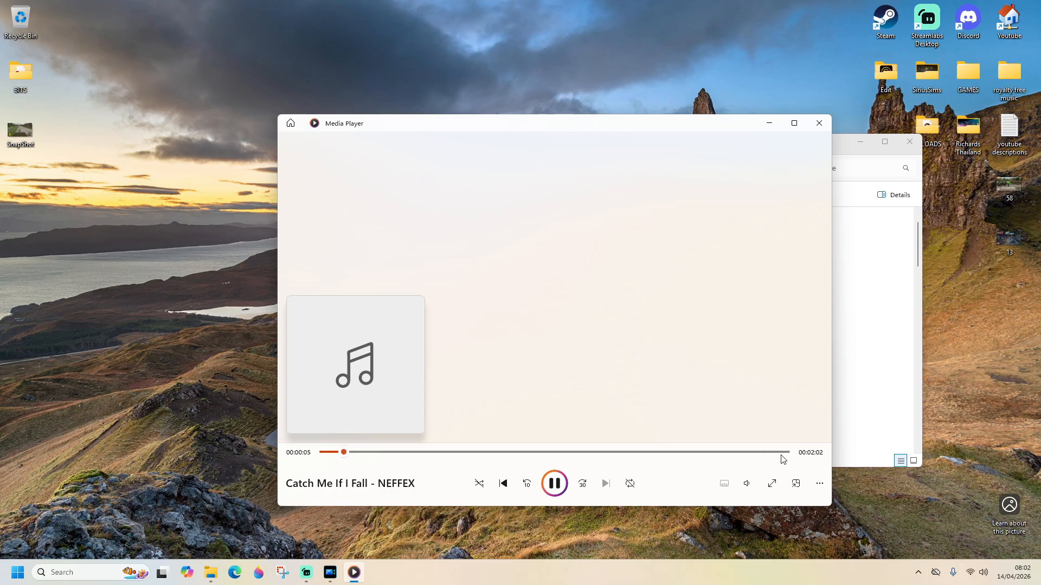
pyautogui.click(554, 488)
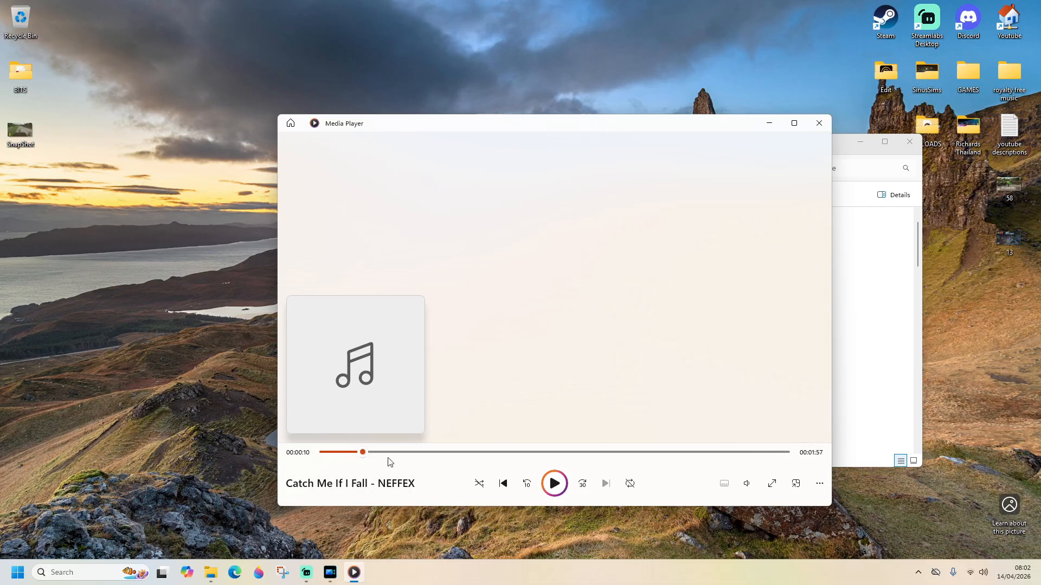
pyautogui.click(819, 124)
pyautogui.hotkey('alt', 'F4')
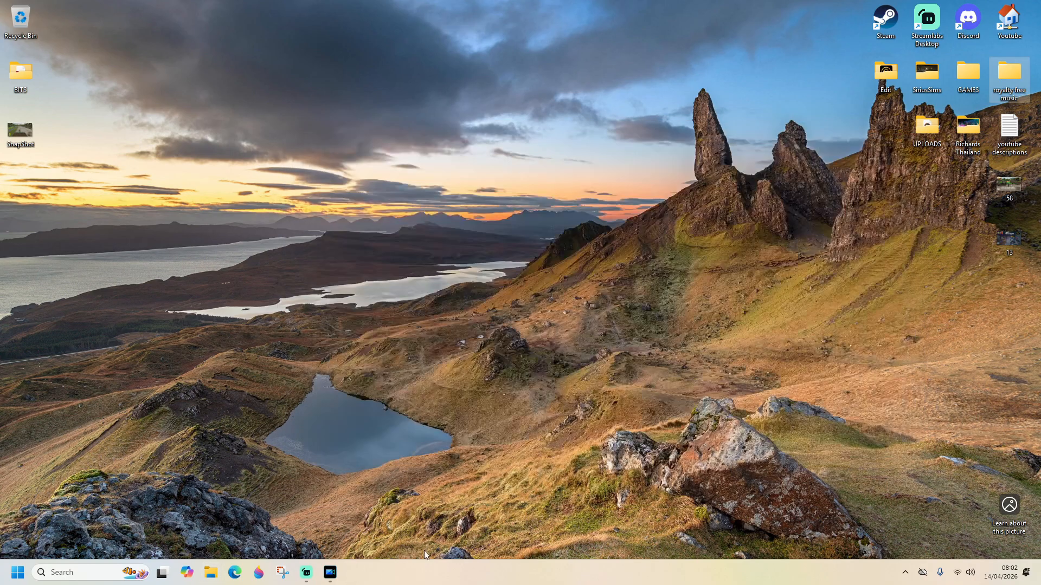
# Switch to PowerDirector and import the track "Catch Me If I Fall - NEFFEX" from the royalty free music youtube folder
pyautogui.click(329, 573)
pyautogui.click(46, 42)
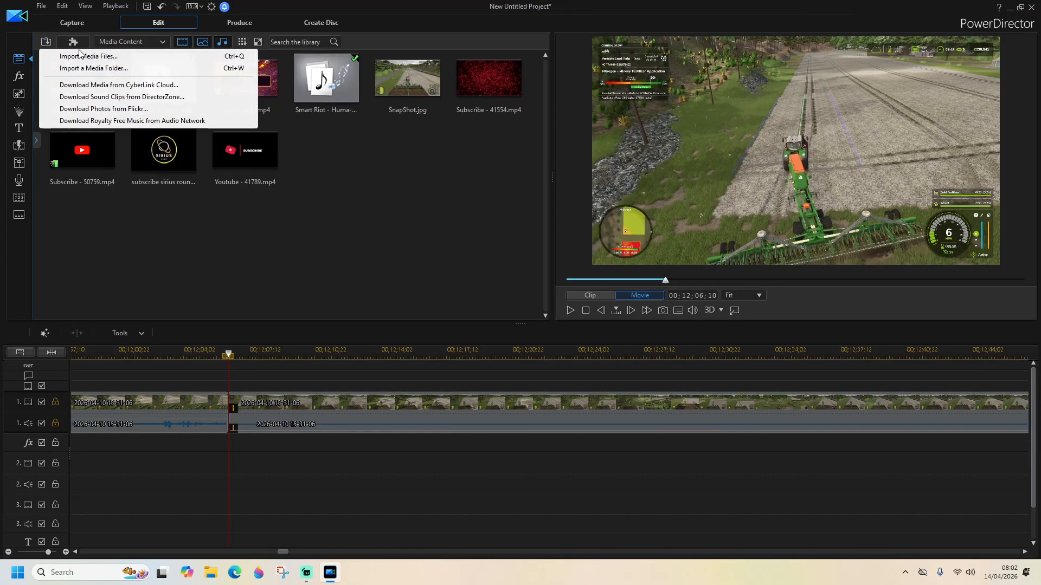
pyautogui.click(86, 56)
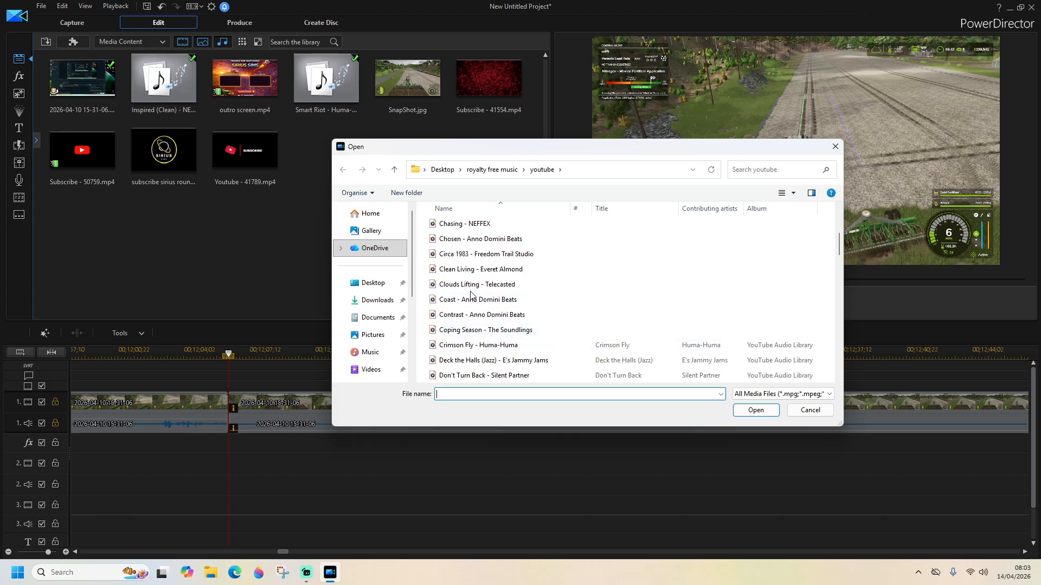
pyautogui.scroll(2, 471, 295)
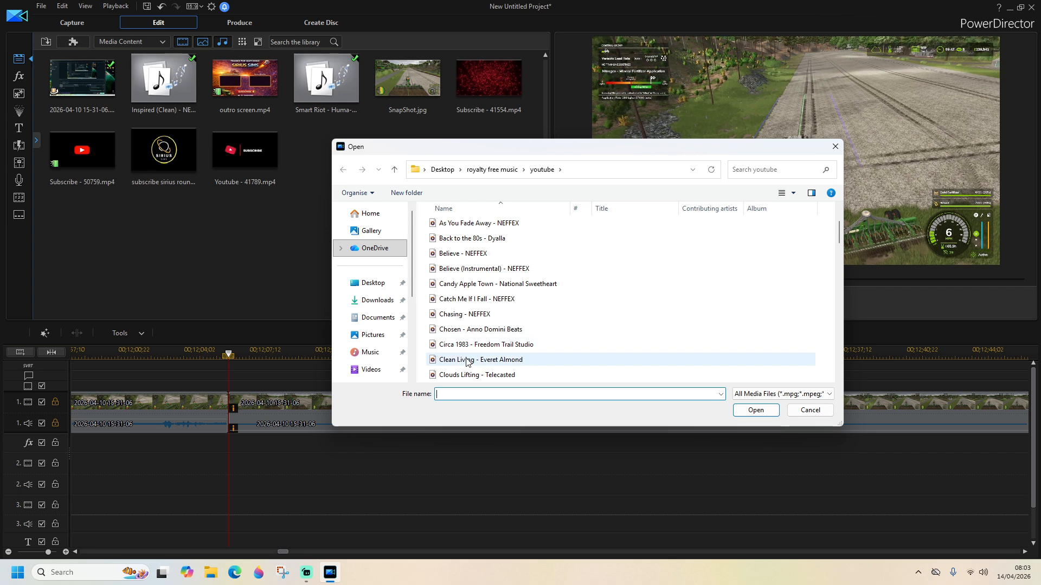
pyautogui.scroll(-1, 465, 356)
pyautogui.scroll(1, 465, 356)
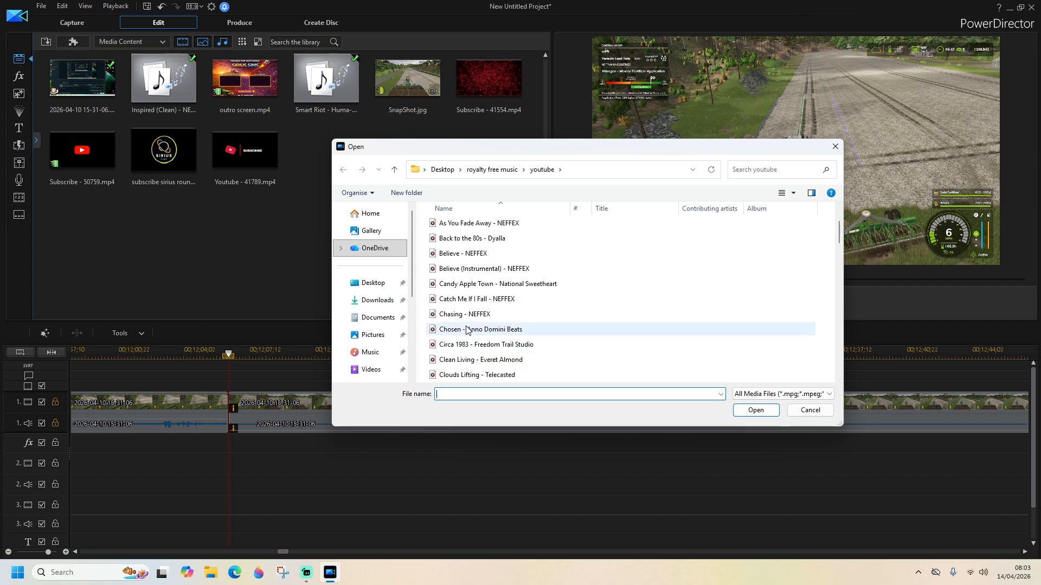
pyautogui.doubleClick(469, 298)
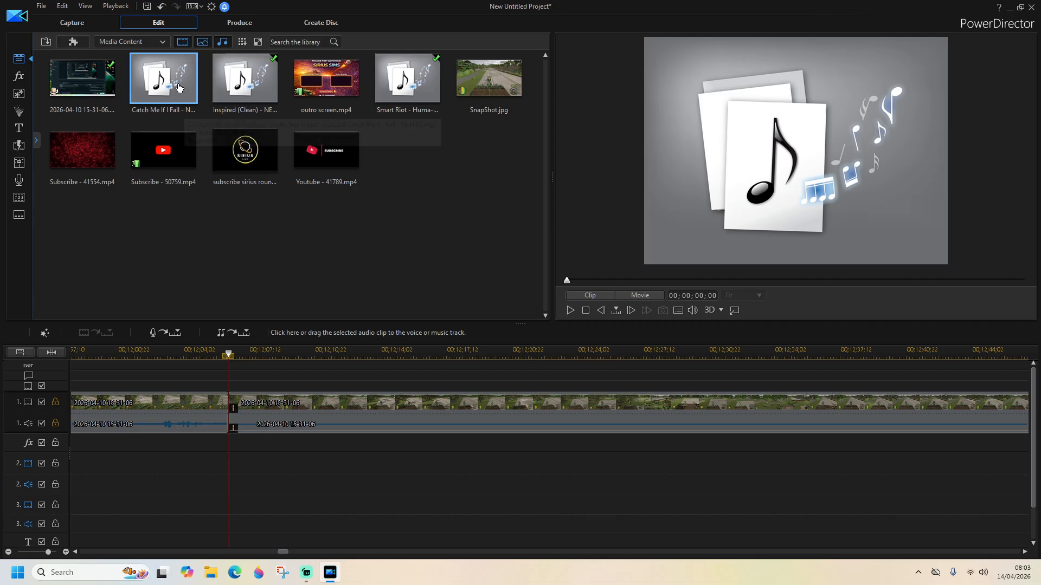
# Place "Catch Me If I Fall" on the second audio track, starting at 00;11;55;27, and lower its volume to -9.9 dB
pyautogui.moveTo(175, 93); pyautogui.dragTo(182, 487)
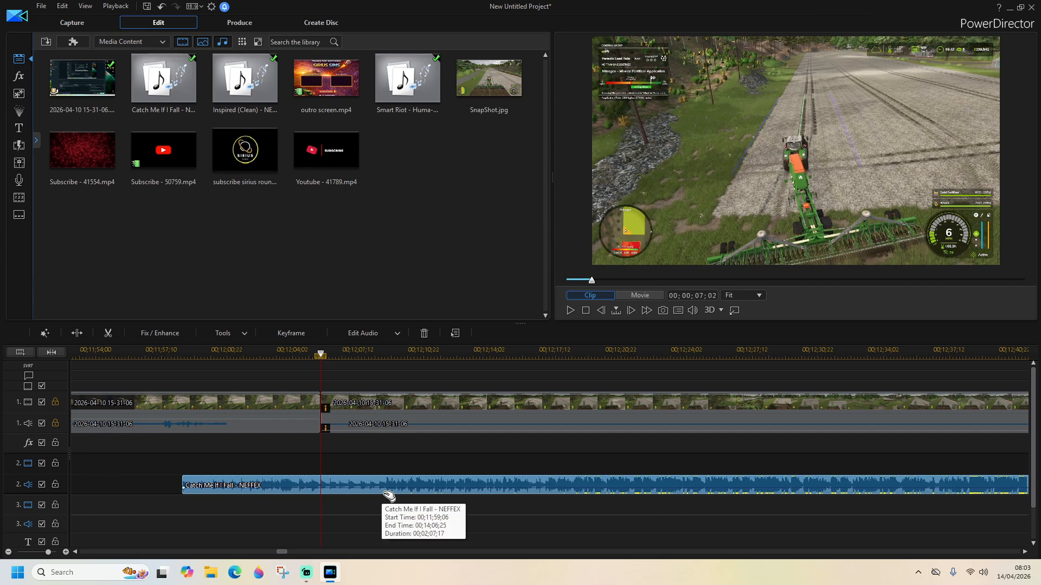
pyautogui.moveTo(392, 484); pyautogui.dragTo(327, 483)
pyautogui.moveTo(447, 487); pyautogui.dragTo(451, 490)
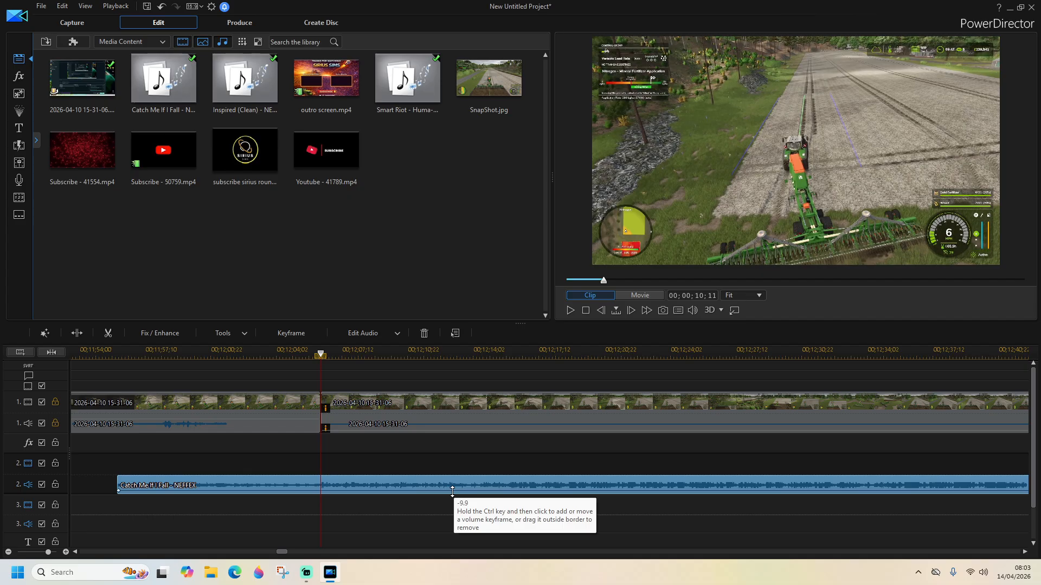
pyautogui.moveTo(452, 491); pyautogui.dragTo(455, 491)
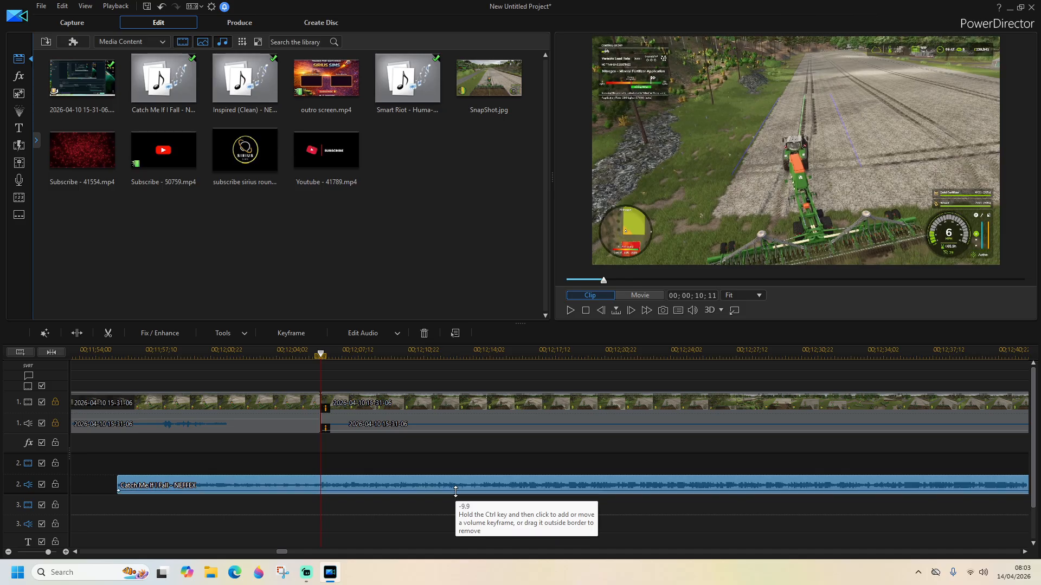
# Play the opening of the background music across the cut into the sped-up seeding clip
pyautogui.click(84, 354)
pyautogui.click(570, 310)
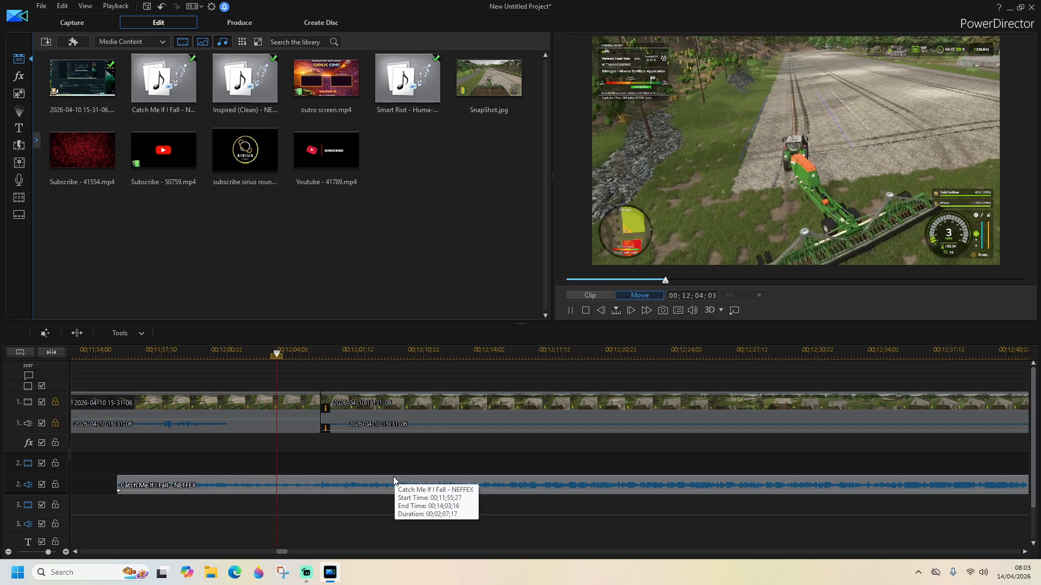
pyautogui.click(571, 311)
# Play the end of the sped-up seeding clip and check how the music fades into the normal-speed footage
pyautogui.moveTo(279, 552); pyautogui.dragTo(312, 554)
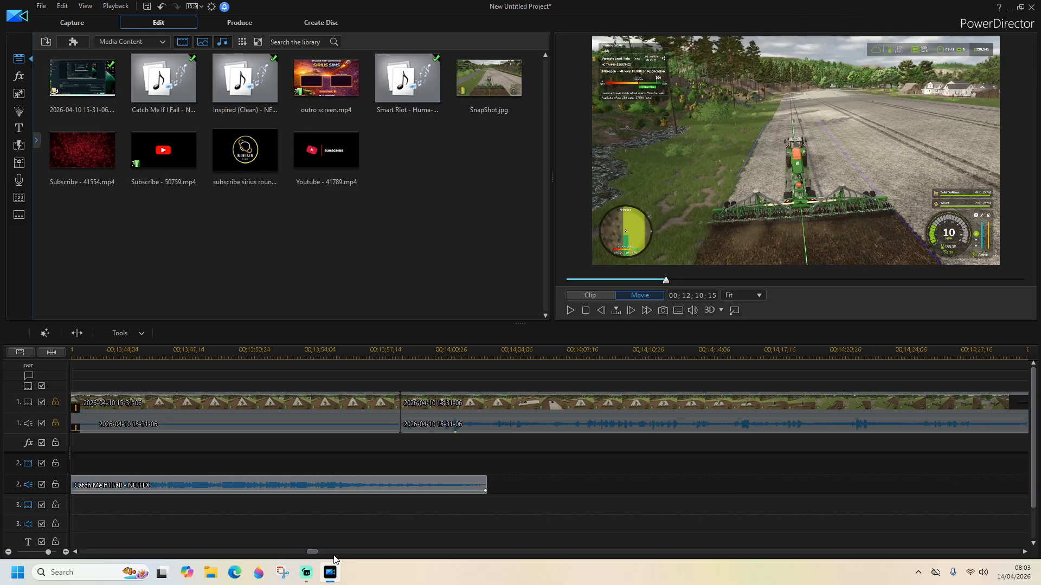
pyautogui.click(285, 350)
pyautogui.click(572, 311)
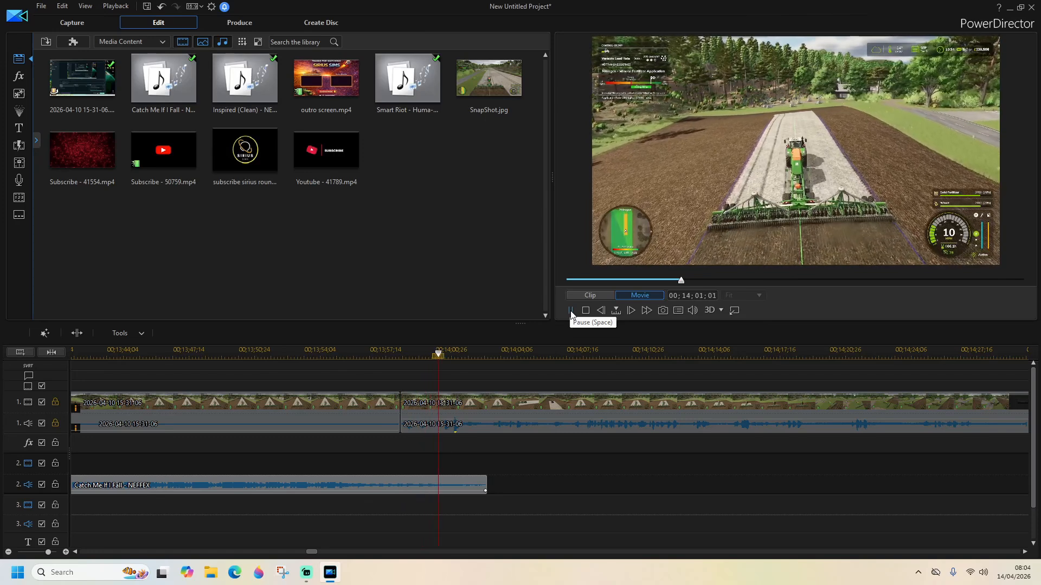
pyautogui.press('space')
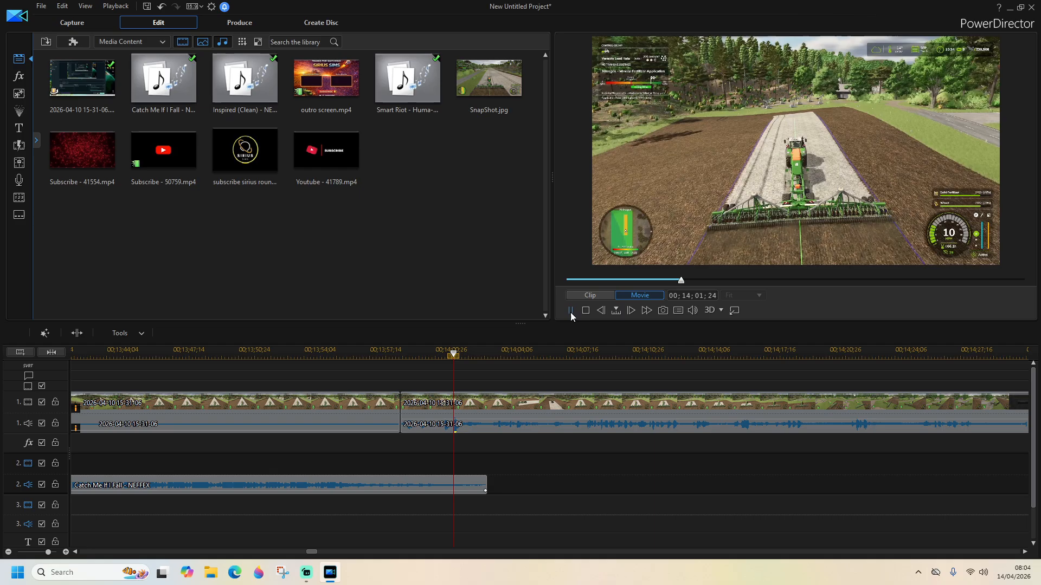
pyautogui.click(1025, 552)
pyautogui.click(1025, 552)
pyautogui.click(1024, 552)
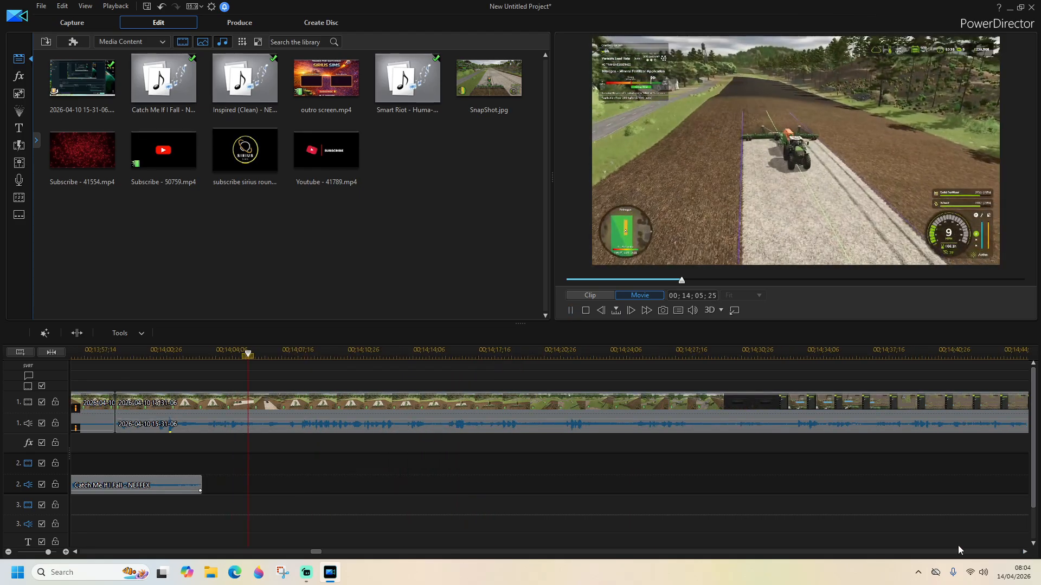
pyautogui.click(570, 310)
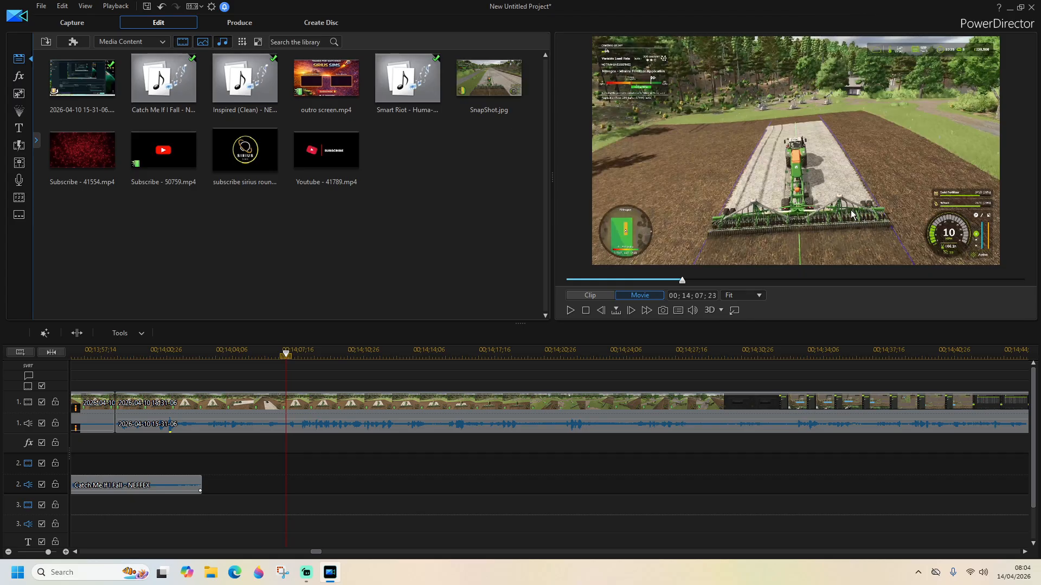
# Play on to 00;14;11;22 and save a snapshot of that tractor frame to the Desktop as 2
pyautogui.click(570, 314)
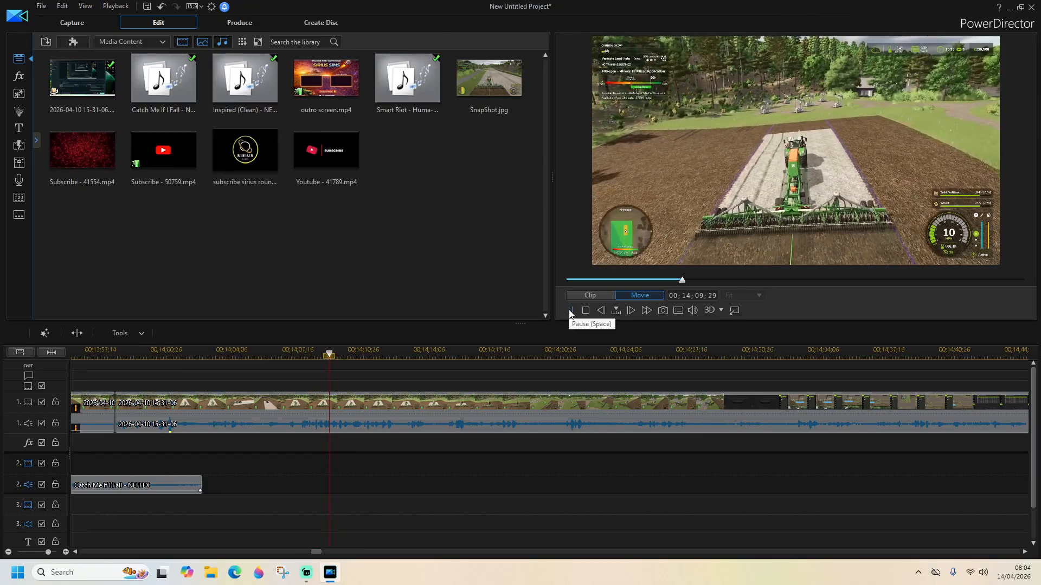
pyautogui.click(571, 313)
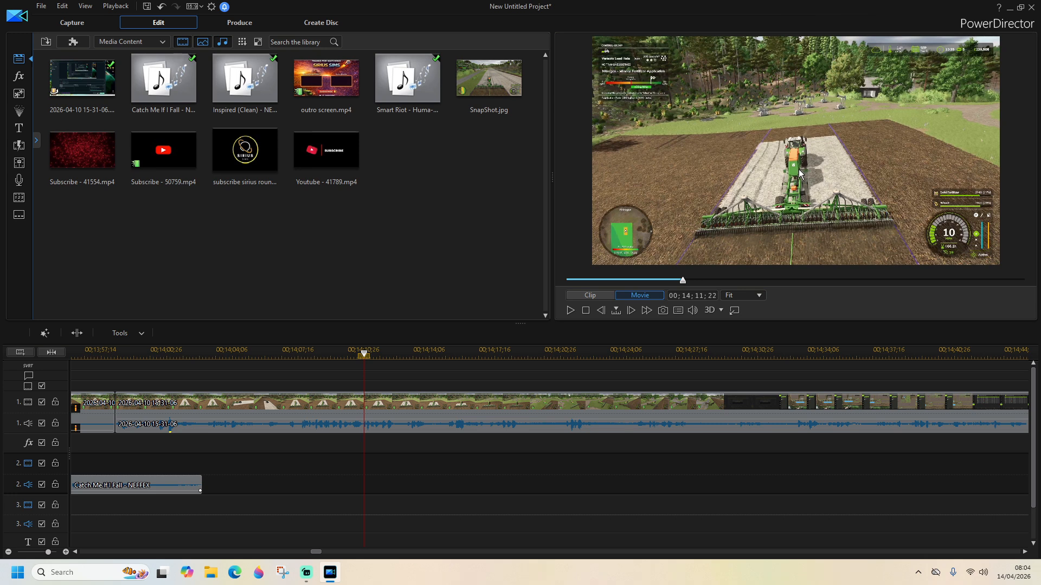
pyautogui.click(662, 310)
pyautogui.click(373, 282)
pyautogui.doubleClick(439, 355)
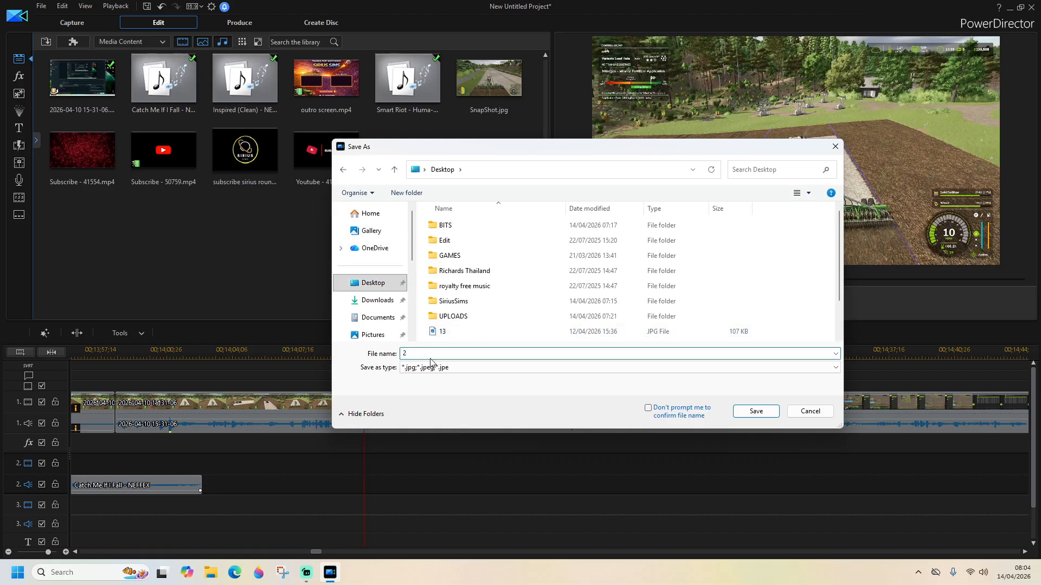
pyautogui.click(757, 411)
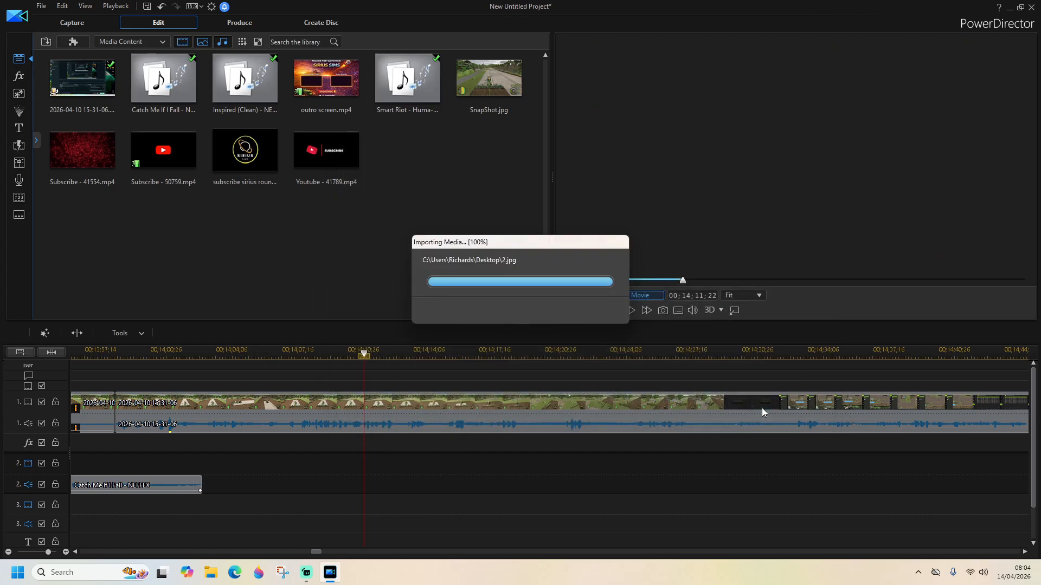
# Review the footage following the snapshot frame, from the last seeding pass through the game menus to the stock check screen
pyautogui.click(568, 313)
pyautogui.click(568, 313)
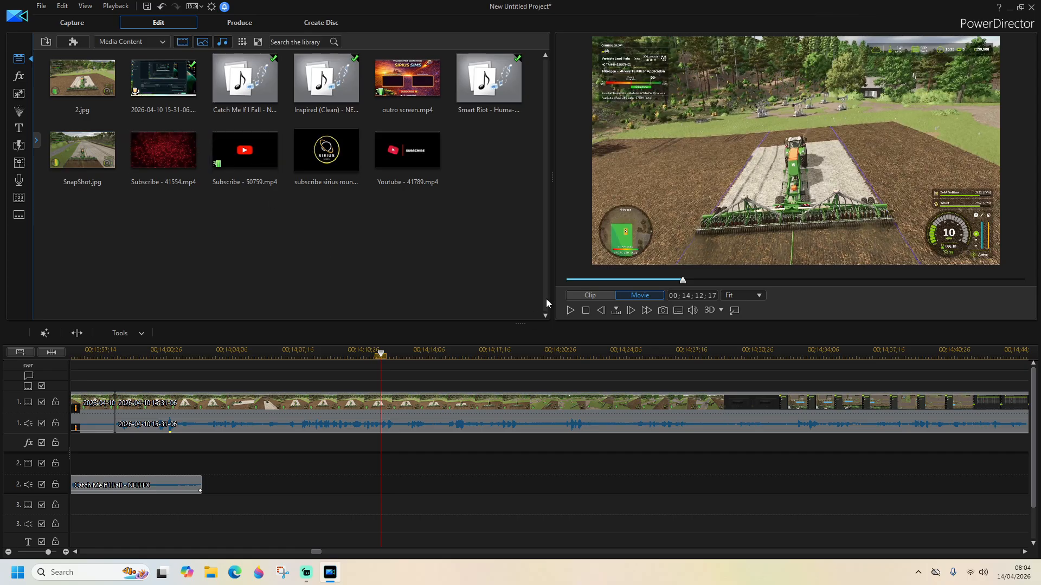
pyautogui.click(569, 311)
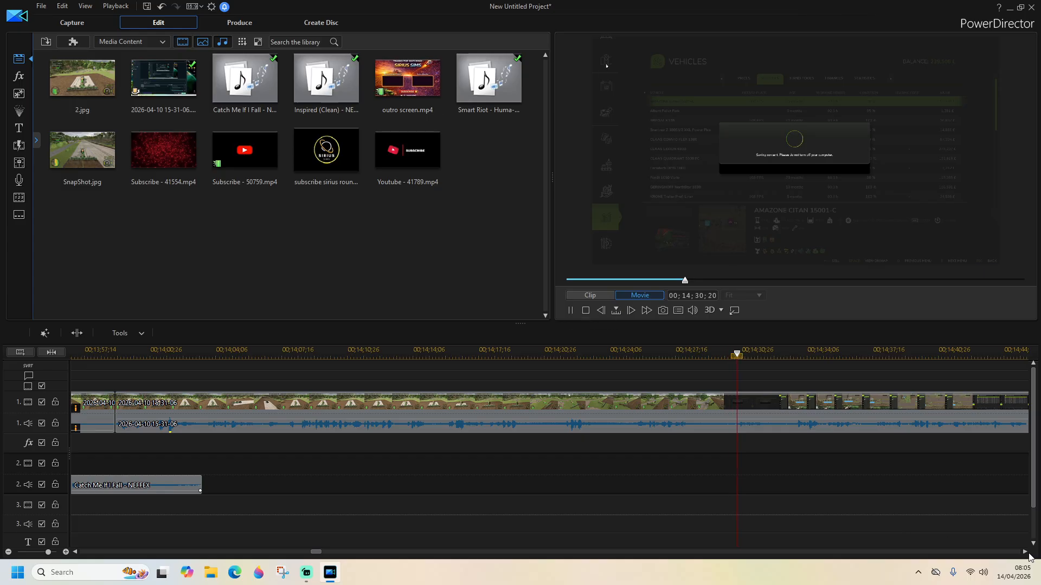
pyautogui.click(1025, 553)
pyautogui.click(1025, 553)
pyautogui.click(1026, 553)
pyautogui.click(1025, 553)
pyautogui.click(1025, 552)
pyautogui.click(571, 313)
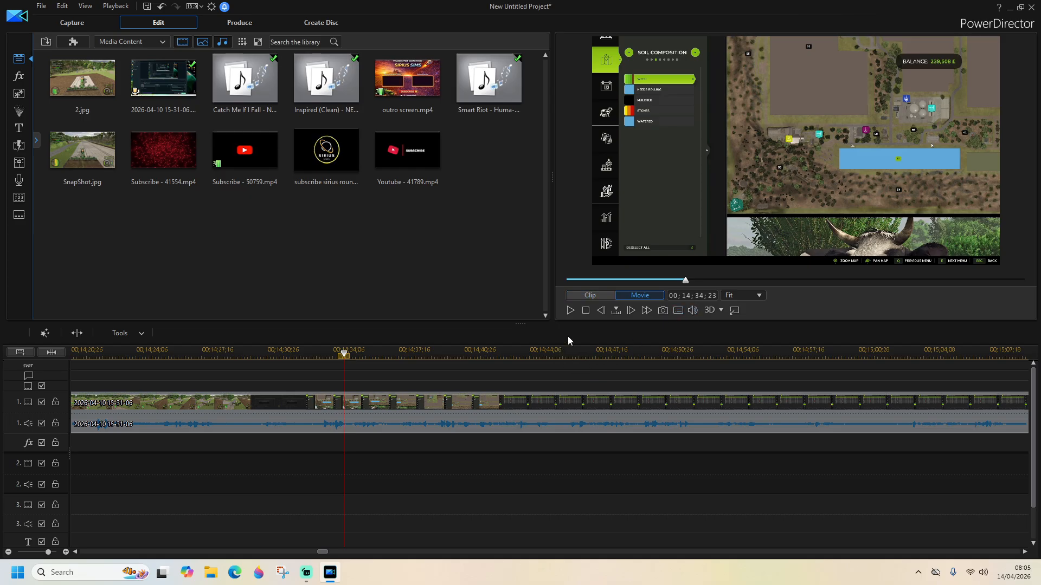
pyautogui.click(570, 311)
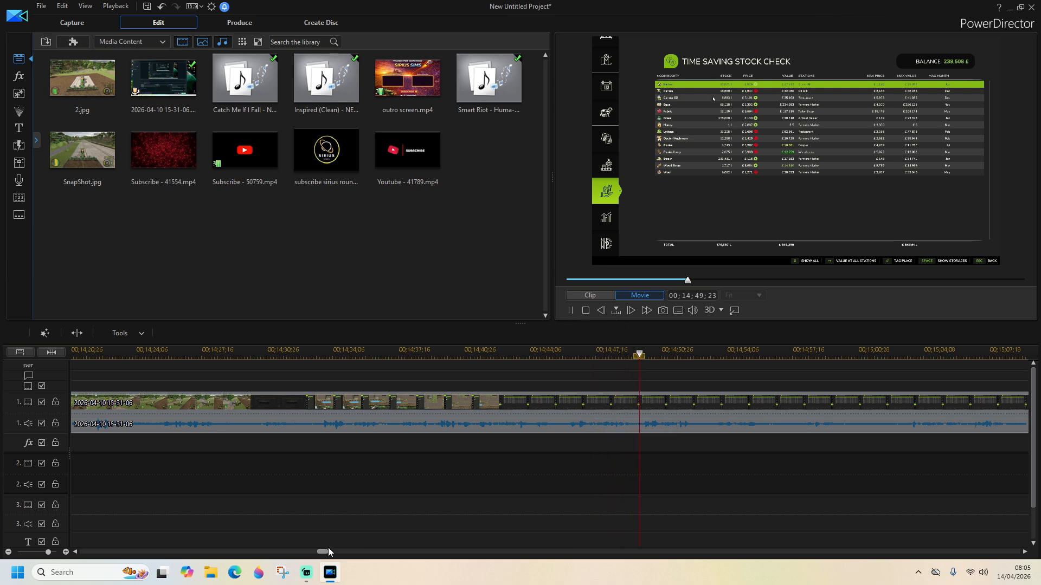
pyautogui.moveTo(324, 552); pyautogui.dragTo(328, 552)
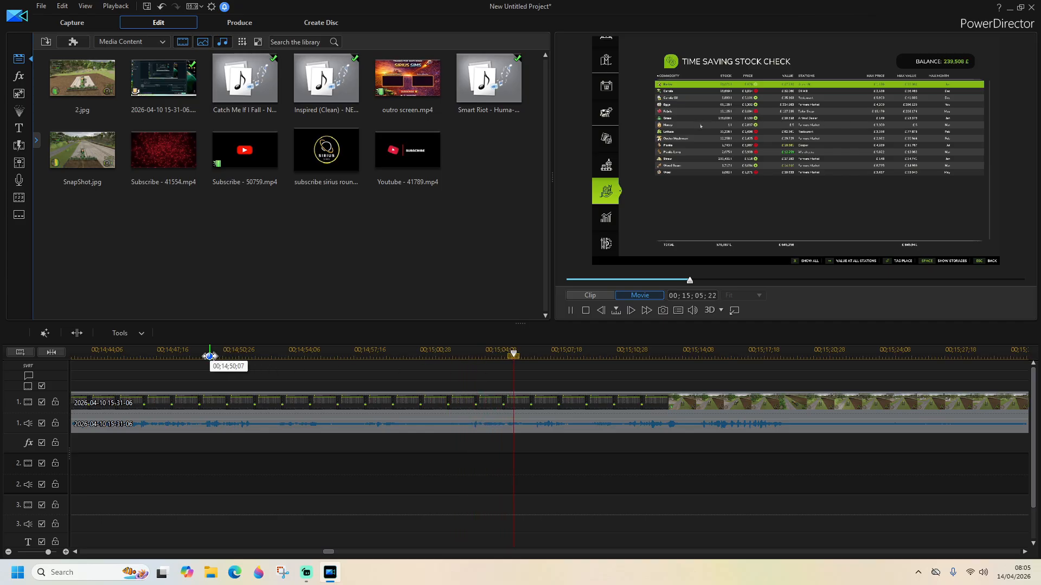
pyautogui.click(571, 310)
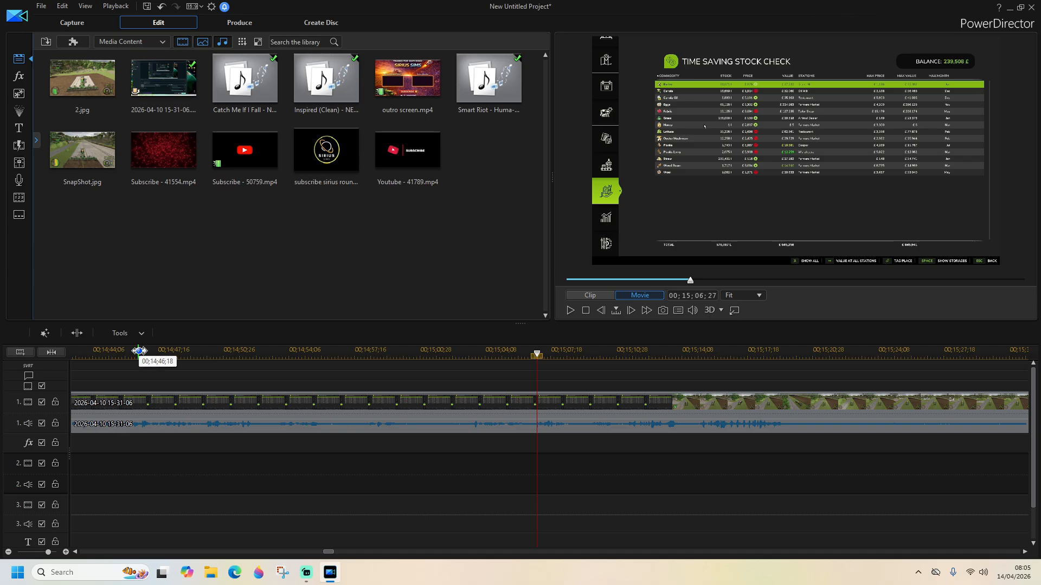
# Replay the beginning of the stock check section several times to look for a suitable cut point
pyautogui.click(103, 352)
pyautogui.click(571, 310)
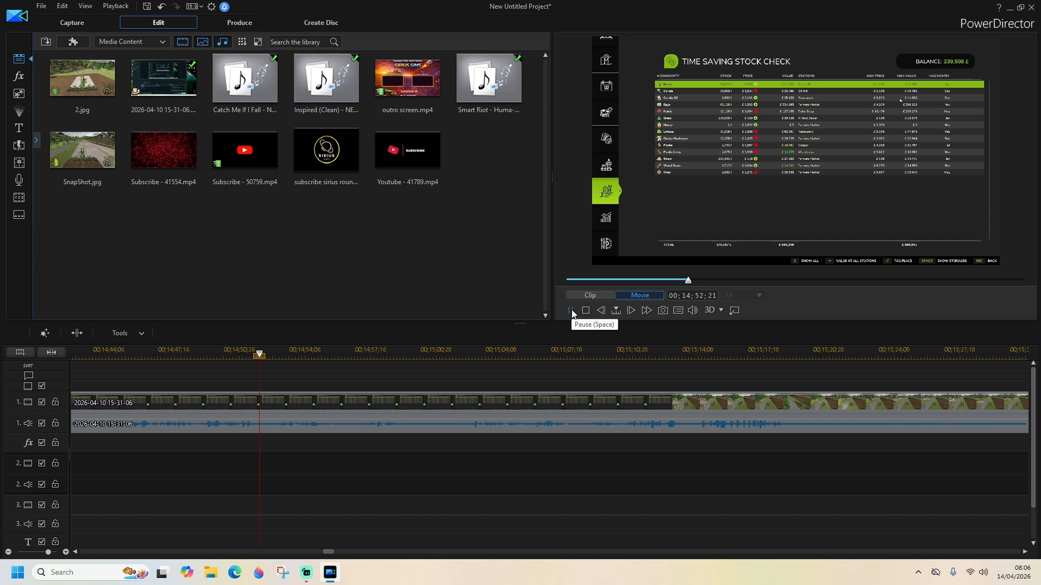
pyautogui.click(572, 311)
pyautogui.click(571, 311)
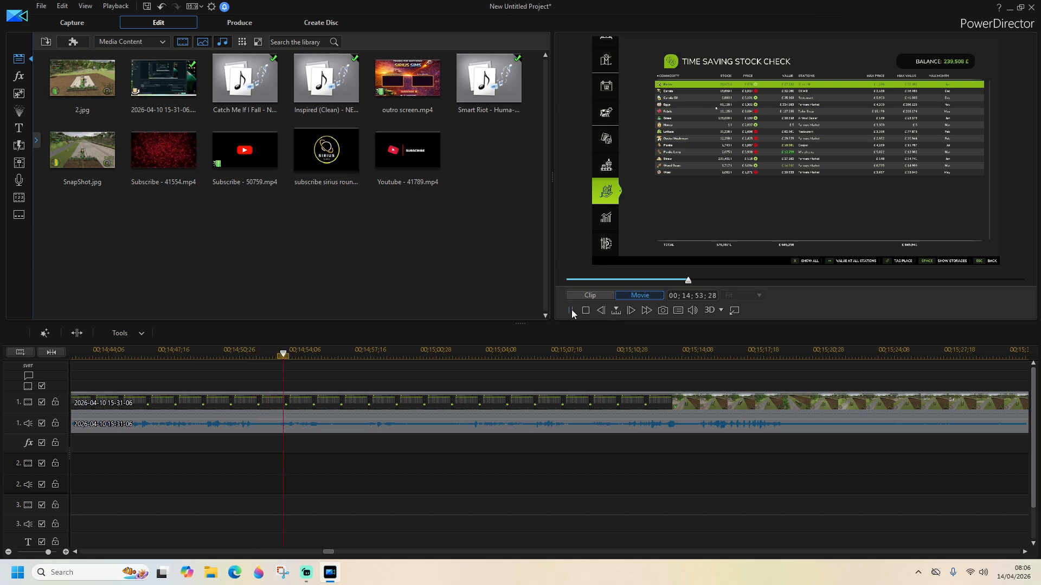
pyautogui.click(572, 312)
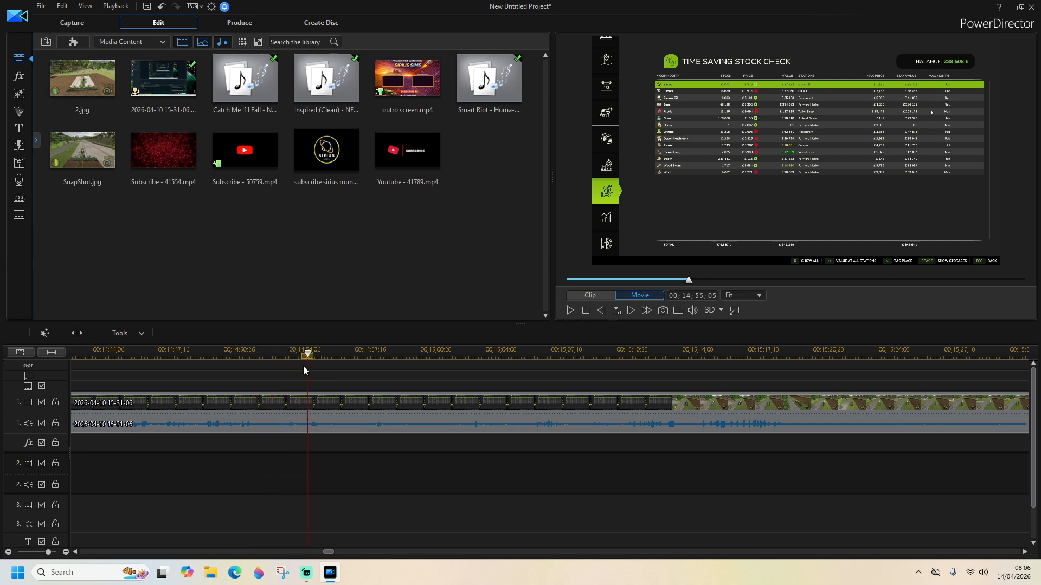
pyautogui.click(571, 315)
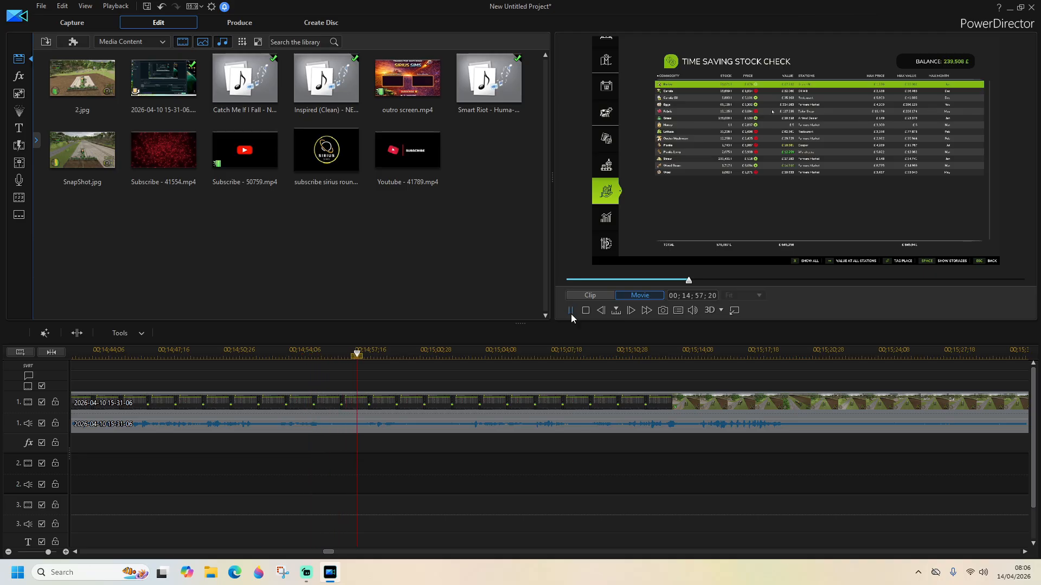
pyautogui.click(570, 314)
pyautogui.click(179, 354)
pyautogui.click(571, 312)
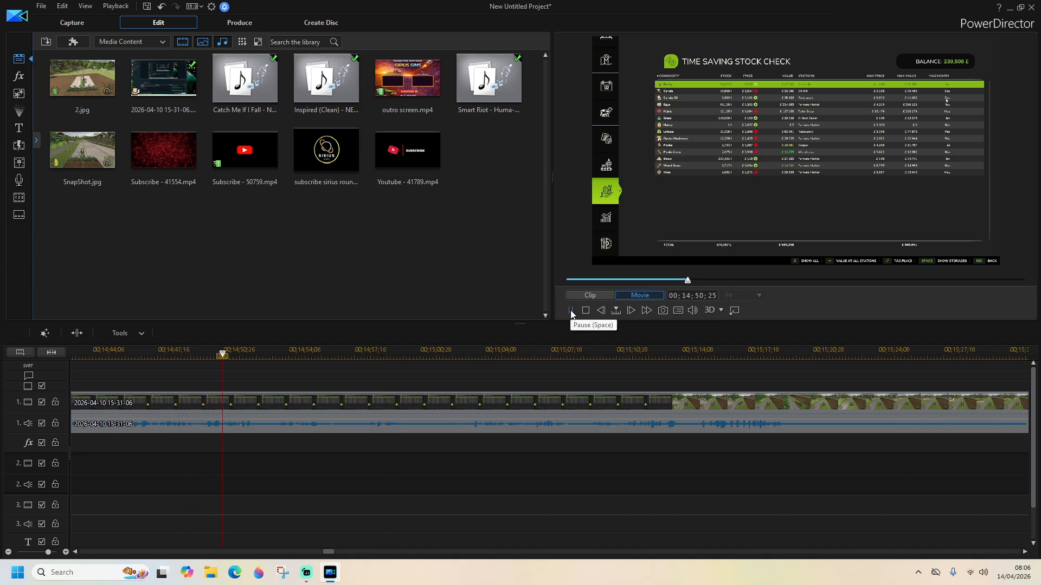
pyautogui.click(571, 312)
# Replay the footage from 00;14;27;13 and split the gameplay clip at 00;14;41;14, just before the stock check screen
pyautogui.moveTo(335, 554); pyautogui.dragTo(323, 555)
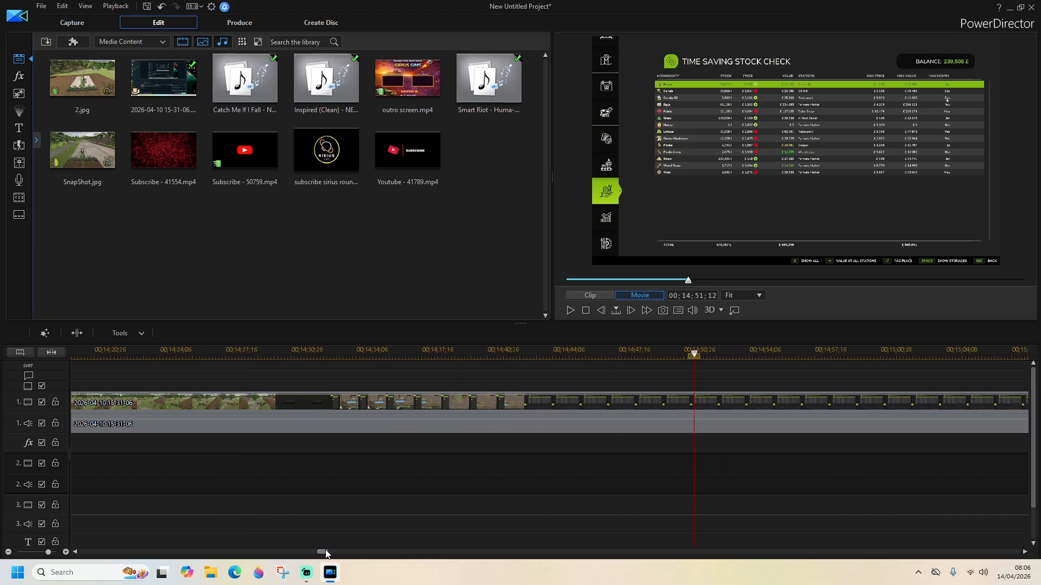
pyautogui.click(222, 355)
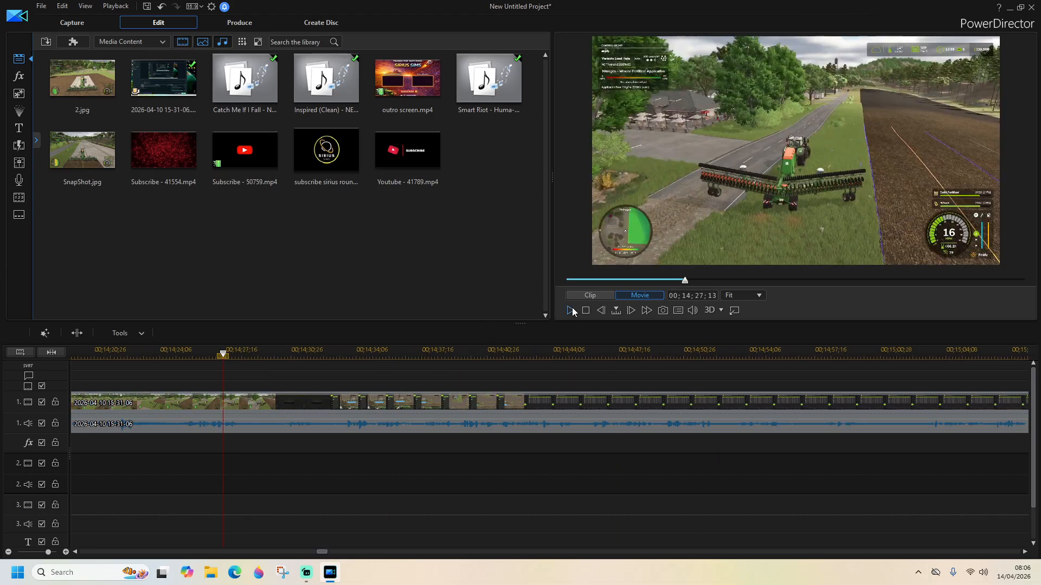
pyautogui.click(571, 311)
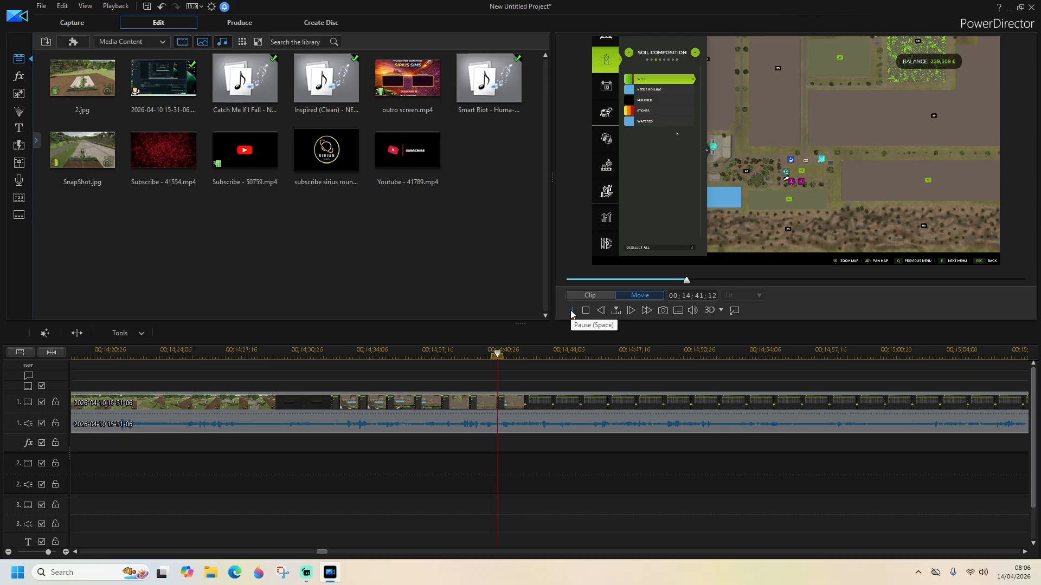
pyautogui.click(570, 311)
pyautogui.moveTo(521, 355); pyautogui.dragTo(503, 361)
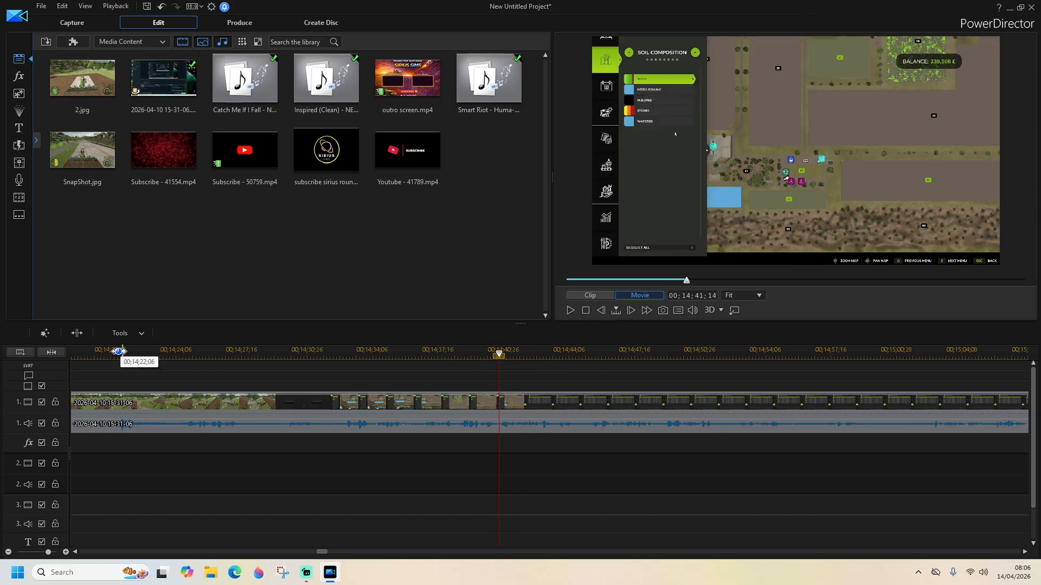
pyautogui.click(76, 333)
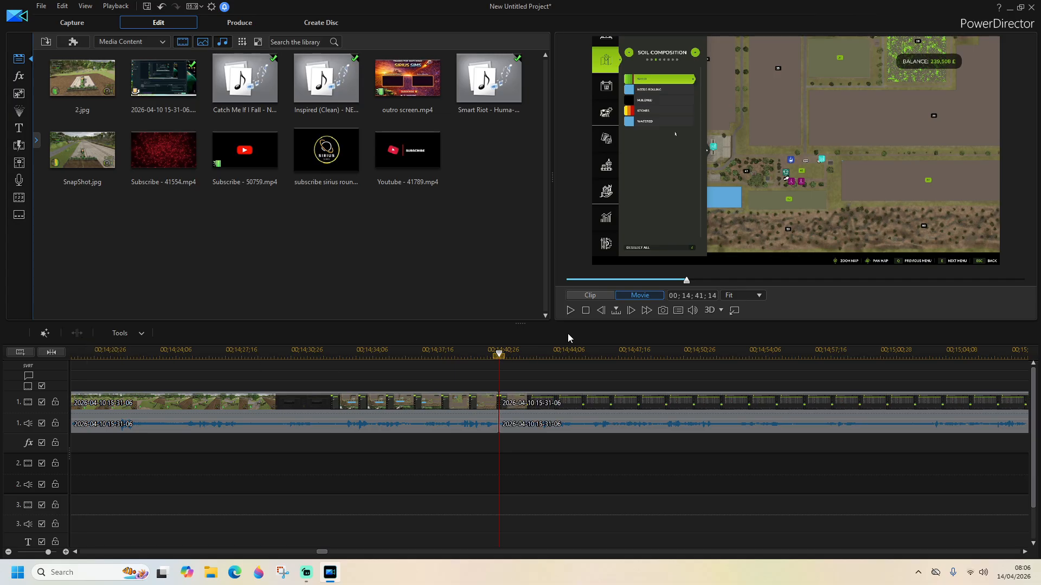
# Play through the stock check section and split the gameplay clip at 00;15;14;19, just after the menus close
pyautogui.click(569, 311)
pyautogui.moveTo(323, 552); pyautogui.dragTo(327, 552)
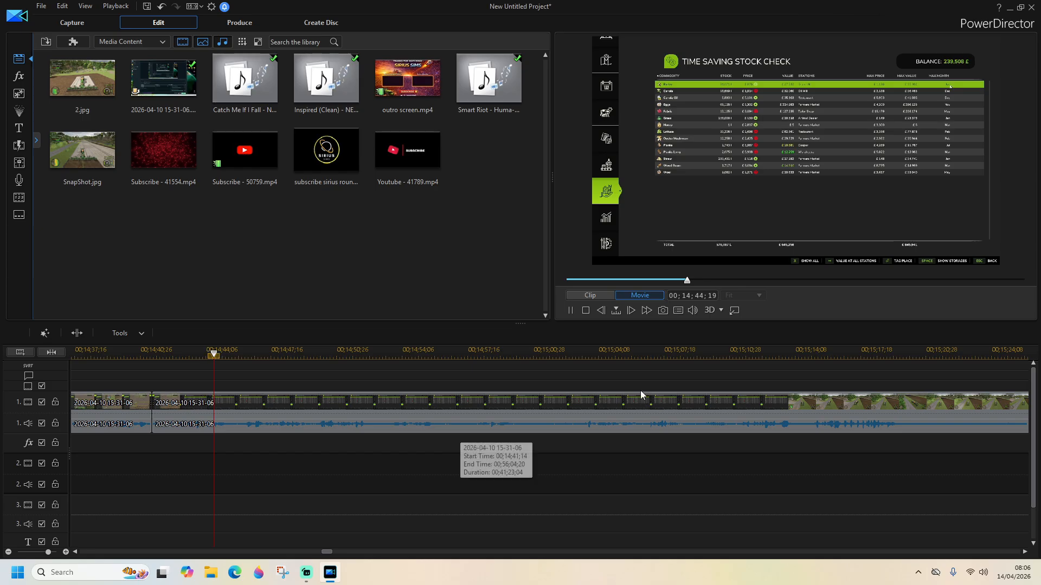
pyautogui.click(737, 361)
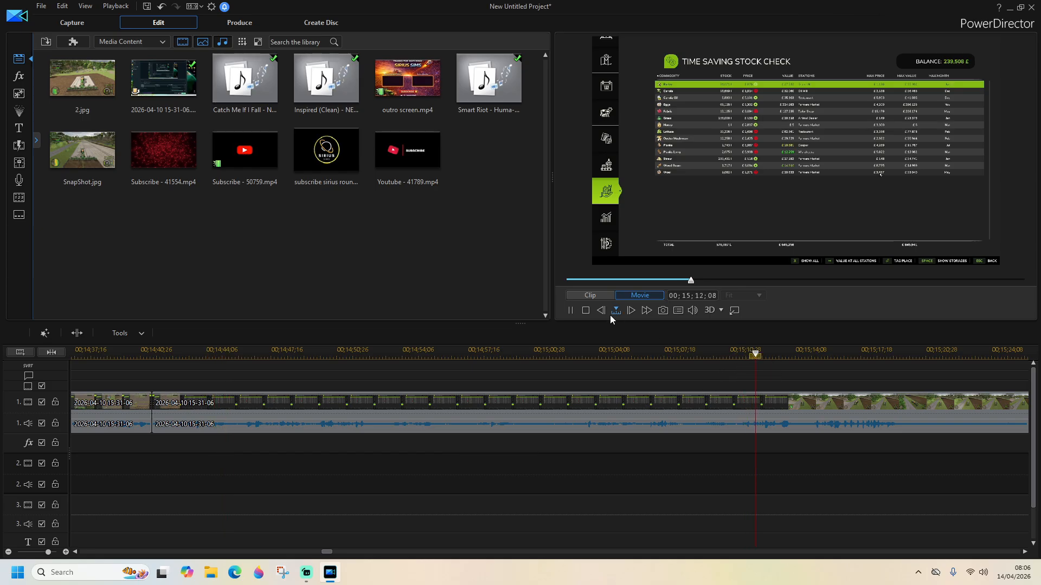
pyautogui.click(570, 311)
pyautogui.click(76, 333)
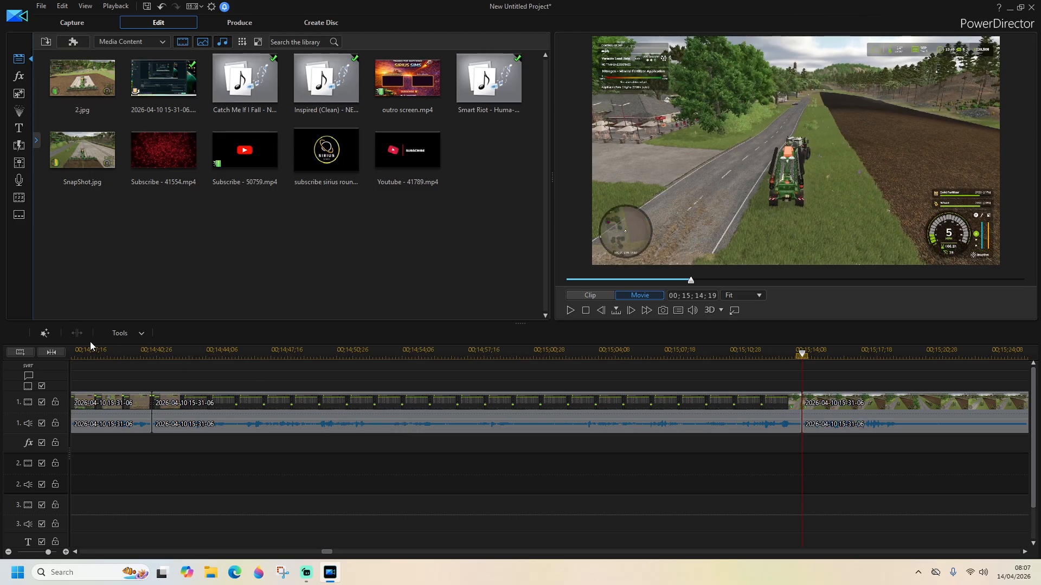
# Remove the separated stock check segment from the first video track and fill the gap
pyautogui.click(577, 417)
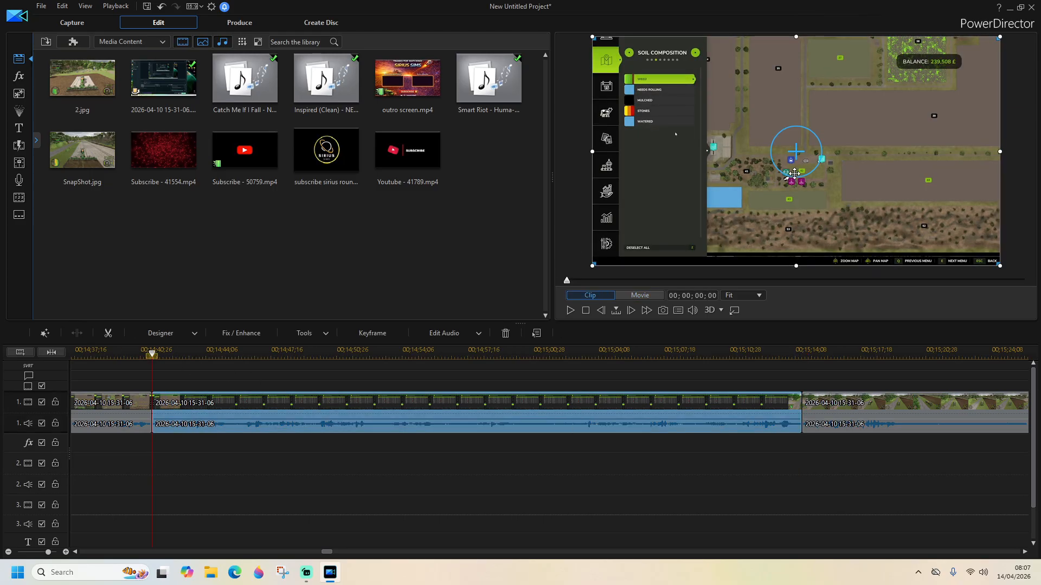
pyautogui.press('Delete')
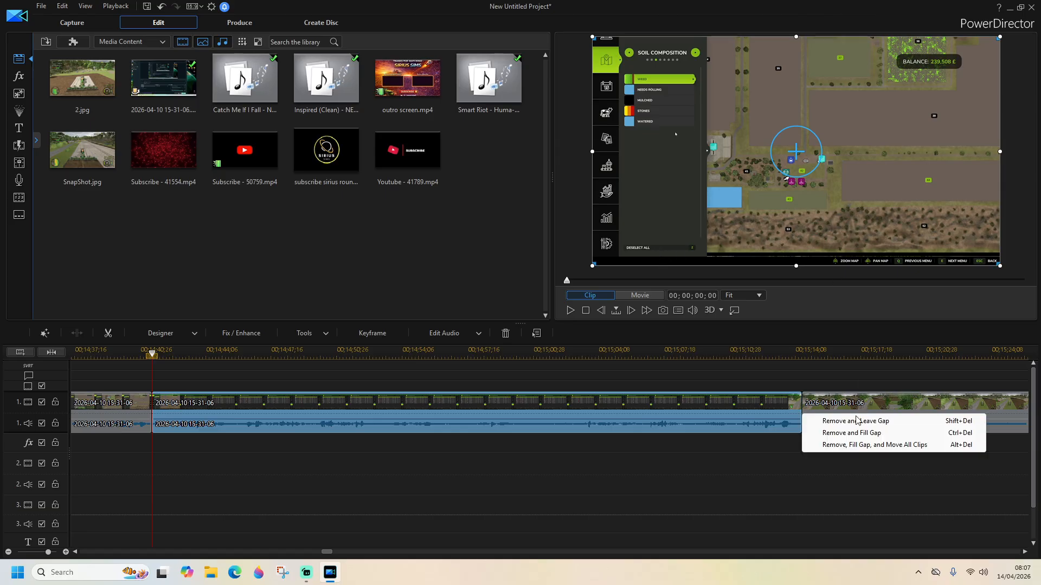
pyautogui.click(851, 432)
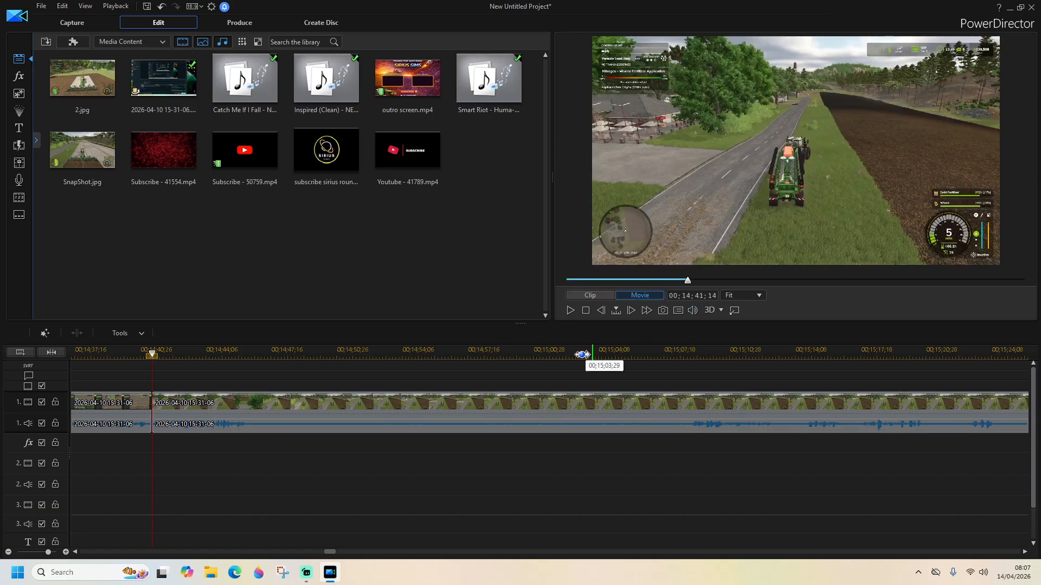
# Split the gameplay clip at 00;14;48;04 and remove the short driving segment starting at 00;14;41;14, filling the gap
pyautogui.click(571, 311)
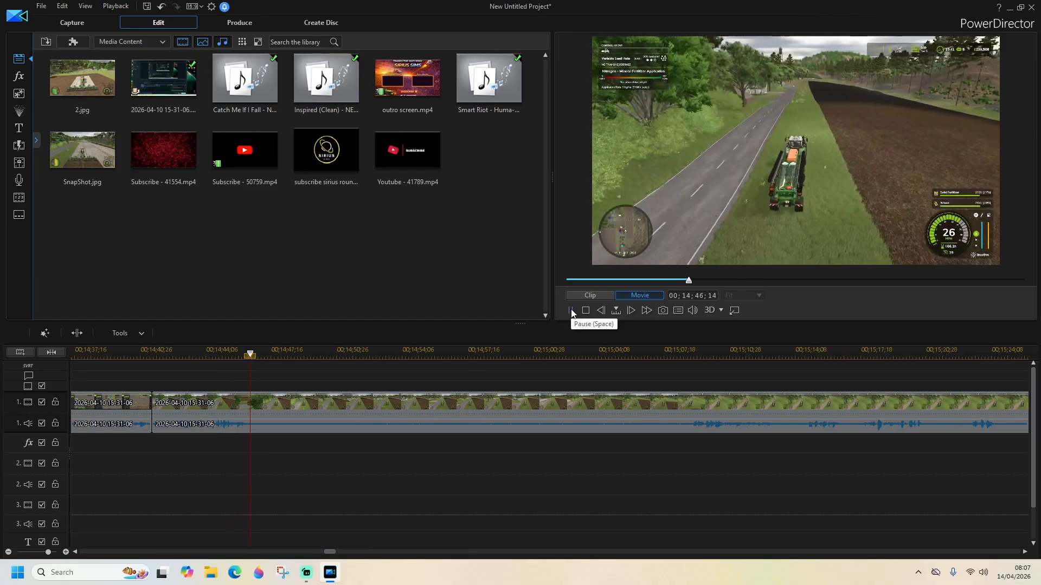
pyautogui.click(570, 310)
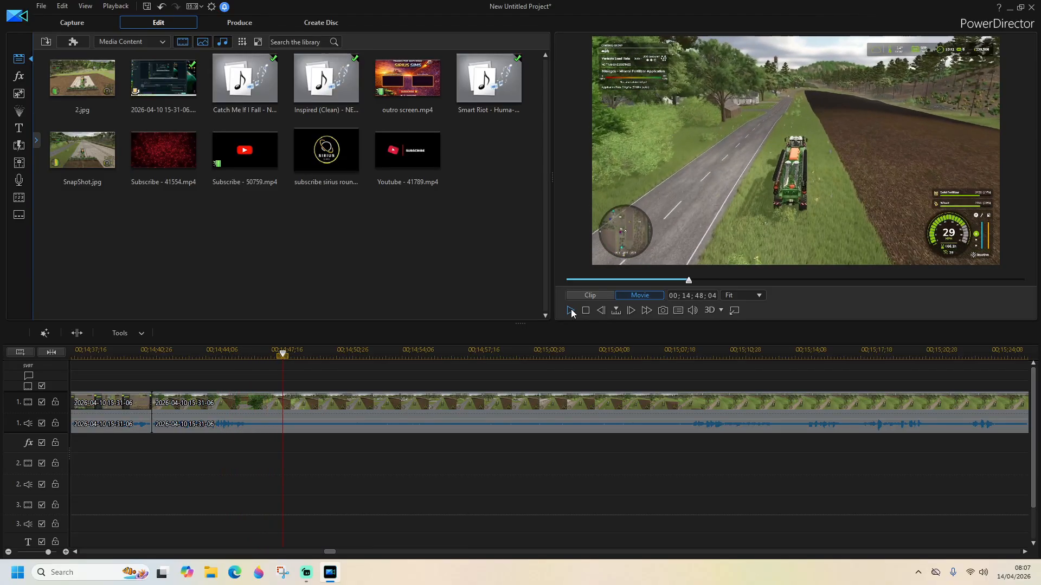
pyautogui.click(76, 333)
pyautogui.click(208, 407)
pyautogui.press('Delete')
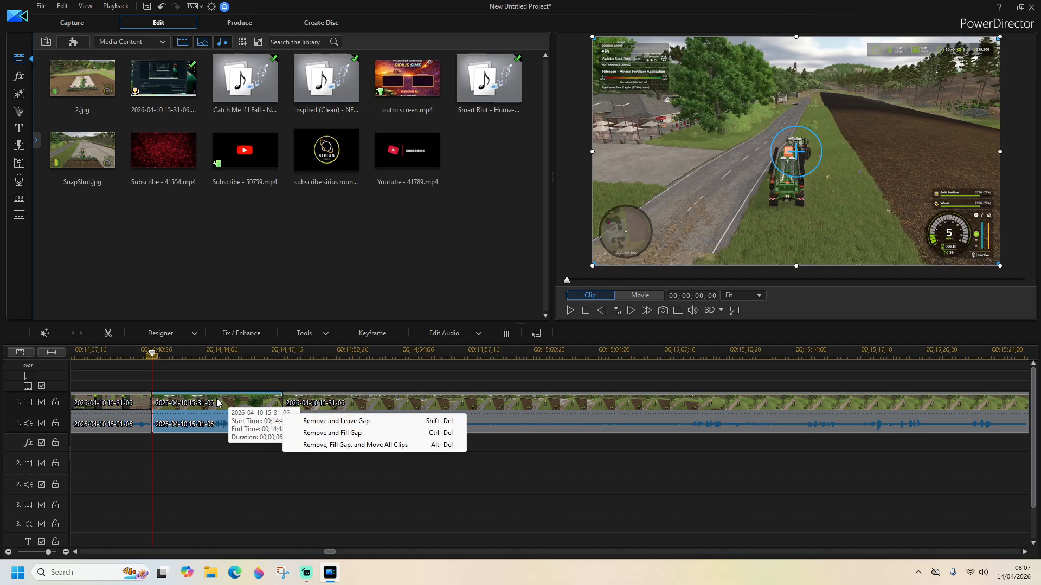
pyautogui.click(349, 433)
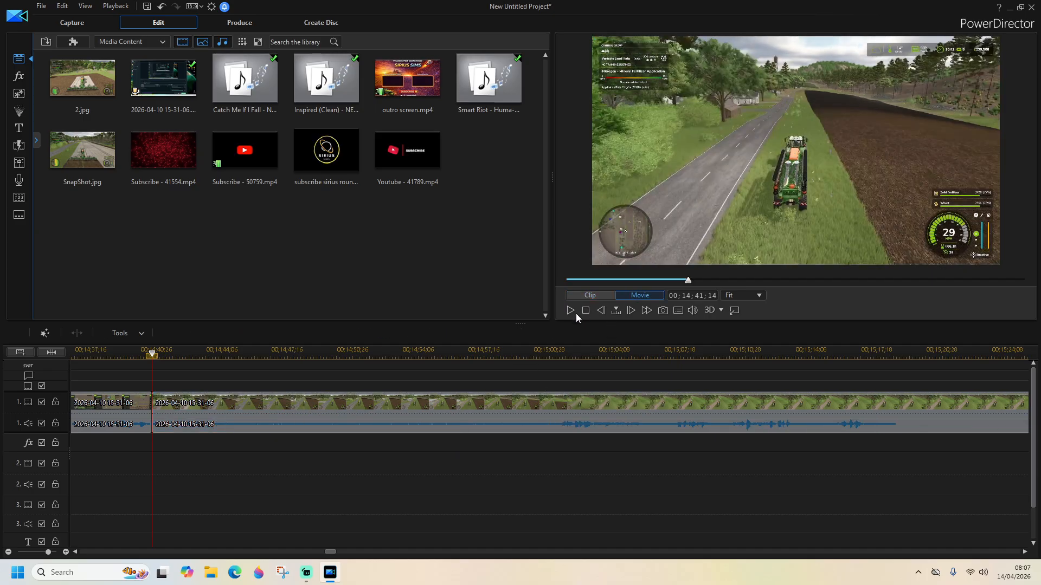
# Split the roadside drive near the white farmhouse and at 00;15;02;01, and remove the segment in between, filling the gap
pyautogui.click(571, 312)
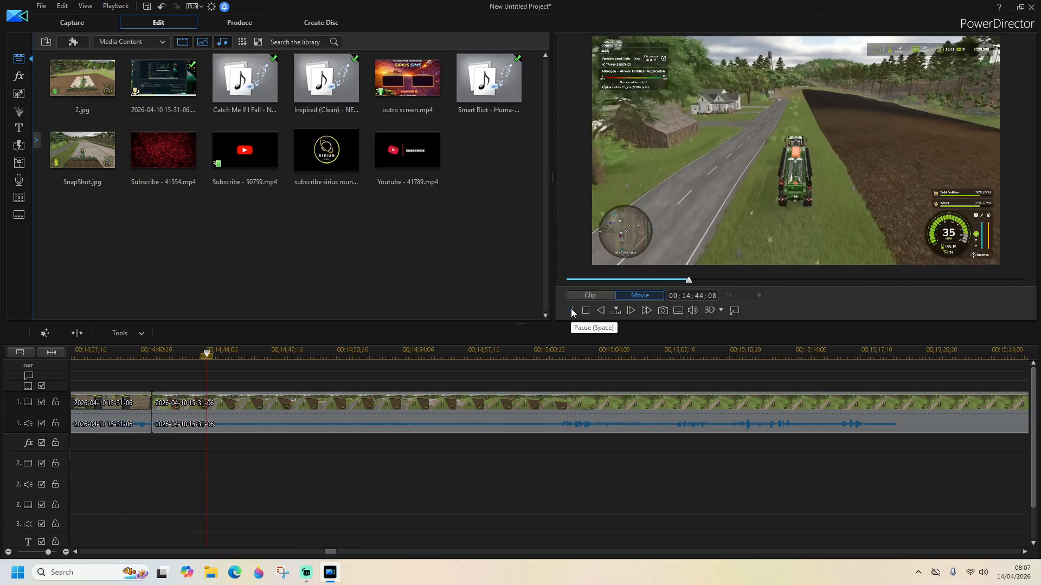
pyautogui.click(80, 332)
pyautogui.click(572, 311)
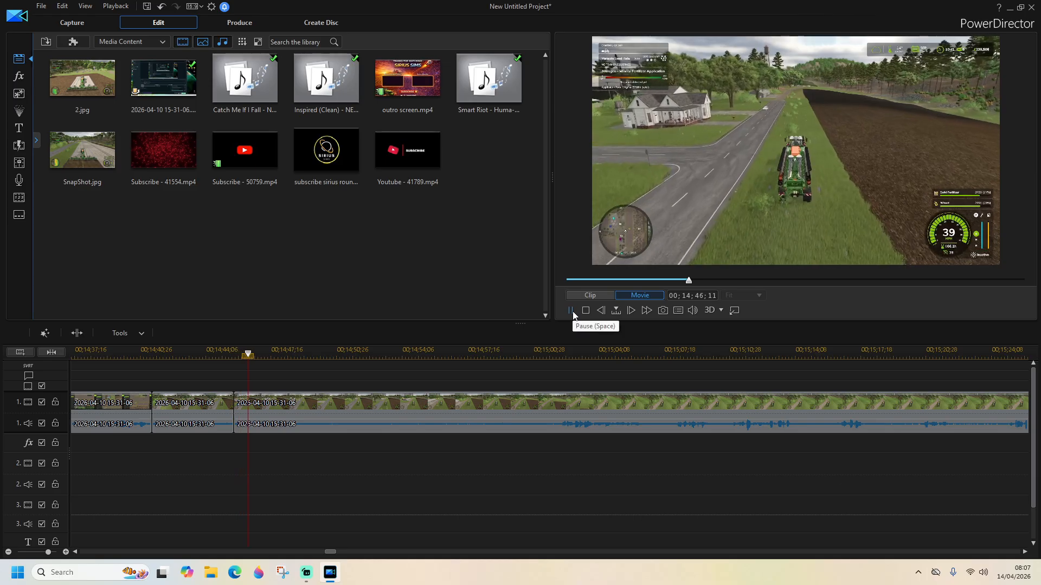
pyautogui.click(471, 352)
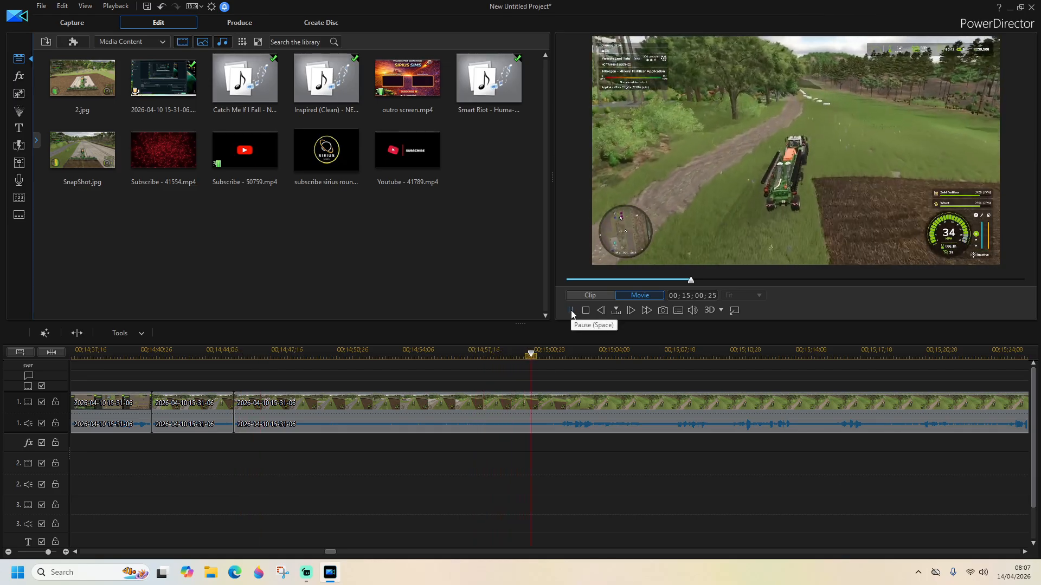
pyautogui.click(571, 312)
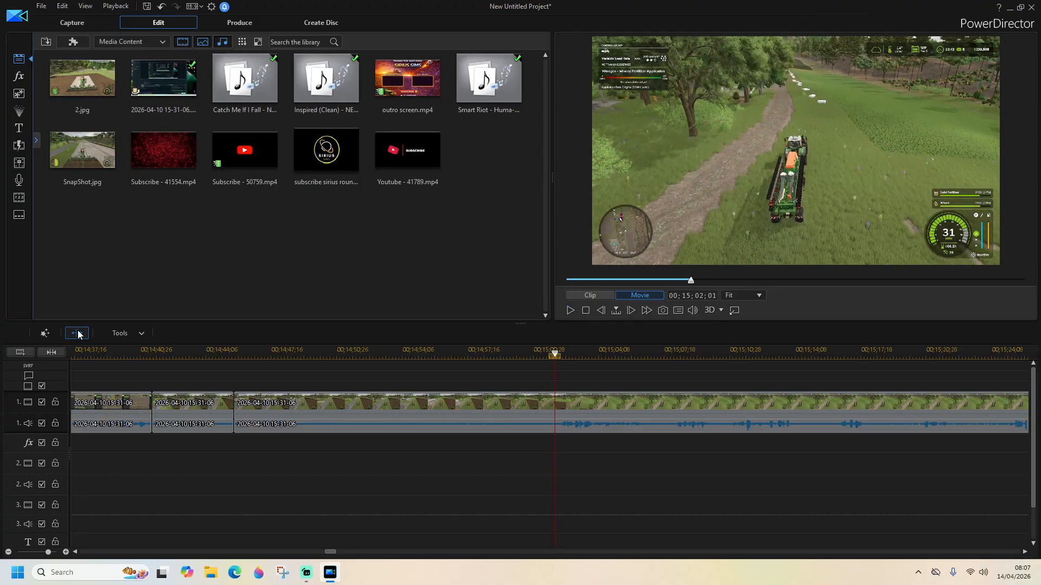
pyautogui.click(77, 332)
pyautogui.click(435, 402)
pyautogui.press('Delete')
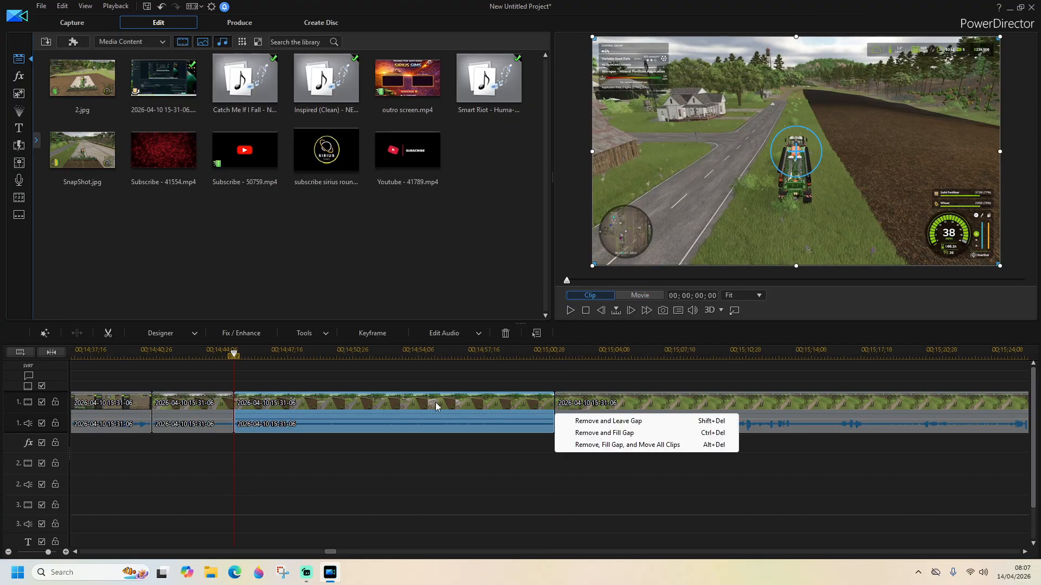
pyautogui.click(574, 432)
# Review the footage of the white bales and the crop field up to 00;15;02;15
pyautogui.moveTo(331, 552); pyautogui.dragTo(335, 553)
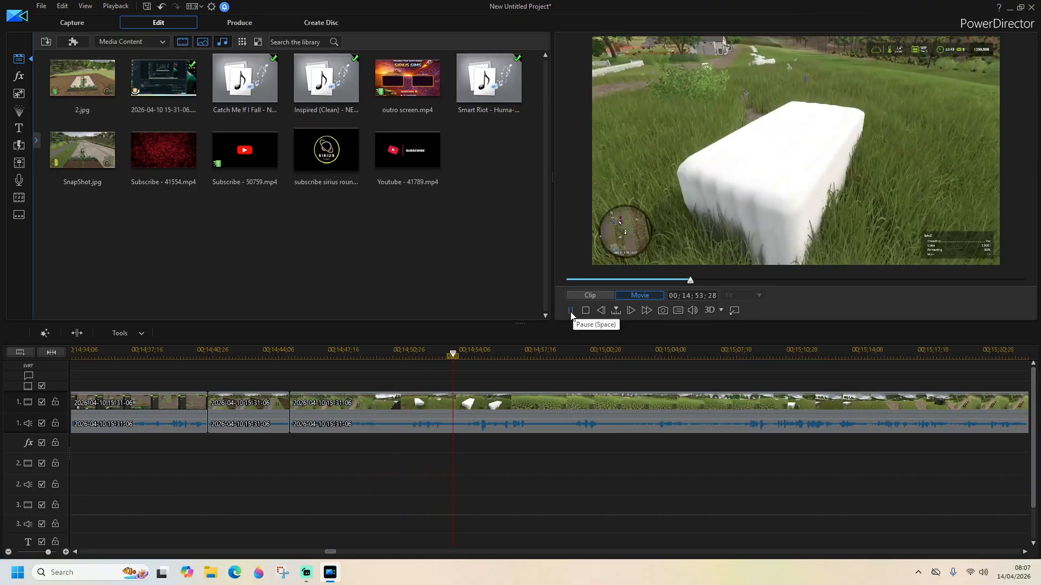
pyautogui.moveTo(333, 552); pyautogui.dragTo(339, 553)
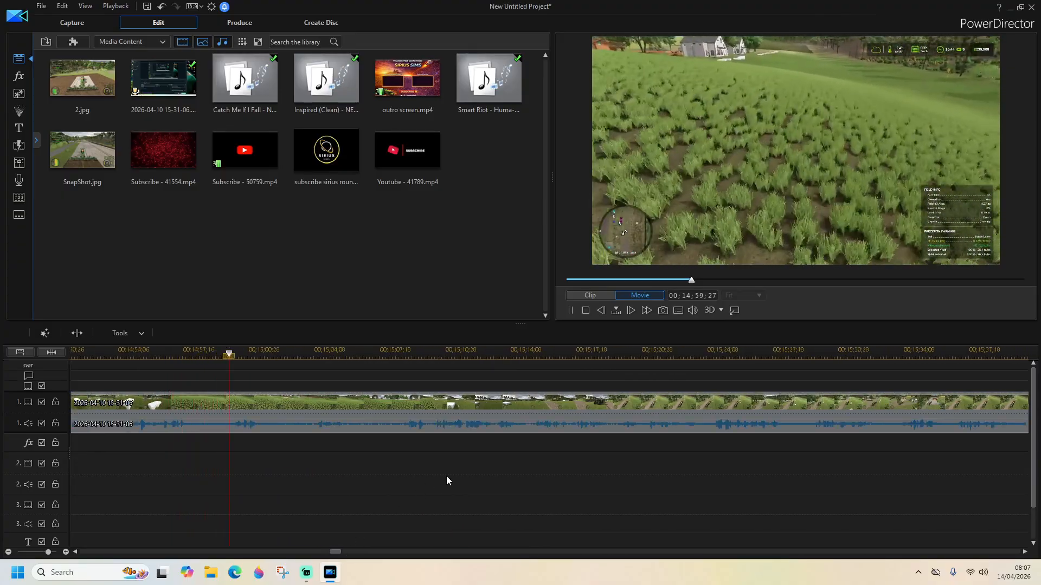
pyautogui.click(571, 311)
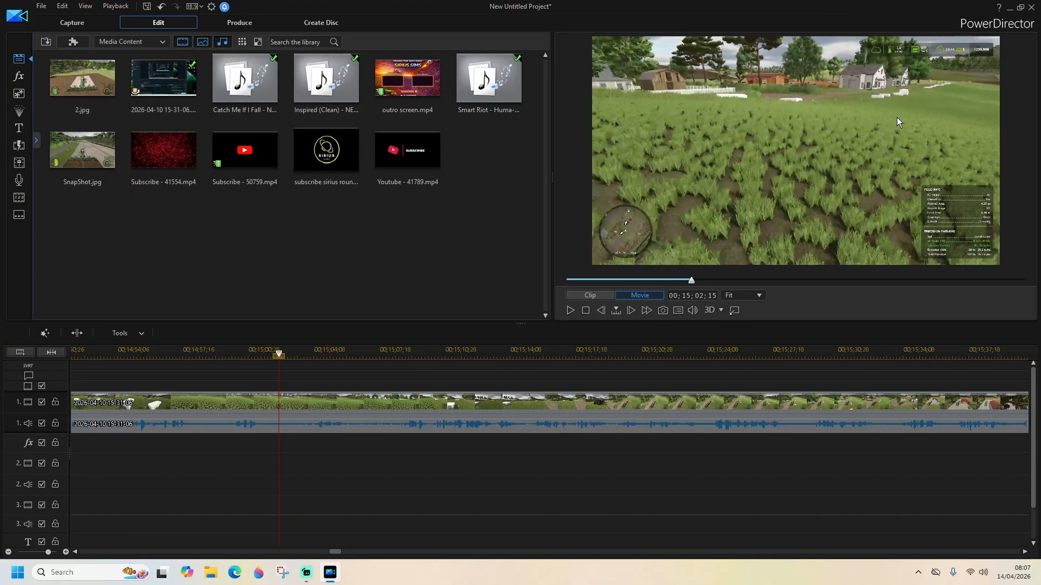
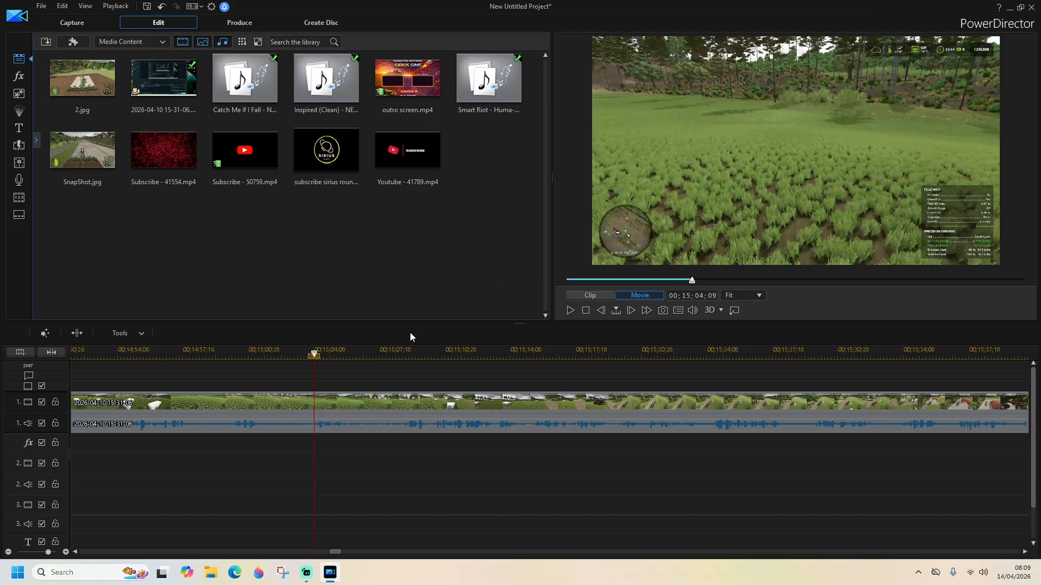
# Play on from the crop field to the road drive and split the gameplay clip at 00;15;47;06
pyautogui.click(571, 312)
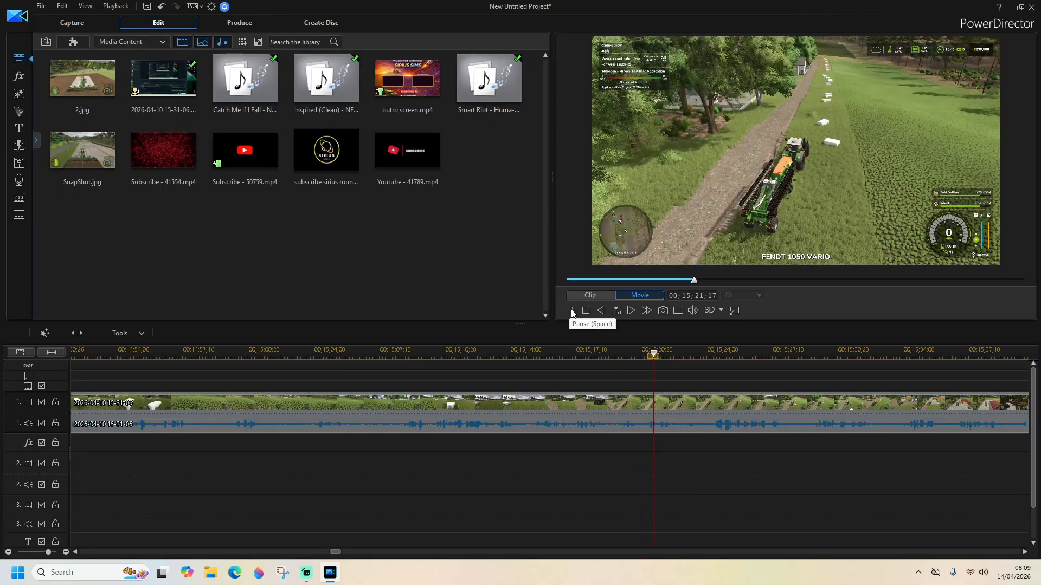
pyautogui.click(1024, 552)
pyautogui.click(1025, 551)
pyautogui.click(1024, 552)
pyautogui.click(1024, 552)
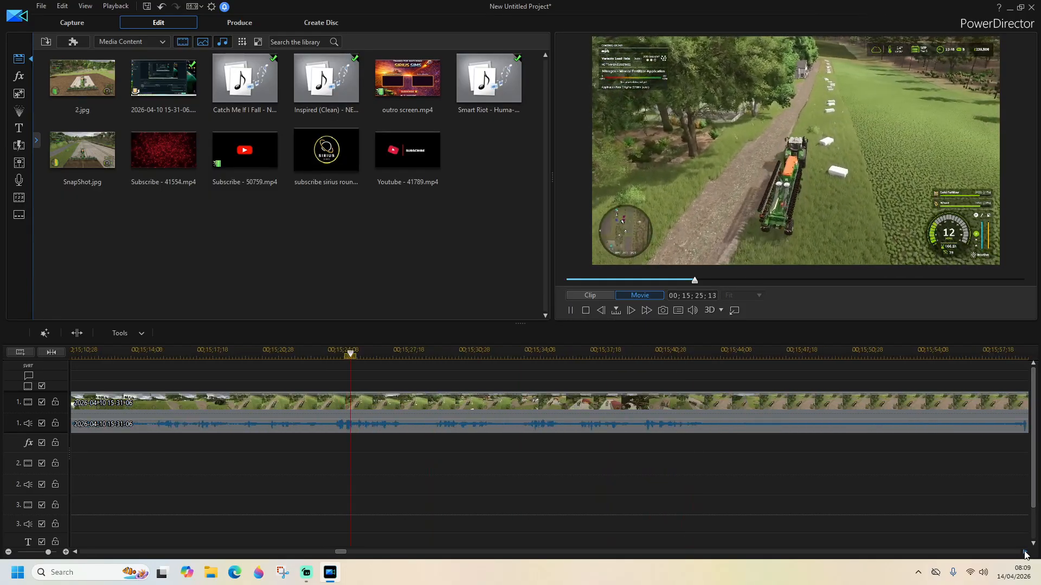
pyautogui.click(1024, 552)
pyautogui.click(1024, 552)
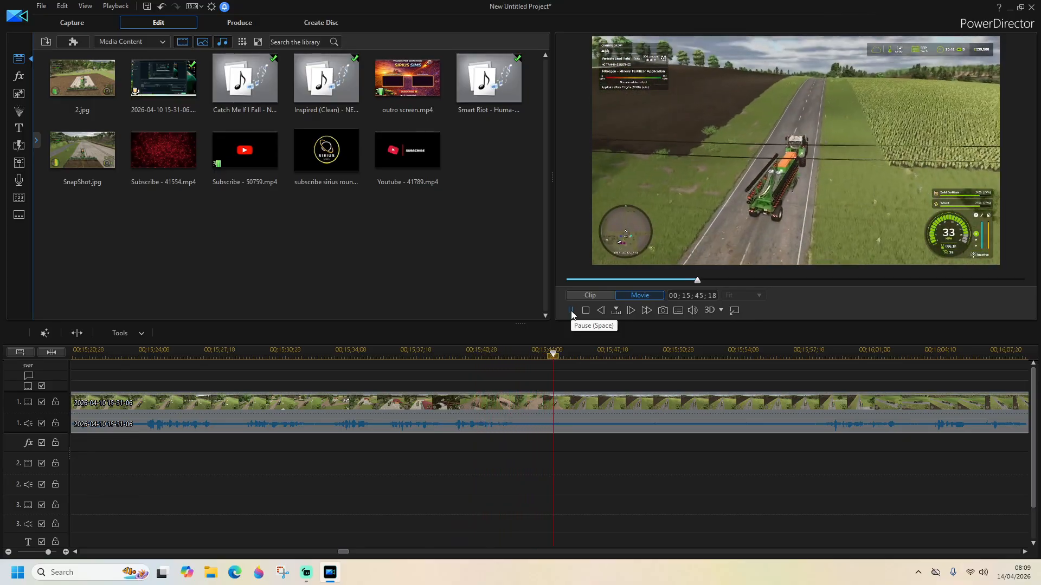
pyautogui.click(570, 310)
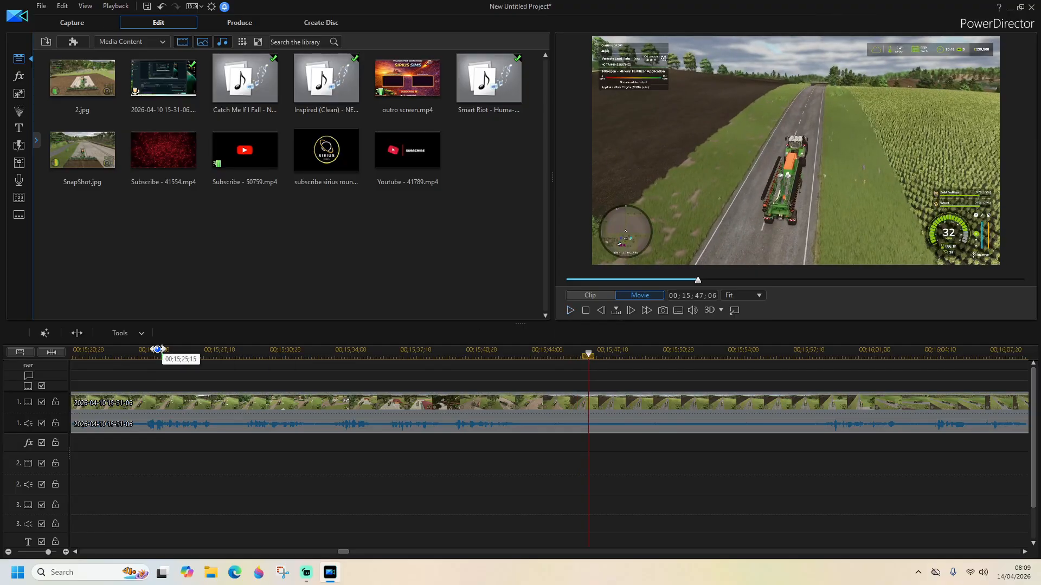
pyautogui.click(77, 333)
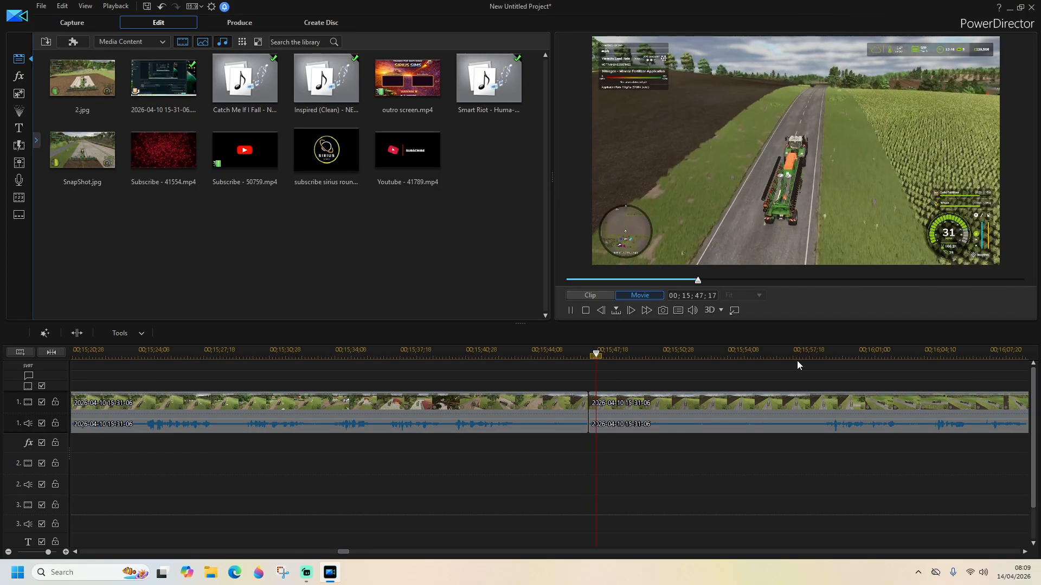
# Split the gameplay clip at 00;15;59;00 and remove the road-driving segment starting at 00;15;47;06, filling the gap
pyautogui.click(823, 355)
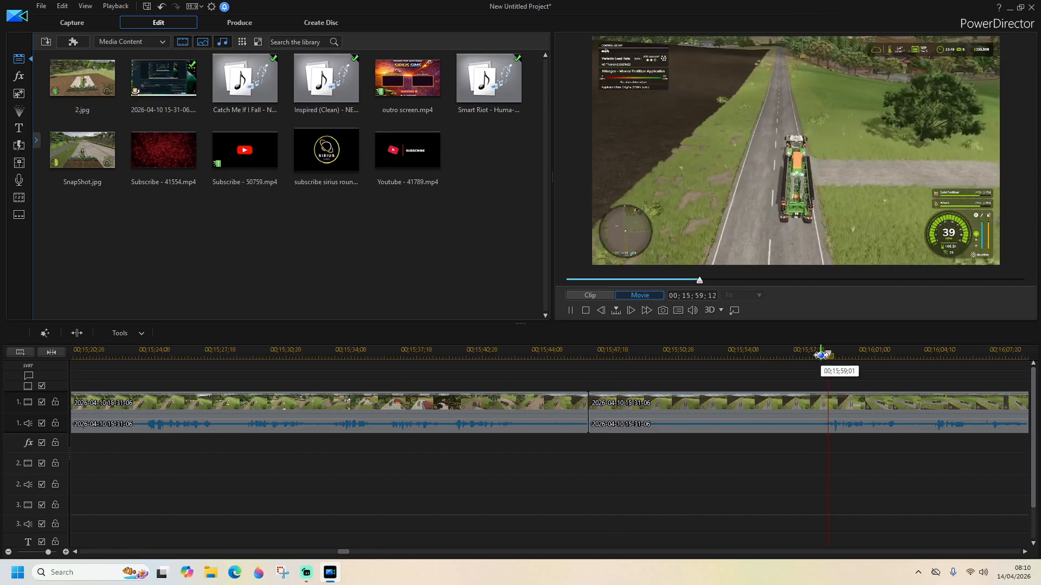
pyautogui.click(787, 353)
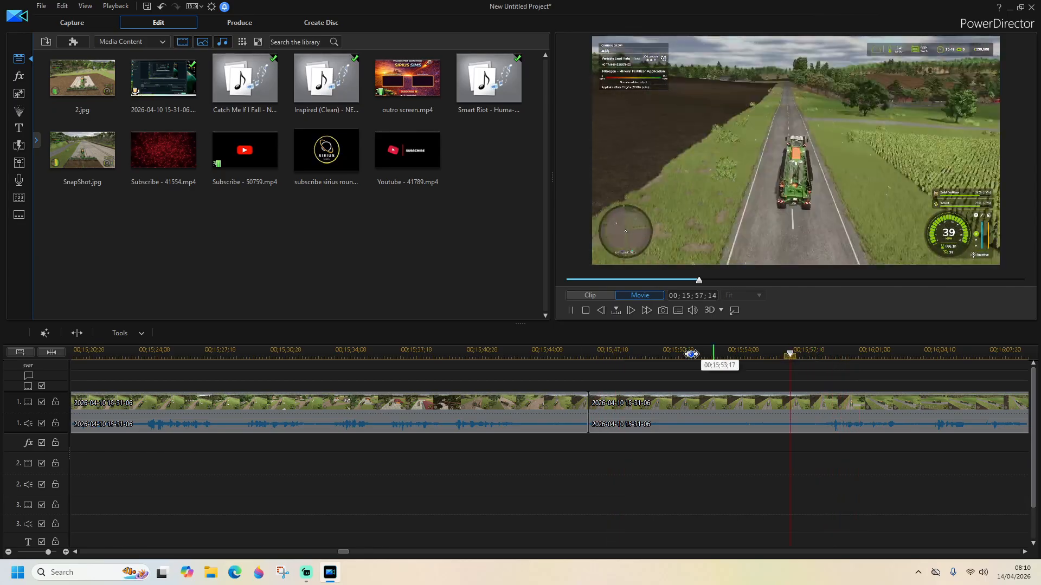
pyautogui.click(570, 310)
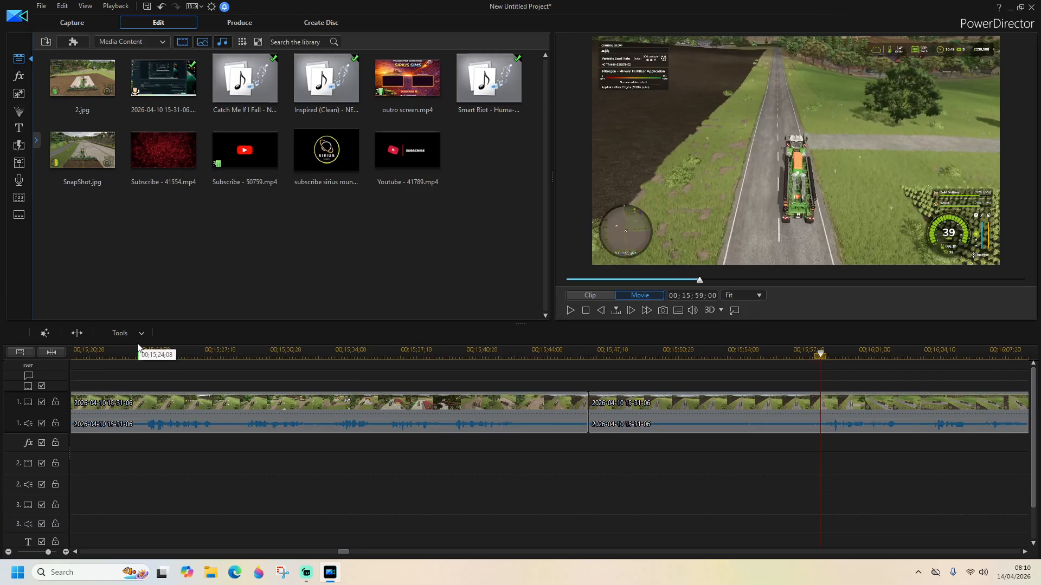
pyautogui.click(76, 333)
pyautogui.click(700, 426)
pyautogui.press('Delete')
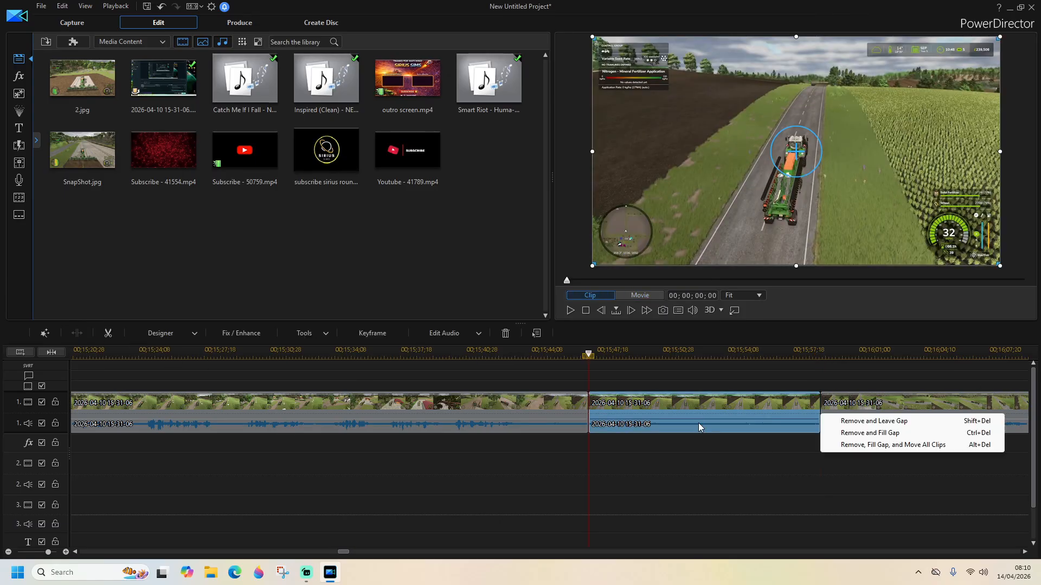
pyautogui.click(870, 433)
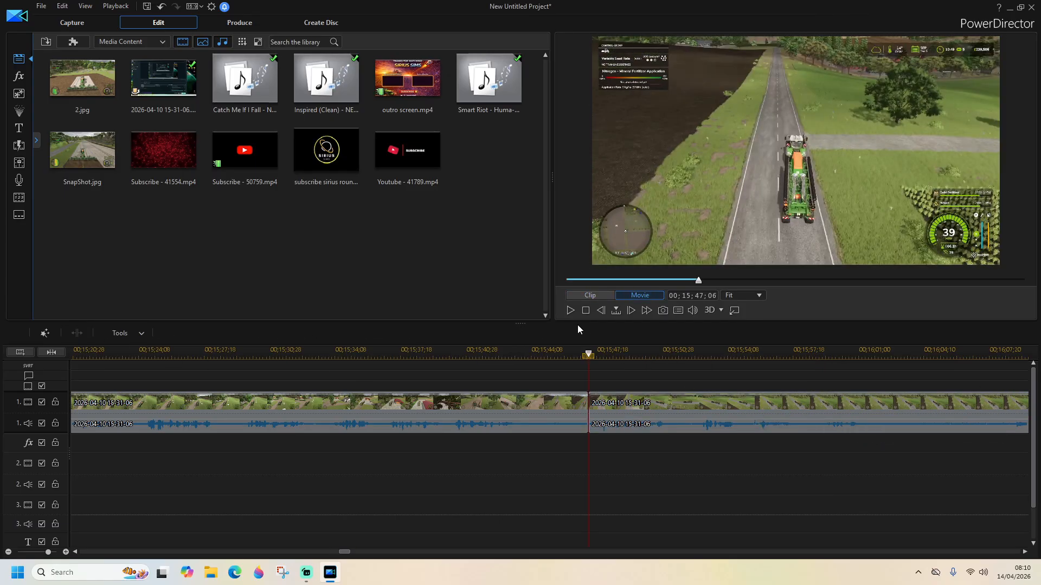
# Review the road drive following the new cut up to 00;15;53;06
pyautogui.click(570, 311)
pyautogui.click(1024, 552)
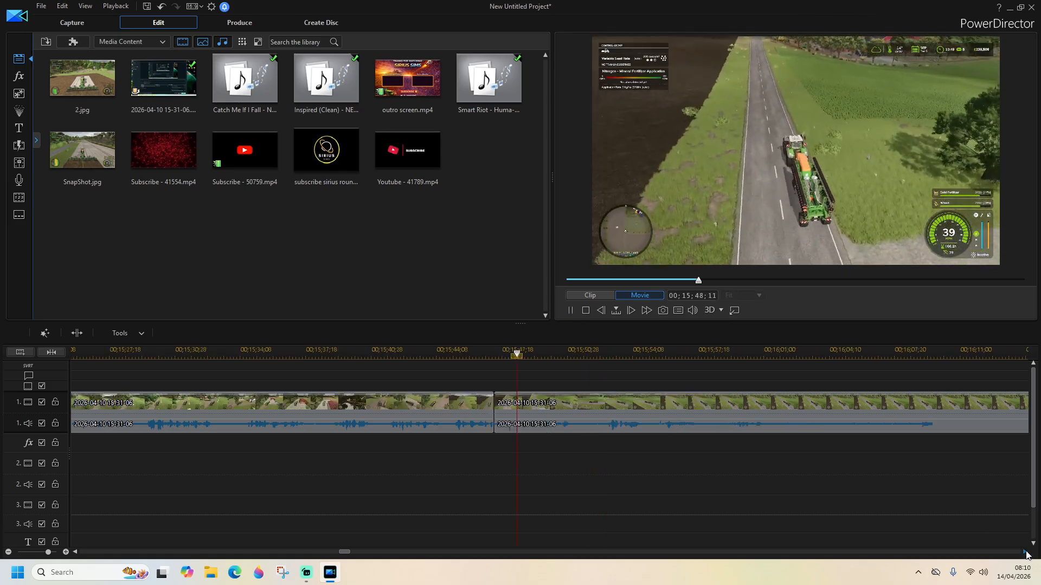
pyautogui.click(1024, 552)
pyautogui.click(1025, 552)
pyautogui.click(1025, 552)
pyautogui.click(1025, 552)
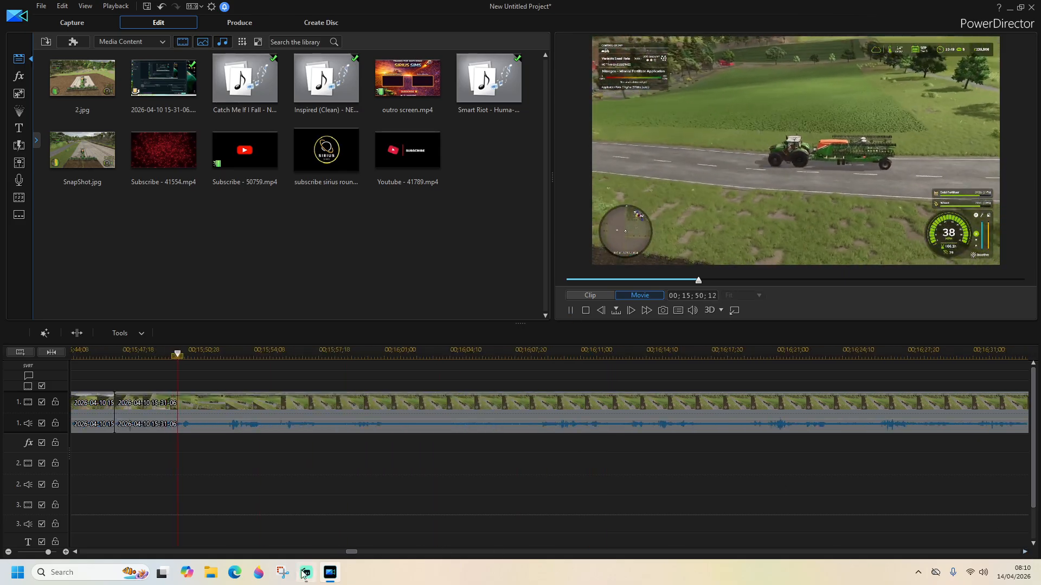
pyautogui.click(569, 311)
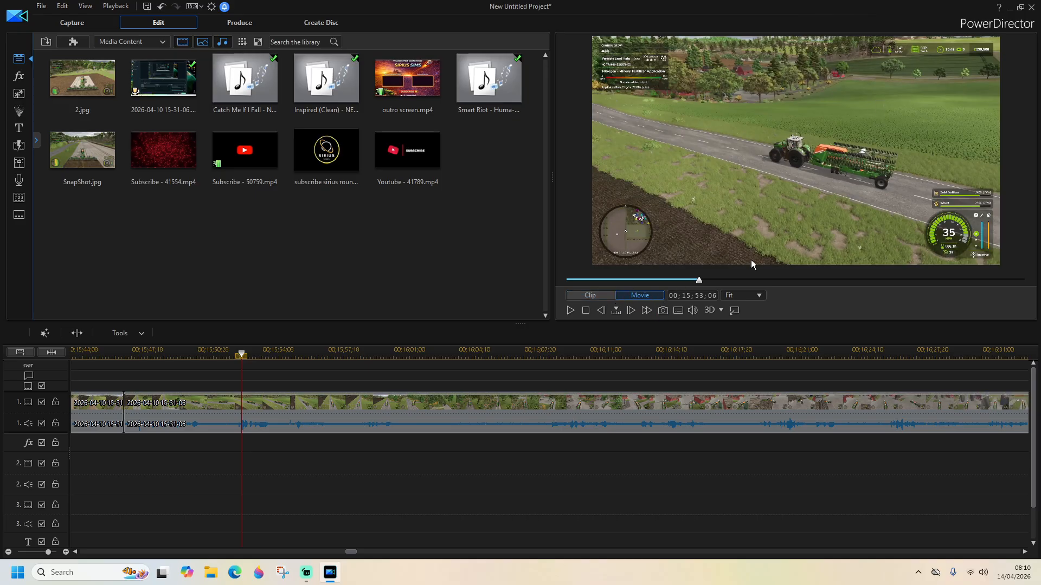
# Play on and split the gameplay clip at 00;16;02;13, where the tractor turns off the road
pyautogui.click(570, 310)
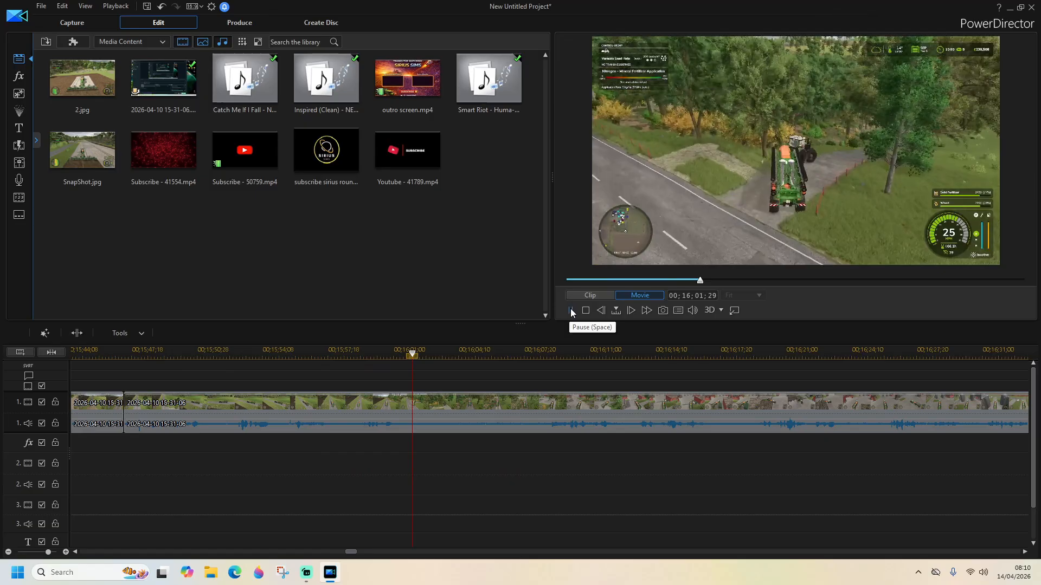
pyautogui.click(572, 313)
pyautogui.click(76, 332)
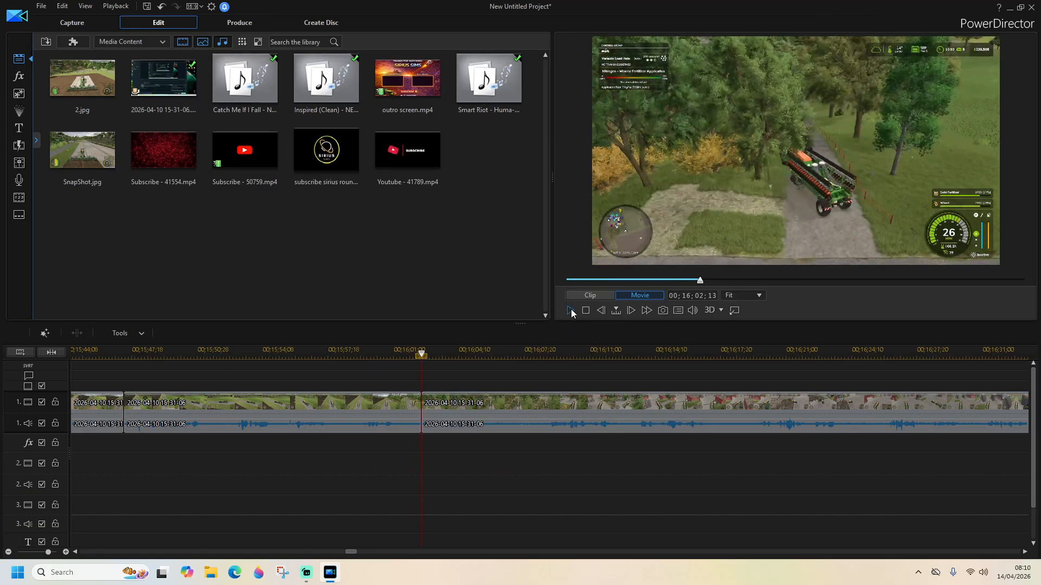
# Split the gameplay clip at 00;16;08;18 and remove the driving segment starting at 00;16;02;13, filling the gap
pyautogui.click(571, 311)
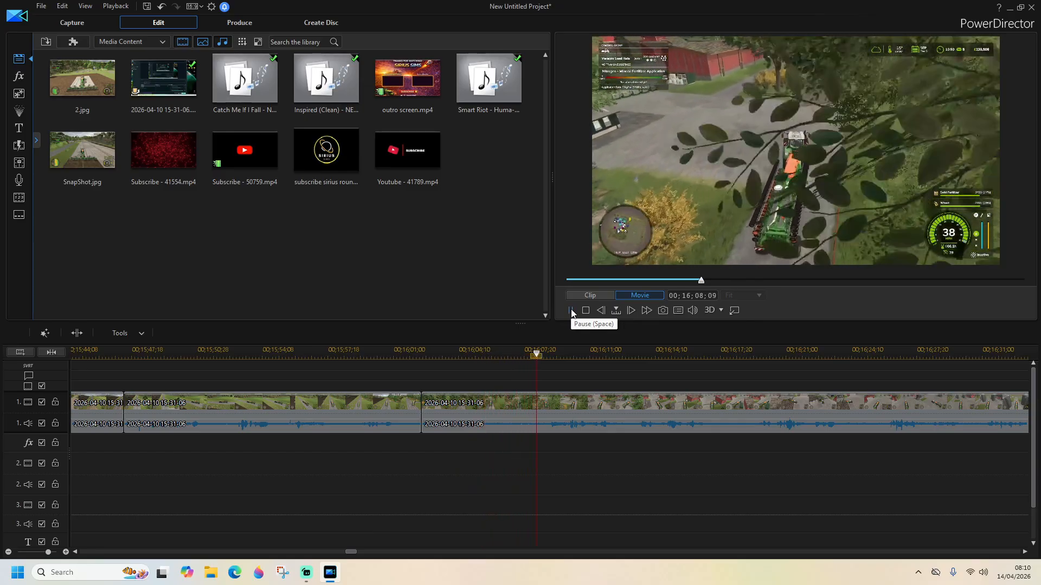
pyautogui.click(571, 310)
pyautogui.click(76, 333)
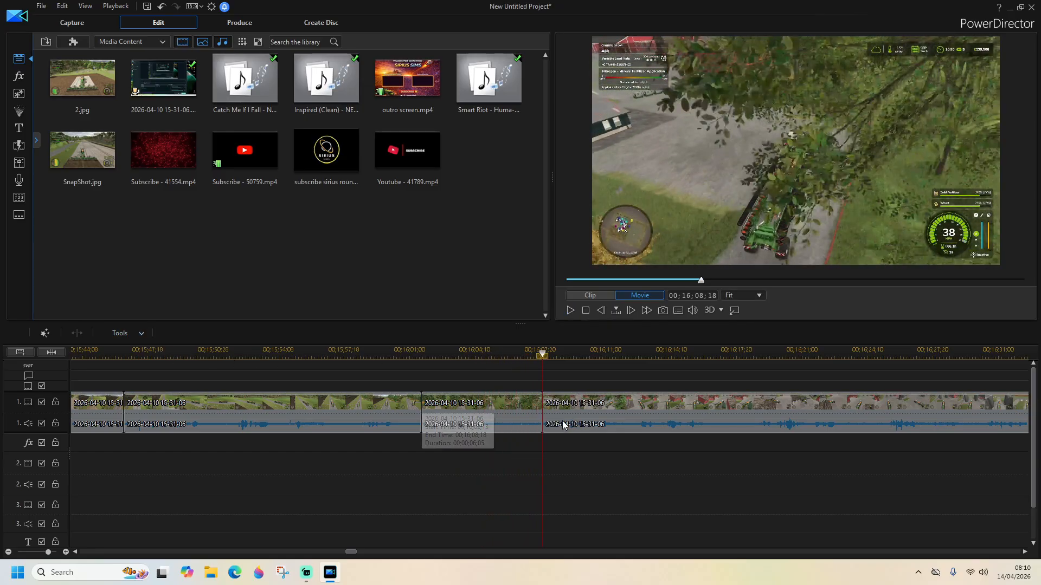
pyautogui.click(522, 414)
pyautogui.press('Delete')
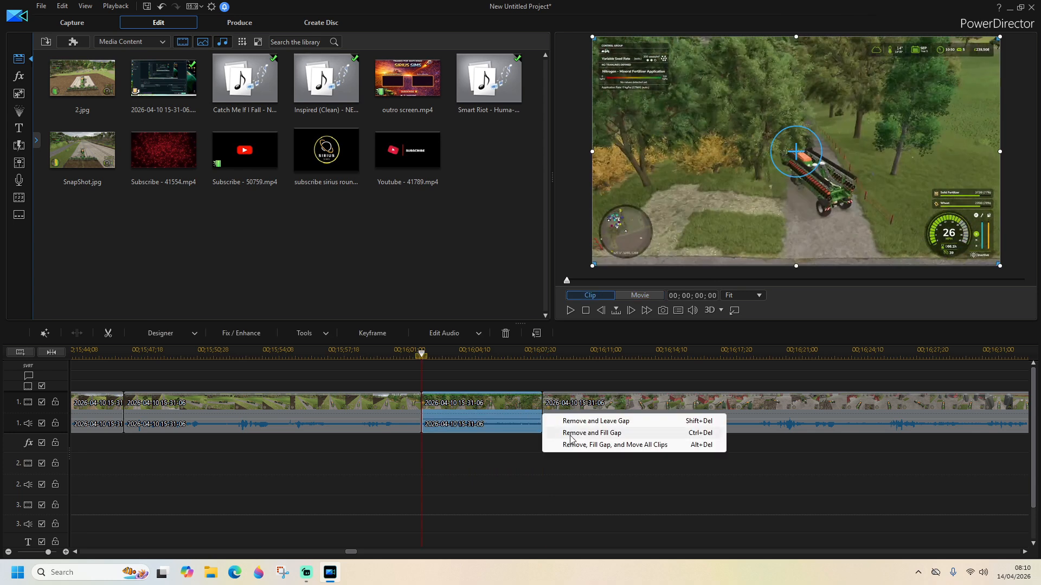
pyautogui.click(592, 433)
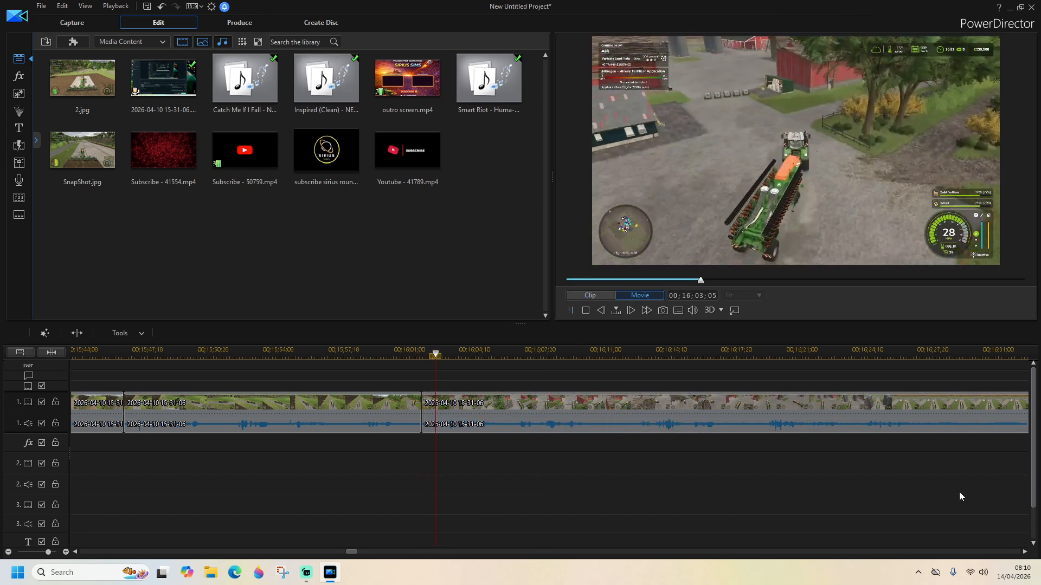
# Review the tractor entering the farmyard after the new cut and split the gameplay clip at 00;16;05;10
pyautogui.click(1024, 552)
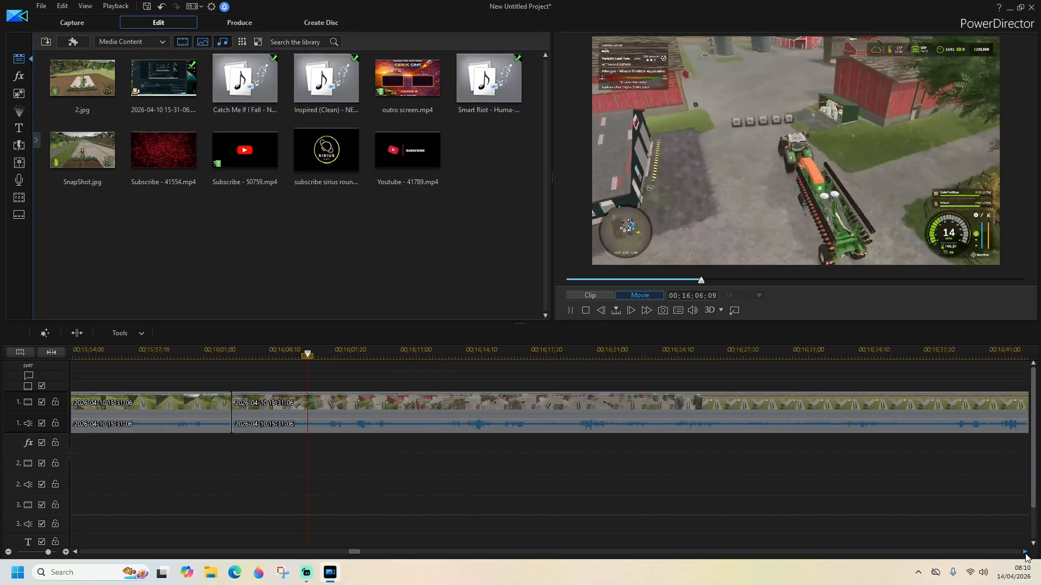
pyautogui.click(265, 355)
pyautogui.click(570, 310)
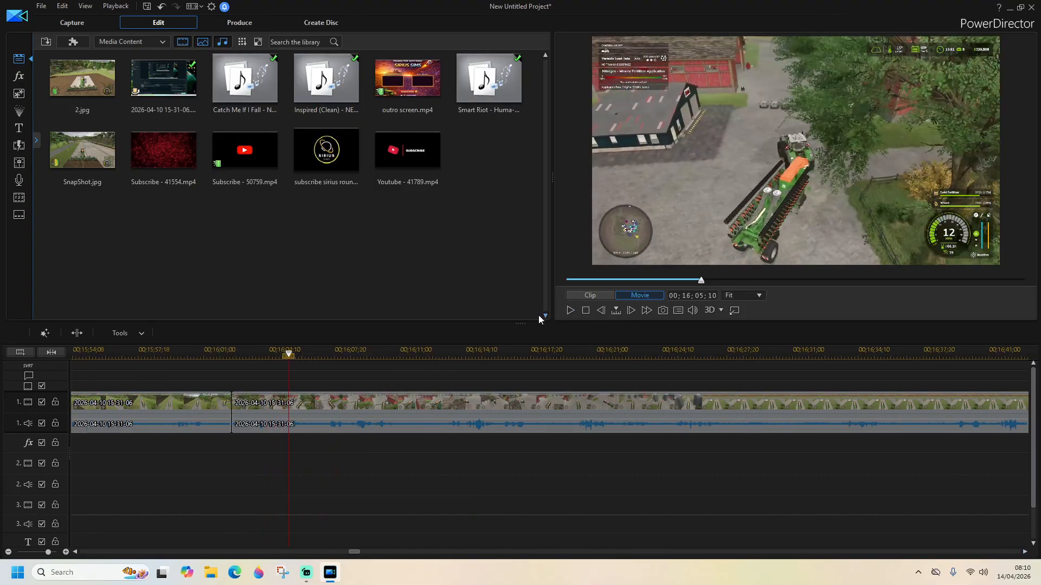
pyautogui.click(76, 333)
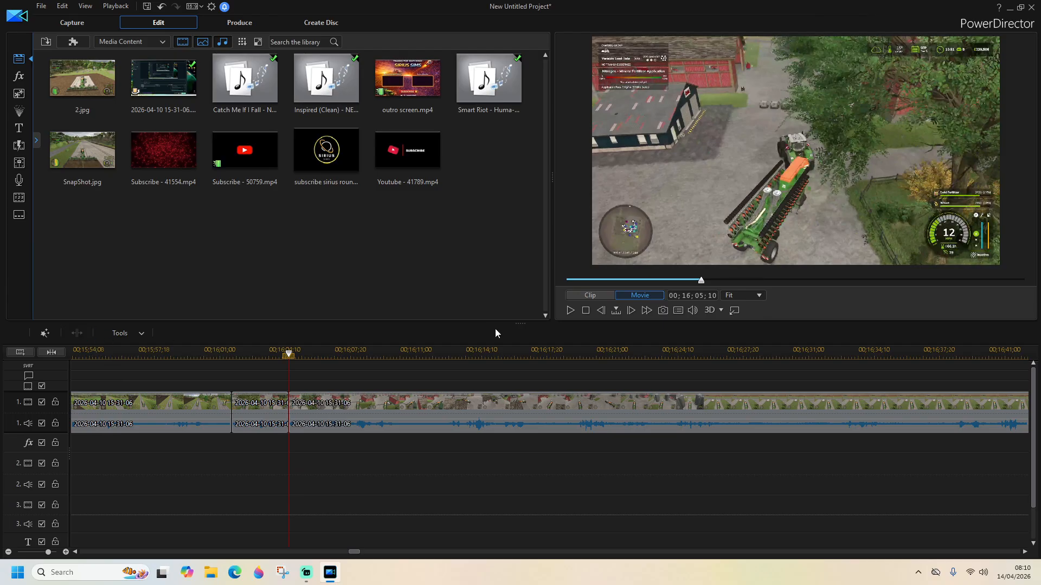
# Split the gameplay clip at 00;16;06;04 and remove the short segment starting at 00;16;05;10, filling the gap
pyautogui.click(570, 310)
pyautogui.press('space')
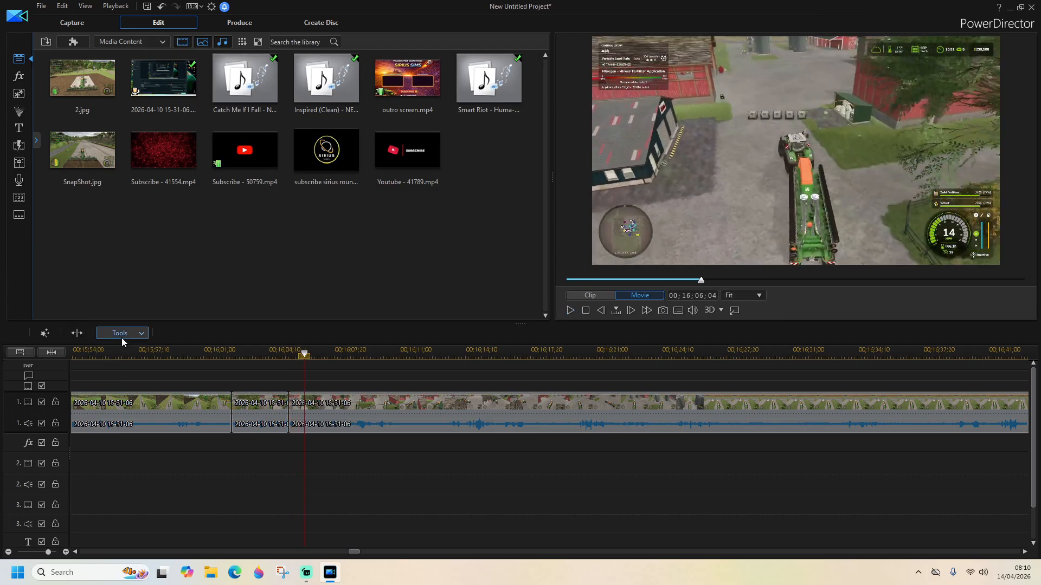
pyautogui.click(81, 338)
pyautogui.click(296, 408)
pyautogui.rightClick(297, 406)
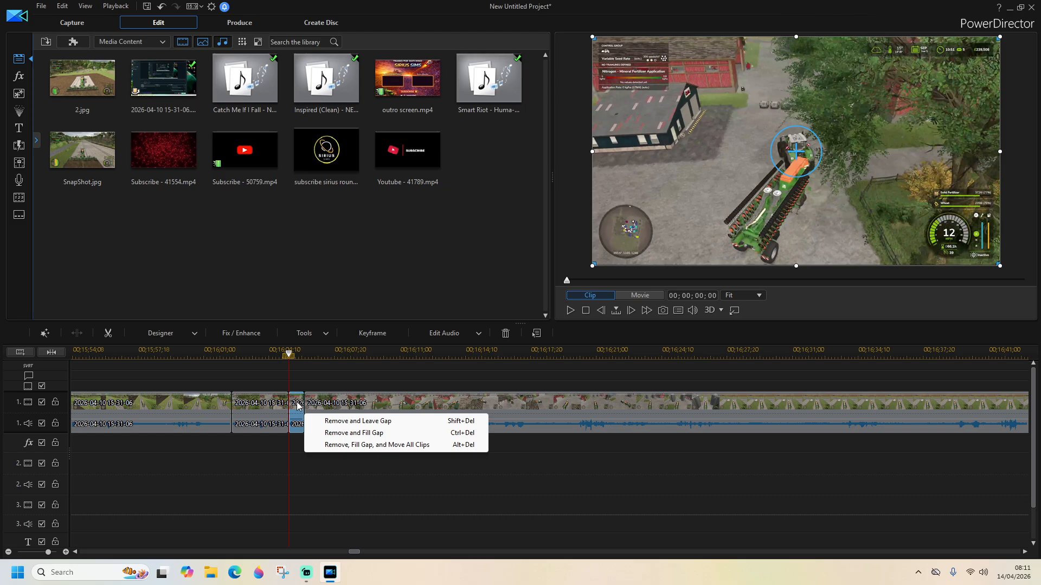
pyautogui.click(330, 433)
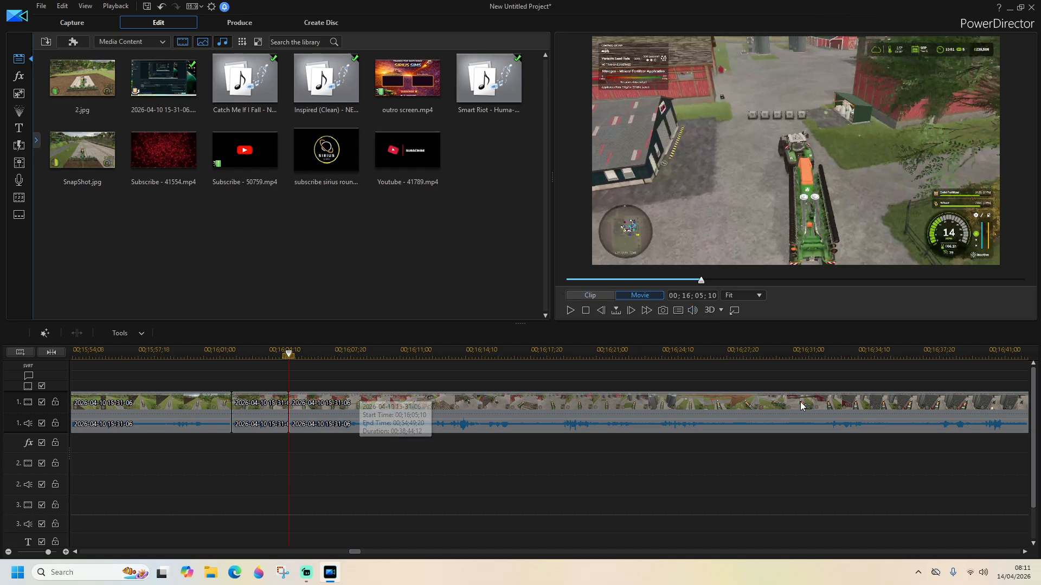
# Review the gameplay from 00;16;05;10 through the drive along the field and the parking of the seeder beside the barn
pyautogui.click(569, 311)
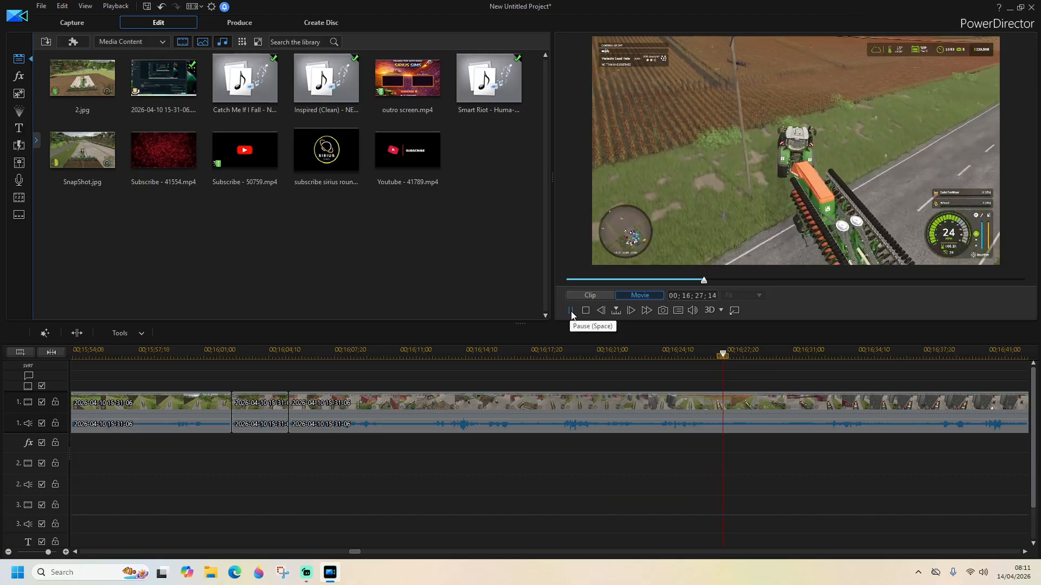
pyautogui.click(571, 315)
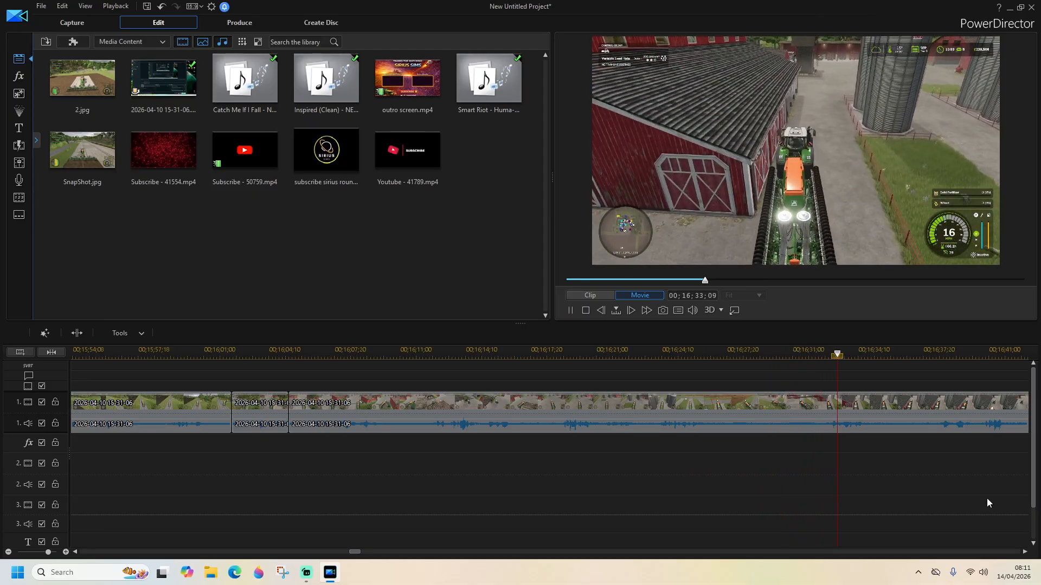
pyautogui.click(1027, 552)
pyautogui.click(1027, 552)
pyautogui.click(1027, 553)
pyautogui.click(1027, 553)
pyautogui.click(1027, 553)
pyautogui.click(1027, 552)
pyautogui.click(1027, 553)
pyautogui.click(1027, 552)
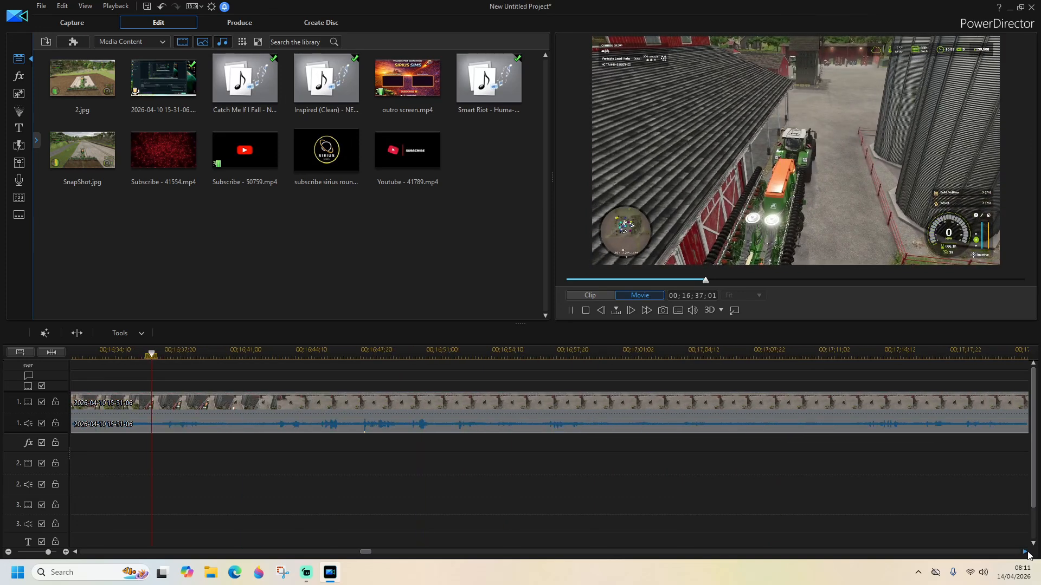
# Replay the tractor crossing the yard without the seeder and split the gameplay clip at 00;16;45;03
pyautogui.click(570, 312)
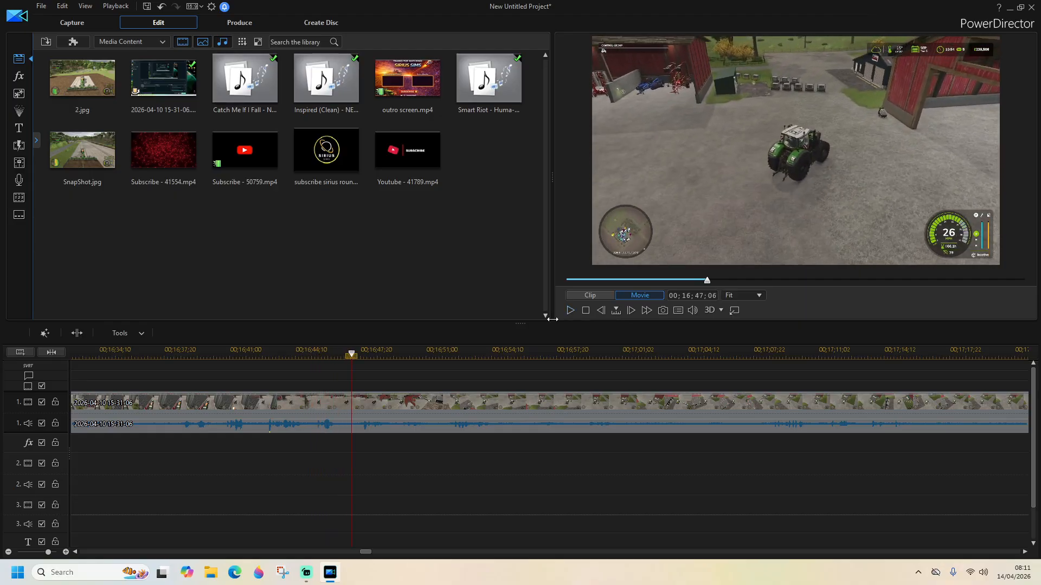
pyautogui.click(303, 363)
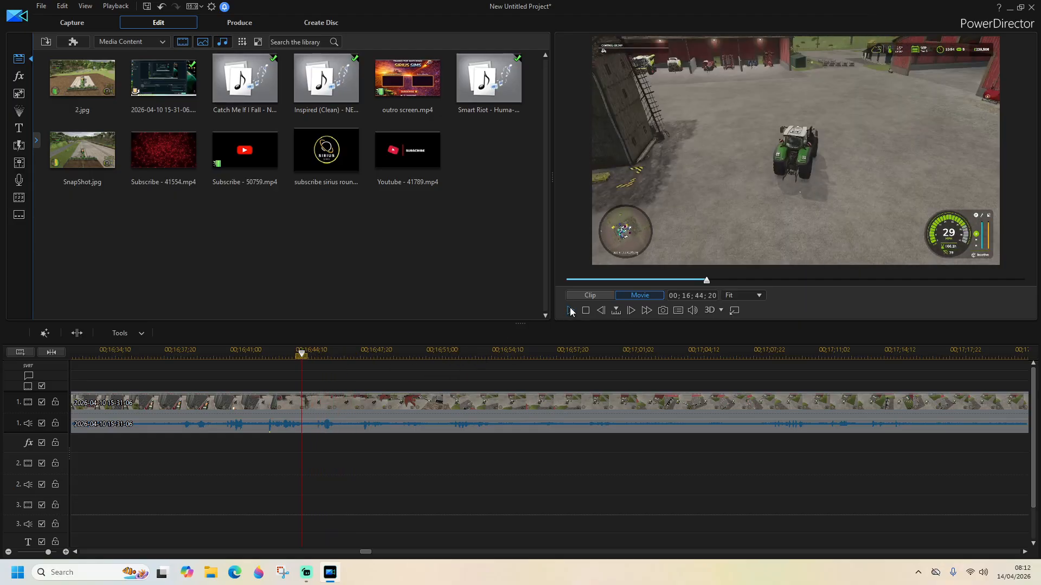
pyautogui.click(570, 311)
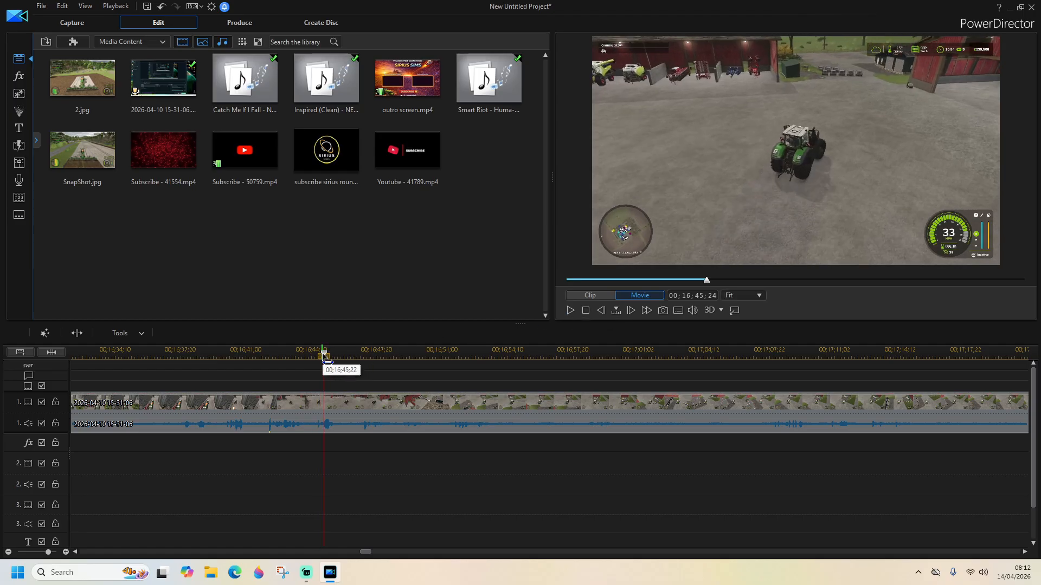
pyautogui.moveTo(327, 361); pyautogui.dragTo(326, 360)
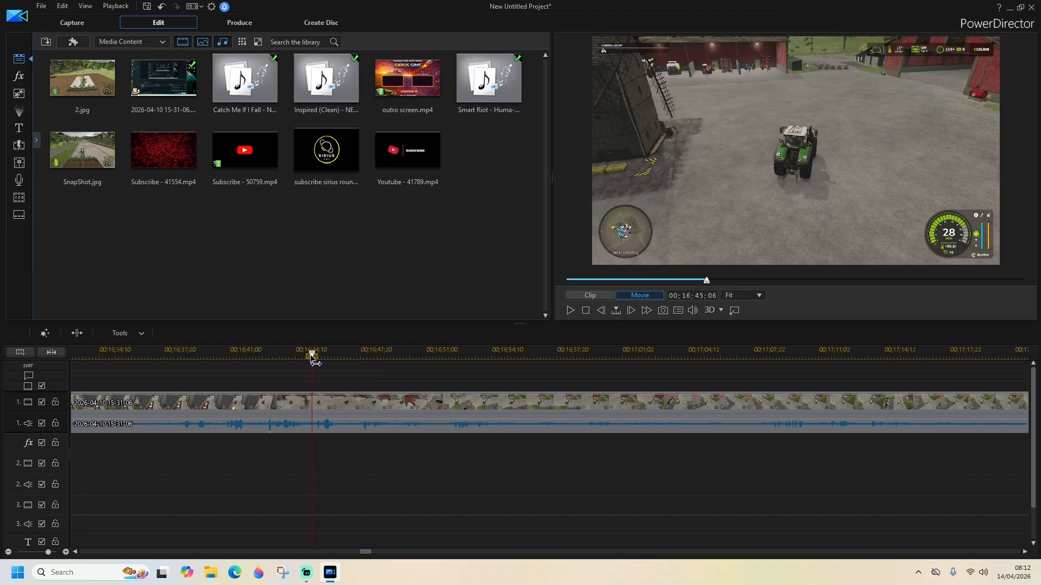
pyautogui.moveTo(313, 362); pyautogui.dragTo(310, 360)
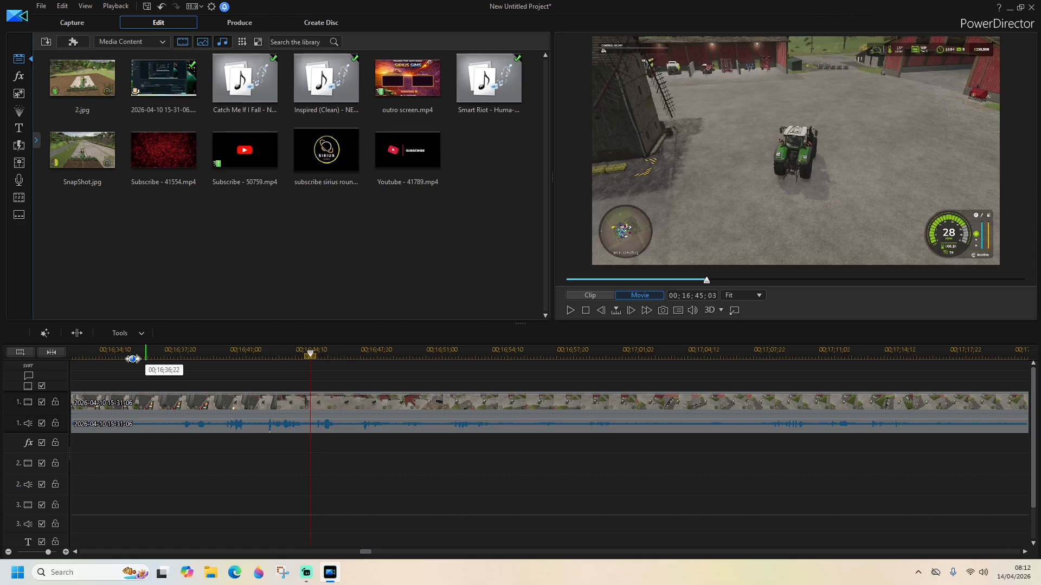
pyautogui.click(75, 334)
# Split the gameplay clip at 00;16;47;15 and remove the yard-driving segment starting at 00;16;45;03, filling the gap
pyautogui.click(572, 311)
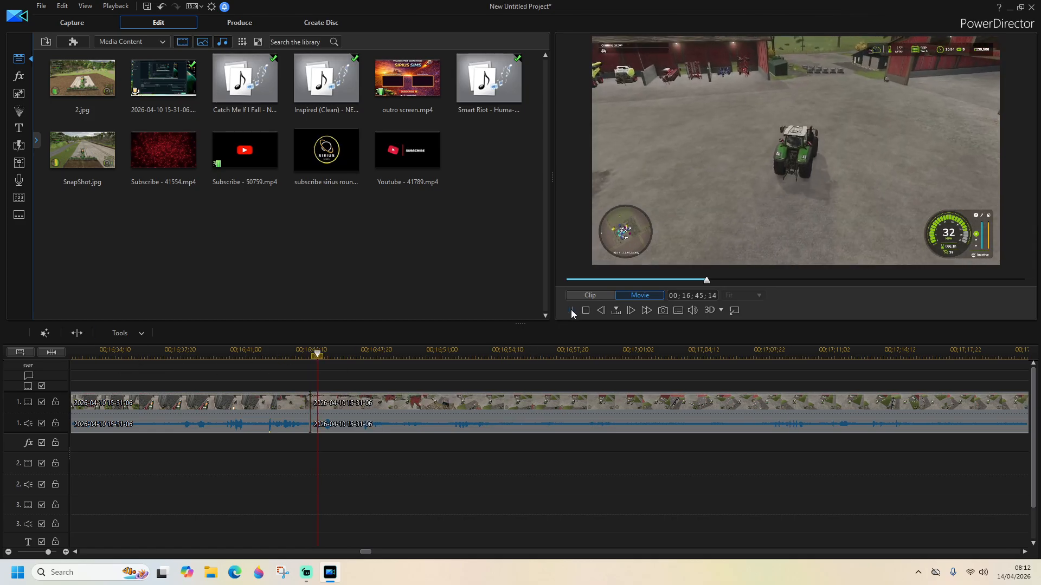
pyautogui.click(572, 311)
pyautogui.click(77, 333)
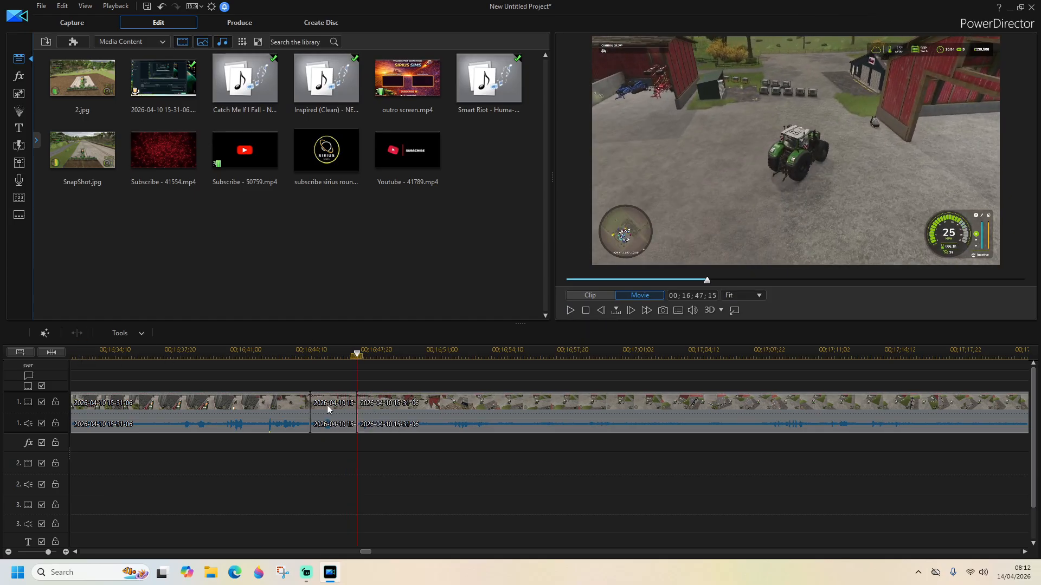
pyautogui.click(327, 405)
pyautogui.press('Delete')
pyautogui.click(402, 433)
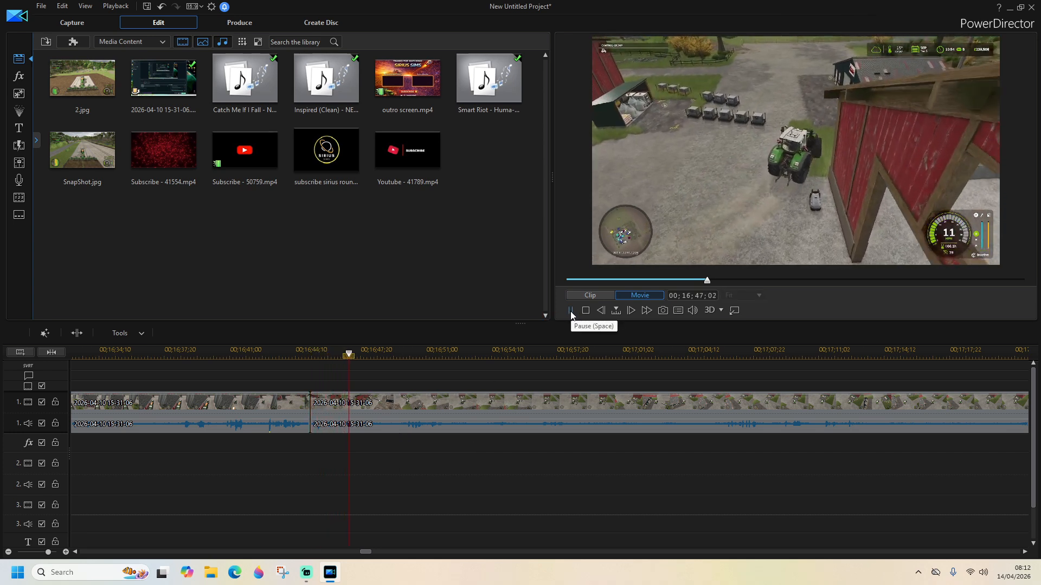
# Review the tractor manoeuvring near the open shed after the new cut, up to about 00;17;19;06
pyautogui.click(1024, 552)
pyautogui.click(1025, 552)
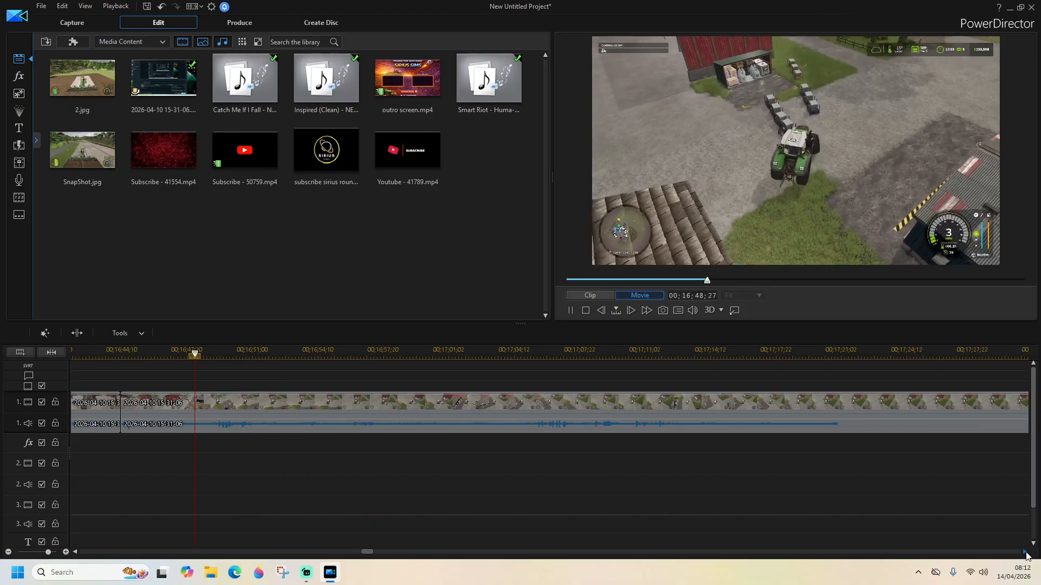
pyautogui.moveTo(365, 552); pyautogui.dragTo(364, 552)
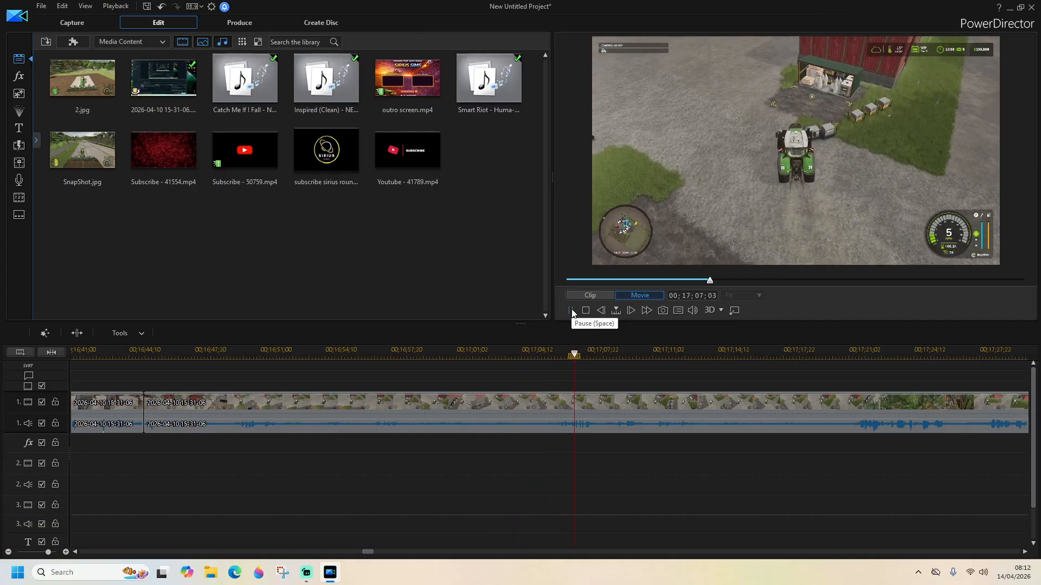
pyautogui.click(1025, 553)
pyautogui.click(1025, 552)
pyautogui.click(1025, 552)
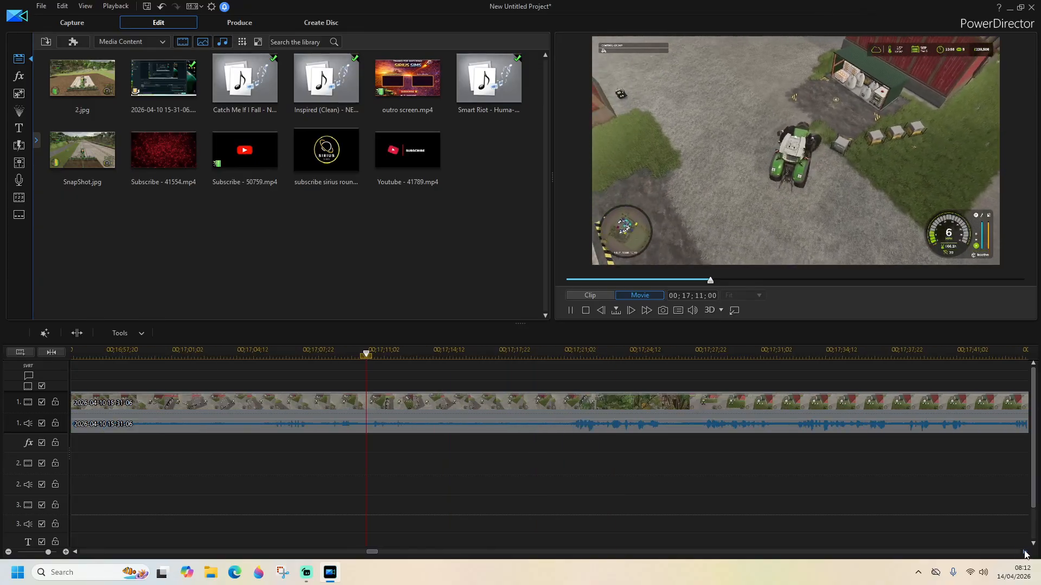
pyautogui.click(570, 310)
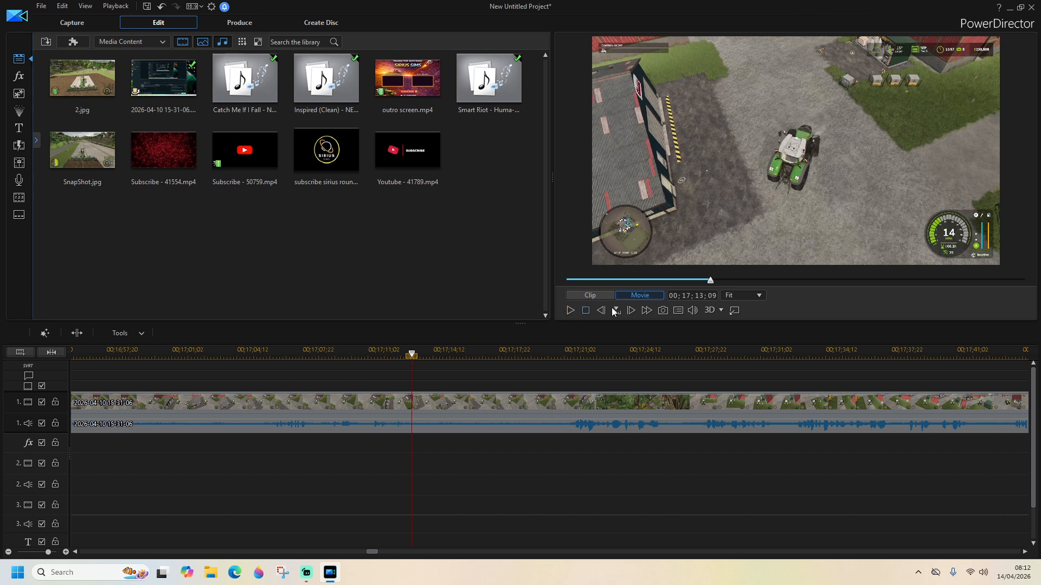
pyautogui.click(570, 311)
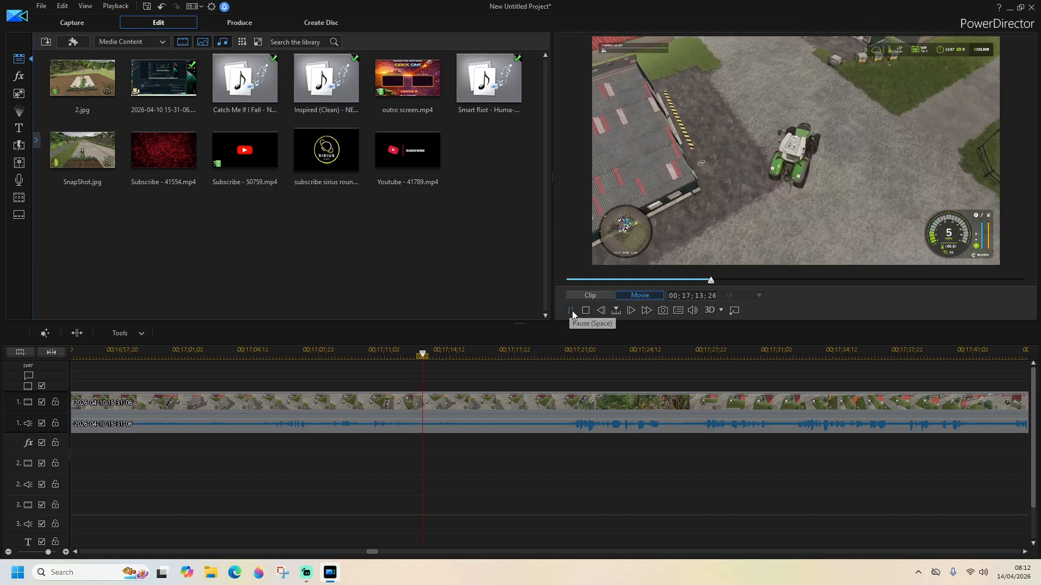
pyautogui.click(1024, 552)
pyautogui.click(1024, 552)
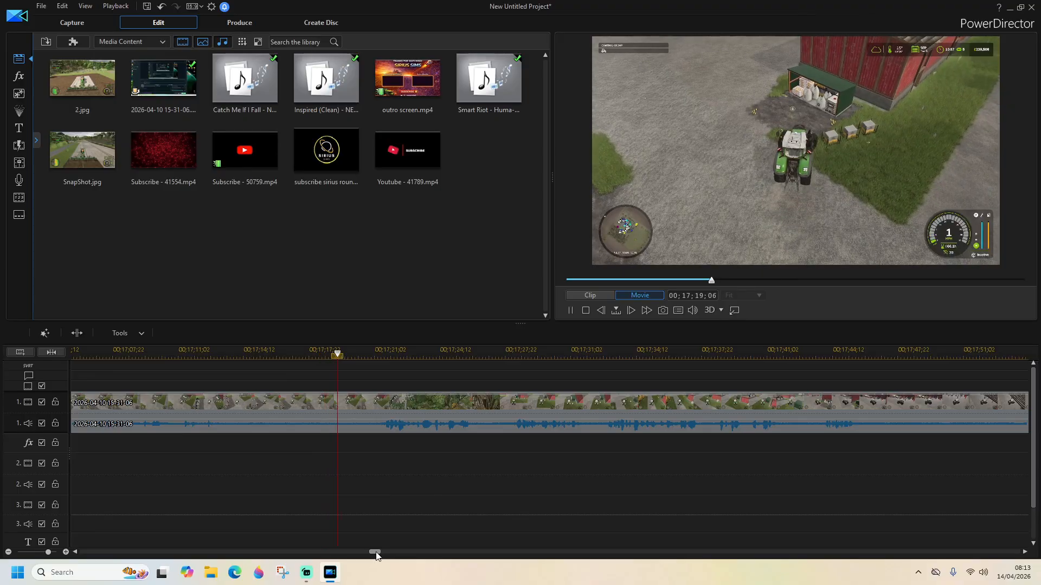
# Go back to about 00;17;09, replay the reversing tractor and split the gameplay clip at 00;17;14;08
pyautogui.moveTo(376, 553); pyautogui.dragTo(372, 552)
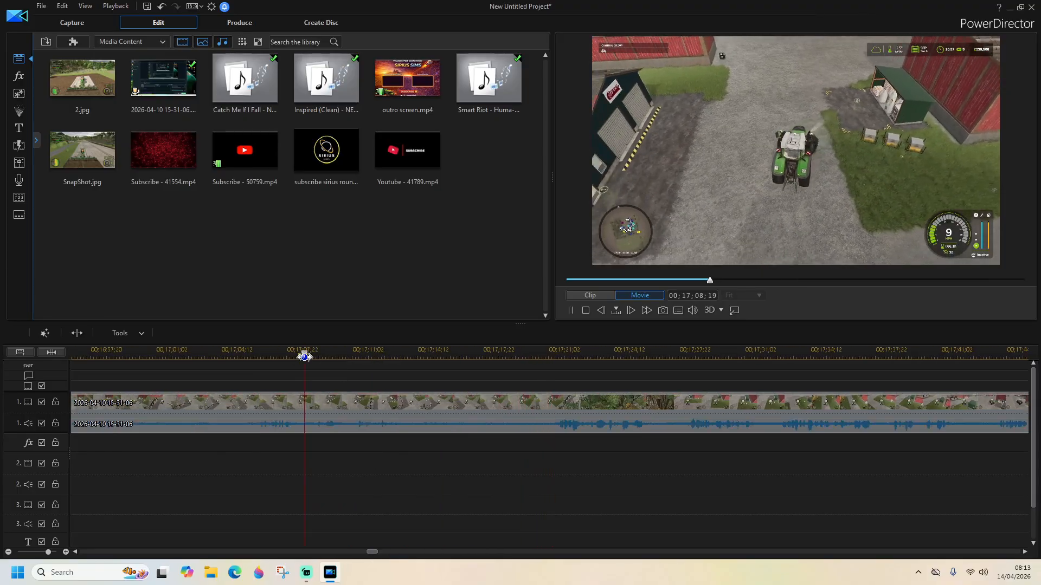
pyautogui.click(312, 354)
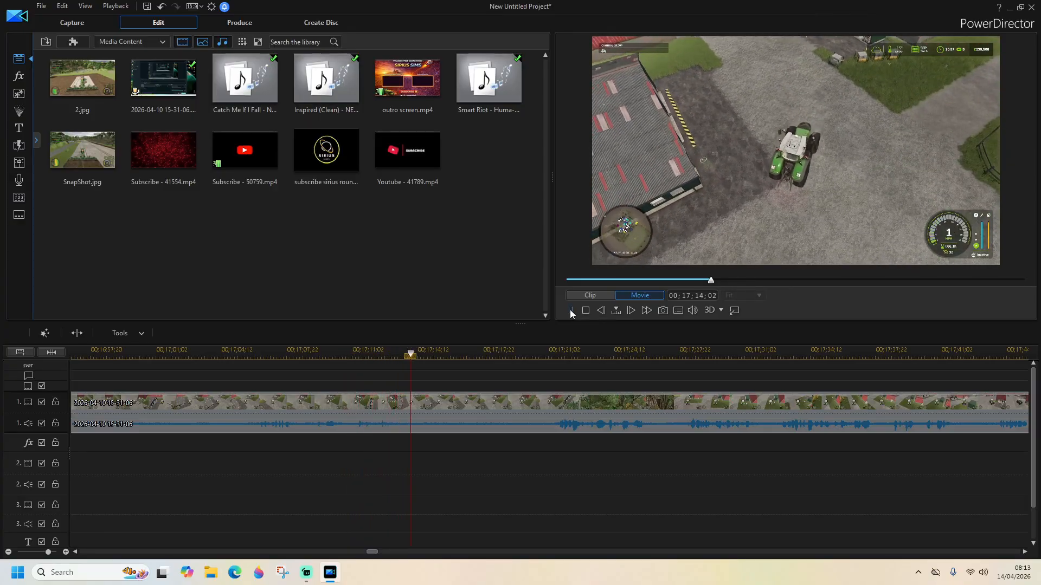
pyautogui.click(82, 332)
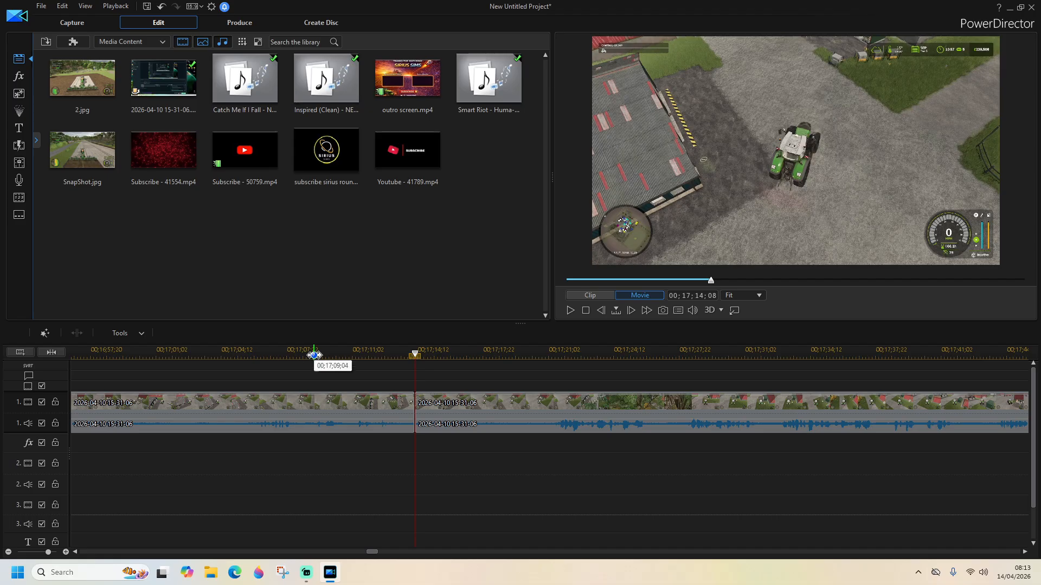
# Replay from 00;17;09;01 and split the gameplay clip shortly before 00;17;09;28, where the tractor stands near the open shed
pyautogui.click(313, 354)
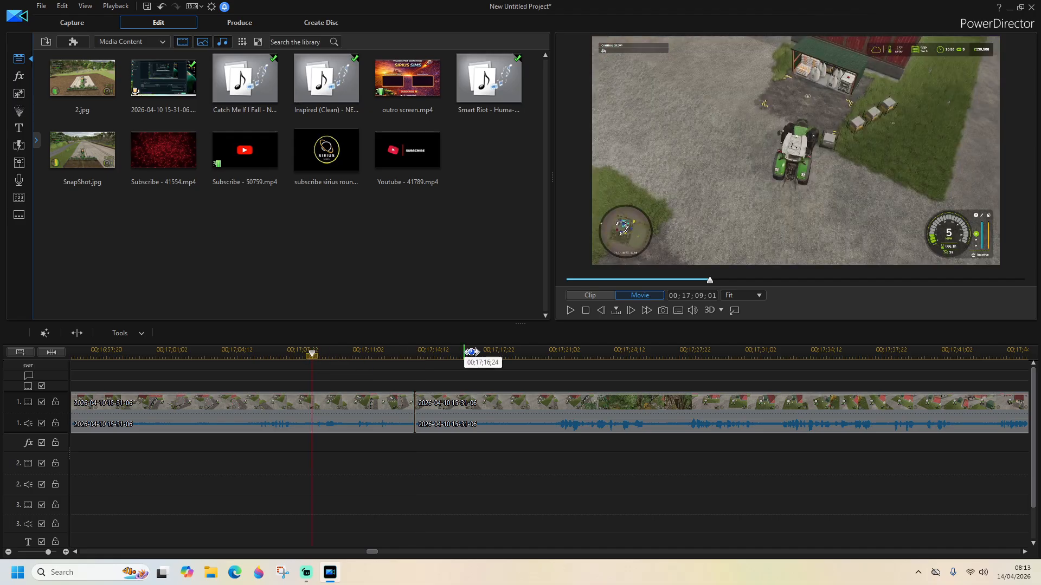
pyautogui.click(571, 310)
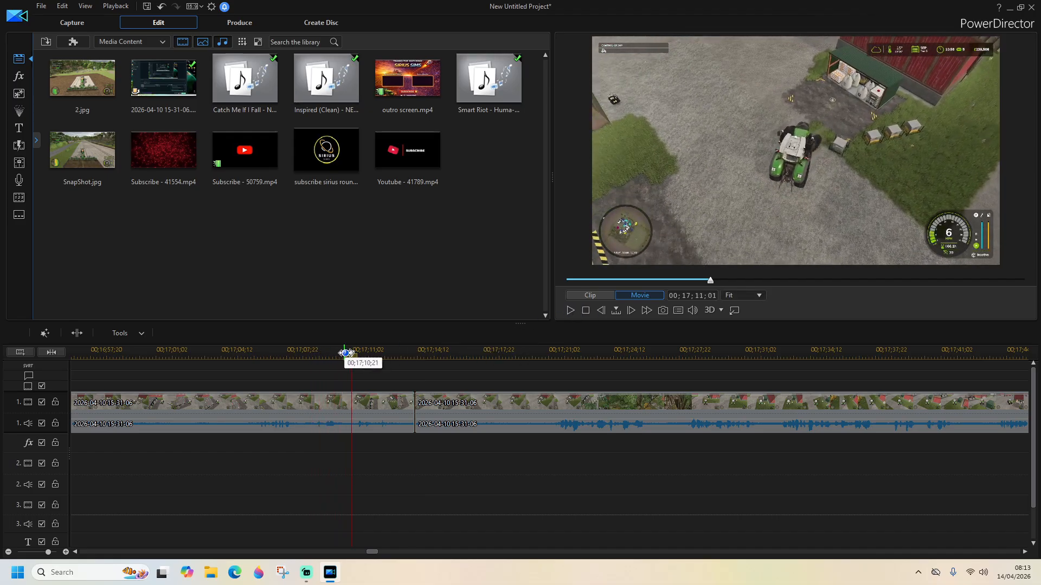
pyautogui.moveTo(353, 361); pyautogui.dragTo(333, 361)
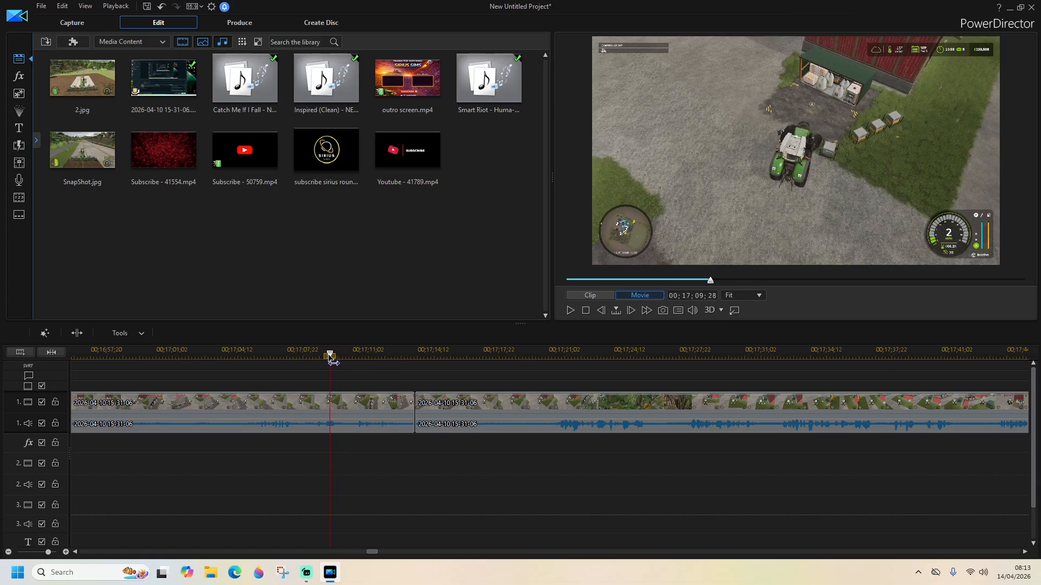
pyautogui.click(77, 333)
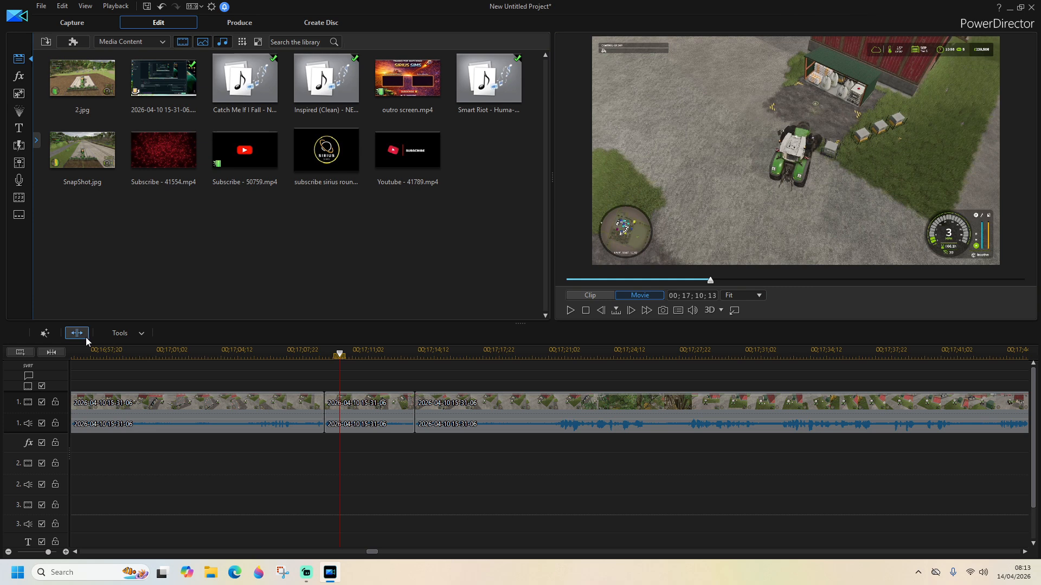
# Remove the short gameplay segment that ends at the 00;17;10;13 cut near the open shed, filling the gap
pyautogui.click(332, 417)
pyautogui.press('Delete')
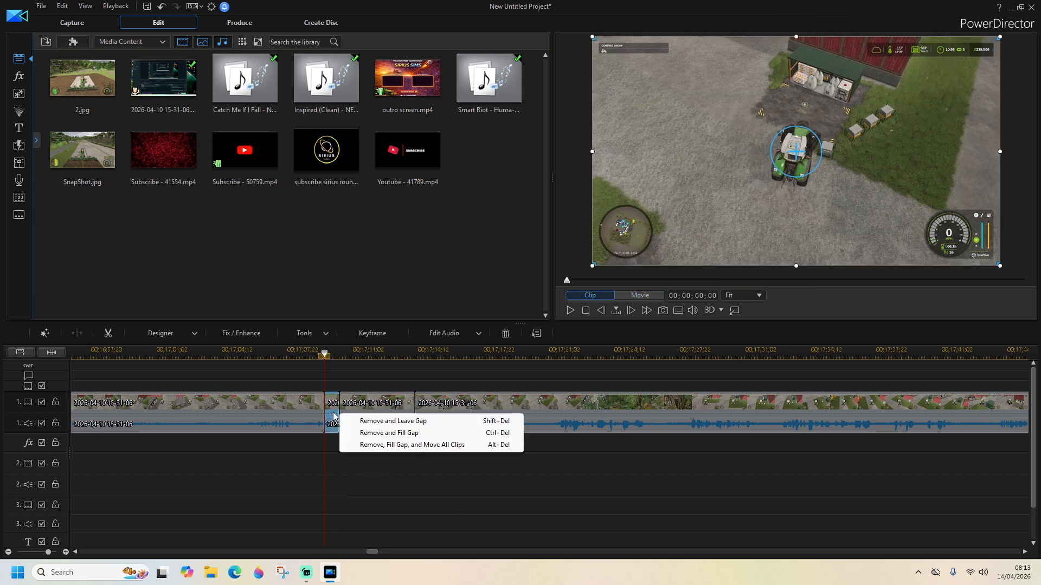
pyautogui.click(366, 437)
# Replay from 00;17;05;13, split the gameplay clip at 00;17;20;15 and remove the reversing segment before that cut, filling the gap
pyautogui.click(242, 355)
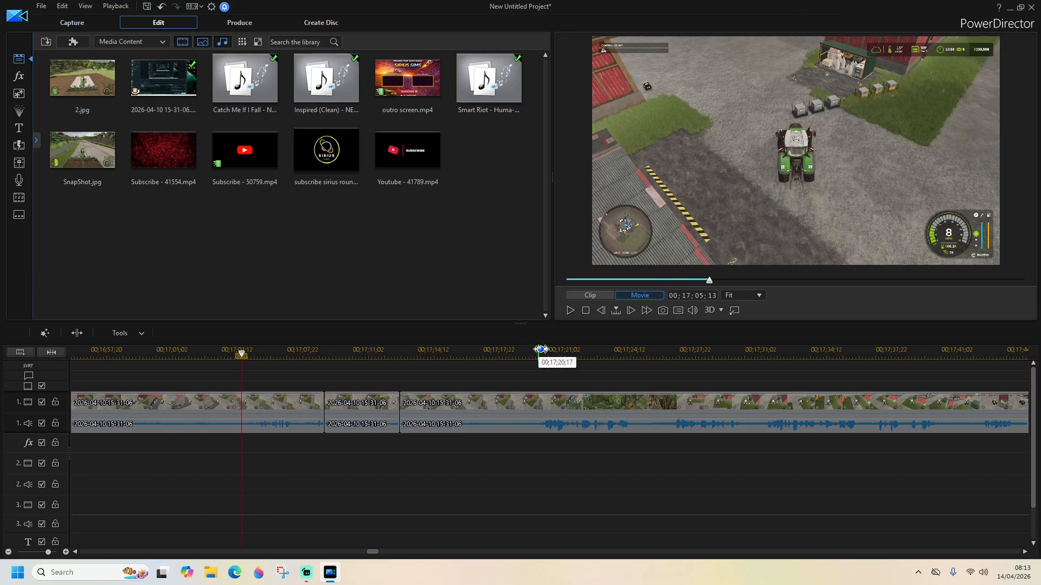
pyautogui.click(570, 311)
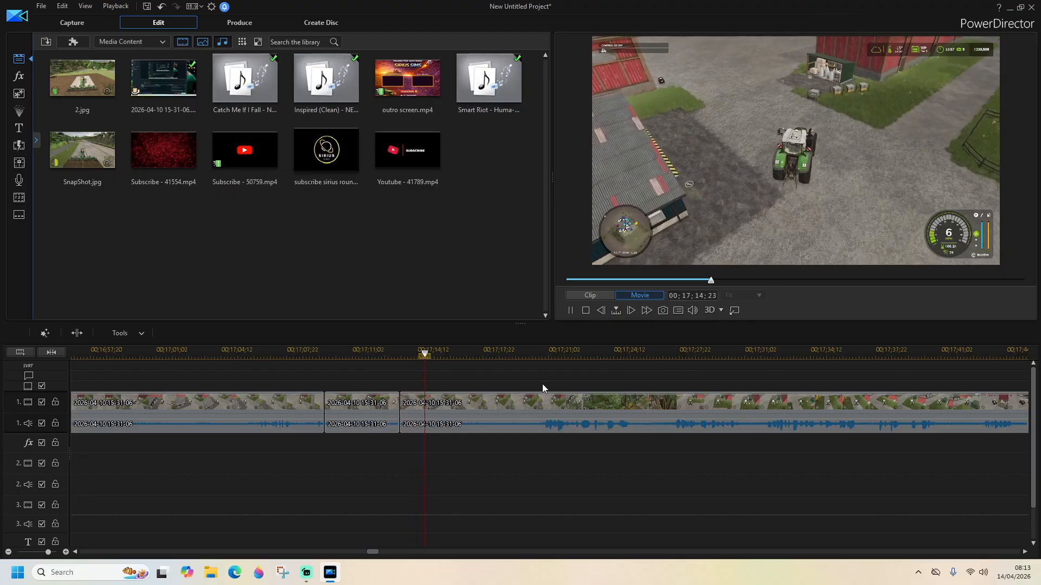
pyautogui.click(570, 311)
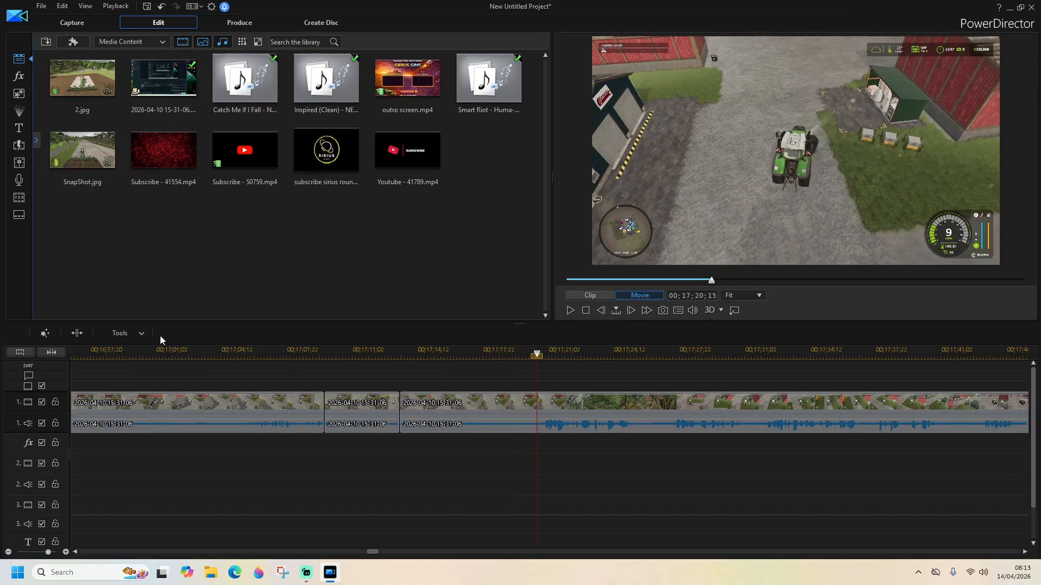
pyautogui.click(77, 333)
pyautogui.click(497, 414)
pyautogui.press('Delete')
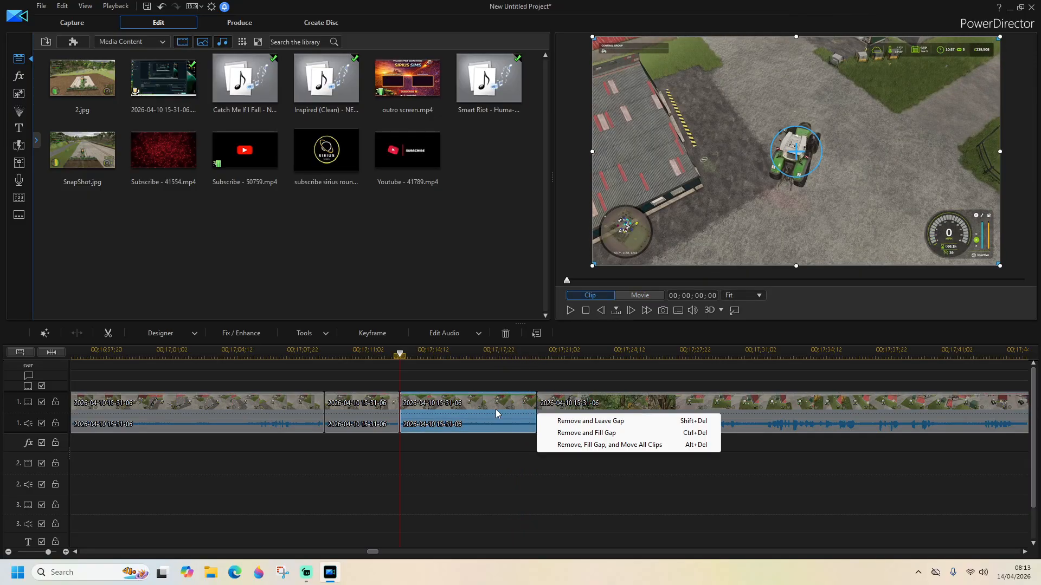
pyautogui.click(578, 433)
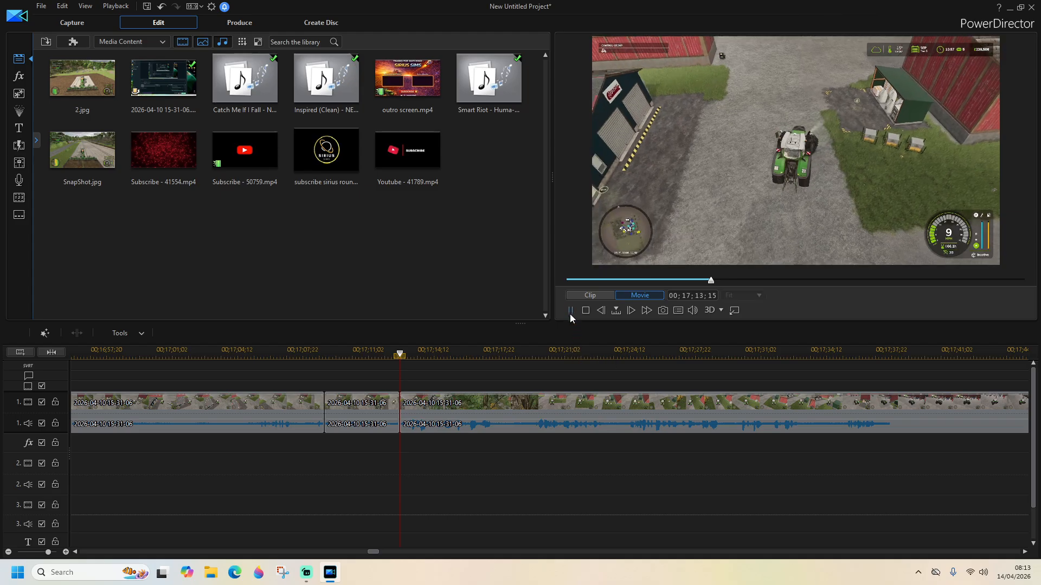
# Review the footage after the new join and split the gameplay clip at 00;17;15;21, where trees cover the tractor
pyautogui.click(571, 311)
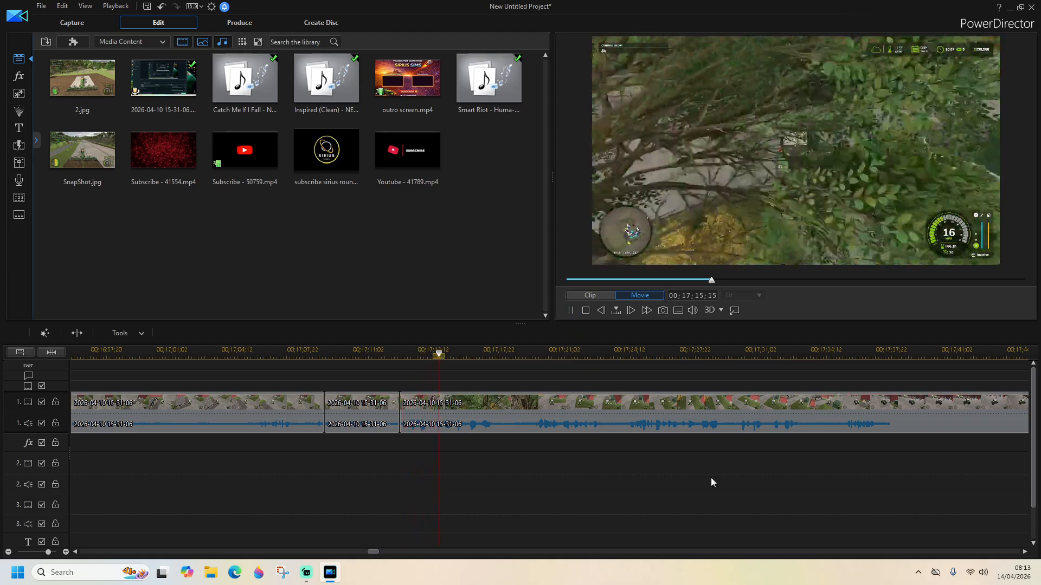
pyautogui.click(1024, 551)
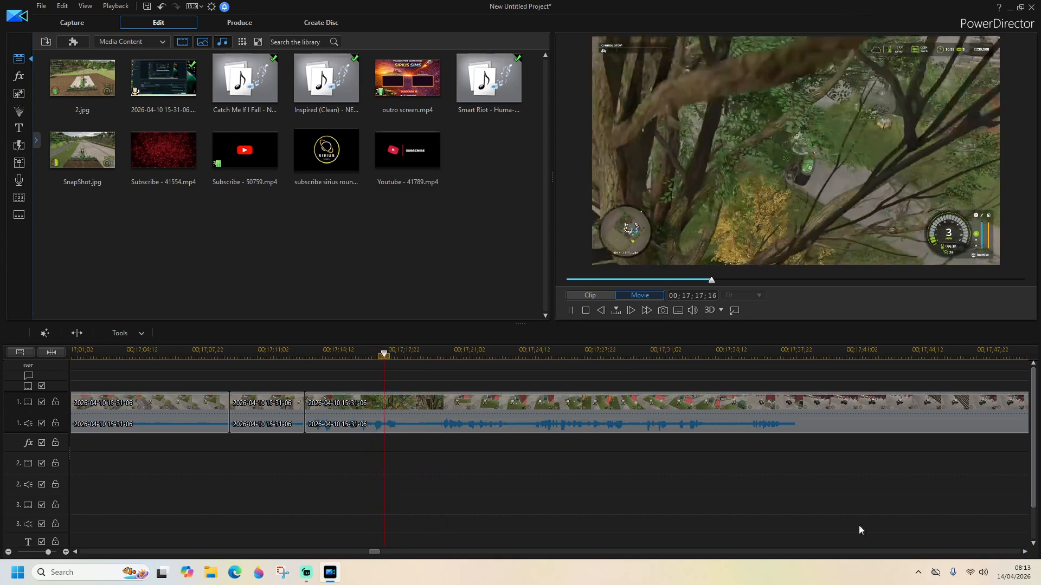
pyautogui.click(320, 355)
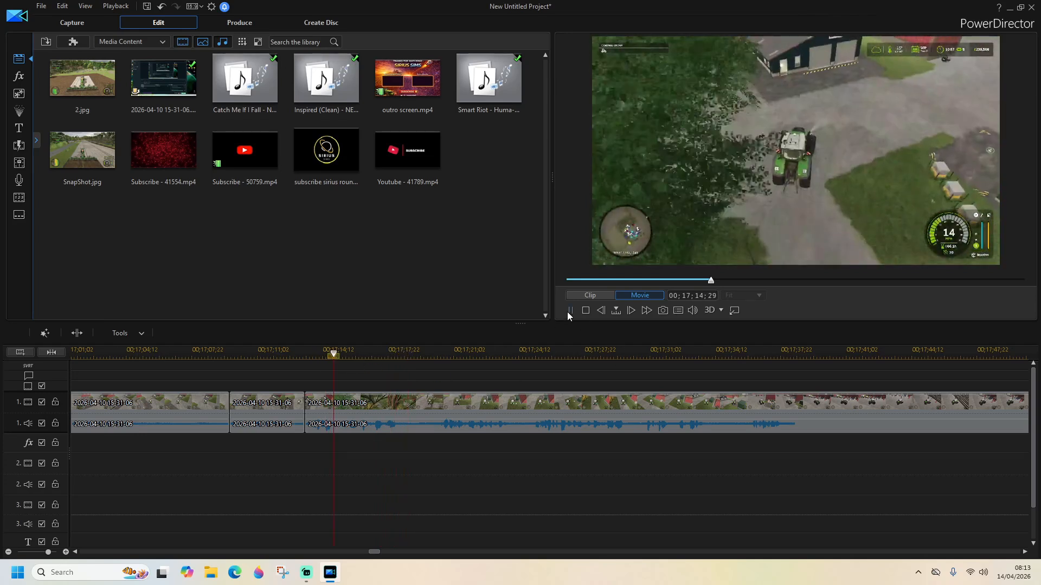
pyautogui.click(570, 310)
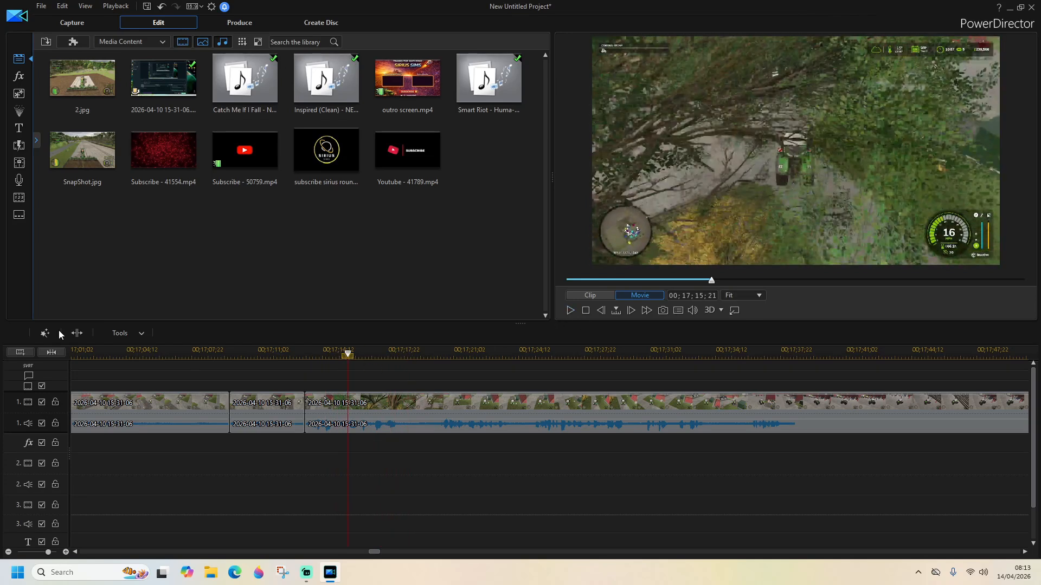
pyautogui.click(78, 332)
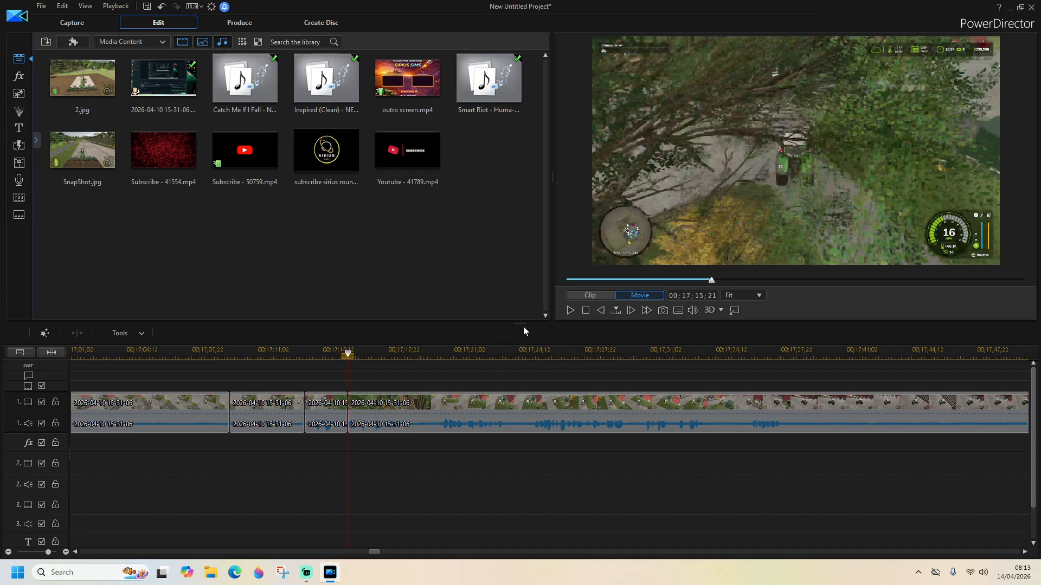
# Split the gameplay clip at 00;17;16;08 and remove the short tree-covered segment starting at 00;17;15;21, filling the gap
pyautogui.click(571, 310)
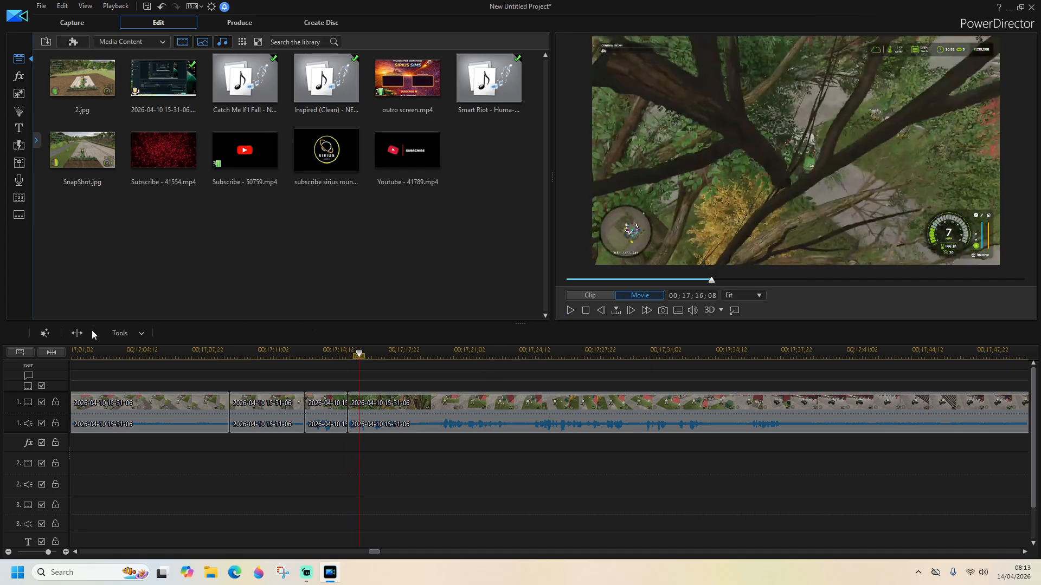
pyautogui.click(78, 333)
pyautogui.click(356, 411)
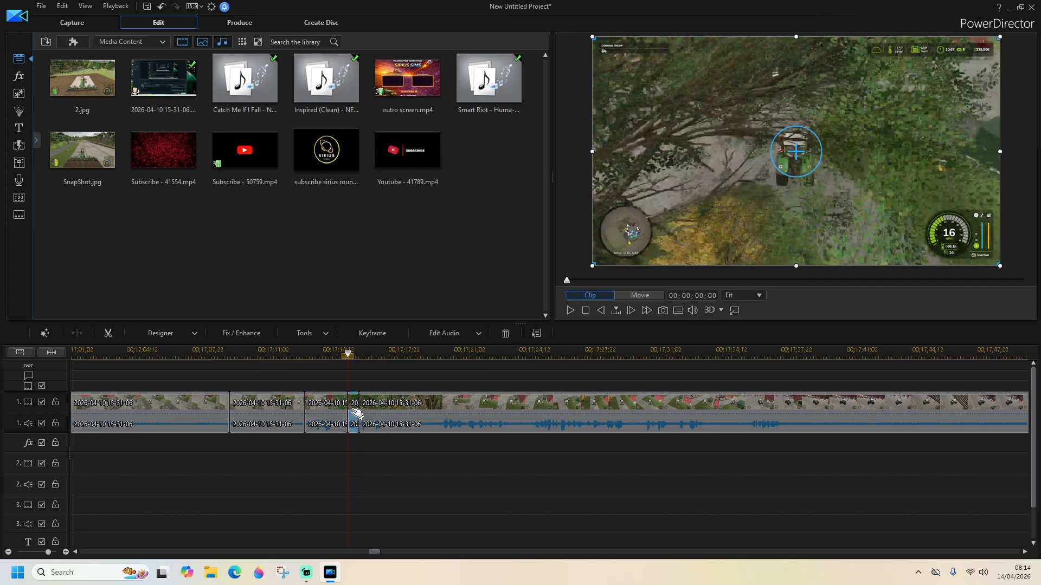
pyautogui.press('Delete')
pyautogui.click(430, 433)
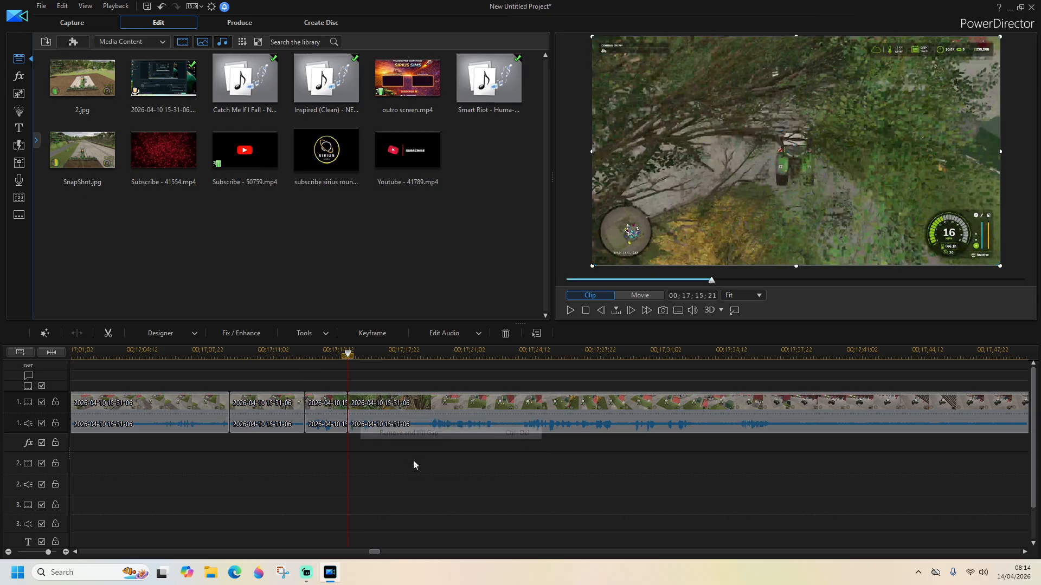
# Replay from 00;17;12;20 through the yard driving and split the gameplay clip at 00;17;38;11, beside the parked machinery
pyautogui.click(288, 353)
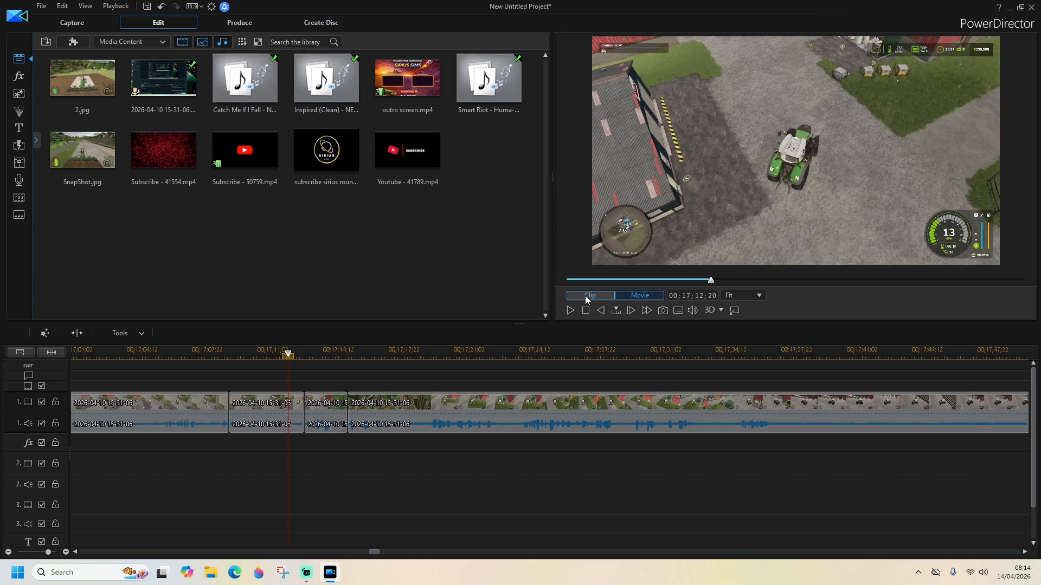
pyautogui.click(572, 310)
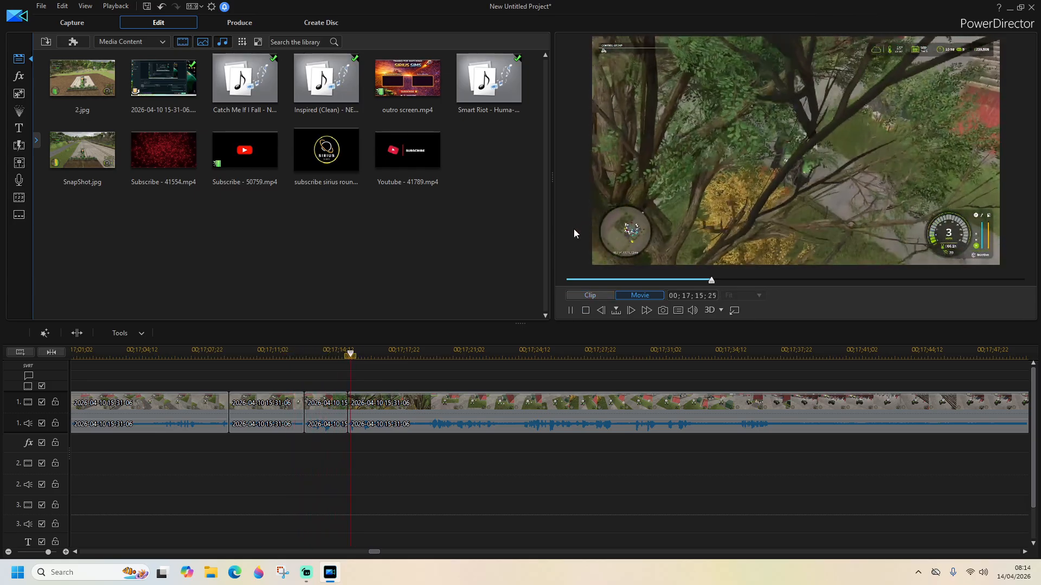
pyautogui.moveTo(373, 551); pyautogui.dragTo(380, 552)
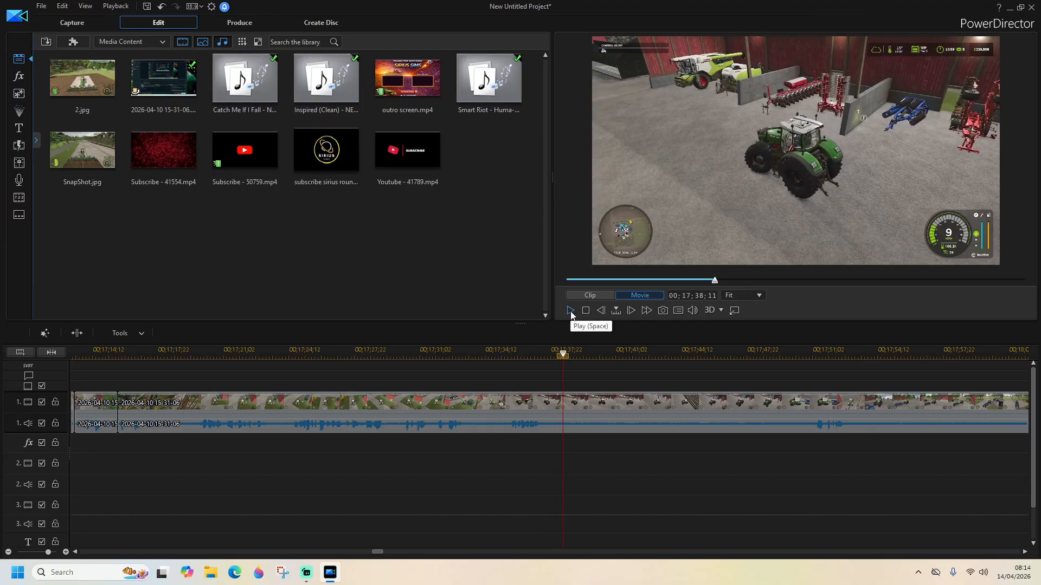
pyautogui.click(76, 334)
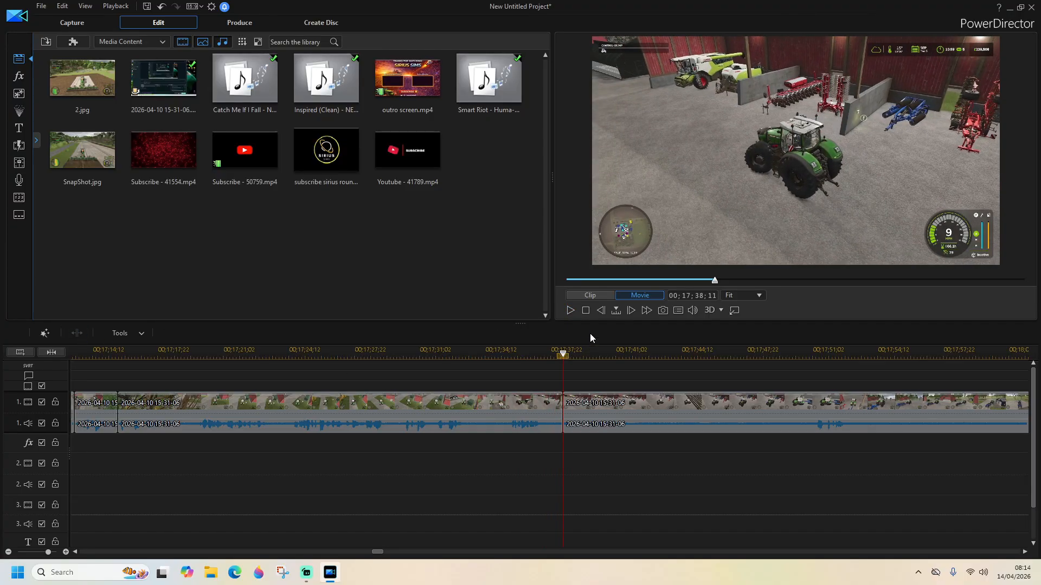
# Review the hitching of the blue implement, split the gameplay clip at 00;17;48;24 and delete the manoeuvring segment starting at 00;17;38;11
pyautogui.click(571, 310)
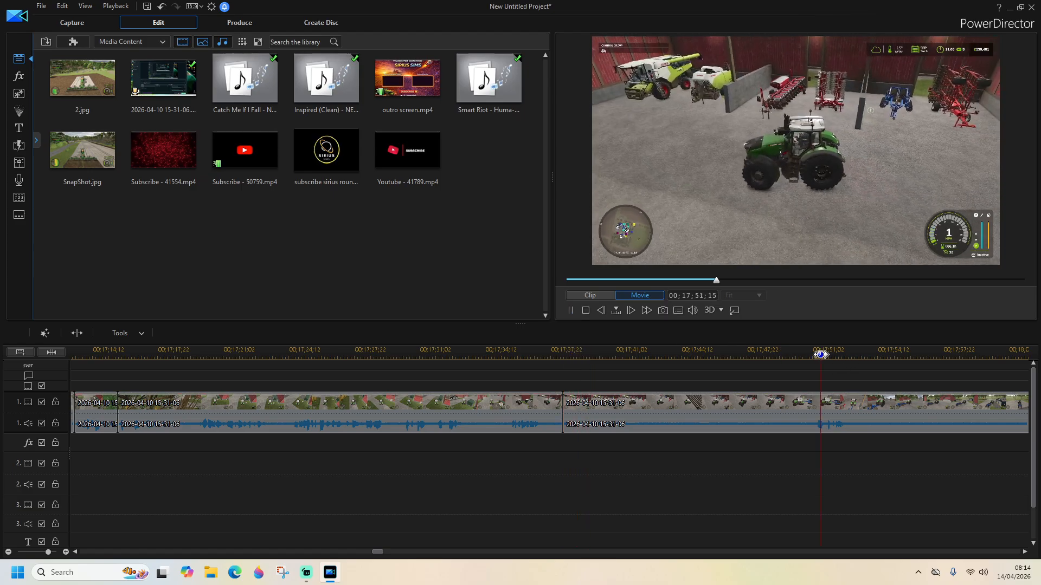
pyautogui.click(802, 353)
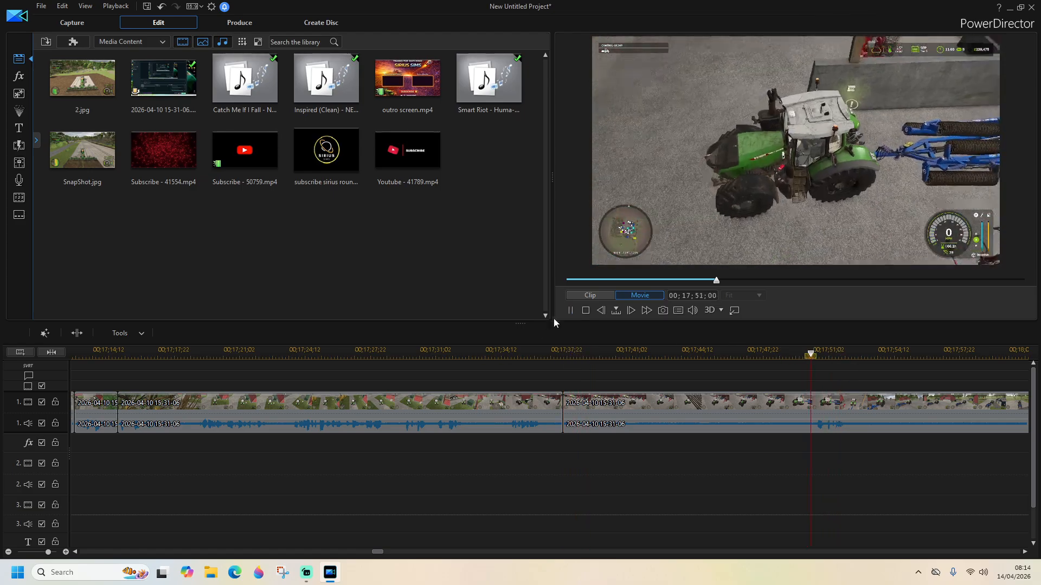
pyautogui.click(570, 311)
pyautogui.moveTo(826, 360); pyautogui.dragTo(772, 359)
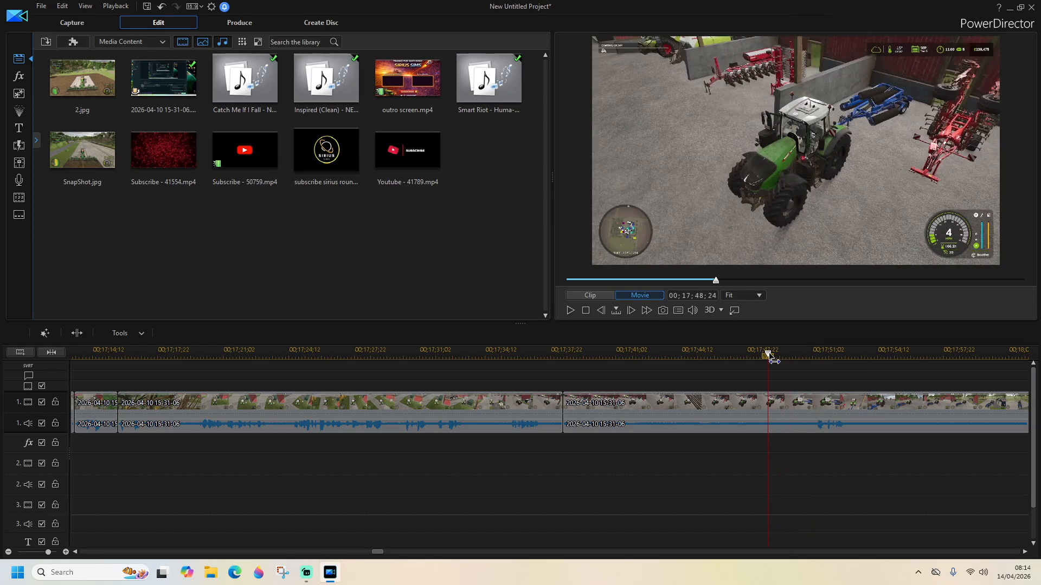
pyautogui.click(77, 333)
pyautogui.click(686, 403)
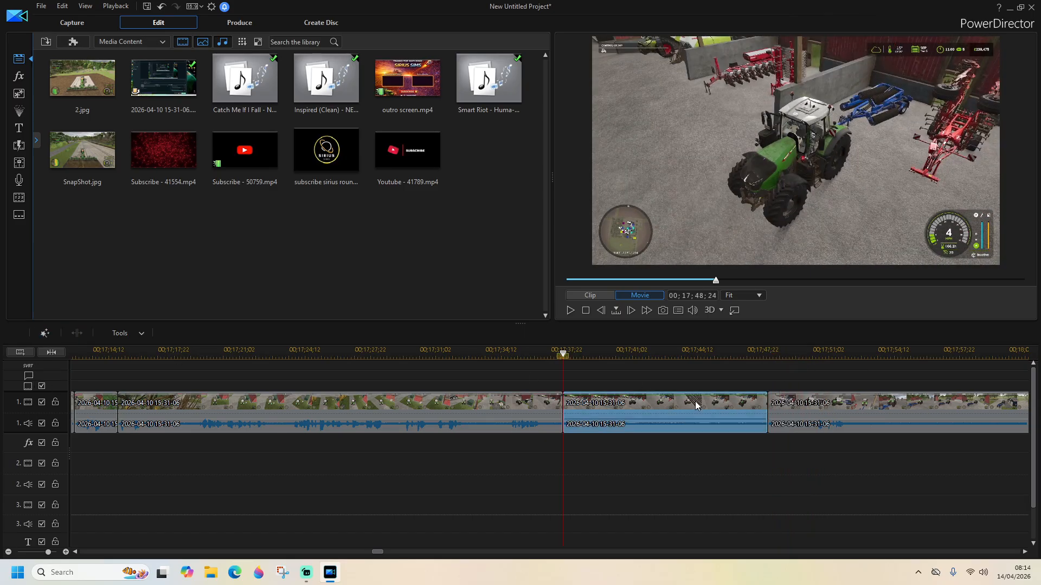
pyautogui.press('Delete')
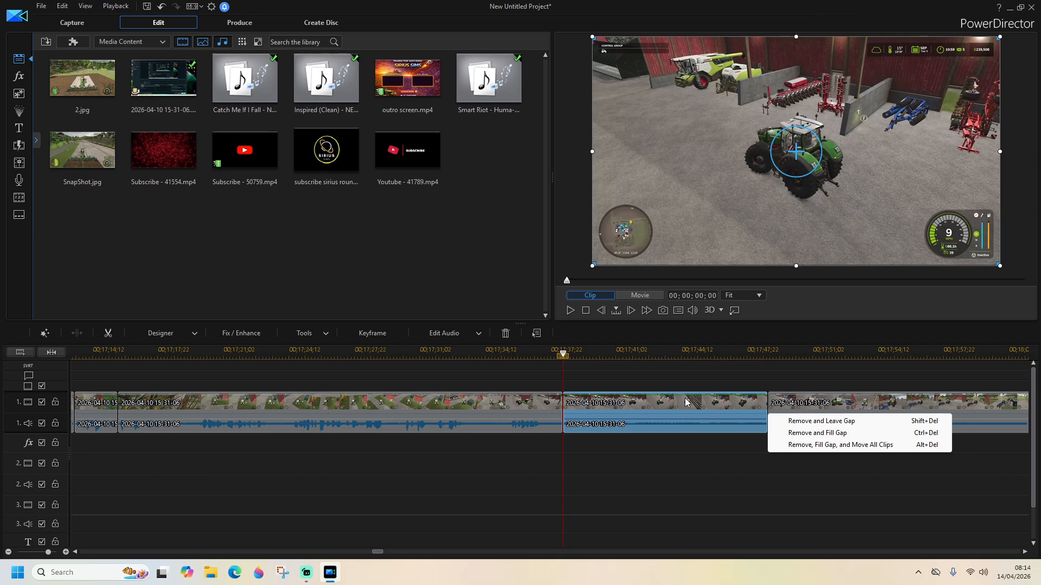
# Remove the selected clip with its gap filled, and split the following footage at 00;17;48;15
pyautogui.click(814, 432)
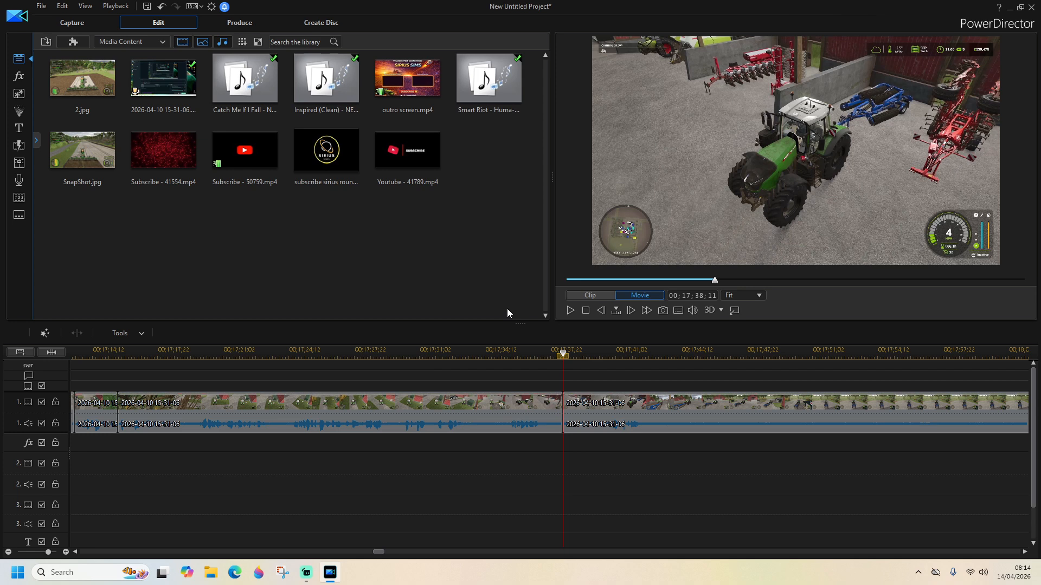
pyautogui.click(571, 311)
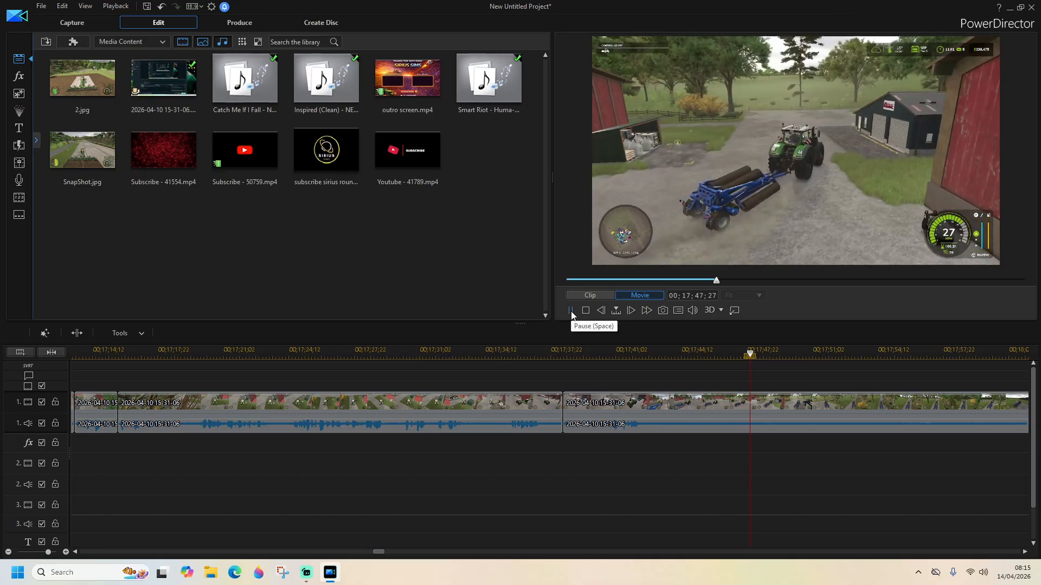
pyautogui.click(82, 333)
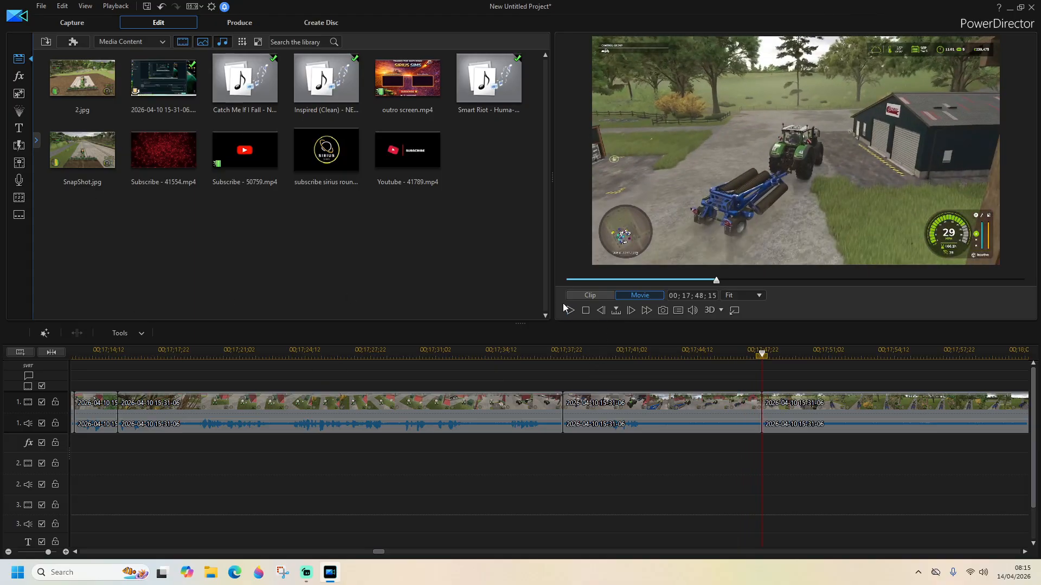
# Skim ahead to where the tractor nears the field and split the footage at 00;18;41;10
pyautogui.click(1018, 355)
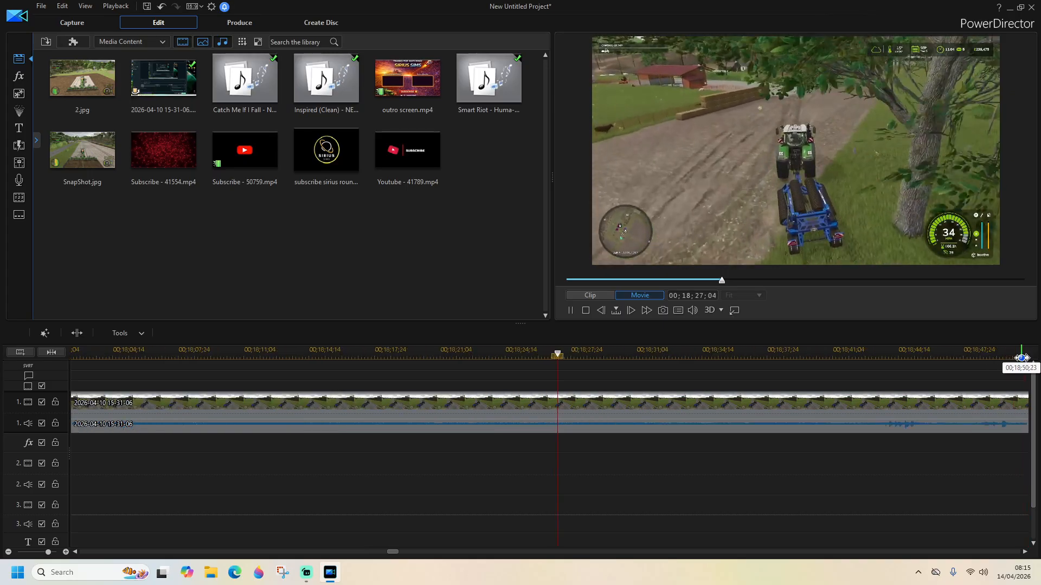
pyautogui.click(863, 356)
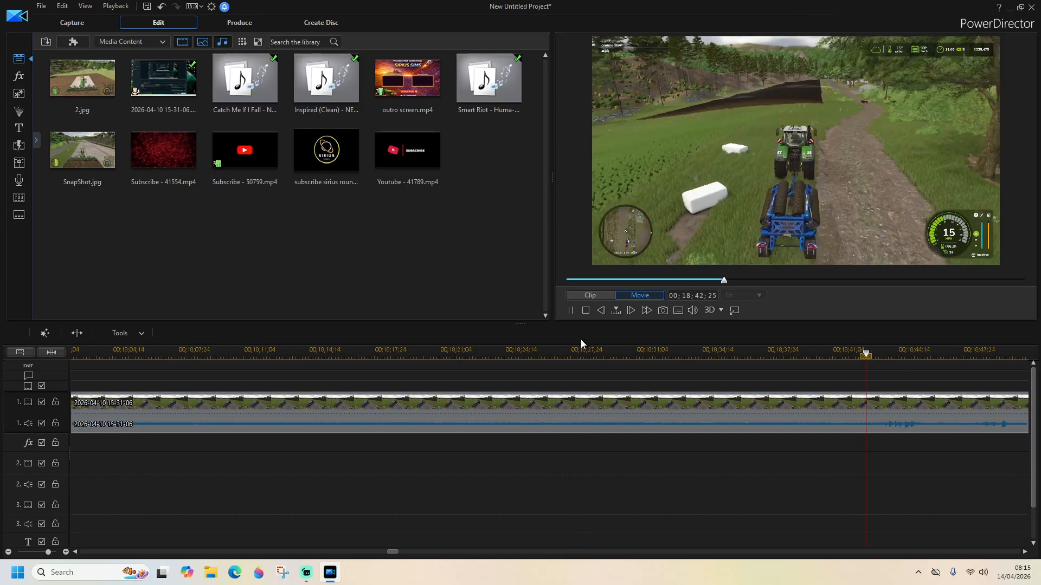
pyautogui.click(806, 355)
pyautogui.click(570, 311)
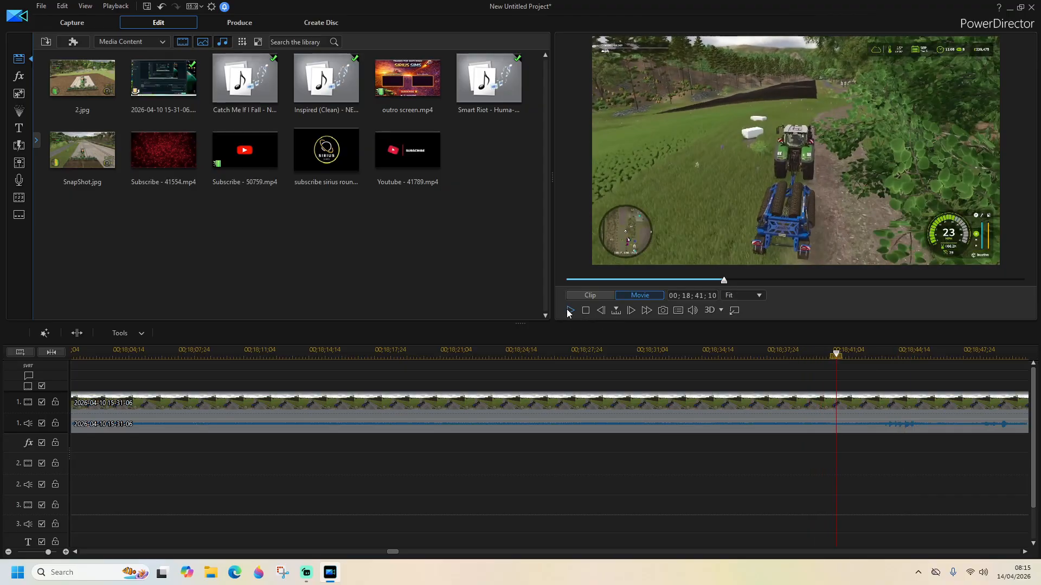
pyautogui.click(81, 339)
# Remove the driving clip between the cuts at 00;17;48;15 and 00;18;41;10 and fill the gap
pyautogui.click(568, 410)
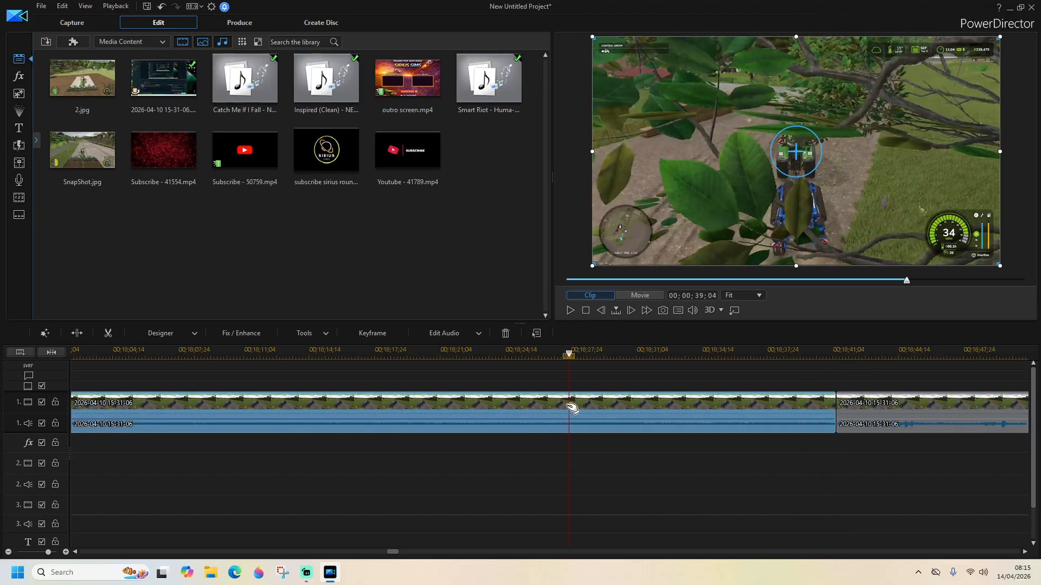
pyautogui.press('Delete')
pyautogui.click(916, 433)
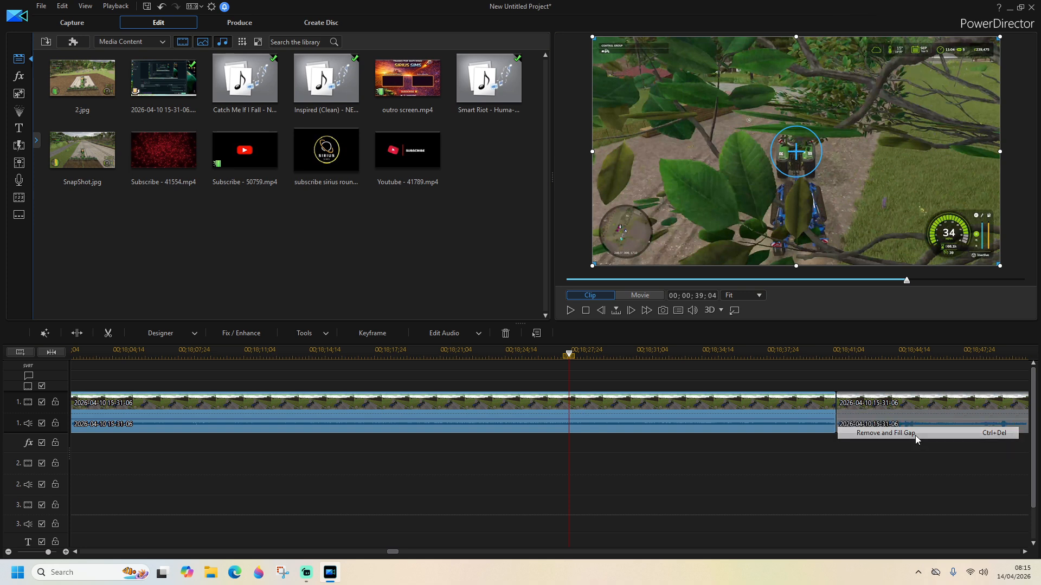
# Play back the join at 00;17;48;15 and review the field footage that follows it
pyautogui.moveTo(397, 552); pyautogui.dragTo(387, 551)
pyautogui.click(471, 353)
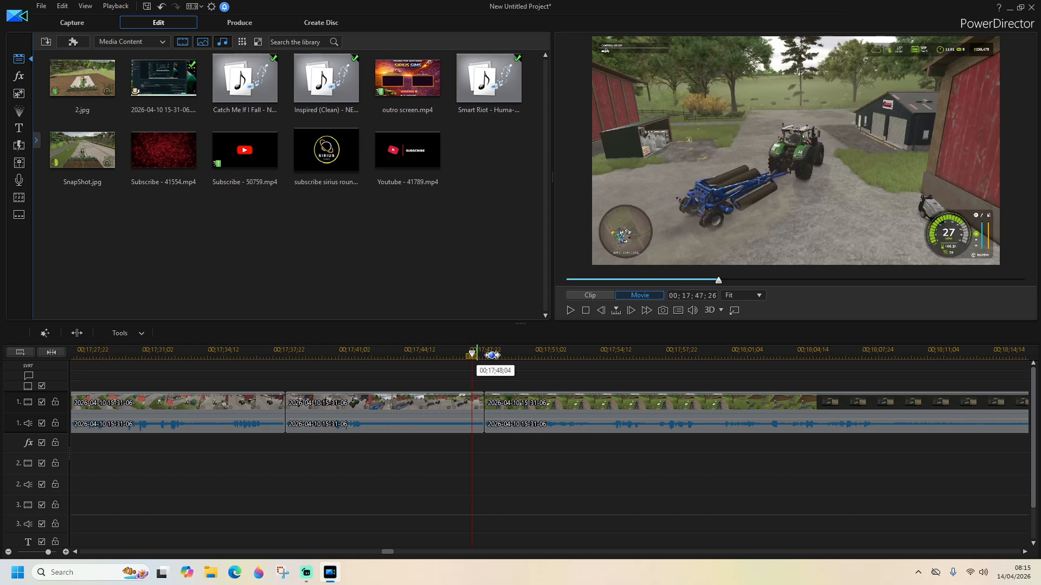
pyautogui.click(571, 306)
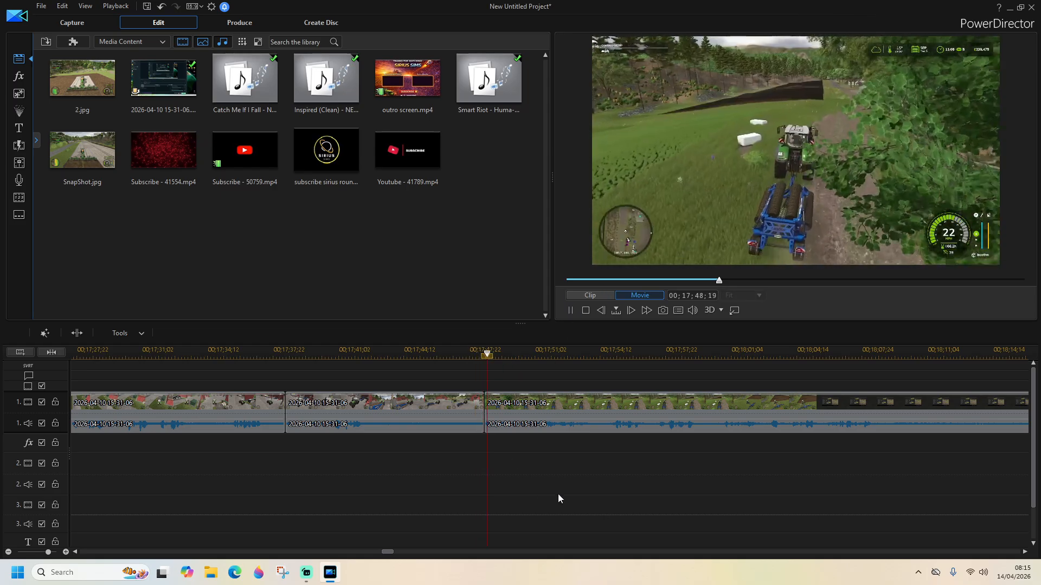
pyautogui.click(1025, 552)
pyautogui.click(1025, 552)
pyautogui.click(1025, 553)
pyautogui.click(1026, 552)
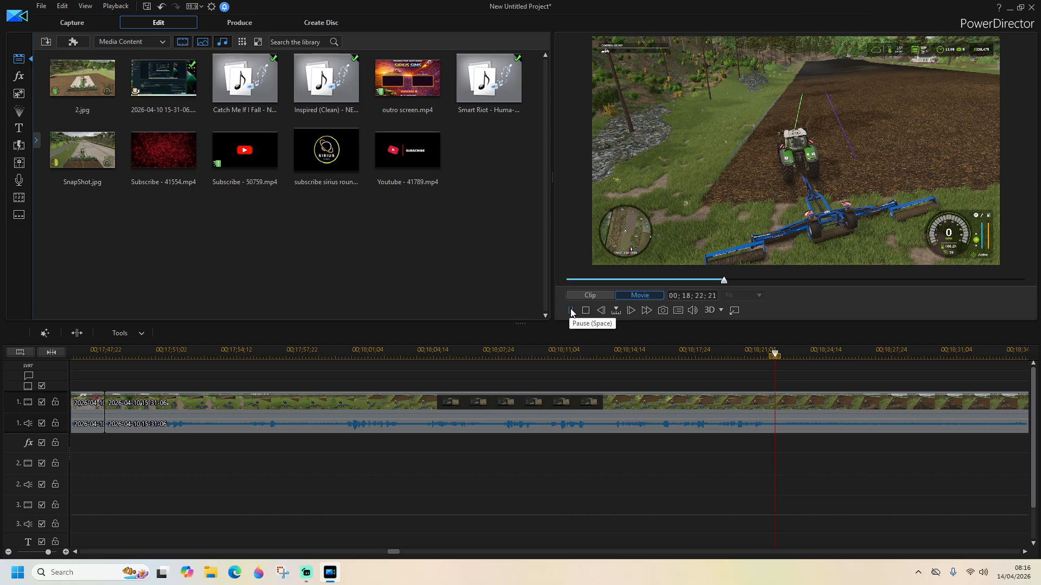
# Split the footage at 00;18;22;10, while the tractor stands still with the roller unfolded
pyautogui.click(571, 312)
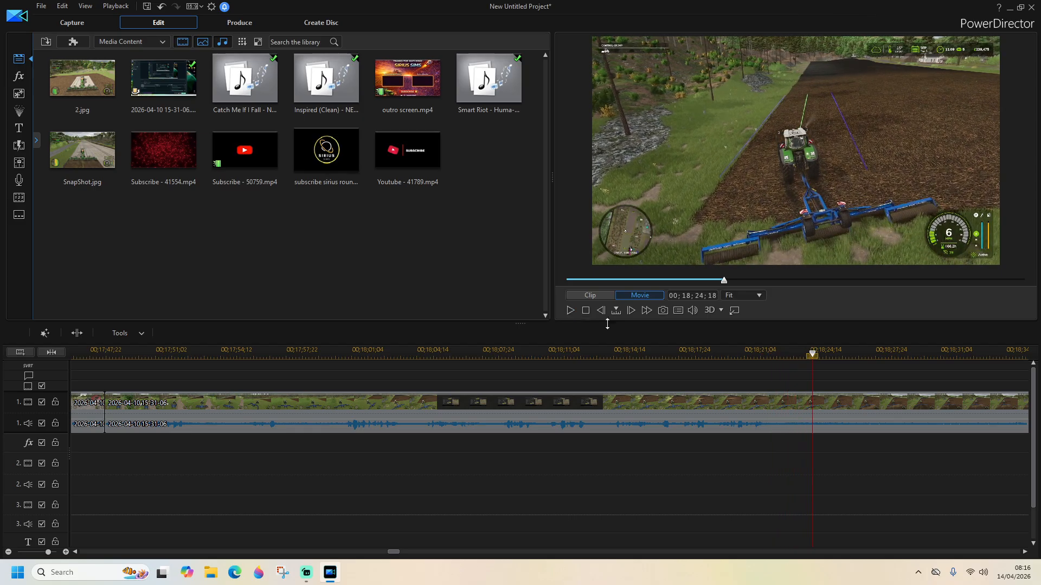
pyautogui.click(753, 359)
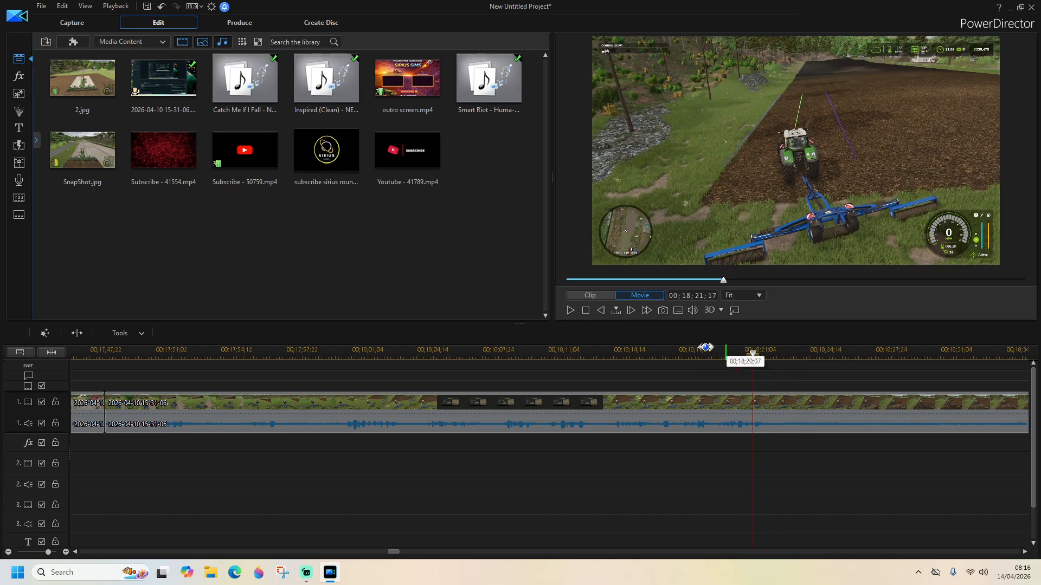
pyautogui.click(570, 310)
pyautogui.click(82, 332)
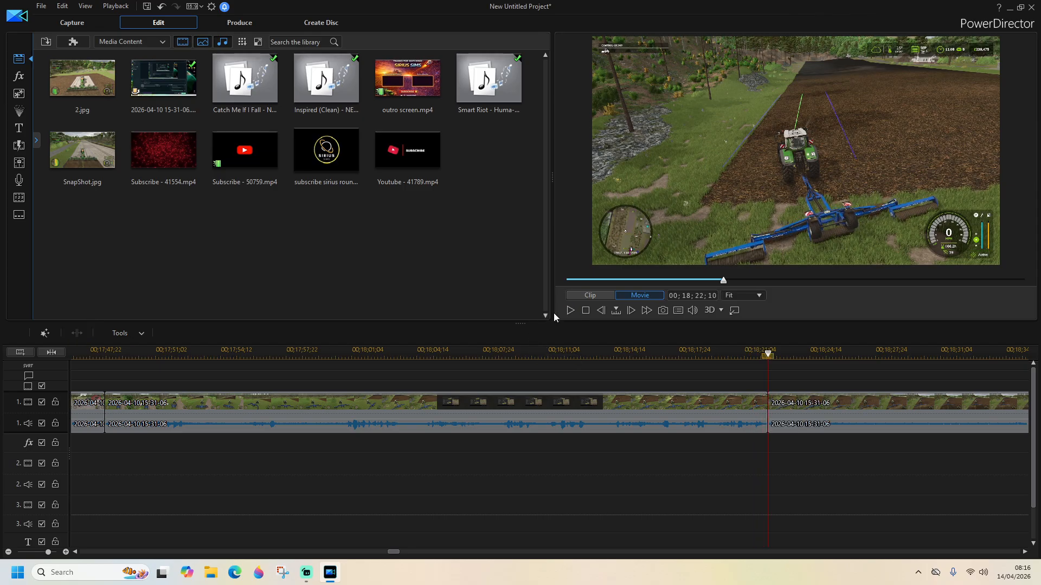
# Split the footage at 00;18;23;29 and remove the short clip before that cut, filling the gap
pyautogui.click(570, 311)
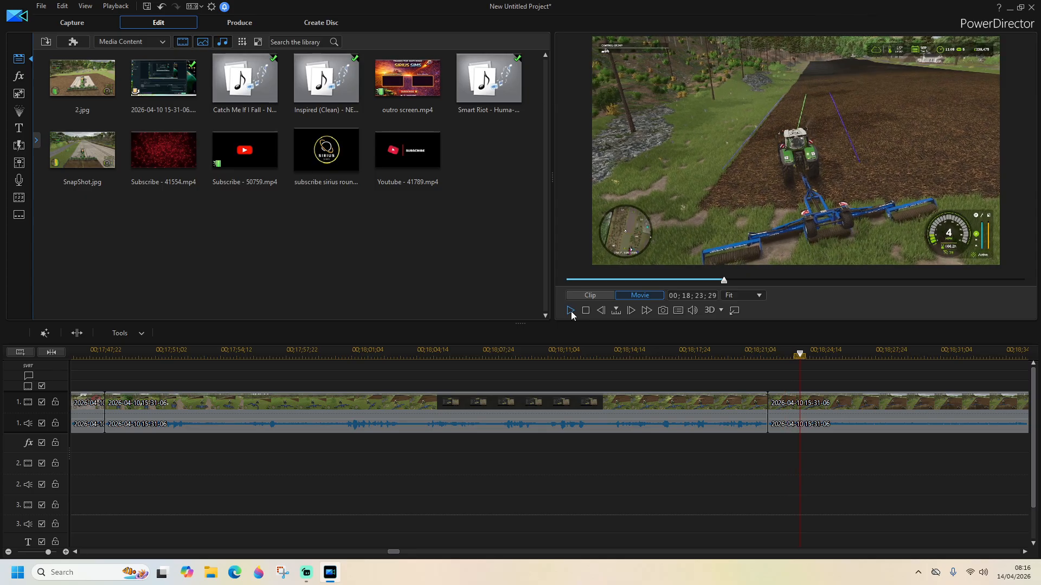
pyautogui.click(82, 334)
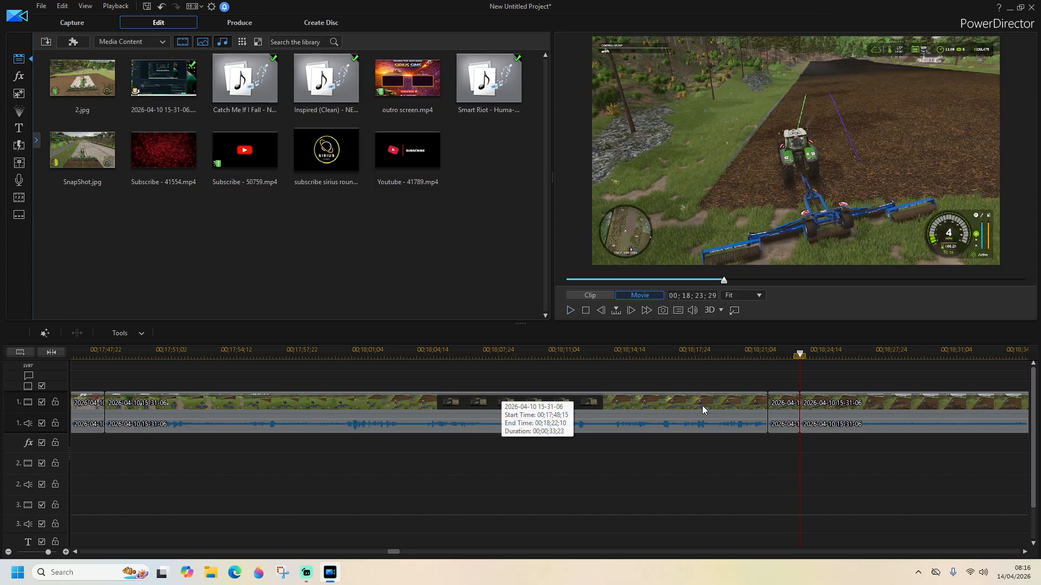
pyautogui.click(782, 417)
pyautogui.press('Delete')
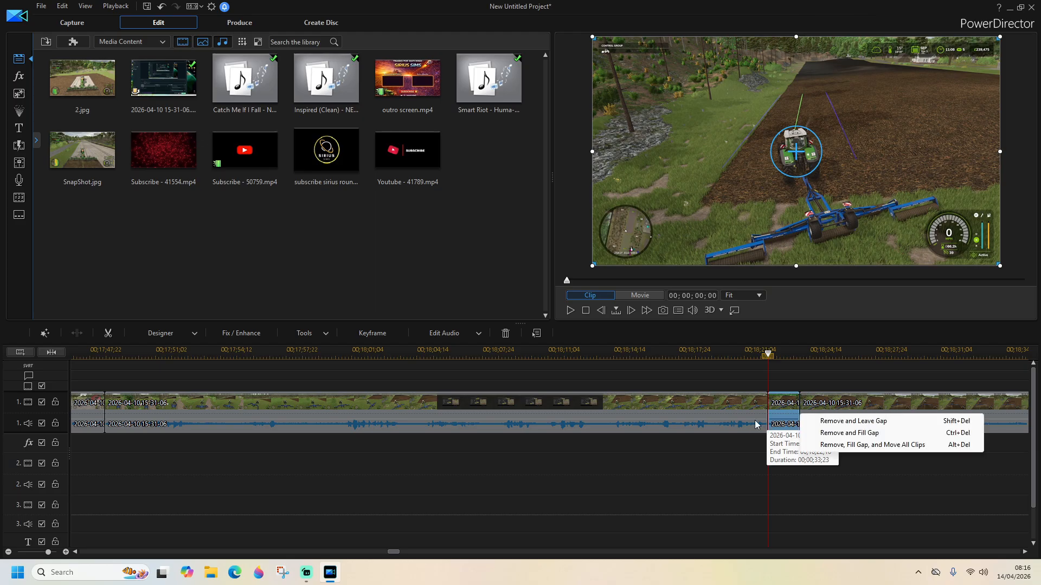
pyautogui.click(833, 433)
# Skim through the field-rolling footage after the last cut and pause it at 00;19;52;04
pyautogui.click(570, 310)
pyautogui.click(956, 352)
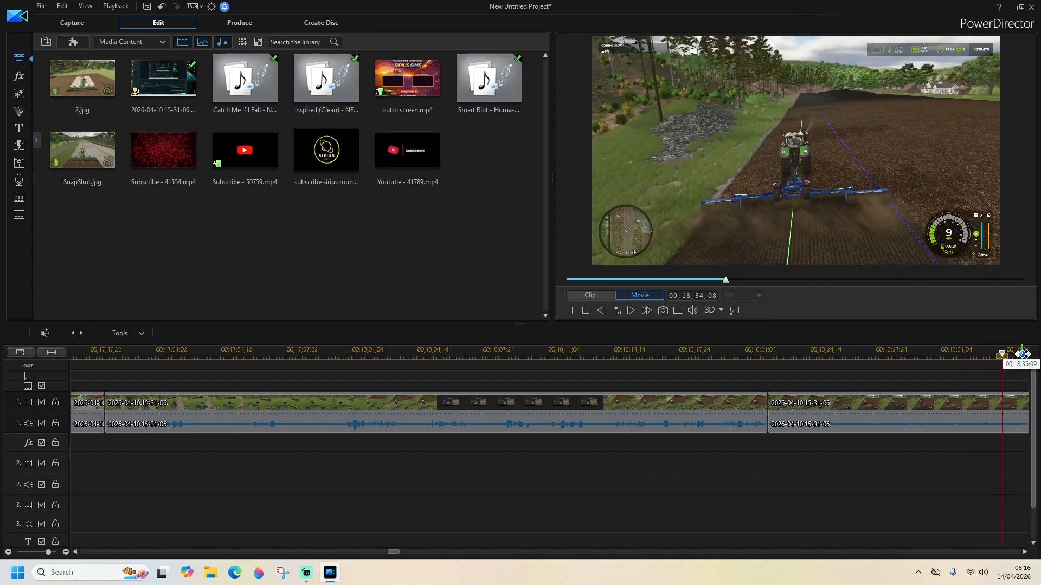
pyautogui.click(962, 352)
pyautogui.moveTo(962, 351); pyautogui.dragTo(1022, 357)
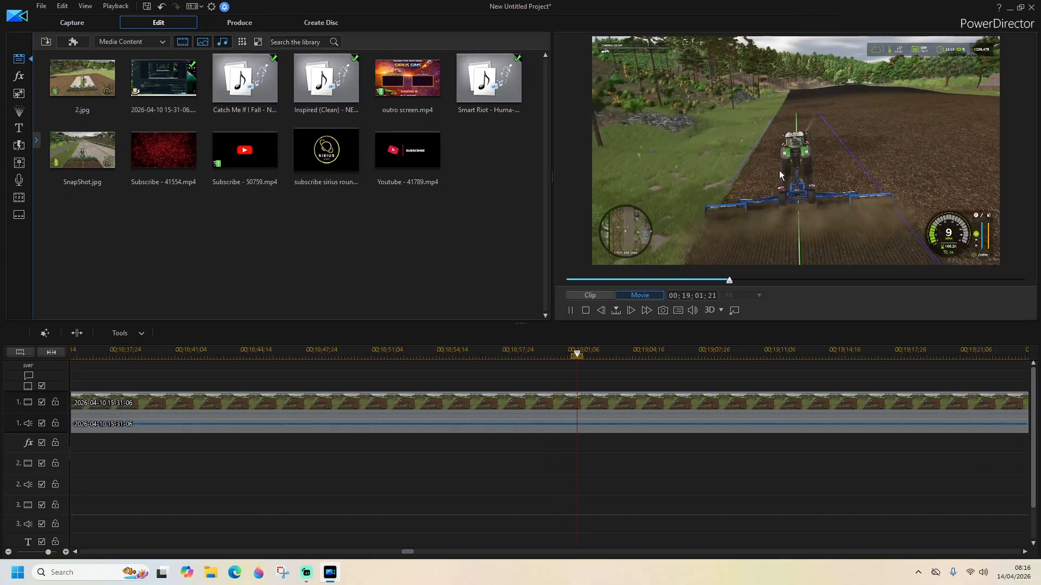
pyautogui.click(823, 353)
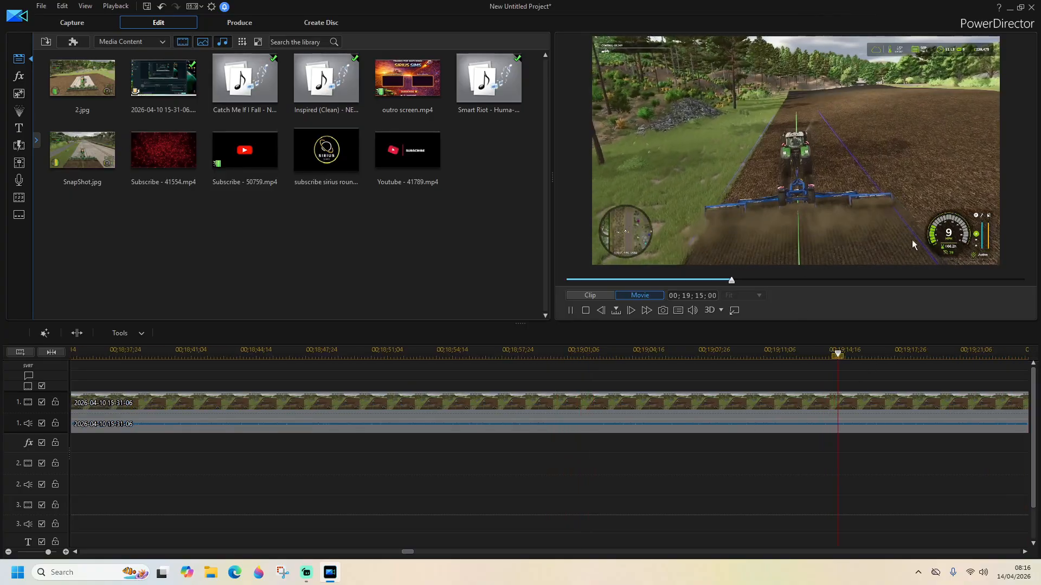
pyautogui.click(1015, 353)
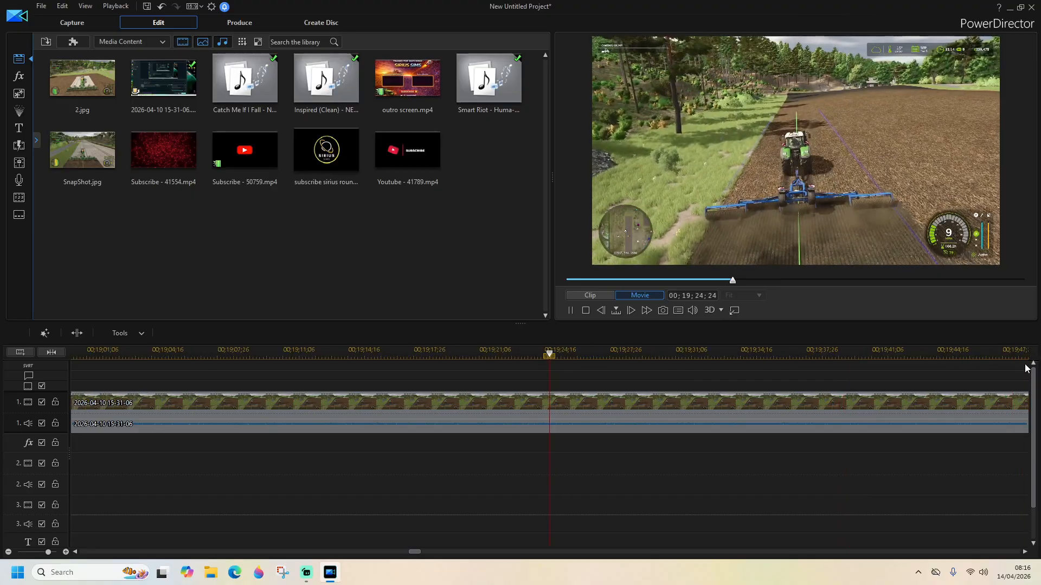
pyautogui.click(1007, 353)
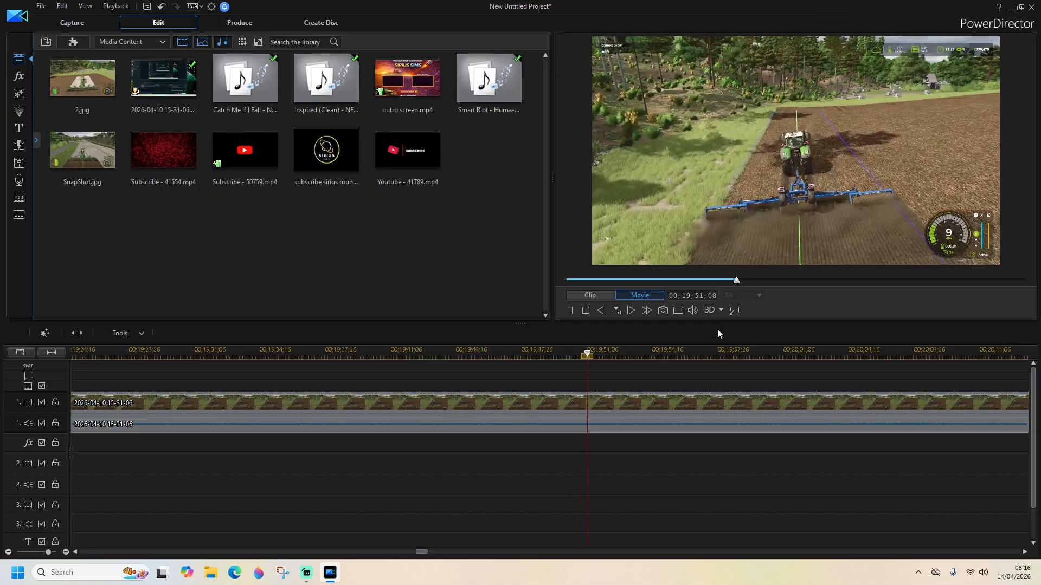
pyautogui.click(570, 310)
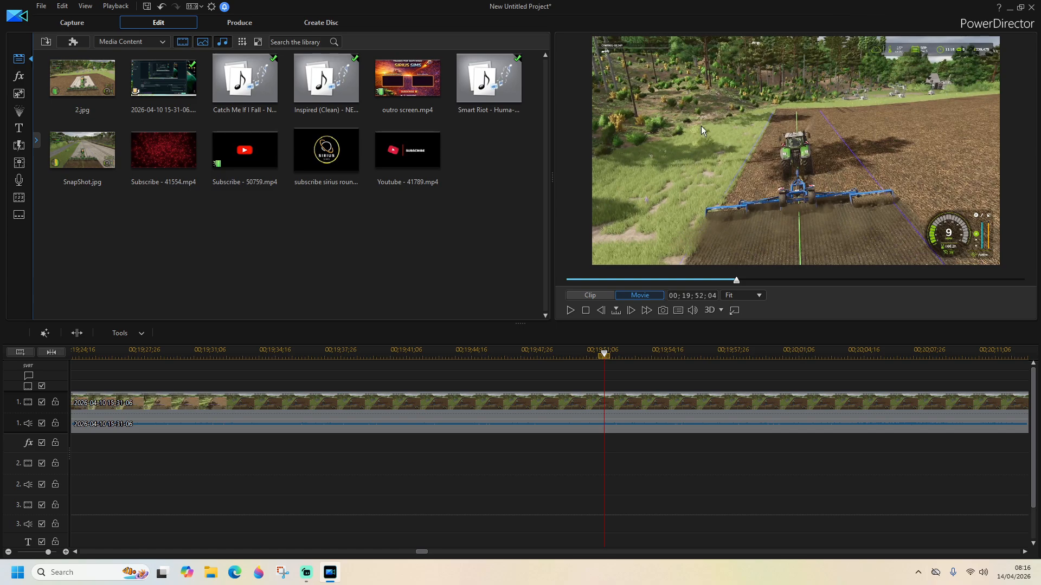
# Save a snapshot of the paused frame to the Desktop as SnapShot2
pyautogui.click(140, 64)
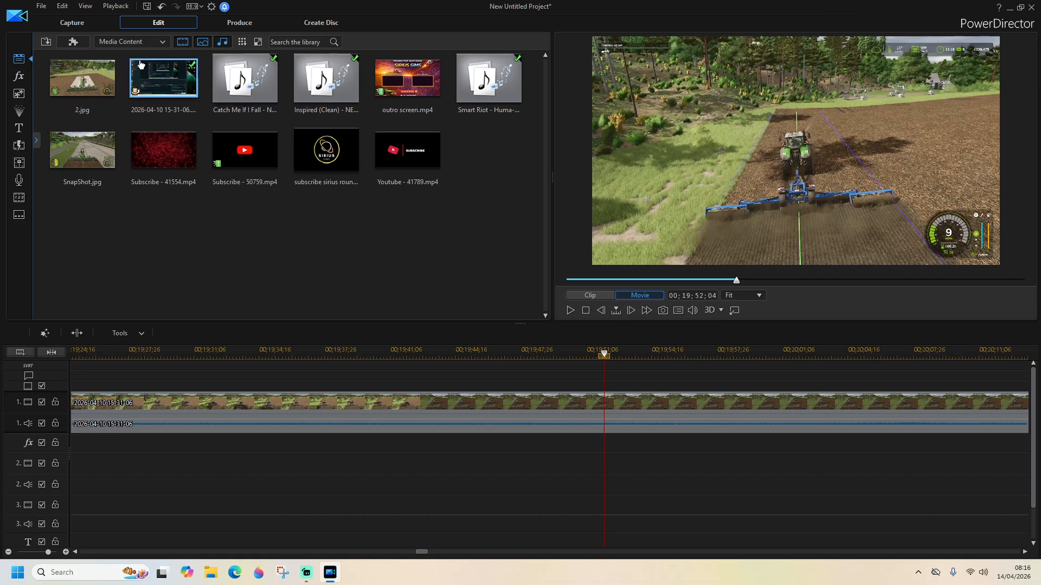
pyautogui.click(76, 65)
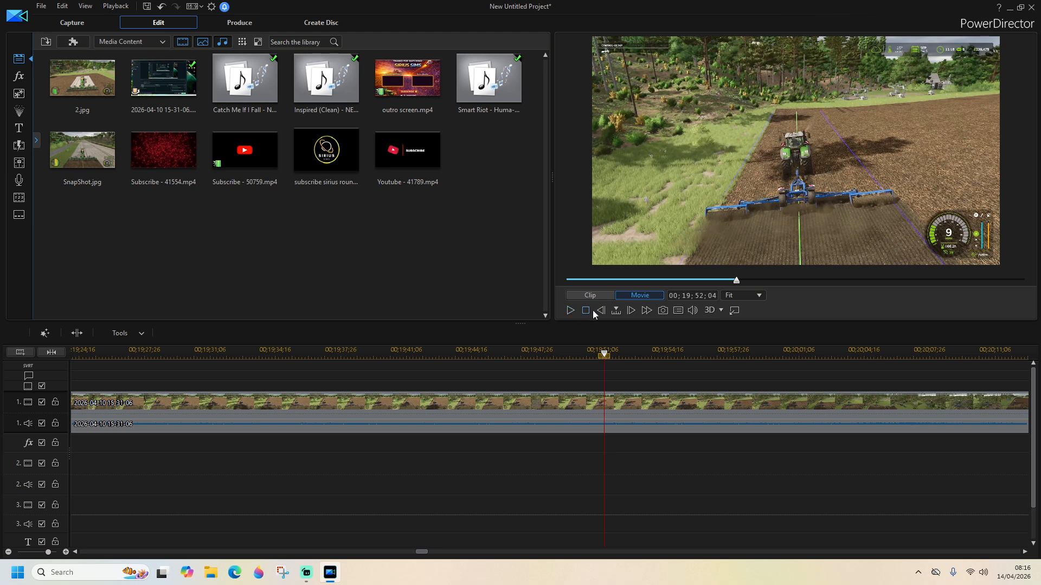
pyautogui.click(663, 311)
pyautogui.click(385, 283)
pyautogui.doubleClick(453, 353)
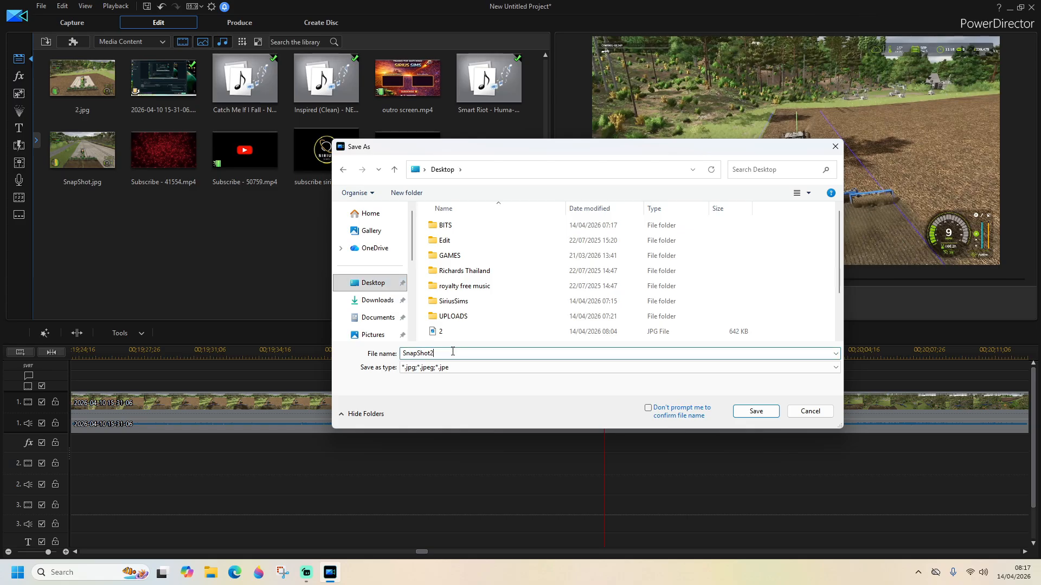
pyautogui.click(754, 411)
# Skim through the remaining field-rolling footage and pause on the low-angle tractor view at 00;23;31;18
pyautogui.click(569, 310)
pyautogui.click(794, 353)
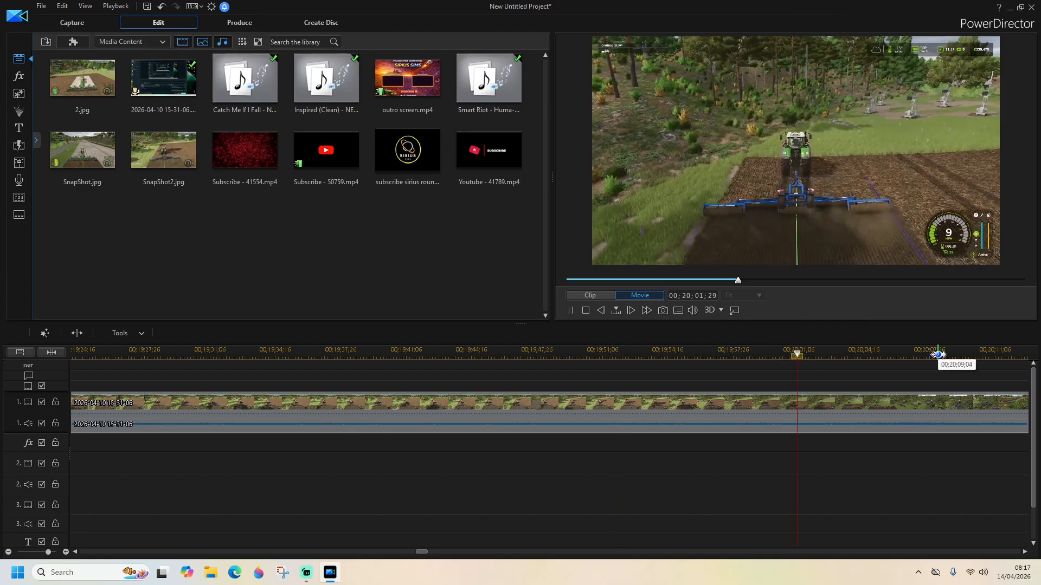
pyautogui.click(938, 355)
pyautogui.click(1009, 354)
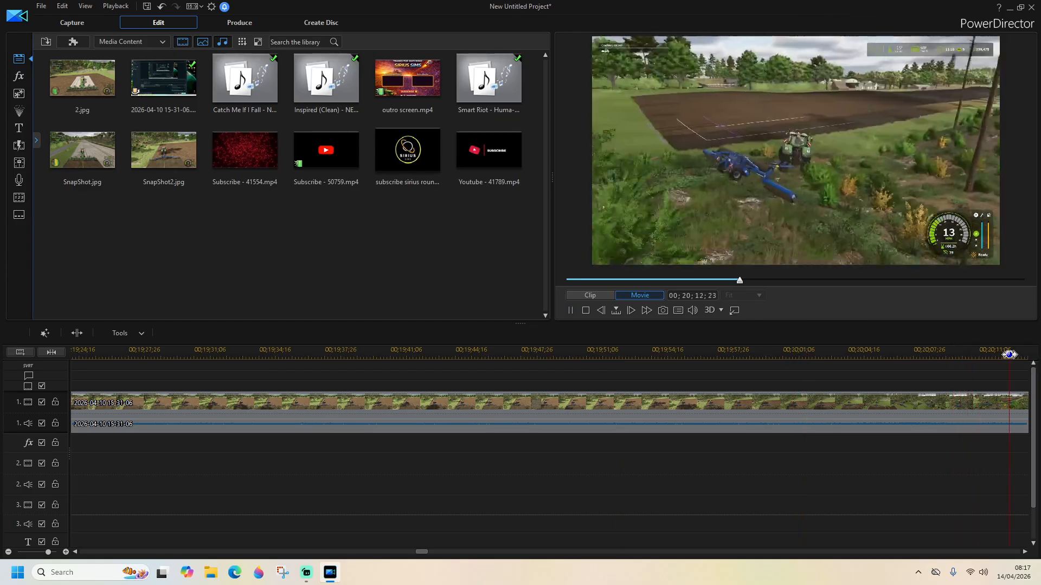
pyautogui.click(948, 354)
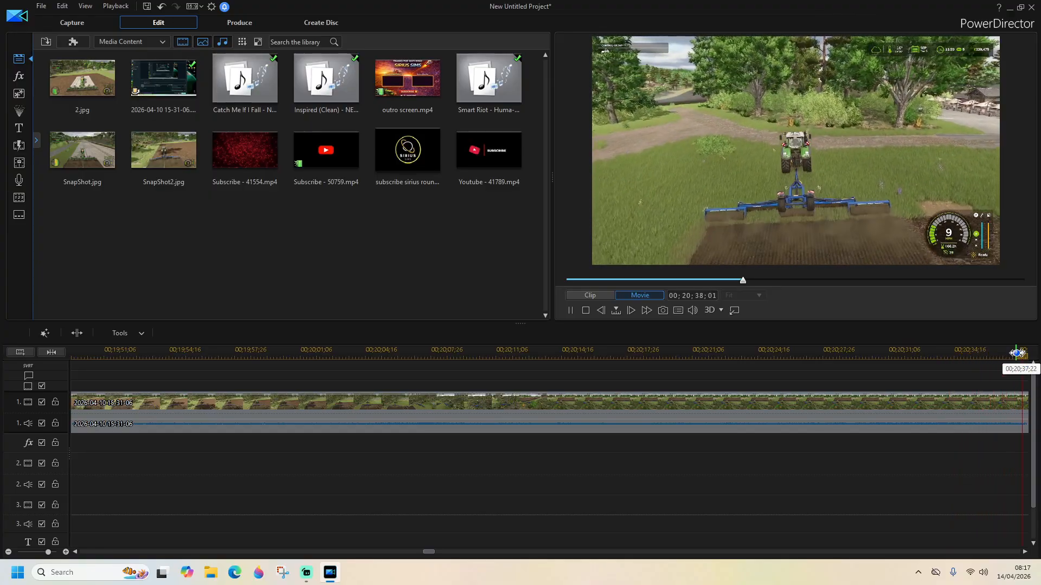
pyautogui.click(1018, 354)
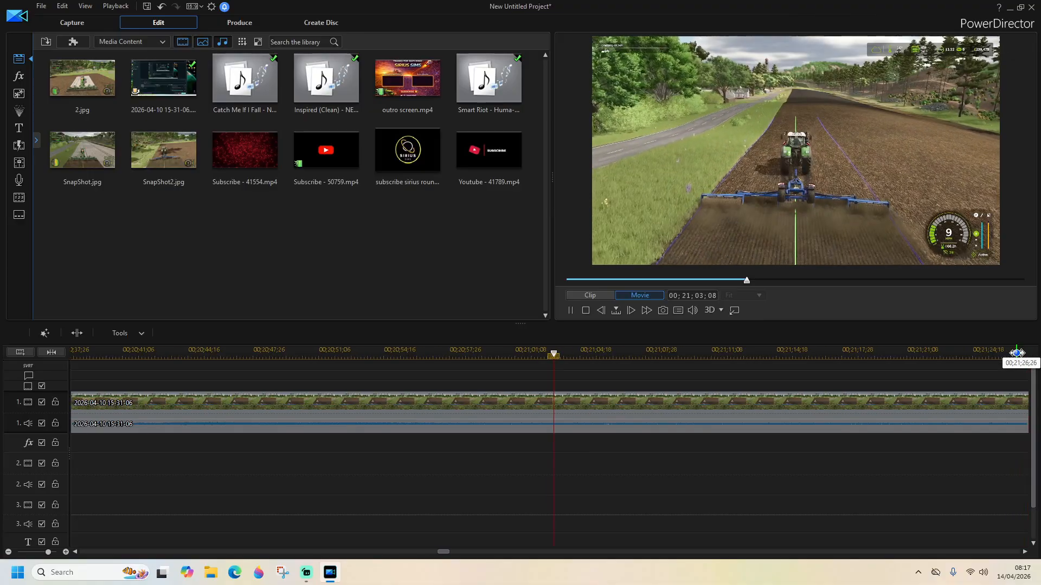
pyautogui.click(1017, 354)
pyautogui.click(1016, 354)
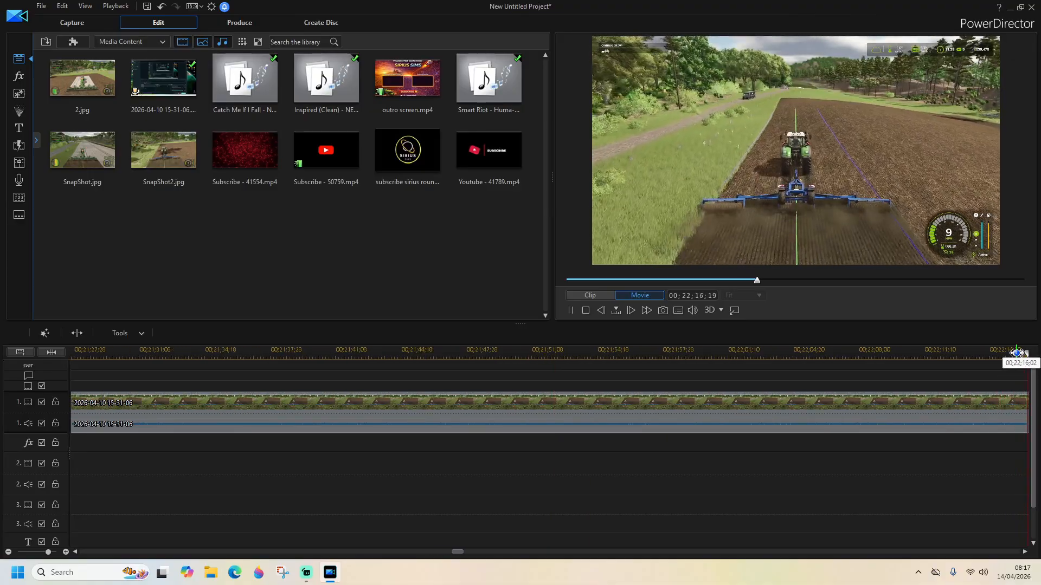
pyautogui.click(1017, 354)
pyautogui.click(1017, 353)
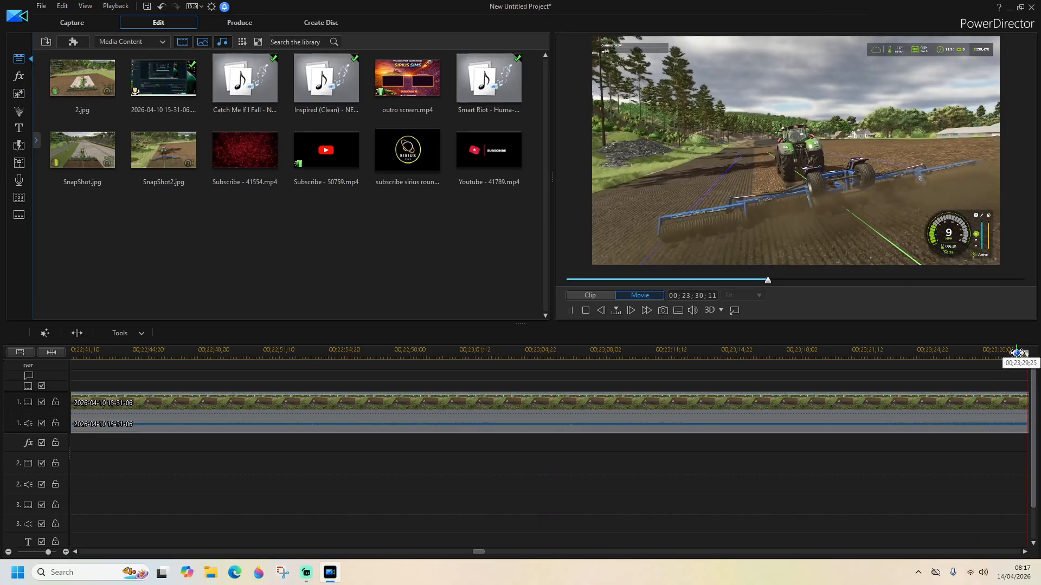
pyautogui.click(1017, 354)
pyautogui.click(571, 314)
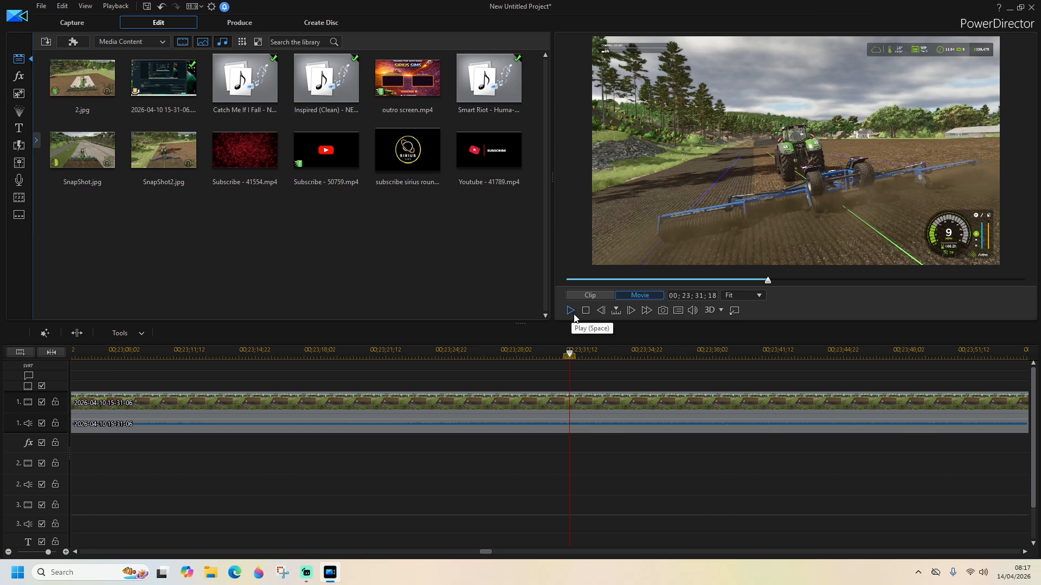
# Save a snapshot of the paused low-angle tractor frame to the Desktop as SnapShot3
pyautogui.click(661, 312)
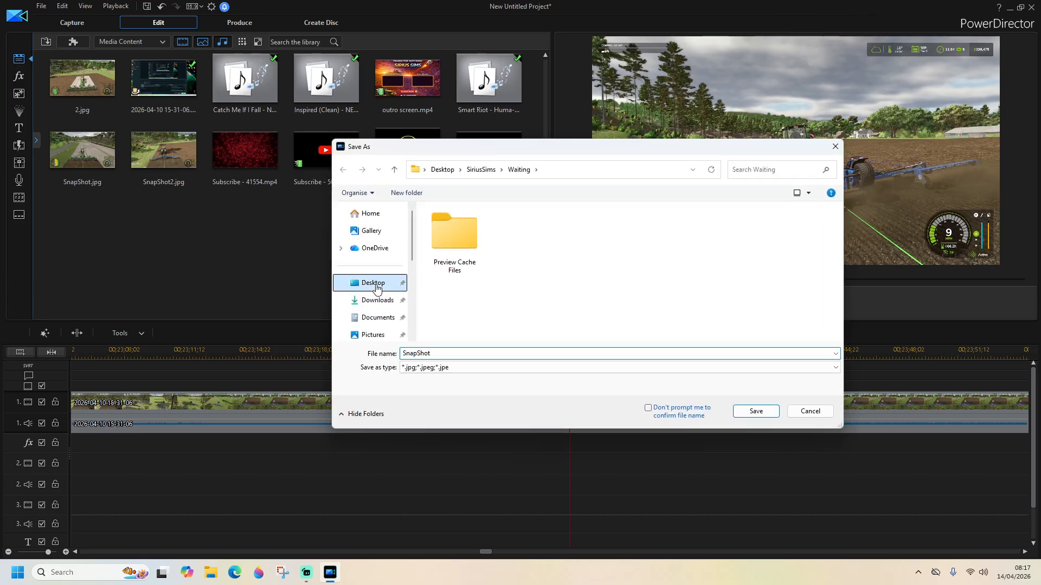
pyautogui.click(377, 285)
pyautogui.click(443, 354)
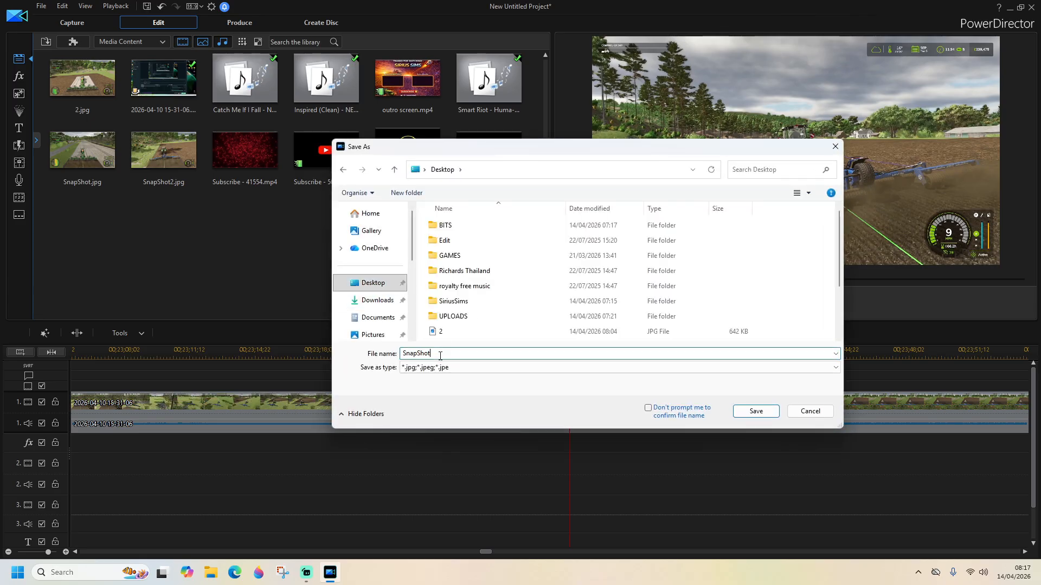
pyautogui.click(753, 410)
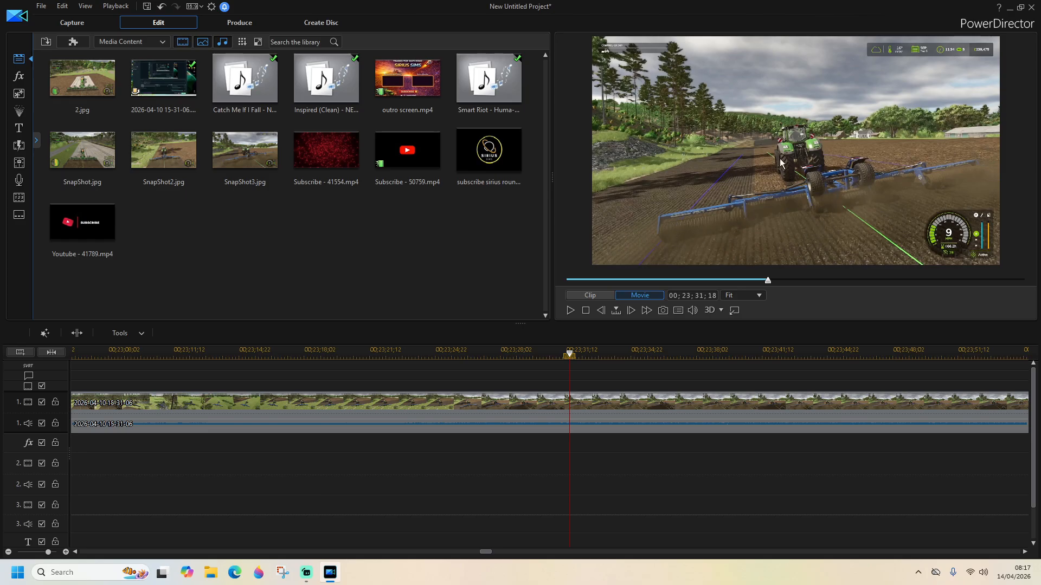
# Skim through the remaining field-rolling footage to locate where the rolling section ends, around 00;31;00
pyautogui.click(572, 311)
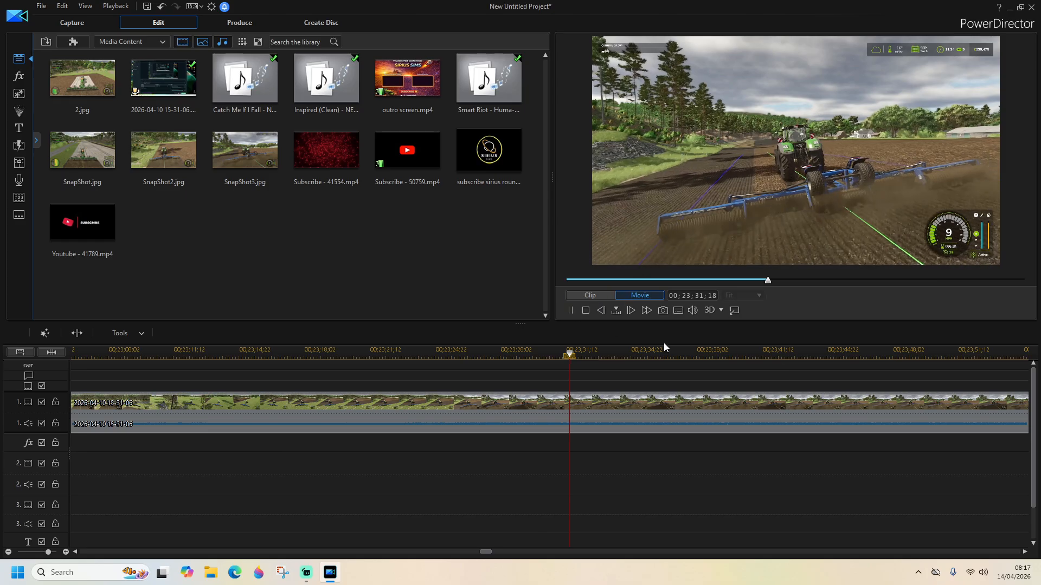
pyautogui.click(764, 356)
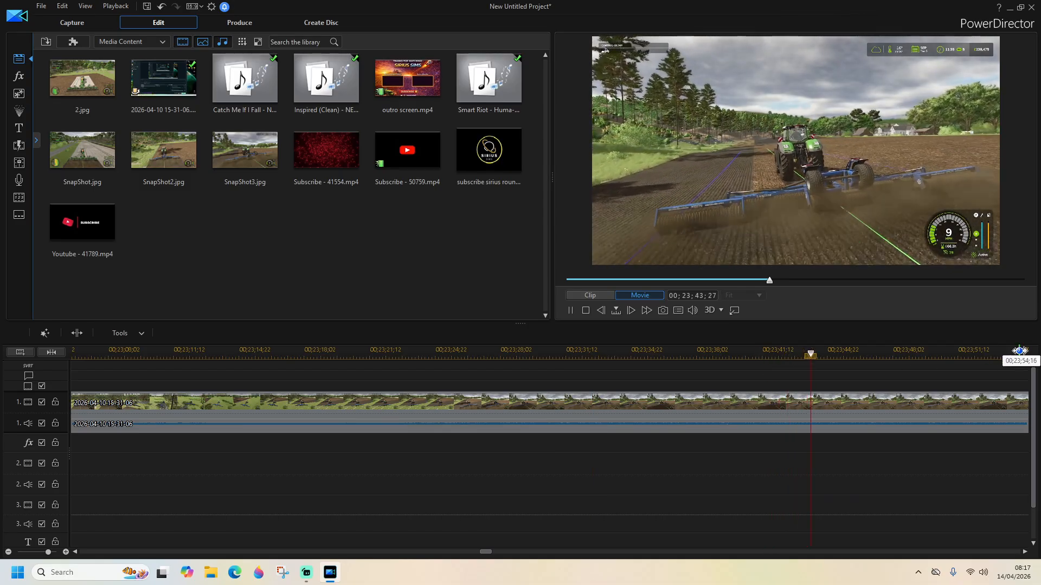
pyautogui.click(1012, 355)
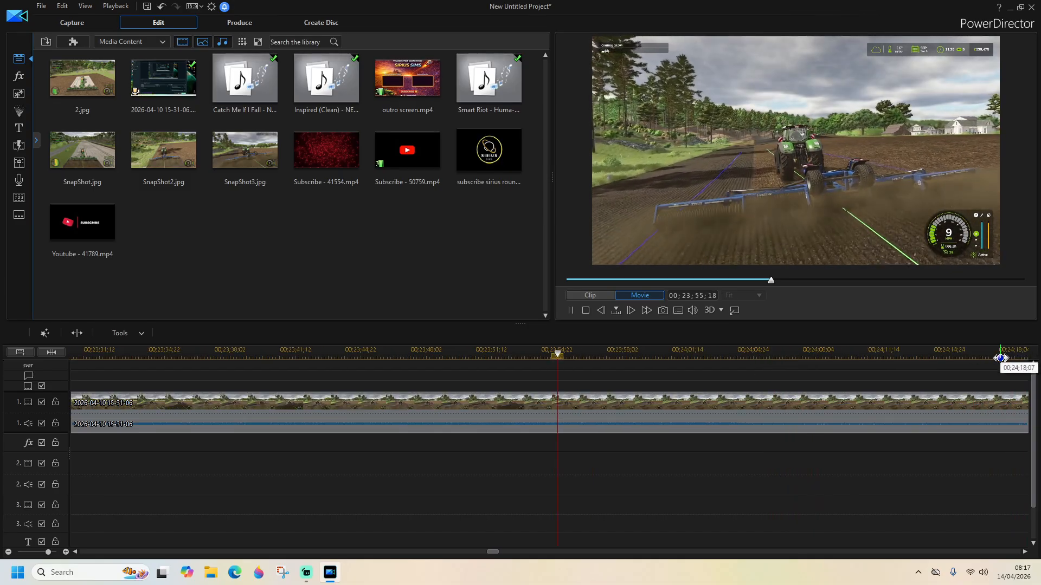
pyautogui.click(1014, 356)
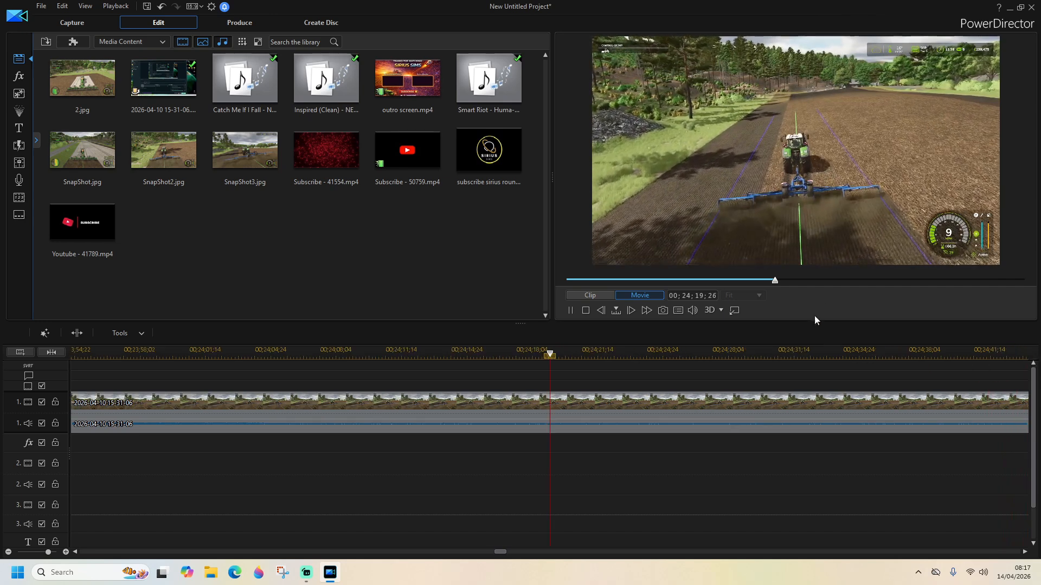
pyautogui.click(805, 278)
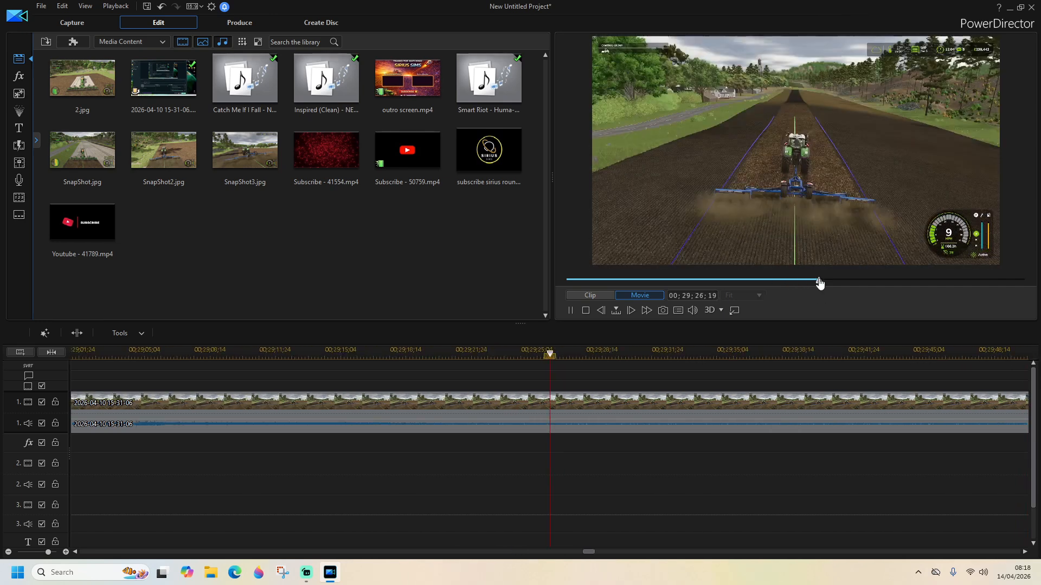
pyautogui.click(835, 278)
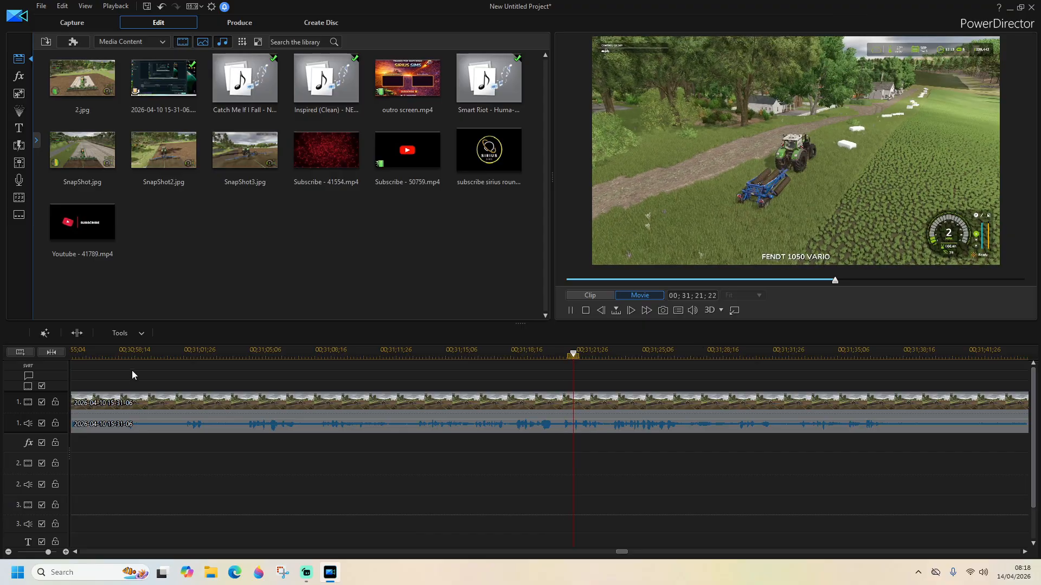
pyautogui.click(139, 353)
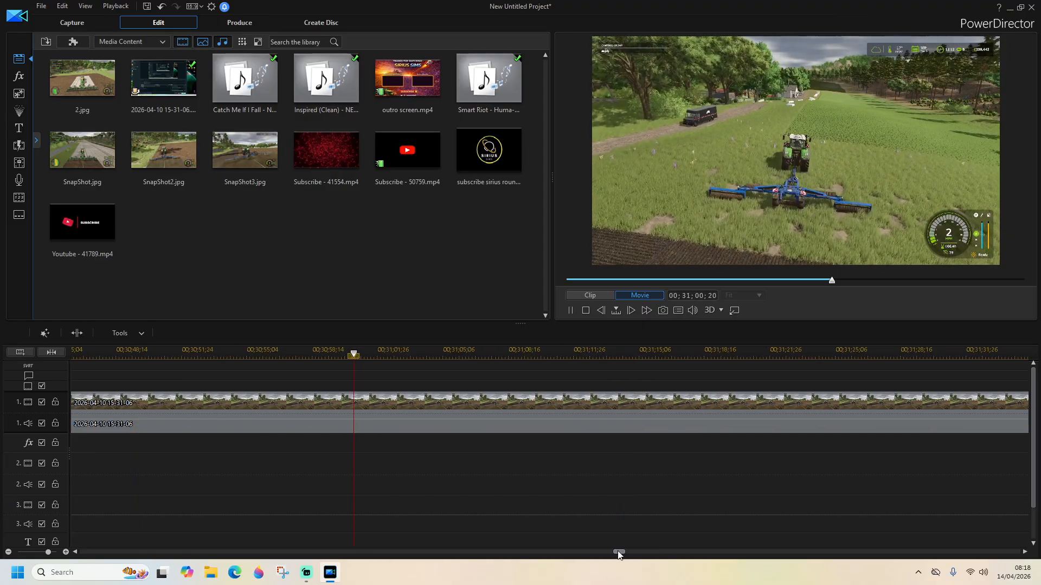
# Split the footage at 00;30;47;11, just before the speech in the audio resumes
pyautogui.moveTo(622, 554); pyautogui.dragTo(613, 552)
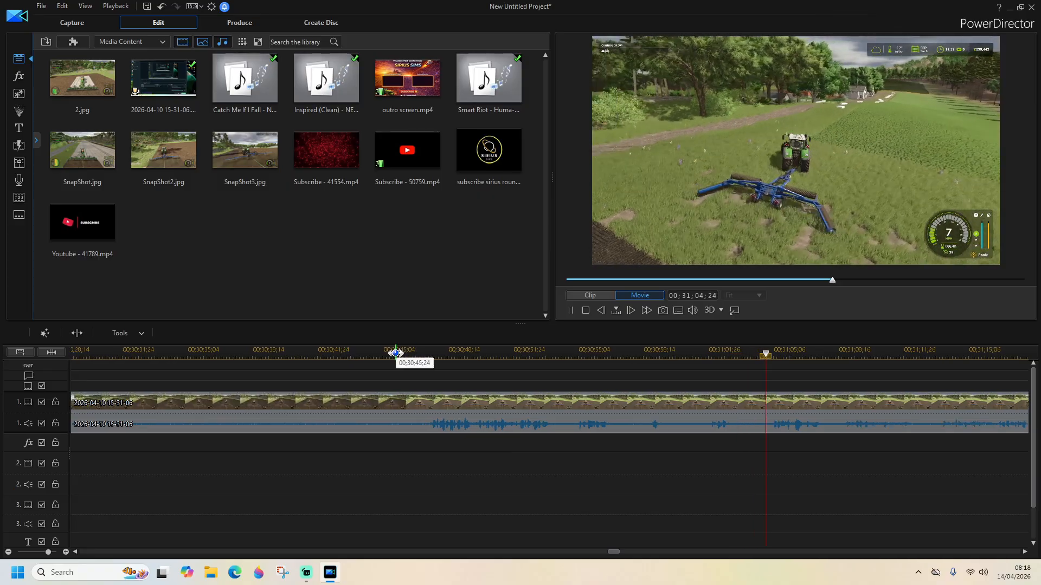
pyautogui.click(382, 353)
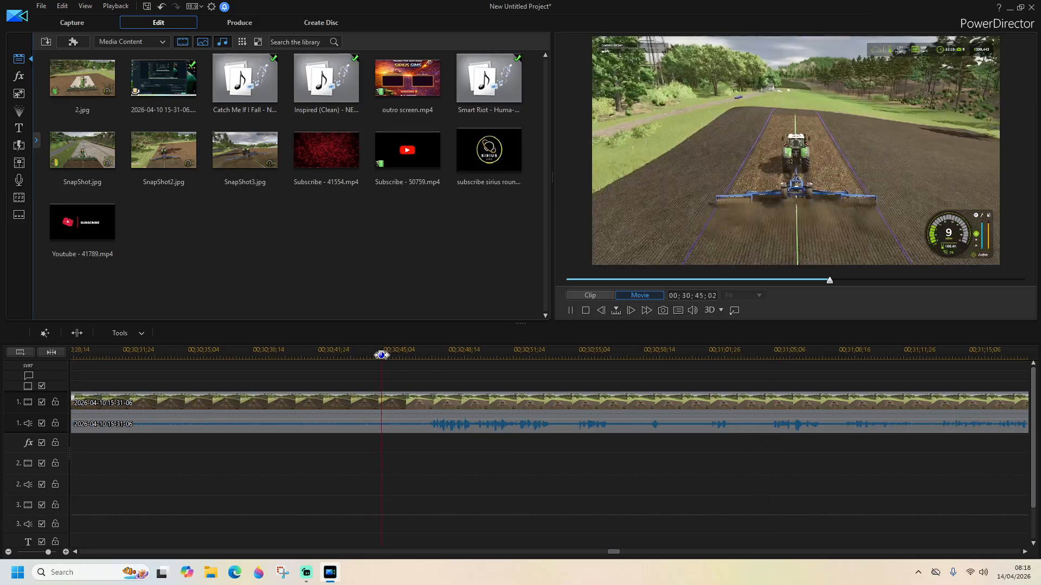
pyautogui.click(570, 310)
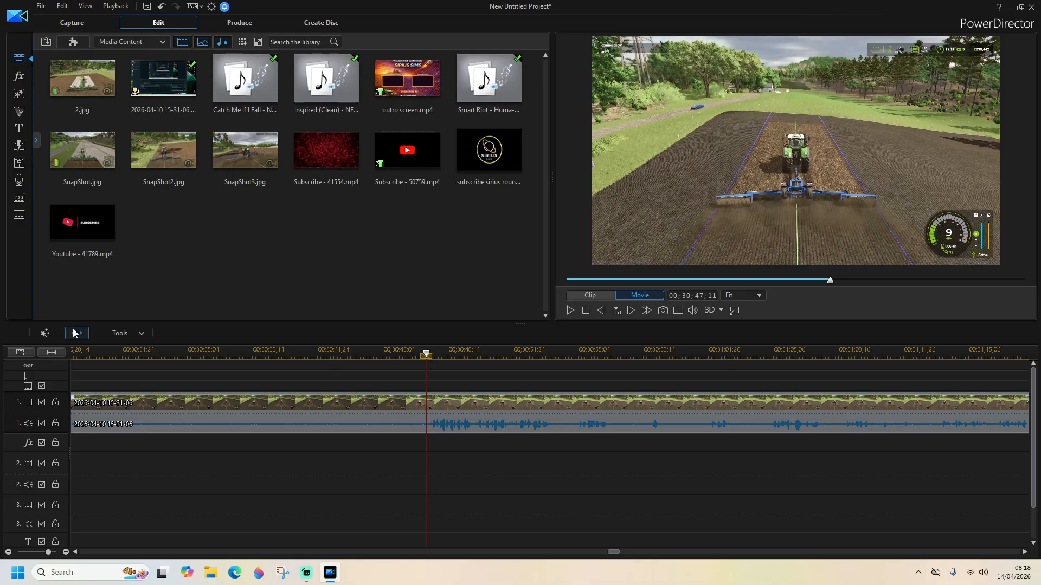
pyautogui.click(76, 333)
# Speed up the entire field-rolling clip before the new cut with a speed multiplier of 7
pyautogui.click(401, 415)
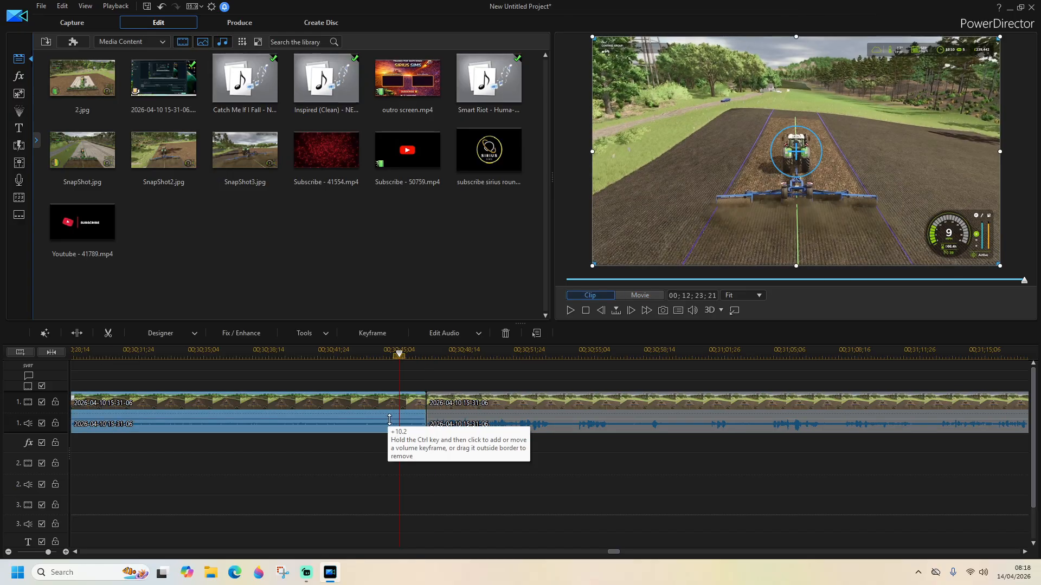
pyautogui.click(301, 334)
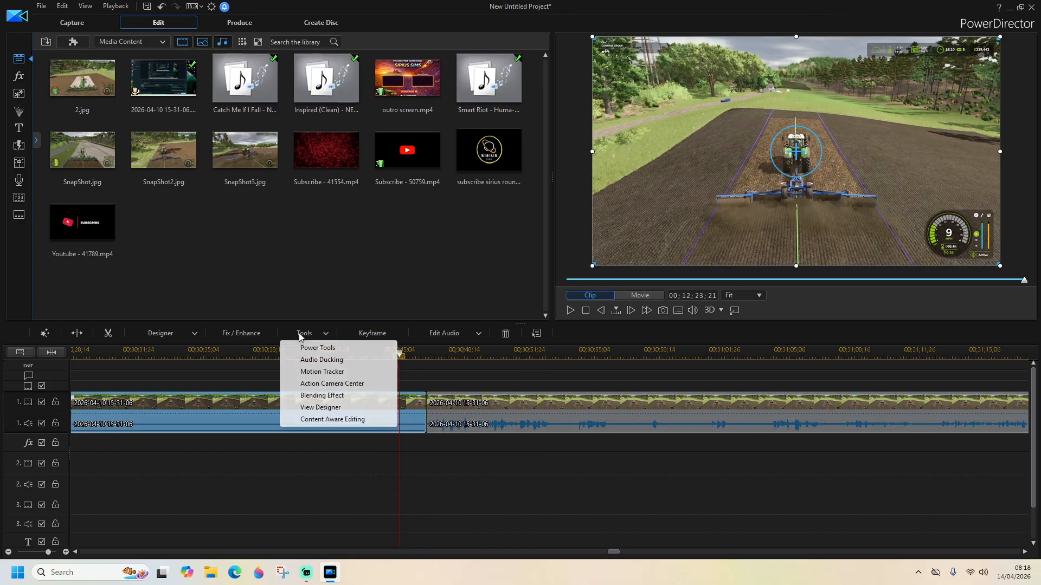
pyautogui.click(331, 348)
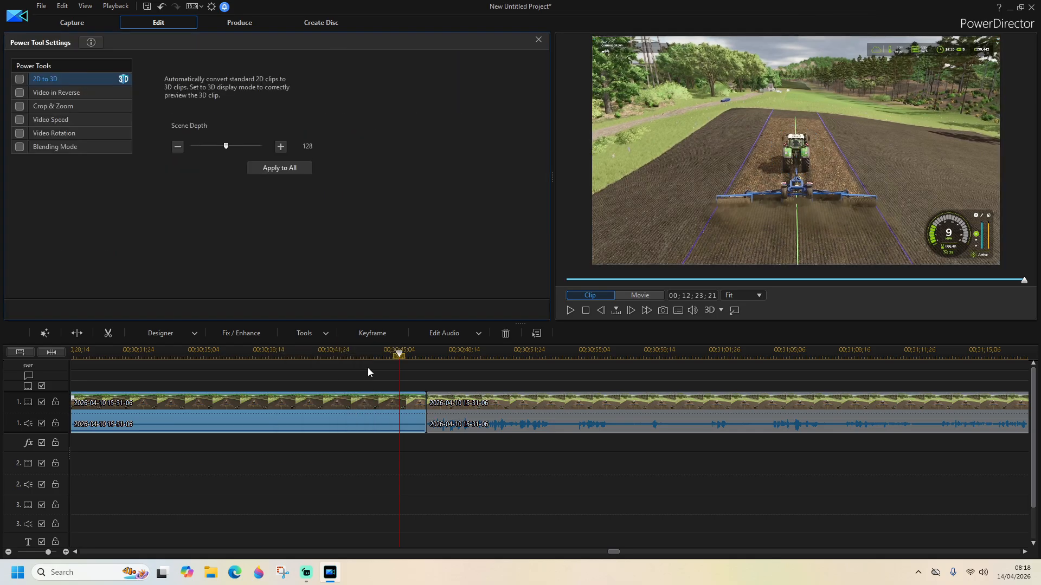
pyautogui.click(69, 122)
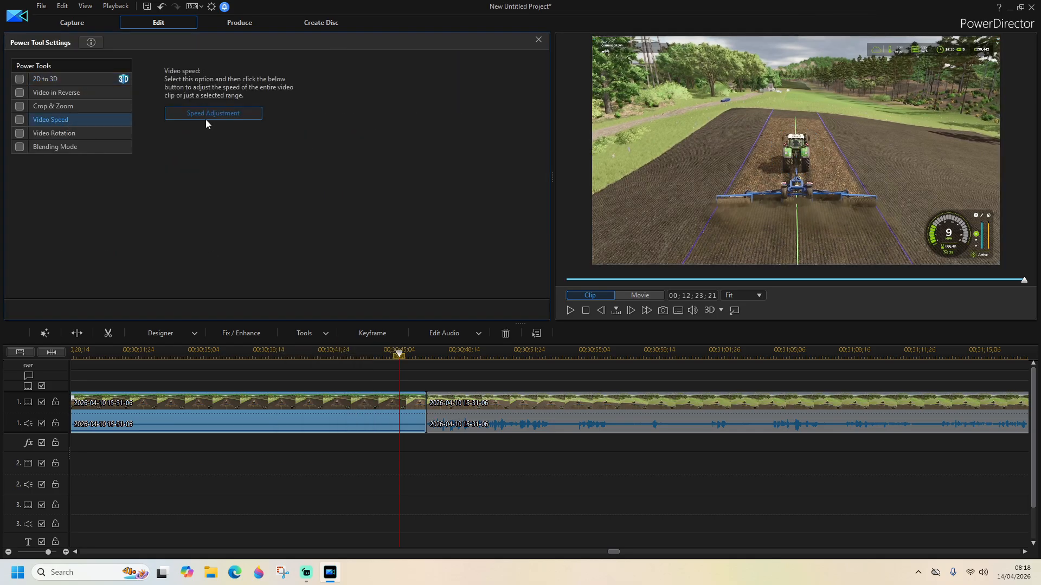
pyautogui.click(206, 115)
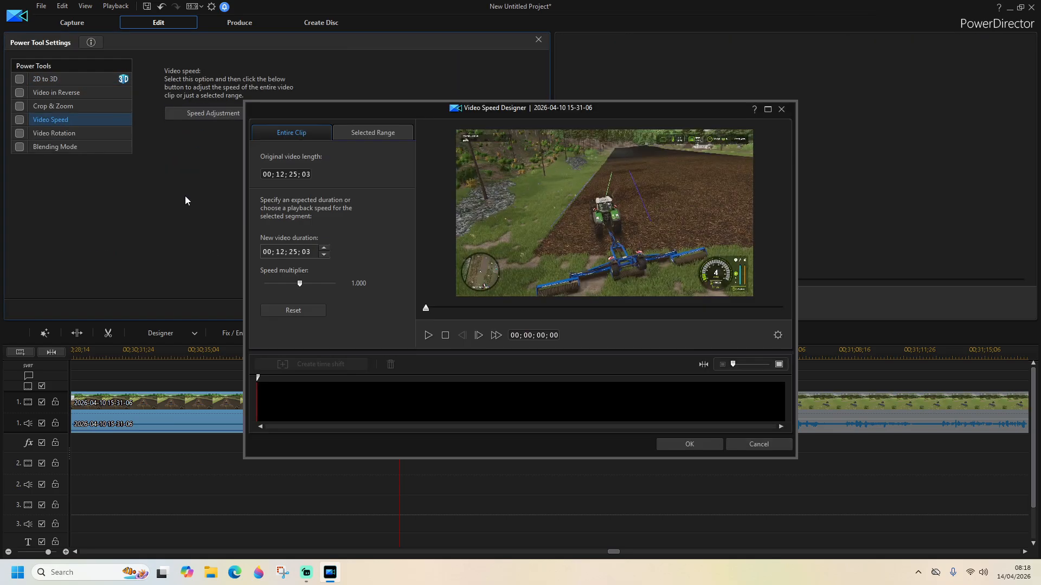
pyautogui.doubleClick(363, 284)
pyautogui.write('7')
pyautogui.press('Return')
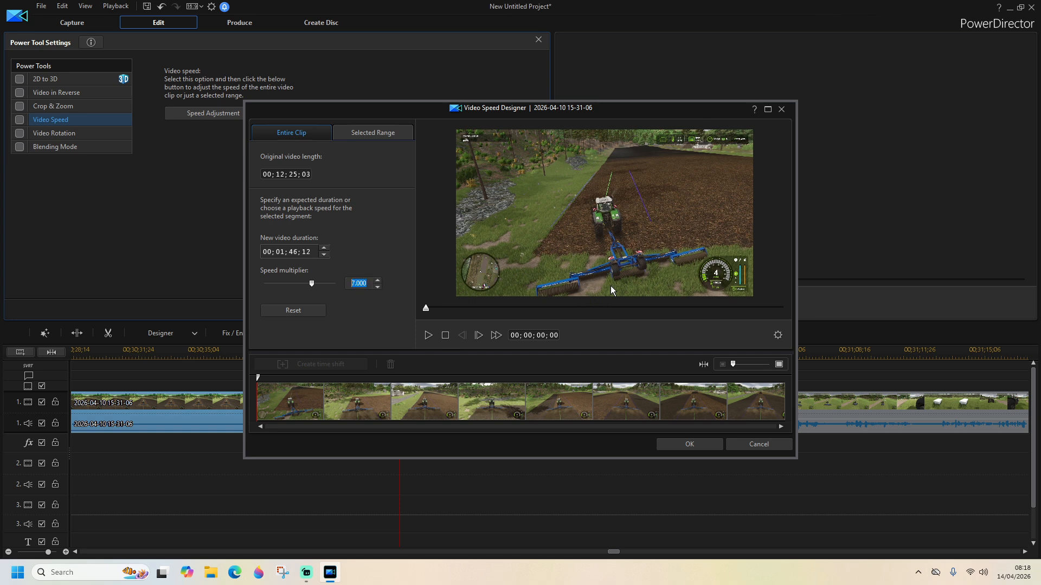
pyautogui.press('Return')
pyautogui.click(690, 444)
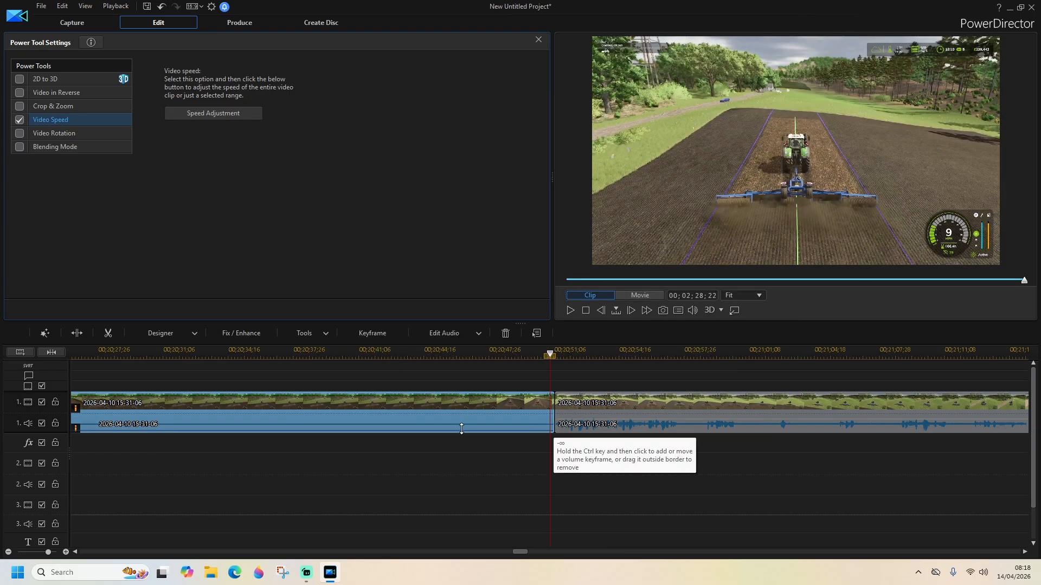
# Go back to the start of the sped-up clip and lock video track 1 and audio track 1
pyautogui.moveTo(519, 552); pyautogui.dragTo(472, 564)
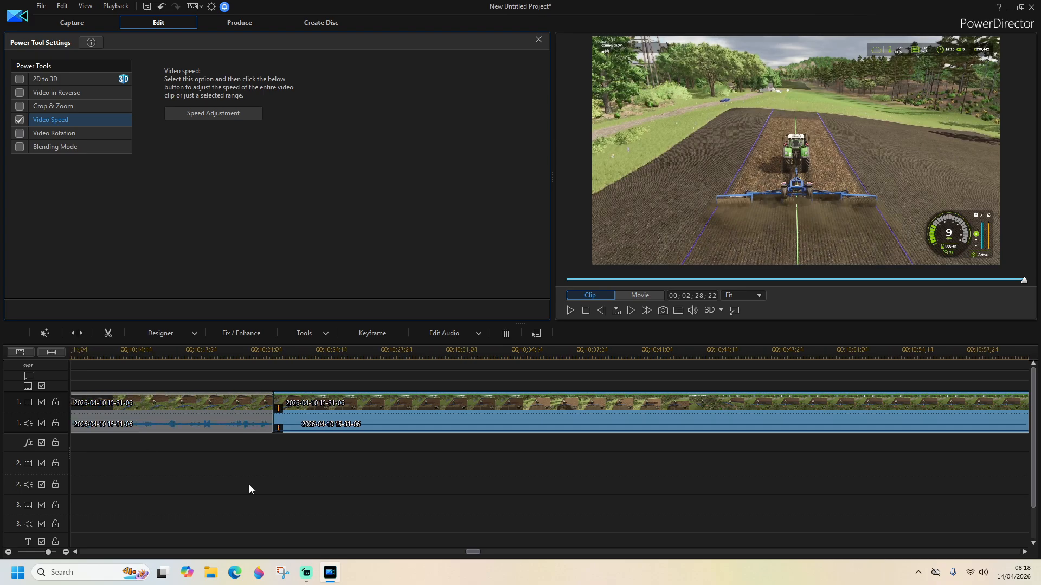
pyautogui.click(55, 402)
pyautogui.click(56, 423)
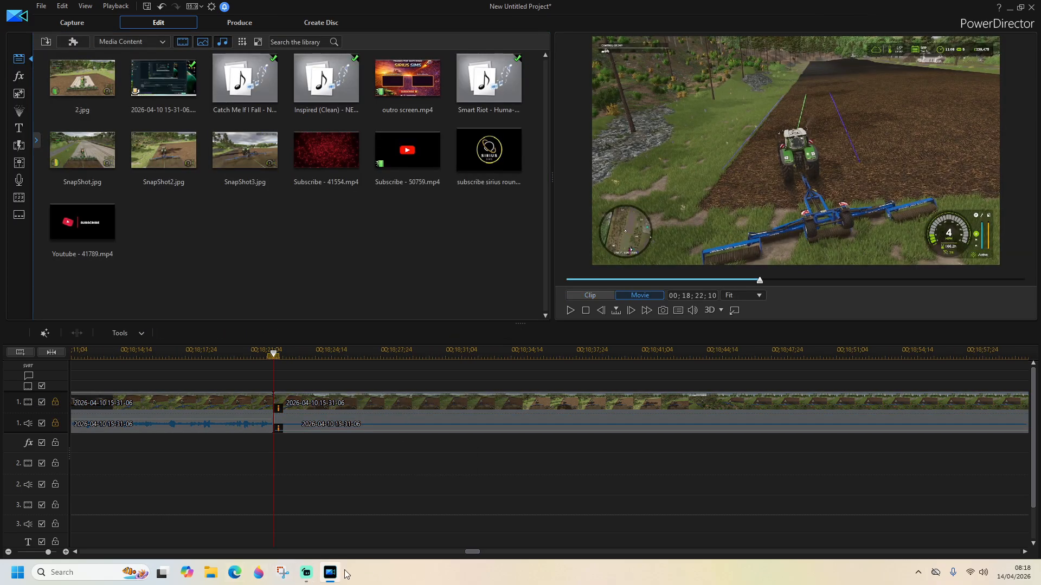
# Switch to the desktop, open the youtube folder inside royalty free music, and preview the track All I Am - Dyalla
pyautogui.click(1009, 9)
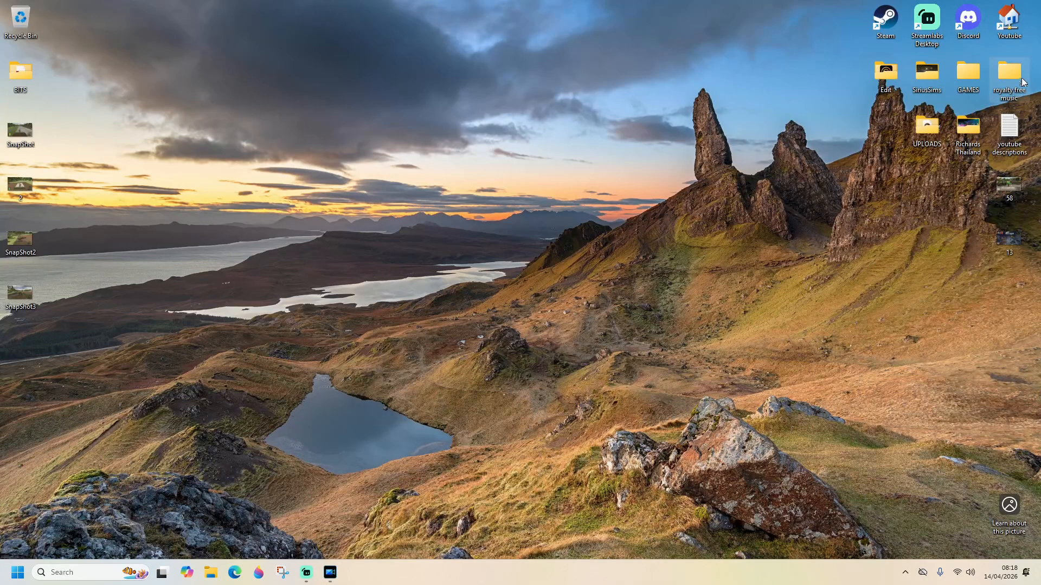
pyautogui.doubleClick(1009, 75)
pyautogui.doubleClick(442, 231)
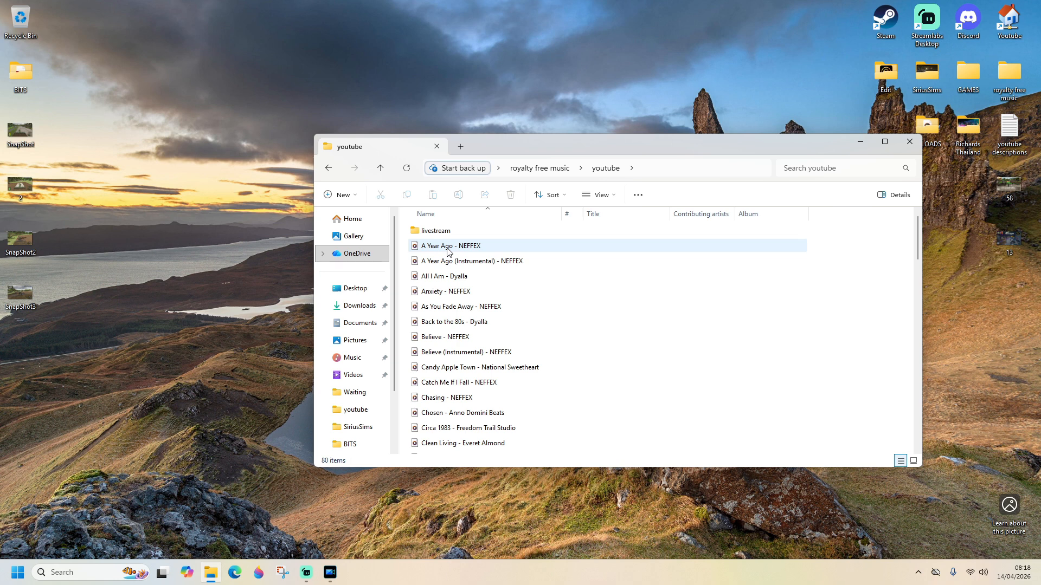
pyautogui.doubleClick(437, 277)
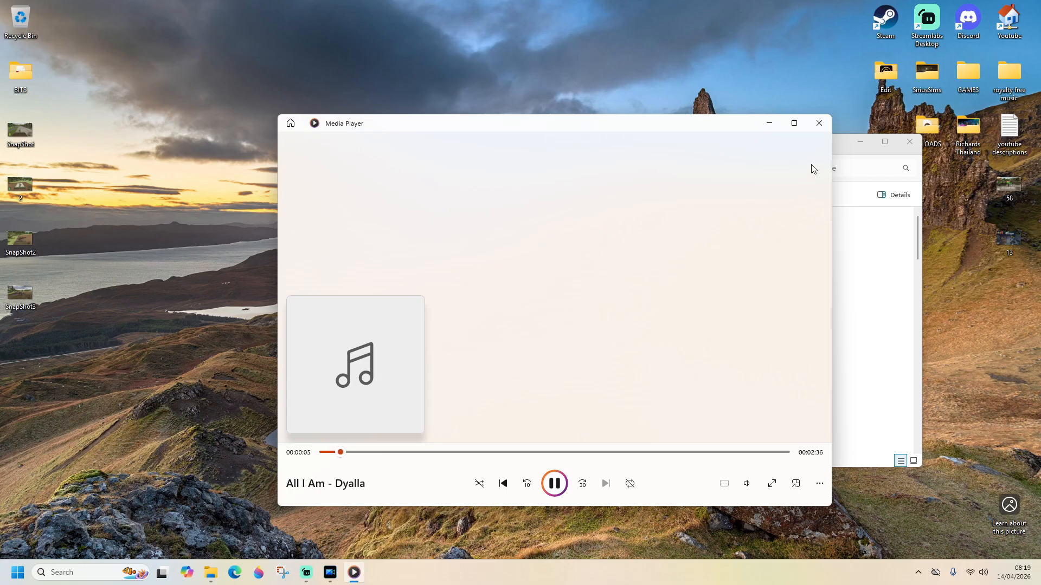
pyautogui.click(819, 123)
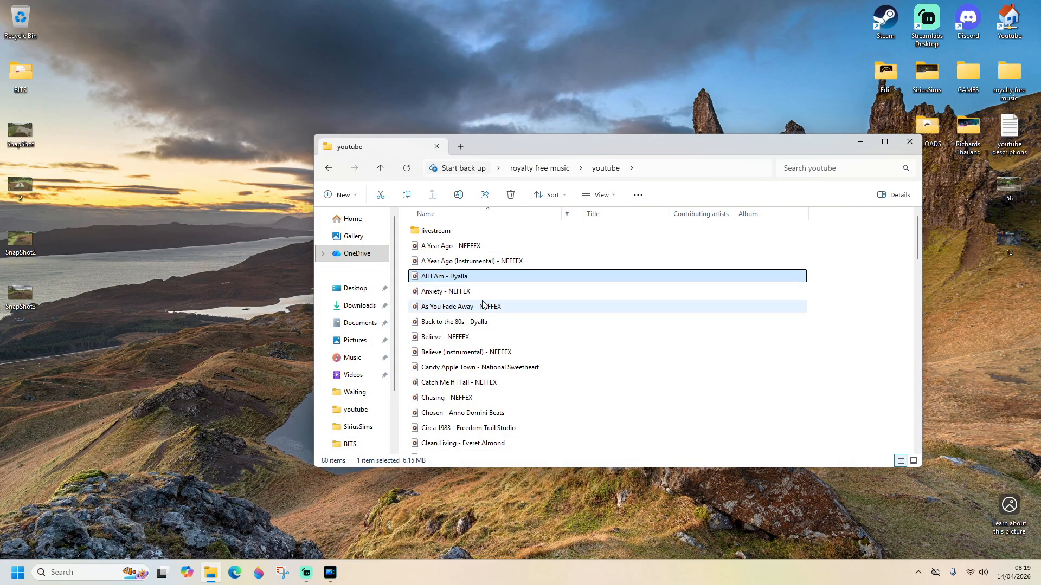
# Preview the track Believe - NEFFEX, including a passage near its end, and return to PowerDirector
pyautogui.doubleClick(477, 340)
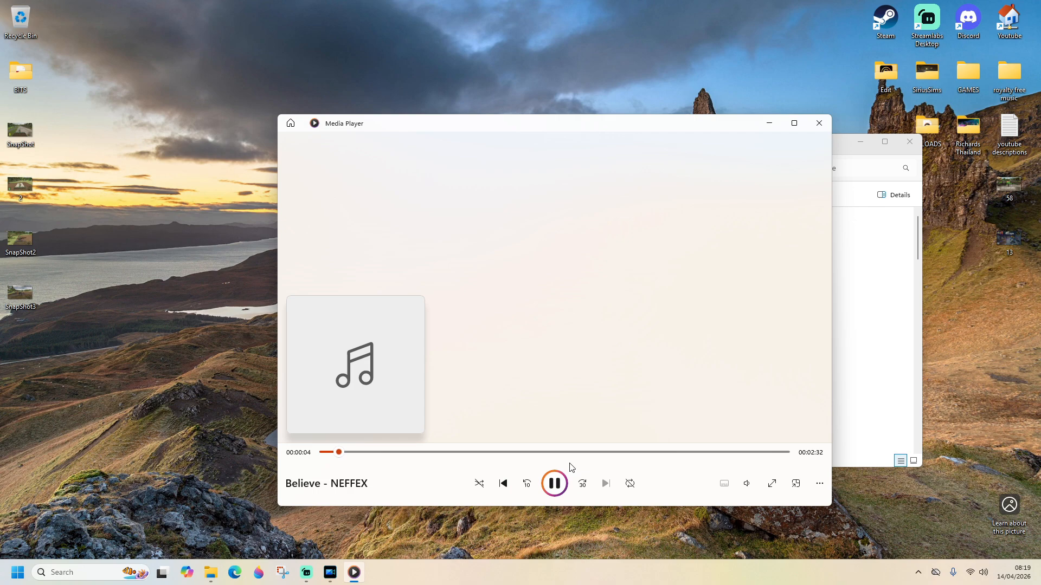
pyautogui.click(555, 487)
pyautogui.click(750, 452)
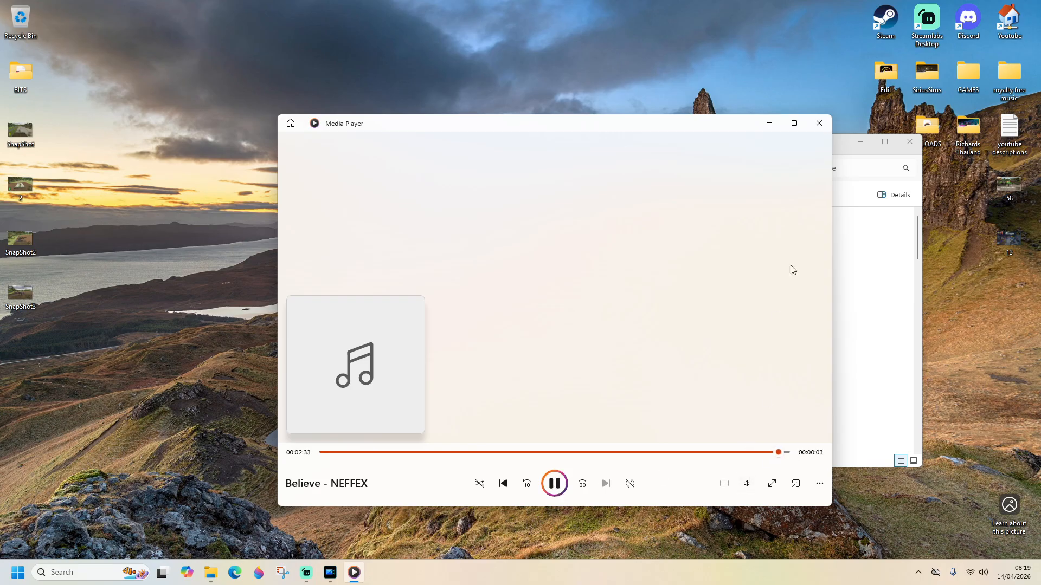
pyautogui.click(818, 125)
pyautogui.click(909, 143)
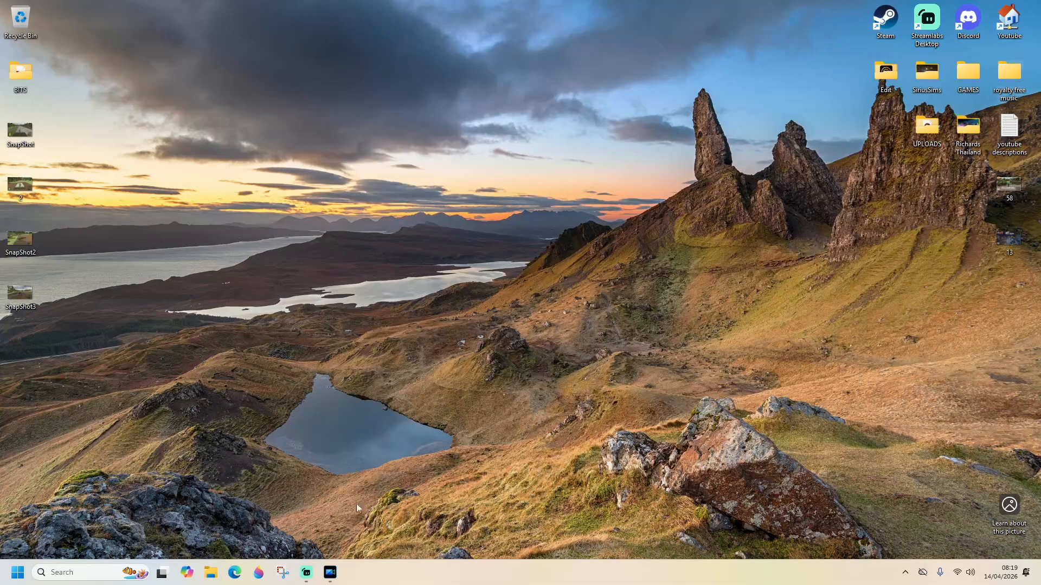
pyautogui.click(330, 573)
pyautogui.click(47, 42)
pyautogui.click(81, 52)
pyautogui.doubleClick(463, 350)
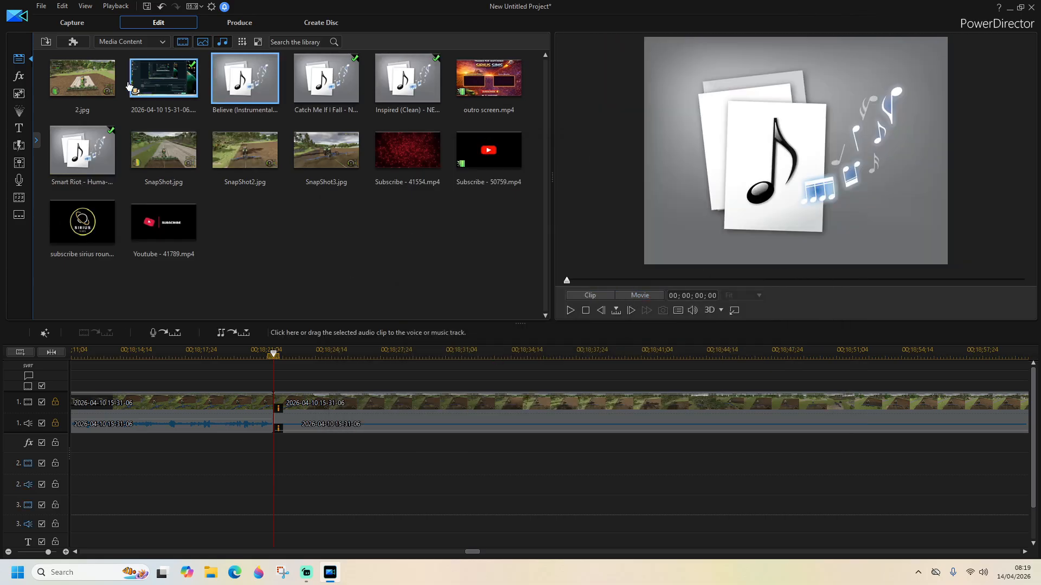
pyautogui.press('Delete')
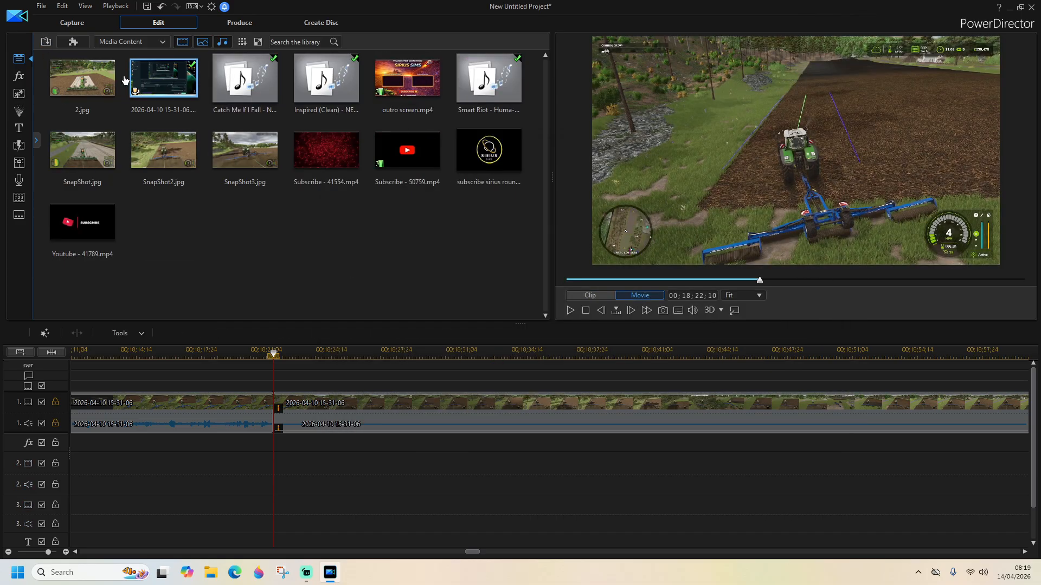
# Import Believe - NEFFEX.mp3 and place it on audio track 2, starting about 8 seconds before the sped-up clip
pyautogui.click(46, 42)
pyautogui.click(82, 52)
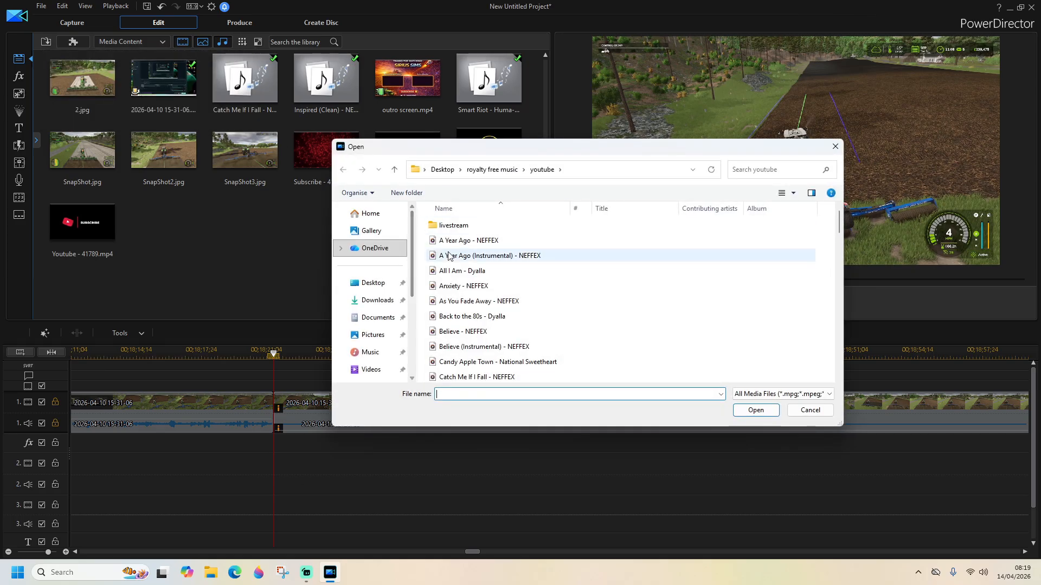
pyautogui.doubleClick(457, 332)
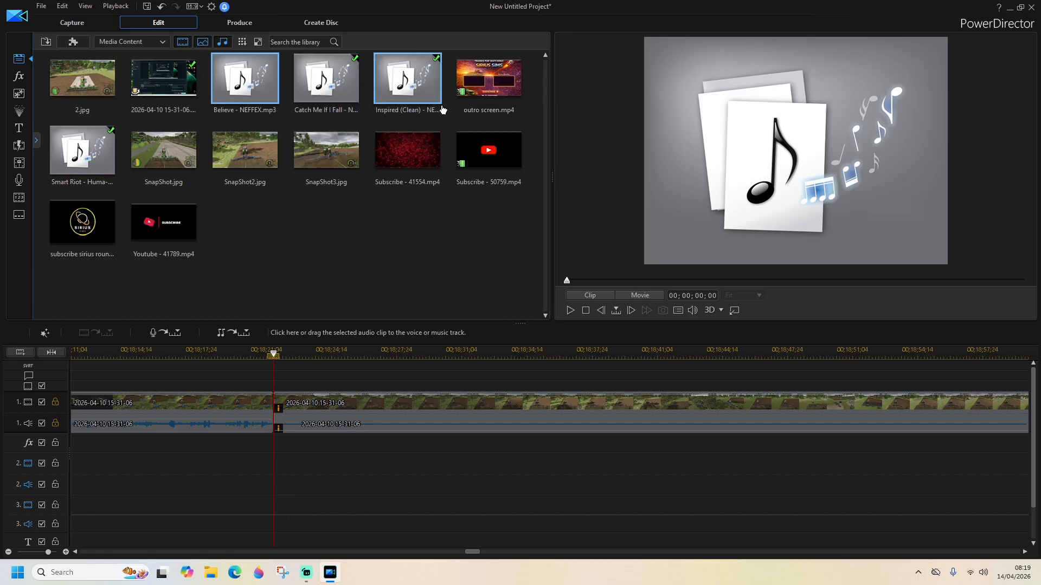
pyautogui.moveTo(258, 318); pyautogui.dragTo(187, 461)
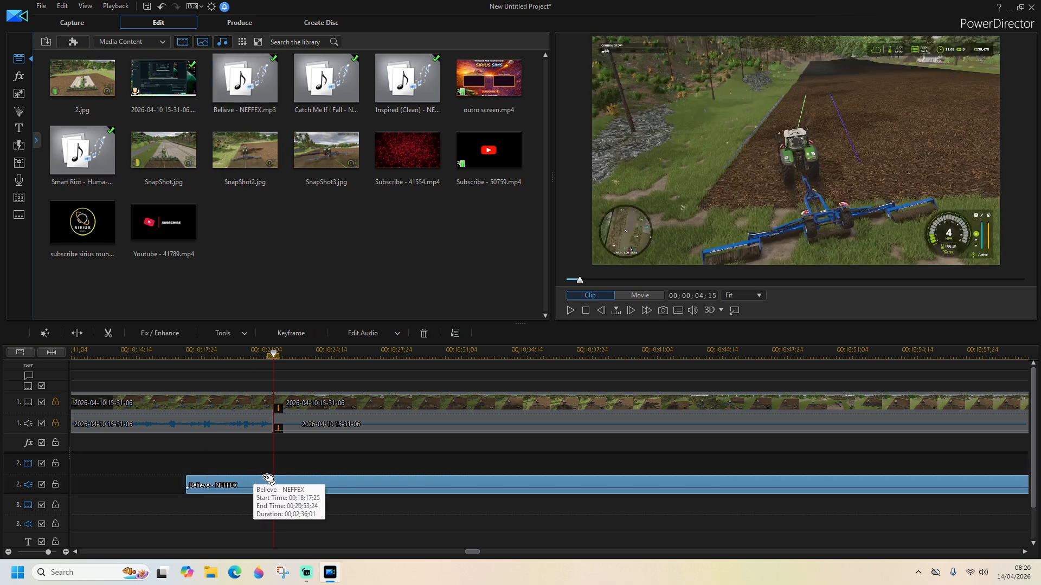
pyautogui.moveTo(350, 484); pyautogui.dragTo(278, 484)
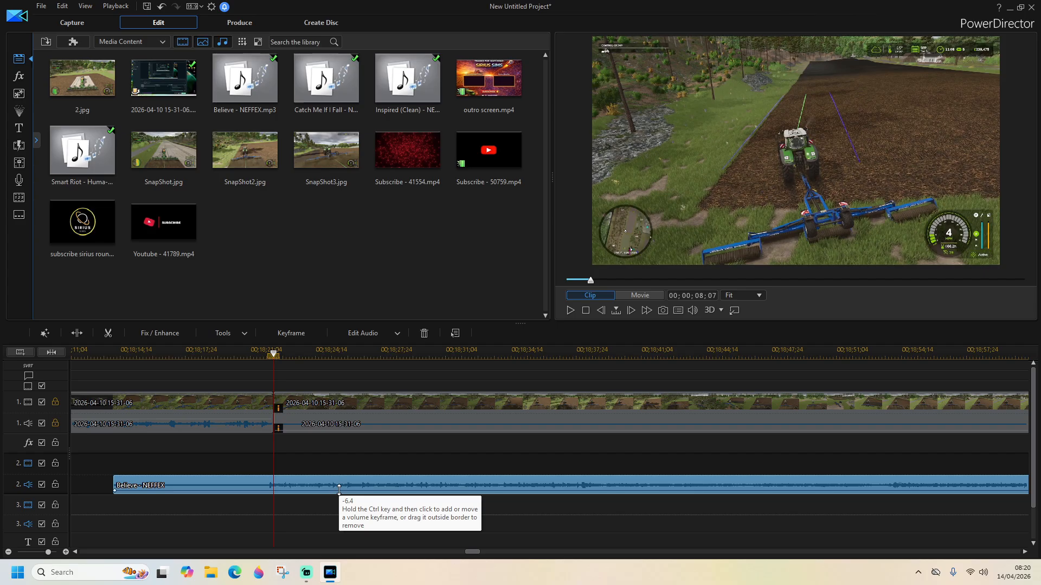
# Play the transition into the sped-up clip to check how the start of the Believe - NEFFEX music fits
pyautogui.click(206, 453)
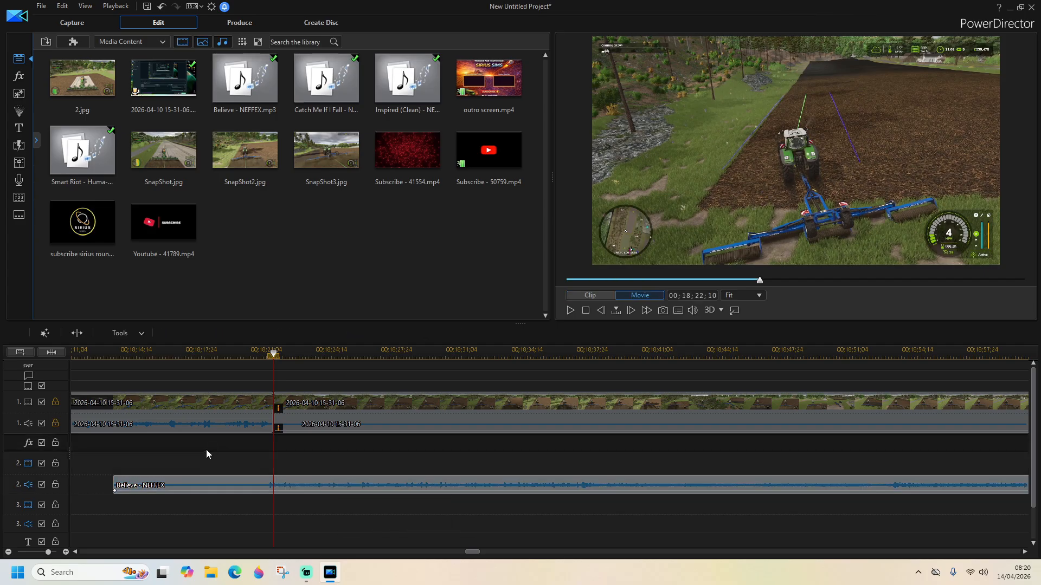
pyautogui.click(570, 310)
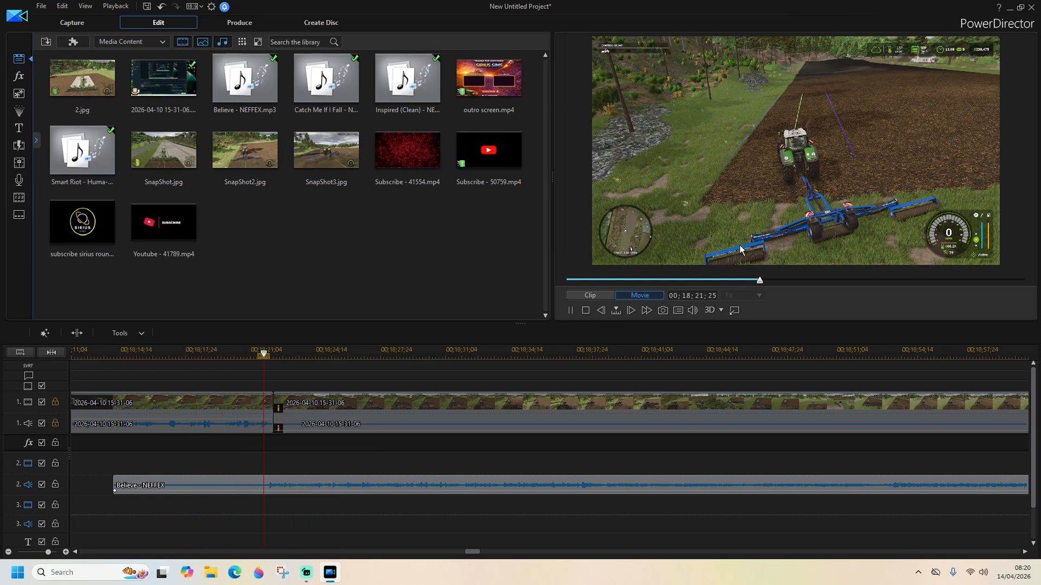
pyautogui.click(570, 312)
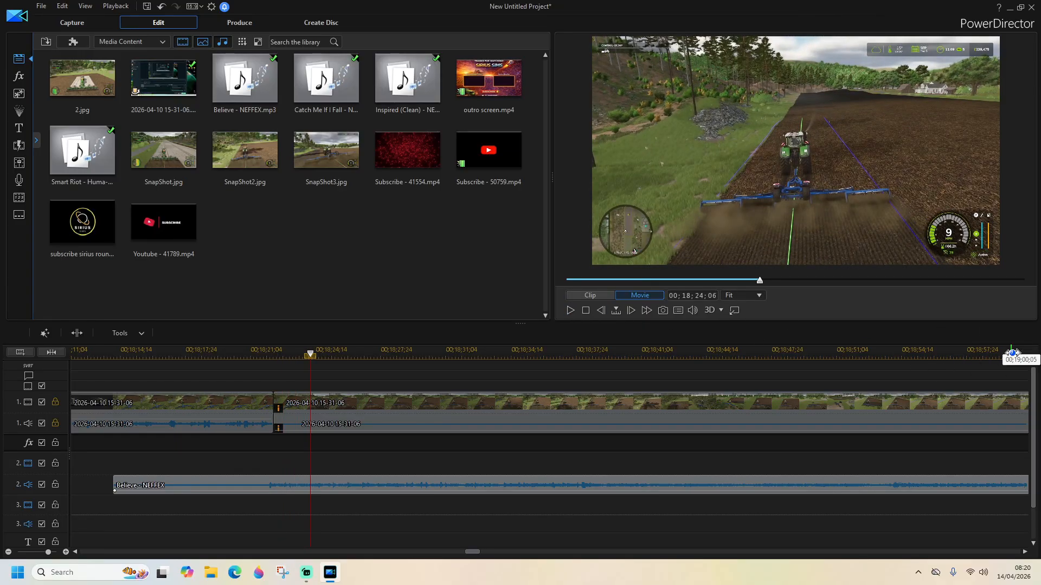
# Unlock video track 1 and audio track 1, and play the closing seconds of the music to compare its ending with the sped-up clip
pyautogui.moveTo(471, 552); pyautogui.dragTo(520, 564)
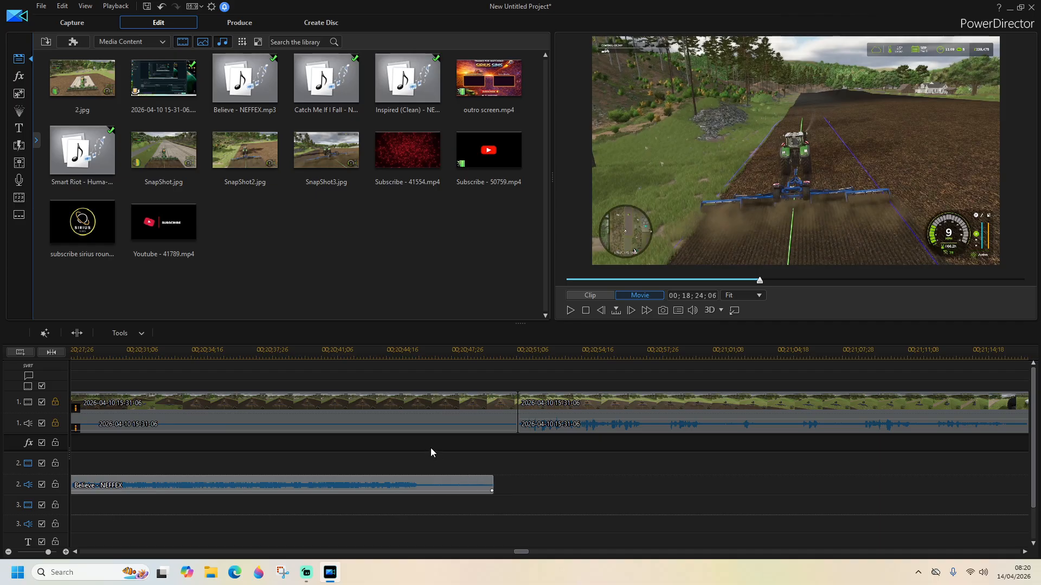
pyautogui.click(56, 424)
pyautogui.click(56, 423)
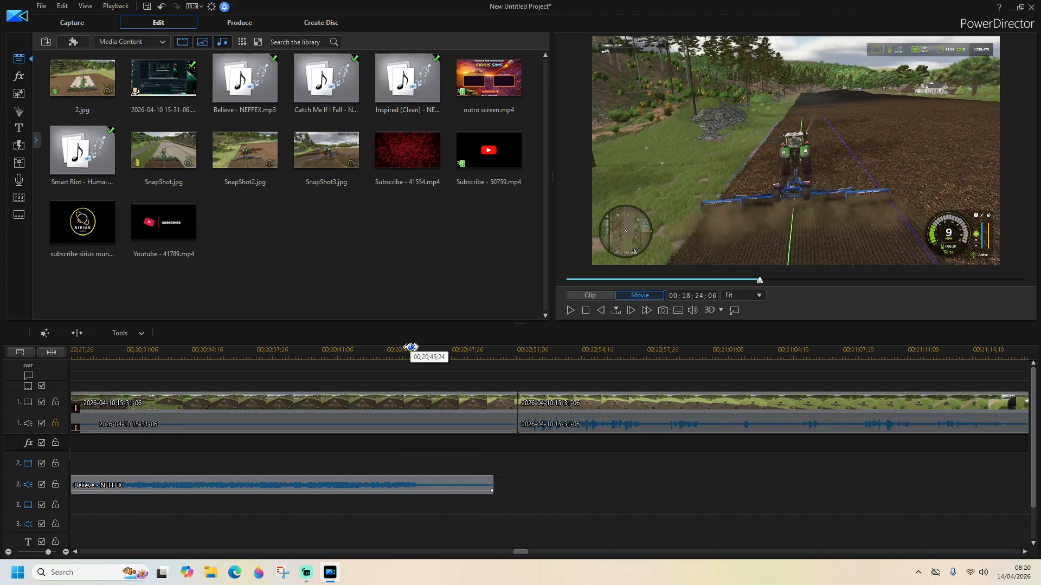
pyautogui.click(437, 353)
pyautogui.click(350, 355)
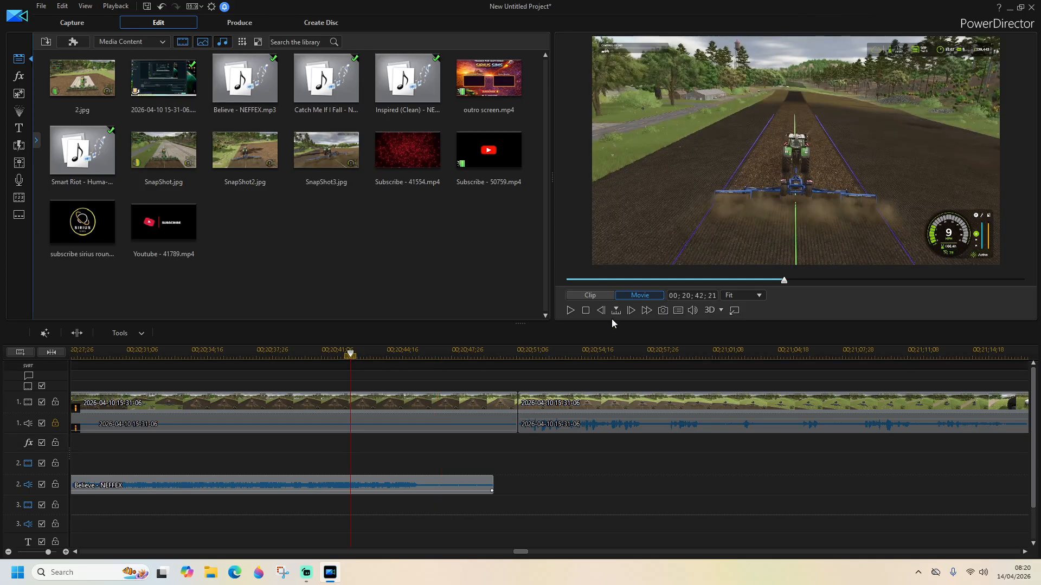
pyautogui.click(569, 311)
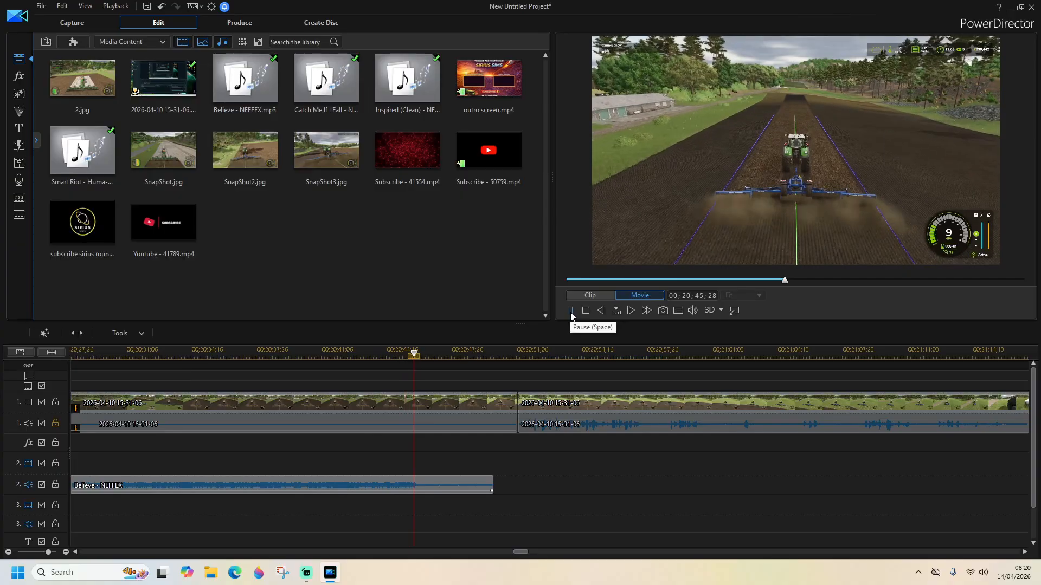
pyautogui.click(570, 310)
pyautogui.moveTo(422, 357); pyautogui.dragTo(412, 356)
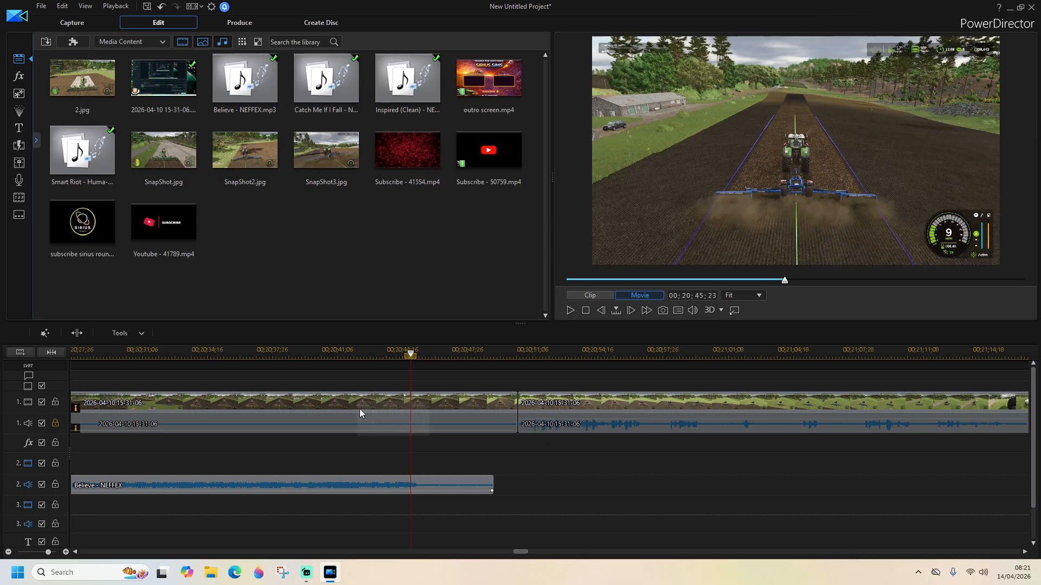
# Set the sped-up clip's new video duration to 00;02;23;00 in the Video Speed Designer
pyautogui.click(395, 423)
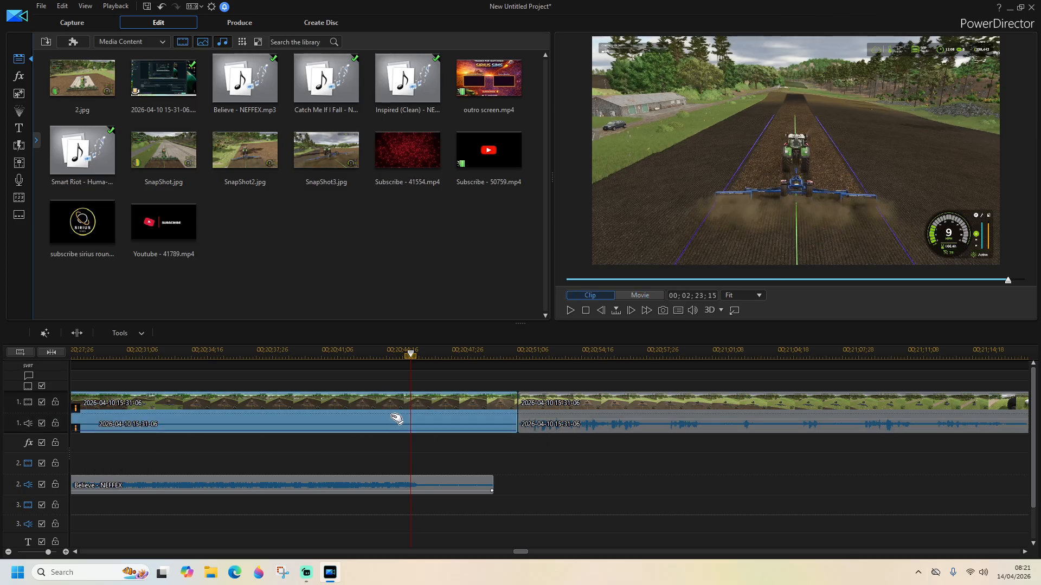
pyautogui.click(309, 339)
pyautogui.click(311, 350)
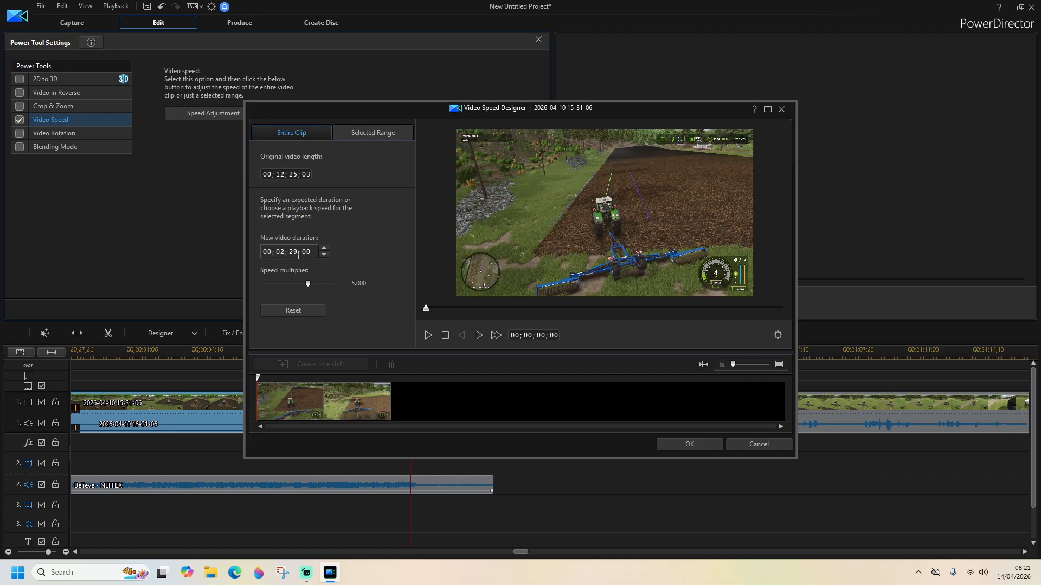
pyautogui.click(295, 253)
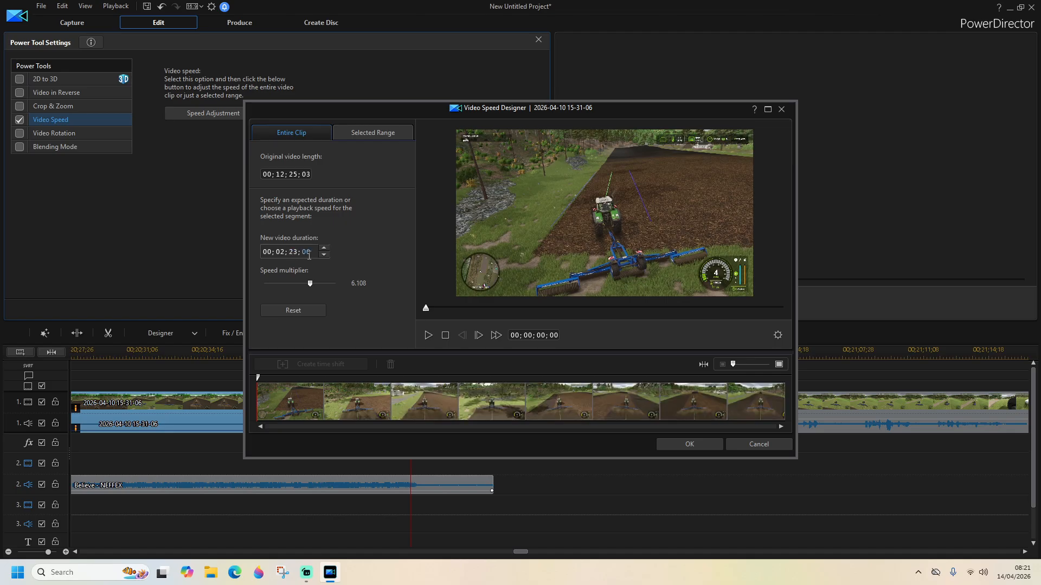
pyautogui.click(689, 444)
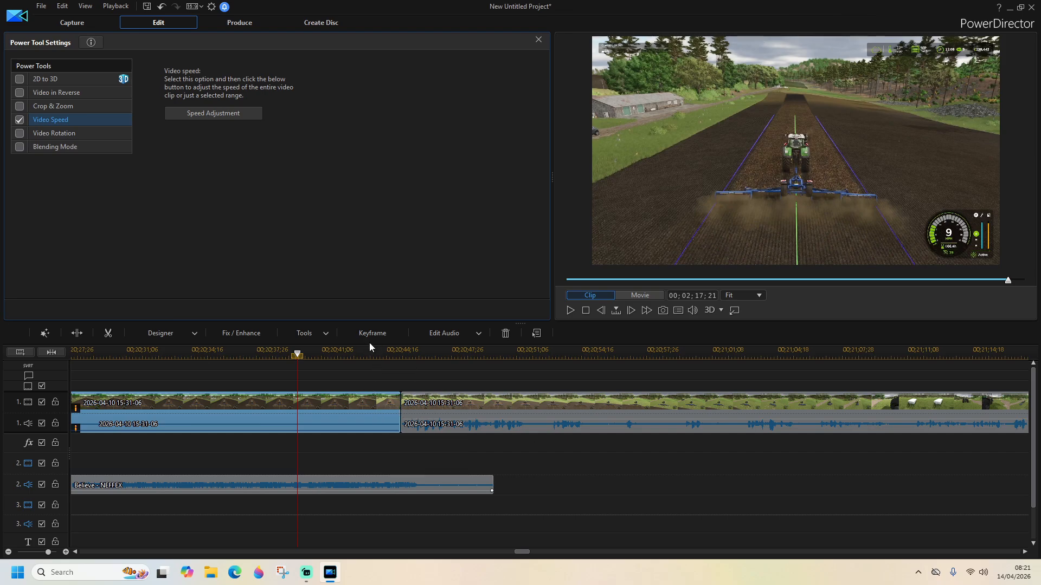
pyautogui.click(368, 355)
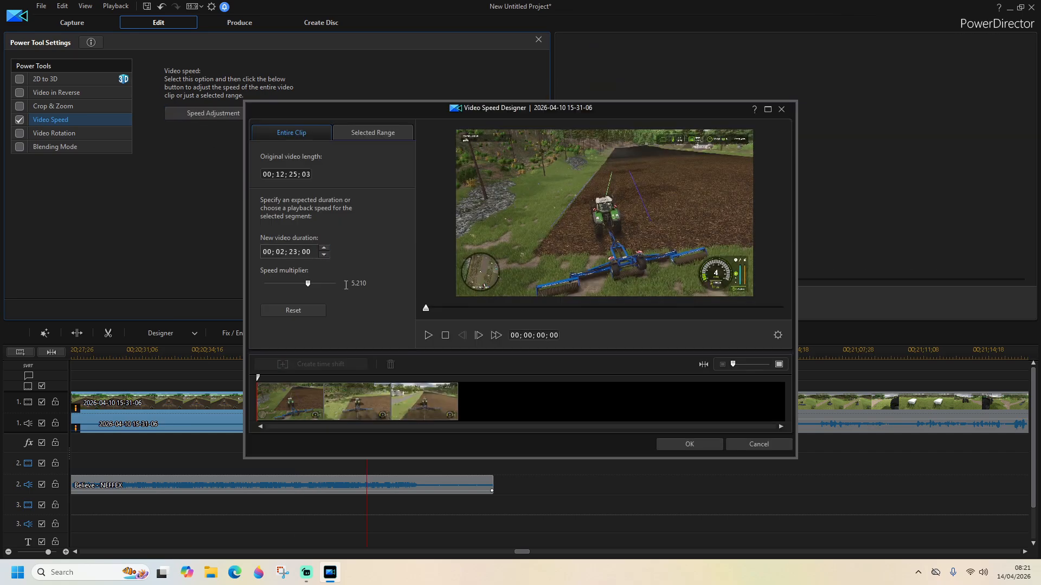
pyautogui.click(673, 448)
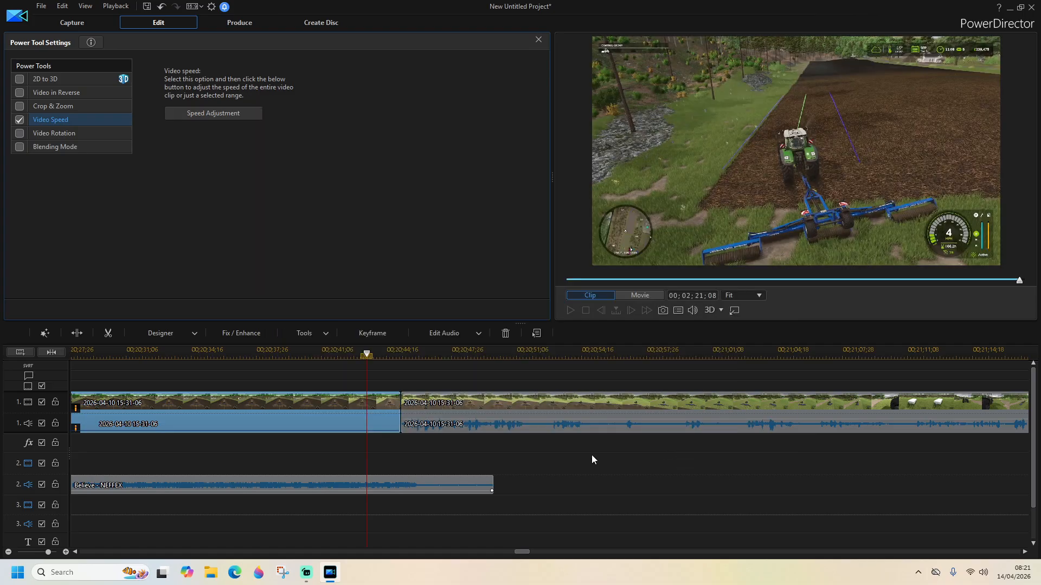
# Play from the end of the sped-up clip into the following clip to check how the music fades out
pyautogui.click(421, 440)
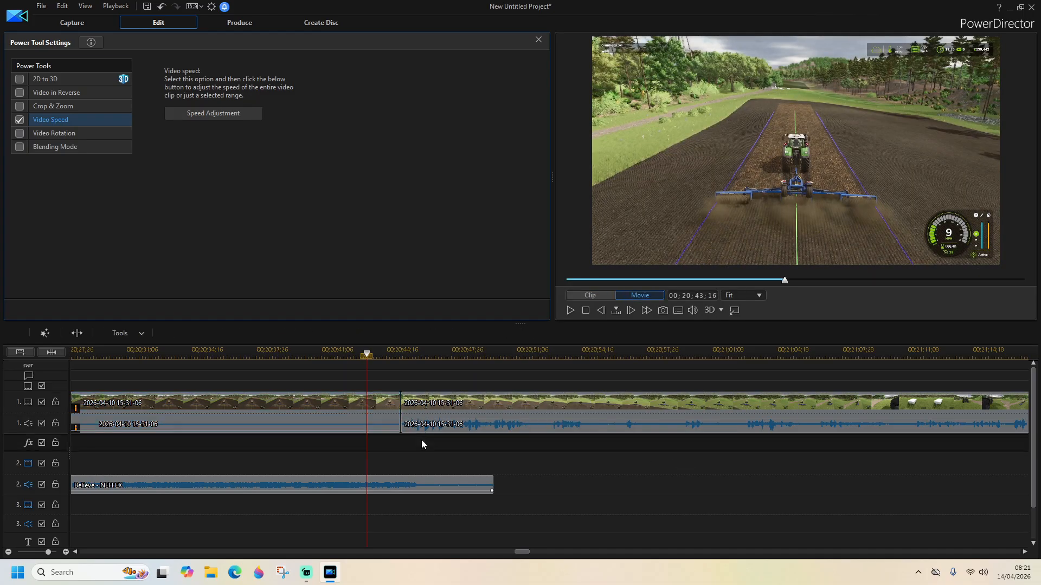
pyautogui.click(570, 310)
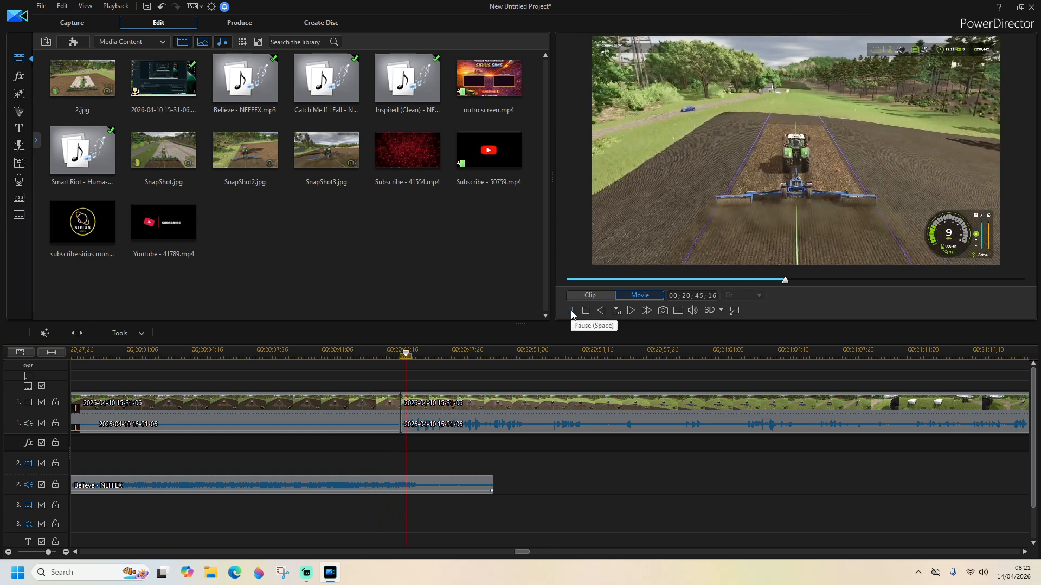
pyautogui.click(570, 311)
pyautogui.moveTo(521, 553); pyautogui.dragTo(526, 554)
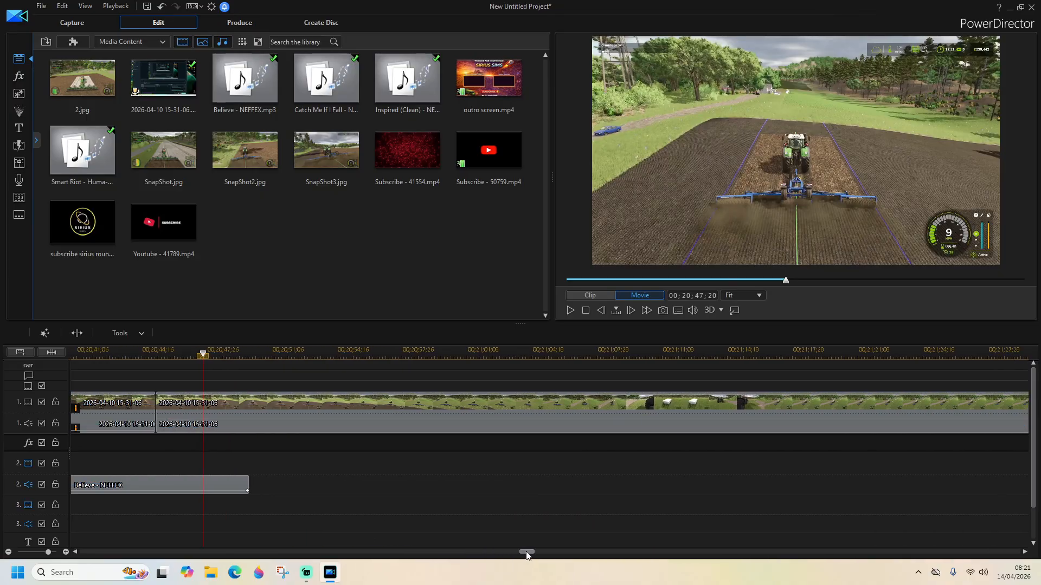
pyautogui.click(569, 310)
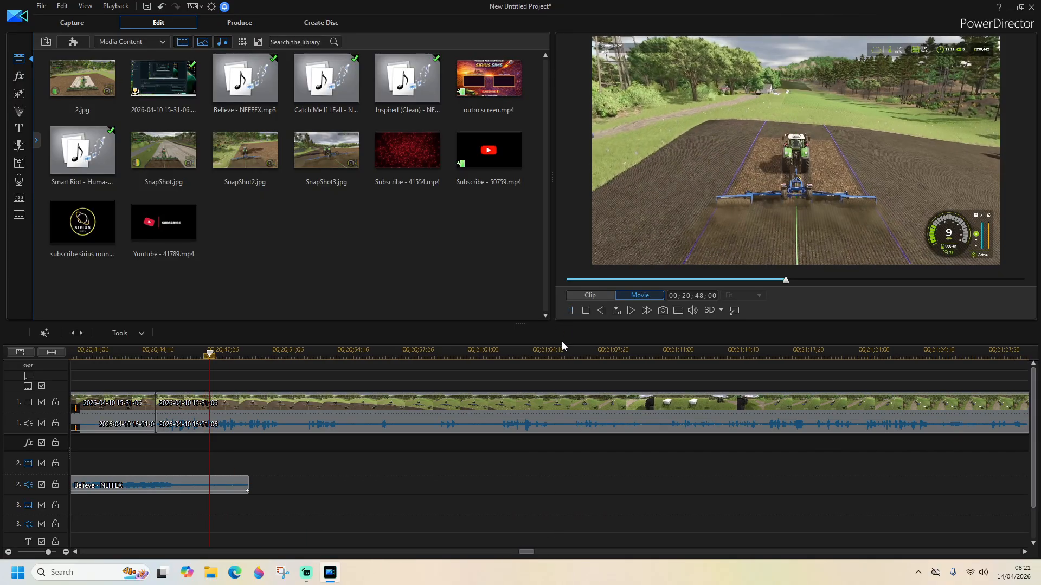
pyautogui.click(570, 310)
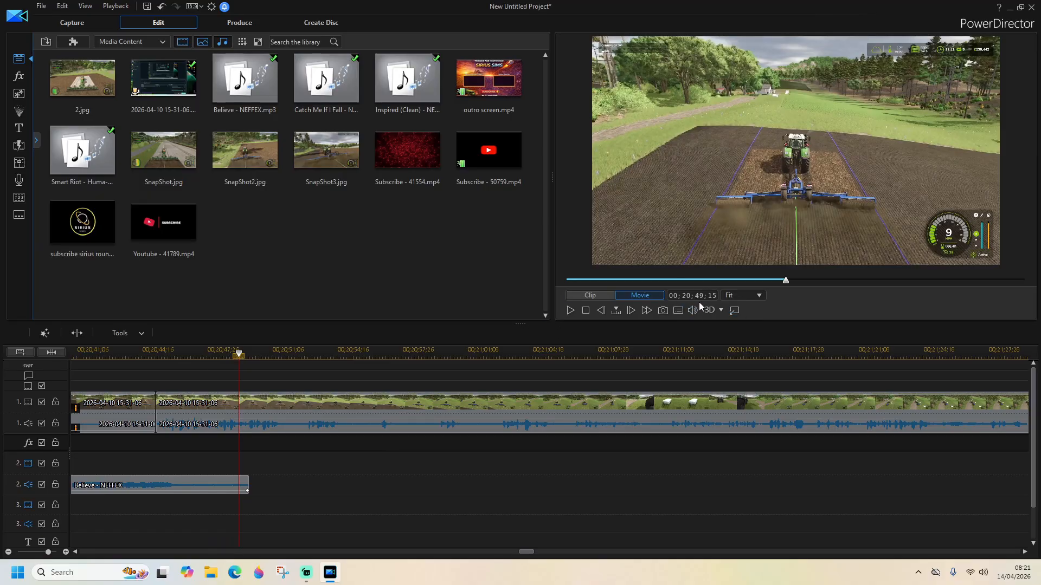
# Review the footage after the music and split the clip at 00;21;37;08, as the tractor drives along the farm track
pyautogui.click(571, 310)
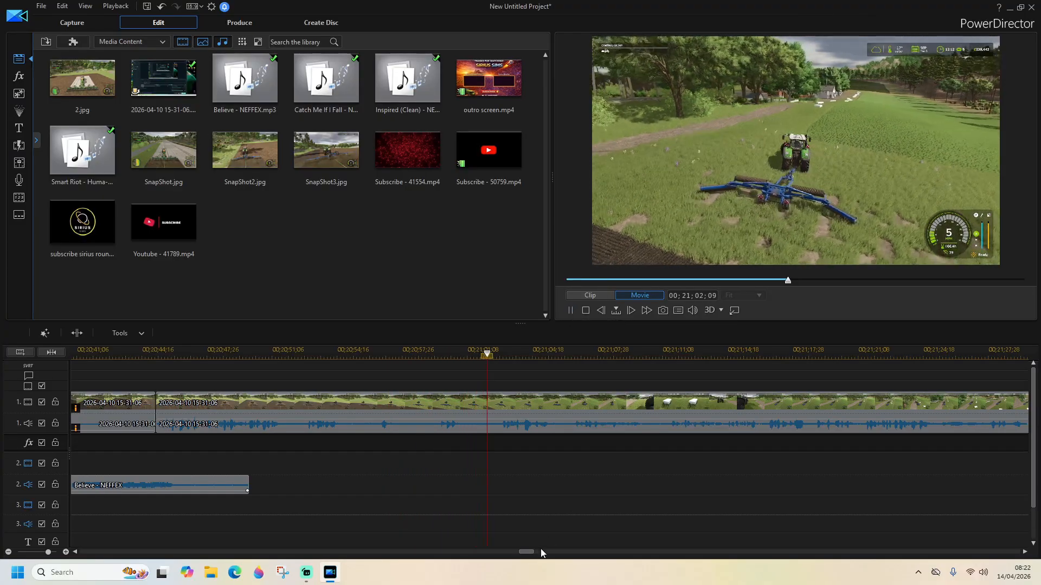
pyautogui.moveTo(523, 553); pyautogui.dragTo(534, 553)
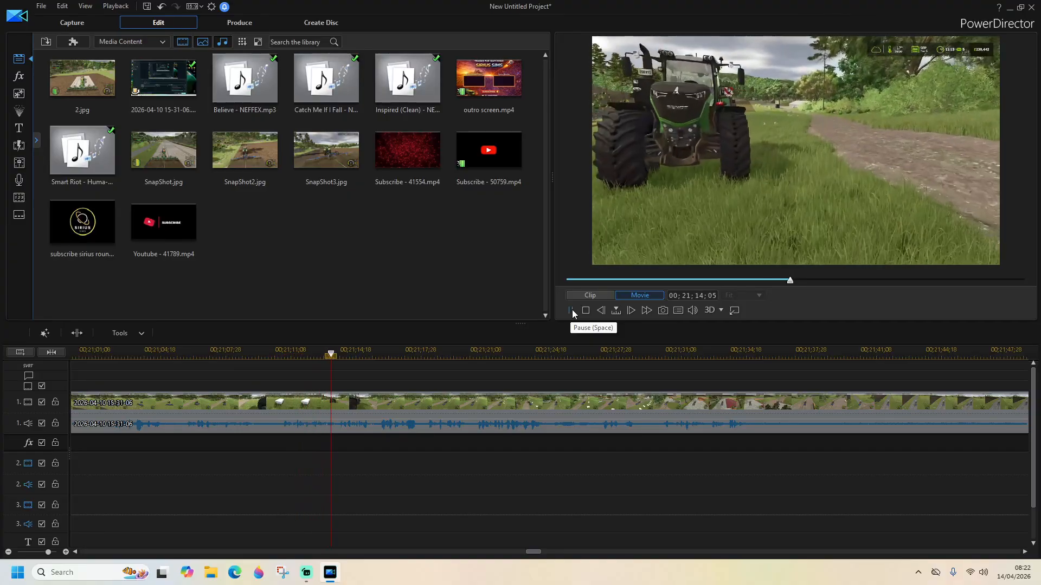
pyautogui.moveTo(532, 553); pyautogui.dragTo(538, 553)
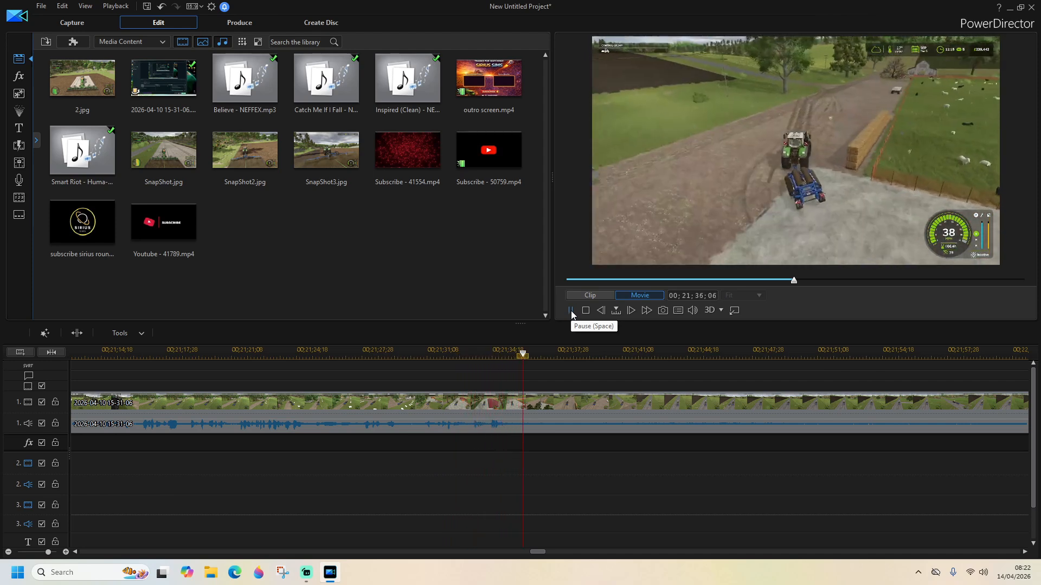
pyautogui.click(570, 311)
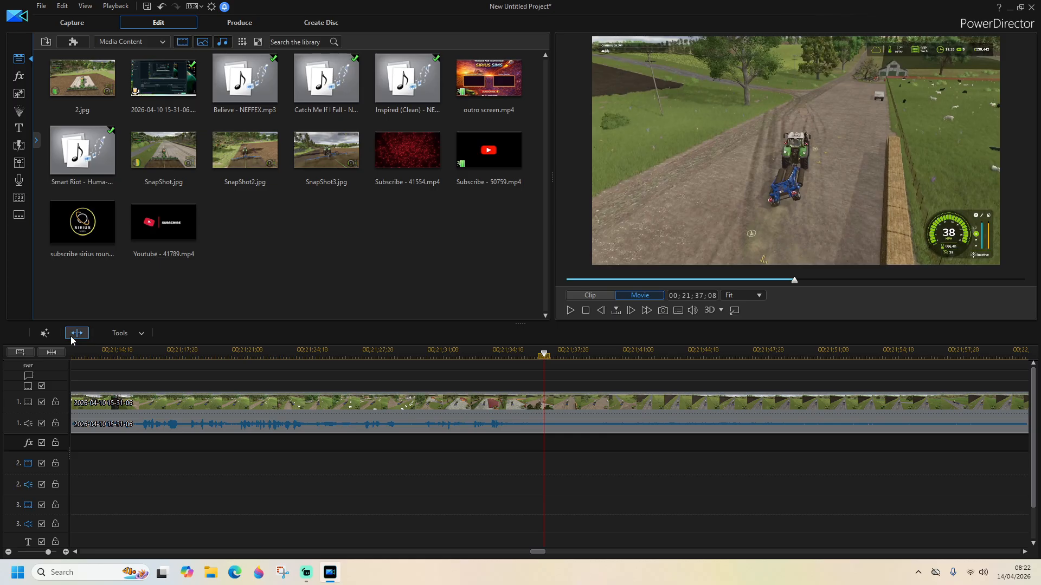
pyautogui.click(72, 337)
# Split the recording again at 00;23;16;18 beside the machinery shed and remove the section between the two splits, filling the gap
pyautogui.click(570, 310)
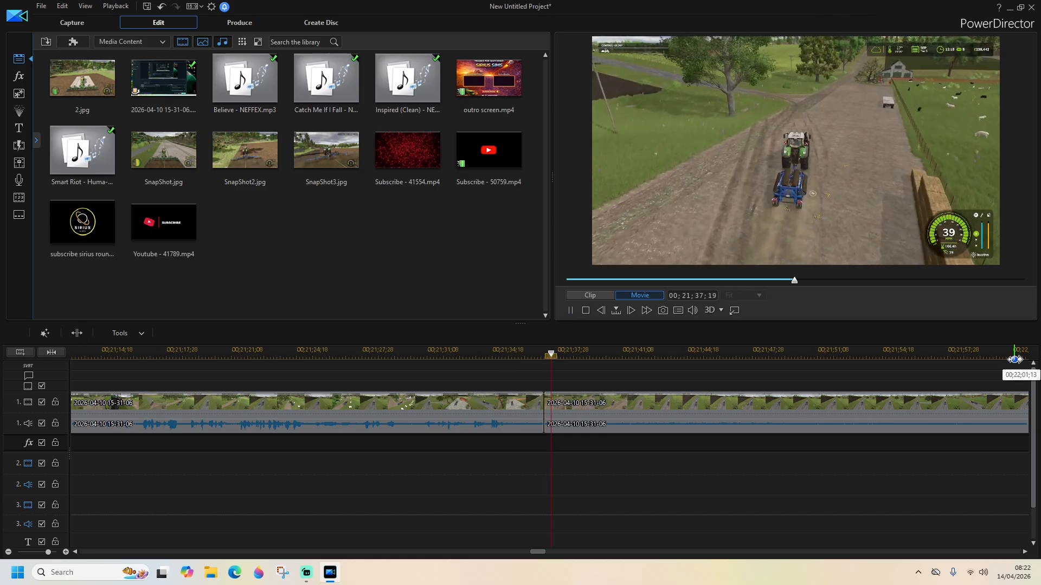
pyautogui.click(1016, 354)
pyautogui.click(1016, 355)
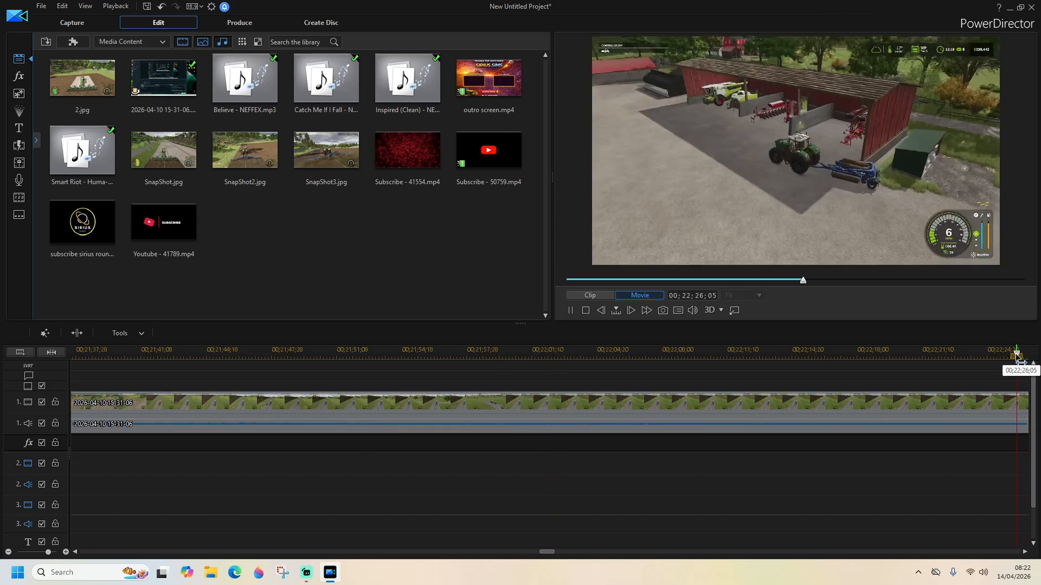
pyautogui.click(1017, 354)
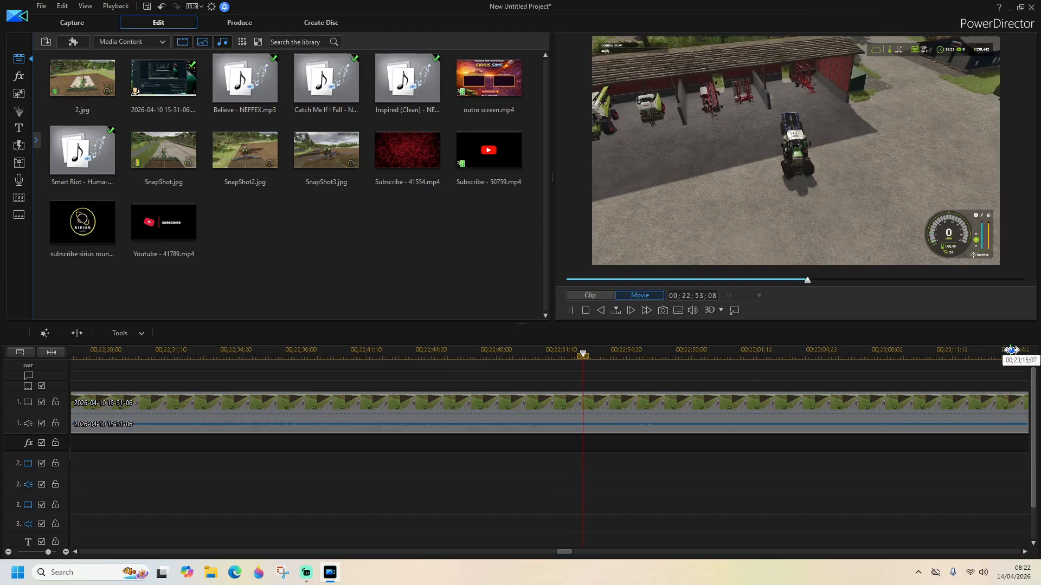
pyautogui.click(573, 313)
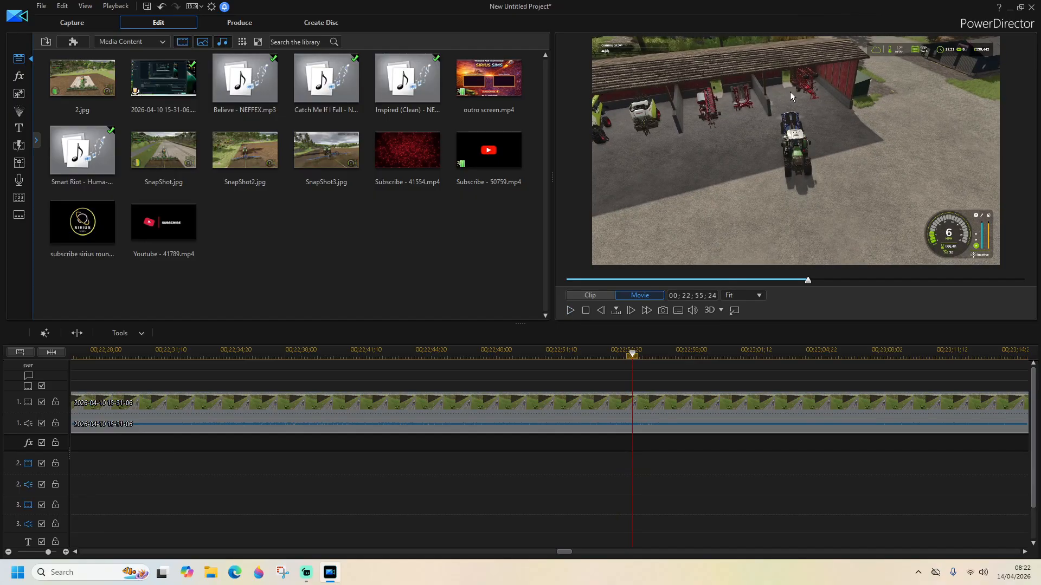
pyautogui.click(568, 312)
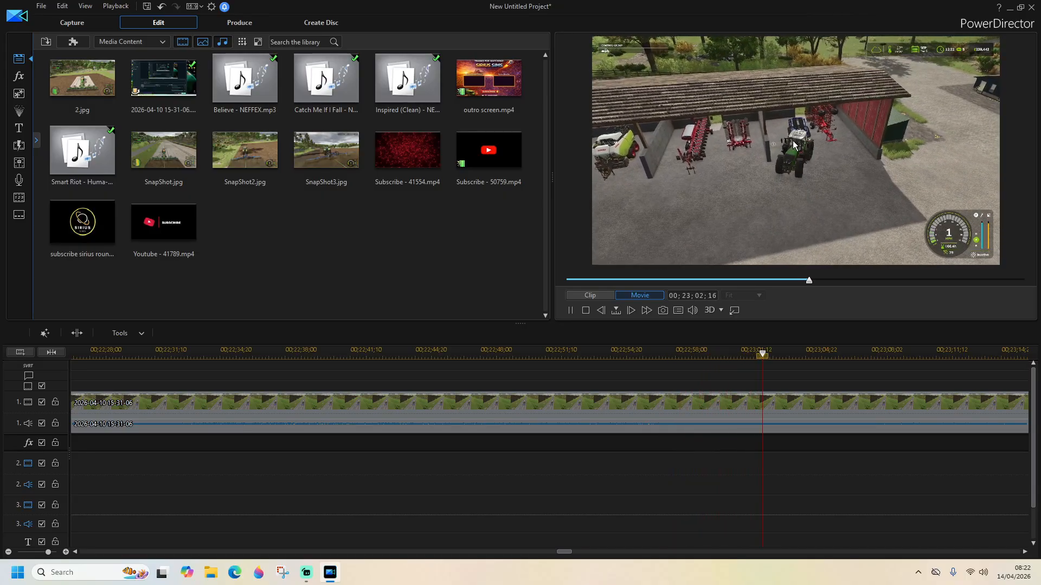
pyautogui.click(1006, 355)
pyautogui.click(570, 310)
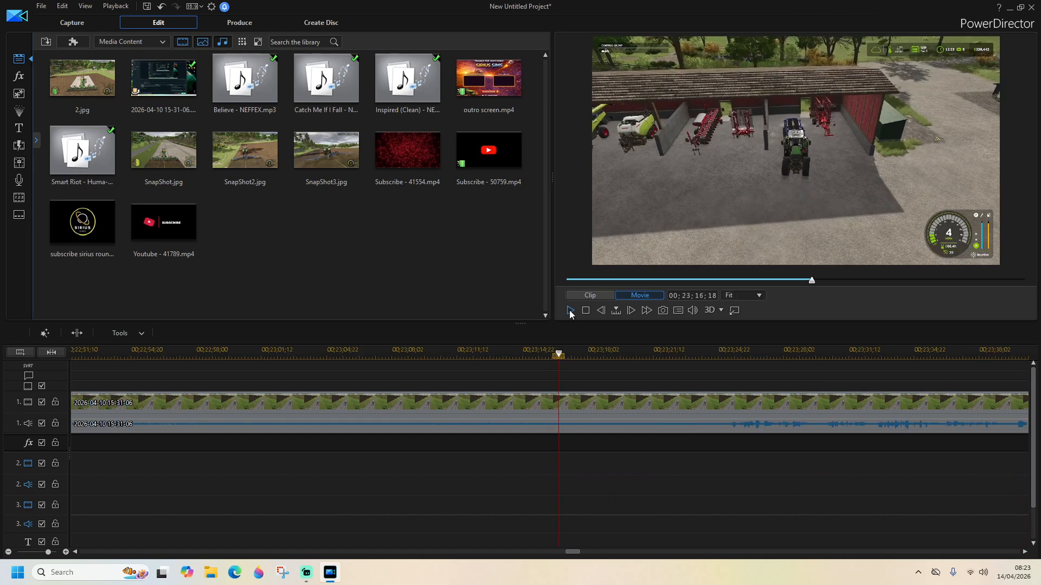
pyautogui.click(76, 333)
pyautogui.click(458, 404)
pyautogui.press('Delete')
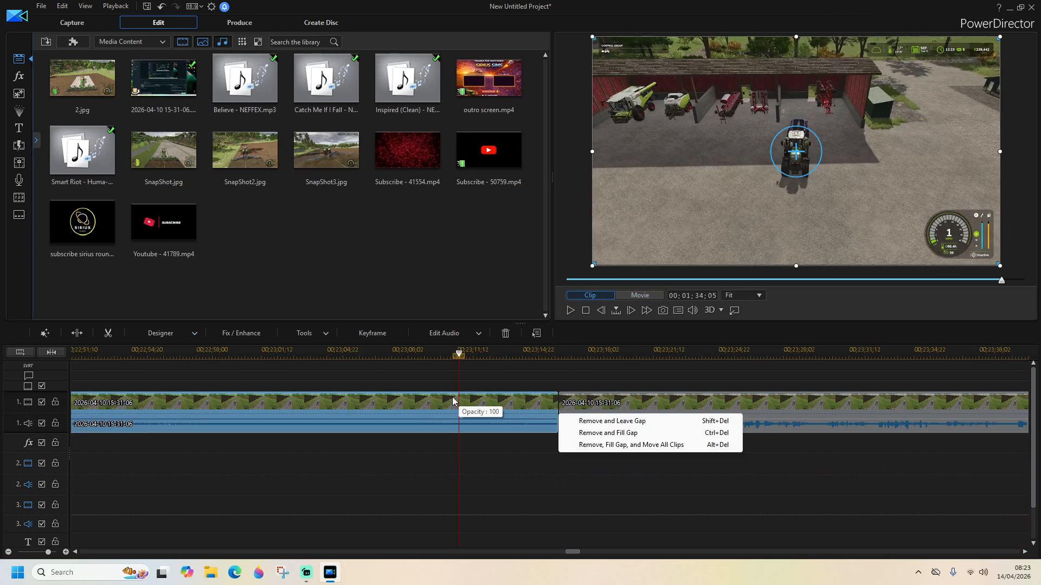
pyautogui.click(607, 432)
# Review the footage across the new join and split the clip at 00;22;05;04, where the tractor stands in the farmyard
pyautogui.scroll(3, 580, 536)
pyautogui.moveTo(588, 553); pyautogui.dragTo(560, 550)
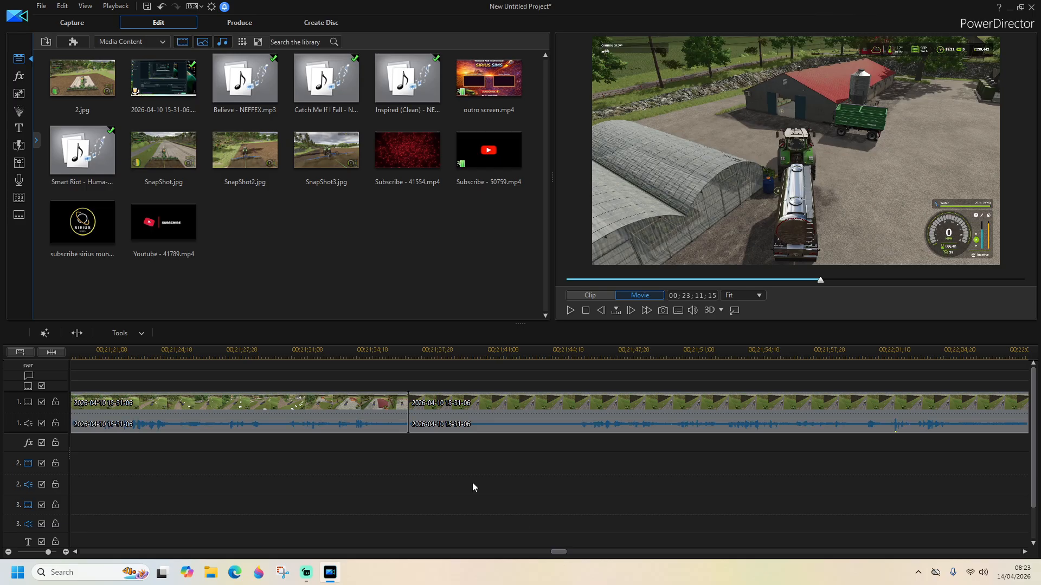
pyautogui.click(382, 353)
pyautogui.click(574, 311)
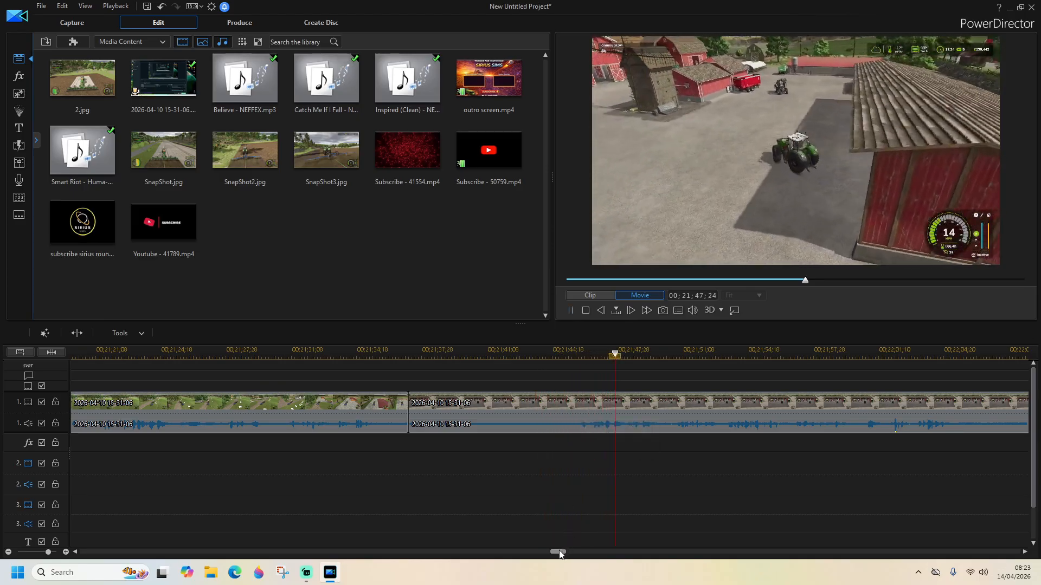
pyautogui.moveTo(559, 552); pyautogui.dragTo(567, 554)
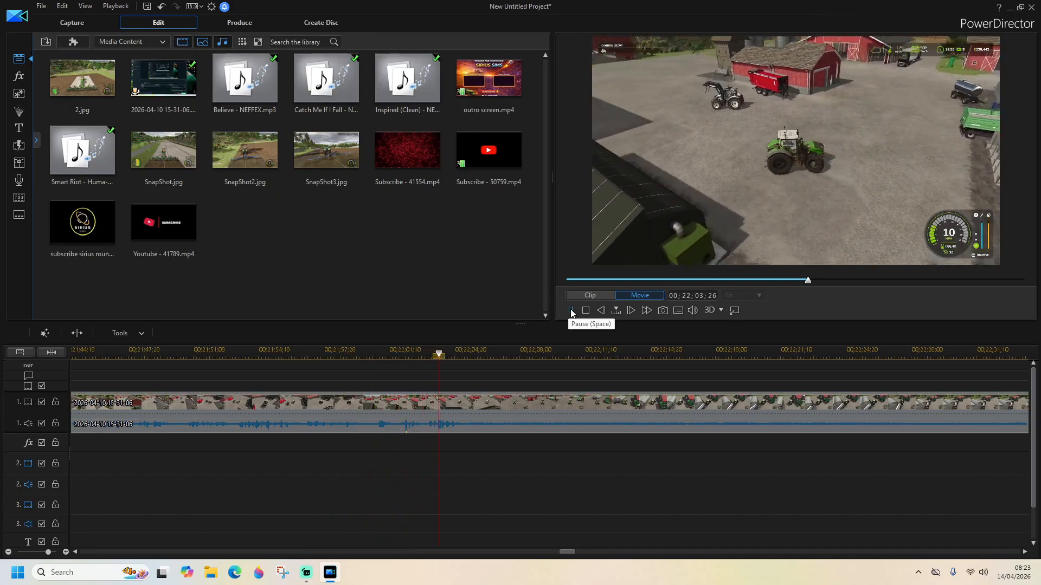
pyautogui.click(571, 311)
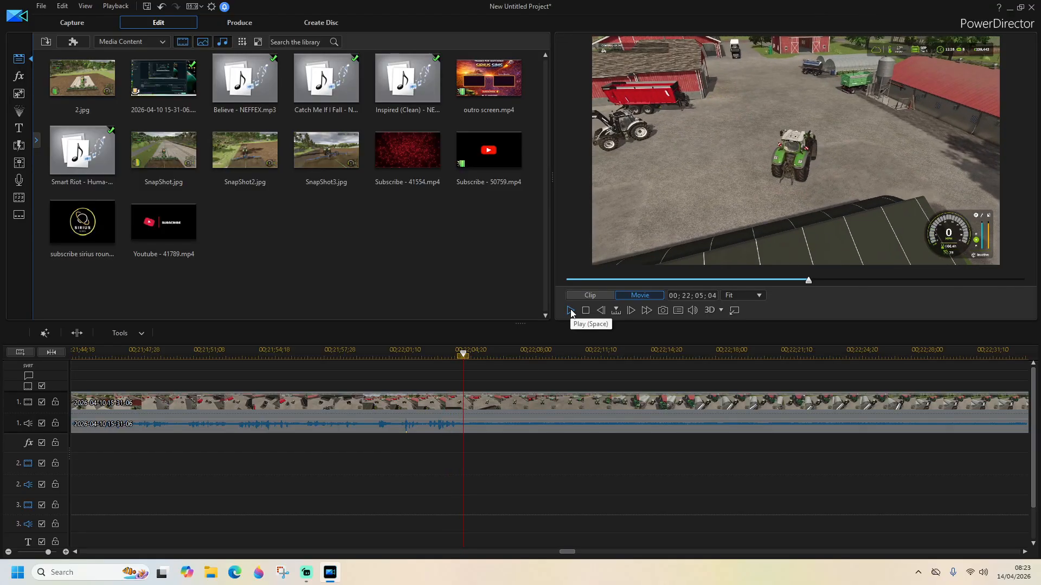
pyautogui.click(77, 333)
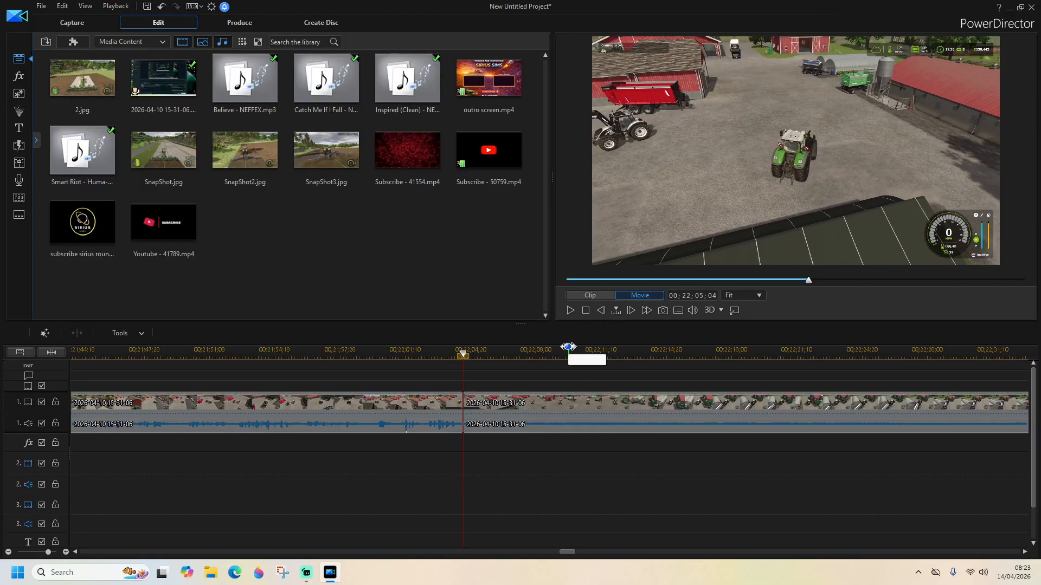
# Review the footage from the farmyard split through the trailer and forklift work to find where the next section should end
pyautogui.click(570, 310)
pyautogui.click(1021, 354)
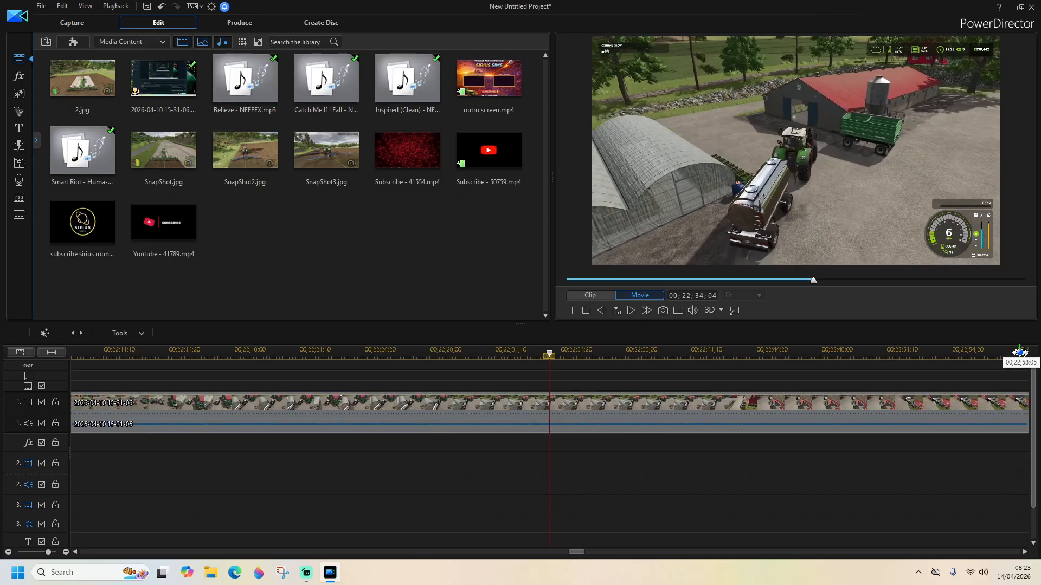
pyautogui.click(833, 279)
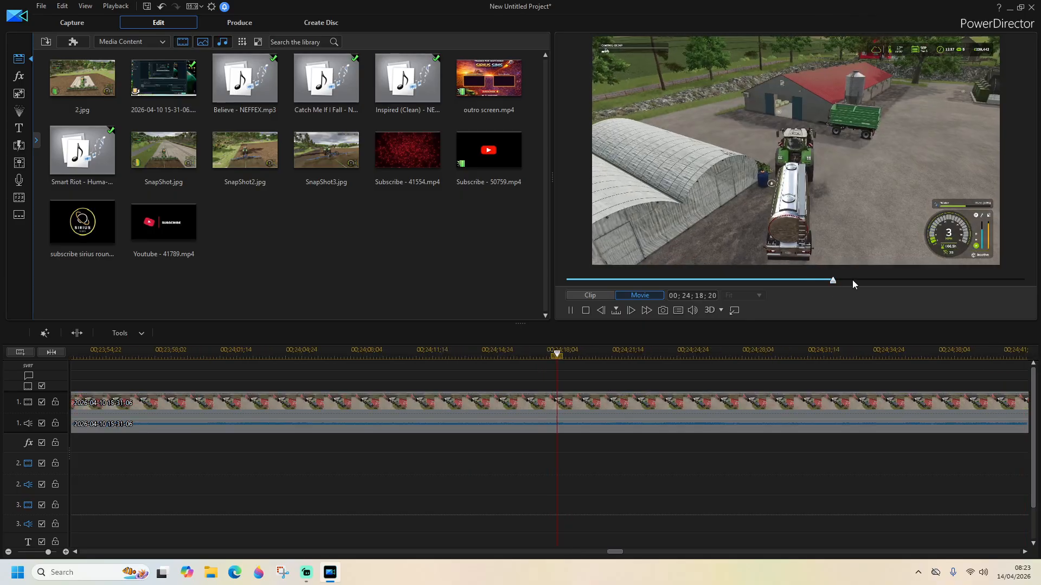
pyautogui.click(852, 280)
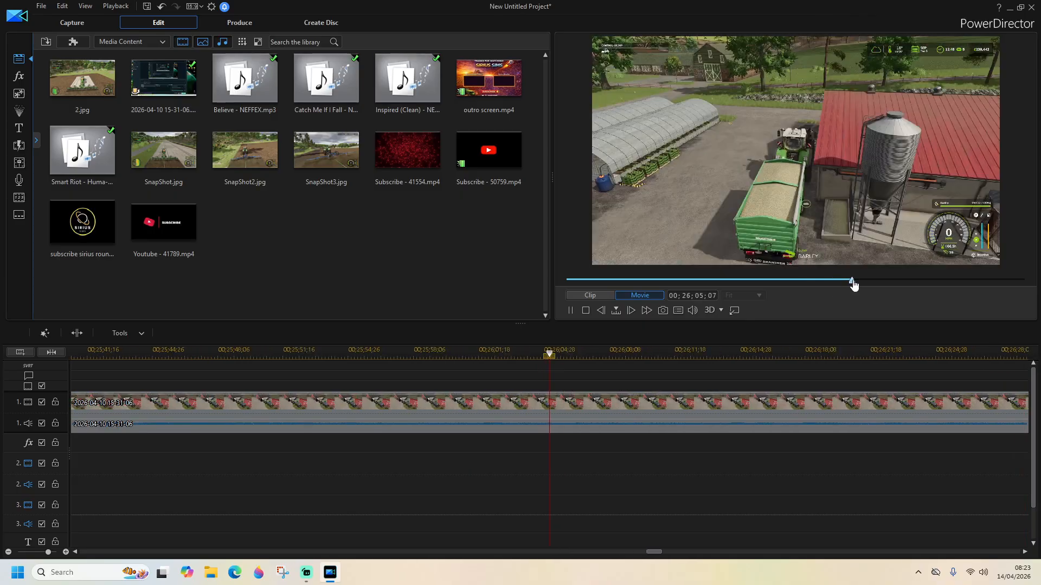
pyautogui.click(870, 279)
pyautogui.click(900, 279)
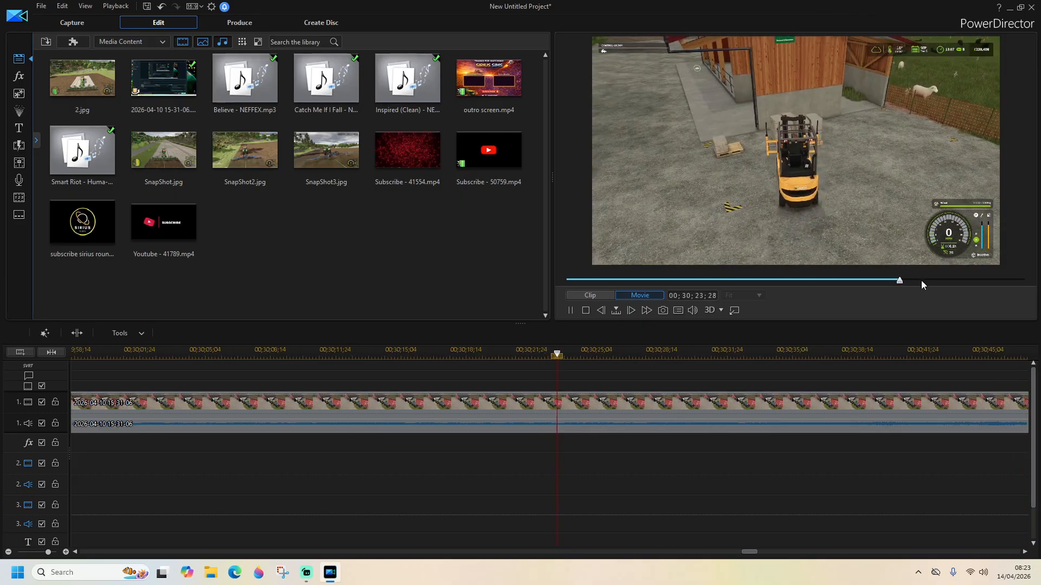
pyautogui.click(921, 280)
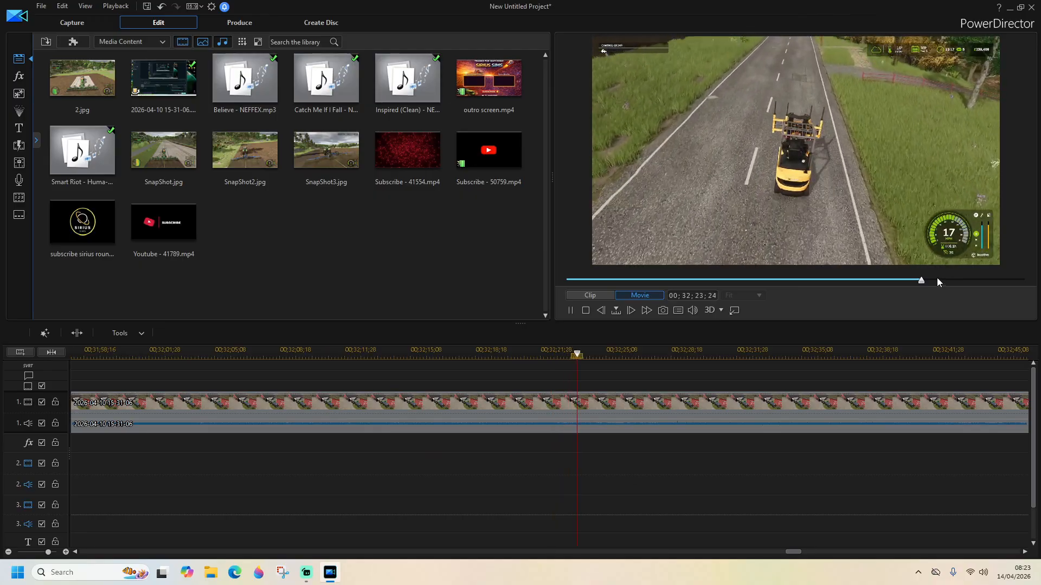
pyautogui.click(937, 280)
pyautogui.click(951, 280)
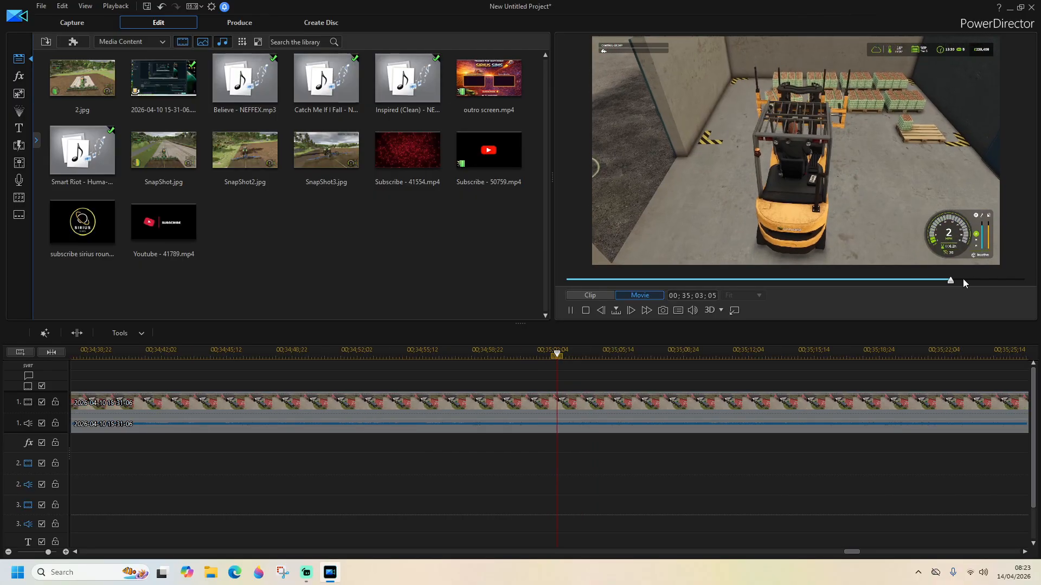
pyautogui.click(963, 280)
pyautogui.click(973, 280)
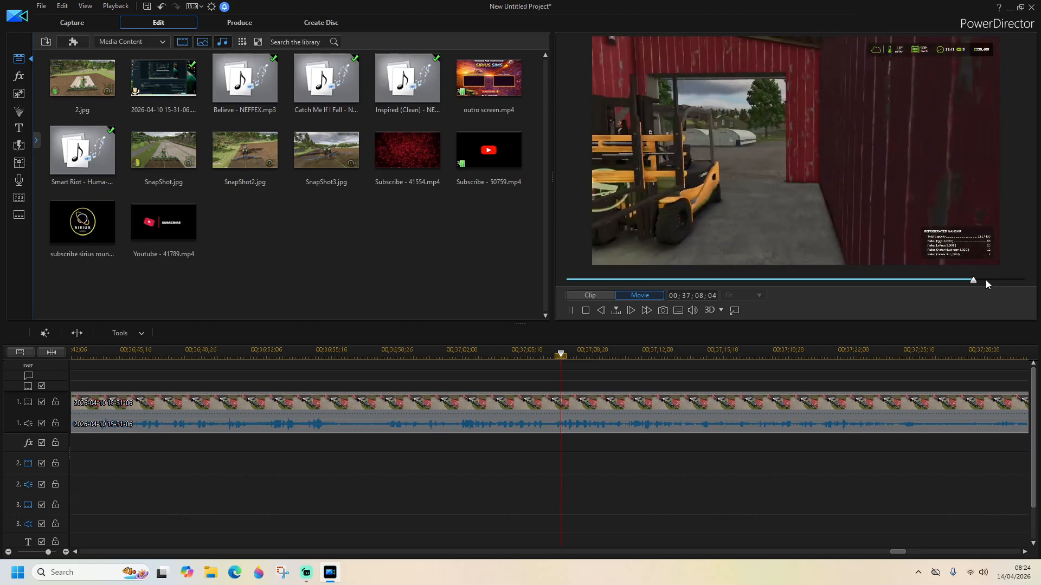
# Split the recording at 00;36;40;15, where the forklift is parked inside the red shed
pyautogui.click(105, 359)
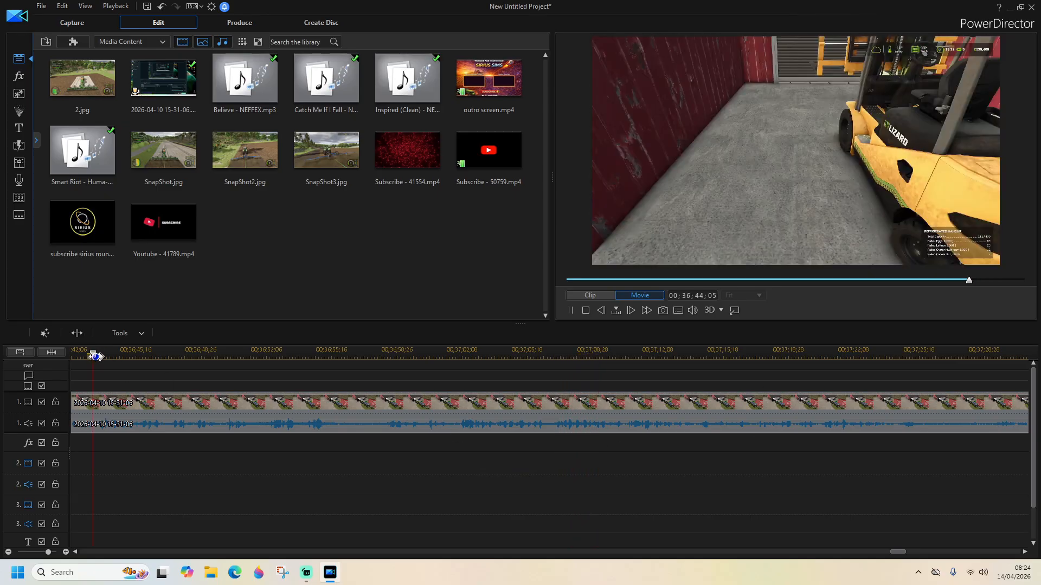
pyautogui.moveTo(902, 551); pyautogui.dragTo(888, 552)
pyautogui.click(474, 364)
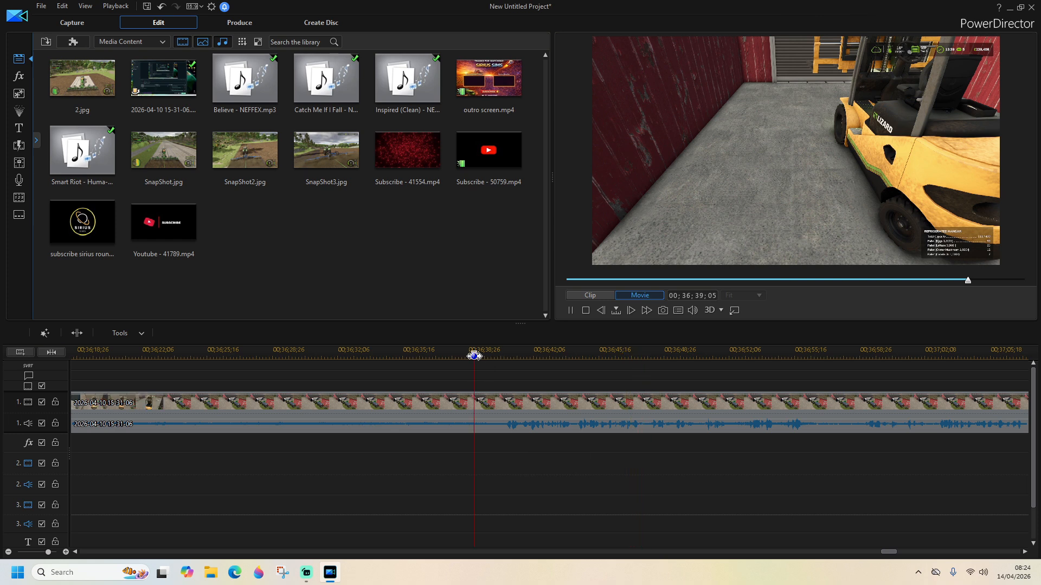
pyautogui.click(570, 313)
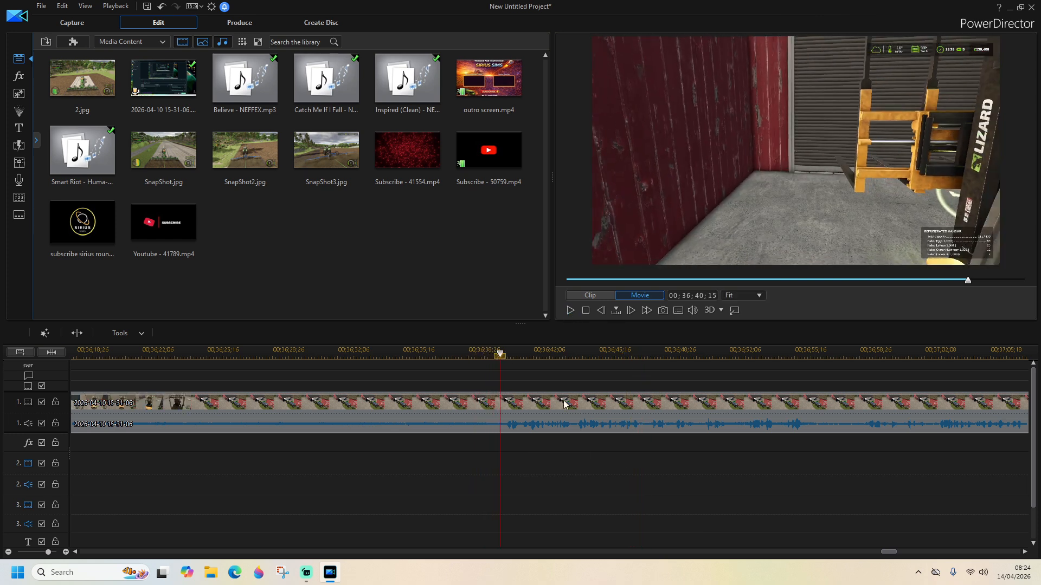
pyautogui.click(78, 333)
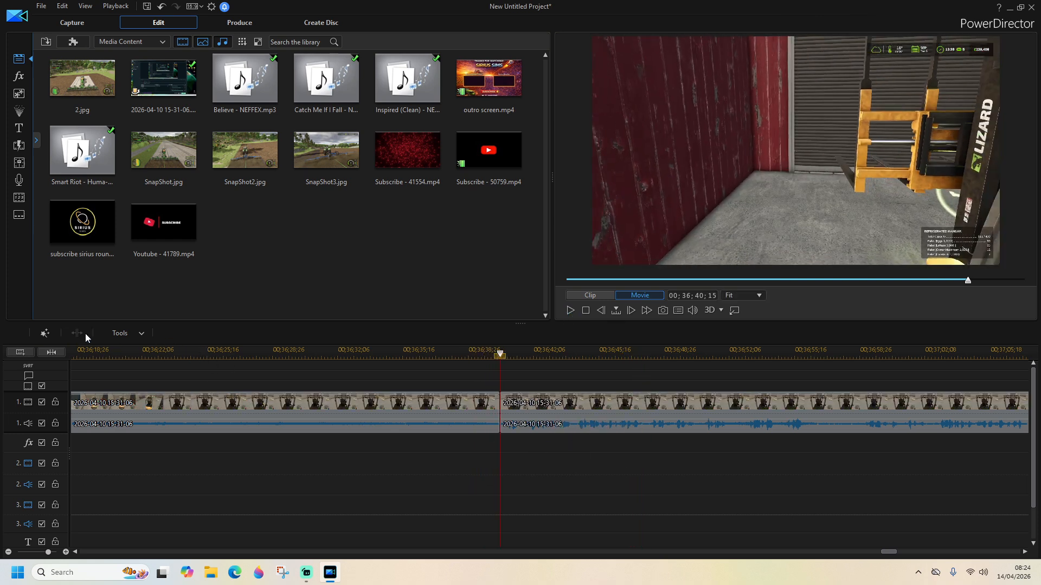
# Speed up the entire clip before the new split with a video speed multiplier of 5.000
pyautogui.click(421, 411)
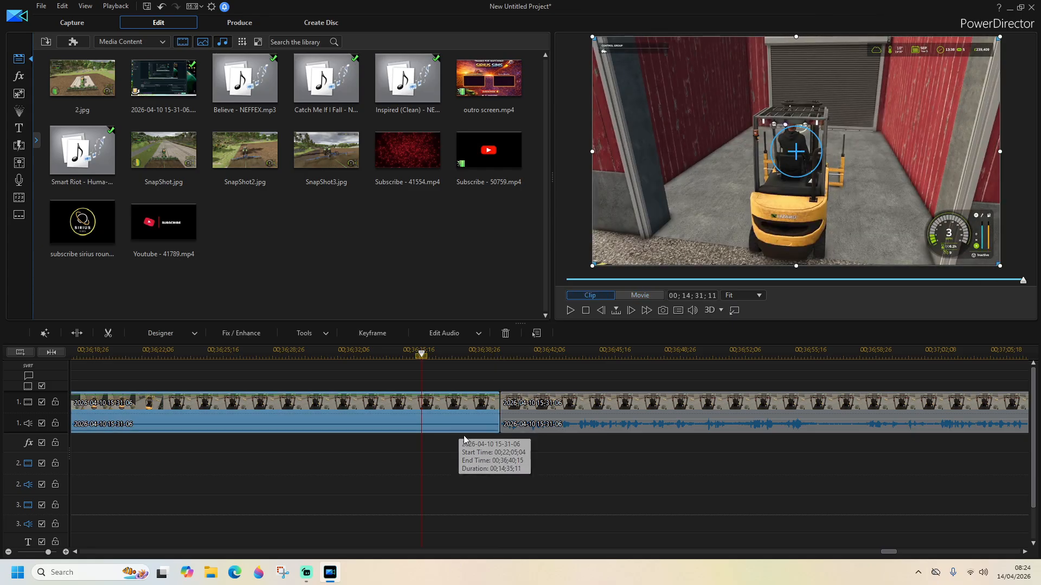
pyautogui.click(297, 333)
pyautogui.click(317, 348)
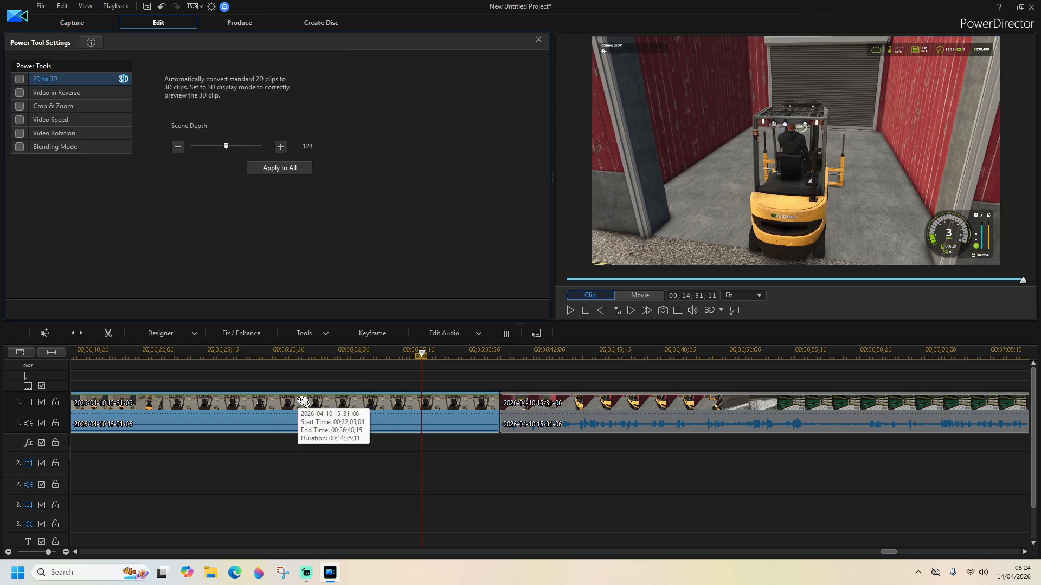
pyautogui.click(65, 124)
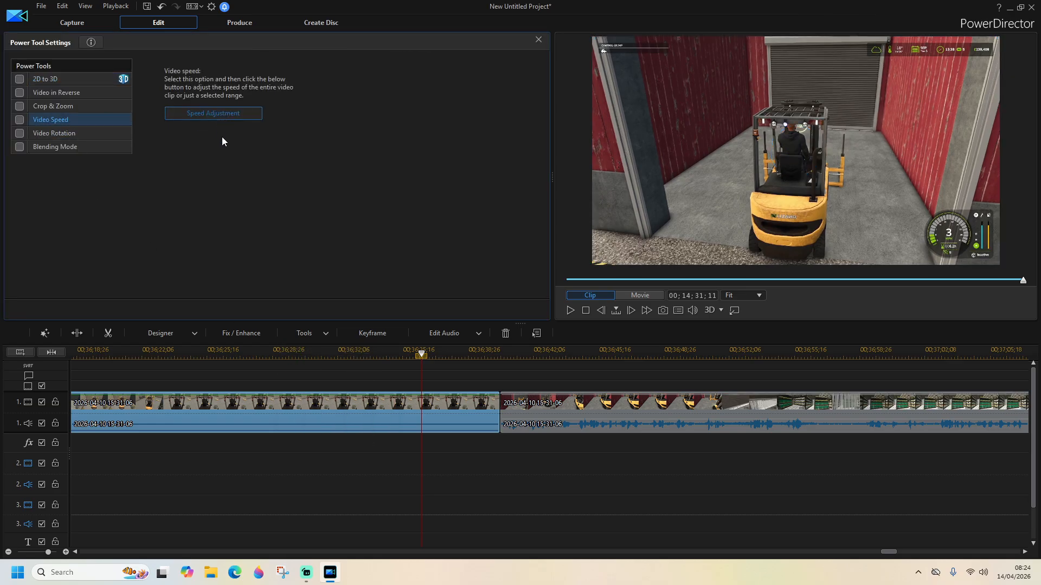
pyautogui.click(213, 113)
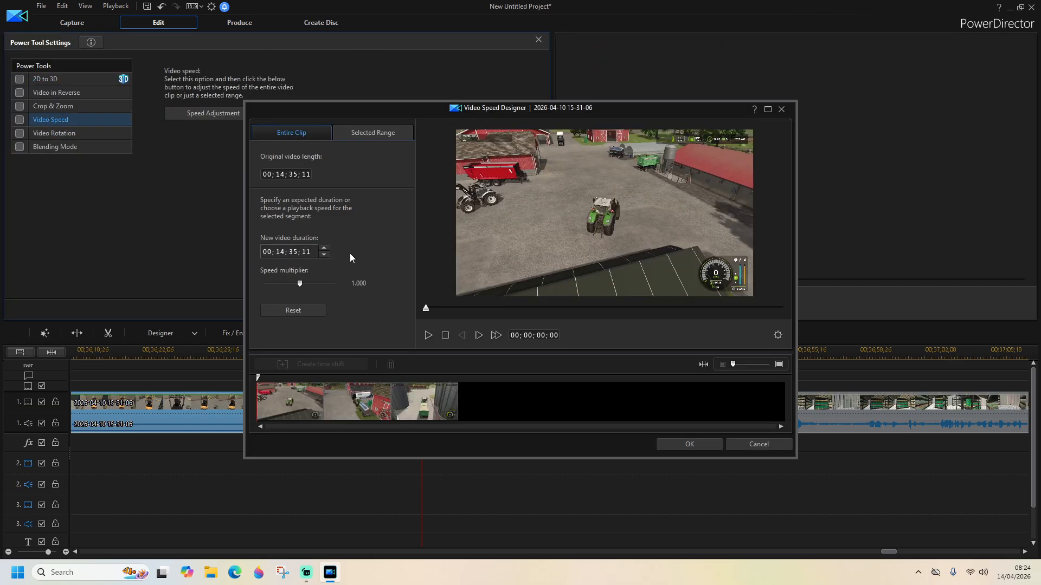
pyautogui.doubleClick(350, 284)
pyautogui.write('5')
pyautogui.press('Return')
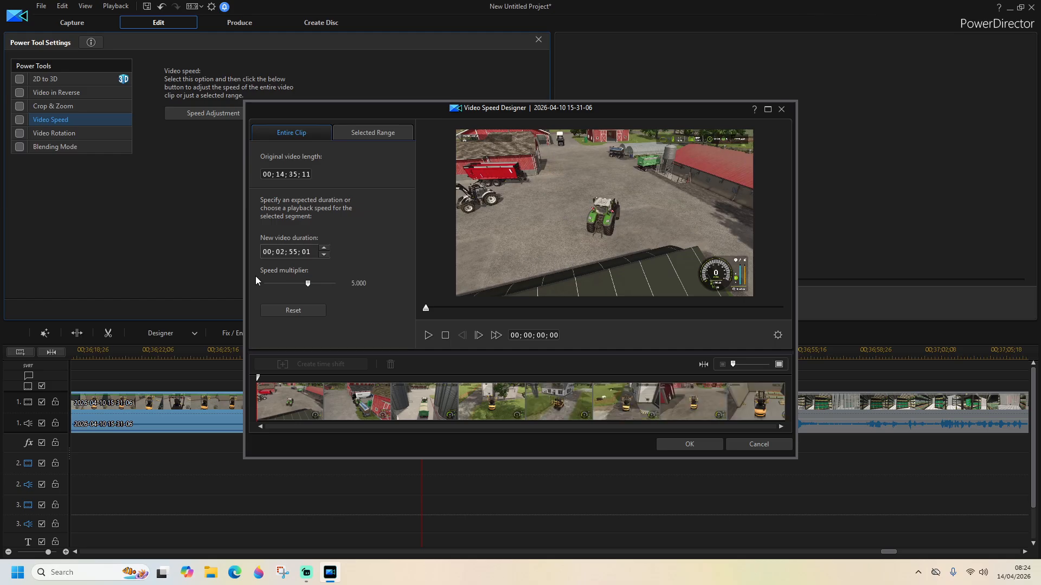
pyautogui.click(684, 446)
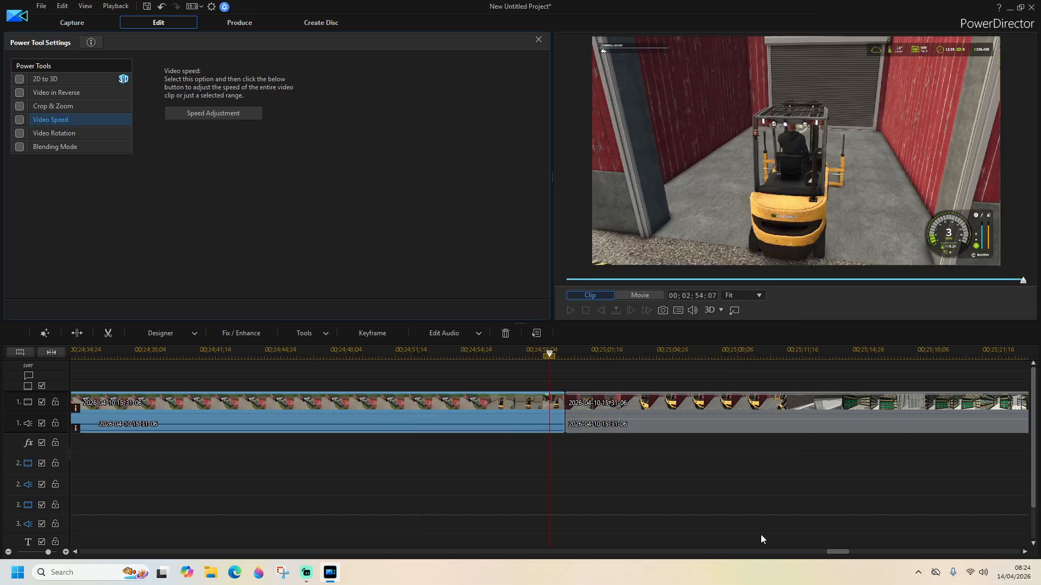
# Return to the start of the sped-up clip at 00;22;05;04 and lock the first video and audio tracks
pyautogui.moveTo(844, 554); pyautogui.dragTo(760, 567)
pyautogui.click(55, 403)
pyautogui.click(55, 423)
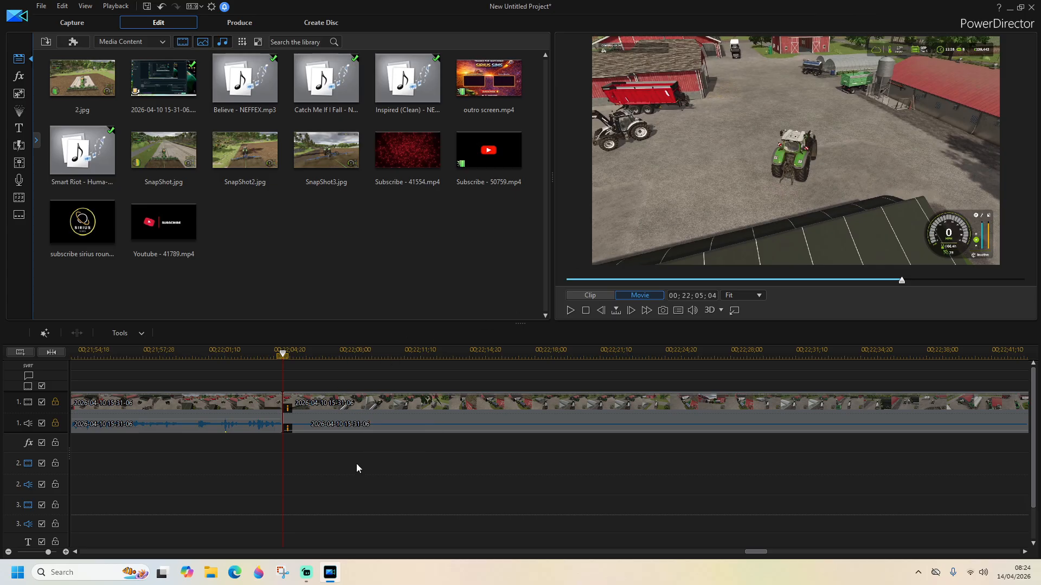
# Switch to the desktop and open the youtube folder inside the royalty free music folder
pyautogui.click(1009, 7)
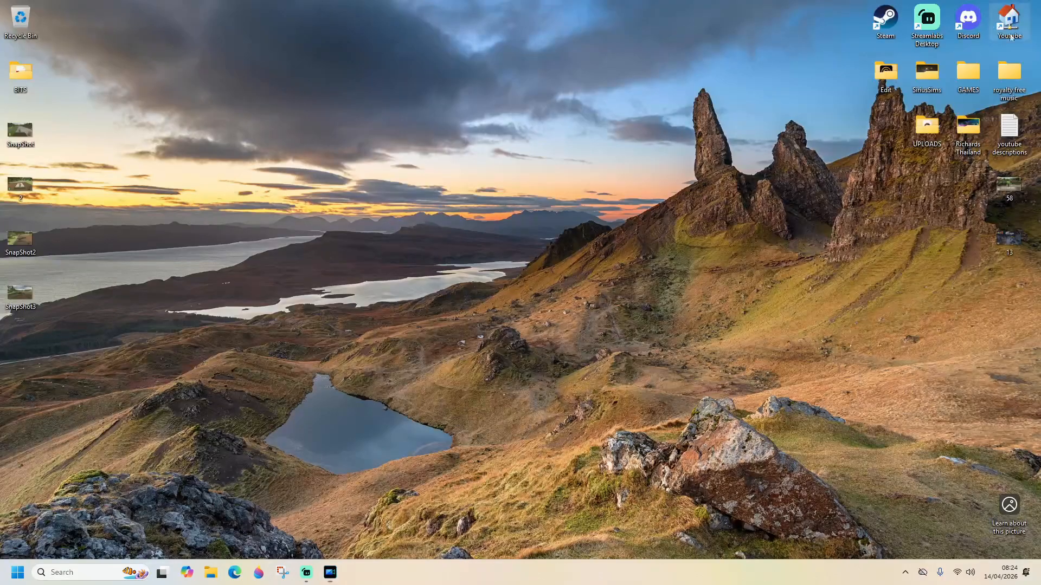
pyautogui.doubleClick(1009, 73)
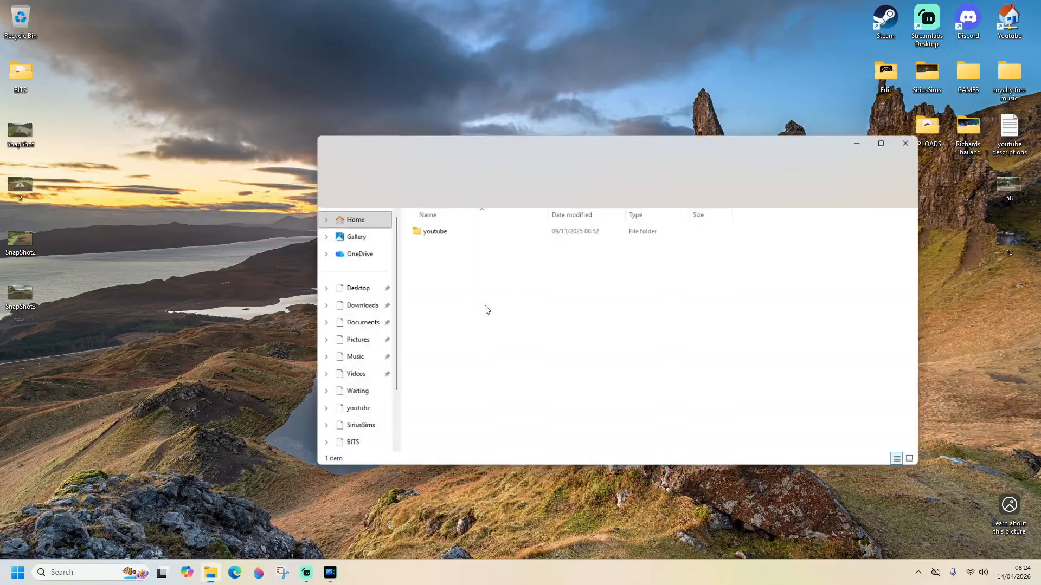
pyautogui.doubleClick(448, 233)
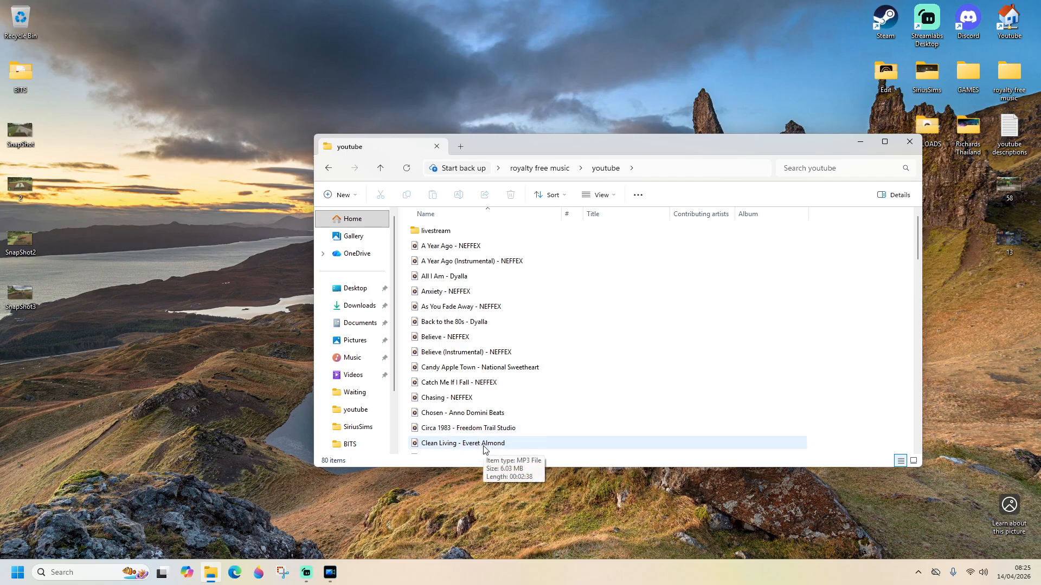
# Listen to the opening of "Chosen - Anno Domini Beats", check its length and close the player
pyautogui.doubleClick(481, 415)
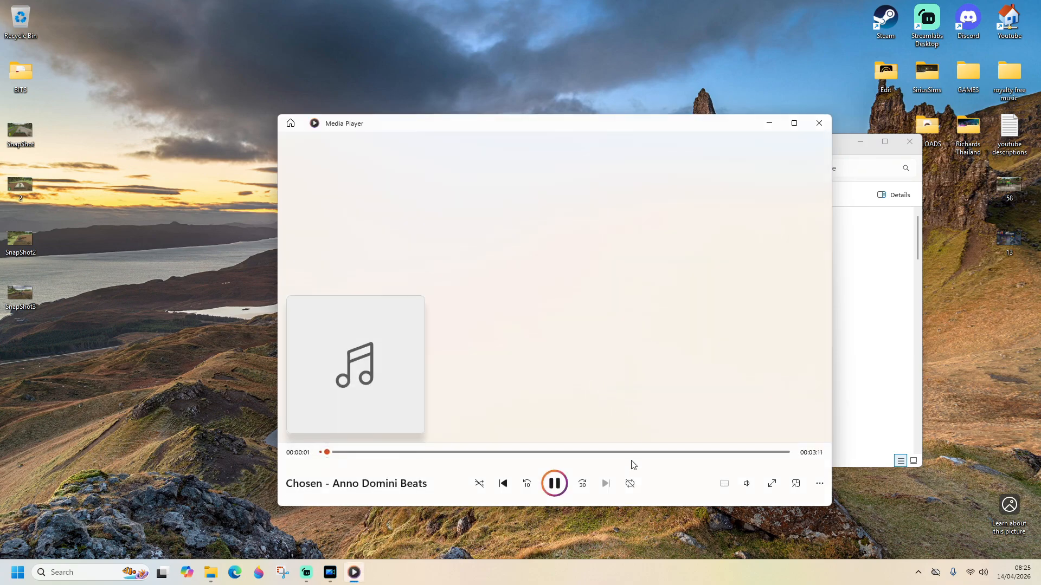
pyautogui.click(555, 485)
pyautogui.click(555, 485)
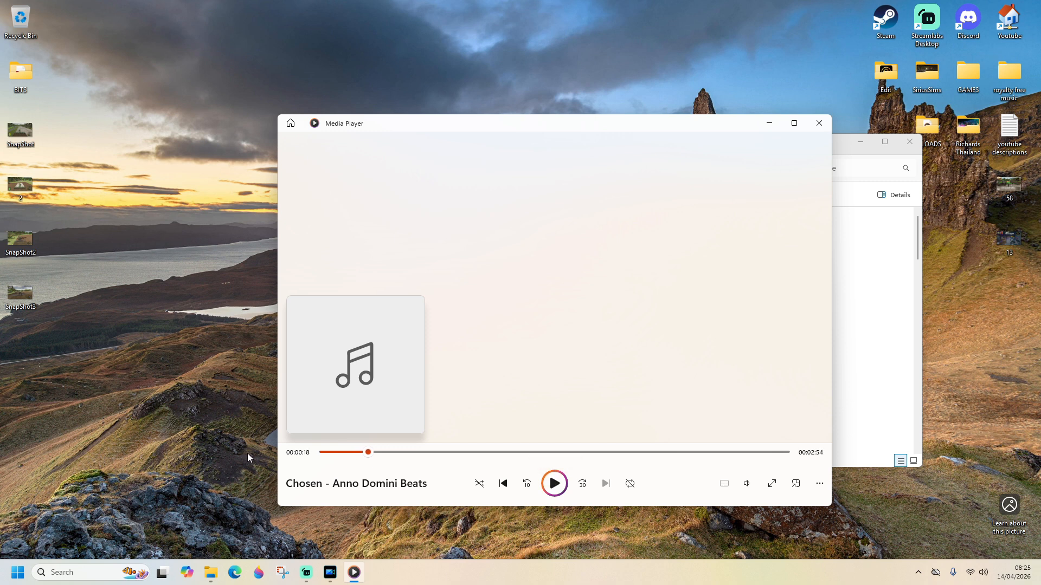
pyautogui.click(549, 485)
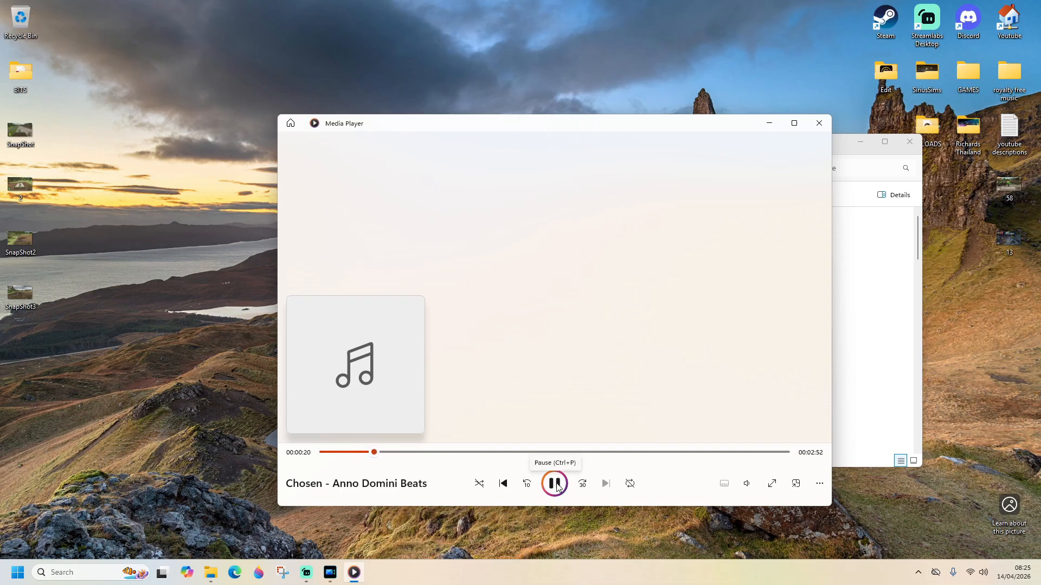
pyautogui.click(559, 488)
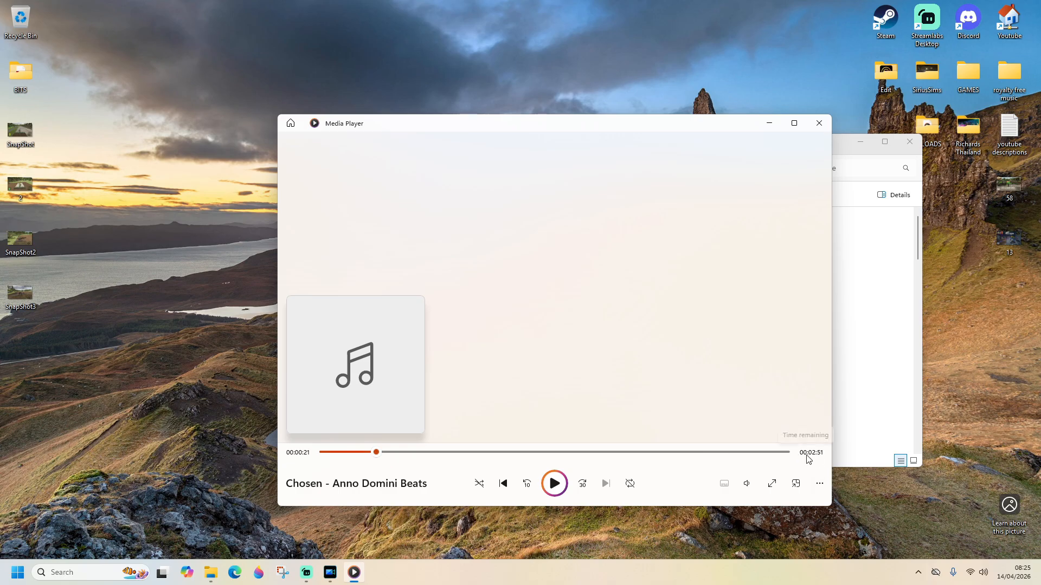
pyautogui.click(821, 128)
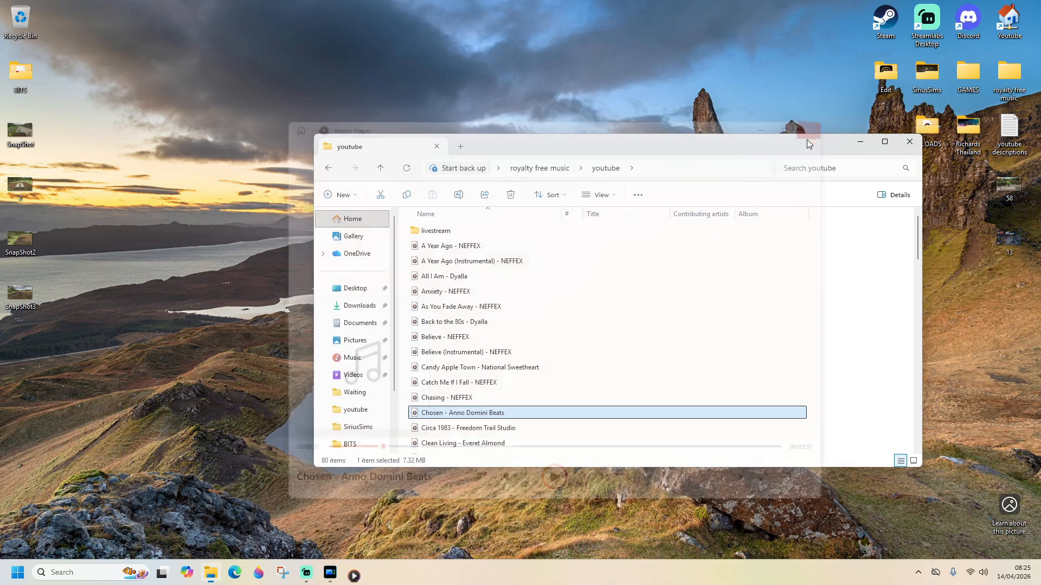
# Listen to the opening and the ending of "Circa 1983 - Freedom Trail Studio"
pyautogui.scroll(-3, 484, 306)
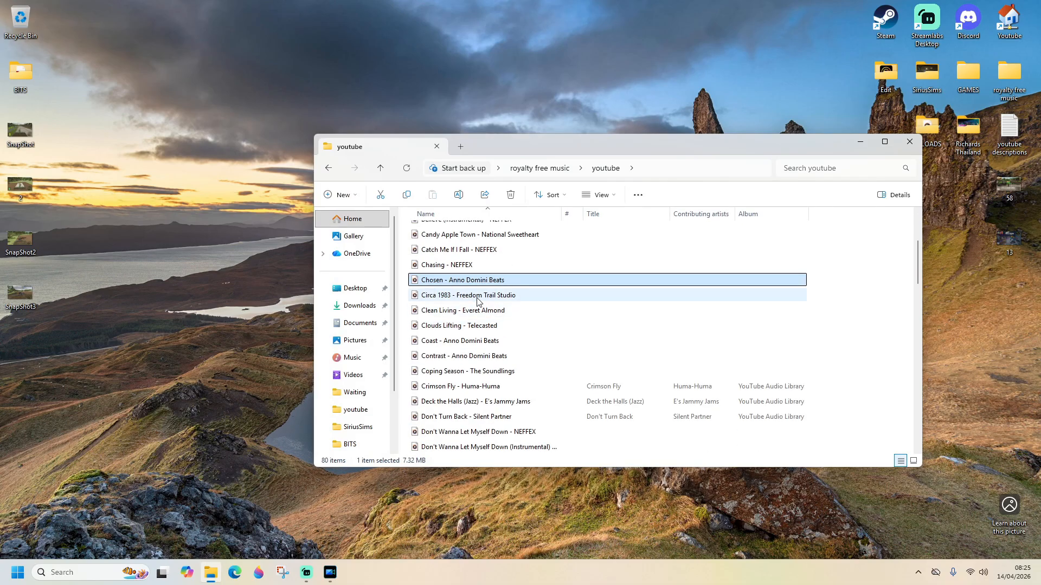
pyautogui.doubleClick(478, 297)
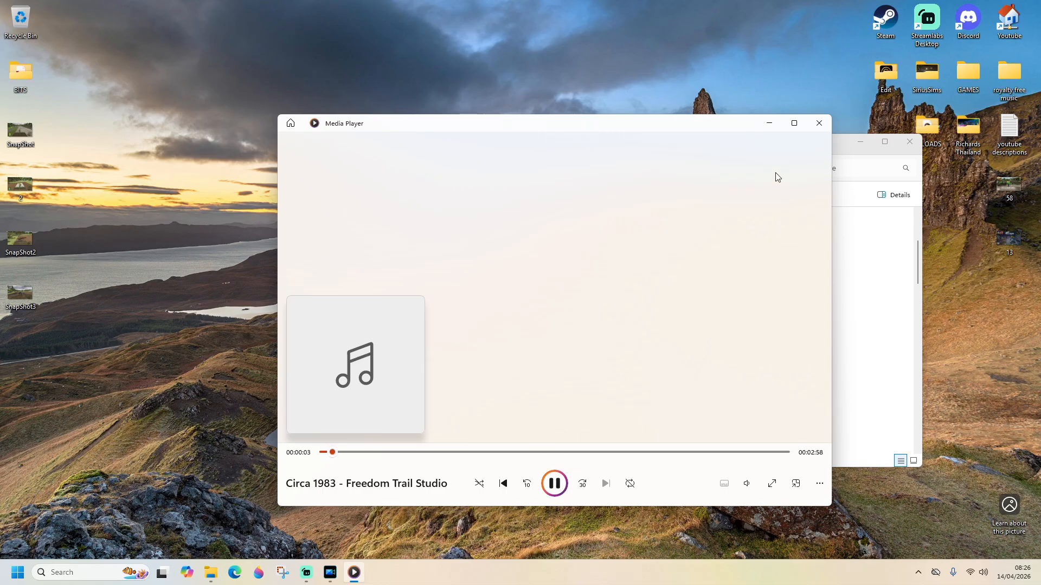
pyautogui.click(820, 125)
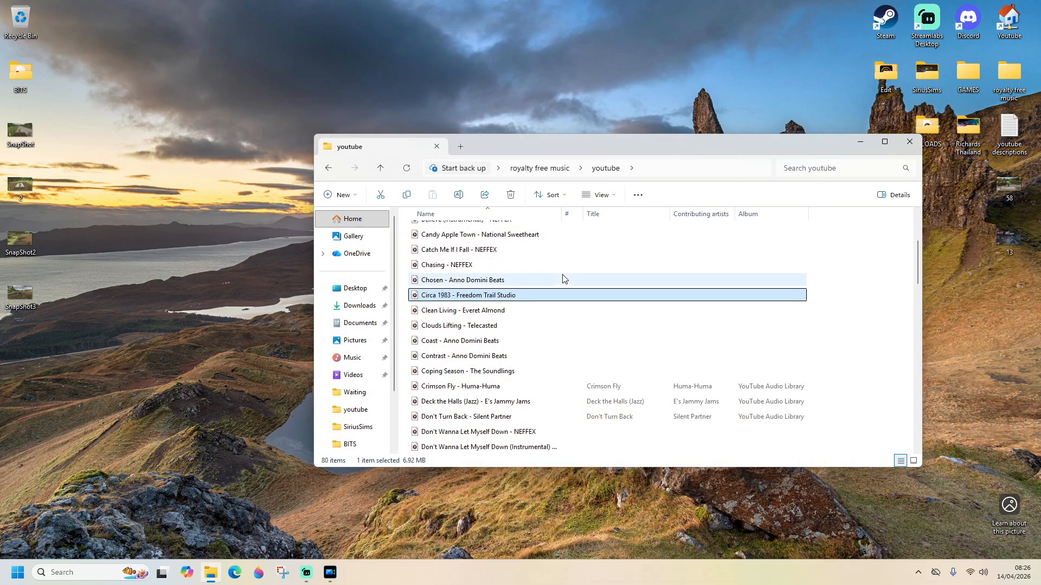
pyautogui.doubleClick(529, 296)
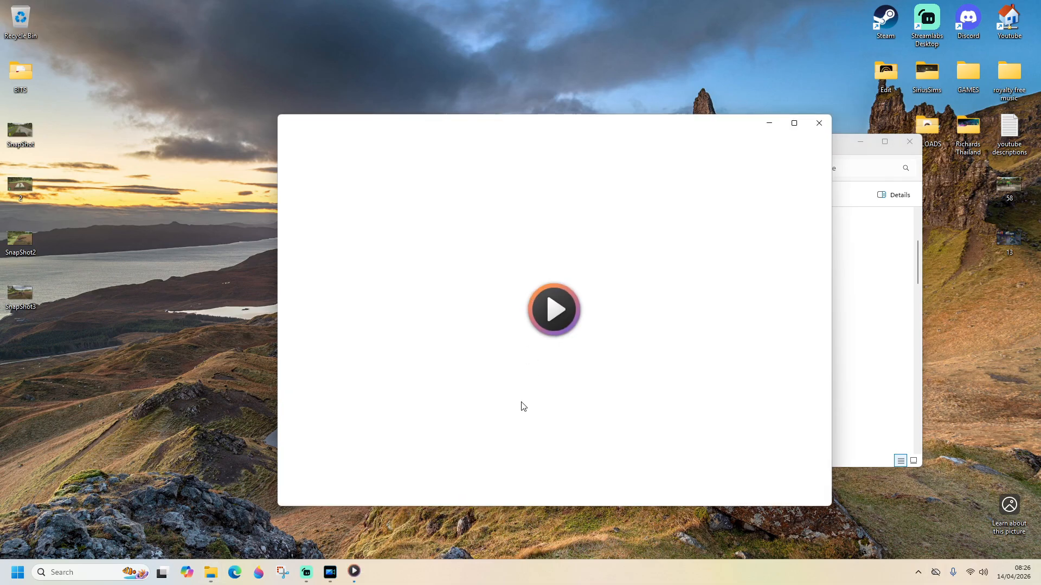
pyautogui.click(763, 452)
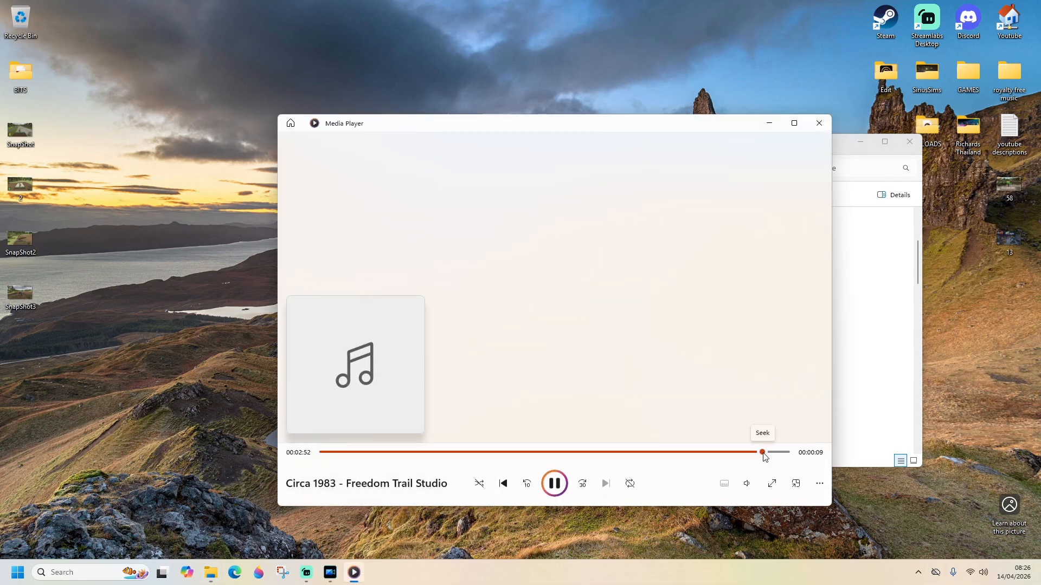
pyautogui.click(554, 484)
pyautogui.click(558, 489)
# Replay the track from the start, sample its middle sections, and close the player and the music folder
pyautogui.moveTo(349, 456); pyautogui.dragTo(300, 462)
pyautogui.click(551, 487)
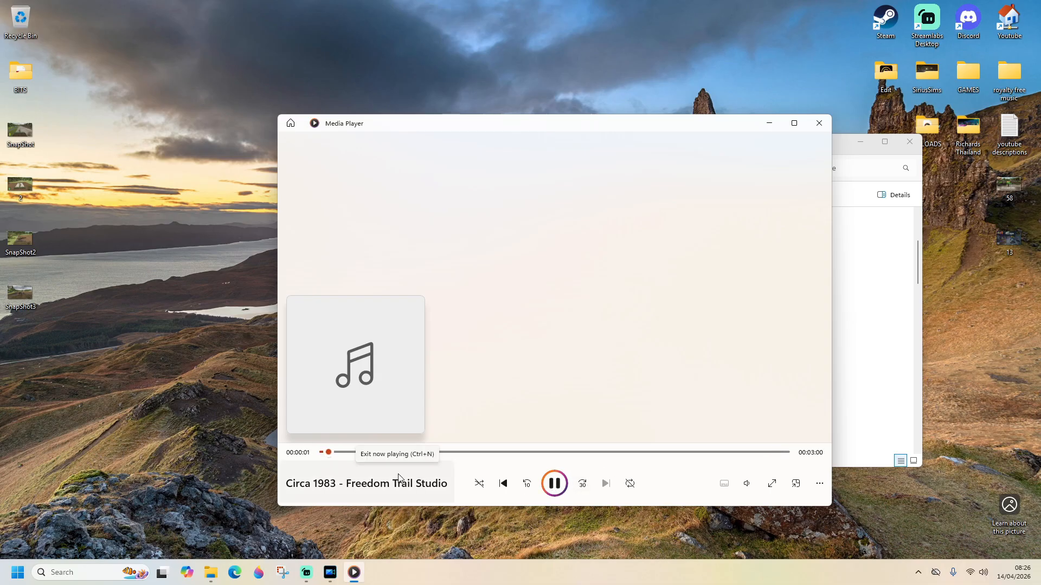
pyautogui.click(468, 452)
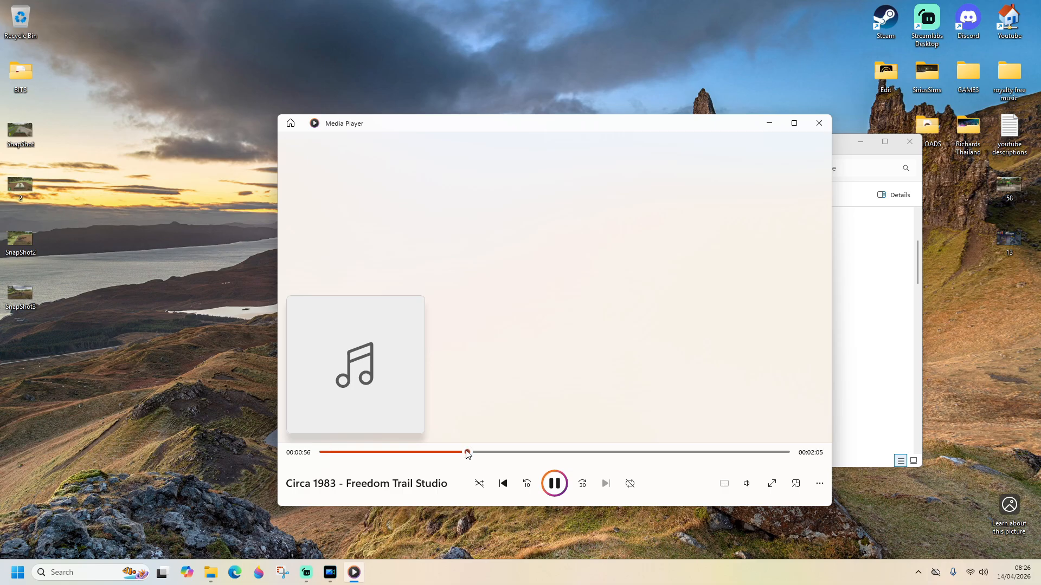
pyautogui.click(537, 453)
pyautogui.click(819, 123)
pyautogui.click(911, 144)
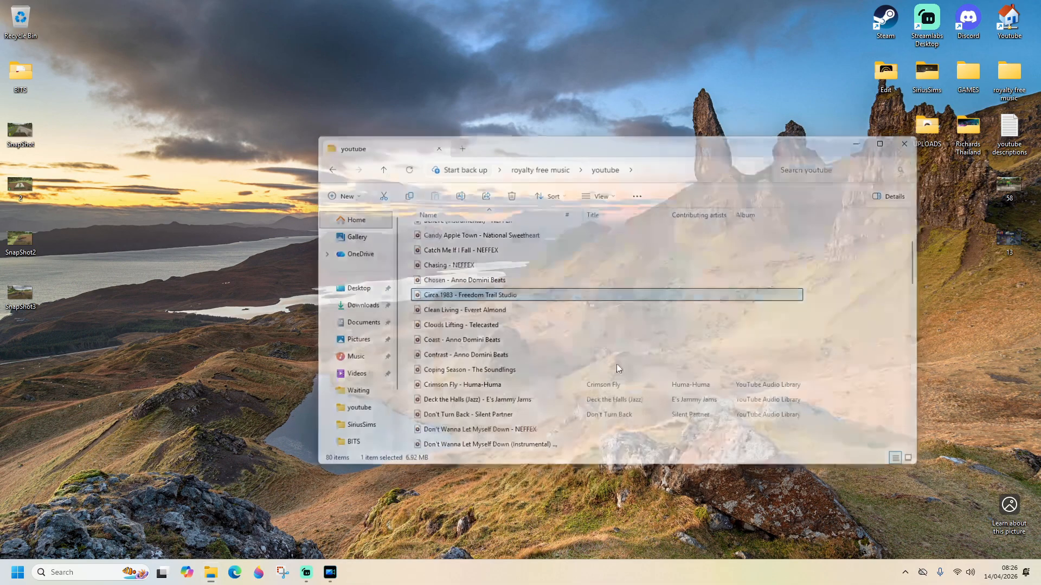
# Switch back to PowerDirector and import "Circa 1983 - Freedom Trail Studio" from the youtube music folder into the media library
pyautogui.click(330, 572)
pyautogui.click(47, 44)
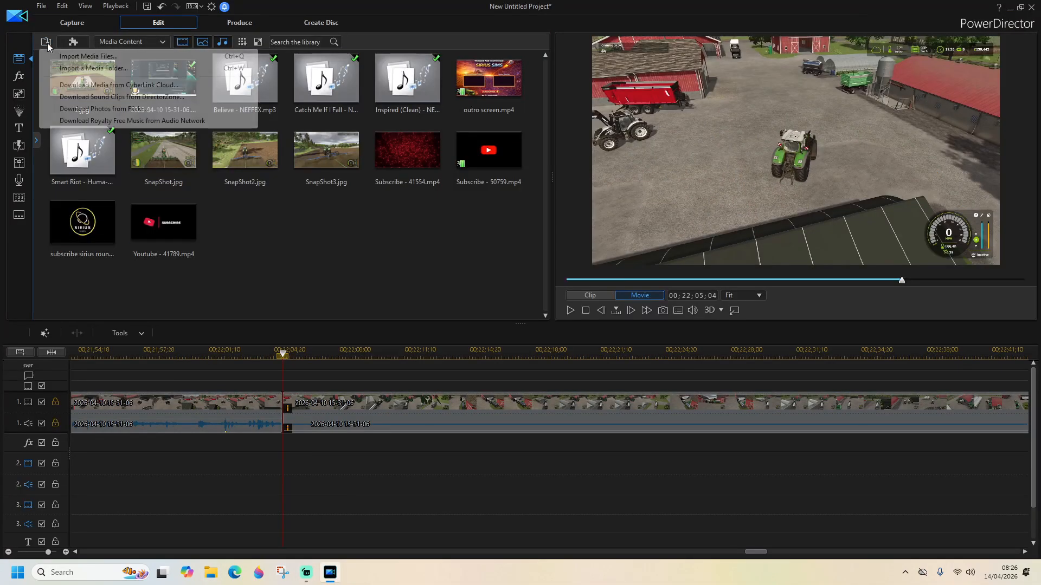
pyautogui.click(71, 59)
pyautogui.scroll(-2, 518, 333)
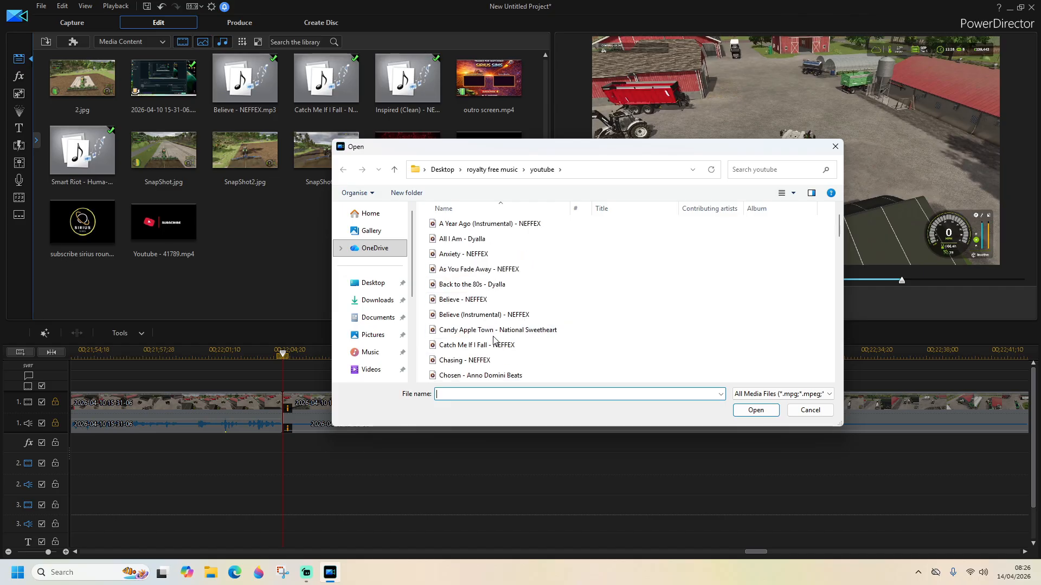
pyautogui.doubleClick(483, 347)
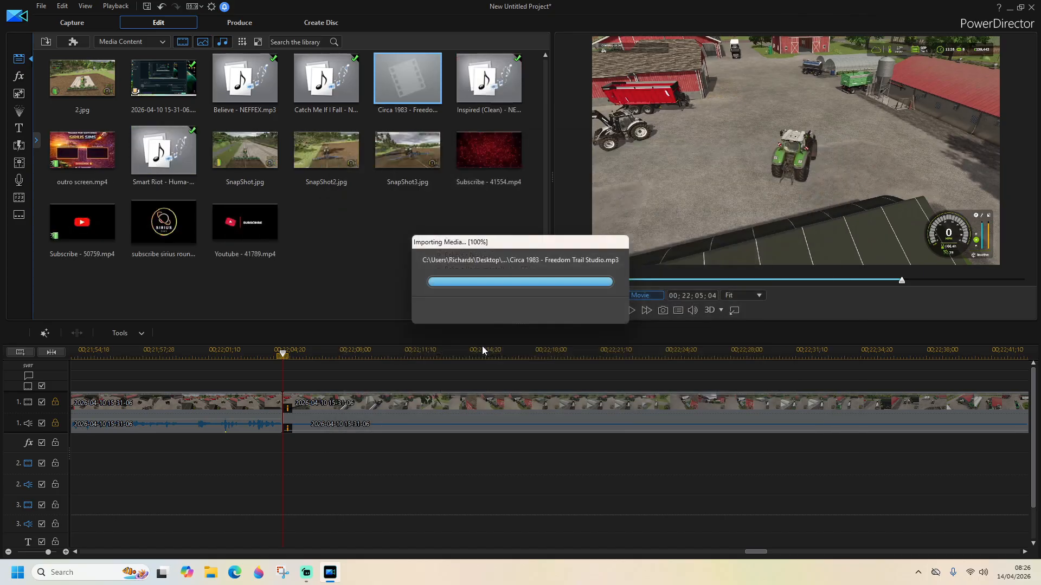
# Place the Circa 1983 track on audio track 2 at the start of the sped-up farmyard clip and lower its volume
pyautogui.moveTo(412, 83); pyautogui.dragTo(278, 469)
pyautogui.moveTo(281, 473); pyautogui.dragTo(282, 474)
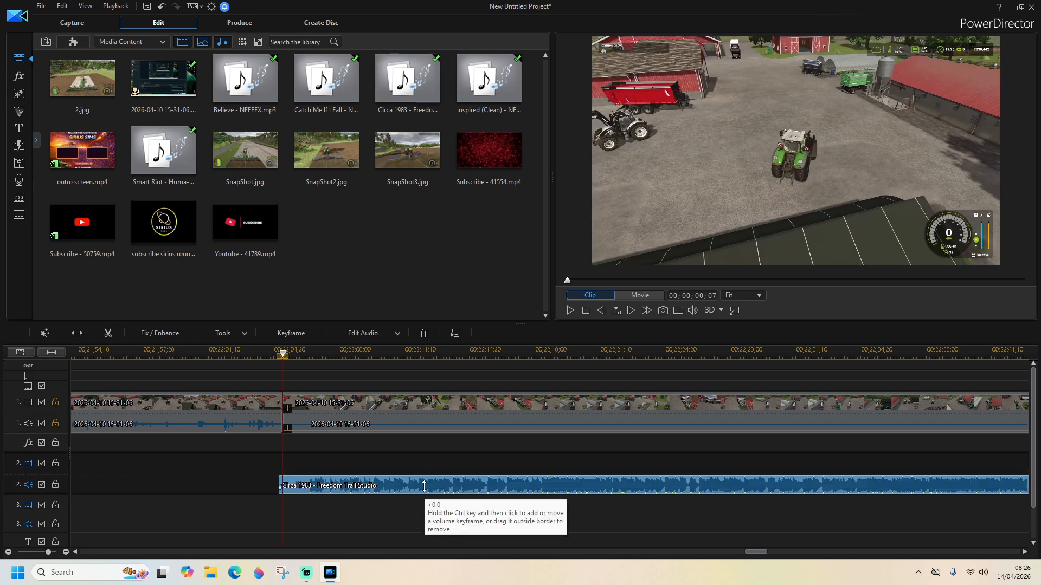
pyautogui.moveTo(424, 486); pyautogui.dragTo(433, 488)
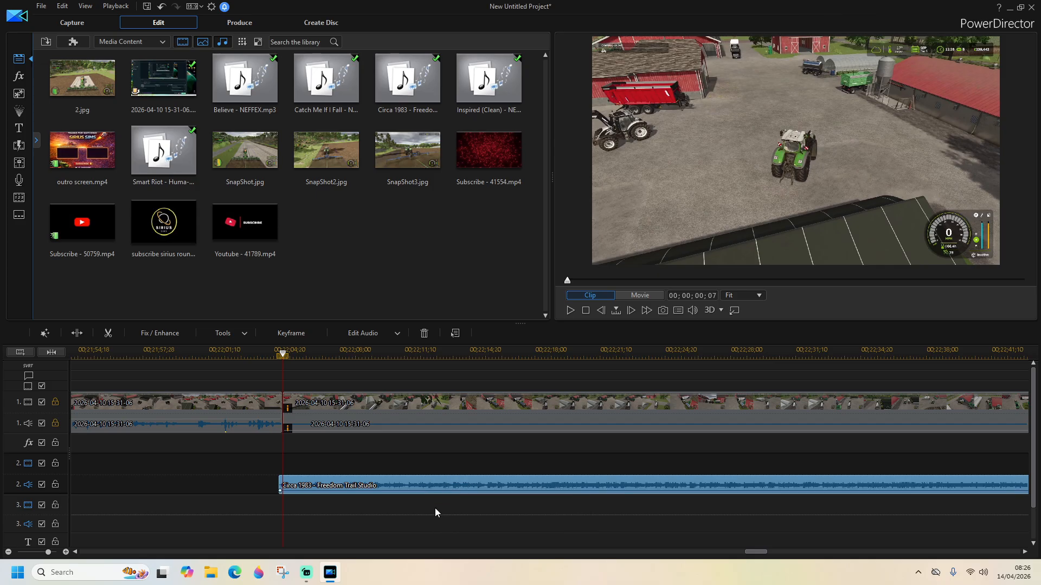
# Play the transition into the sped-up farmyard clip and shift the Circa 1983 track slightly earlier, starting just before the cut
pyautogui.click(238, 353)
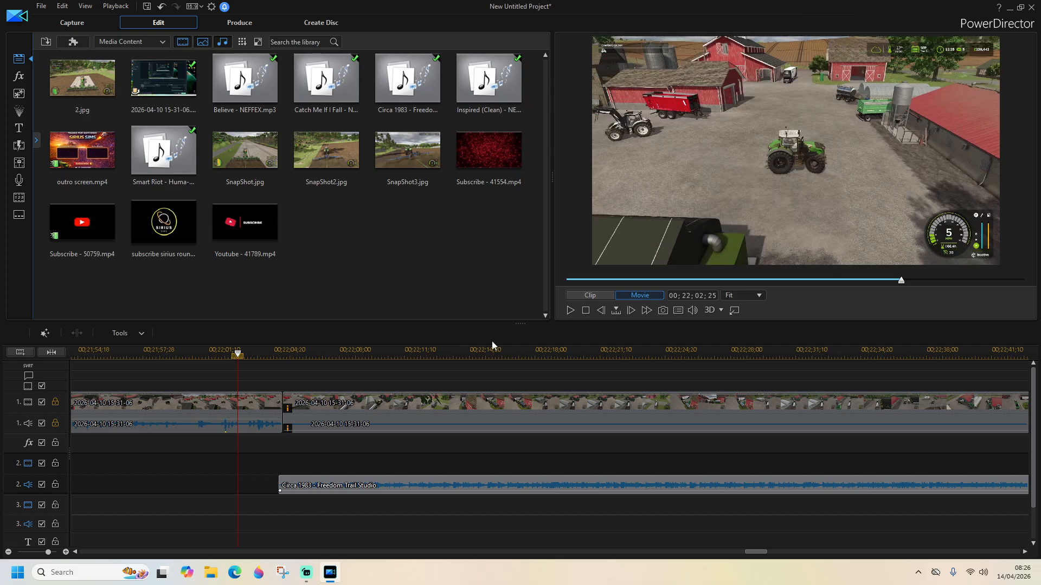
pyautogui.click(572, 311)
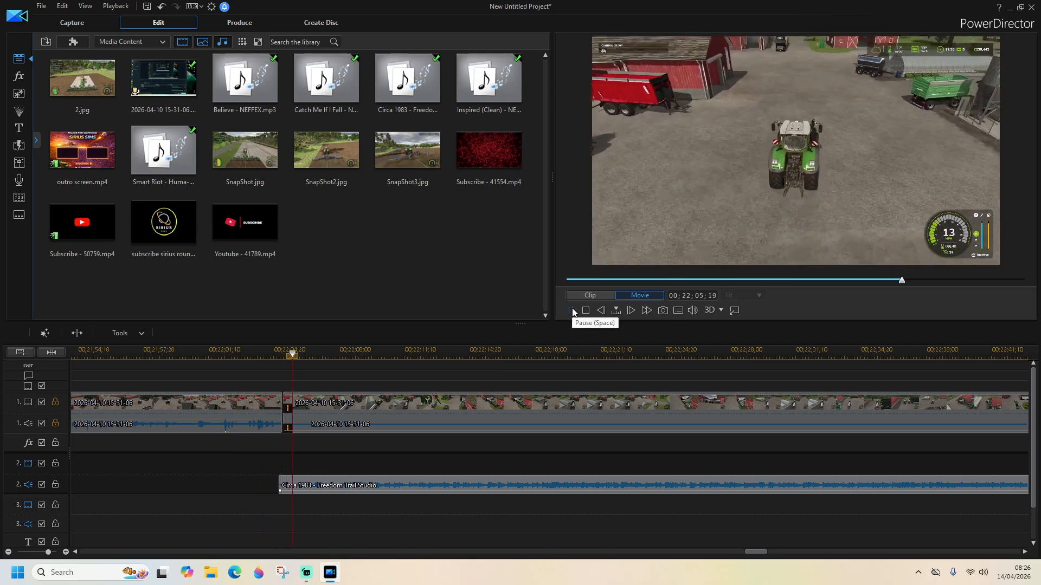
pyautogui.click(572, 311)
pyautogui.click(416, 481)
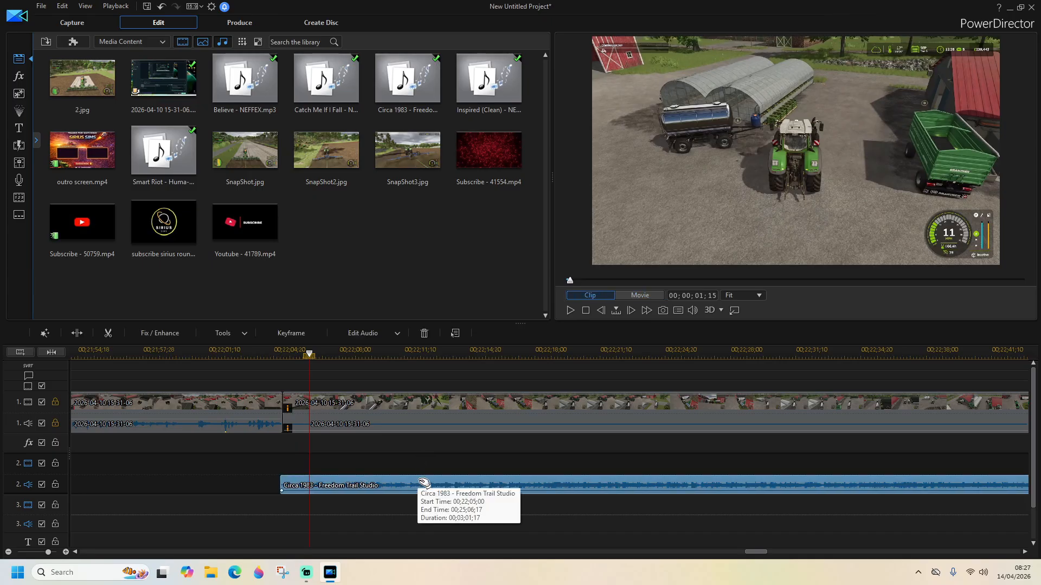
pyautogui.moveTo(418, 483); pyautogui.dragTo(416, 483)
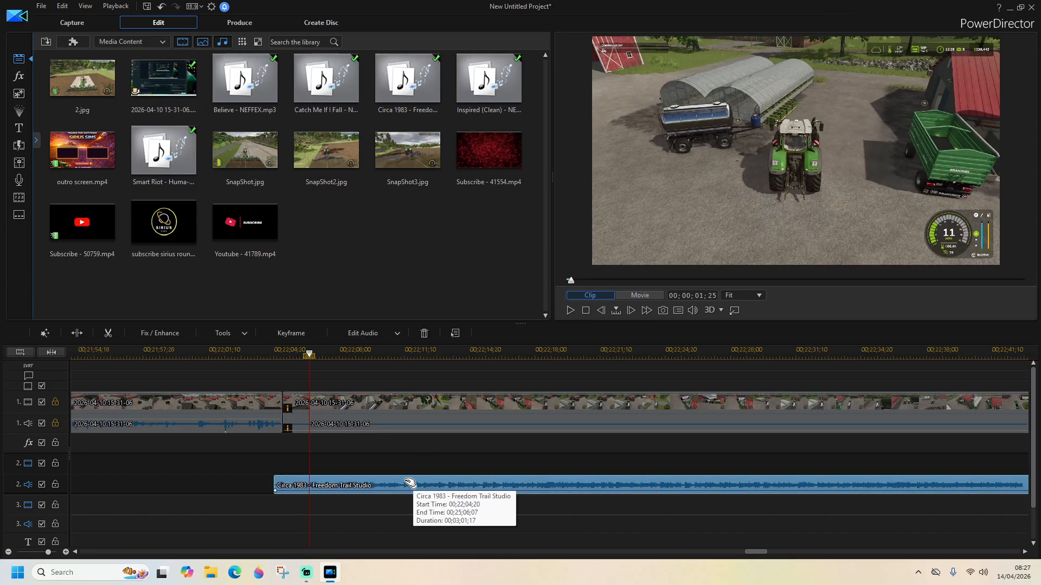
pyautogui.click(257, 352)
pyautogui.click(570, 312)
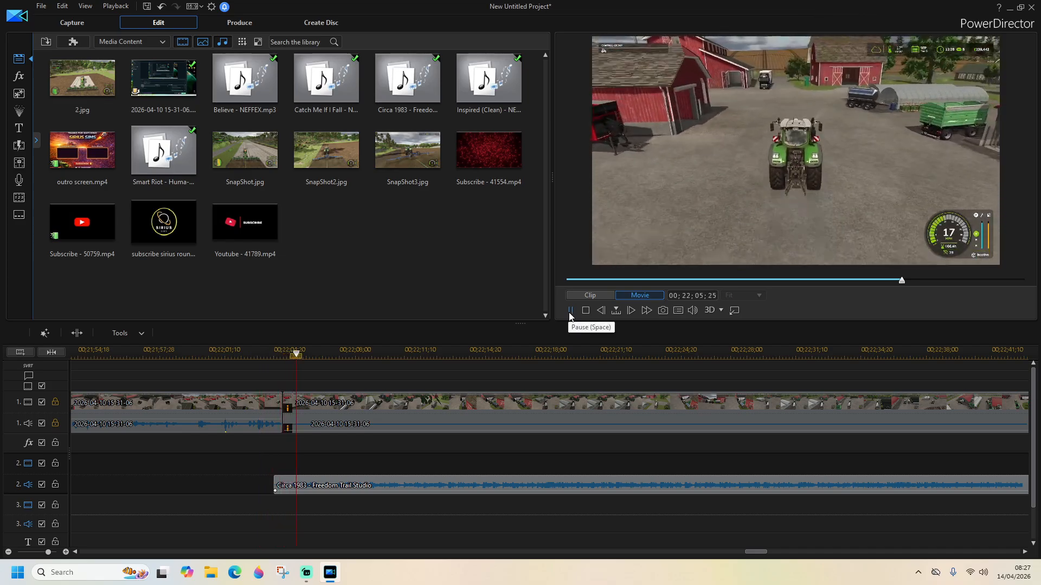
pyautogui.click(425, 481)
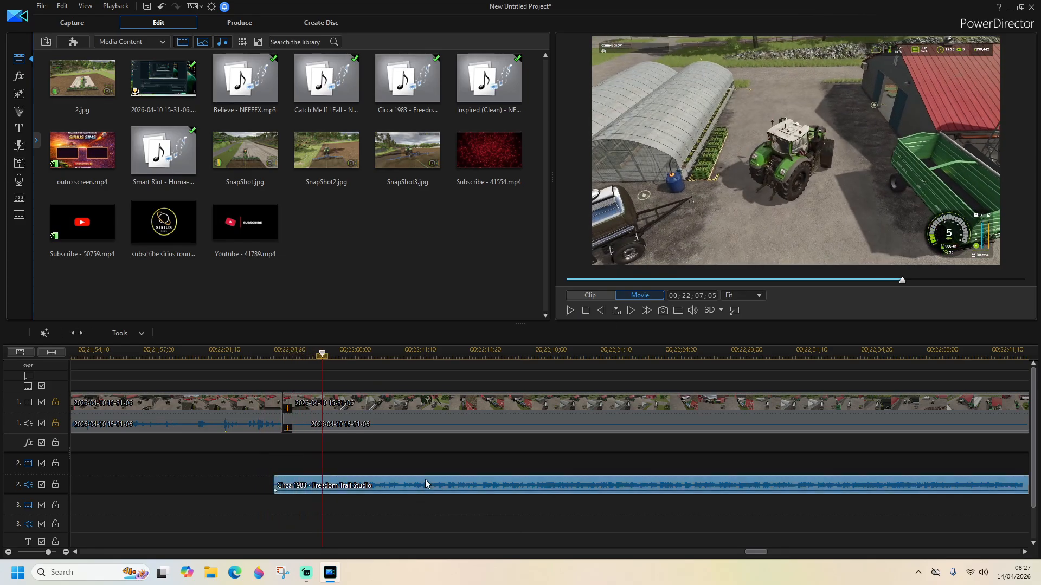
pyautogui.moveTo(431, 483); pyautogui.dragTo(427, 483)
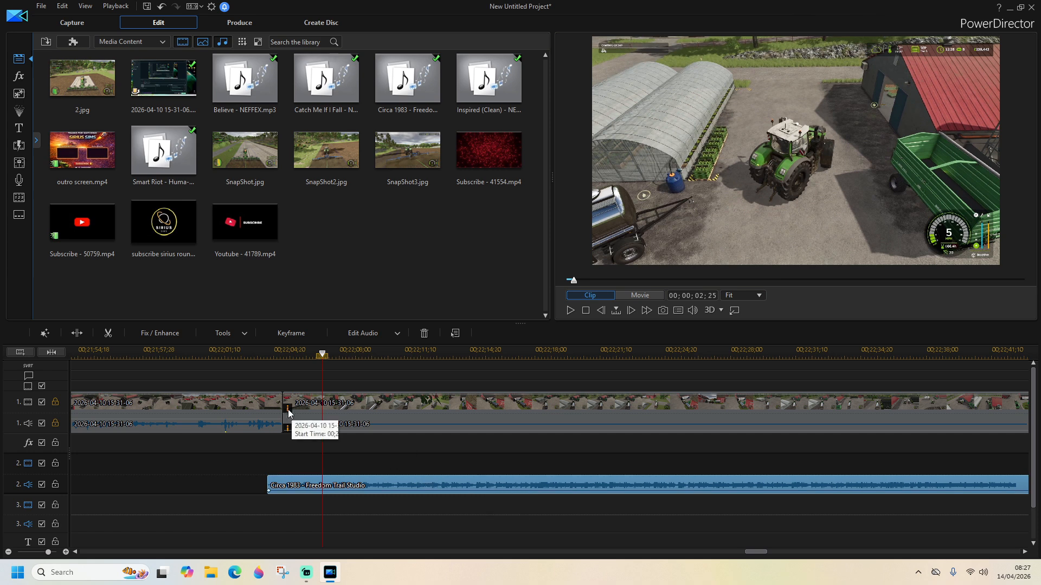
# Play the start of the Circa 1983 track and its ending around the cut after the sped-up clip to check the timing
pyautogui.click(254, 355)
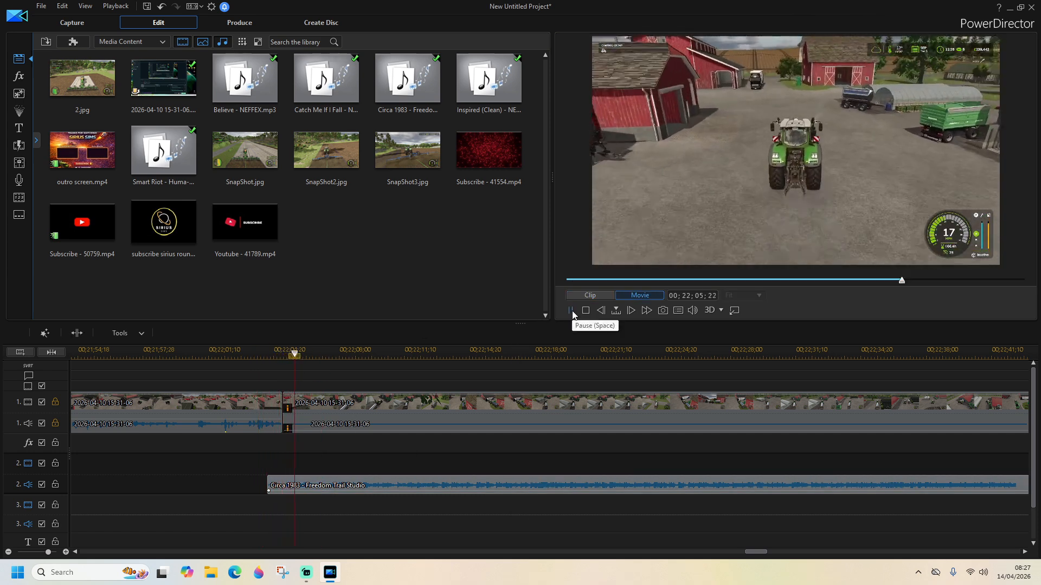
pyautogui.click(571, 312)
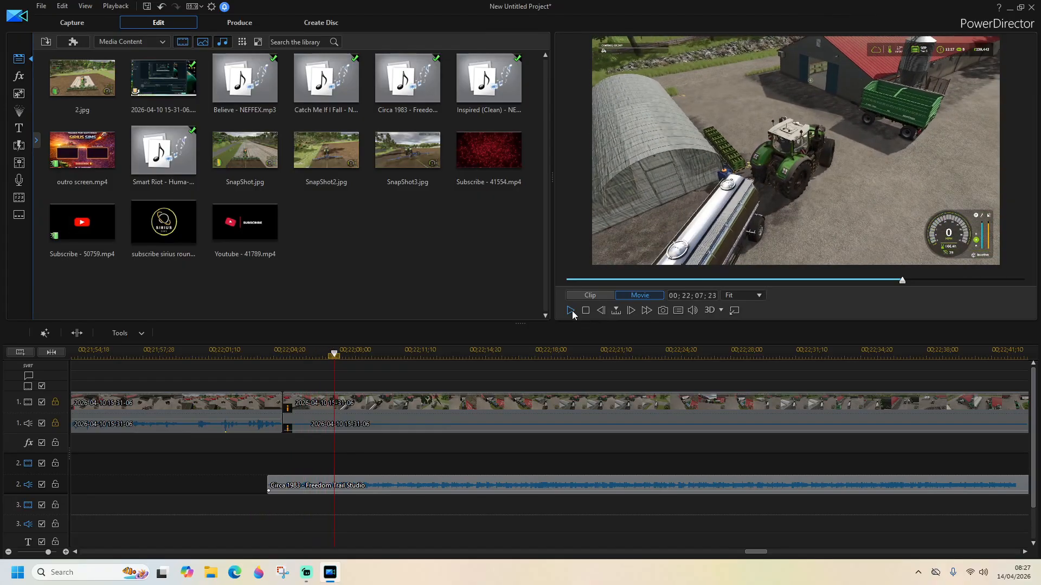
pyautogui.click(570, 310)
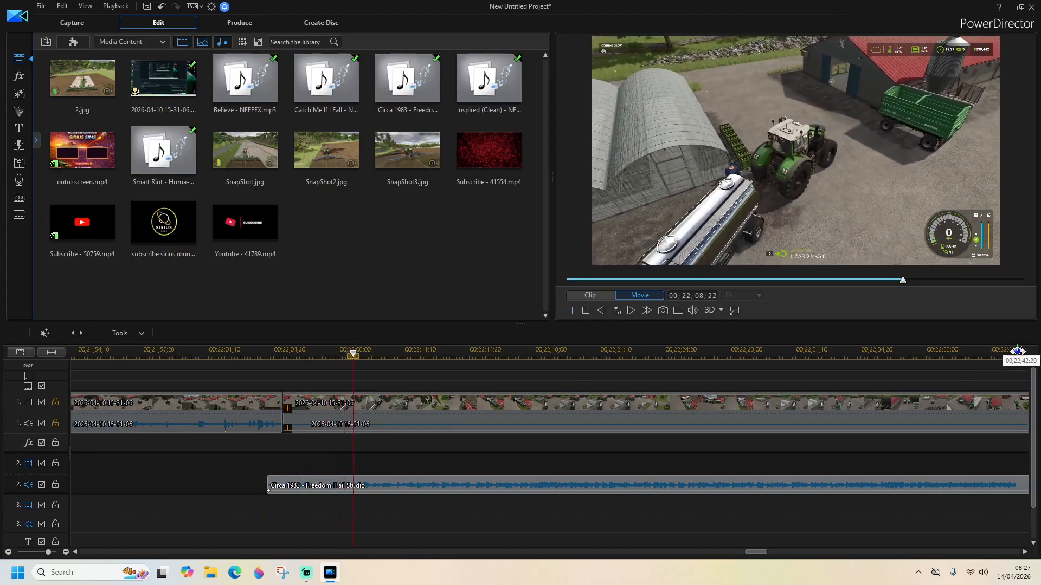
pyautogui.click(1017, 355)
pyautogui.moveTo(1017, 355); pyautogui.dragTo(1018, 355)
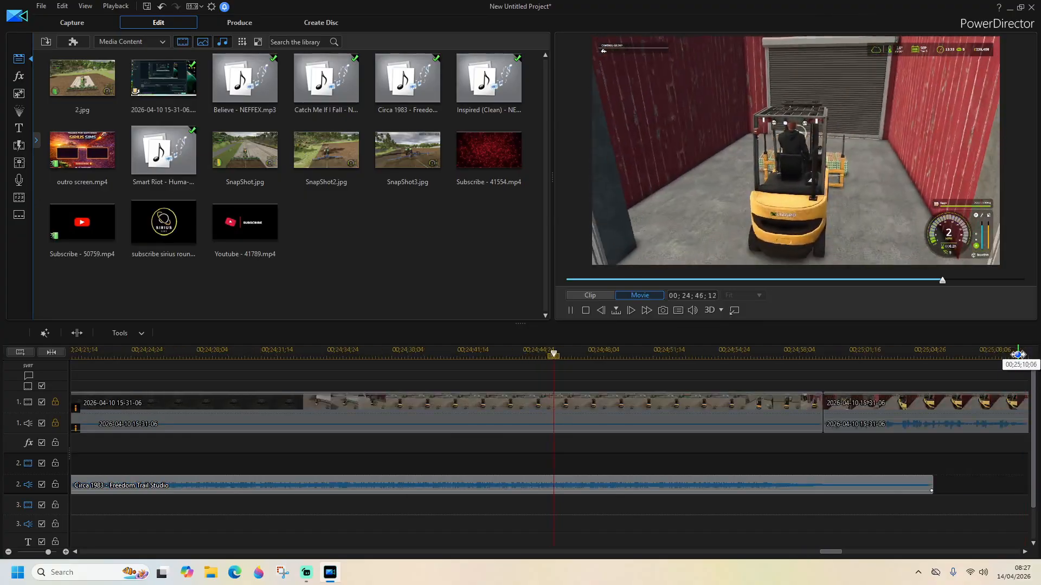
pyautogui.click(773, 355)
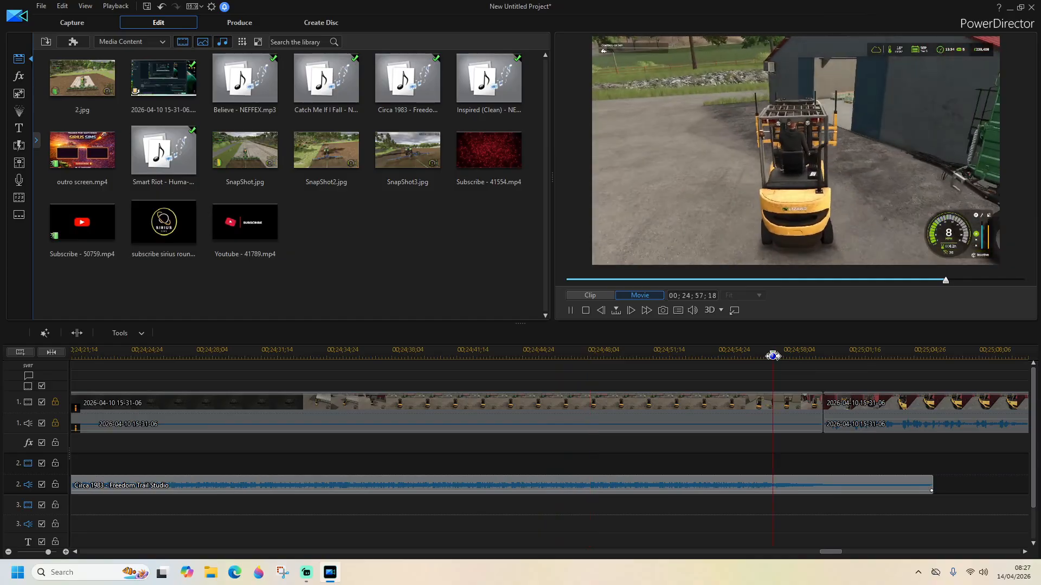
pyautogui.click(571, 311)
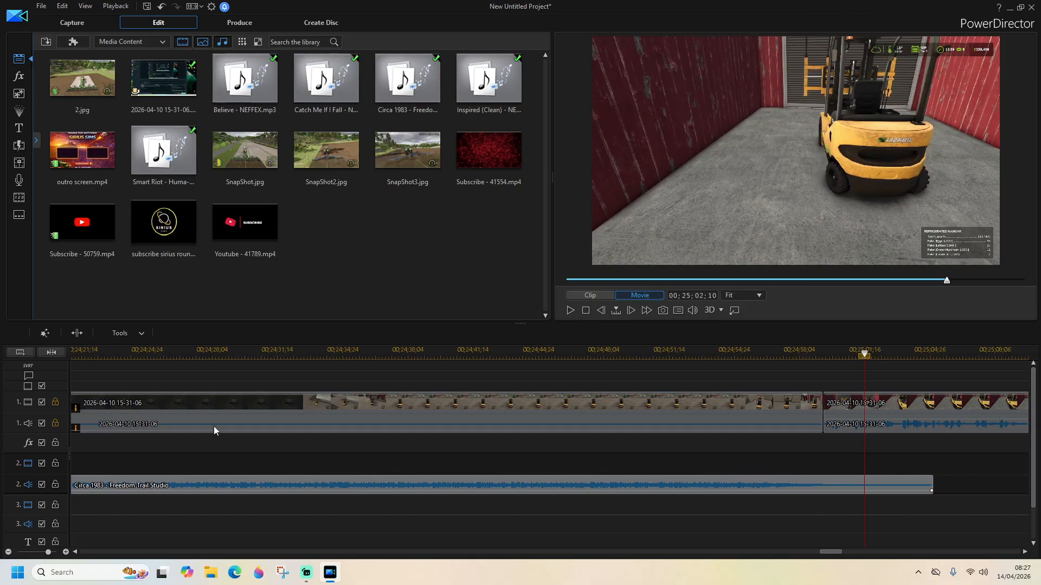
# Unlock video and audio track 1 and shorten the sped-up farmyard clip by about one second with the Video Speed tool's new duration
pyautogui.click(55, 403)
pyautogui.click(56, 423)
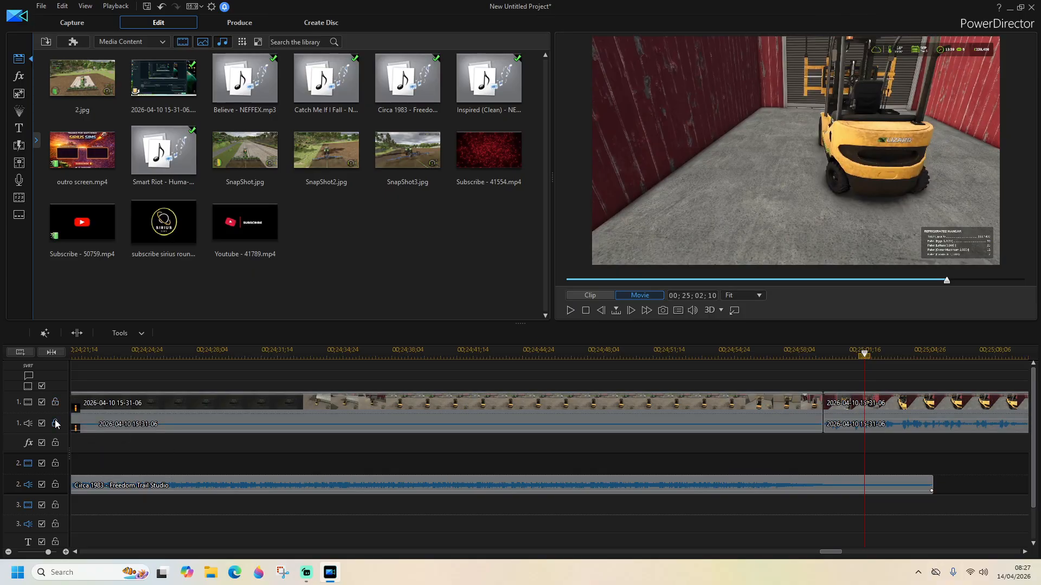
pyautogui.click(693, 418)
pyautogui.click(304, 334)
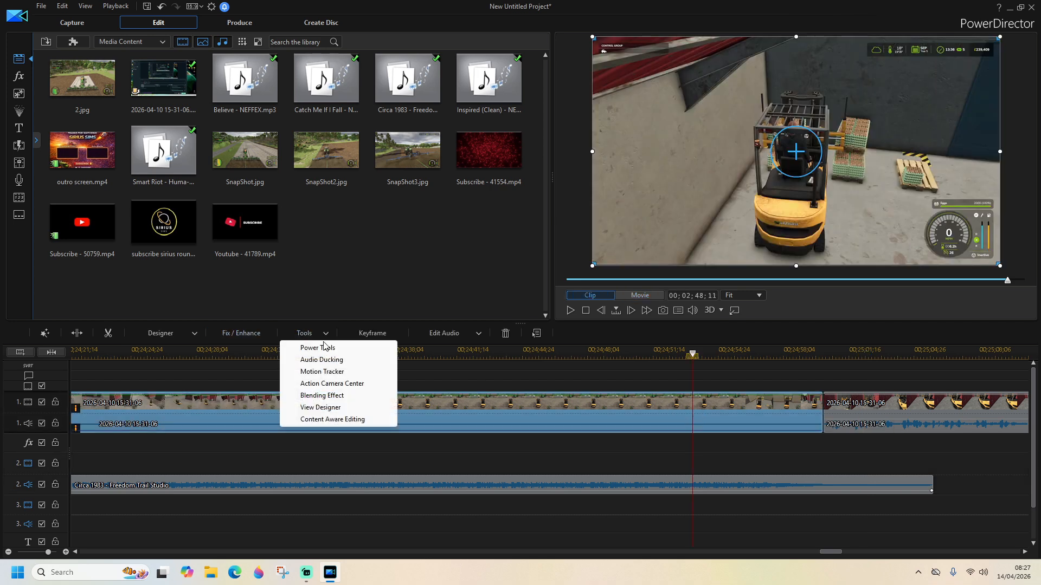
pyautogui.click(305, 342)
pyautogui.click(50, 120)
pyautogui.click(206, 114)
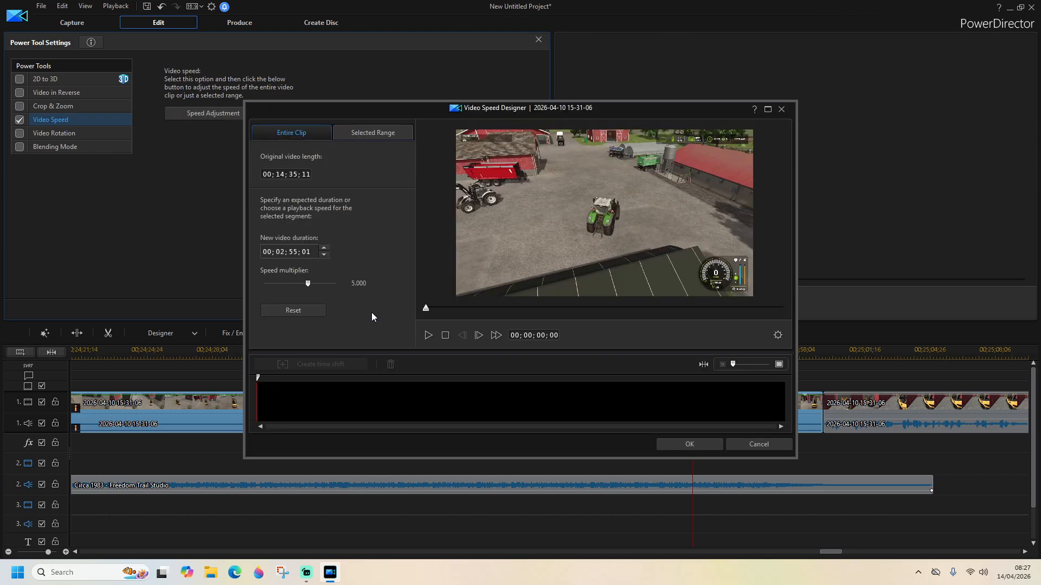
pyautogui.click(291, 252)
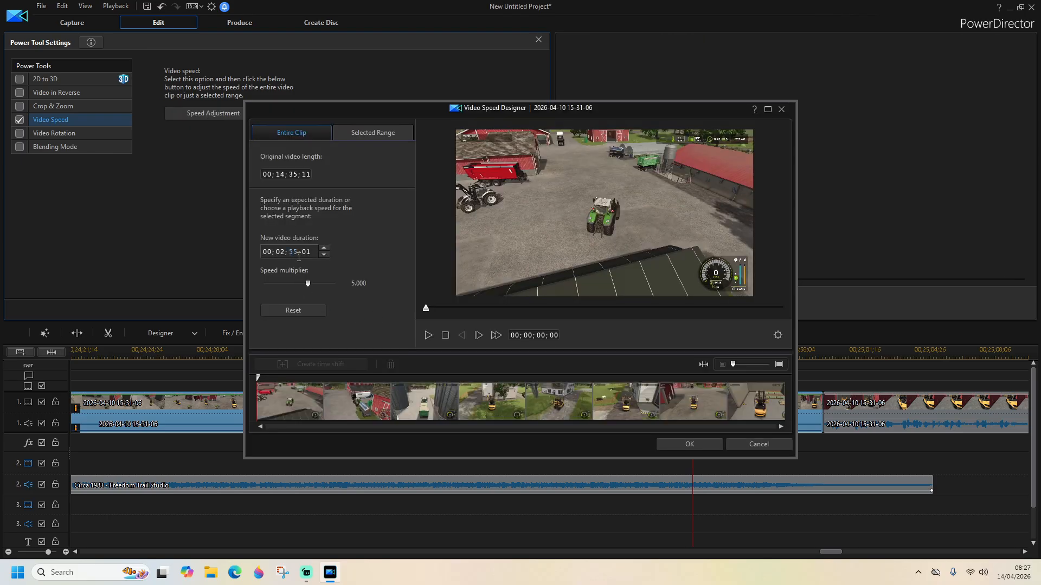
pyautogui.click(676, 444)
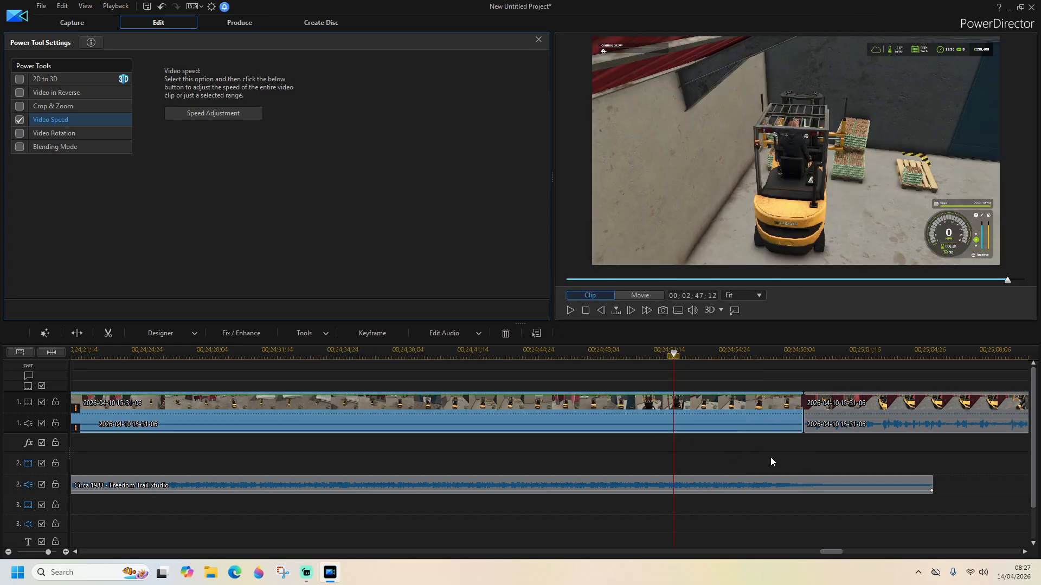
# Play the end of the sped-up farmyard clip to check how the music fades into the following footage
pyautogui.click(779, 358)
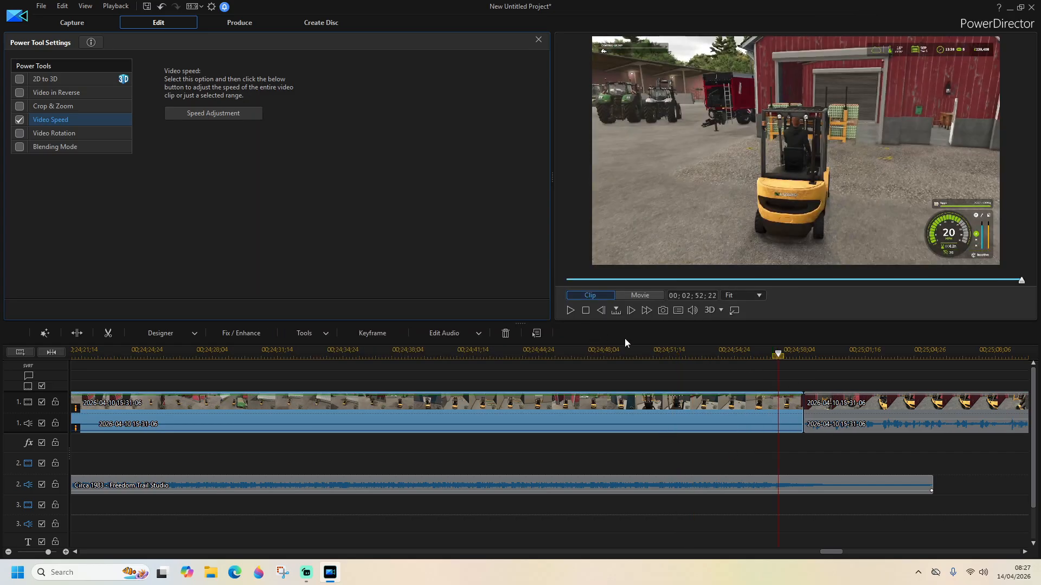
pyautogui.click(662, 368)
pyautogui.click(571, 312)
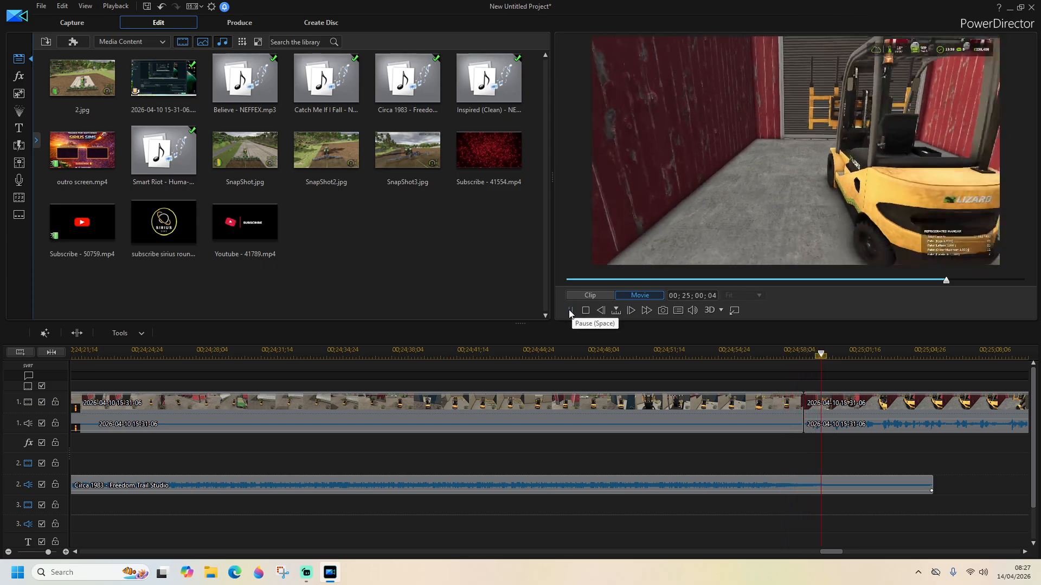
pyautogui.click(570, 311)
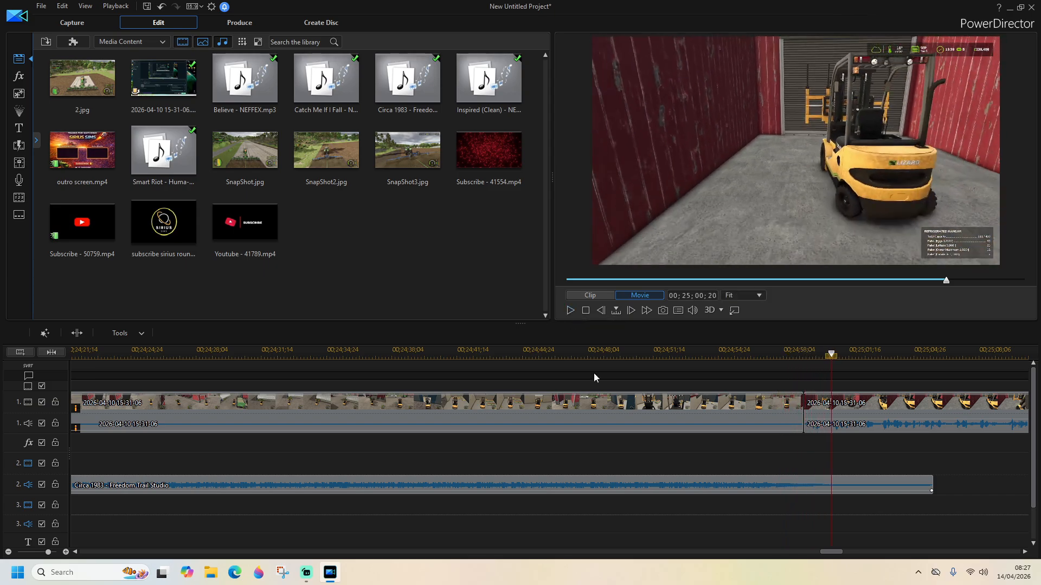
# Play and skip through the remaining footage after the sped-up farmyard clip, covering the stock check, production menus and farmyard scenes
pyautogui.click(571, 311)
pyautogui.moveTo(831, 552); pyautogui.dragTo(848, 554)
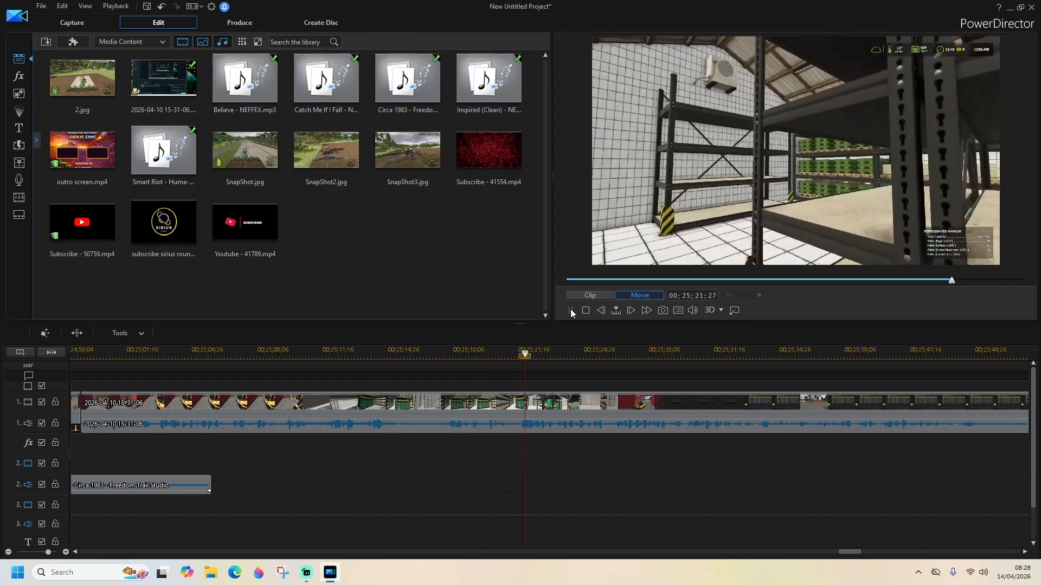
pyautogui.moveTo(849, 553); pyautogui.dragTo(861, 552)
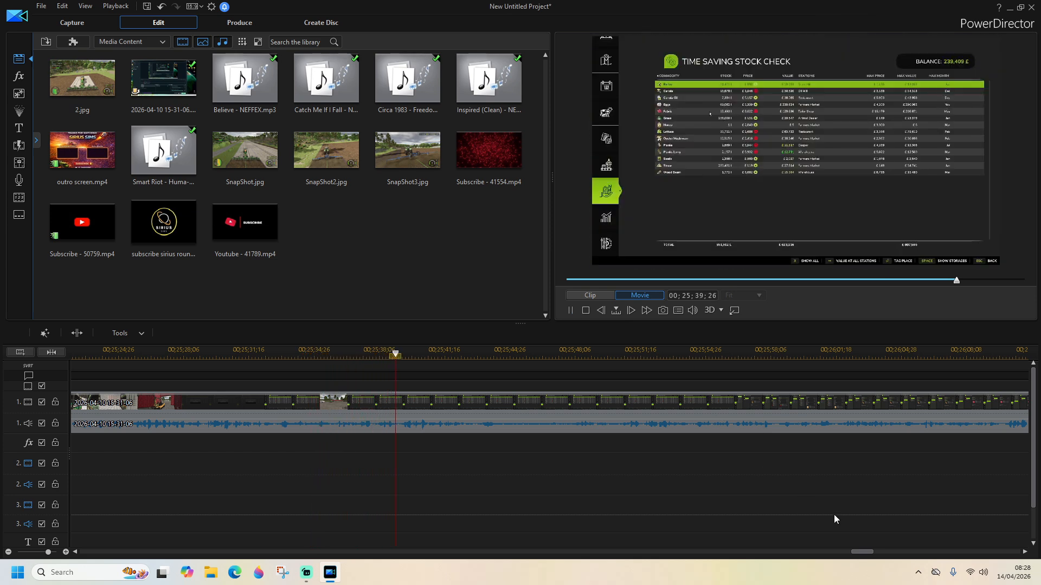
pyautogui.moveTo(866, 556); pyautogui.dragTo(871, 556)
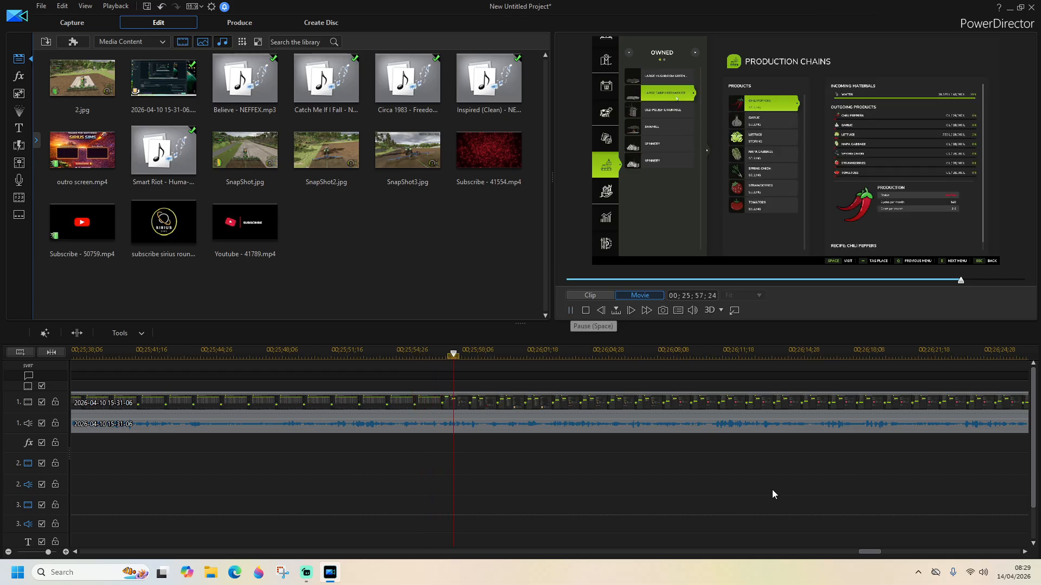
pyautogui.moveTo(871, 551); pyautogui.dragTo(879, 551)
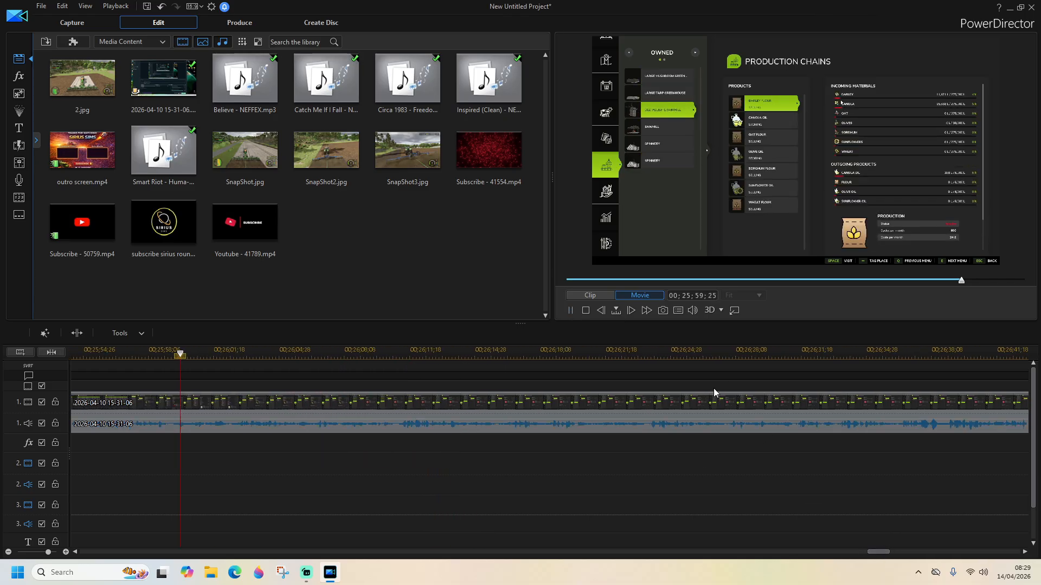
pyautogui.click(572, 310)
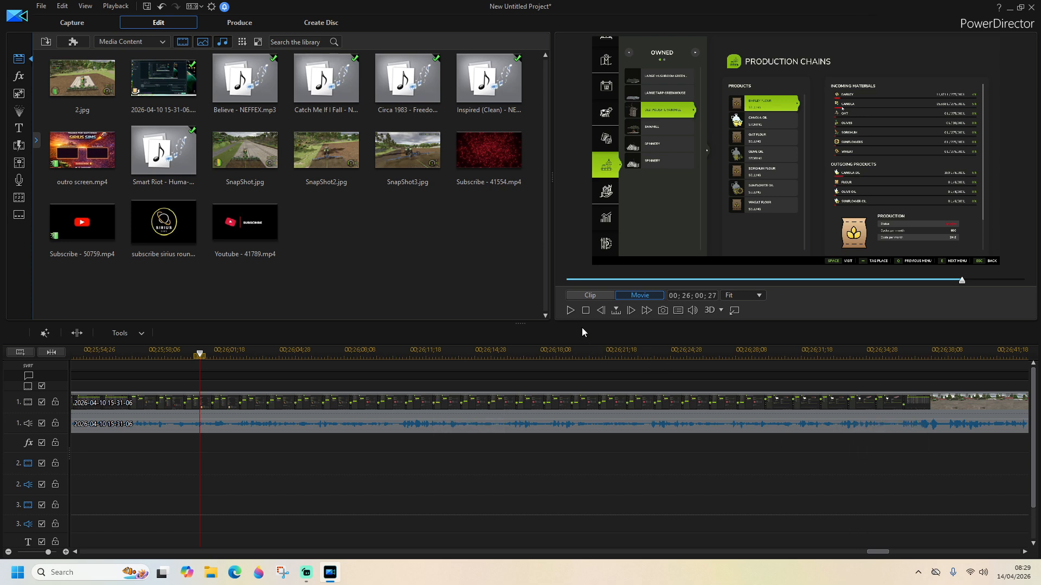
pyautogui.click(569, 312)
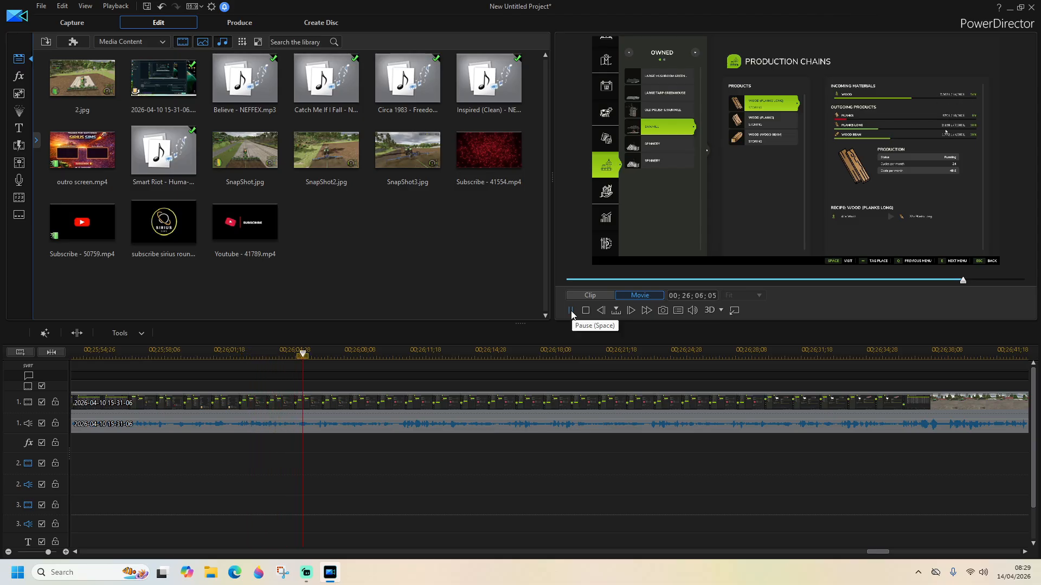
pyautogui.moveTo(879, 554); pyautogui.dragTo(883, 553)
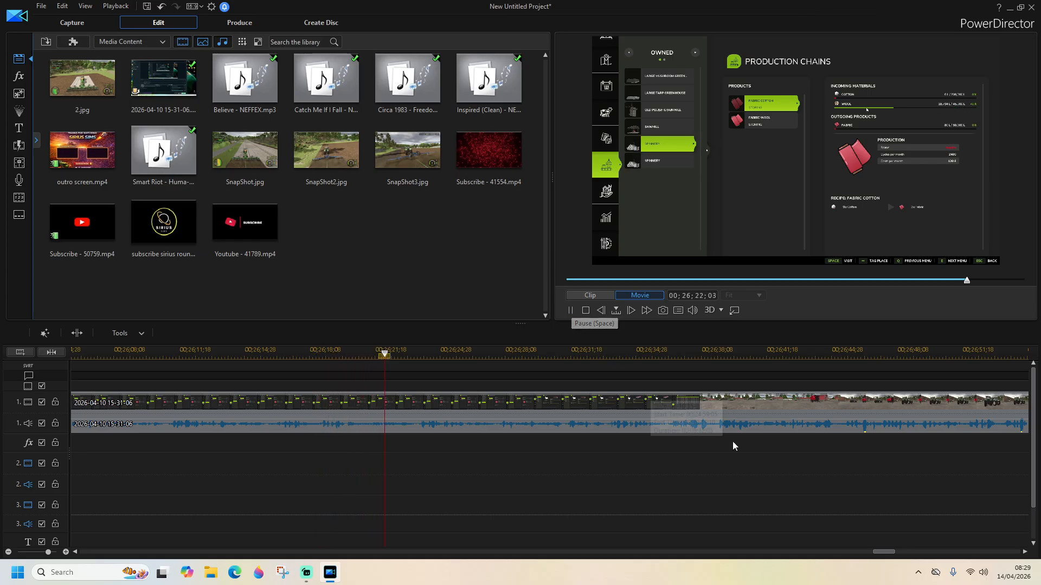
pyautogui.moveTo(884, 554); pyautogui.dragTo(894, 553)
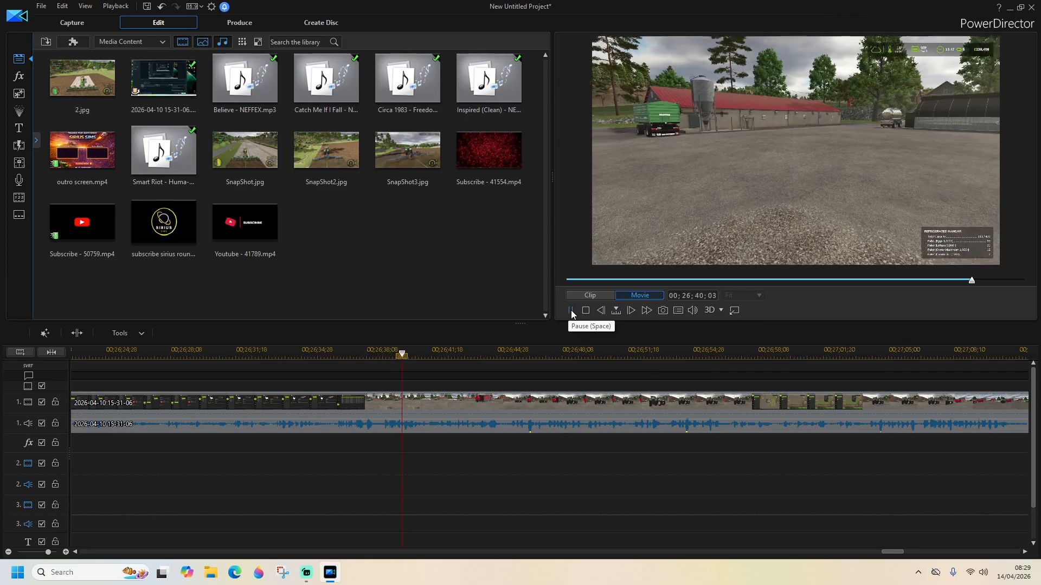
pyautogui.moveTo(891, 552); pyautogui.dragTo(900, 553)
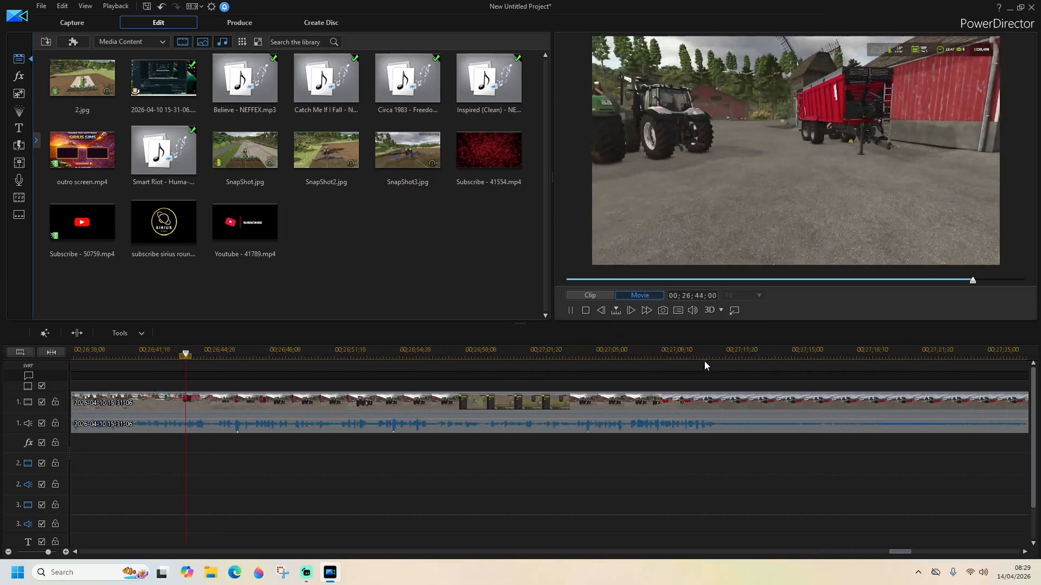
pyautogui.click(573, 313)
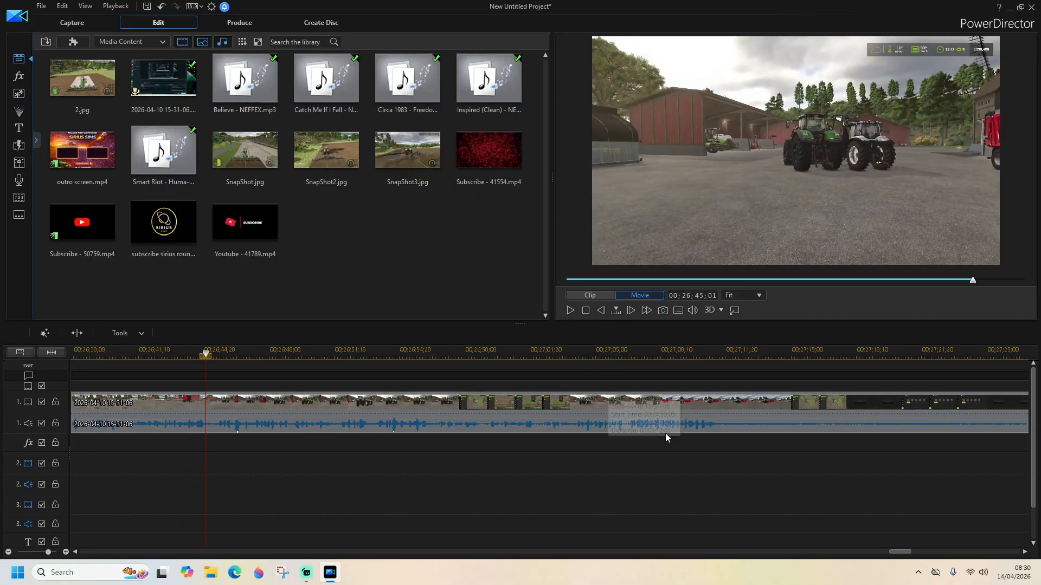
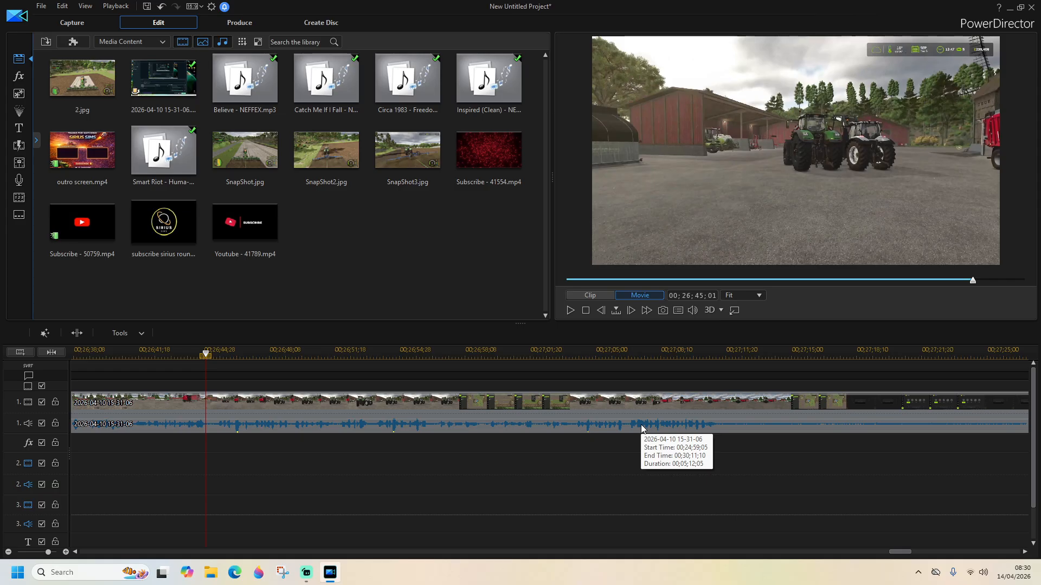
# Split the recording at 00;27;12;09, delete the remaining footage and place outro screen.mp4 directly after the cut on track 1
pyautogui.click(570, 311)
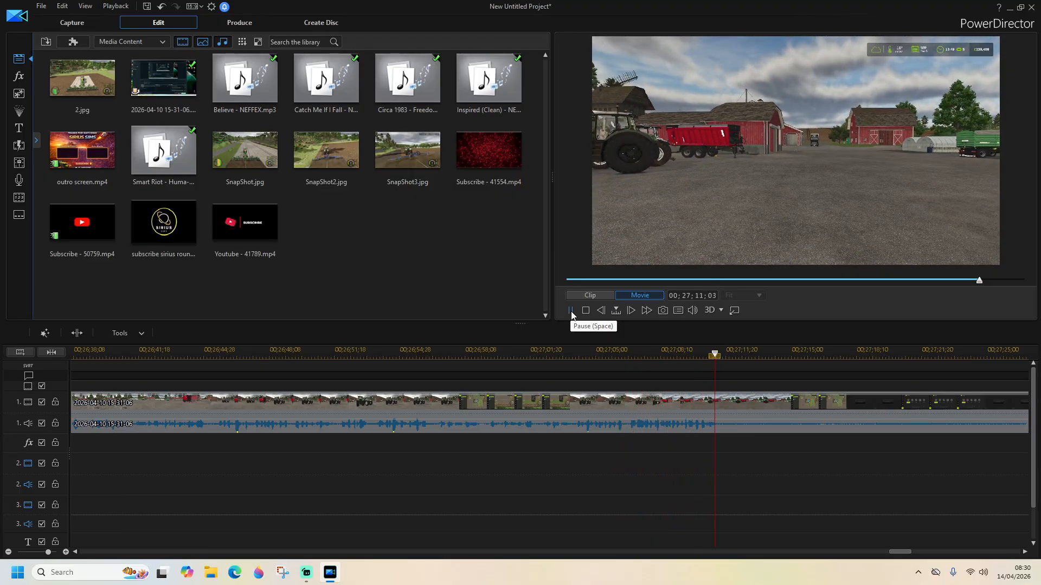
pyautogui.click(571, 311)
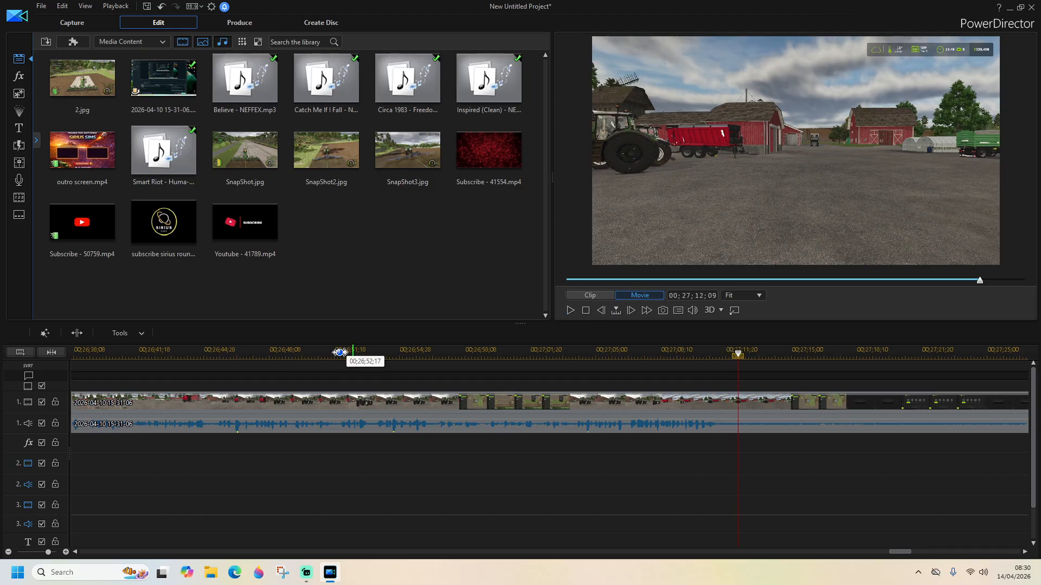
pyautogui.click(77, 333)
pyautogui.click(922, 414)
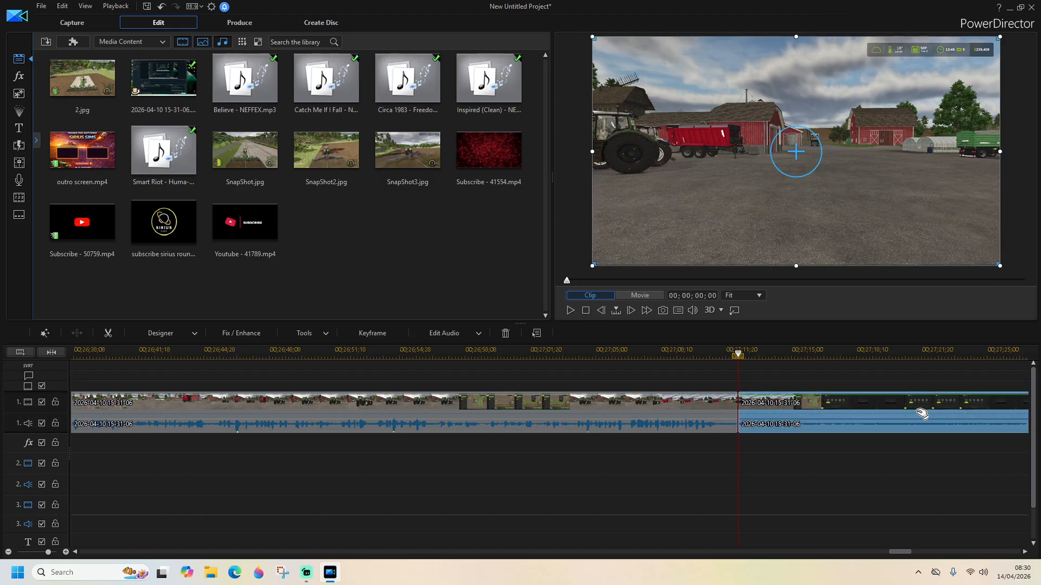
pyautogui.press('Delete')
pyautogui.click(94, 159)
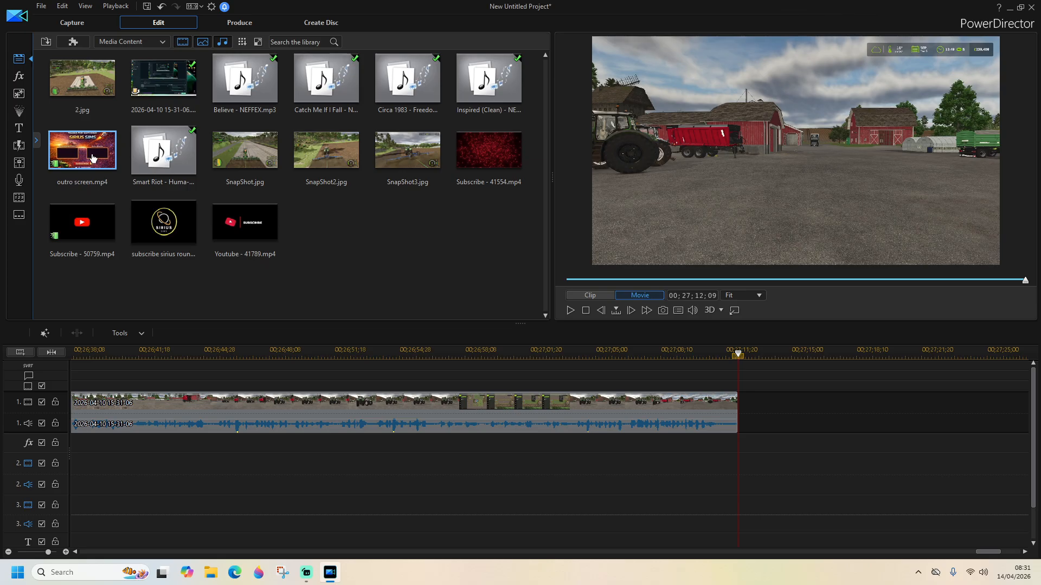
pyautogui.moveTo(795, 349); pyautogui.dragTo(739, 416)
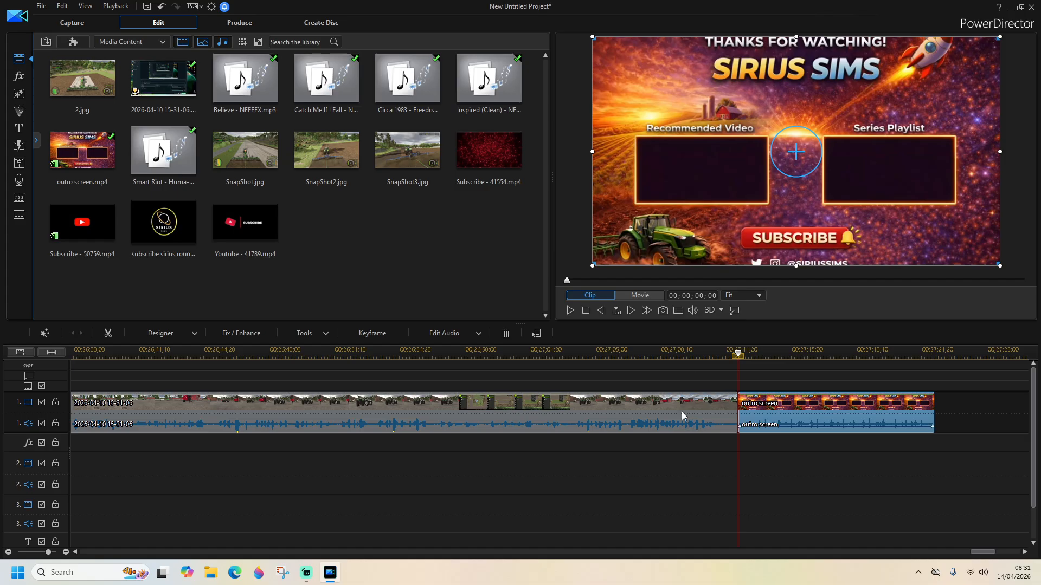
# Enable fades on the final recording clip before the outro in the PiP Designer
pyautogui.click(697, 401)
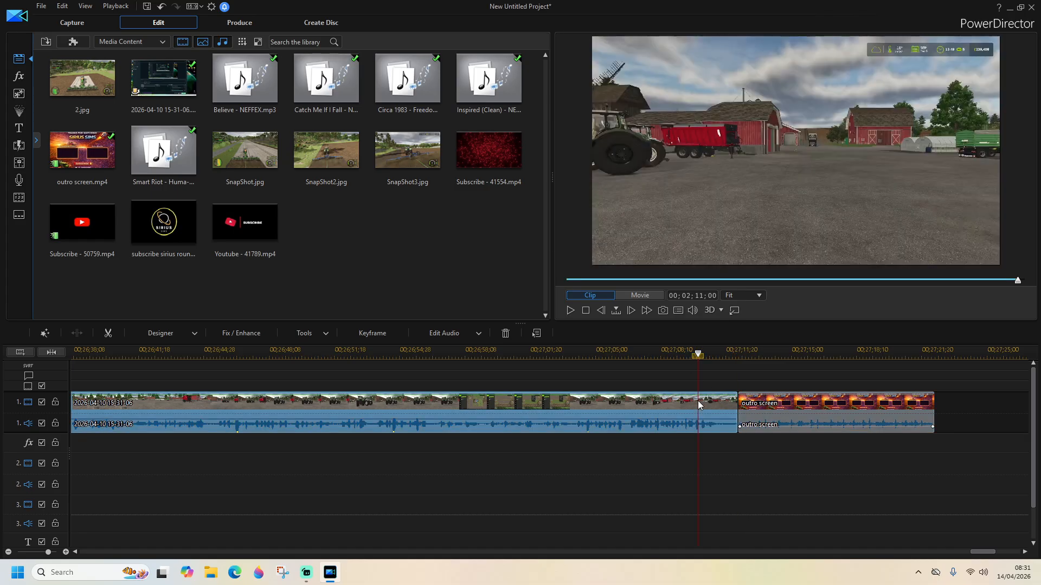
pyautogui.doubleClick(699, 404)
pyautogui.click(294, 266)
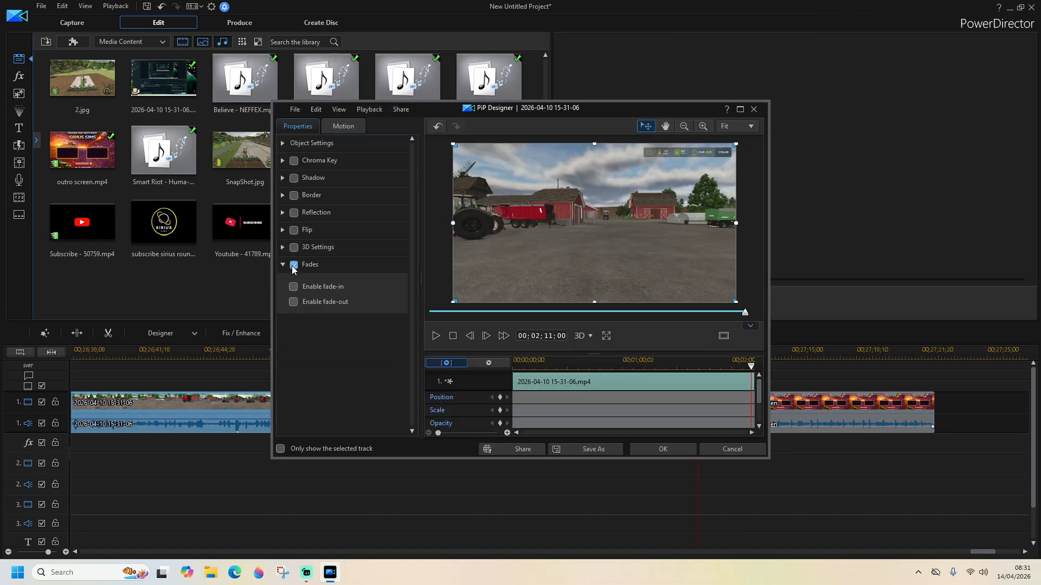
pyautogui.click(678, 447)
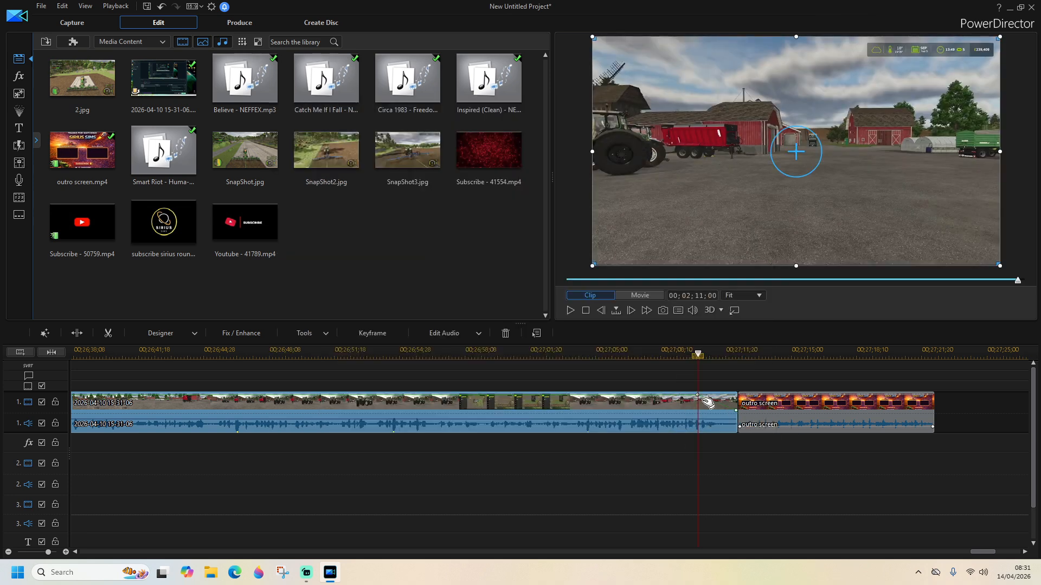
# Play the end of the final recording clip and its beginning to check the fades
pyautogui.click(658, 353)
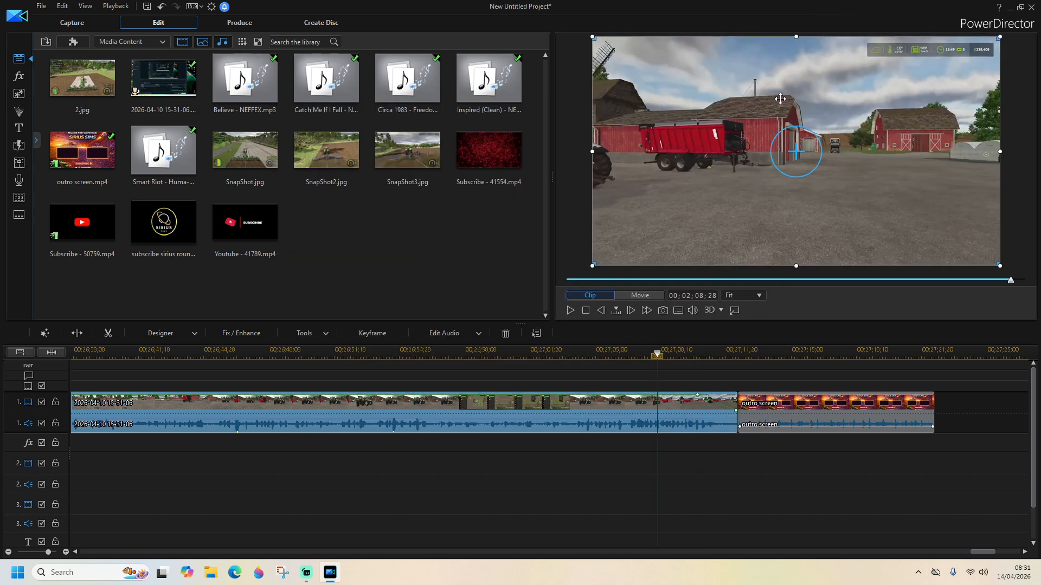
pyautogui.click(569, 311)
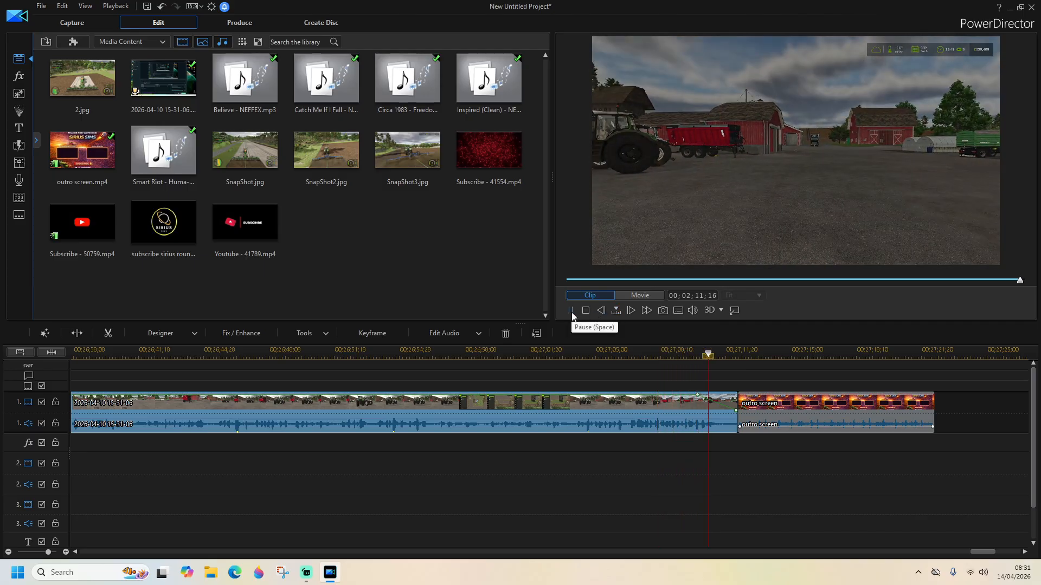
pyautogui.click(570, 311)
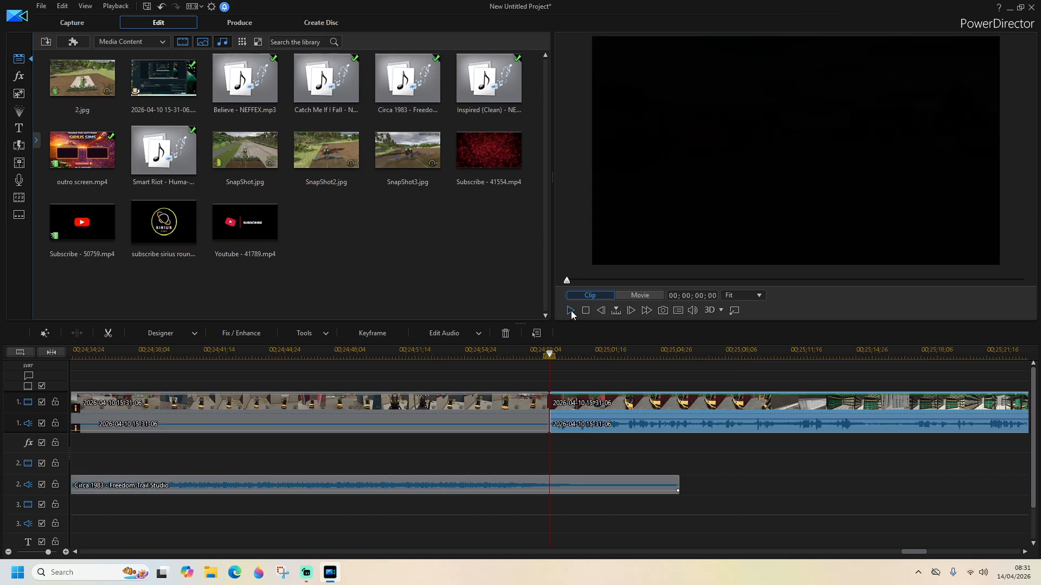
pyautogui.click(571, 311)
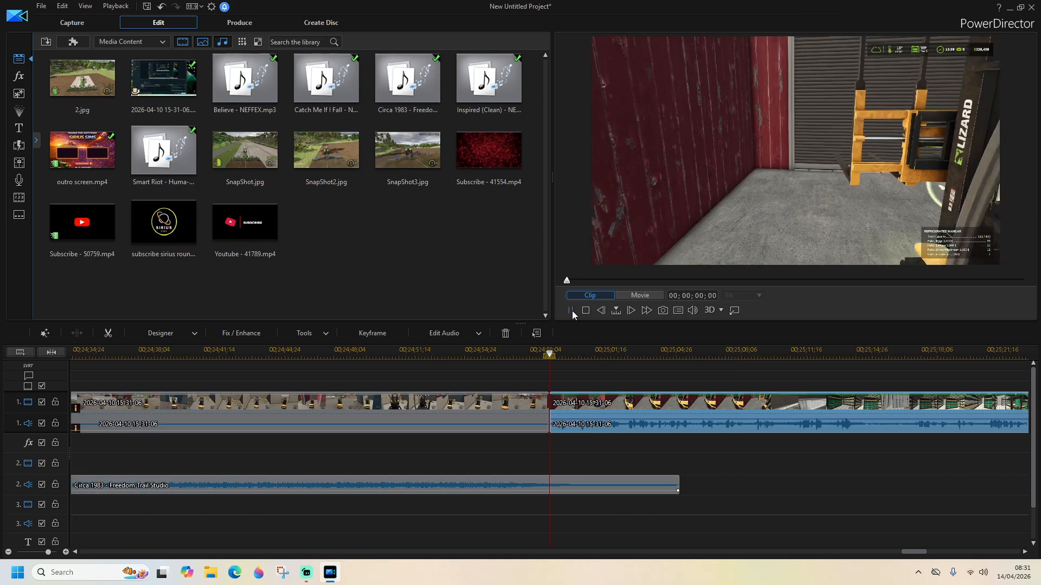
pyautogui.click(570, 310)
# Place Subscribe - 41554.mp4 on video track 2 at about 00;26;43 and play it until the subscribe text appears
pyautogui.moveTo(914, 551); pyautogui.dragTo(982, 550)
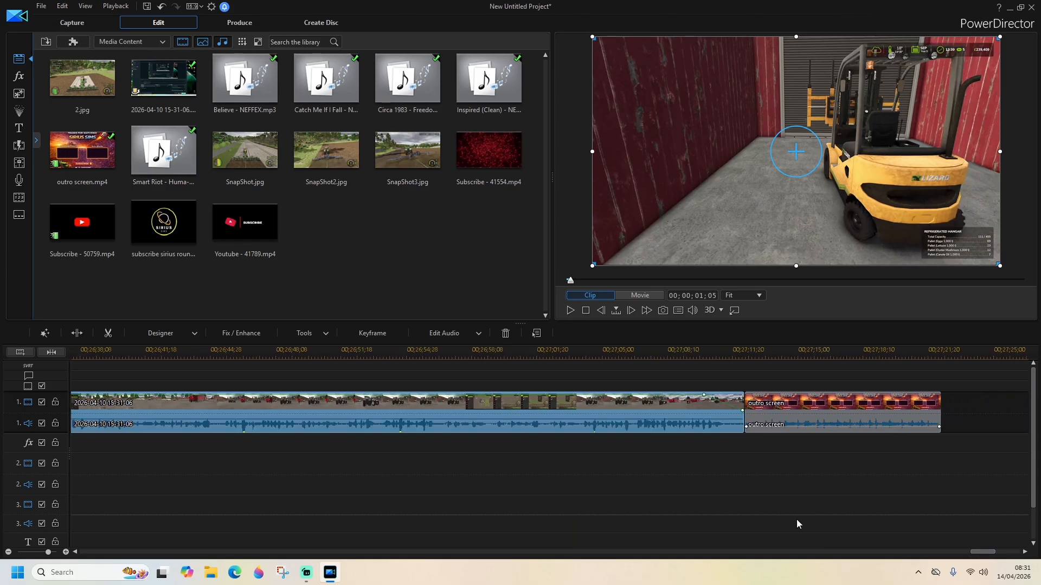
pyautogui.click(796, 518)
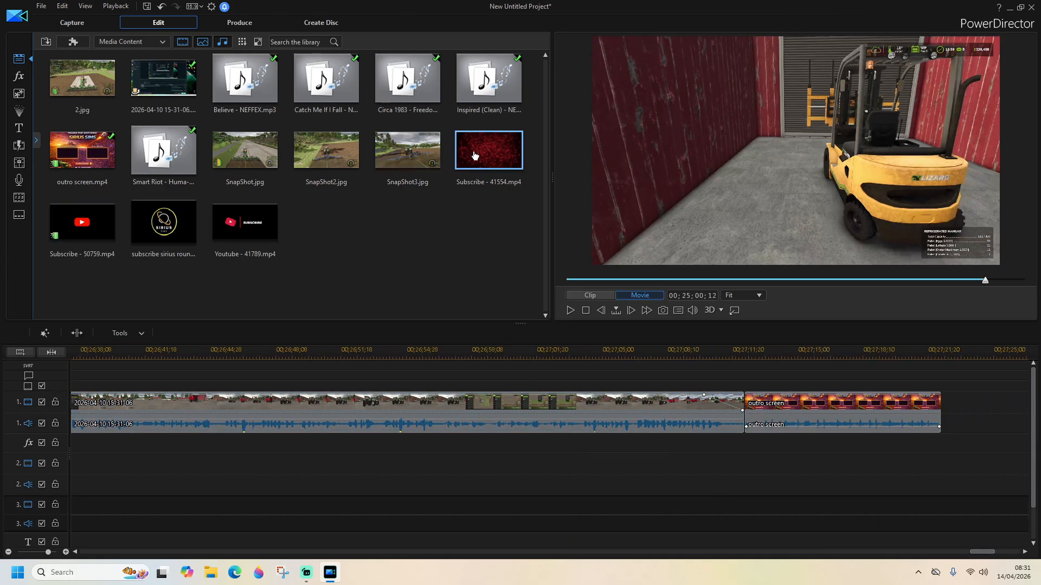
pyautogui.moveTo(494, 160); pyautogui.dragTo(323, 457)
pyautogui.click(570, 309)
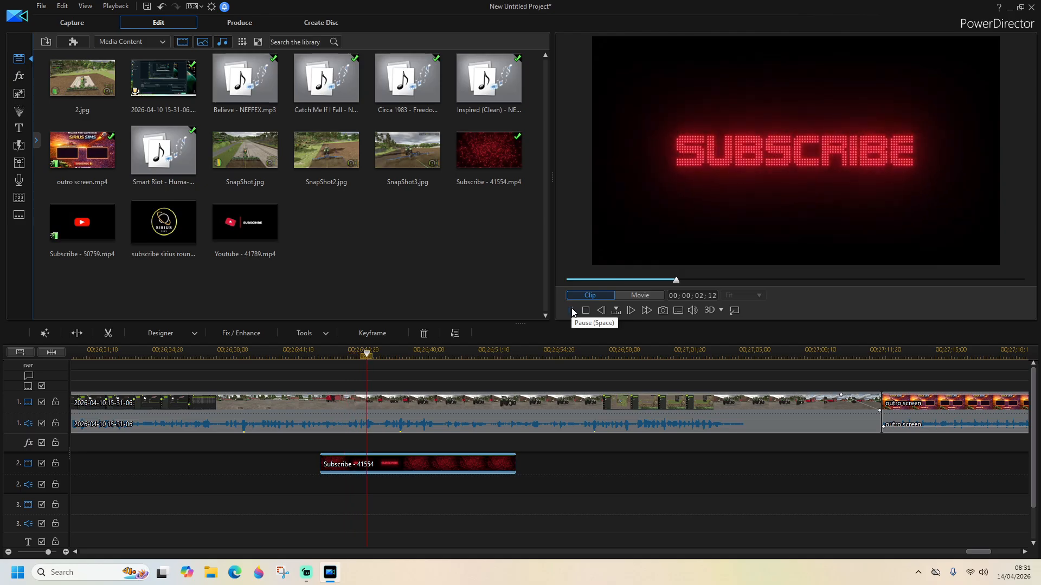
pyautogui.click(572, 311)
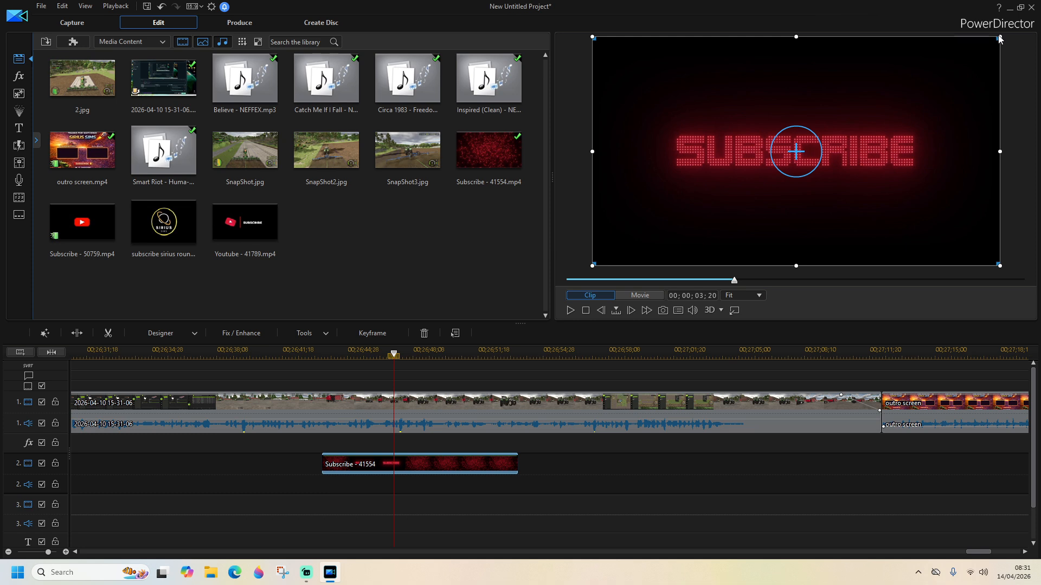
# Shrink the subscribe animation to about a fifth of the frame width in the lower-left corner and enable its Chroma Key
pyautogui.moveTo(994, 41); pyautogui.dragTo(670, 254)
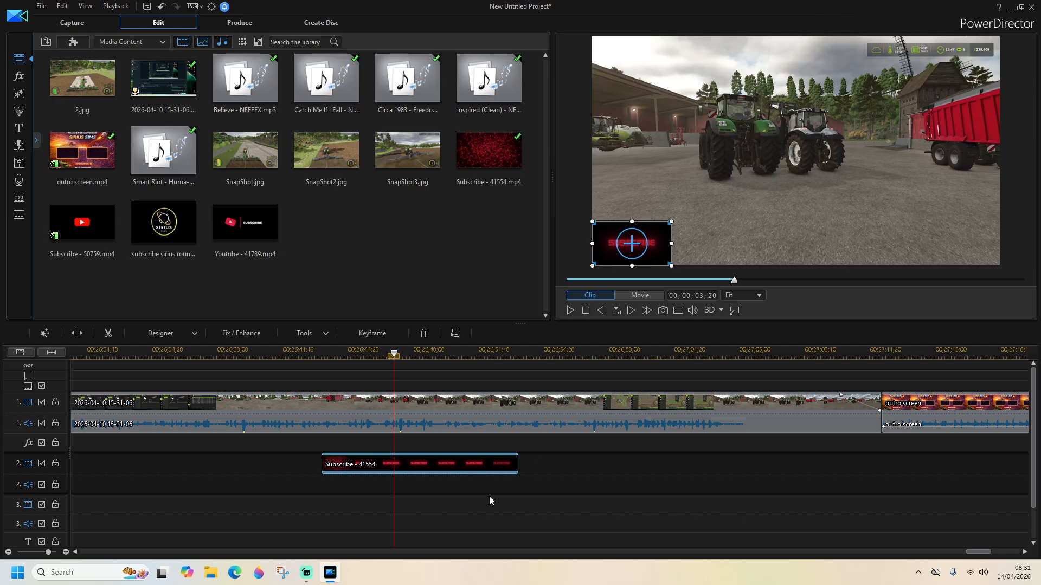
pyautogui.doubleClick(474, 467)
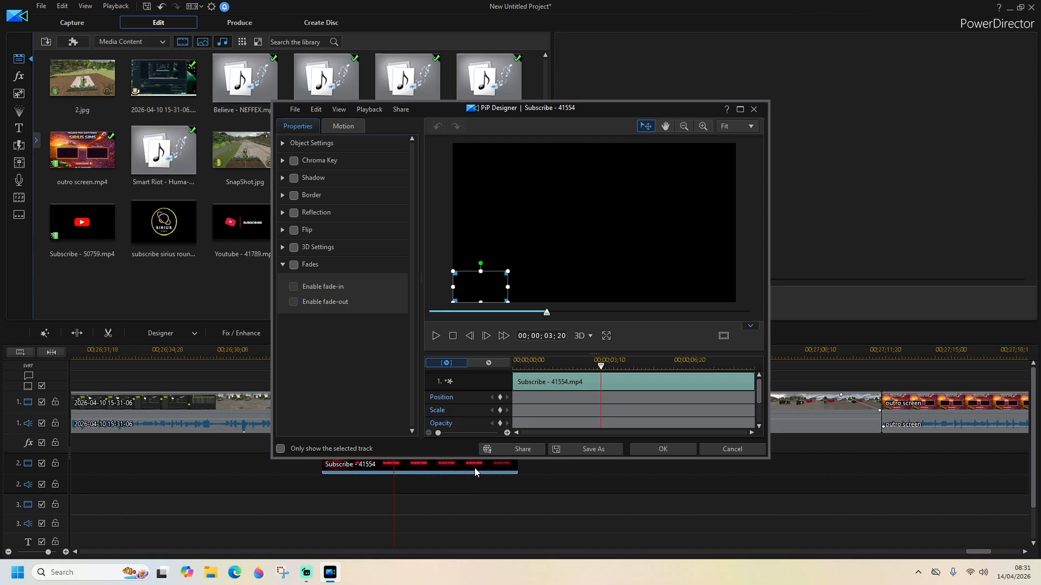
pyautogui.click(294, 161)
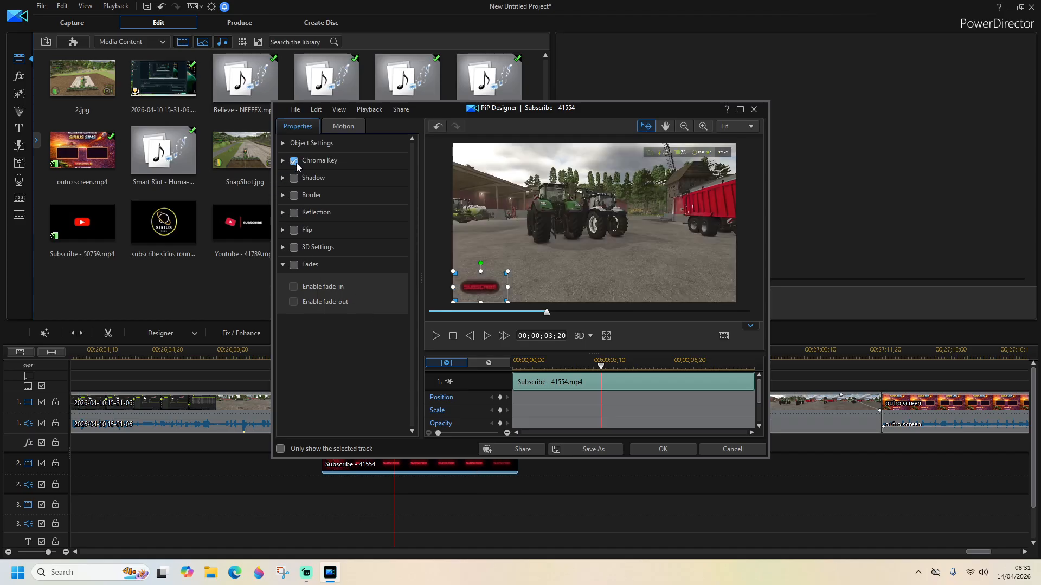
pyautogui.click(656, 449)
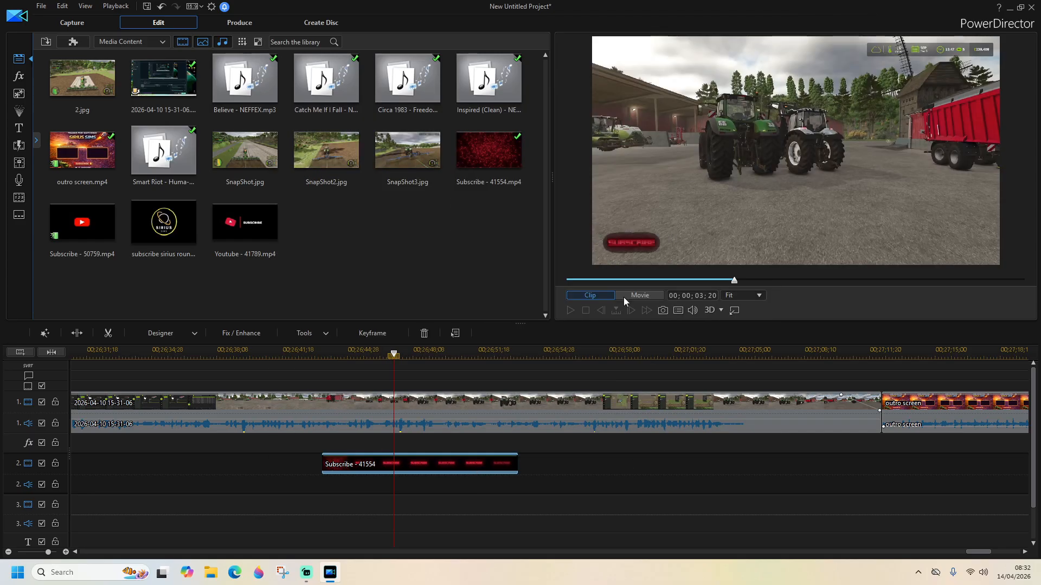
# Play the section with the subscribe overlay from just before it starts to check how it looks over the footage
pyautogui.click(301, 352)
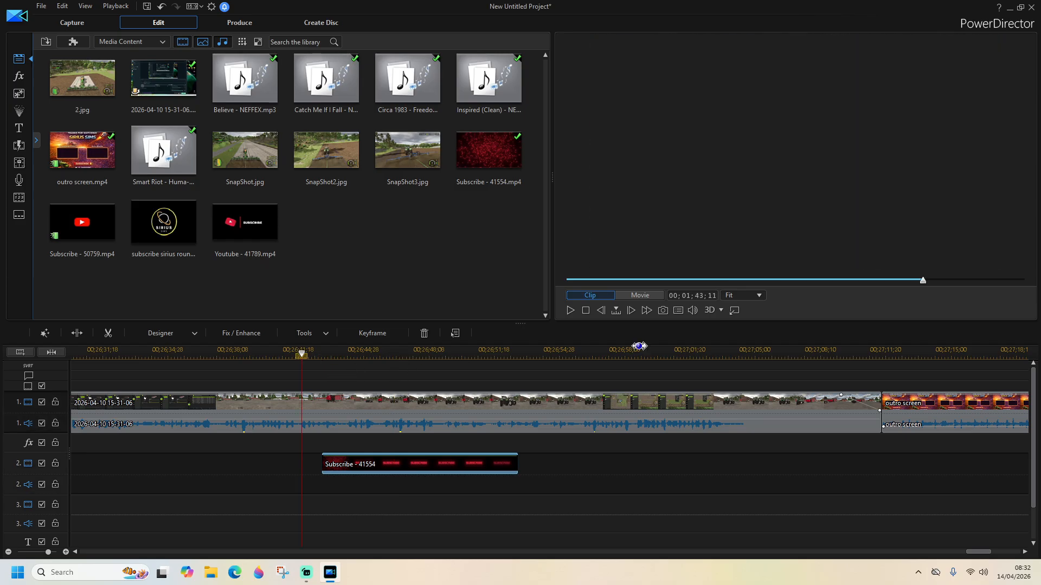
pyautogui.click(570, 311)
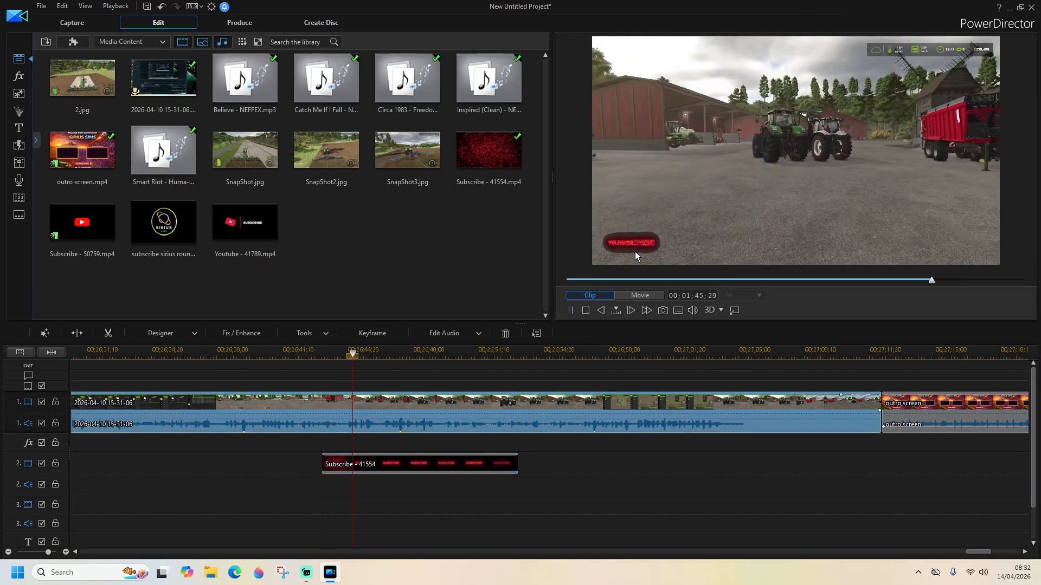
pyautogui.click(570, 310)
# Place Youtube - 41789.mp4 on track 2 at about 00;16;21 in the recording
pyautogui.moveTo(982, 555); pyautogui.dragTo(641, 553)
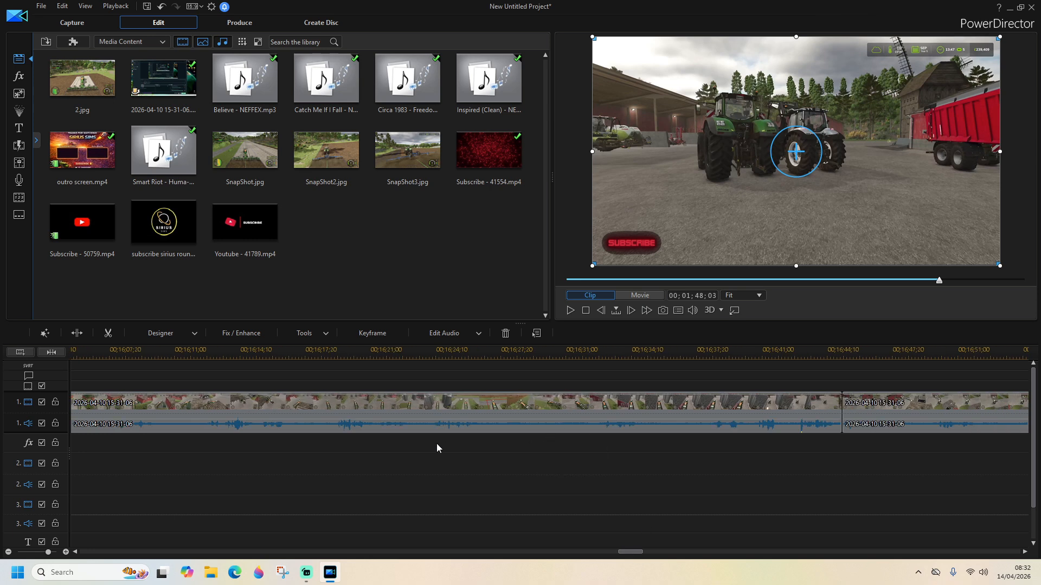
pyautogui.click(247, 220)
pyautogui.moveTo(247, 219); pyautogui.dragTo(389, 467)
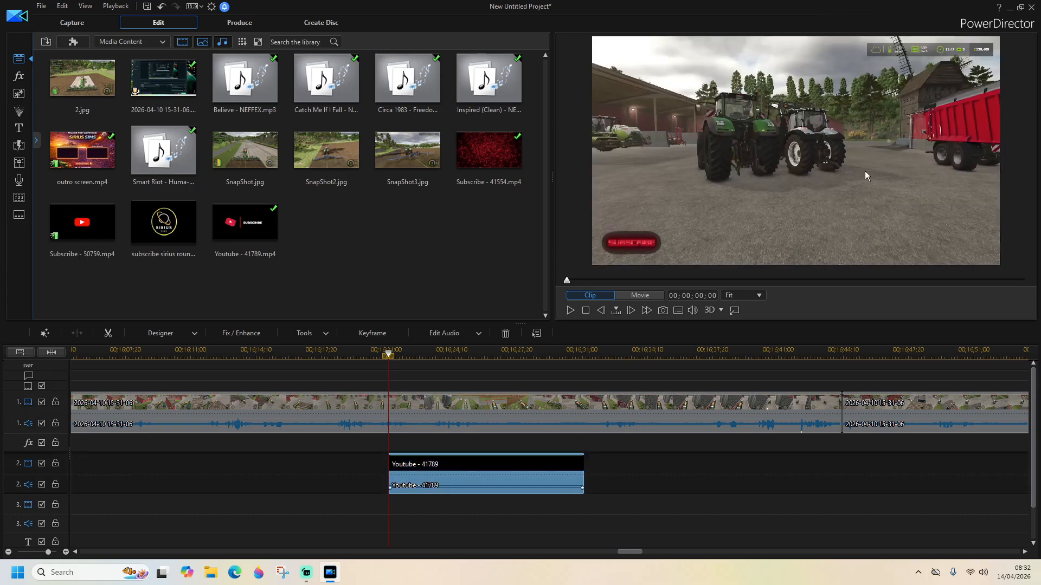
# Shrink the Youtube - 41789 overlay to about a fifth of the frame width in the lower-left corner and enable its Chroma Key
pyautogui.moveTo(1000, 37); pyautogui.dragTo(673, 223)
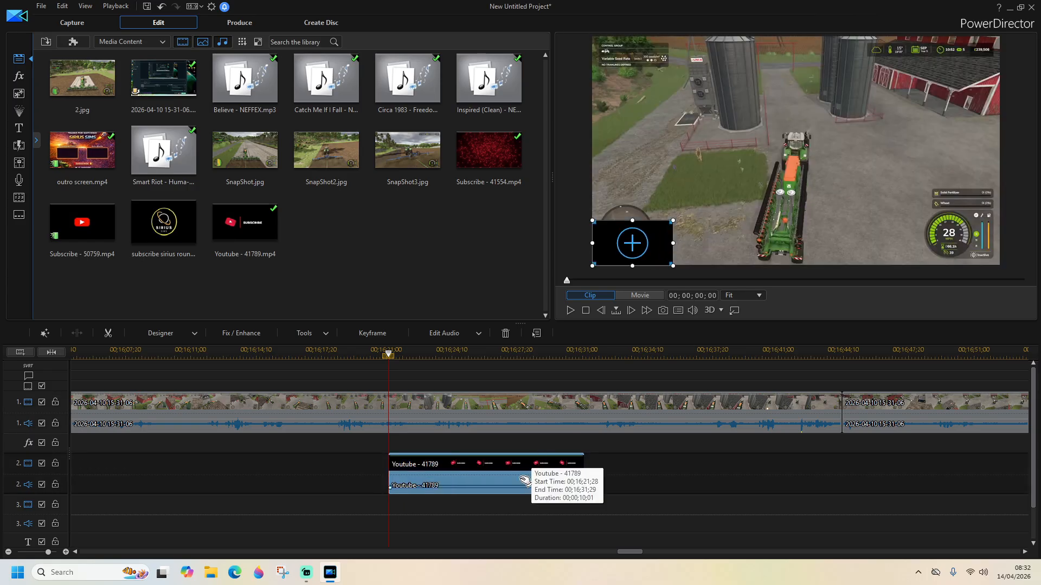
pyautogui.doubleClick(521, 478)
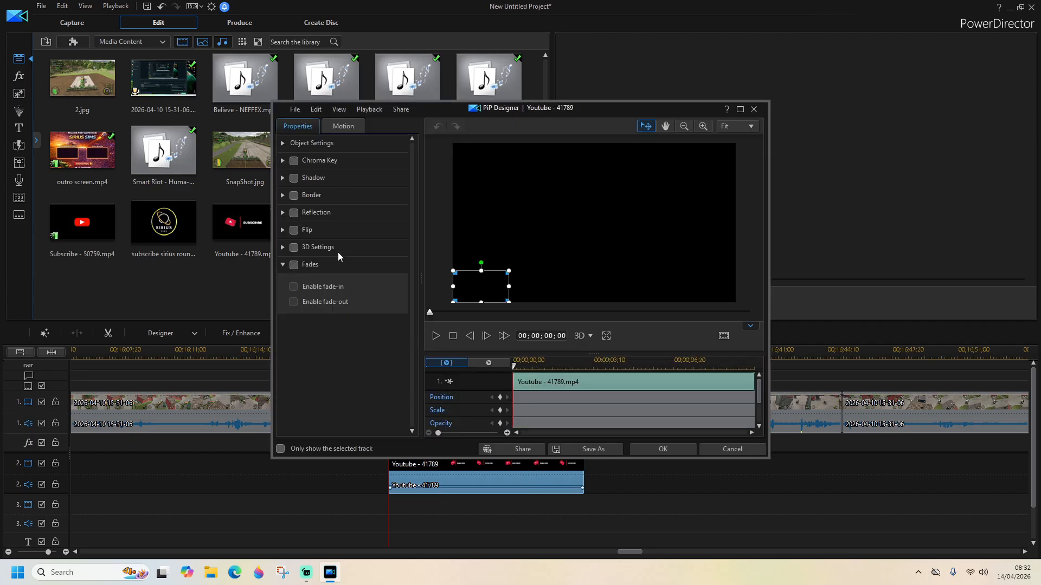
pyautogui.click(294, 164)
pyautogui.click(665, 447)
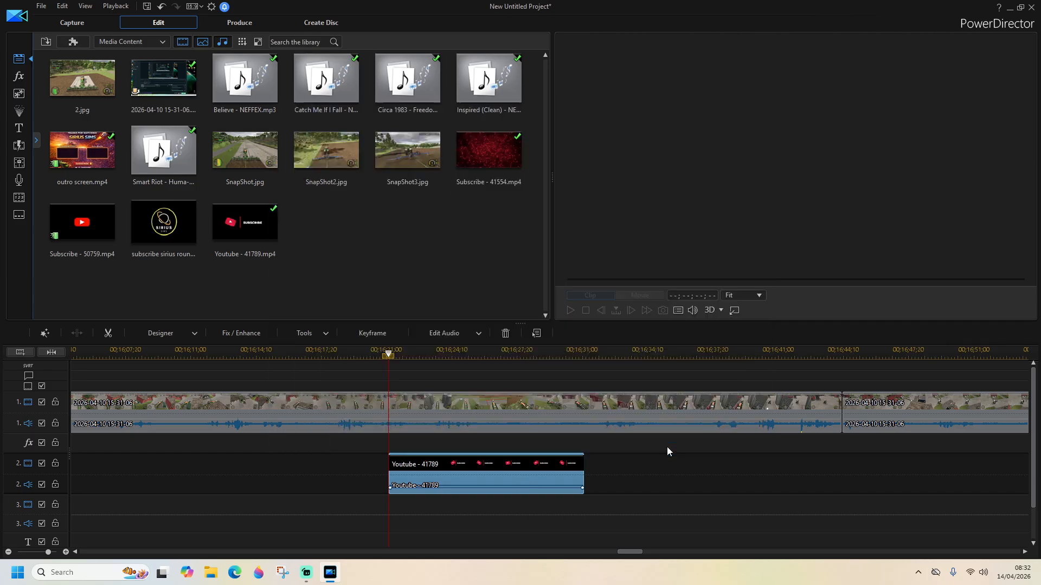
# Place Subscribe - 50759.mp4 on video track 2 at about 00;05;23 in the recording
pyautogui.moveTo(631, 553); pyautogui.dragTo(287, 556)
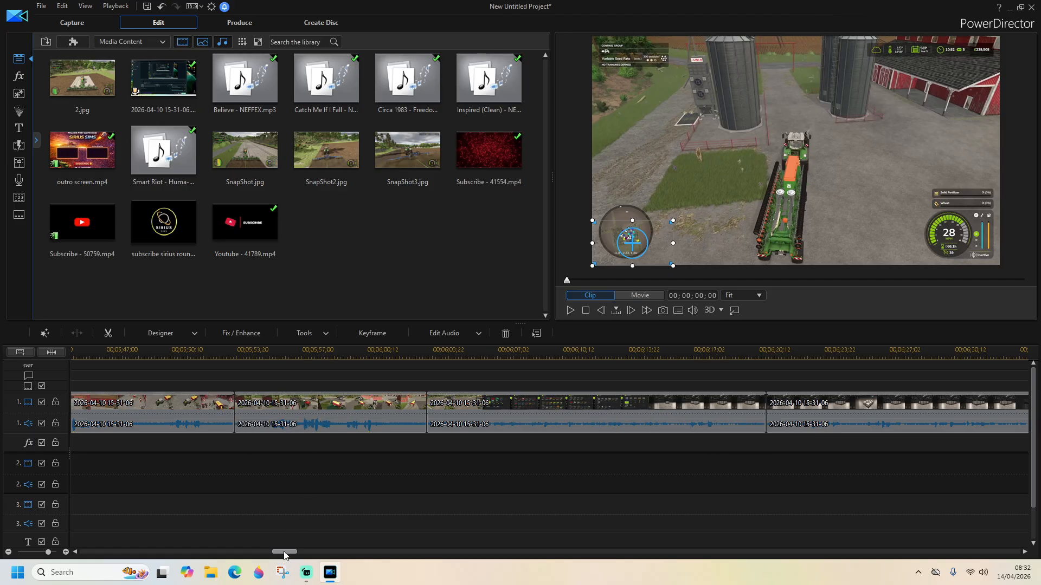
pyautogui.moveTo(285, 553); pyautogui.dragTo(277, 557)
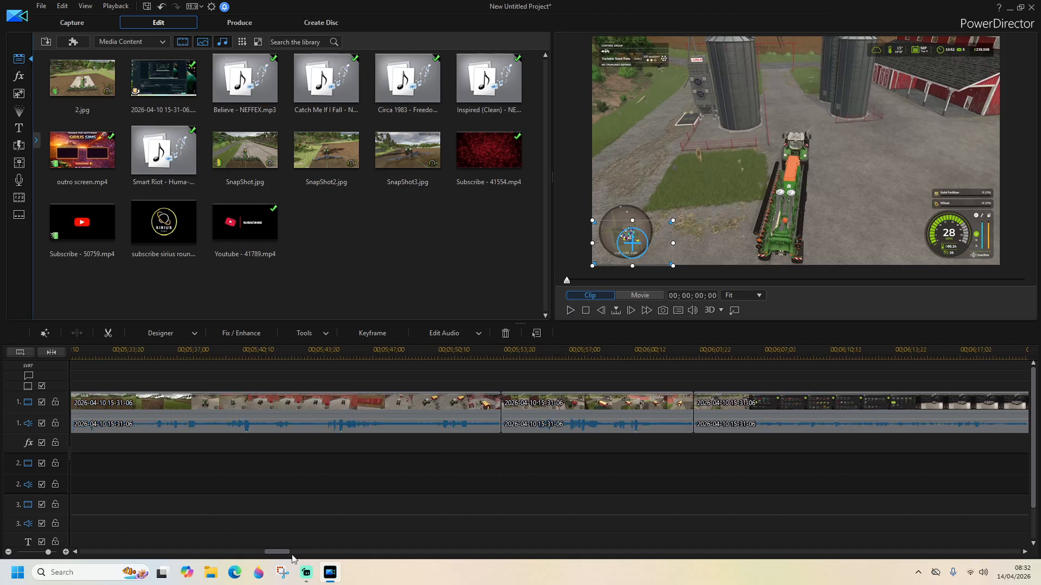
pyautogui.moveTo(273, 553); pyautogui.dragTo(266, 560)
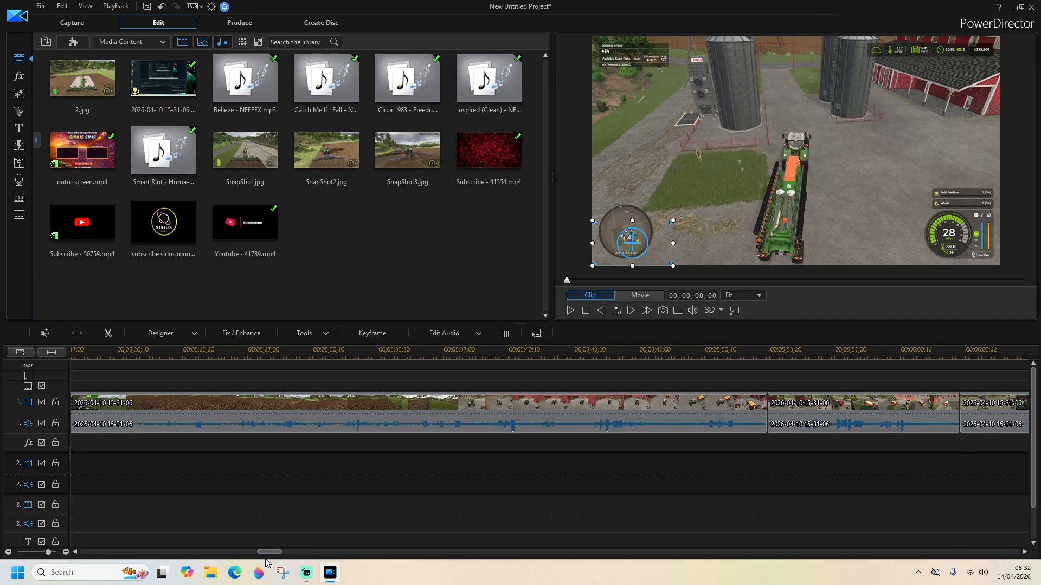
pyautogui.moveTo(82, 227); pyautogui.dragTo(190, 486)
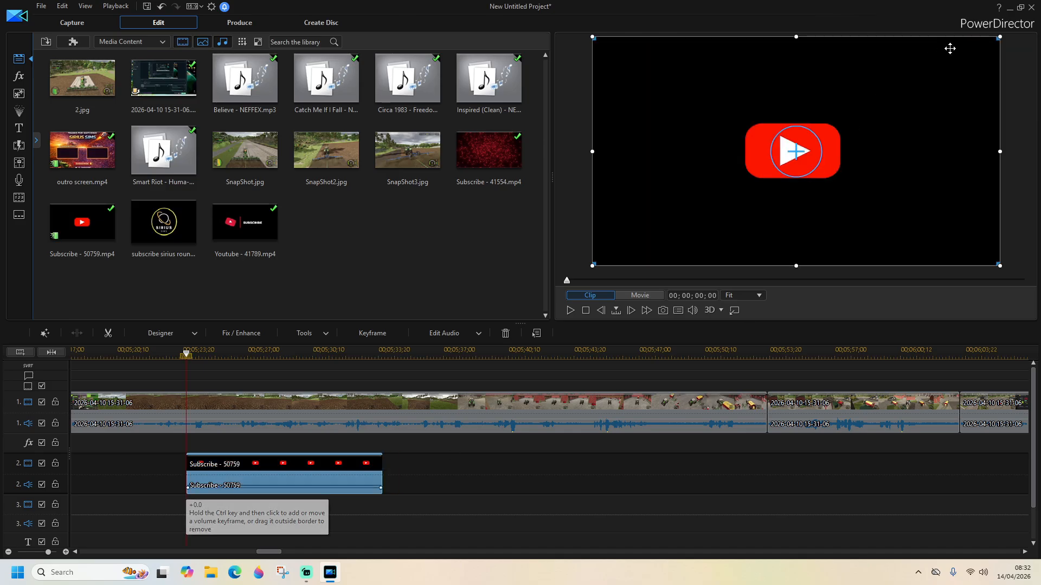
# Shrink the Subscribe - 50759 overlay to just over a fifth of the frame width in the lower-left corner and enable its Chroma Key
pyautogui.moveTo(983, 46); pyautogui.dragTo(681, 244)
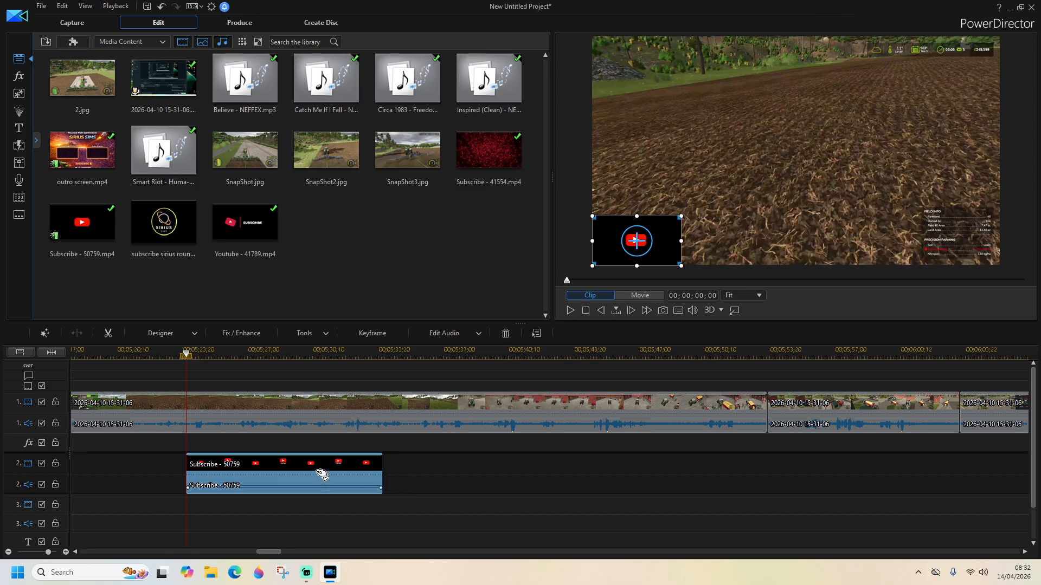
pyautogui.doubleClick(314, 473)
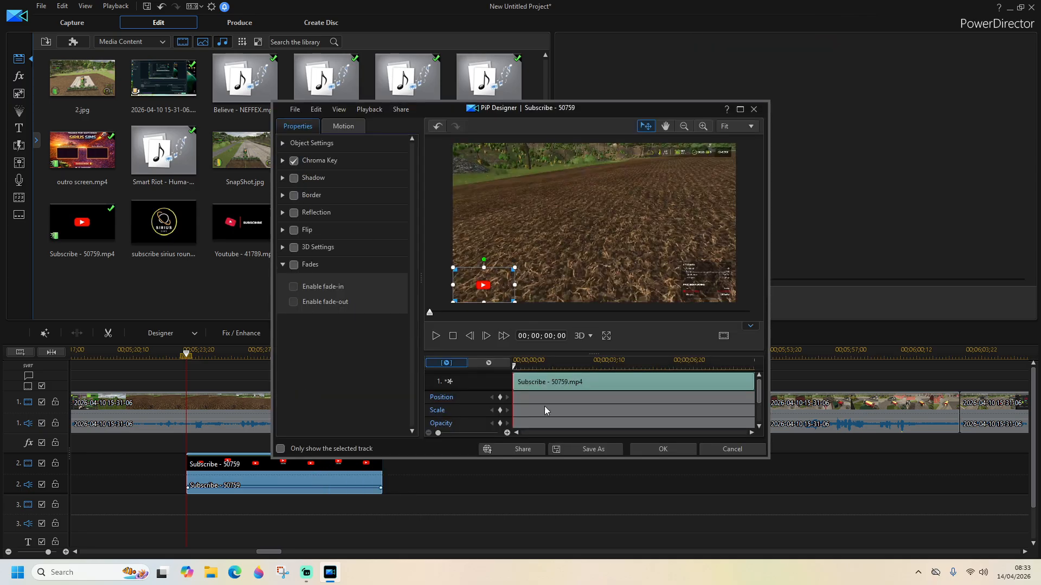
pyautogui.click(646, 447)
# Add a fade-in to the opening clip of the recording at the very start of the timeline
pyautogui.moveTo(268, 551); pyautogui.dragTo(59, 567)
pyautogui.click(170, 413)
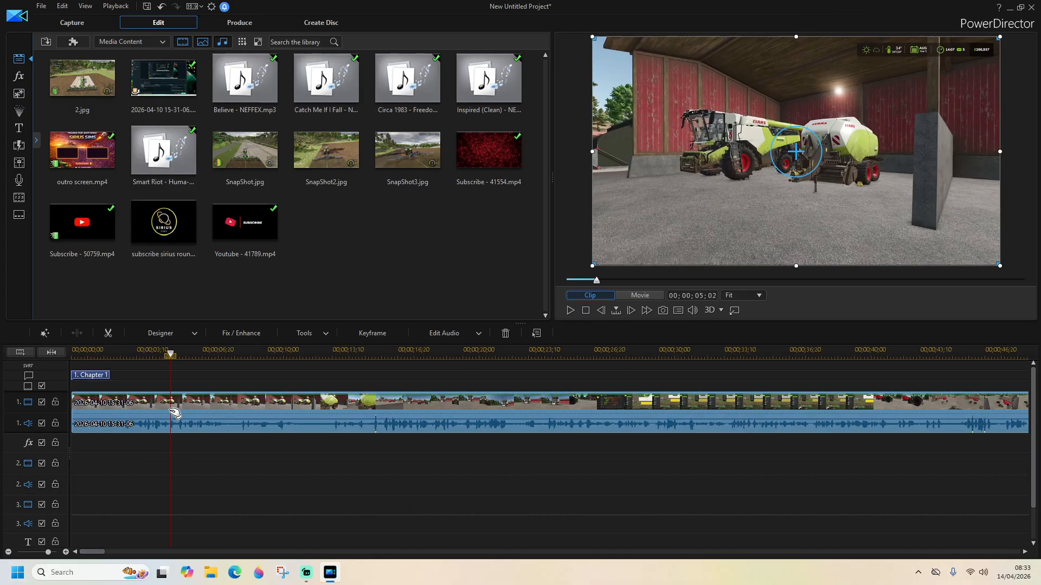
pyautogui.doubleClick(191, 405)
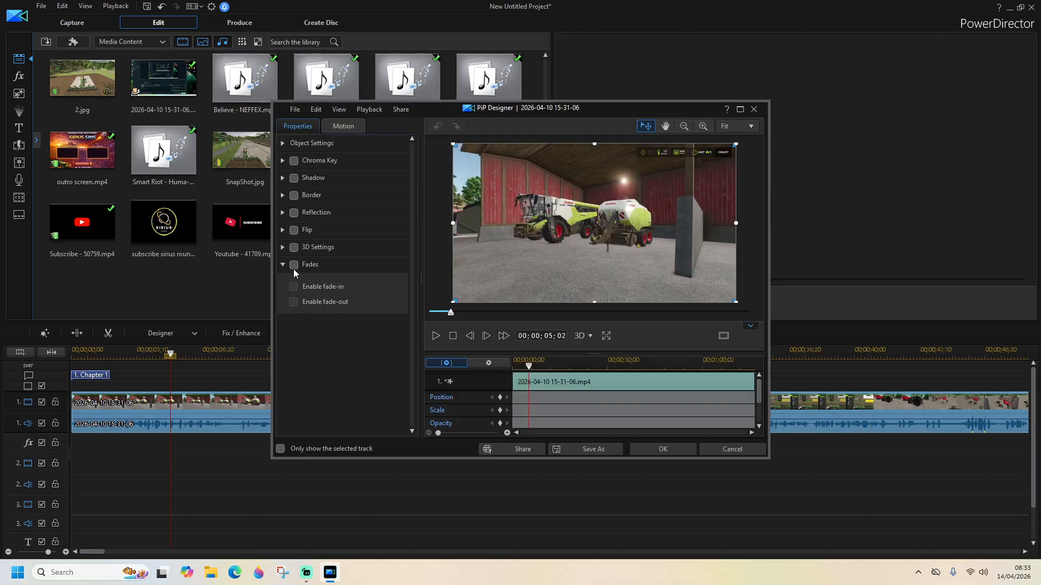
pyautogui.click(664, 449)
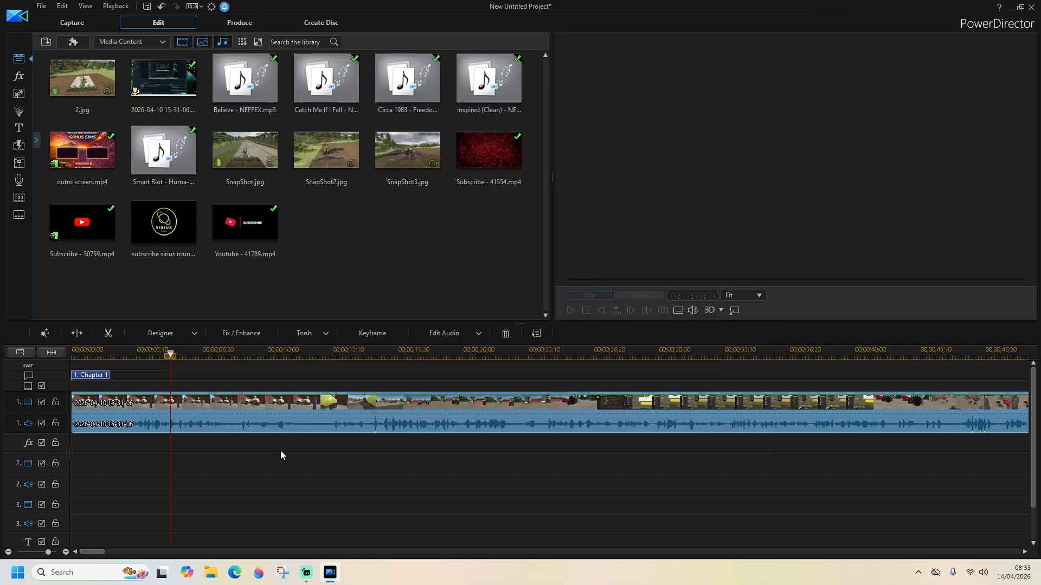
pyautogui.click(80, 415)
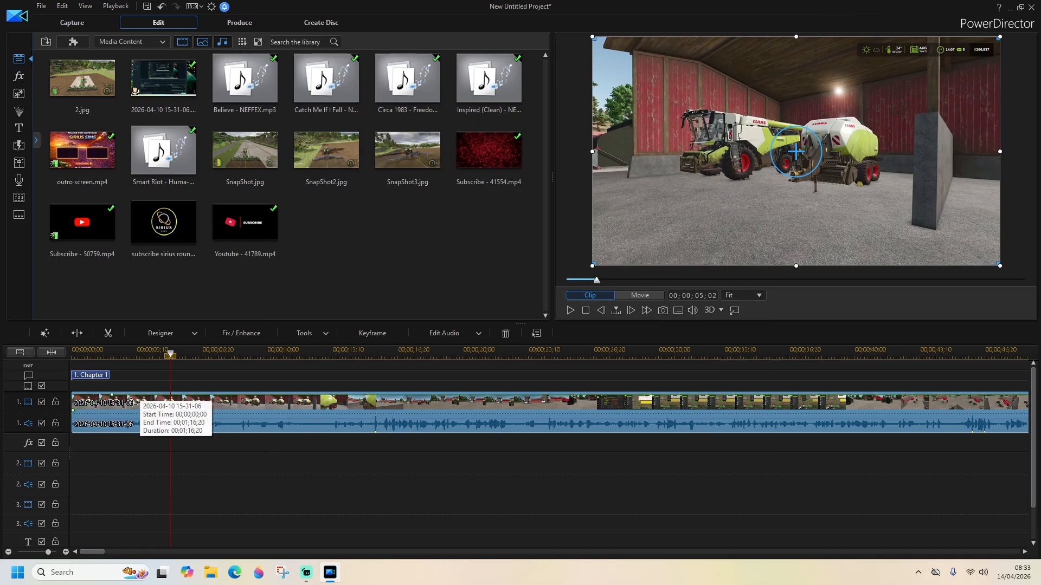
# Place the subscribe sirius round image on video track 2 at about 00;00;05 and shrink it to a little over half its size
pyautogui.moveTo(165, 232); pyautogui.dragTo(174, 480)
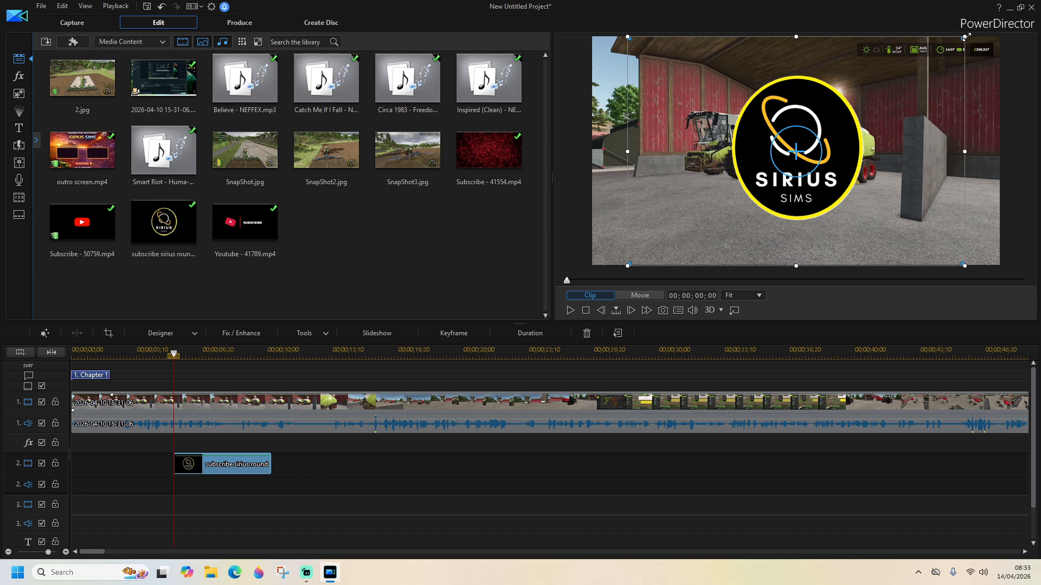
pyautogui.moveTo(964, 37); pyautogui.dragTo(855, 113)
pyautogui.moveTo(819, 137); pyautogui.dragTo(818, 138)
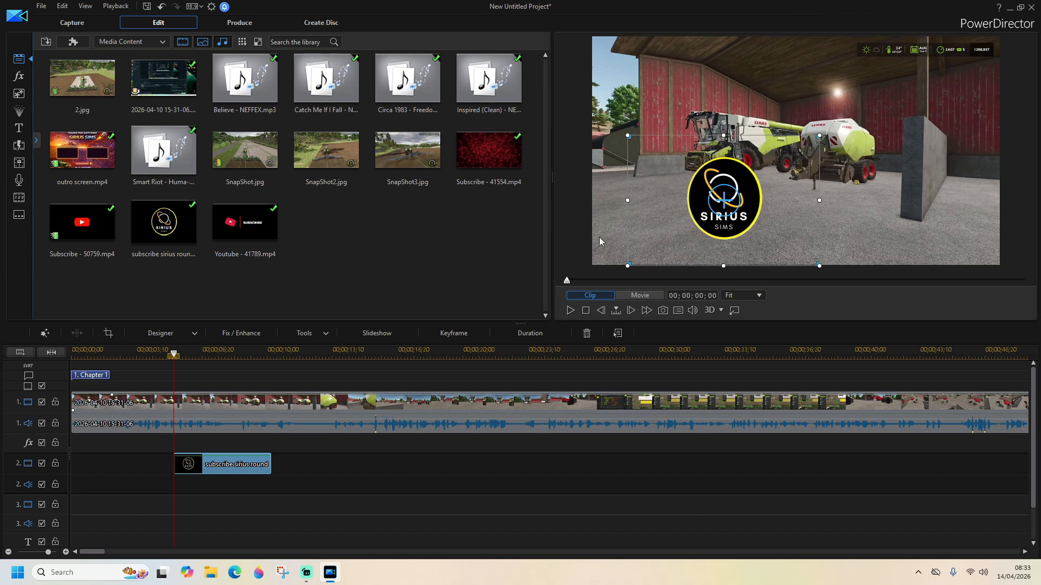
# Give the round logo a straight left-to-right motion path and lower the path to the bottom part of the frame
pyautogui.doubleClick(224, 466)
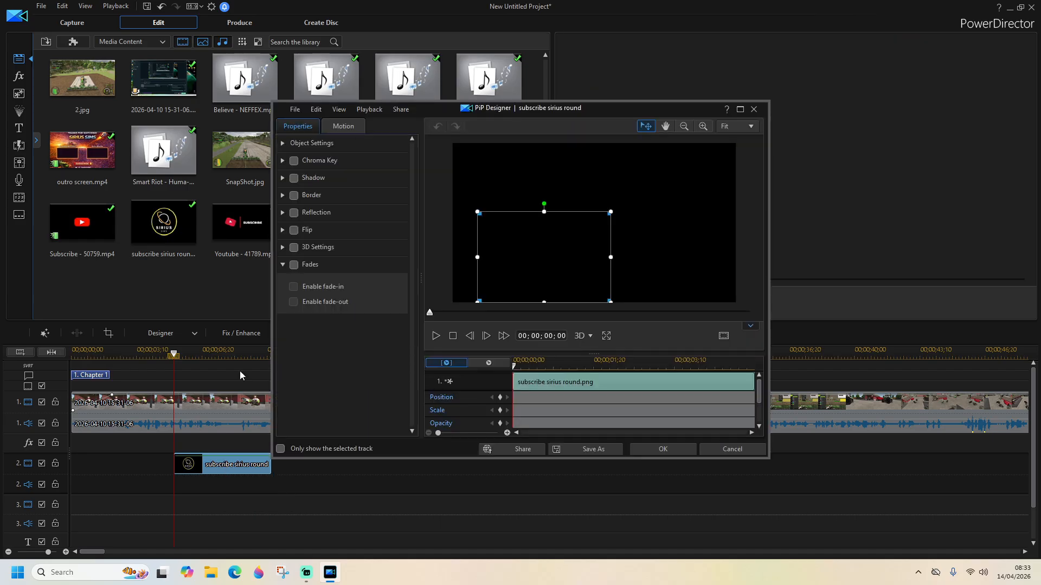
pyautogui.scroll(-8, 306, 325)
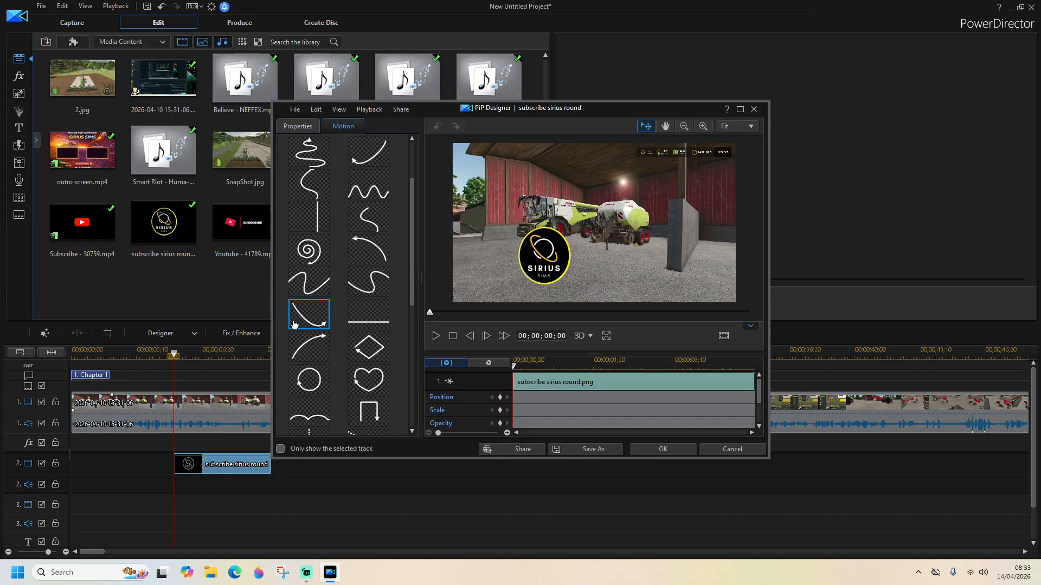
pyautogui.click(309, 395)
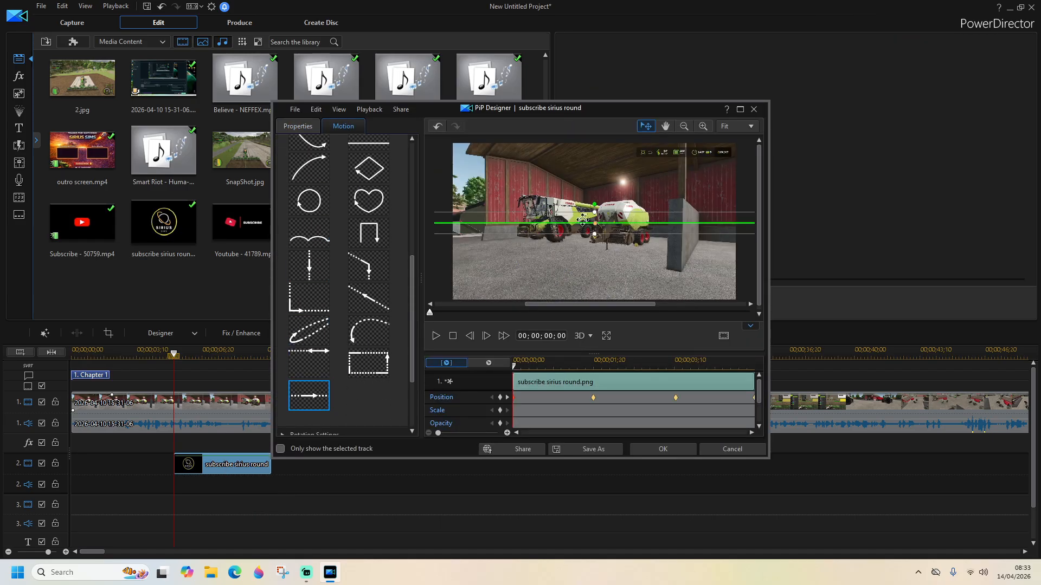
pyautogui.moveTo(580, 232); pyautogui.dragTo(593, 299)
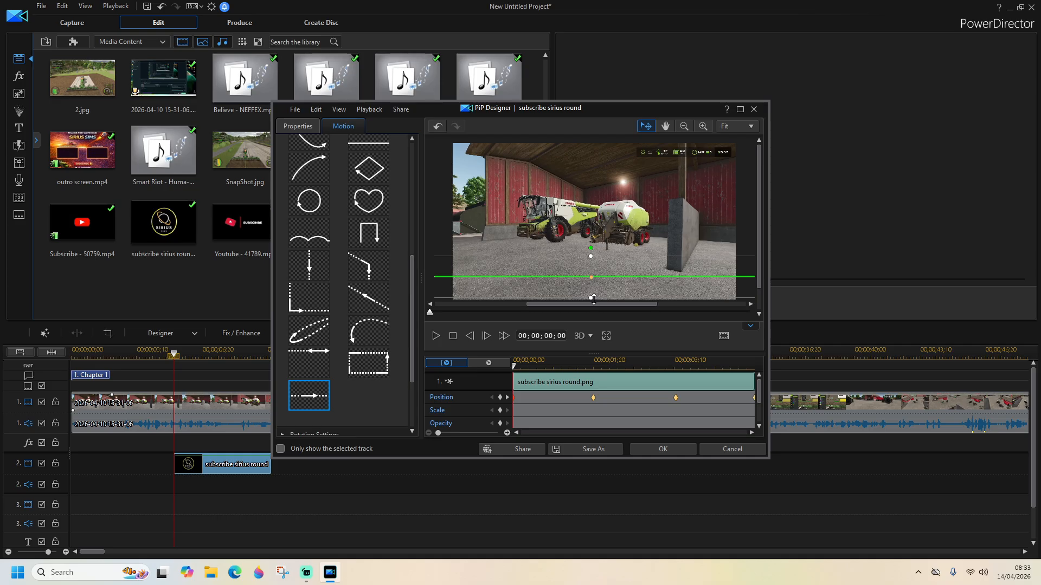
pyautogui.click(661, 449)
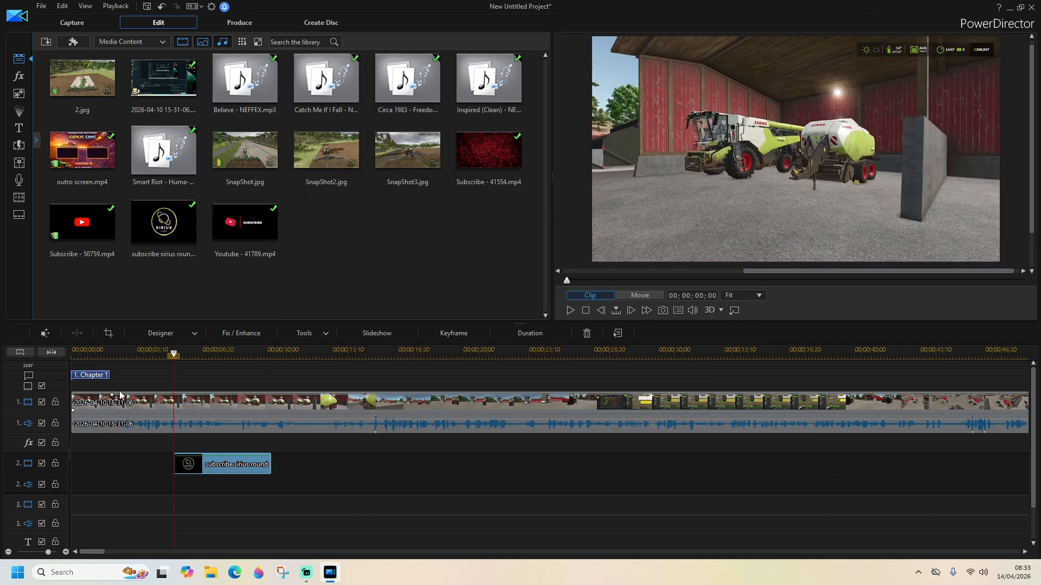
# Play the opening to check the fade-in and the logo's motion, and look over the end of the timeline
pyautogui.moveTo(173, 355); pyautogui.dragTo(66, 357)
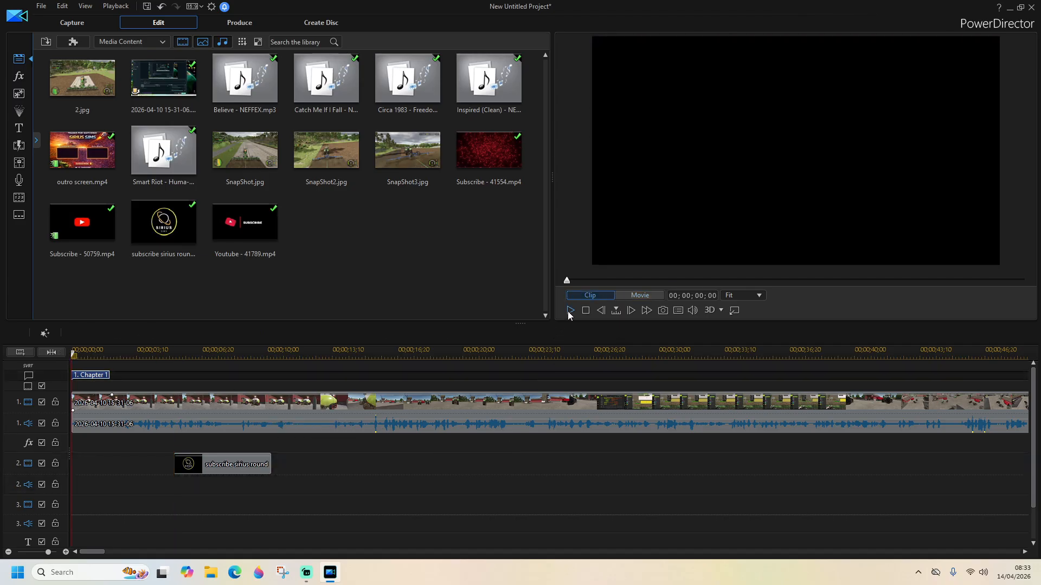
pyautogui.click(570, 310)
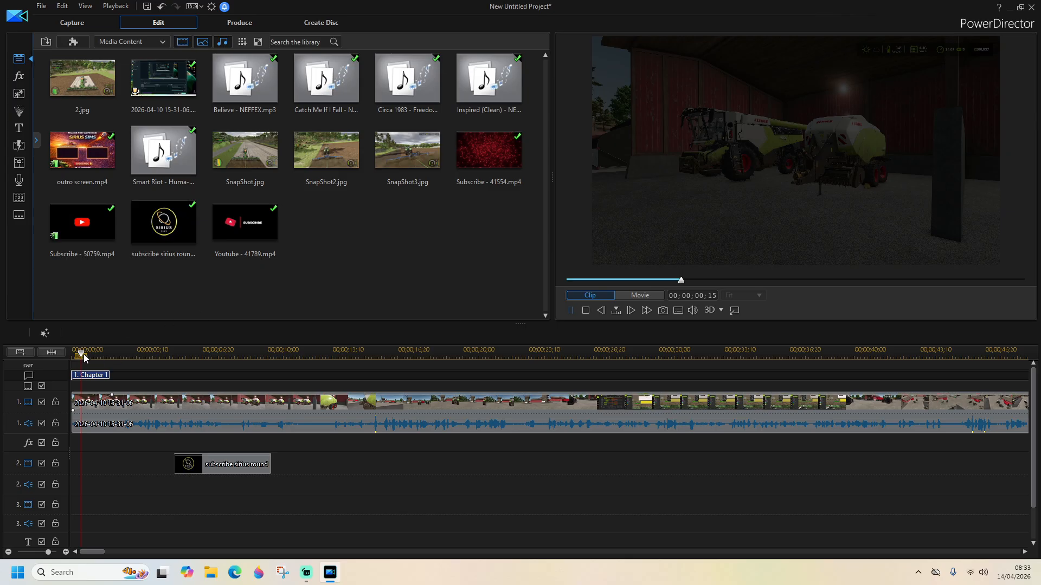
pyautogui.moveTo(80, 356); pyautogui.dragTo(58, 356)
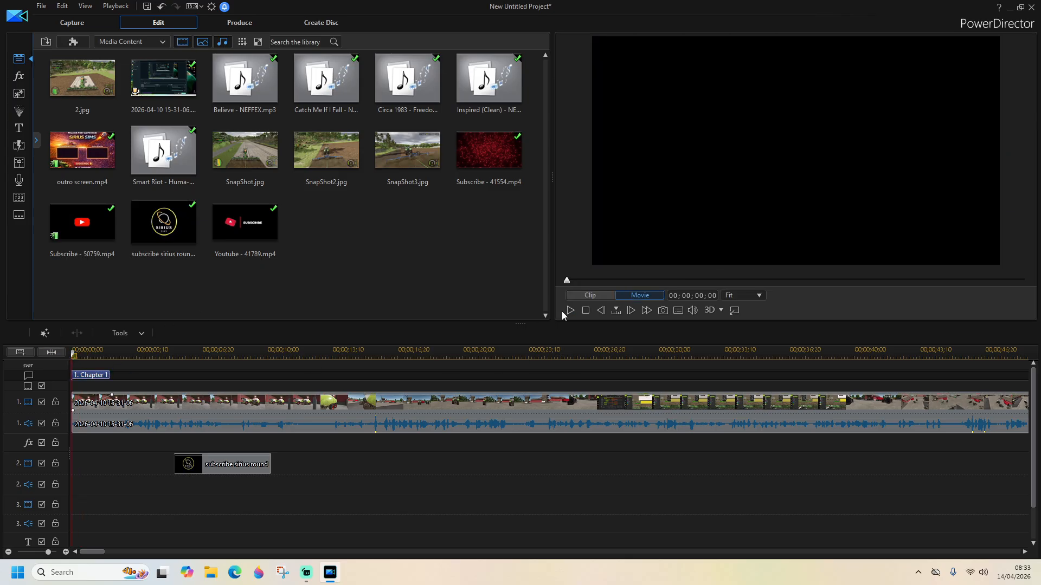
pyautogui.click(571, 310)
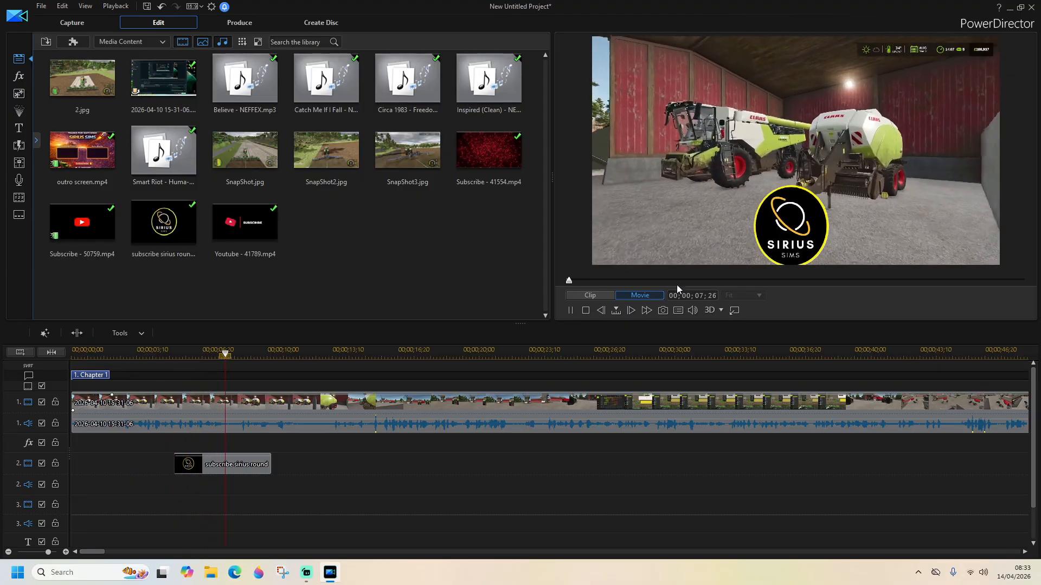
pyautogui.click(570, 311)
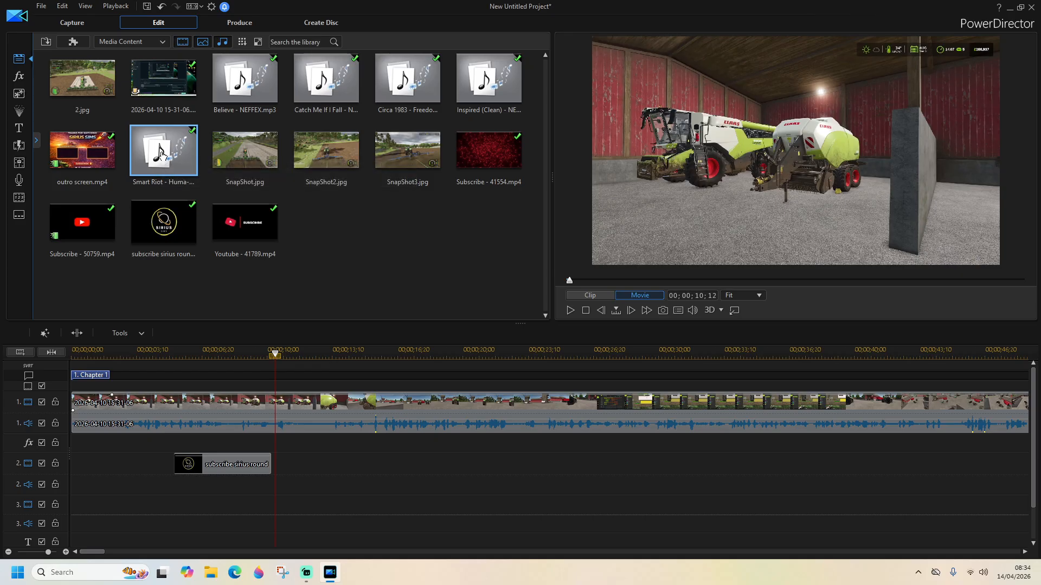
pyautogui.moveTo(92, 551); pyautogui.dragTo(1000, 576)
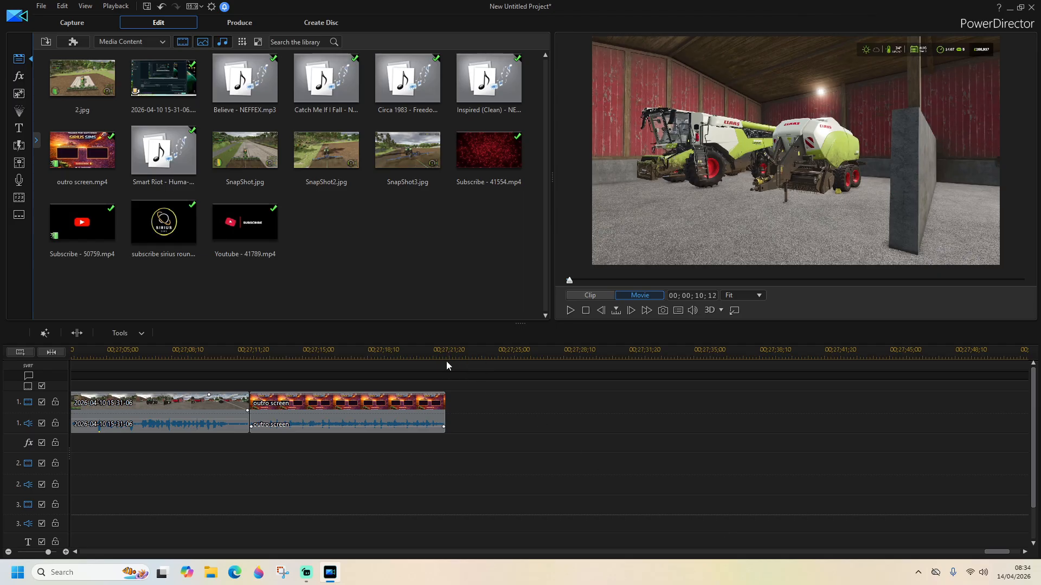
pyautogui.moveTo(999, 553); pyautogui.dragTo(40, 581)
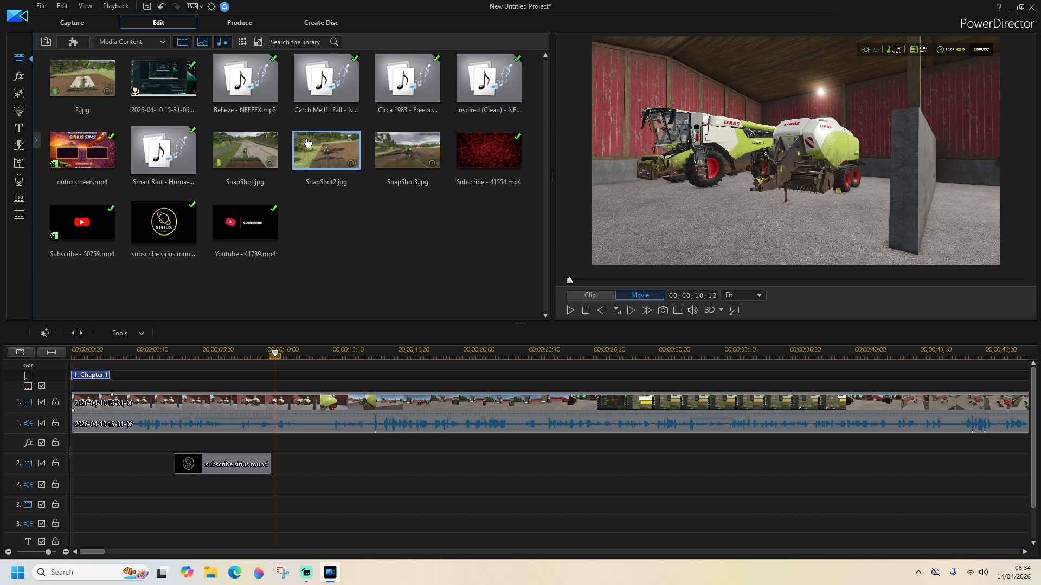
# Name the output file fswestbridgehill59 in the Waiting folder and start producing the movie
pyautogui.click(238, 24)
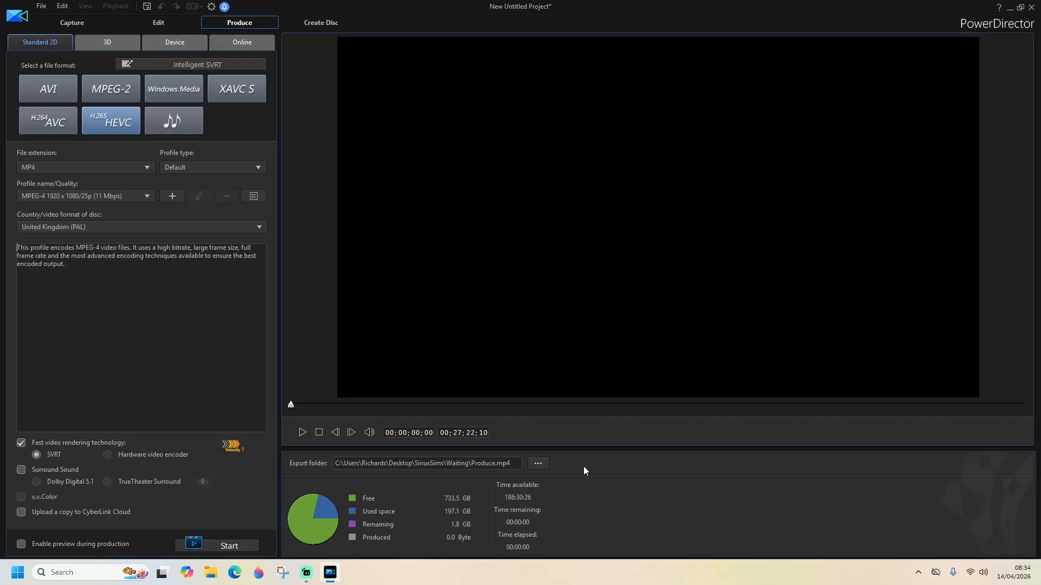
pyautogui.click(538, 465)
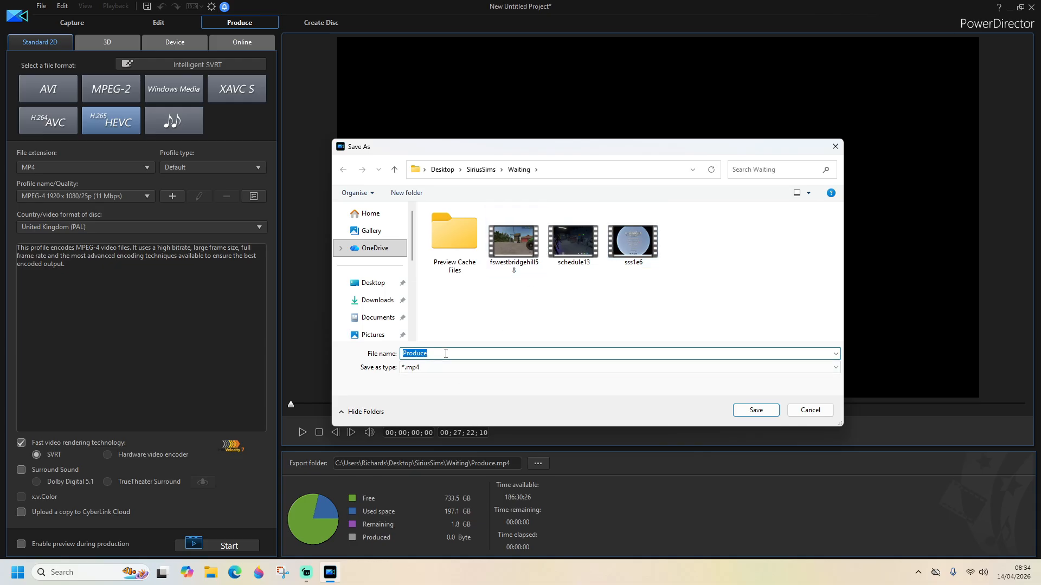
pyautogui.write('fswestbridge')
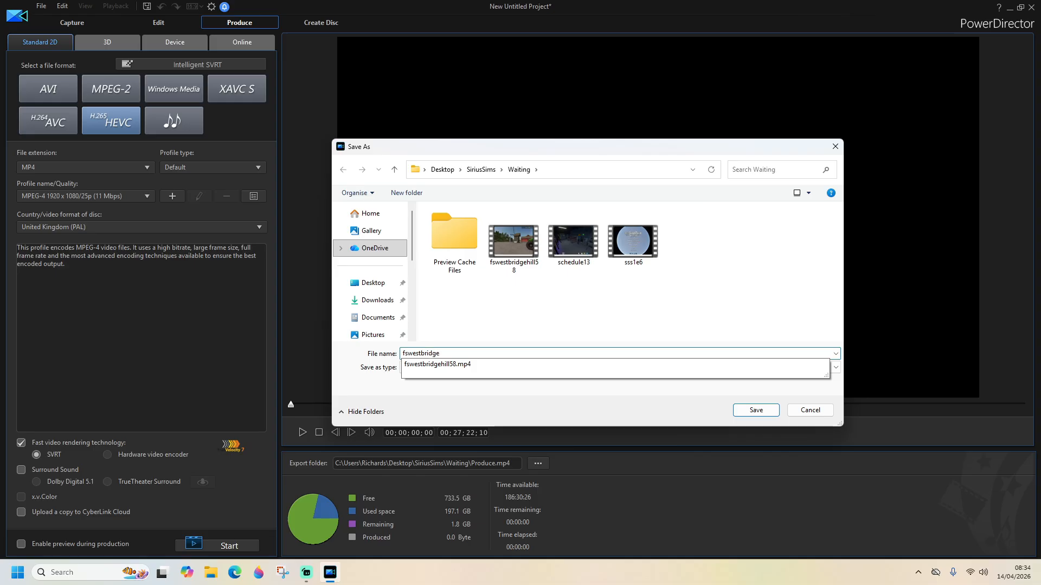
pyautogui.write('hill59')
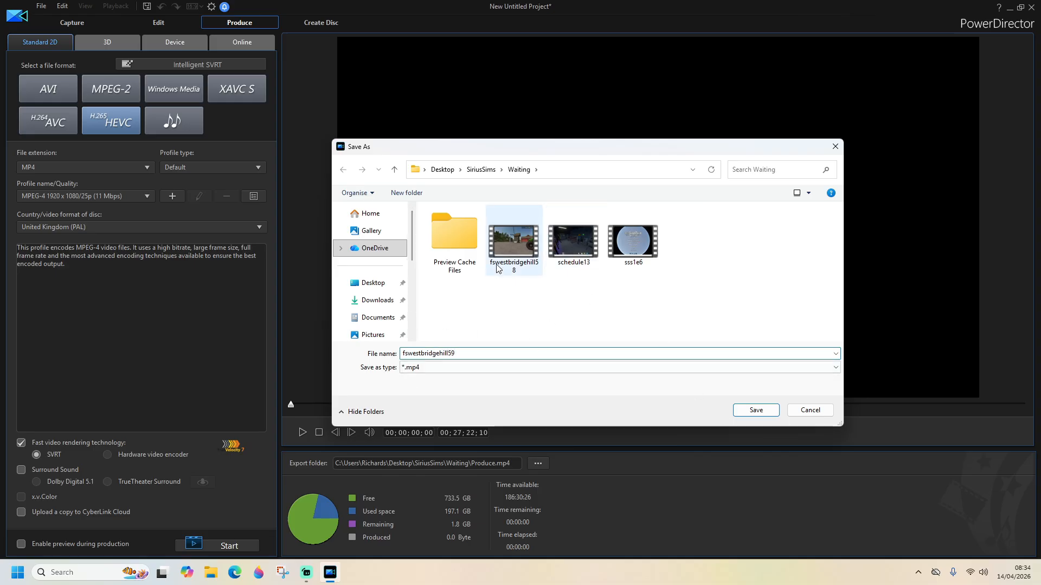
pyautogui.click(755, 410)
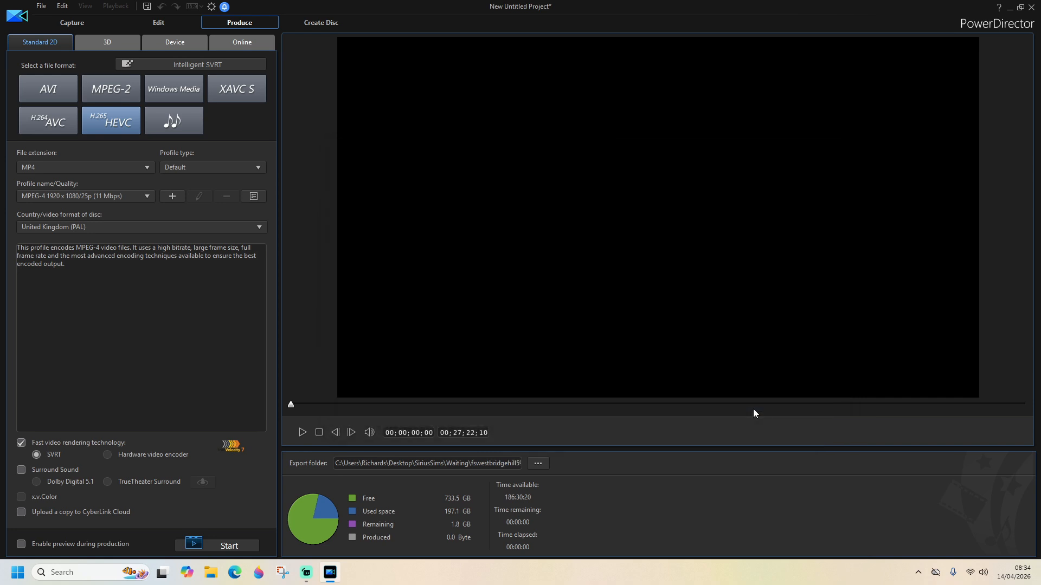
pyautogui.click(248, 546)
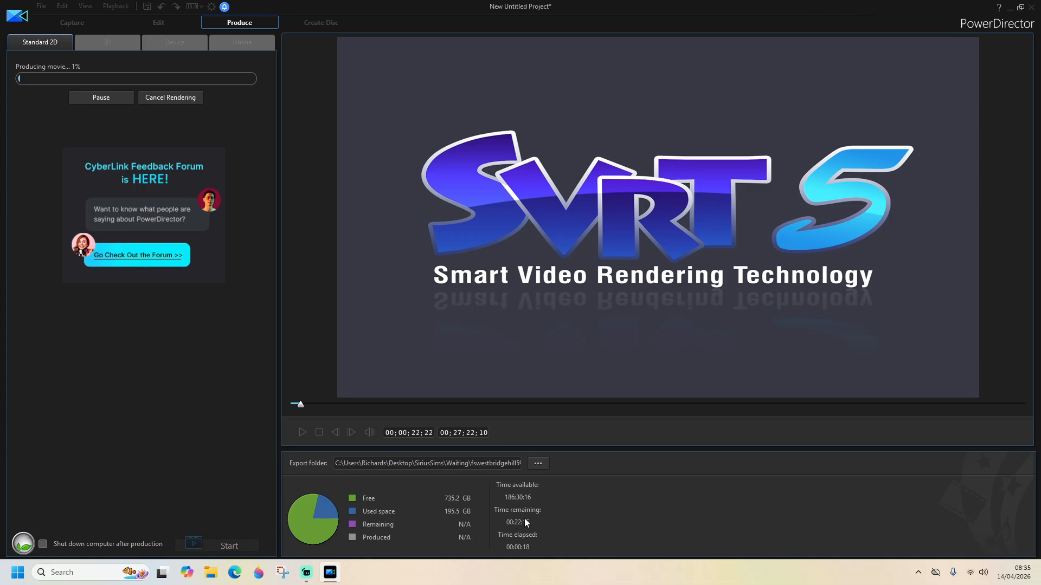
# Switch to Paint 3D while the movie renders and create a new blank canvas
pyautogui.click(1011, 9)
pyautogui.click(258, 572)
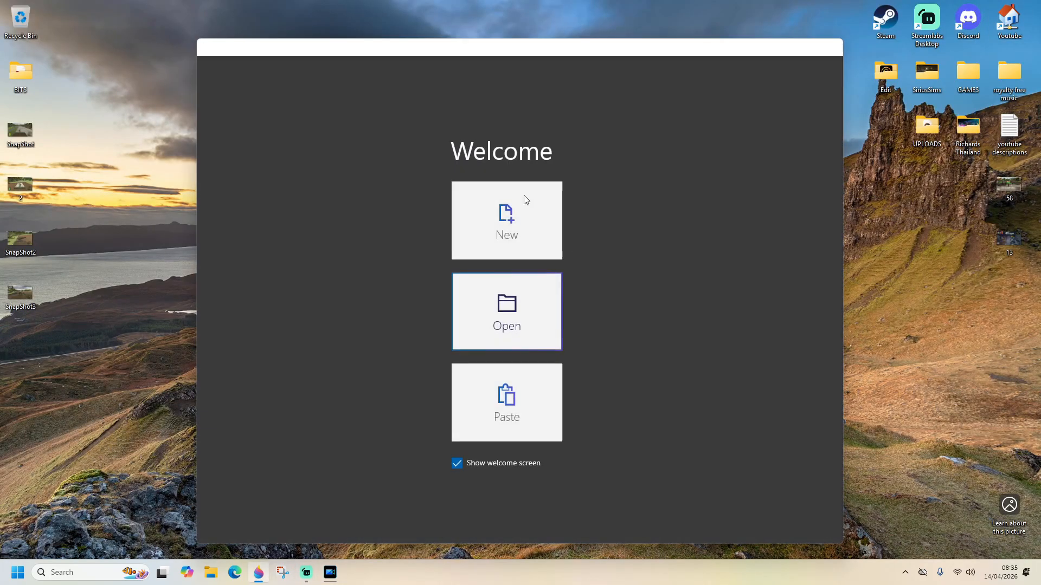
pyautogui.click(523, 202)
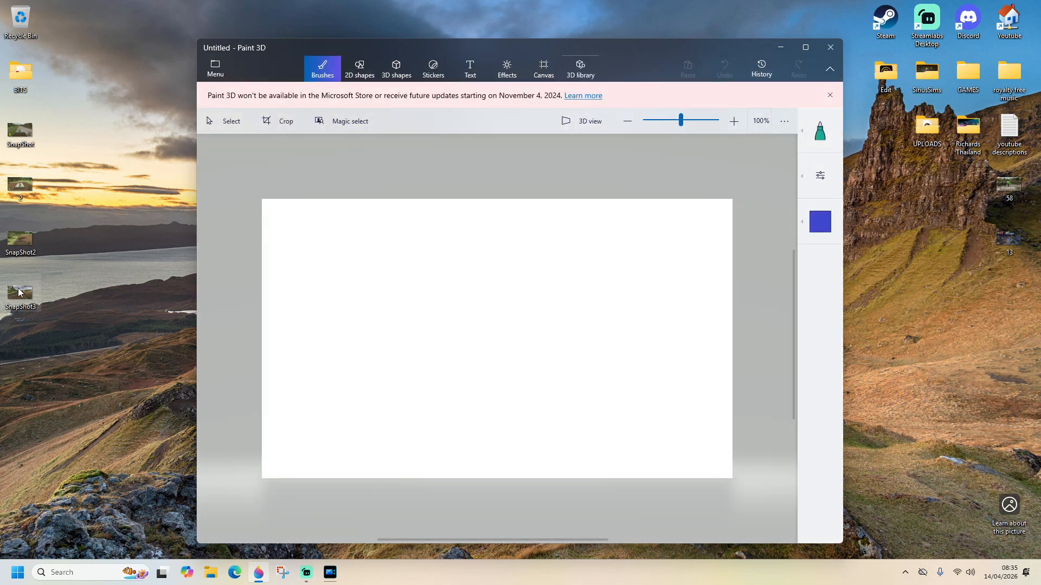
# Try the desktop snapshots on the canvas and place the tractor-in-field one as the full background image
pyautogui.moveTo(19, 282)
pyautogui.mouseDown()
pyautogui.moveTo(191, 182)
pyautogui.moveTo(374, 320)
pyautogui.moveTo(248, 310)
pyautogui.mouseUp()
pyautogui.moveTo(20, 185); pyautogui.dragTo(374, 297)
pyautogui.moveTo(20, 241); pyautogui.dragTo(304, 342)
pyautogui.moveTo(20, 292); pyautogui.dragTo(378, 342)
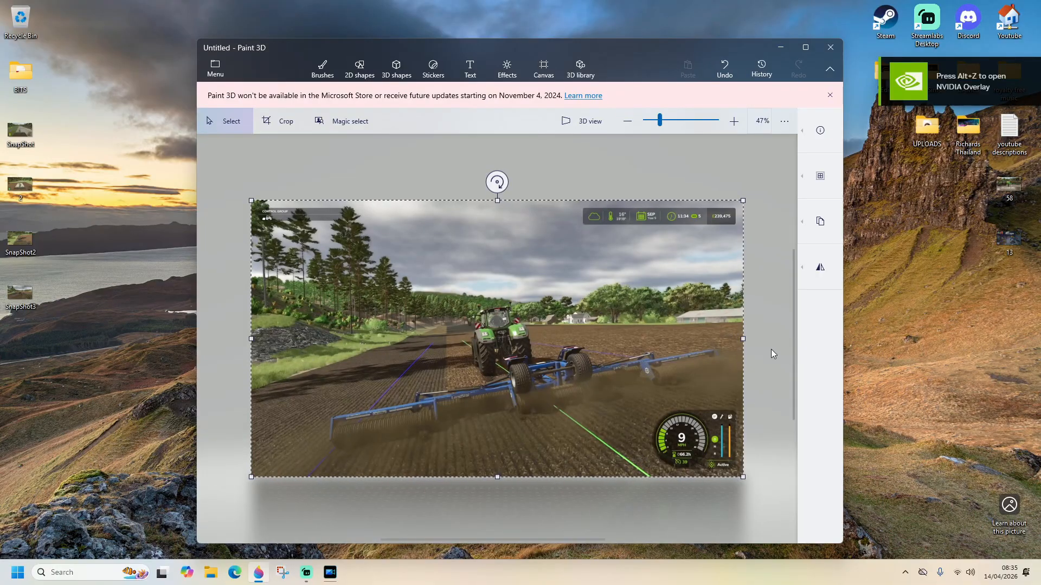
pyautogui.click(764, 339)
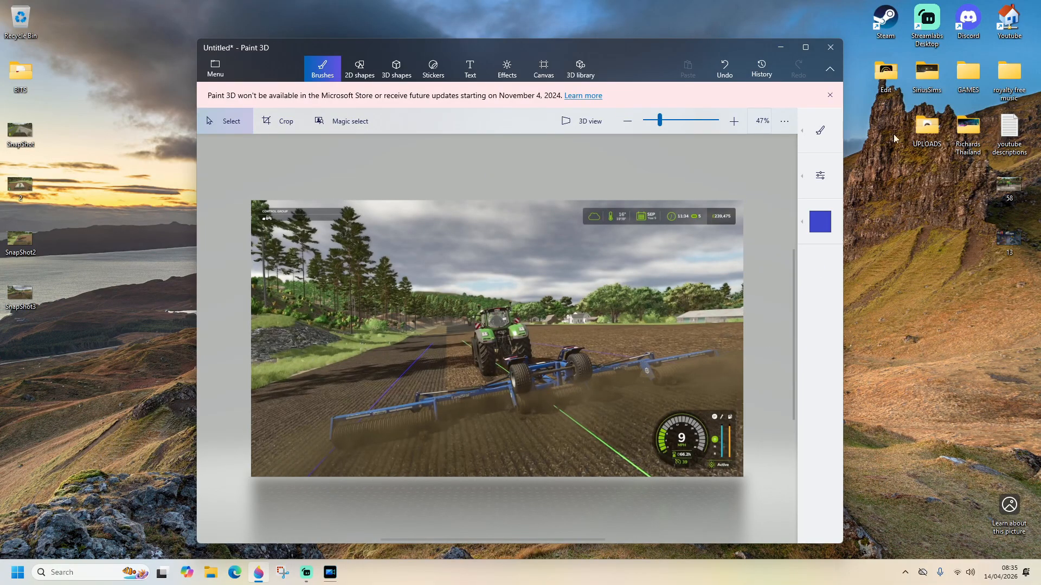
# Open the Logos folder in SiriusSims and add the farmsim25a image to the canvas
pyautogui.doubleClick(930, 72)
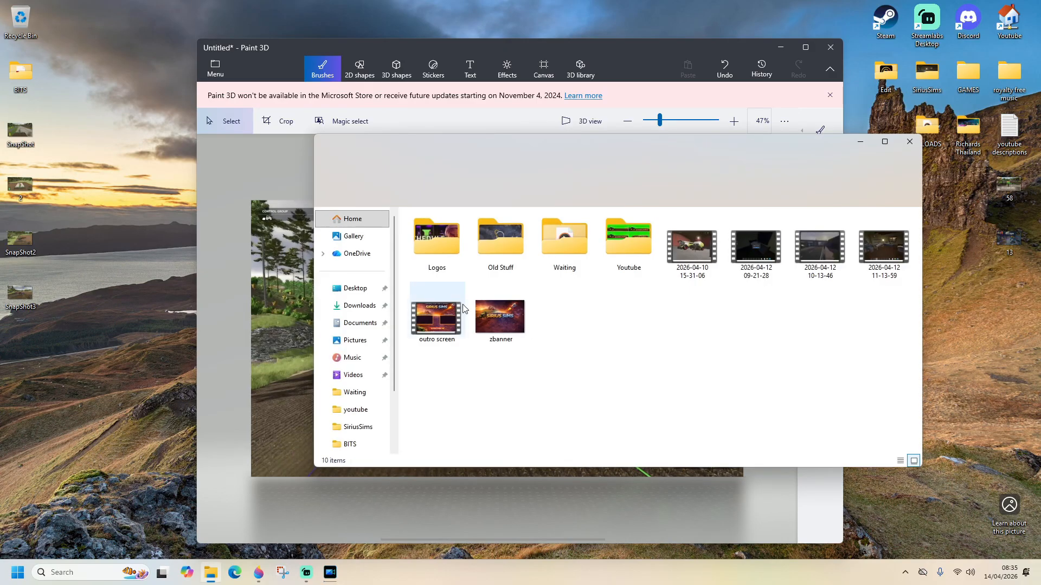
pyautogui.click(438, 248)
pyautogui.doubleClick(438, 248)
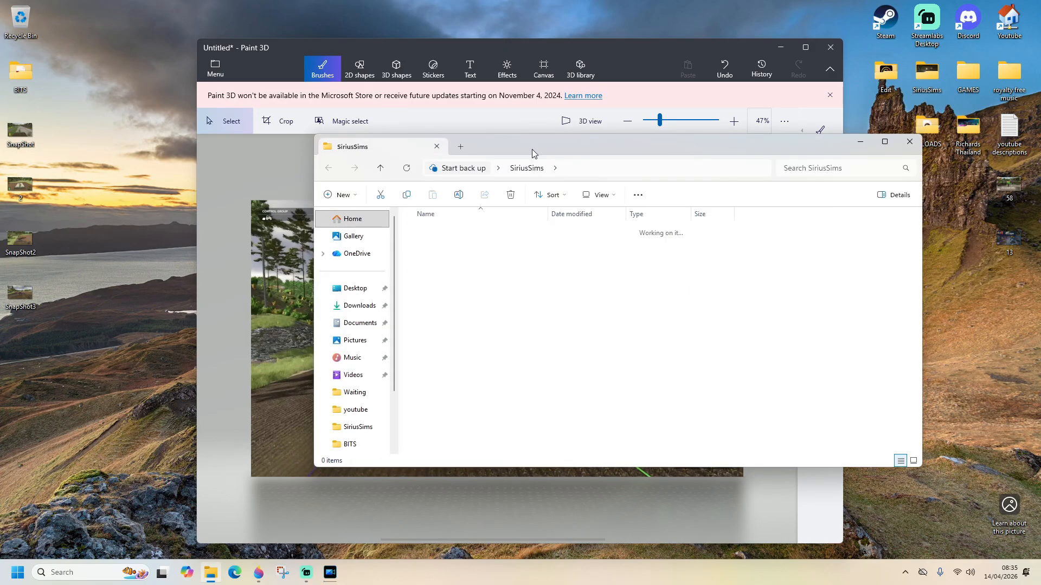
pyautogui.moveTo(532, 147); pyautogui.dragTo(792, 428)
pyautogui.click(761, 525)
pyautogui.moveTo(375, 291); pyautogui.dragTo(375, 291)
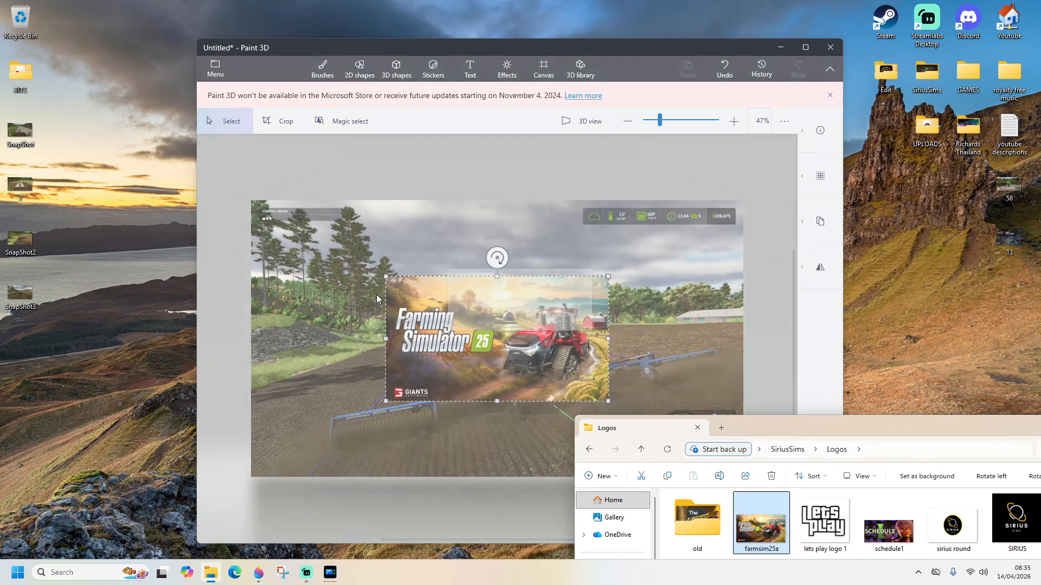
# Move the Farming Simulator 25 image to the picture's upper-left corner and shrink it to about half its size
pyautogui.moveTo(482, 330); pyautogui.dragTo(346, 256)
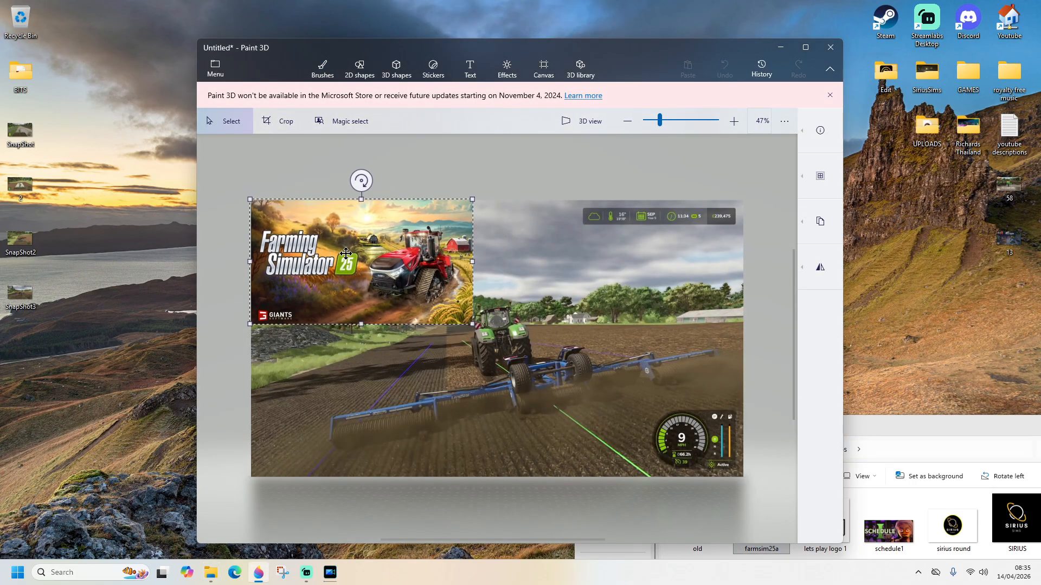
pyautogui.moveTo(472, 326); pyautogui.dragTo(364, 256)
pyautogui.click(410, 268)
# Add the sirius round logo, reduce it, place it in the picture's upper-right area, and close the Logos folder
pyautogui.moveTo(953, 519); pyautogui.dragTo(588, 303)
pyautogui.moveTo(379, 422); pyautogui.dragTo(440, 374)
pyautogui.moveTo(553, 328); pyautogui.dragTo(704, 264)
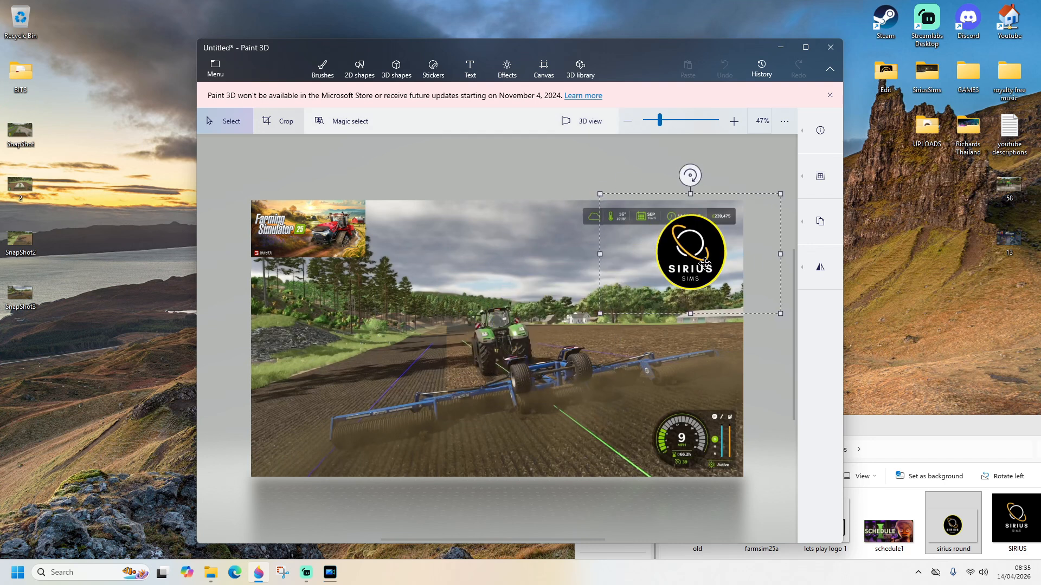
pyautogui.click(717, 337)
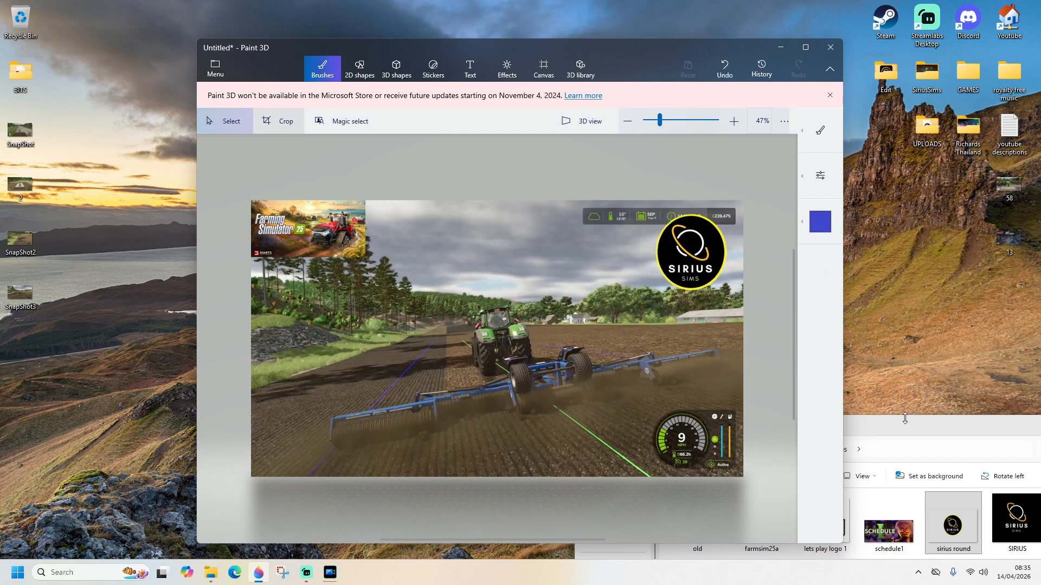
pyautogui.moveTo(970, 435); pyautogui.dragTo(806, 402)
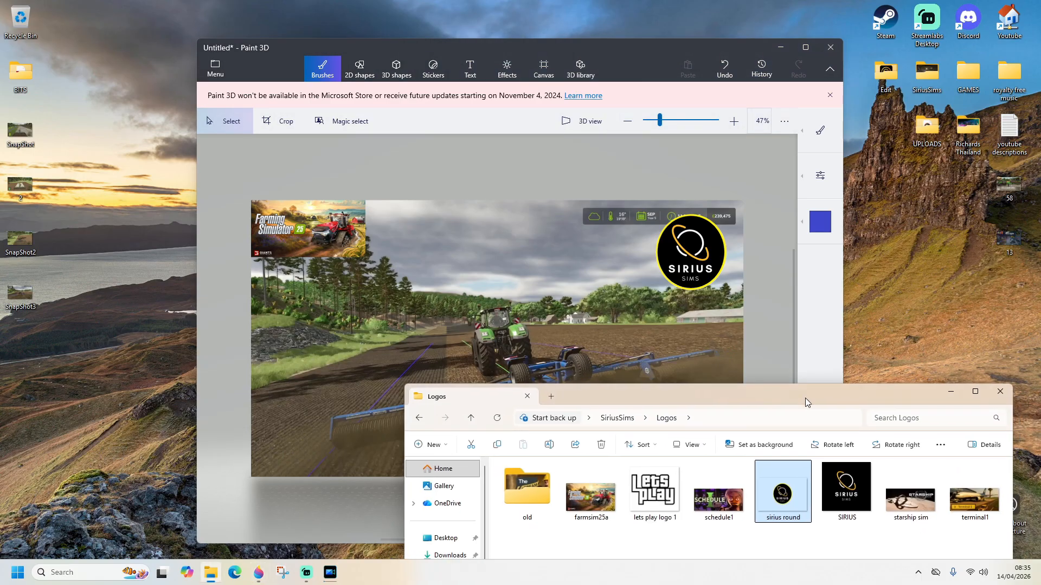
pyautogui.click(1001, 393)
# Set up the Text tool with size 130, white colour and bold
pyautogui.click(470, 68)
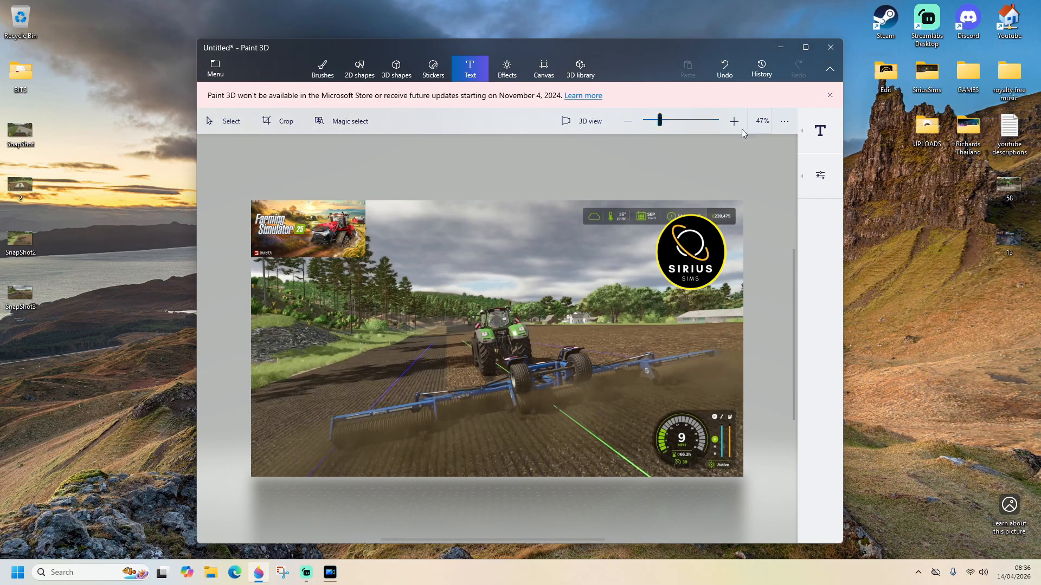
pyautogui.click(820, 175)
pyautogui.click(683, 208)
pyautogui.click(678, 268)
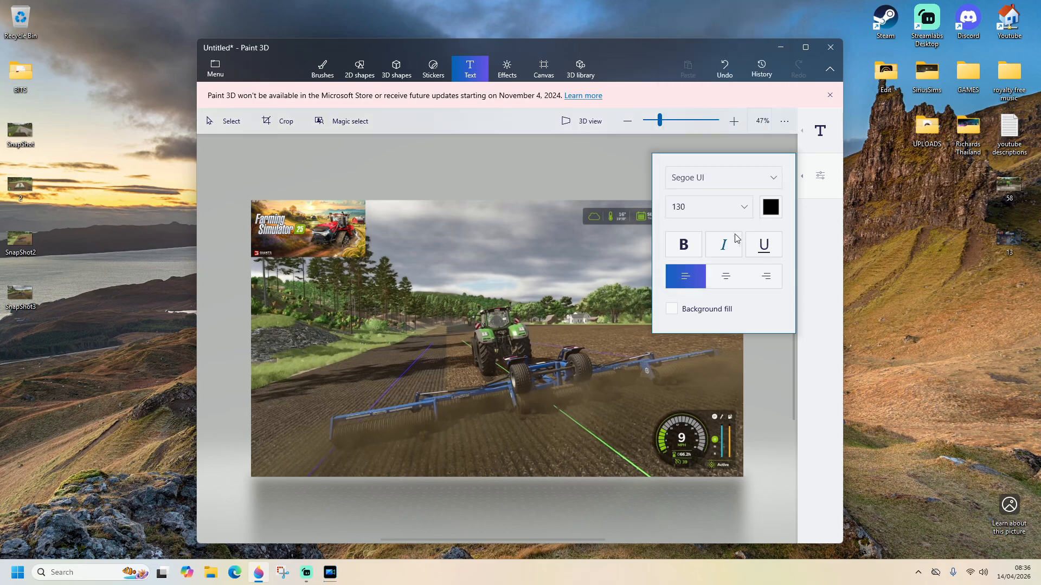
pyautogui.click(770, 206)
pyautogui.click(700, 243)
pyautogui.click(695, 252)
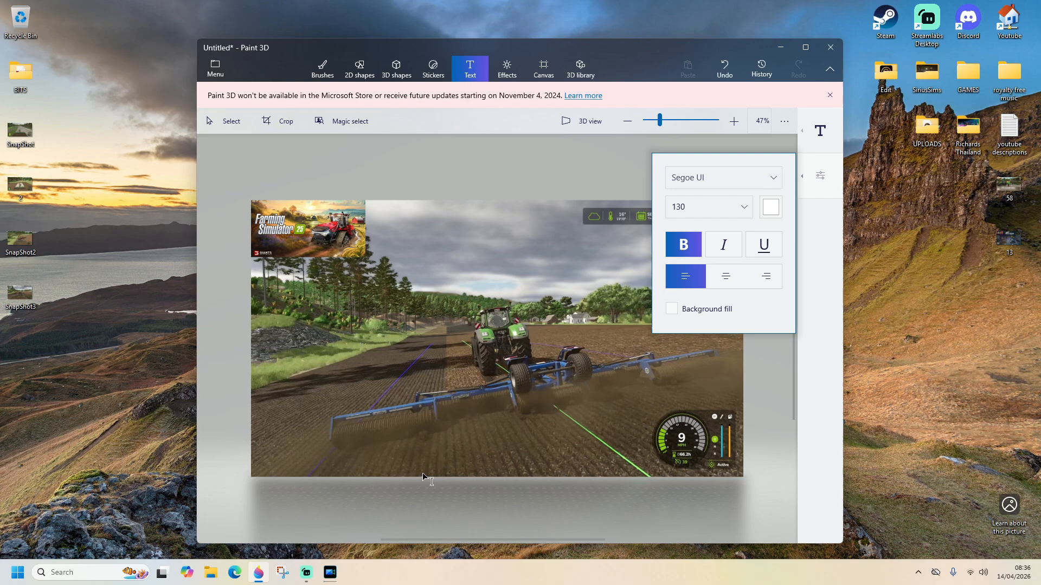
# Add the text 59 and place it in the picture's lower-left corner
pyautogui.click(360, 375)
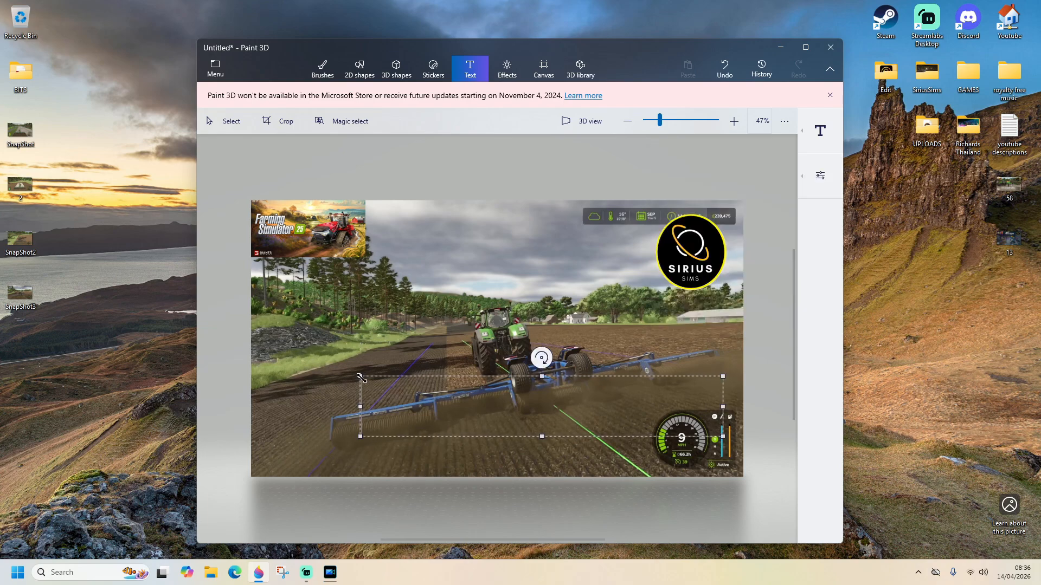
pyautogui.write('59')
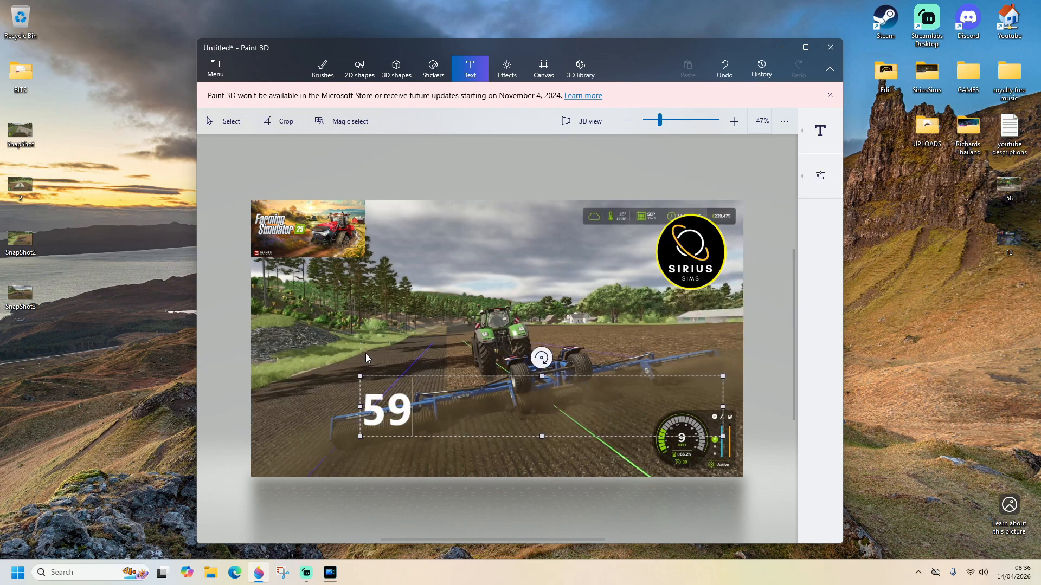
pyautogui.moveTo(466, 373); pyautogui.dragTo(367, 407)
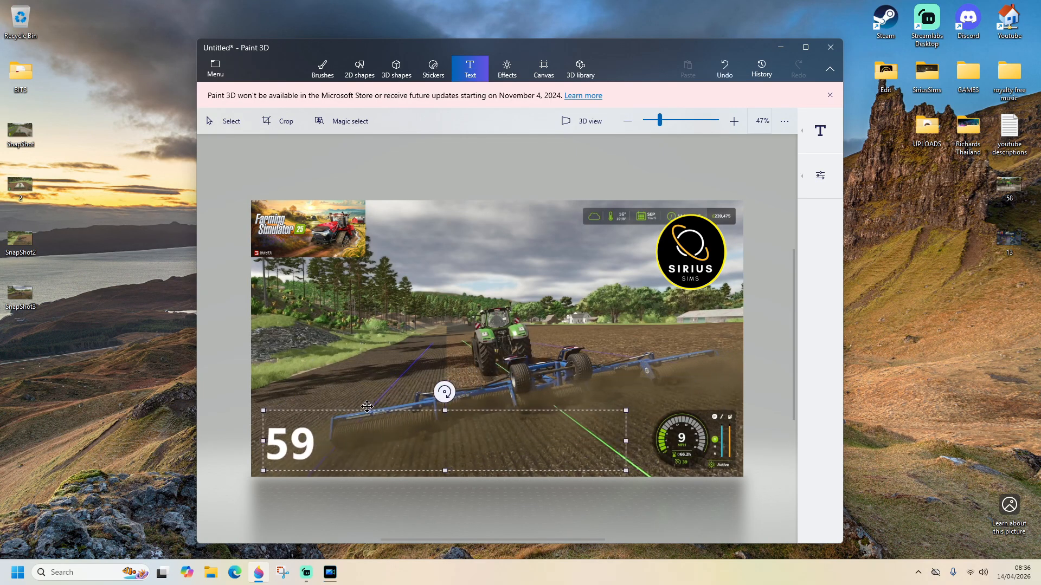
pyautogui.click(528, 330)
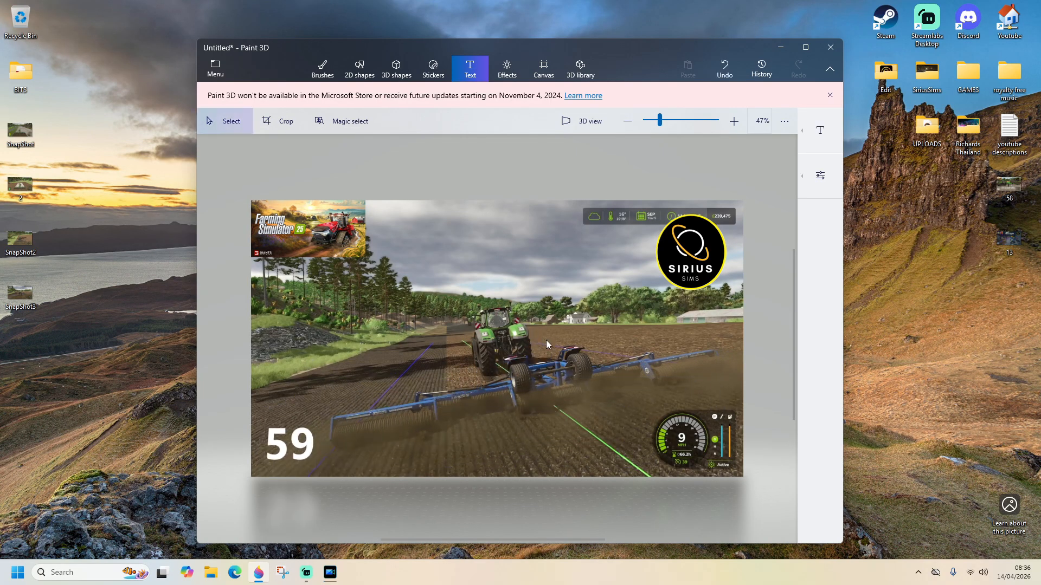
# Set the text size to 94 and create a new 2D text box above the tractor
pyautogui.click(830, 179)
pyautogui.click(706, 211)
pyautogui.click(692, 246)
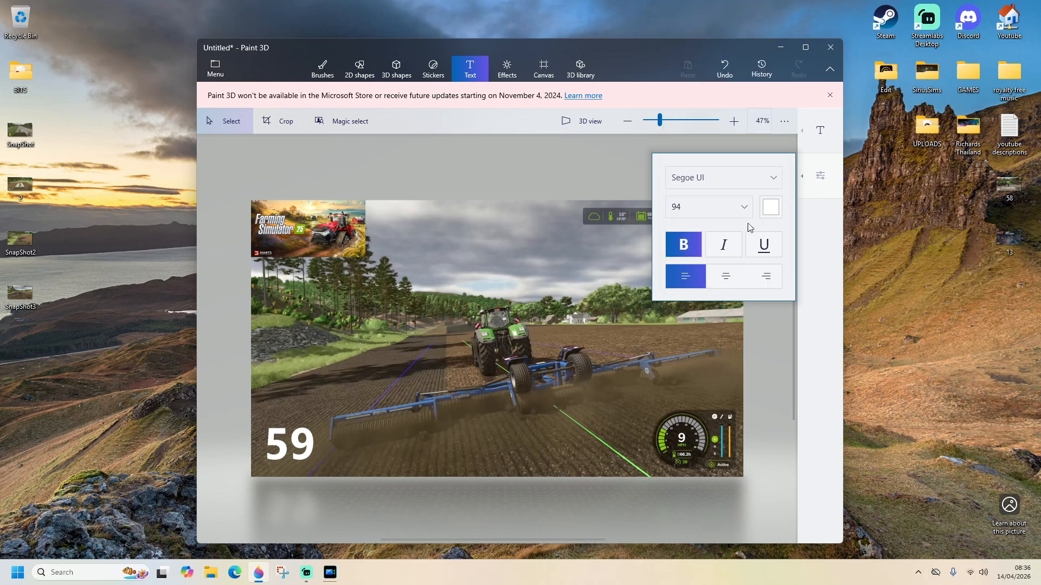
pyautogui.click(820, 130)
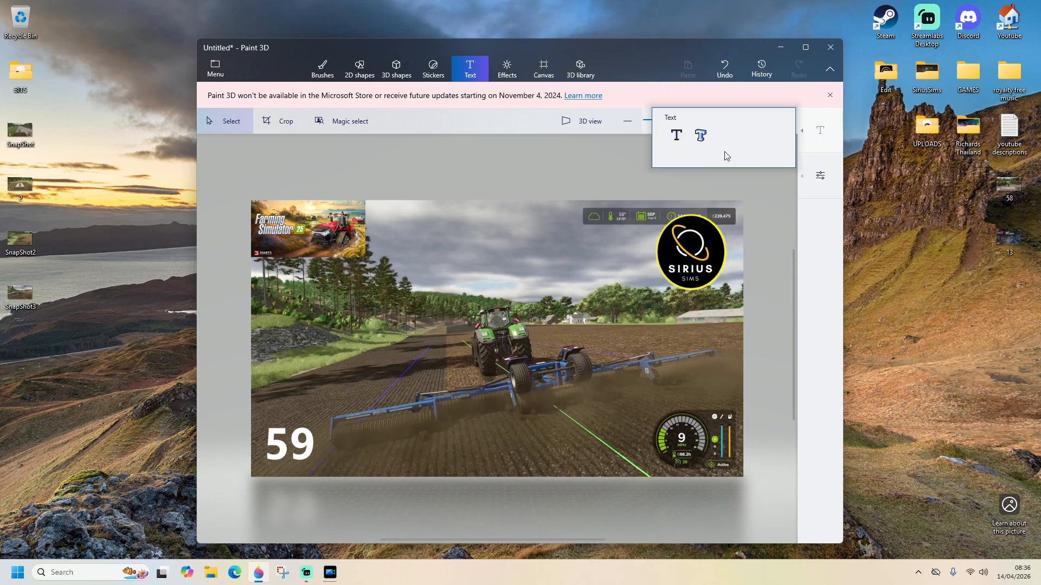
pyautogui.click(676, 137)
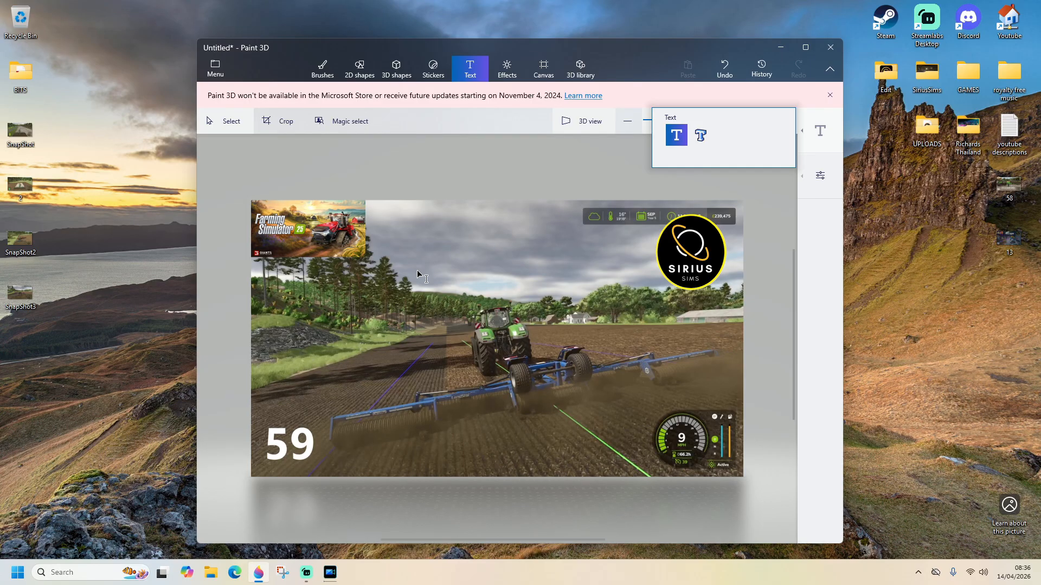
pyautogui.click(417, 269)
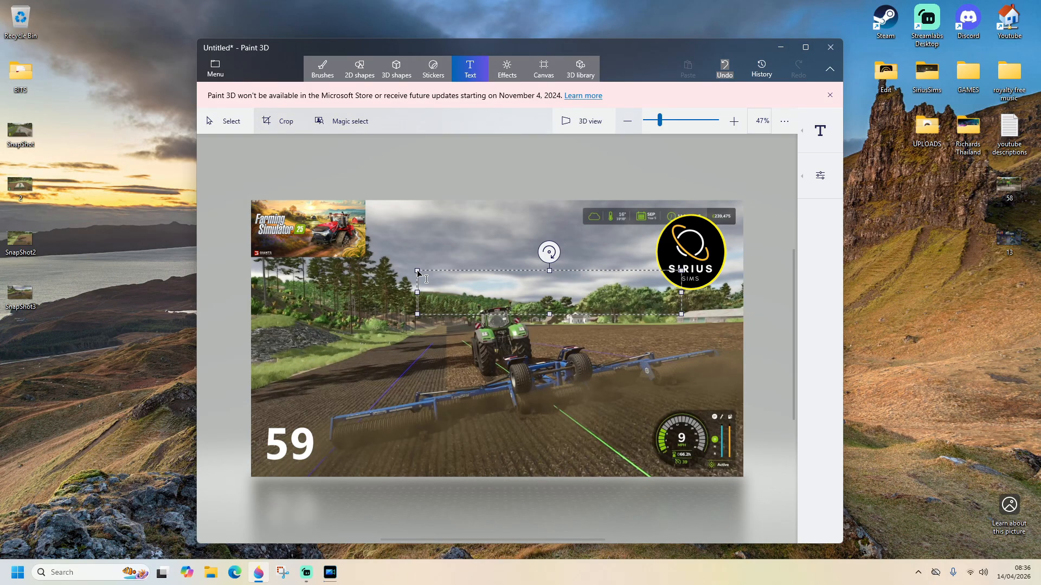
# Enter the title PLANTING THE FIELD, widen its box to fit one line, and shift it up and to the left
pyautogui.write('PLAN')
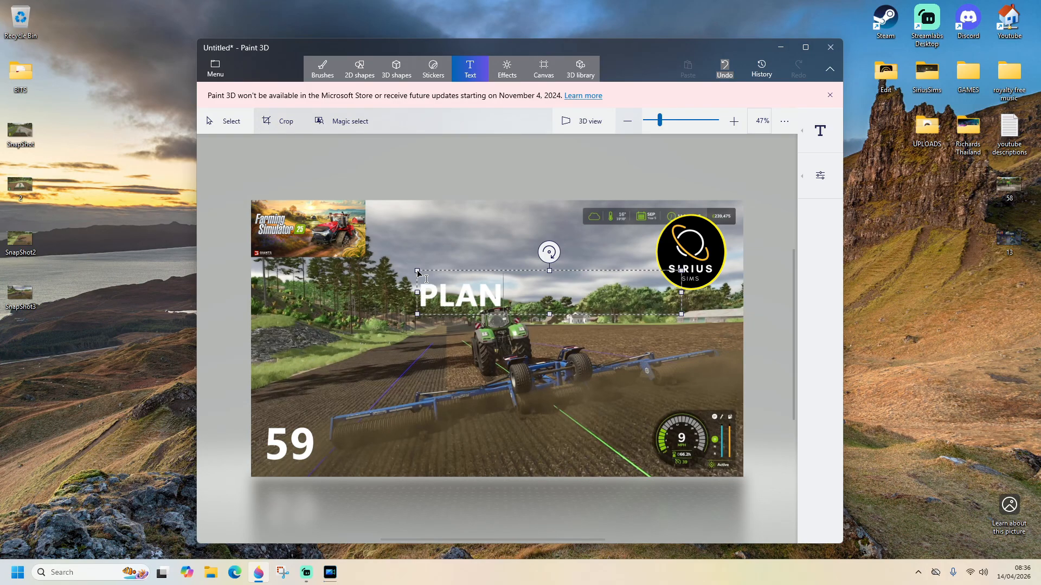
pyautogui.write('TING')
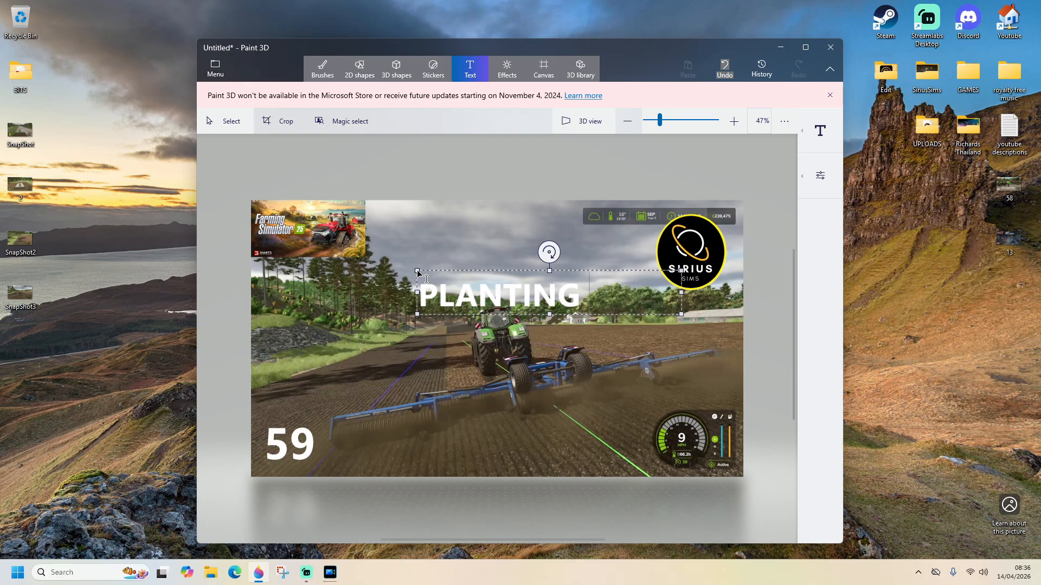
pyautogui.write(' THE FIELD')
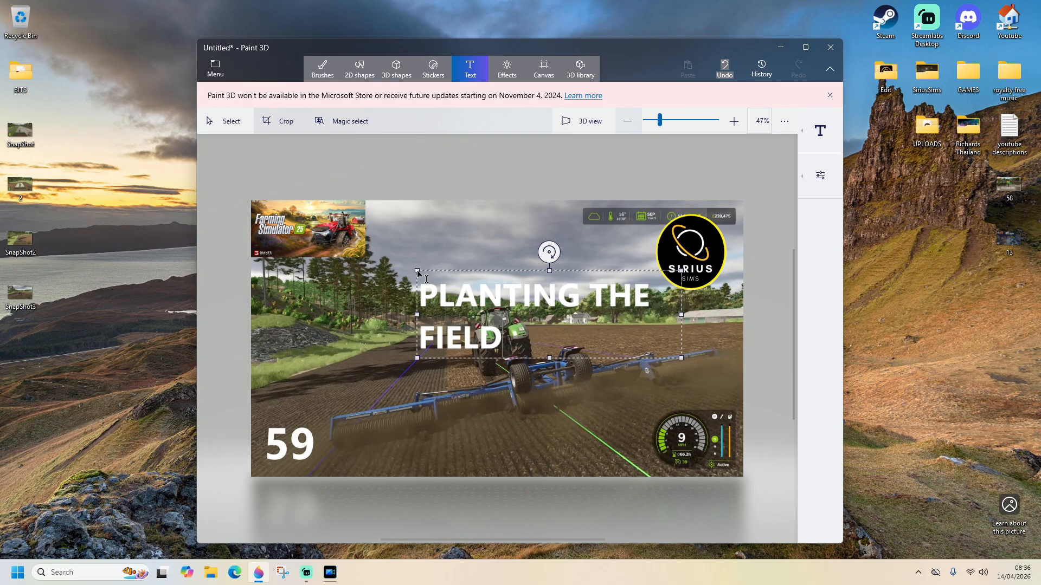
pyautogui.moveTo(417, 315); pyautogui.dragTo(320, 315)
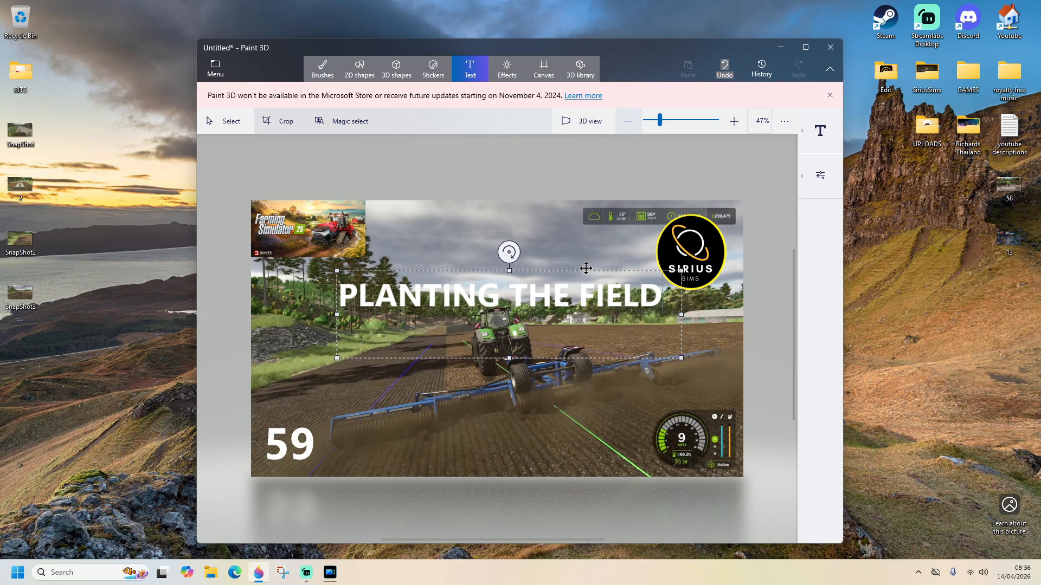
pyautogui.moveTo(586, 267); pyautogui.dragTo(562, 255)
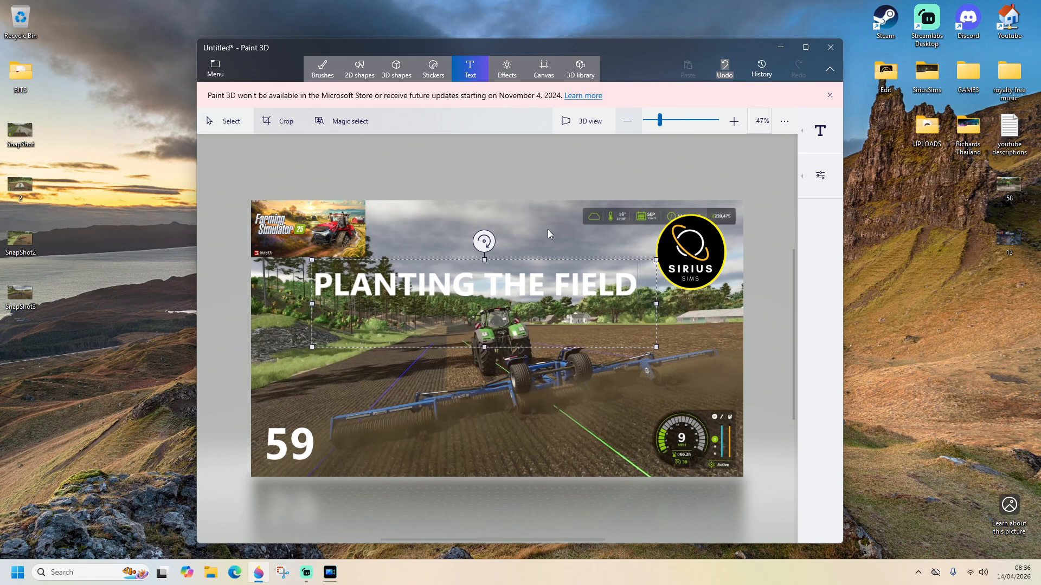
# Change the title to PLANTING WHEAT
pyautogui.press('BackSpace')
pyautogui.press('BackSpace')
pyautogui.press('BackSpace')
pyautogui.press('BackSpace')
pyautogui.press('BackSpace')
pyautogui.press('BackSpace')
pyautogui.press('BackSpace')
pyautogui.press('BackSpace')
pyautogui.press('BackSpace')
pyautogui.press('BackSpace')
pyautogui.write('WHEAT')
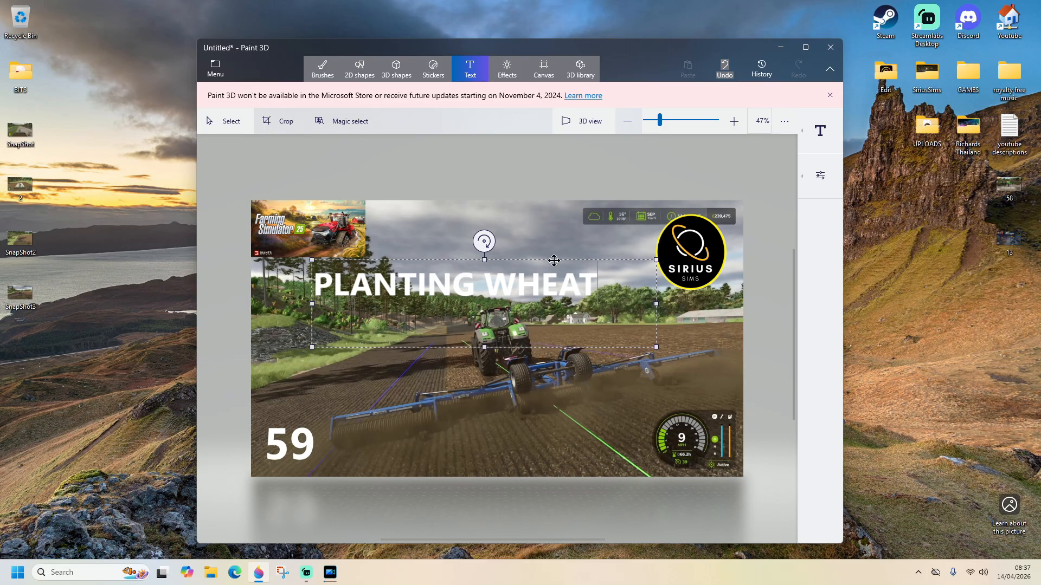
# Replace the title with WINTER WHEAT and place it between the two logos, just above the tree line
pyautogui.press('BackSpace')
pyautogui.press('BackSpace')
pyautogui.press('BackSpace')
pyautogui.press('BackSpace')
pyautogui.press('BackSpace')
pyautogui.press('BackSpace')
pyautogui.press('BackSpace')
pyautogui.press('BackSpace')
pyautogui.press('BackSpace')
pyautogui.press('BackSpace')
pyautogui.press('BackSpace')
pyautogui.press('BackSpace')
pyautogui.press('BackSpace')
pyautogui.press('BackSpace')
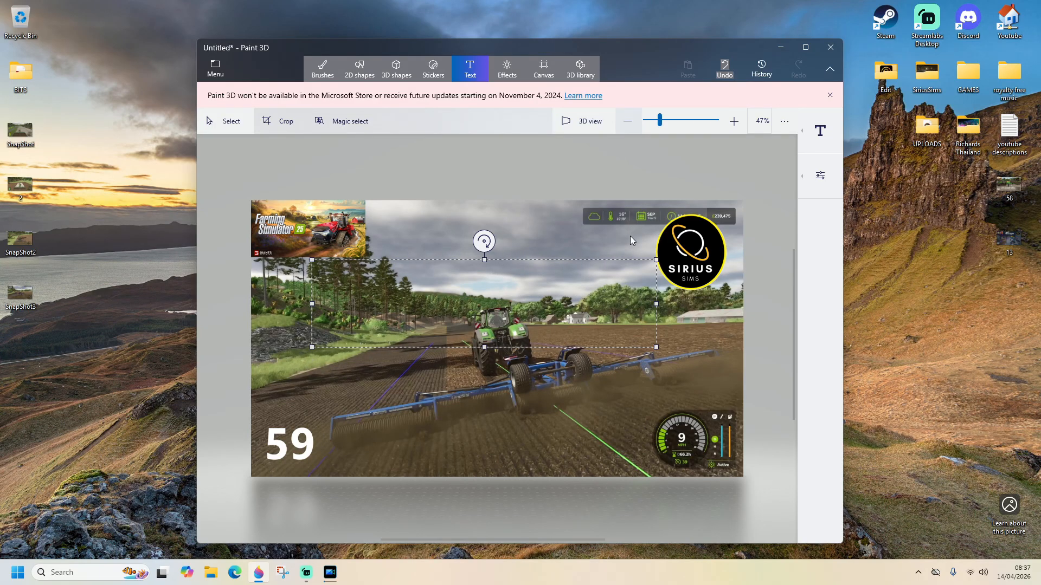
pyautogui.write('WIN')
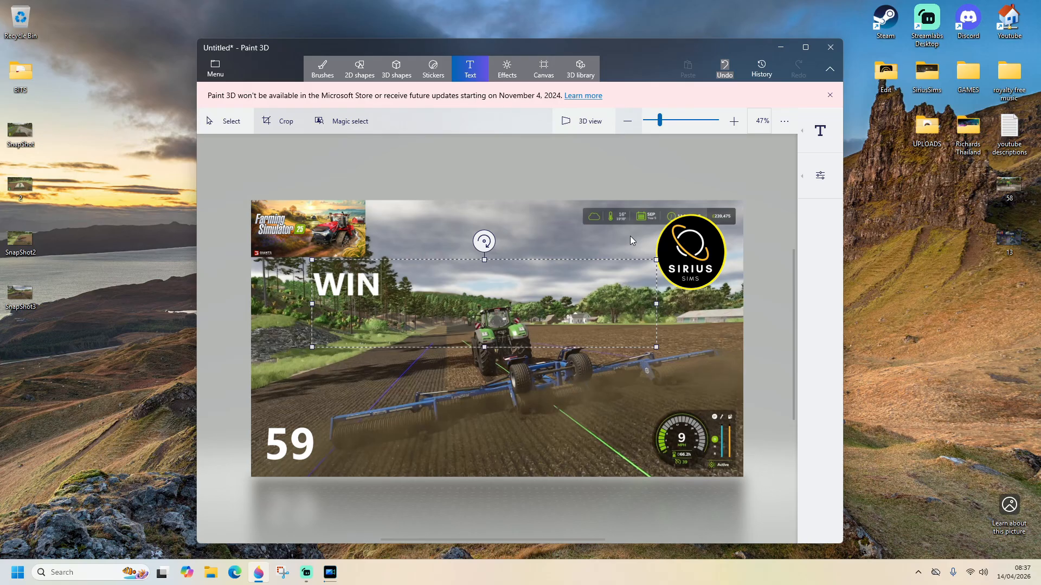
pyautogui.write('TER WHEAT')
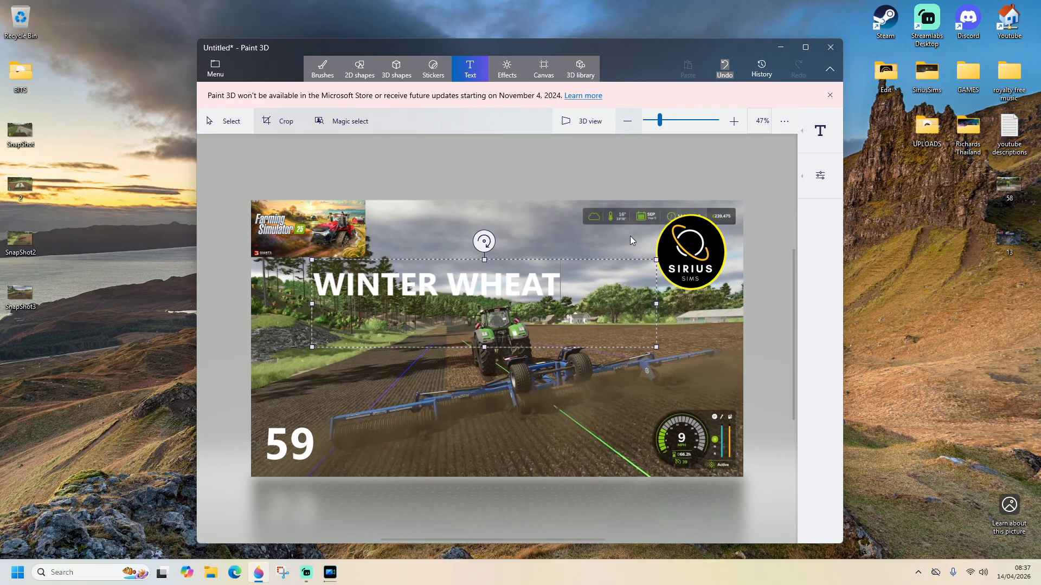
pyautogui.moveTo(534, 254); pyautogui.dragTo(612, 240)
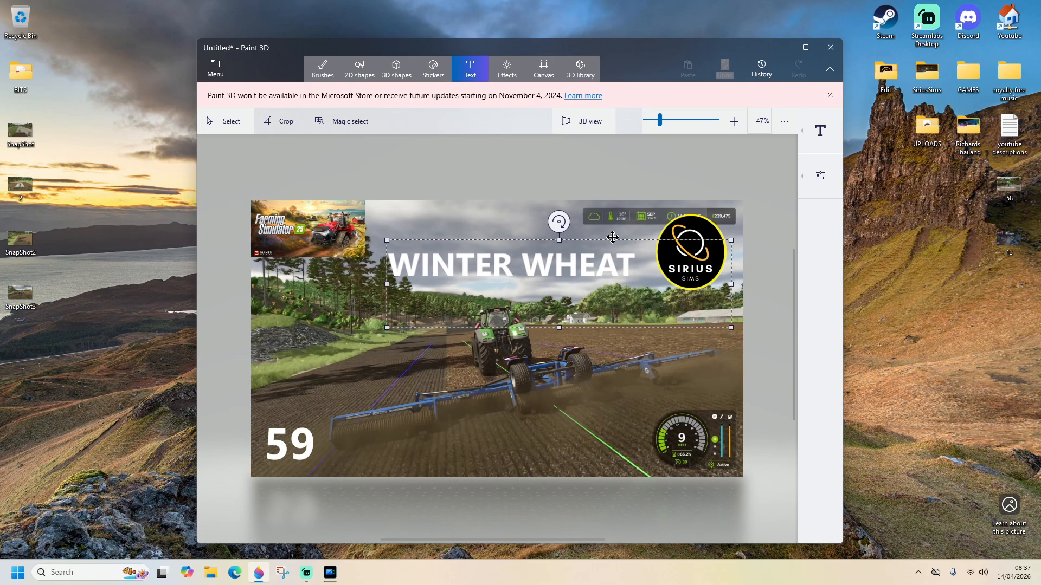
pyautogui.click(519, 205)
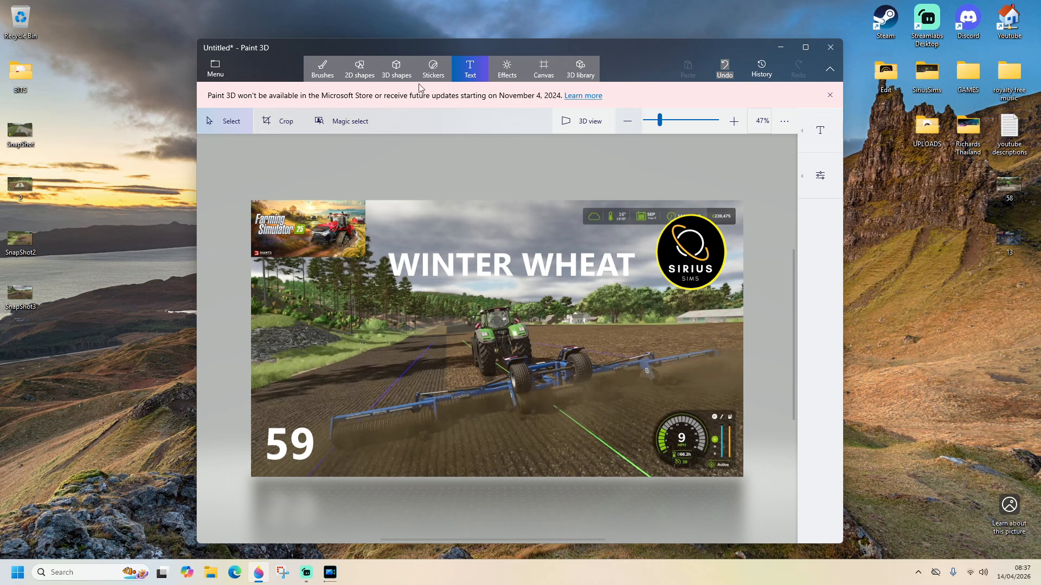
# Draw an up arrow shape over the field beside the tractor and fill it with solid white
pyautogui.click(359, 68)
pyautogui.click(820, 131)
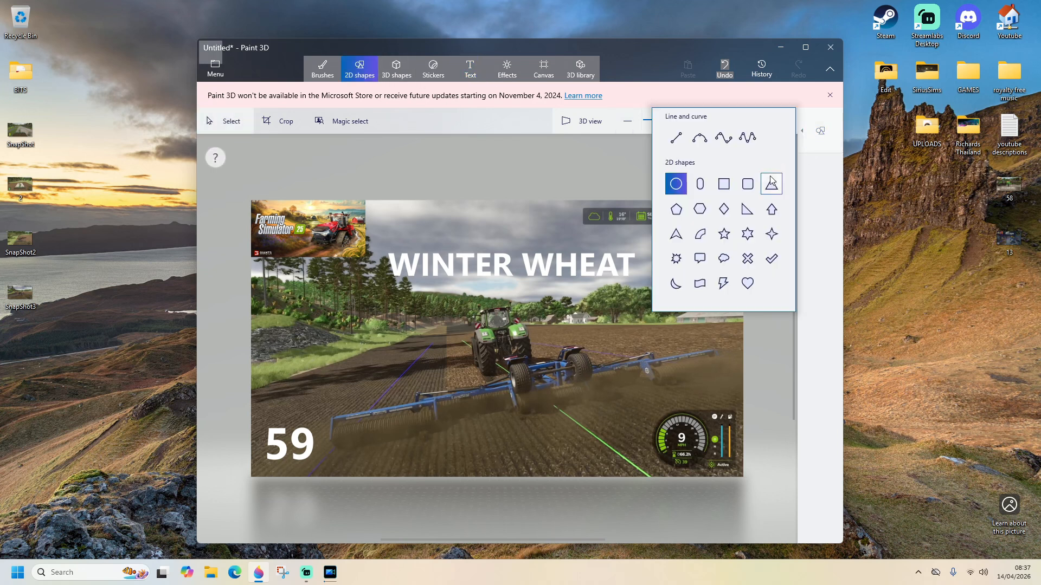
pyautogui.click(771, 209)
pyautogui.moveTo(374, 302); pyautogui.dragTo(403, 357)
pyautogui.click(817, 132)
pyautogui.click(677, 151)
pyautogui.click(630, 183)
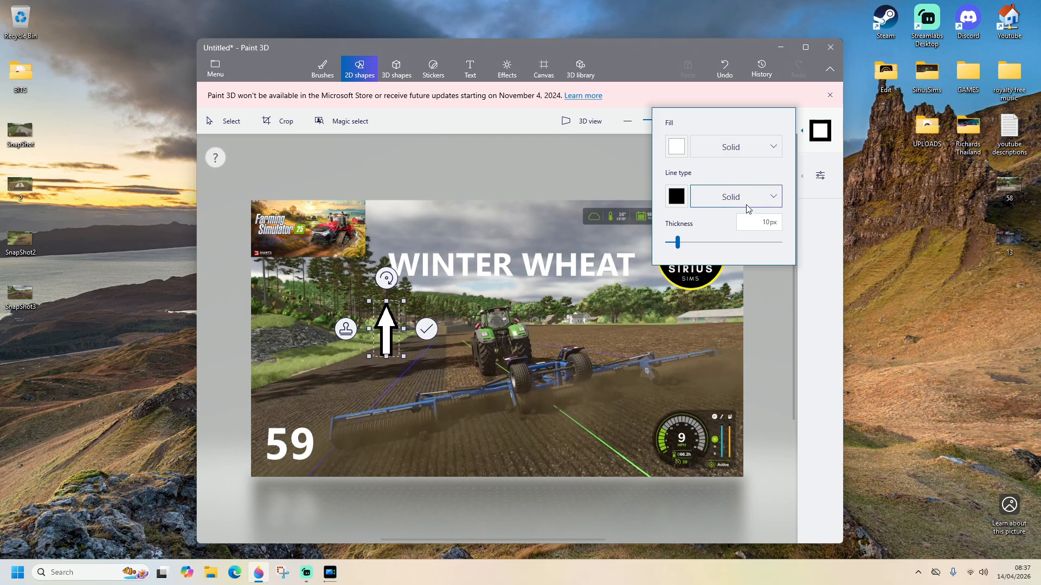
# Rotate the arrow to point down and right, and position it just left of the tractor
pyautogui.moveTo(390, 280); pyautogui.dragTo(429, 355)
pyautogui.moveTo(384, 325); pyautogui.dragTo(396, 314)
pyautogui.click(470, 410)
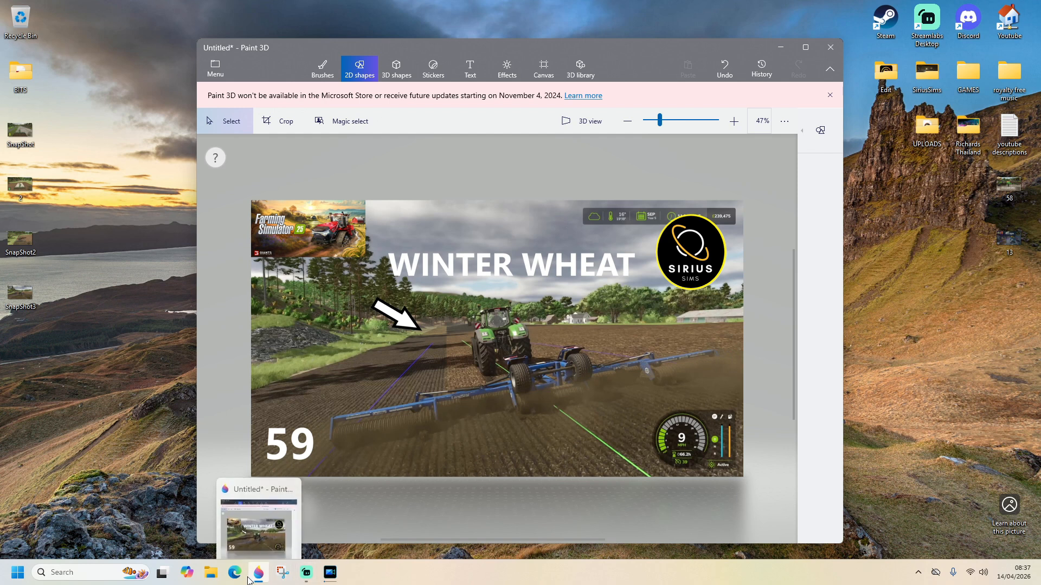
# Capture the finished WINTER WHEAT thumbnail with Snipping Tool and save it to the Desktop as a JPG named 59
pyautogui.click(282, 573)
pyautogui.click(355, 50)
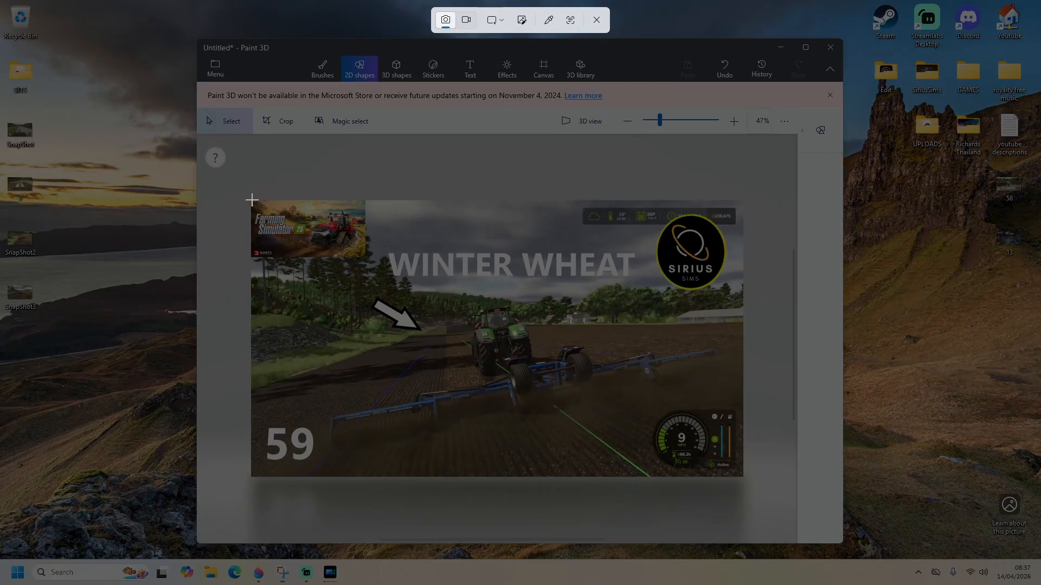
pyautogui.moveTo(253, 202); pyautogui.dragTo(742, 476)
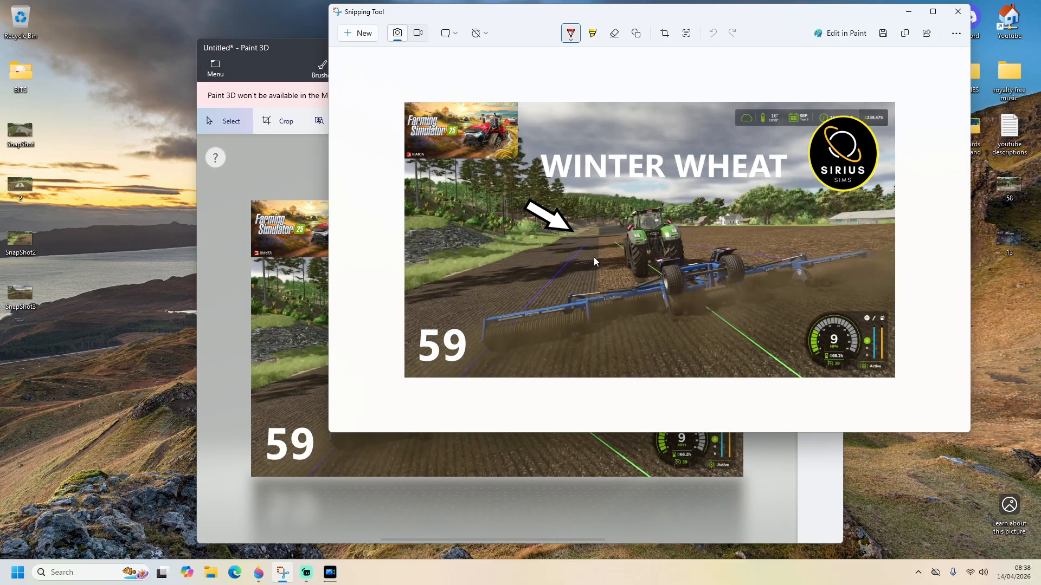
pyautogui.click(883, 35)
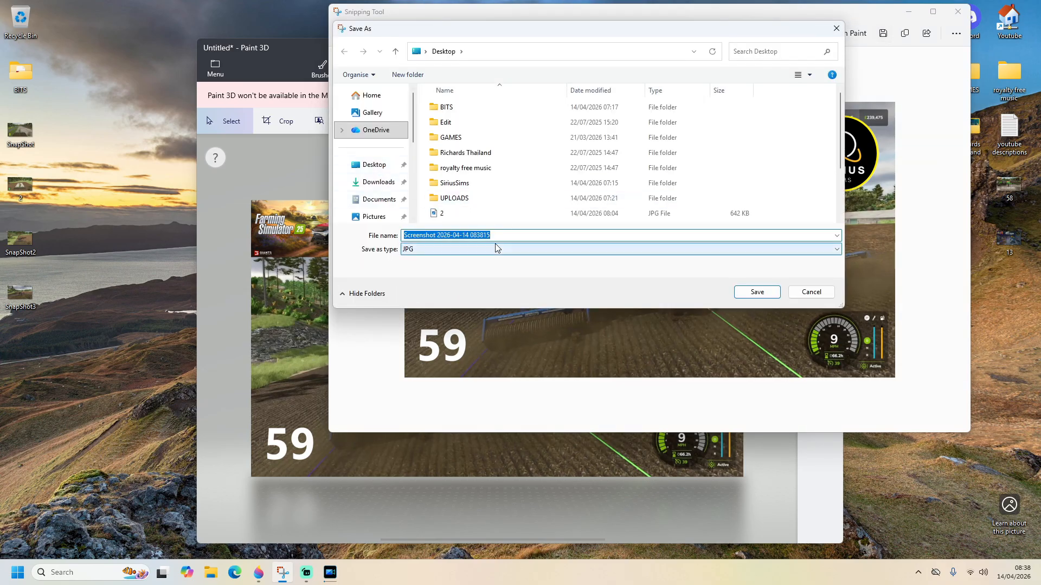
pyautogui.write('59')
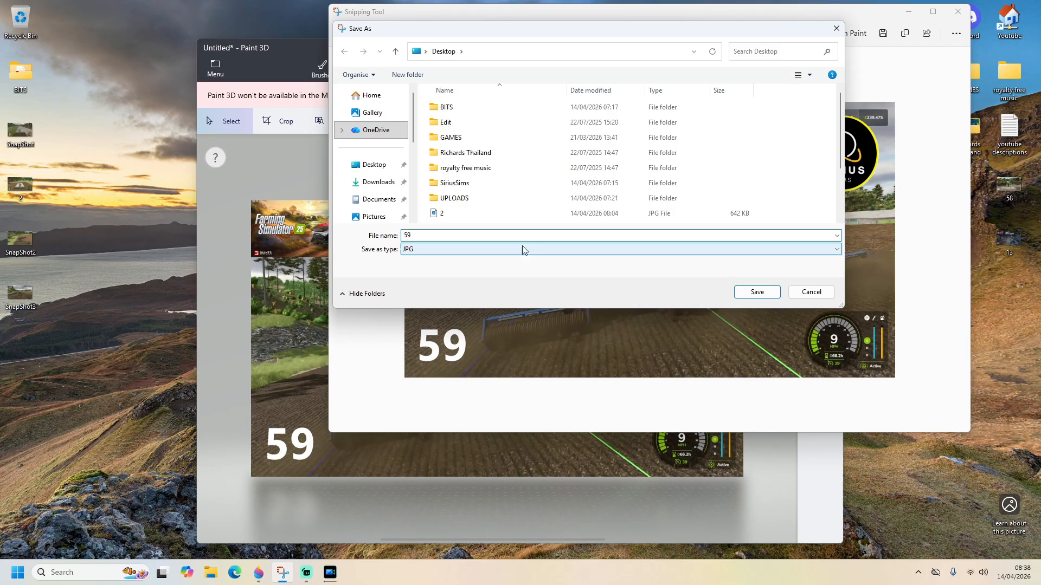
pyautogui.click(761, 293)
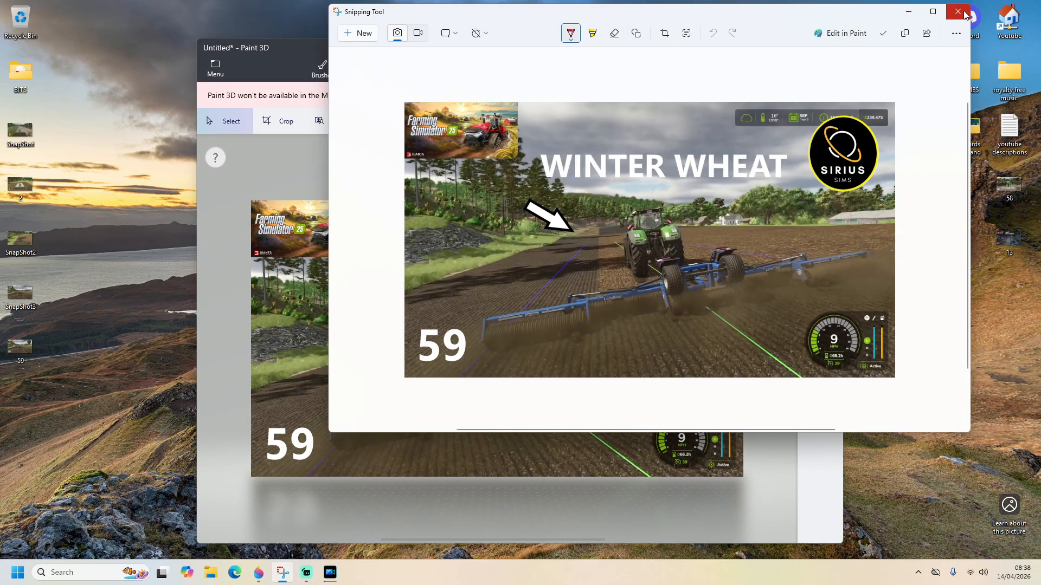
# Close Snipping Tool and Paint 3D without saving the untitled project
pyautogui.click(958, 12)
pyautogui.click(831, 50)
pyautogui.click(522, 315)
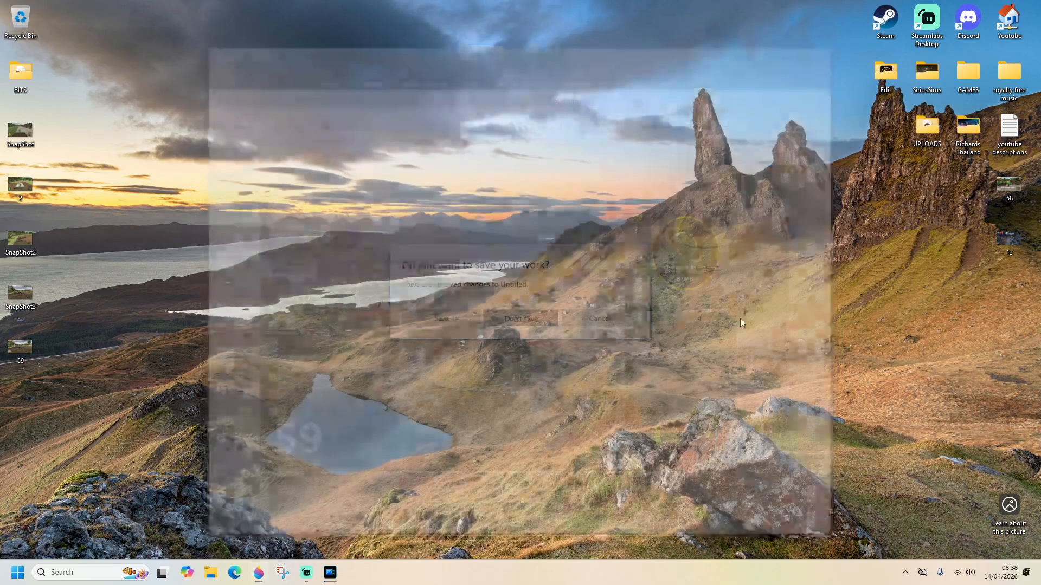
# Delete the old 58 thumbnail from the desktop and move the 59 image into its place below the youtube descriptions file
pyautogui.moveTo(1032, 194); pyautogui.dragTo(1010, 187)
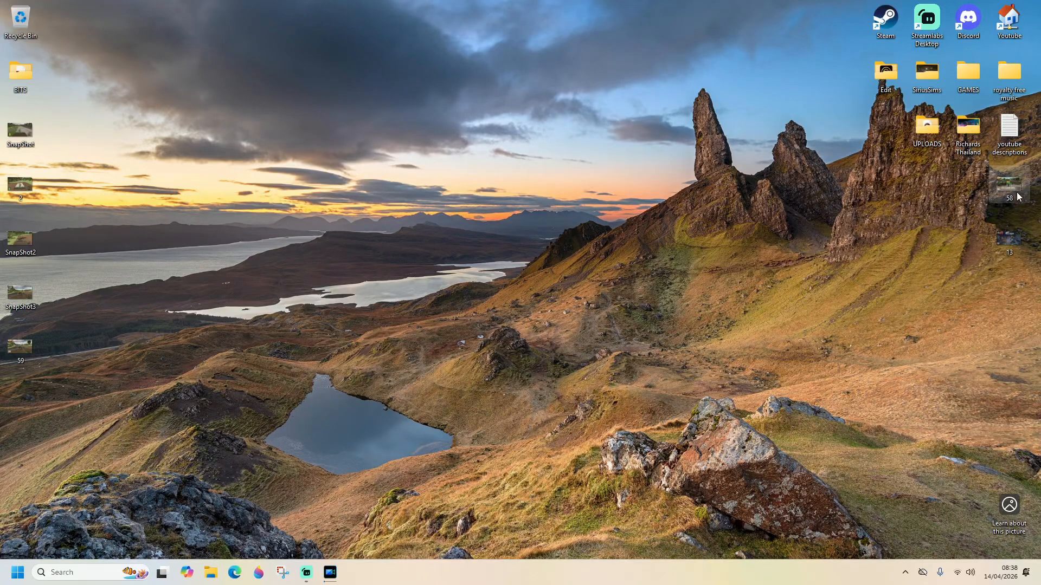
pyautogui.press('Delete')
pyautogui.moveTo(25, 347); pyautogui.dragTo(1023, 188)
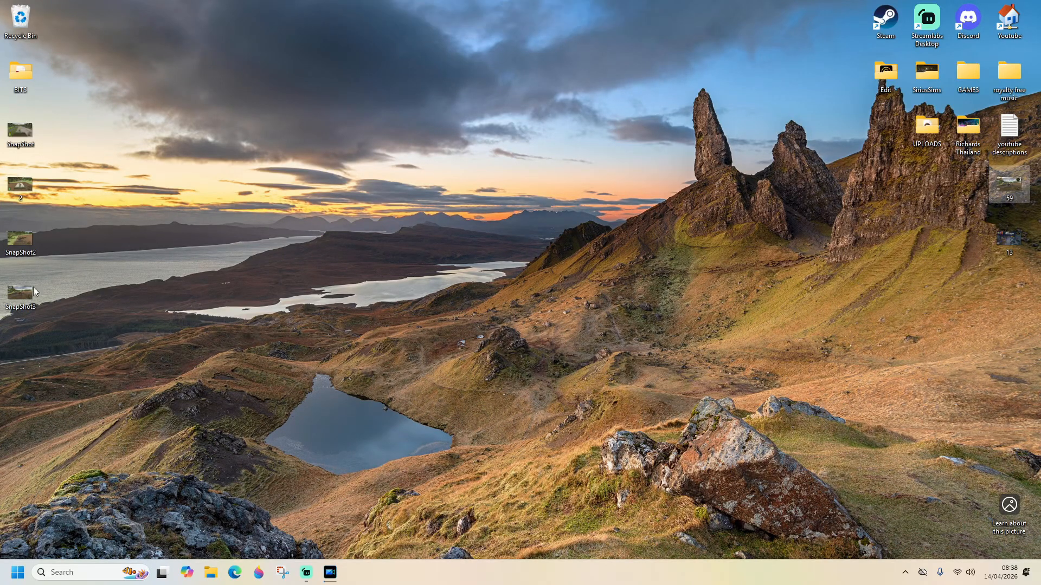
pyautogui.moveTo(61, 134); pyautogui.dragTo(6, 304)
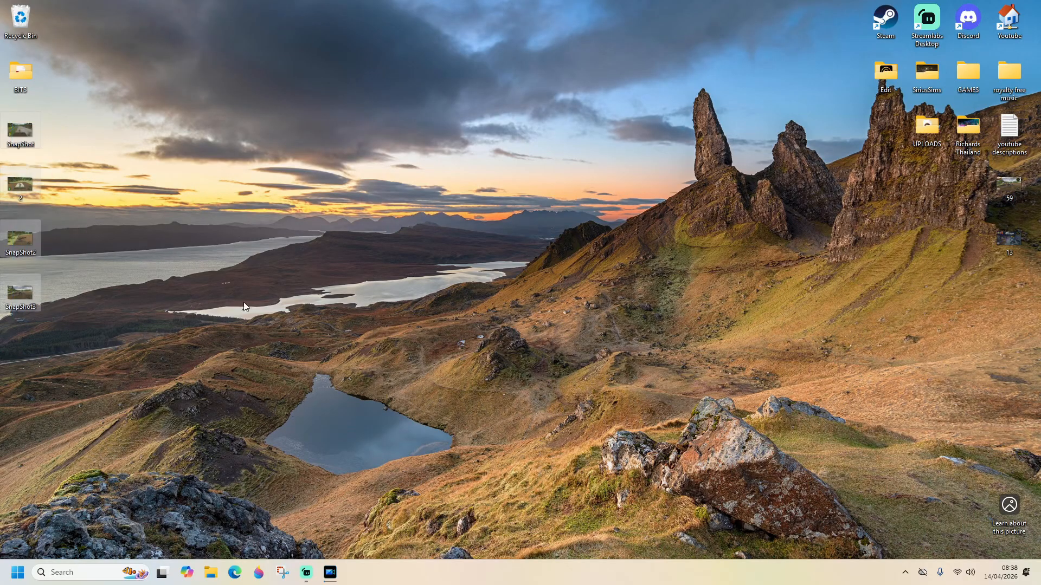
pyautogui.click(139, 280)
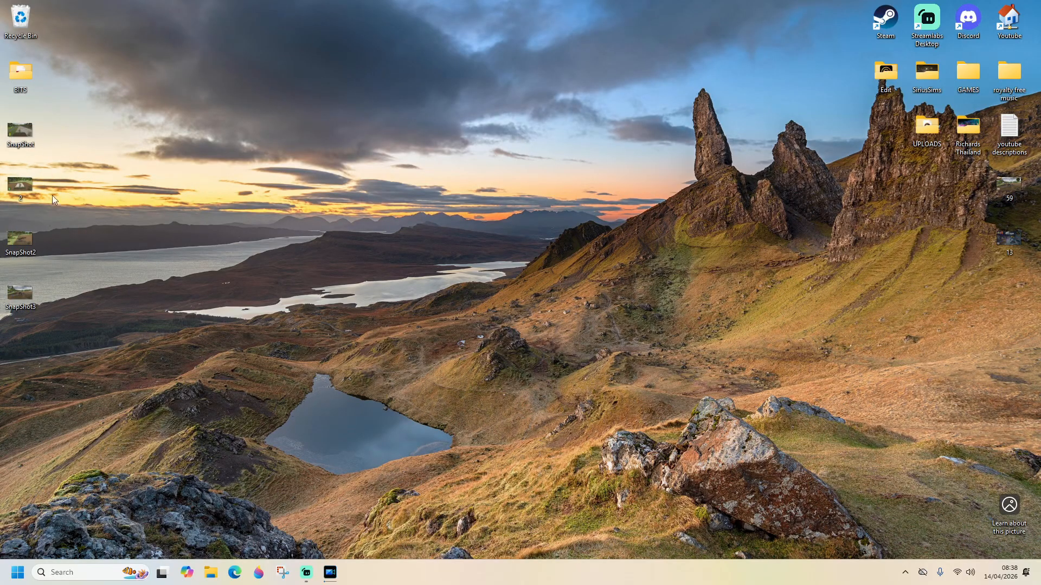
pyautogui.click(330, 572)
pyautogui.click(330, 572)
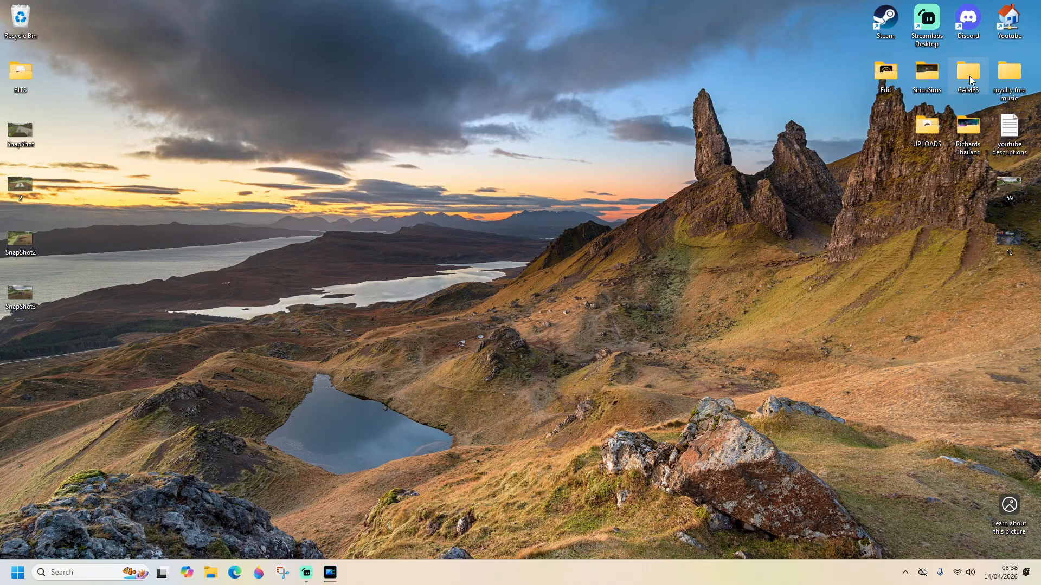
# Open the youtube descriptions file, find and select the Farming Simulator 2025 West Bridge Hills description, and minimise the file
pyautogui.doubleClick(1010, 130)
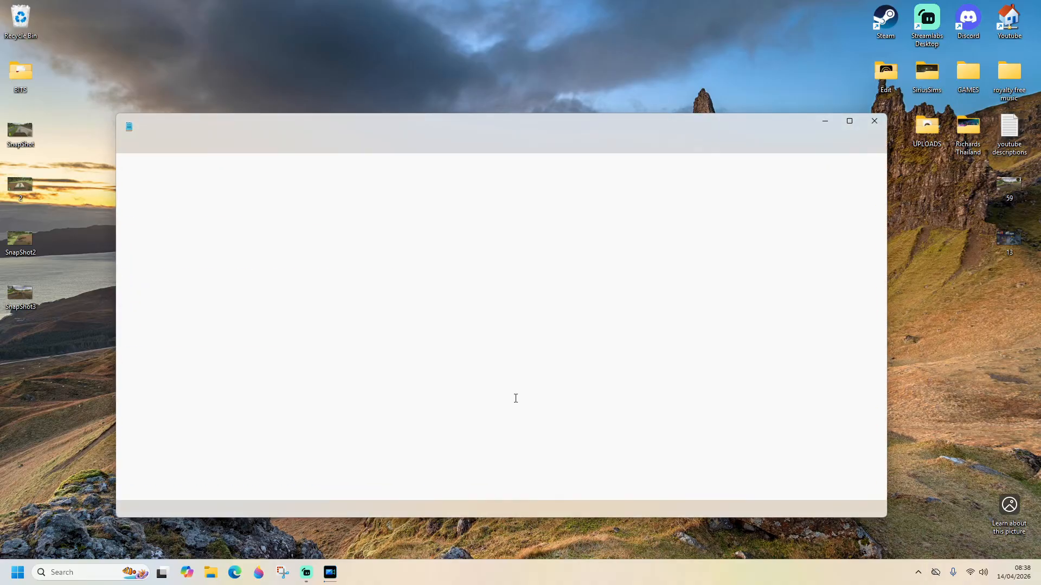
pyautogui.scroll(-6, 262, 364)
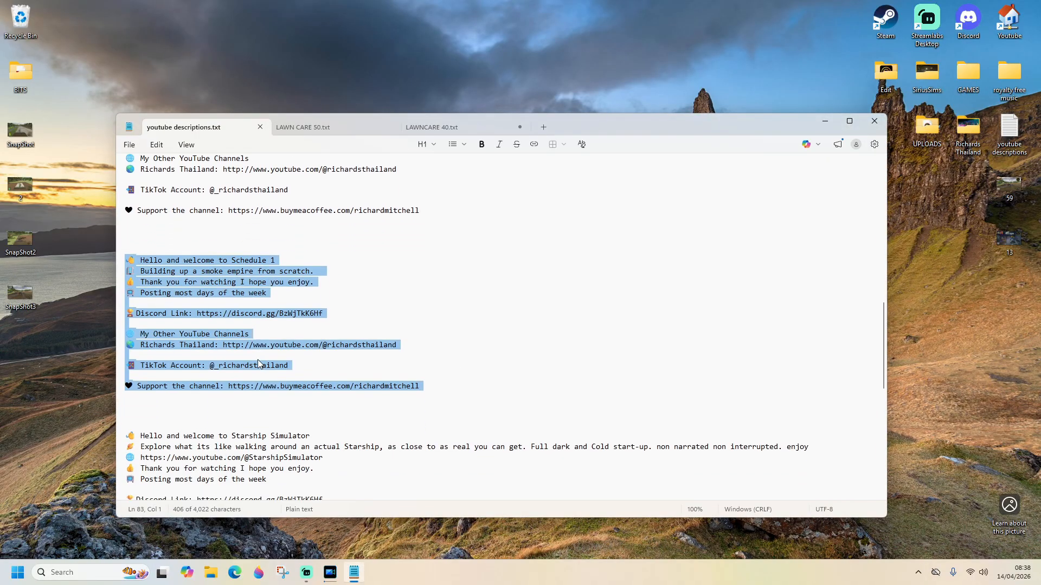
pyautogui.scroll(-6, 259, 359)
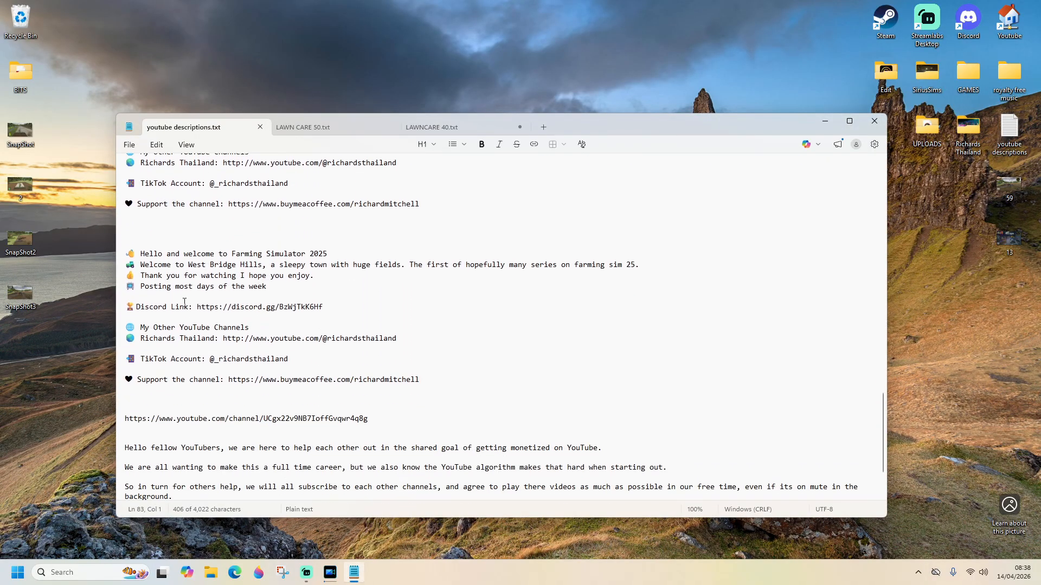
pyautogui.moveTo(134, 254); pyautogui.dragTo(127, 389)
pyautogui.click(823, 125)
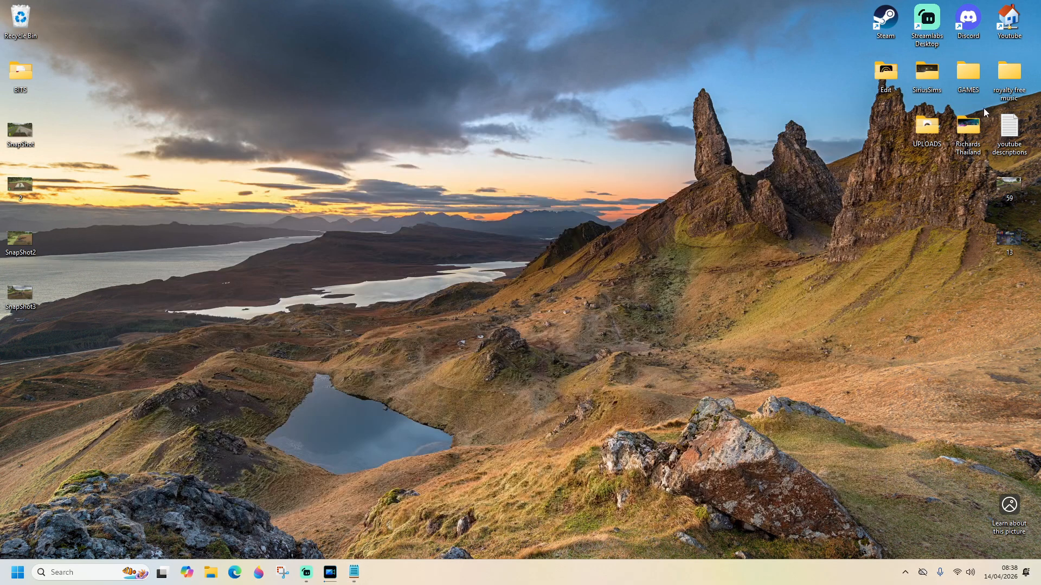
# Switch to PowerDirector and check the rendering progress of the movie
pyautogui.click(330, 573)
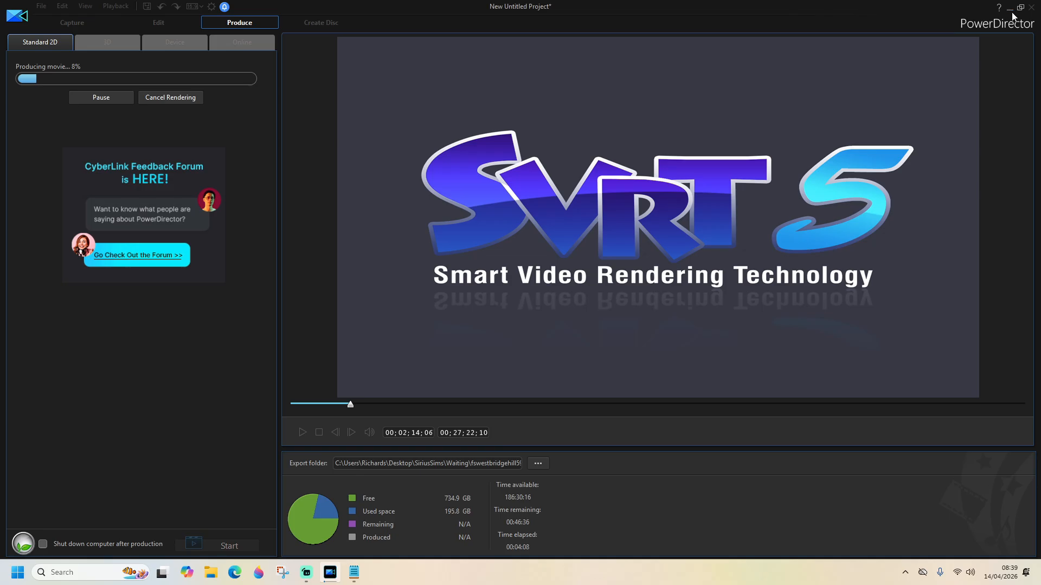
pyautogui.moveTo(307, 576)
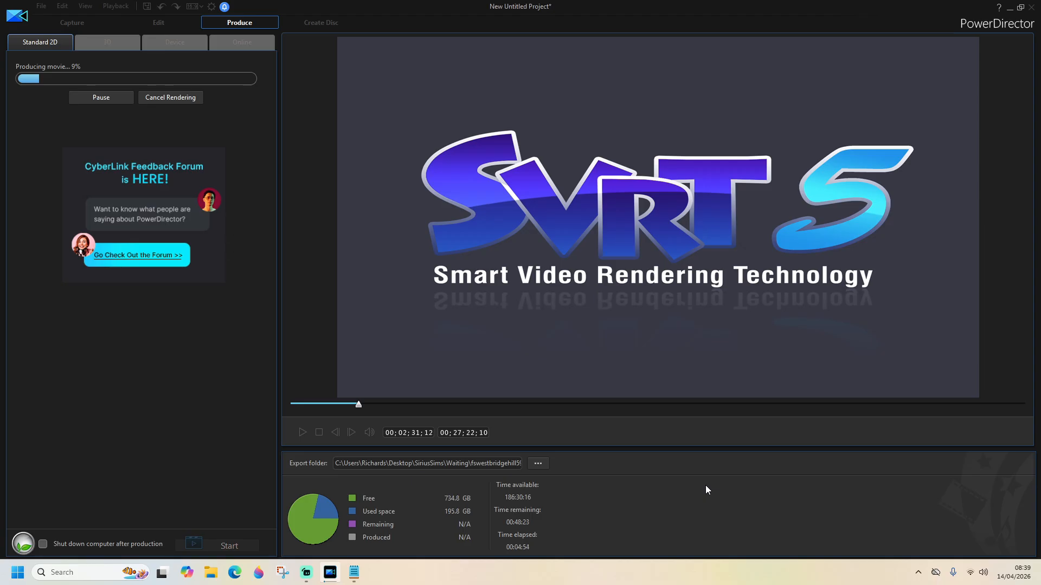
pyautogui.click(1009, 8)
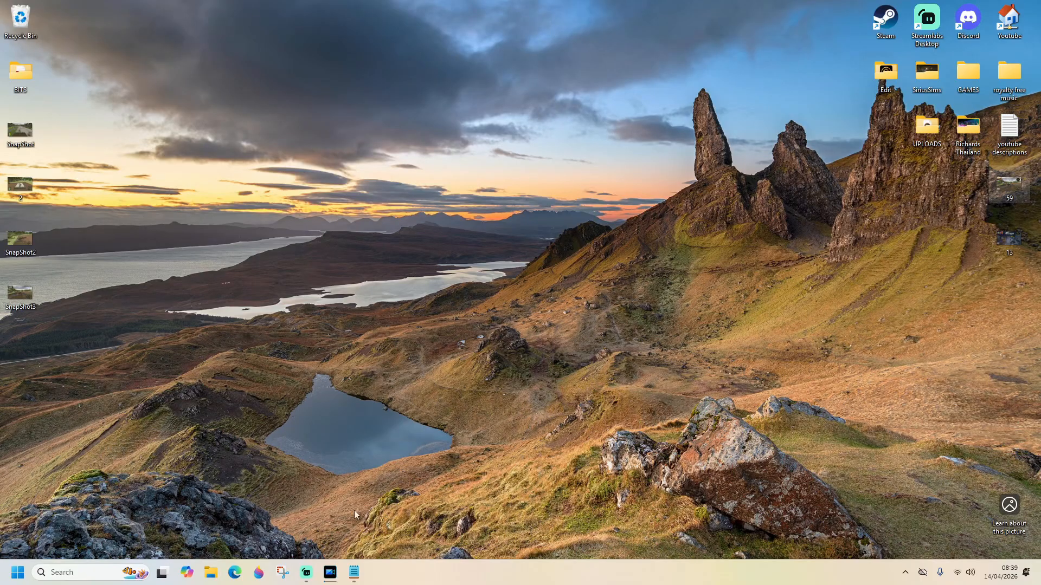
pyautogui.click(330, 573)
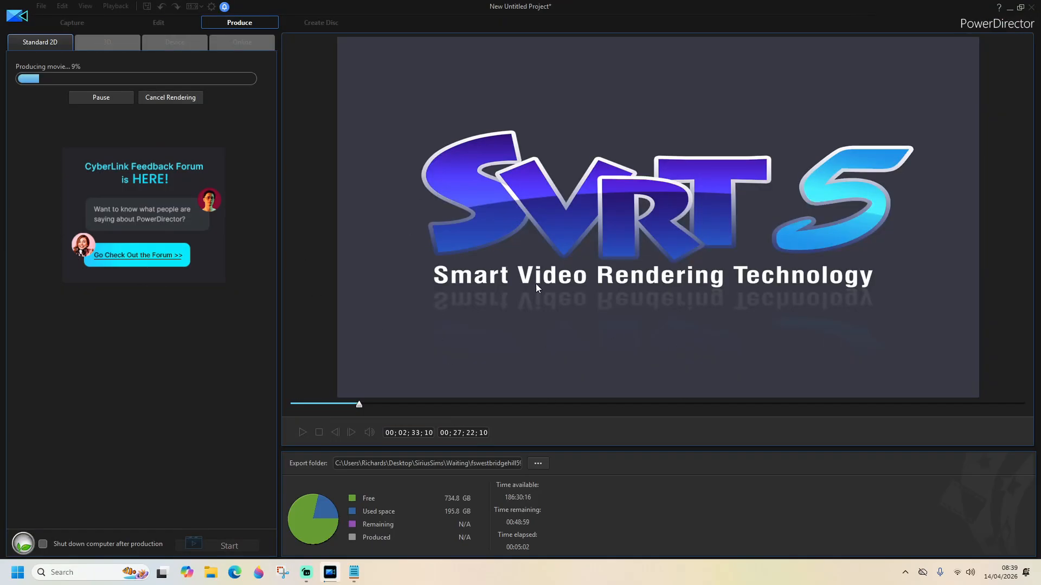